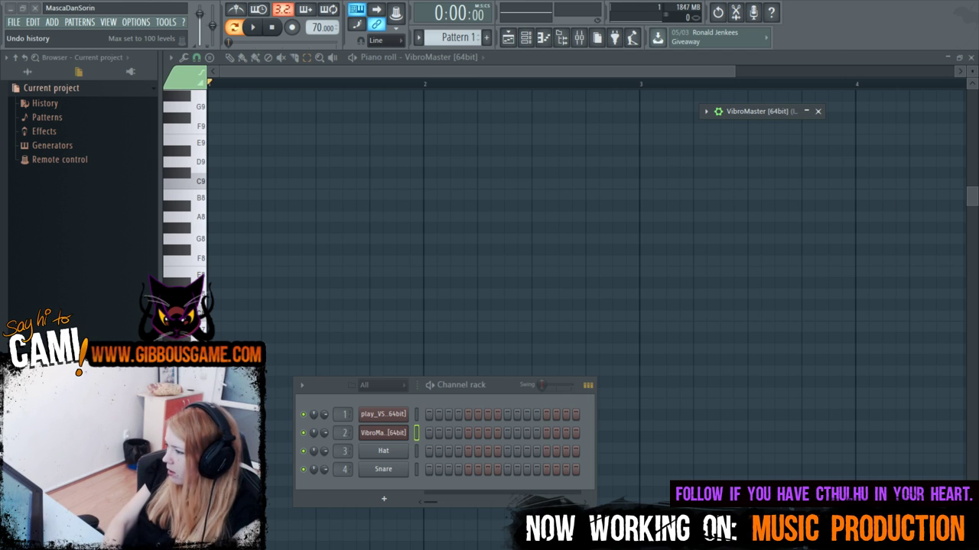
# Load the 70 Piece Str Sec Sus instrument from Large String Ens in the play_VST_x64 channel and close the plugin window.
pyautogui.click(377, 416)
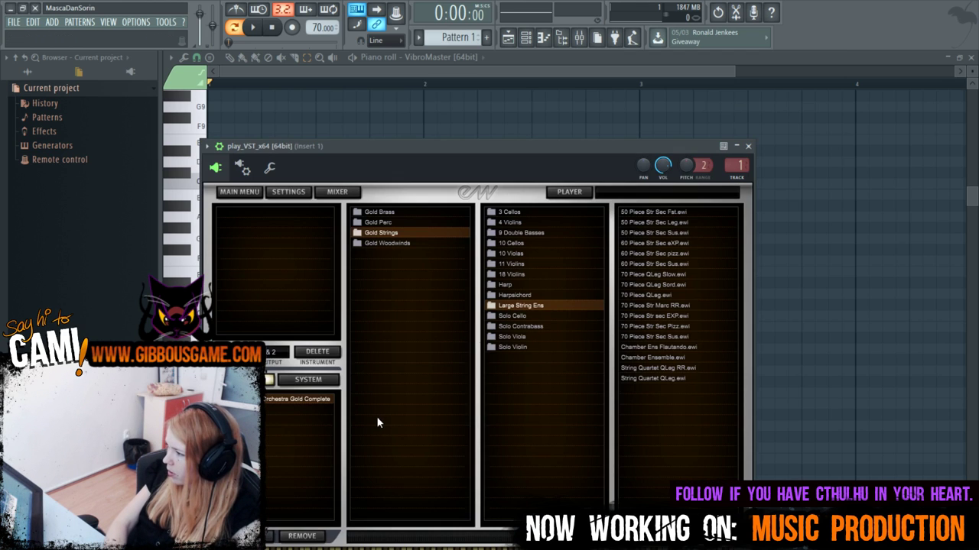
pyautogui.moveTo(504, 163); pyautogui.dragTo(539, 190)
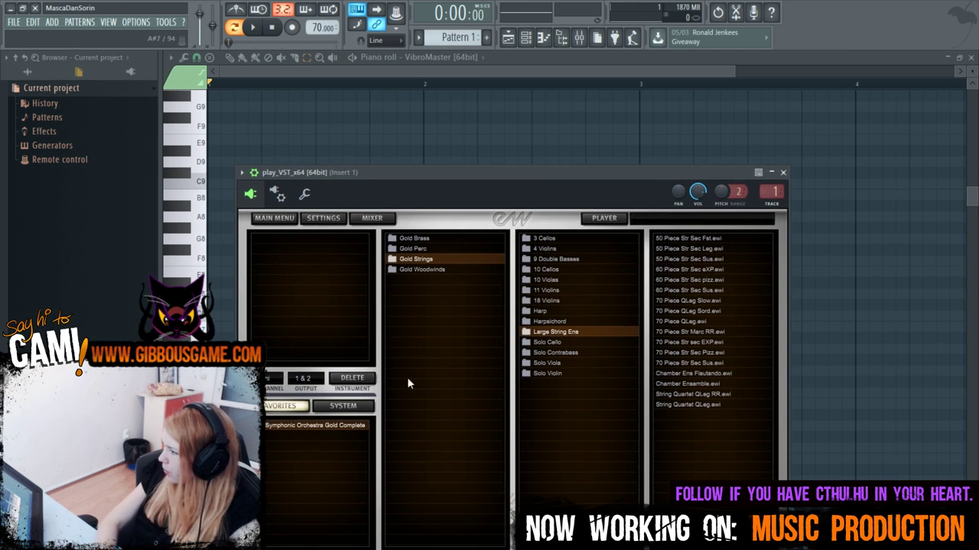
pyautogui.click(704, 366)
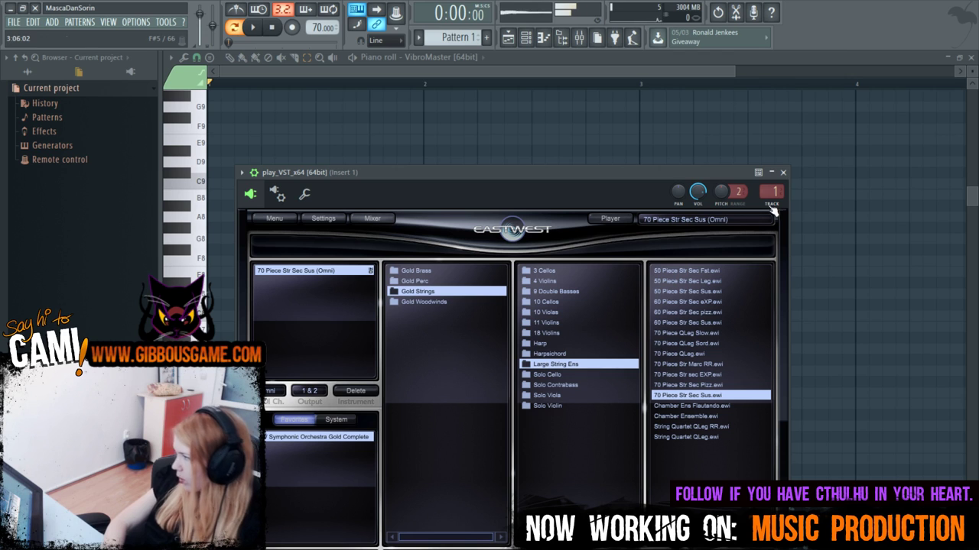
pyautogui.click(782, 172)
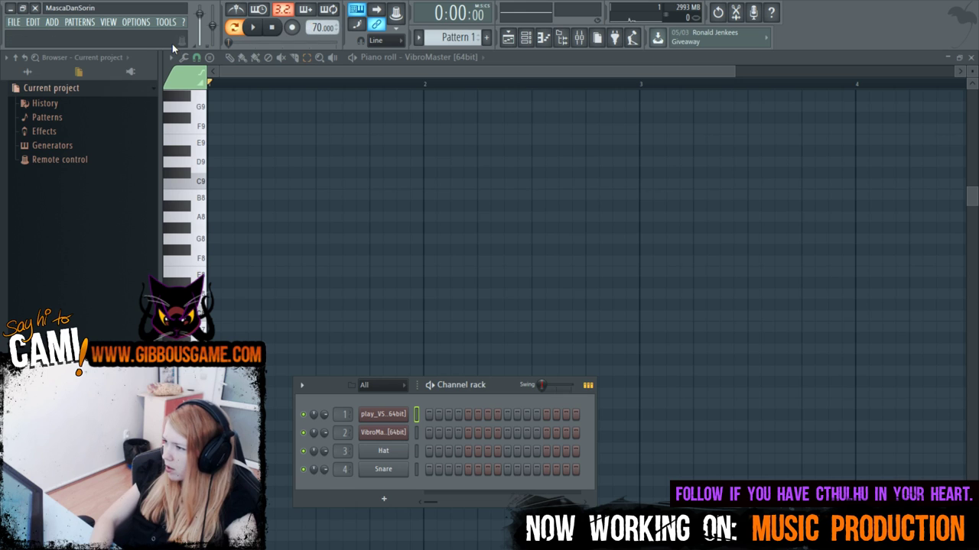
# Activate the Draw tool and switch the piano roll to the play_VST_x64 channel.
pyautogui.click(231, 58)
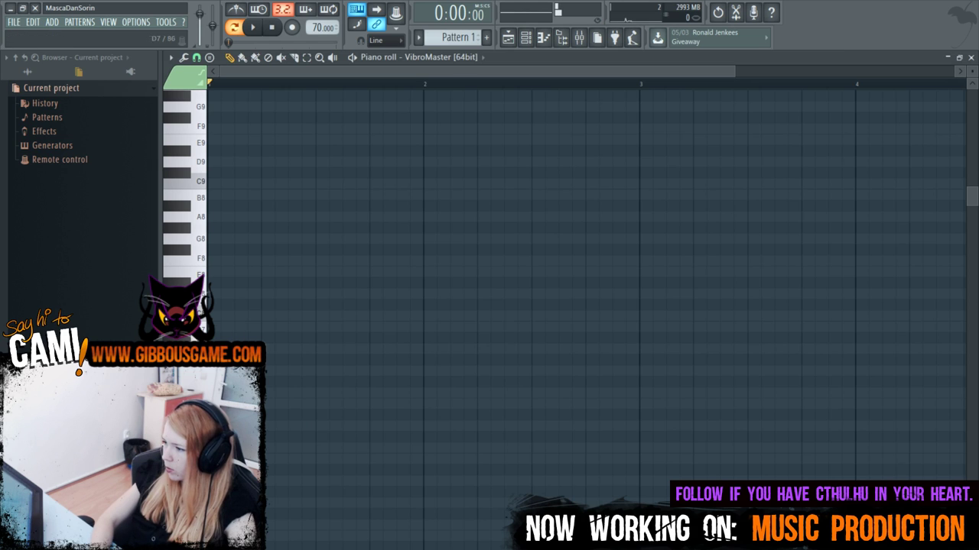
pyautogui.press('F6')
pyautogui.click(383, 414)
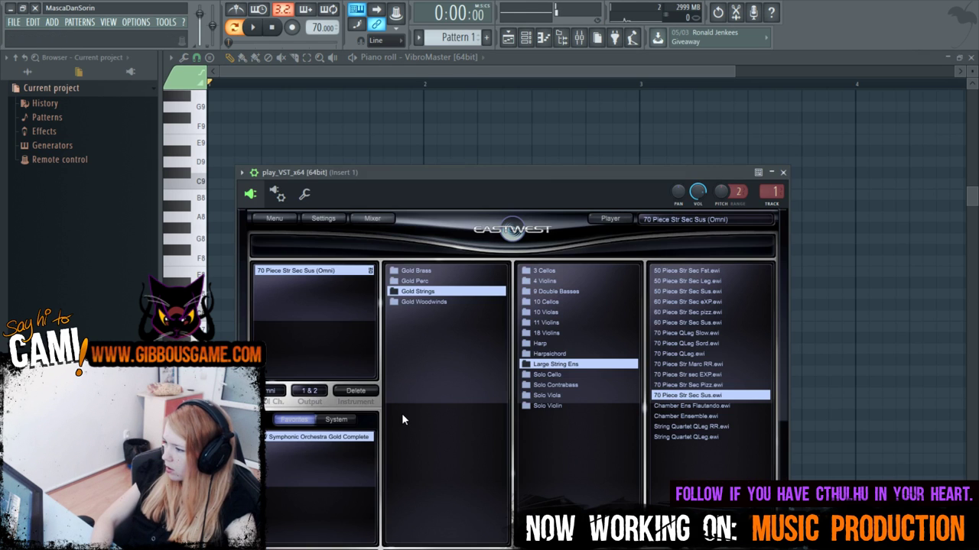
pyautogui.click(785, 172)
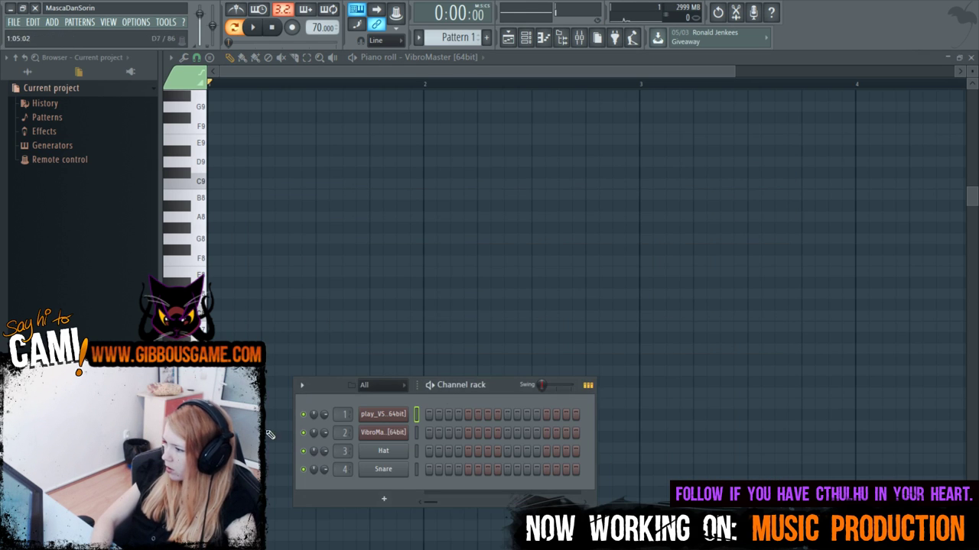
pyautogui.click(435, 57)
pyautogui.click(436, 82)
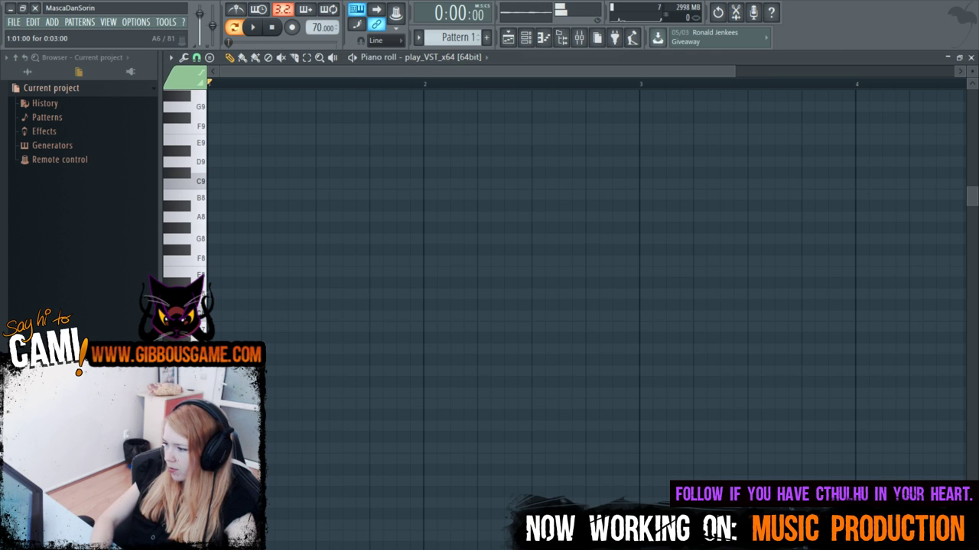
# Draw a one-bar A6 note in bar 1 and play it back.
pyautogui.moveTo(229, 481)
pyautogui.mouseDown()
pyautogui.moveTo(436, 511)
pyautogui.moveTo(427, 513)
pyautogui.mouseUp()
pyautogui.press('space')
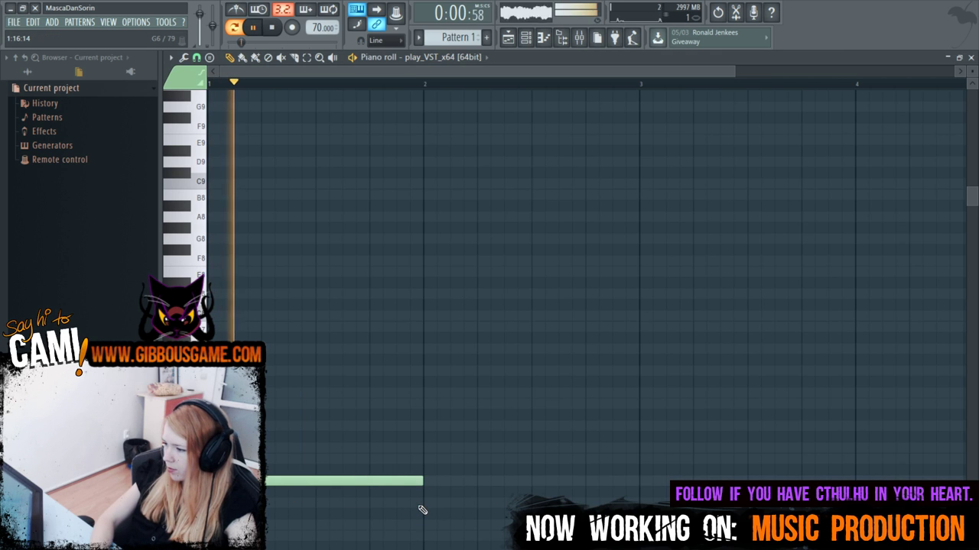
pyautogui.press('space')
# Set the project tempo to 60 BPM and play the pattern.
pyautogui.scroll(-1, 316, 28)
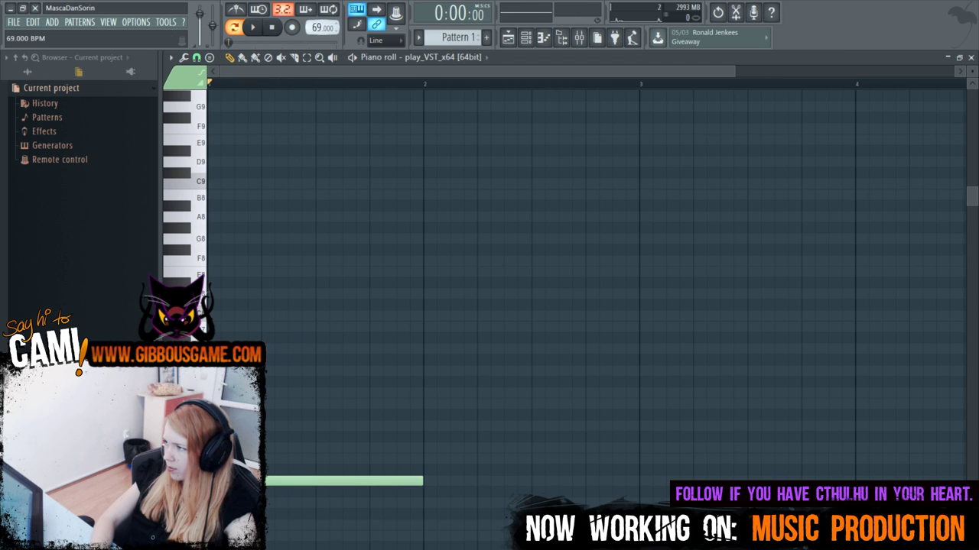
pyautogui.scroll(-1, 319, 27)
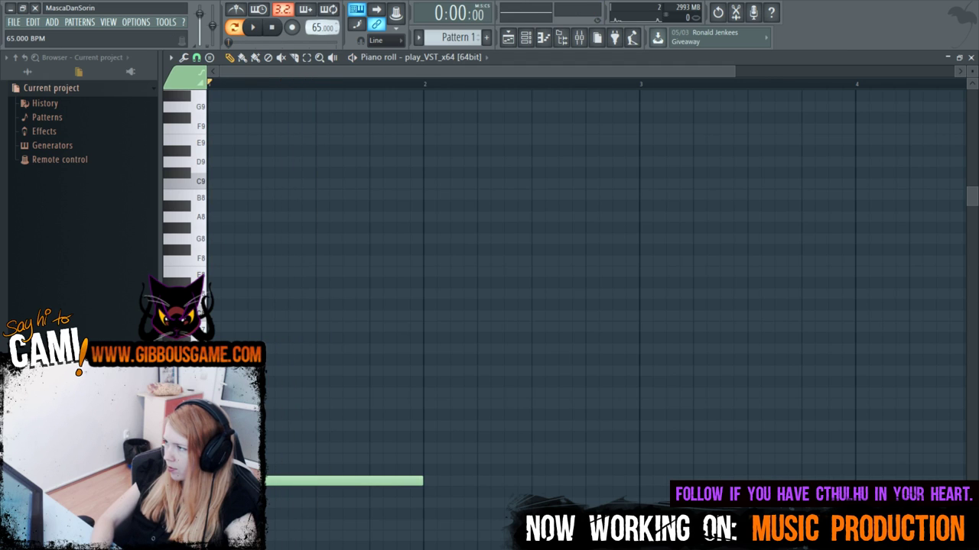
pyautogui.scroll(-2, 319, 27)
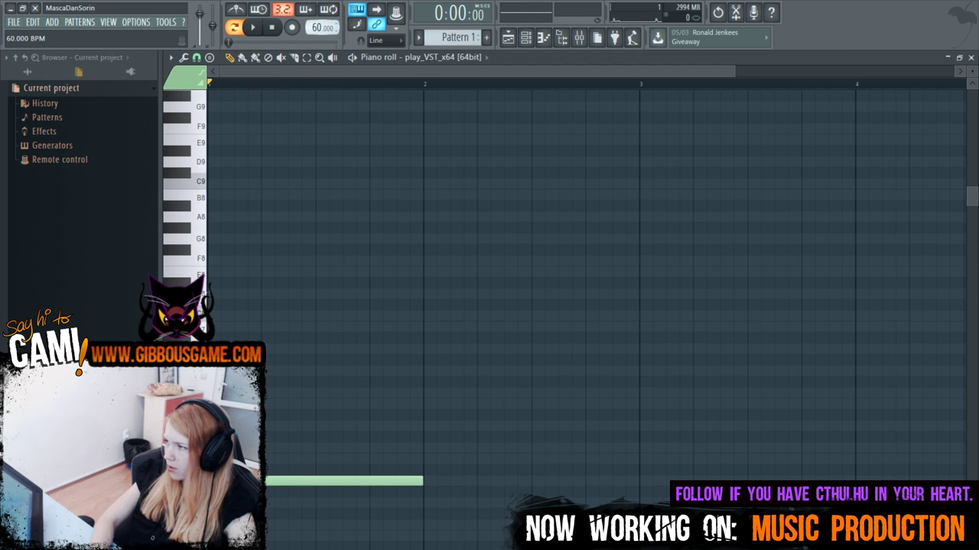
pyautogui.scroll(-2, 319, 28)
pyautogui.press('space')
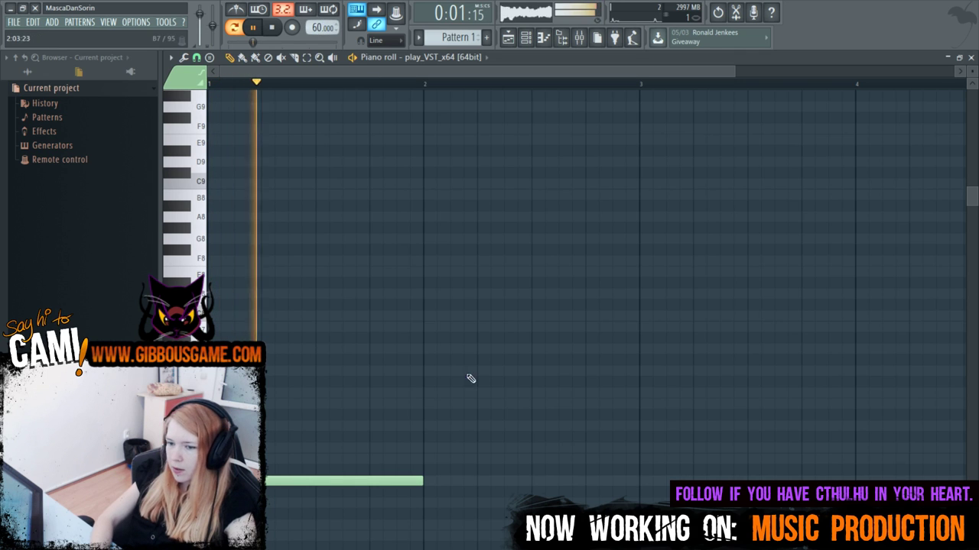
# Add a second one-bar note in bar 1, more than an octave below the A6 note, and play both together.
pyautogui.scroll(-4, 349, 517)
pyautogui.press('space')
pyautogui.moveTo(237, 547)
pyautogui.mouseDown()
pyautogui.moveTo(237, 525)
pyautogui.moveTo(237, 536)
pyautogui.mouseUp()
pyautogui.press('space')
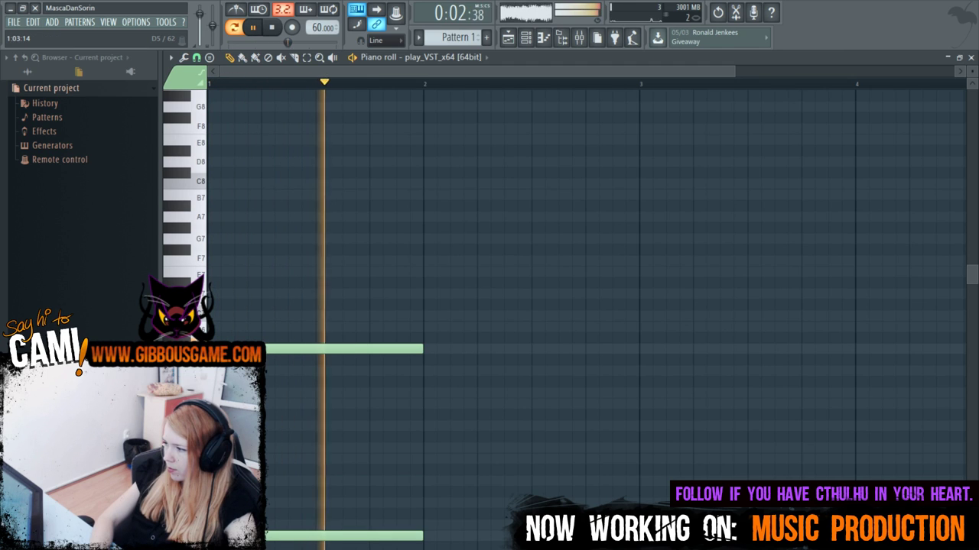
pyautogui.press('space')
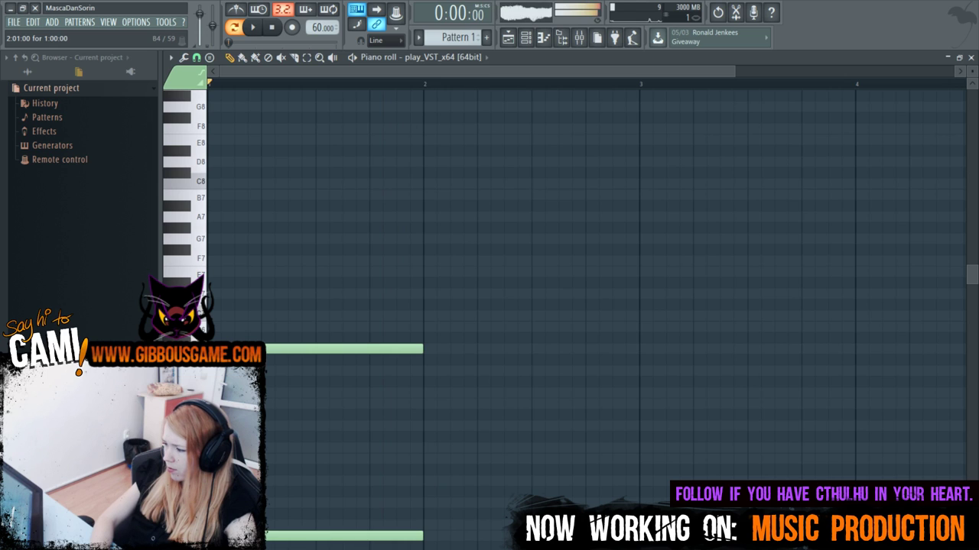
pyautogui.press('space')
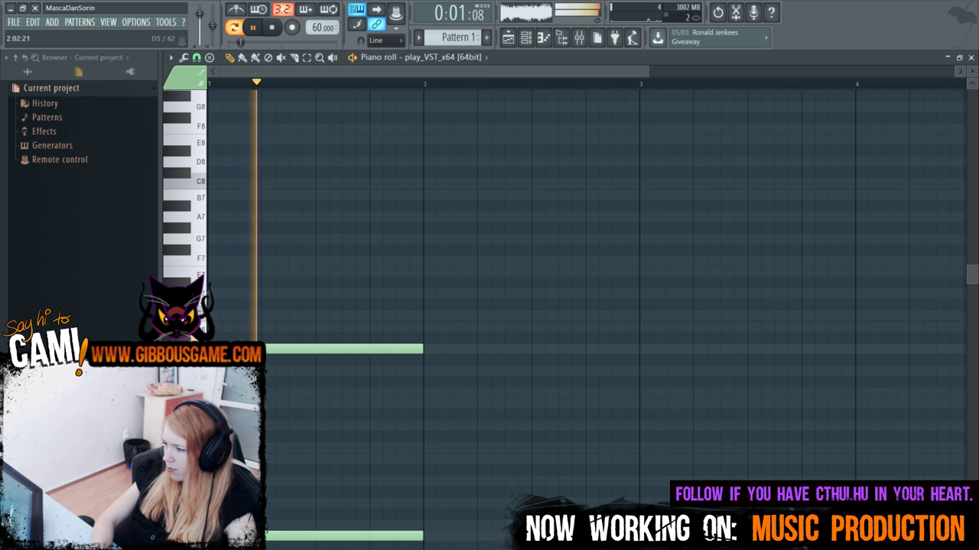
# Try a one-bar A6 note in bar 2 during playback, then undo it.
pyautogui.click(426, 351)
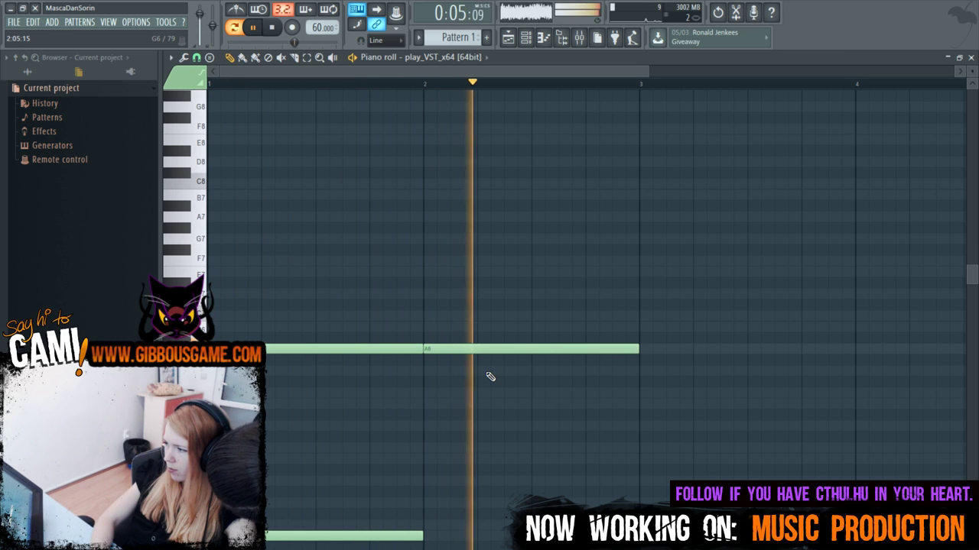
pyautogui.press('space')
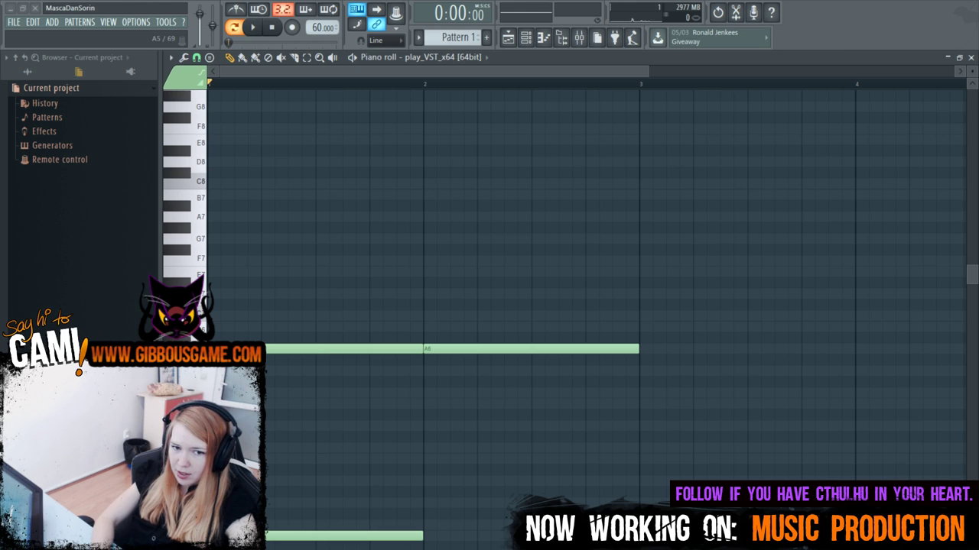
pyautogui.hotkey('ctrl', 'z')
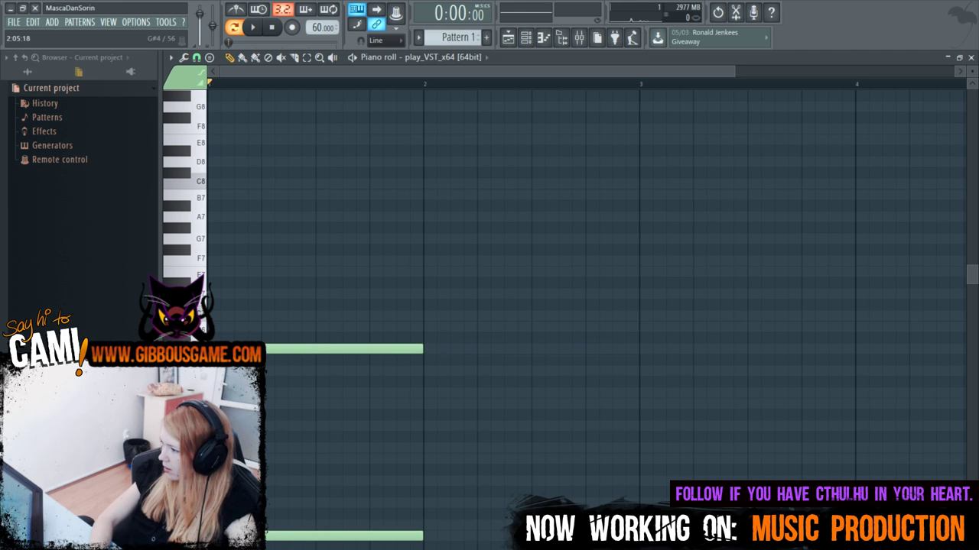
# Change the lower bar 1 note to A4 and delete the A6 note above it.
pyautogui.hotkey('ctrl', 'z')
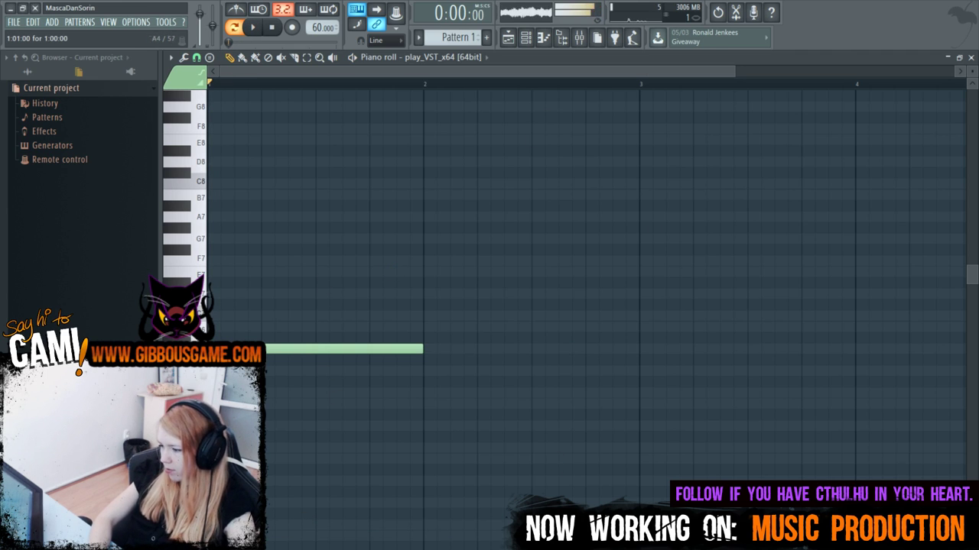
pyautogui.rightClick(307, 345)
pyautogui.press('space')
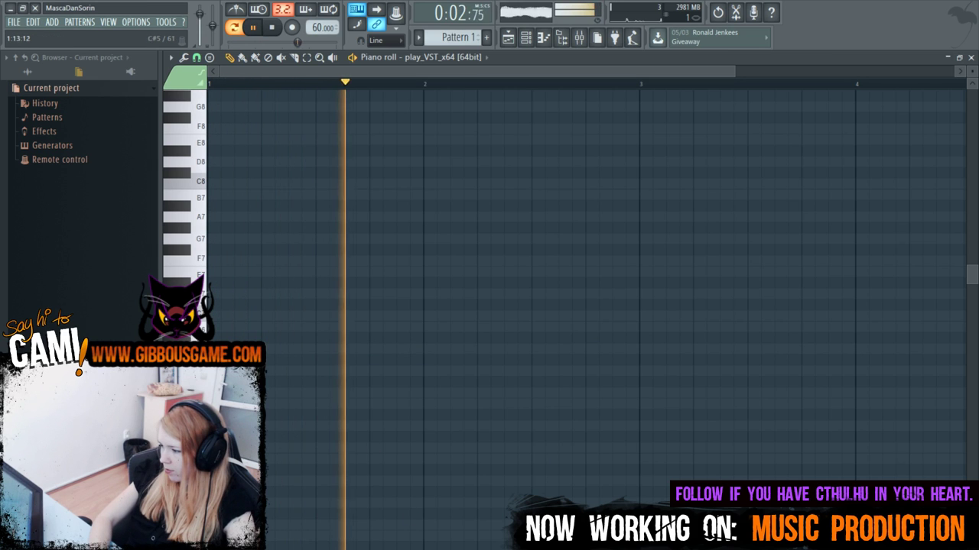
pyautogui.scroll(-4, 423, 548)
pyautogui.press('space')
# Place a one-bar C5 note in bar 2 and play the pattern.
pyautogui.click(425, 459)
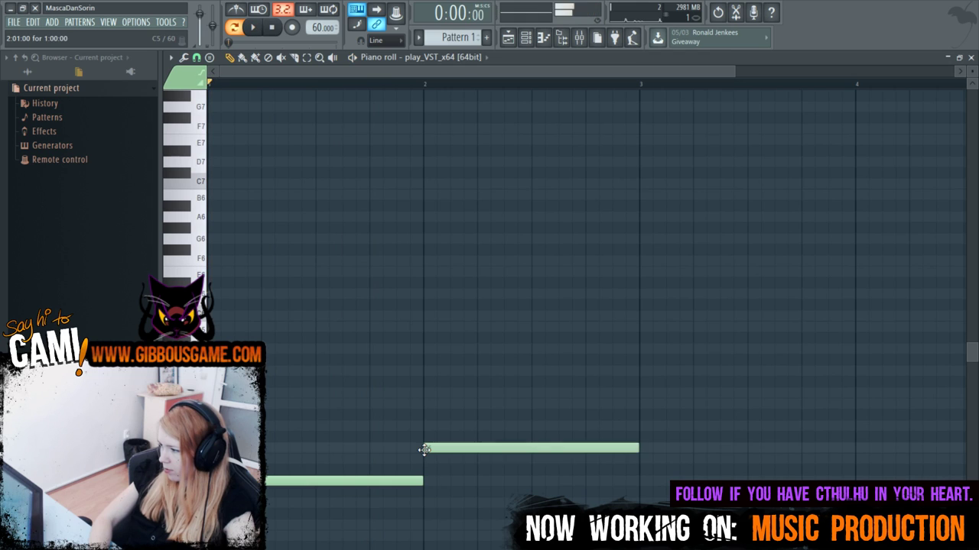
pyautogui.moveTo(422, 470); pyautogui.dragTo(419, 448)
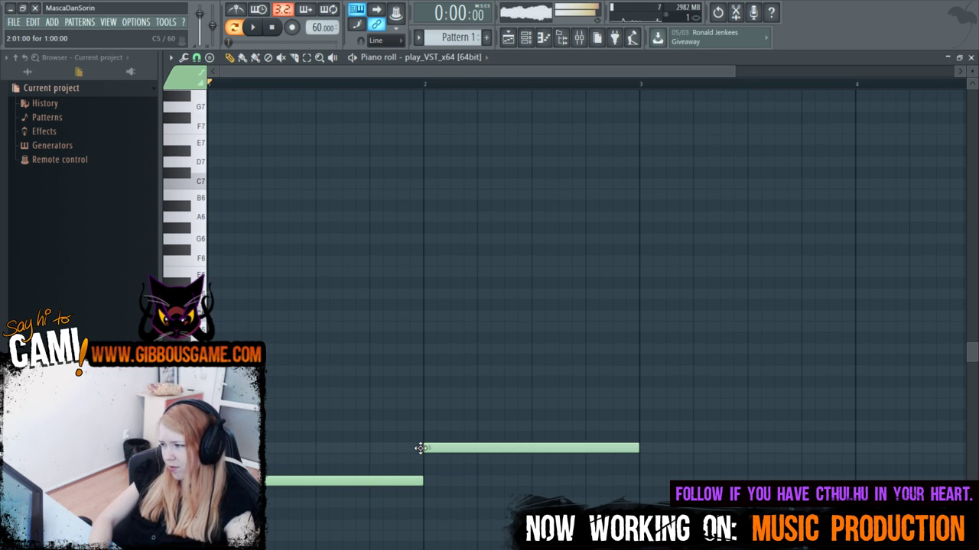
pyautogui.press('space')
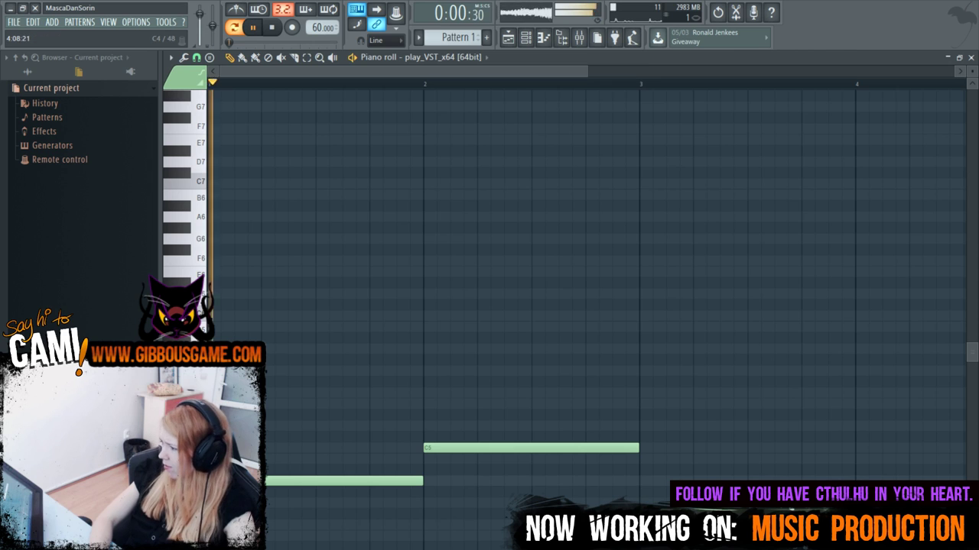
# Add a one-bar F#4 note in bar 3 and stop playback.
pyautogui.moveTo(428, 73); pyautogui.dragTo(456, 81)
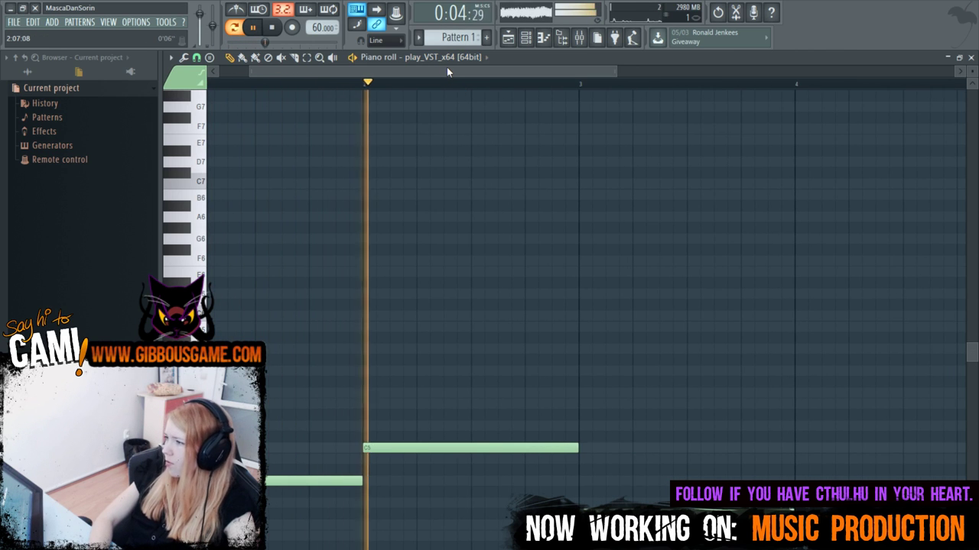
pyautogui.moveTo(435, 71); pyautogui.dragTo(559, 143)
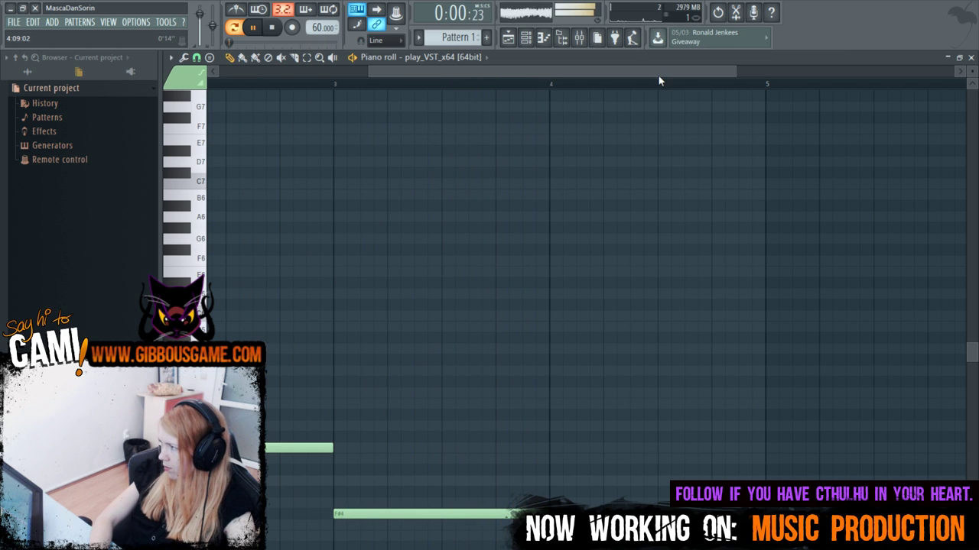
pyautogui.press('space')
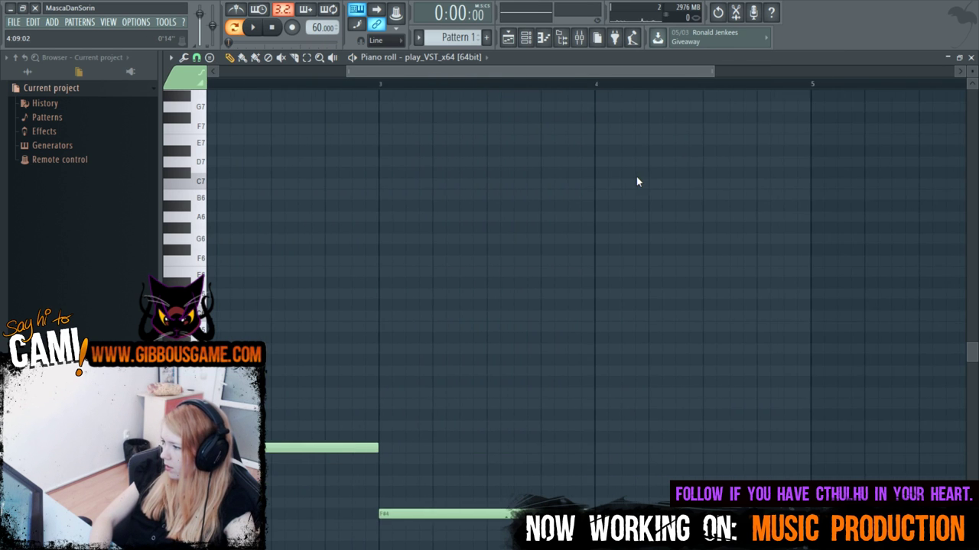
# Add one-bar notes A4 in bar 5, C5 in bar 6 and D#5 in bar 7, and play the pattern.
pyautogui.hscroll(3, 636, 181)
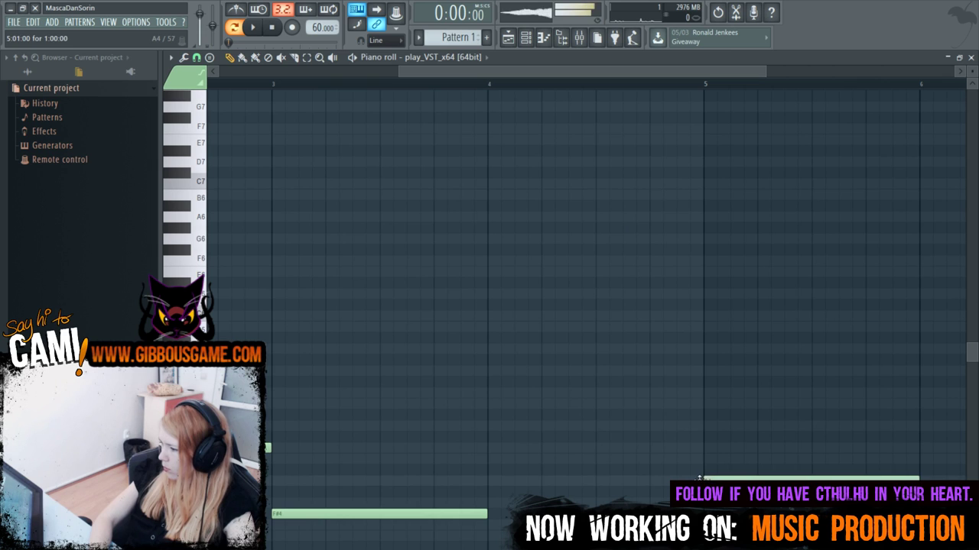
pyautogui.hscroll(8, 527, 113)
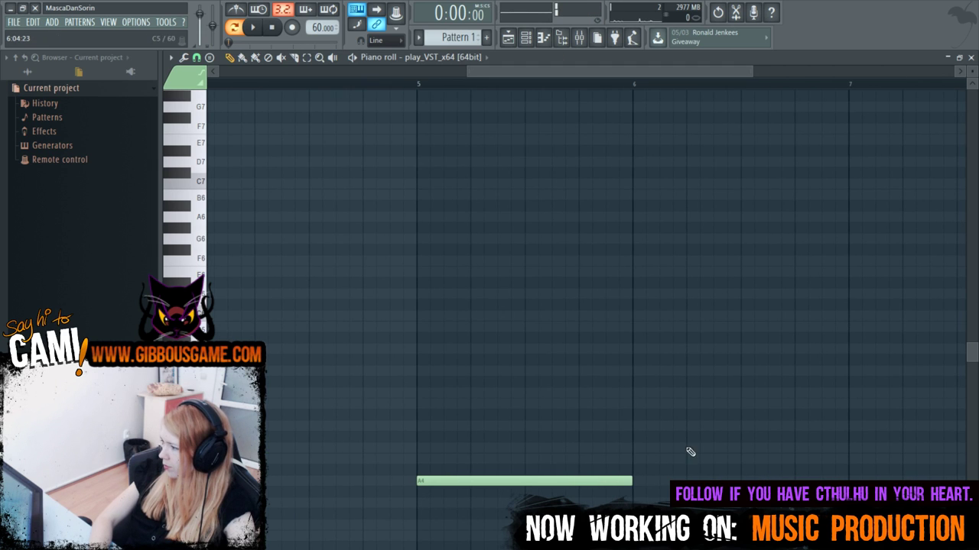
pyautogui.moveTo(627, 446); pyautogui.dragTo(628, 436)
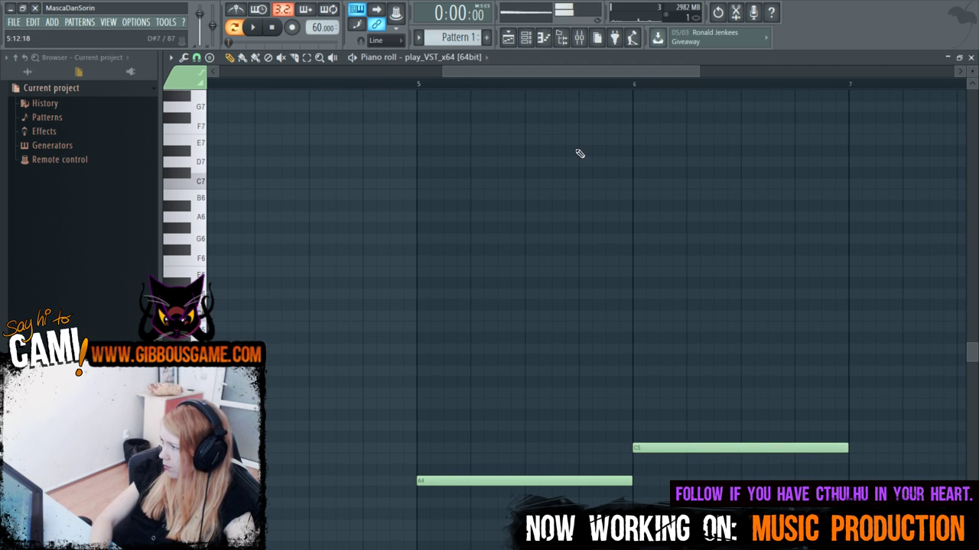
pyautogui.hscroll(7, 668, 148)
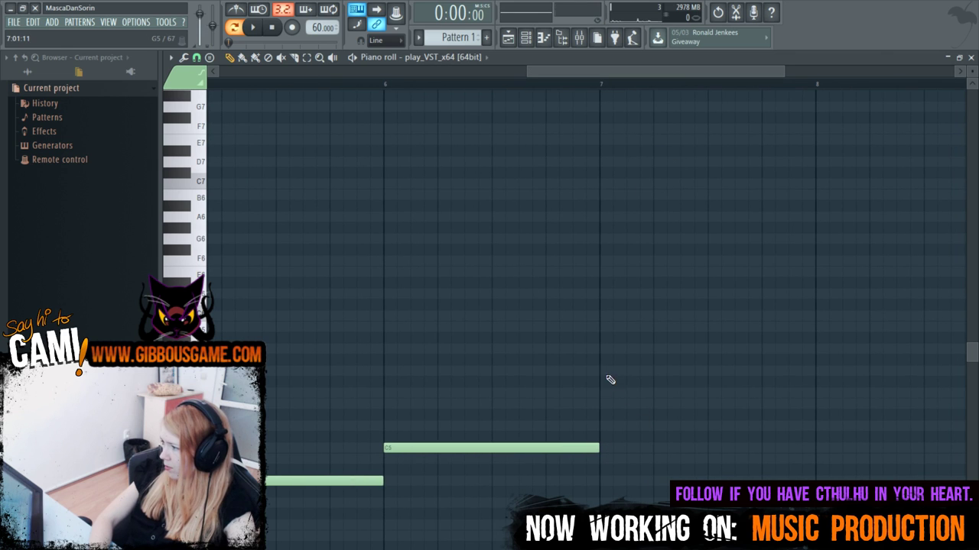
pyautogui.moveTo(601, 385); pyautogui.dragTo(597, 406)
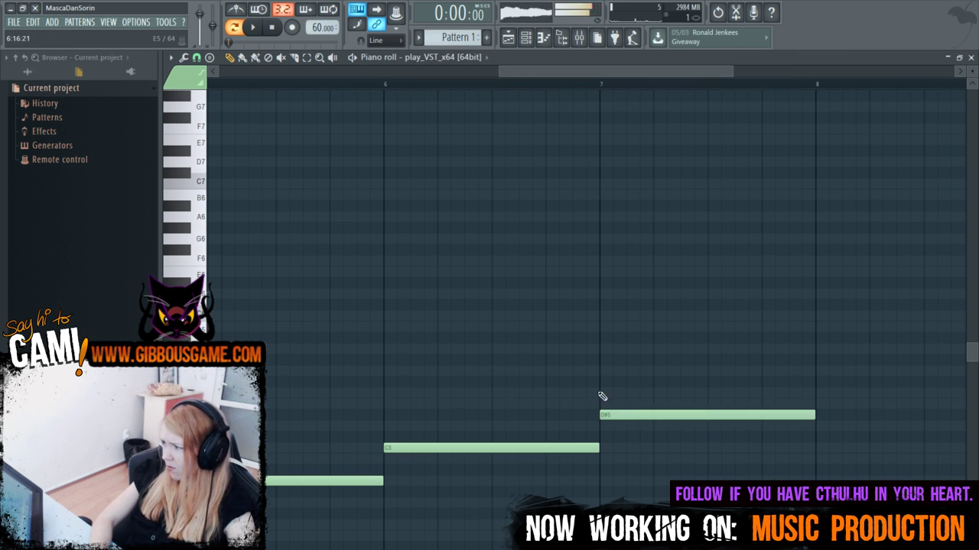
pyautogui.moveTo(547, 80); pyautogui.dragTo(215, 84)
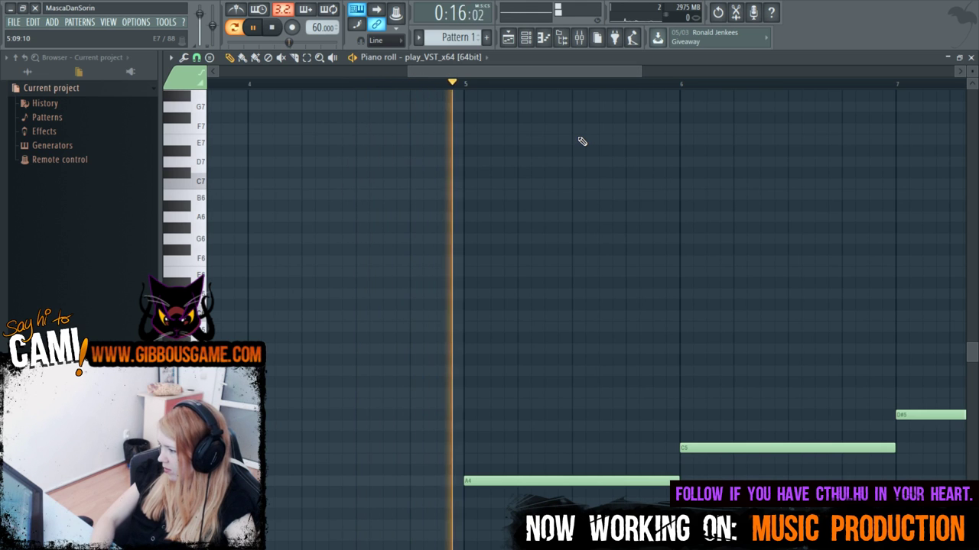
# Replace the Hat channel's instrument with the play_VST_x64 [64bit] plugin.
pyautogui.press('F6')
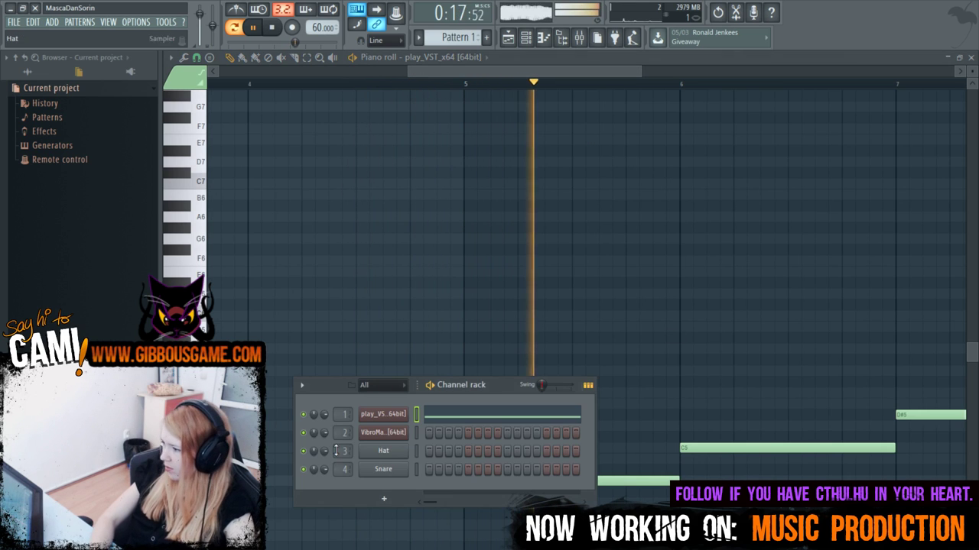
pyautogui.rightClick(386, 452)
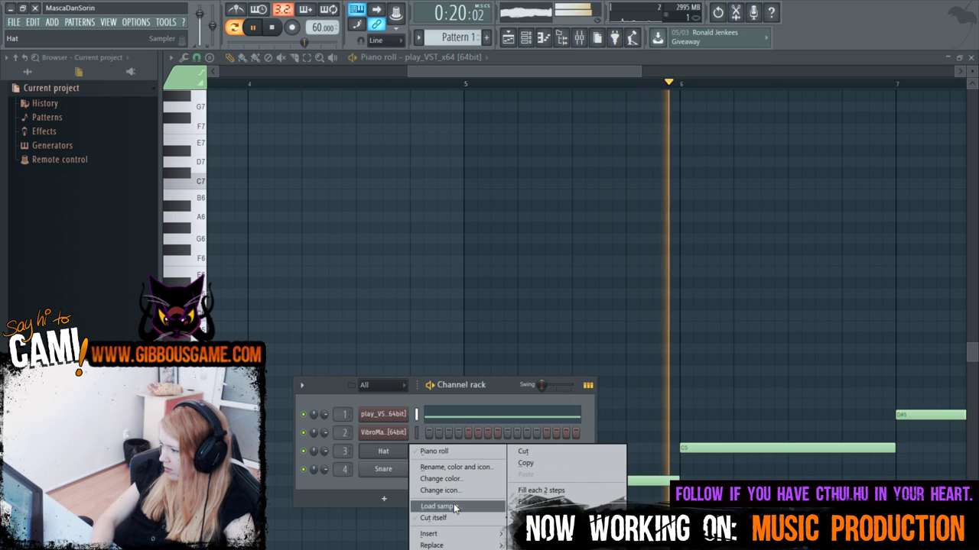
pyautogui.moveTo(432, 545)
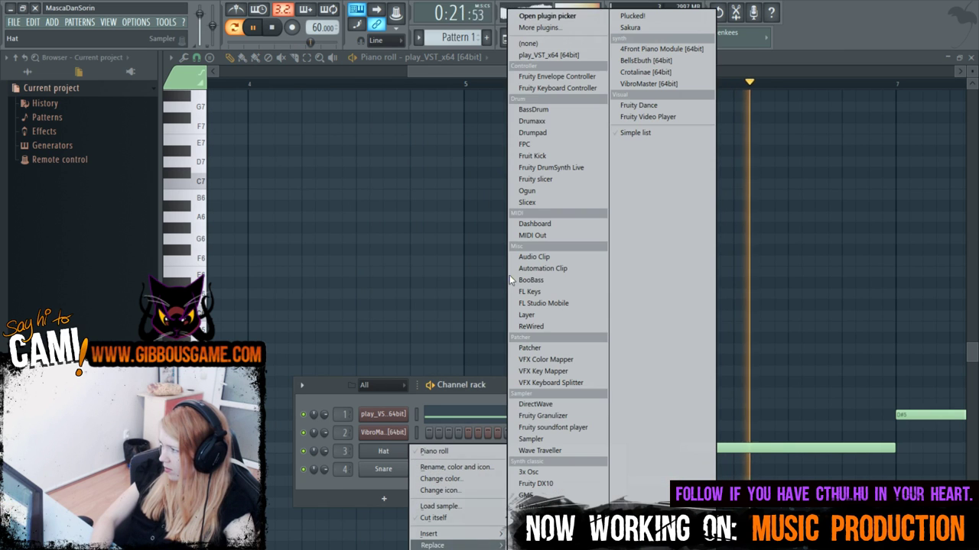
pyautogui.click(531, 57)
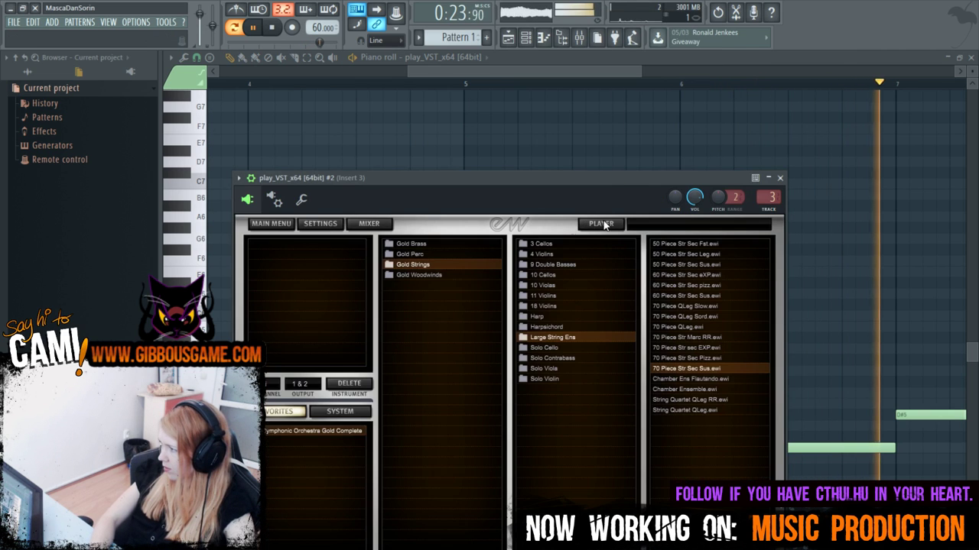
# Load All Cymbals.ewi from the CymGong folder of Gold Perc and close the plugin window.
pyautogui.click(413, 254)
pyautogui.click(541, 265)
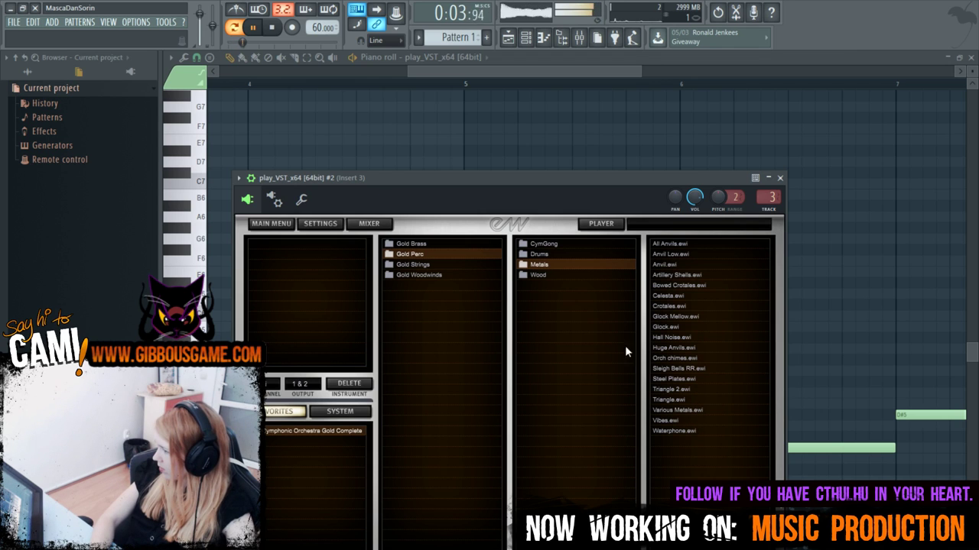
pyautogui.click(550, 246)
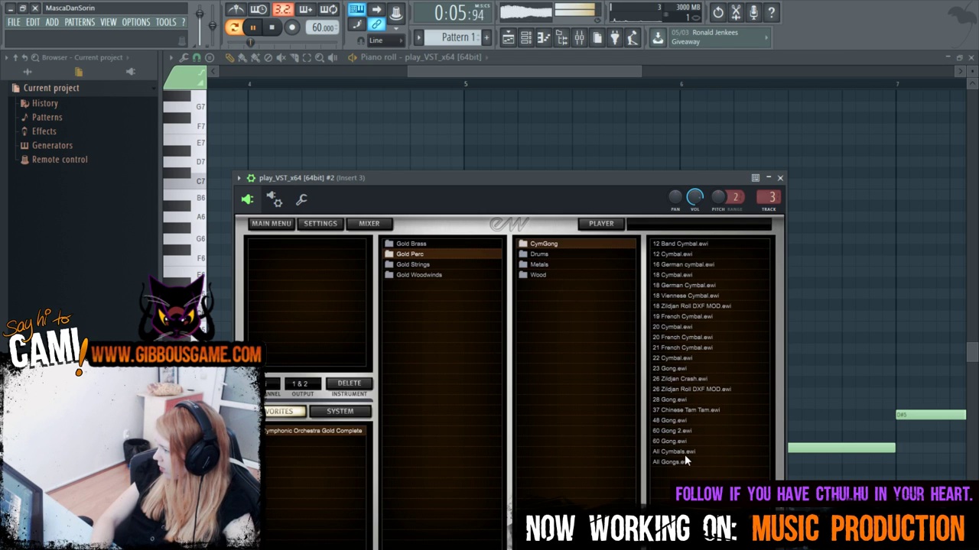
pyautogui.doubleClick(684, 453)
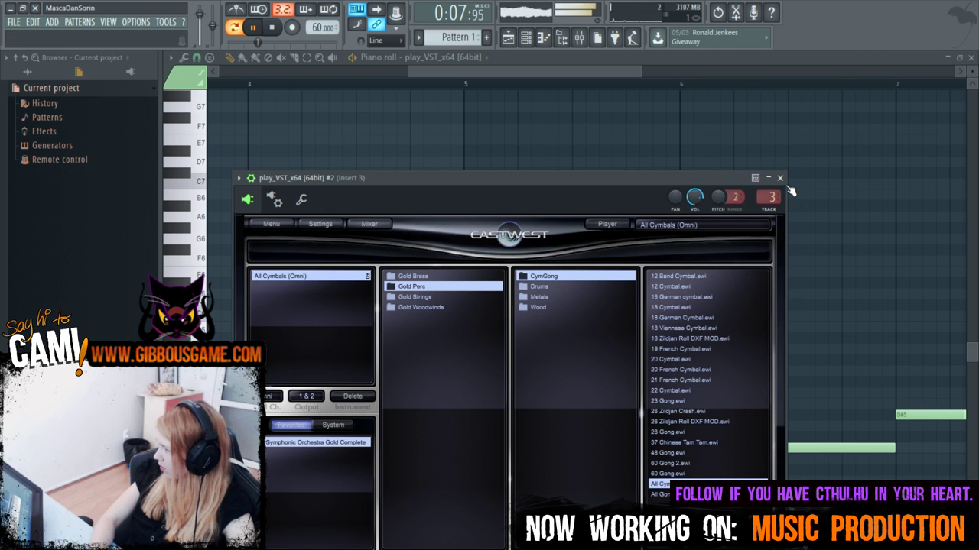
pyautogui.click(780, 178)
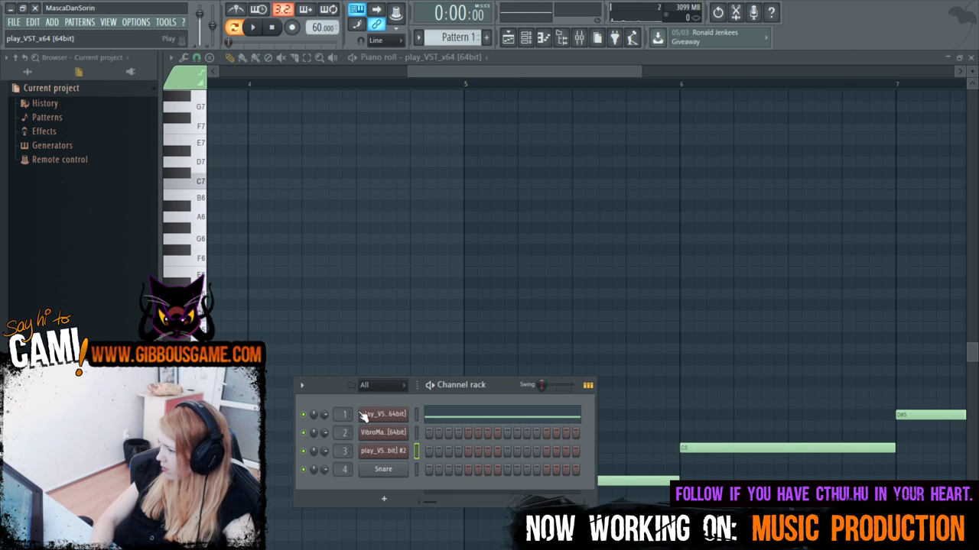
# Rename channel 1 as strings.
pyautogui.rightClick(380, 434)
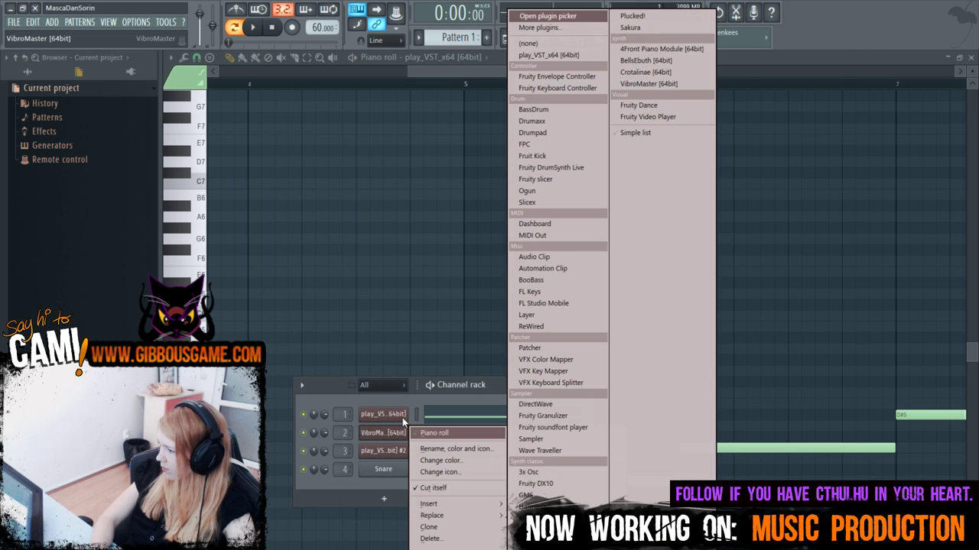
pyautogui.rightClick(392, 417)
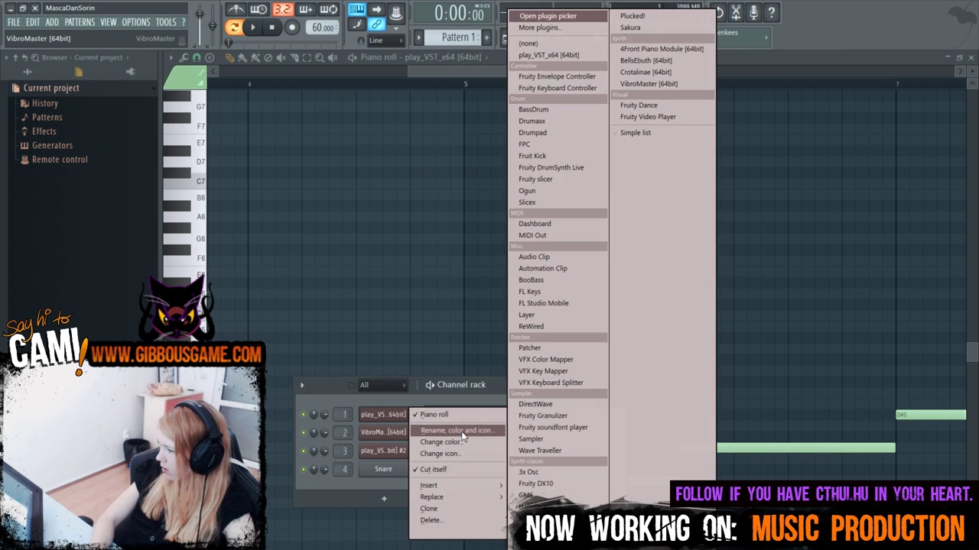
pyautogui.click(459, 432)
pyautogui.write('strin')
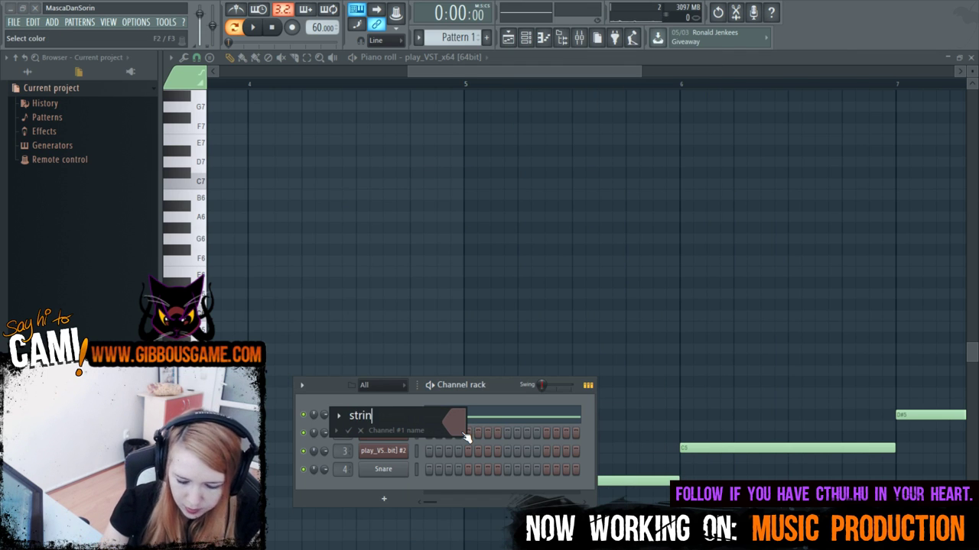
pyautogui.write('gs')
pyautogui.press('Return')
# Rename channel 3 as cymbals.
pyautogui.rightClick(405, 451)
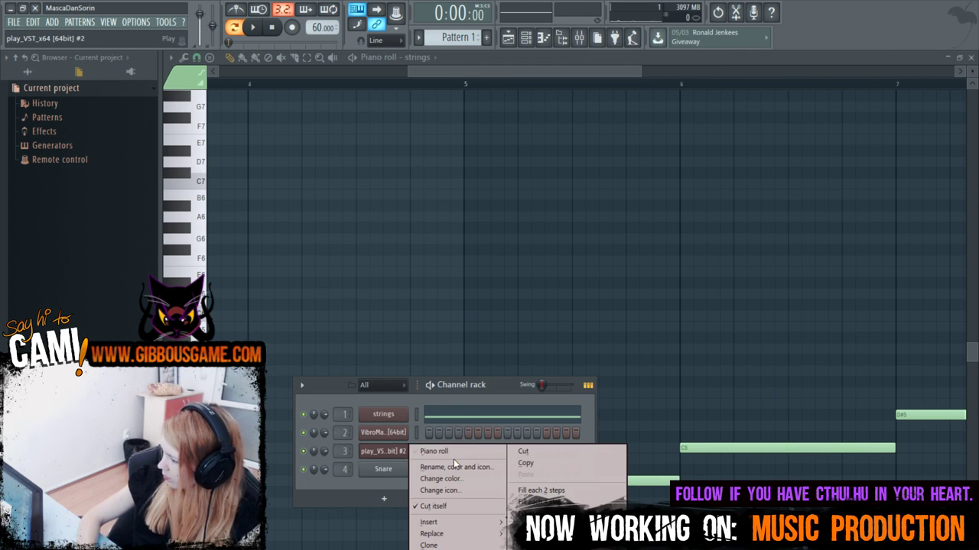
pyautogui.click(455, 470)
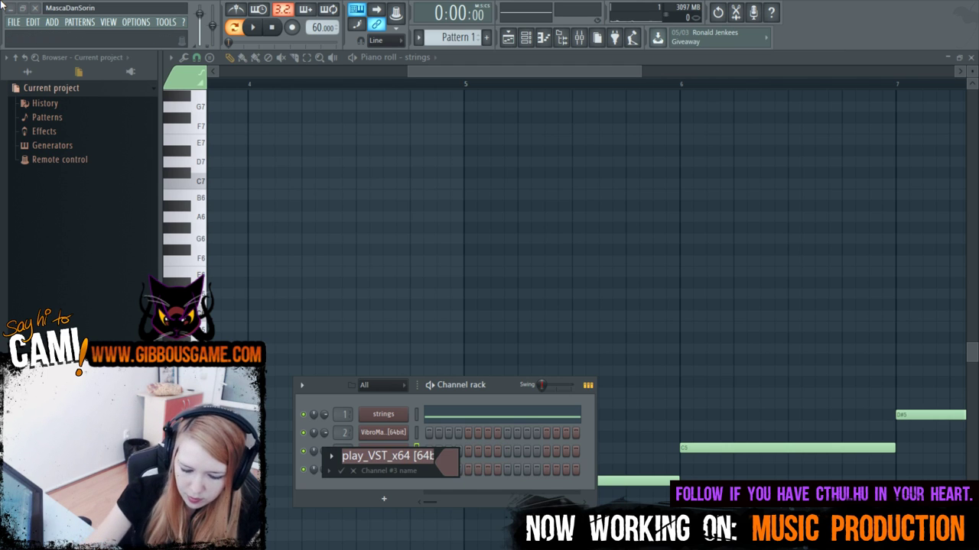
pyautogui.press('Return')
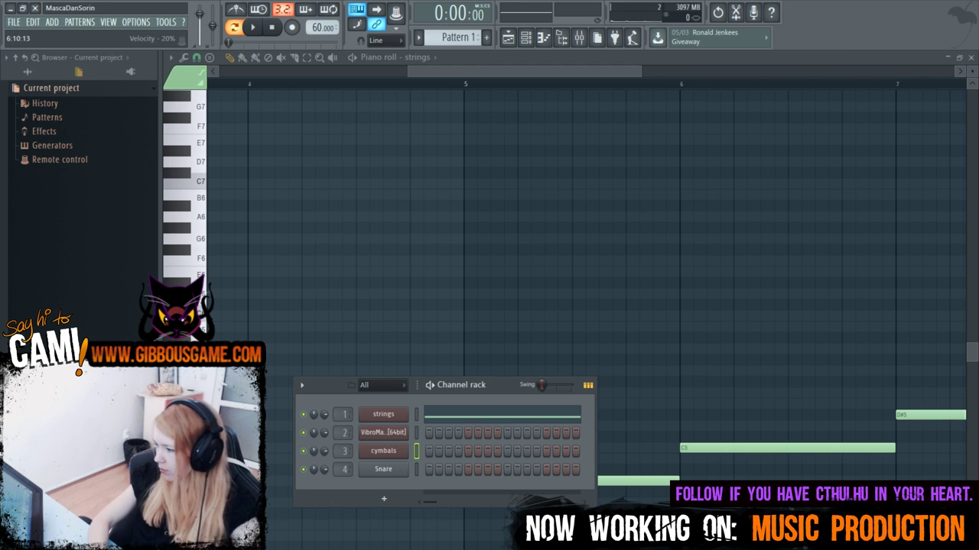
# Open the cymbals channel's piano roll, add a one-bar G3 note in bar 1 and play the pattern.
pyautogui.rightClick(405, 448)
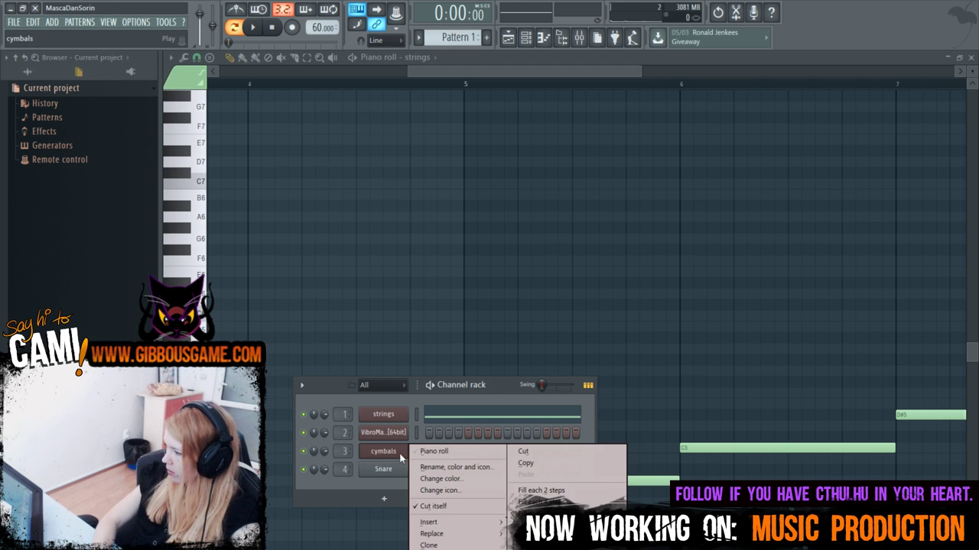
pyautogui.click(429, 452)
pyautogui.hscroll(-6, 504, 86)
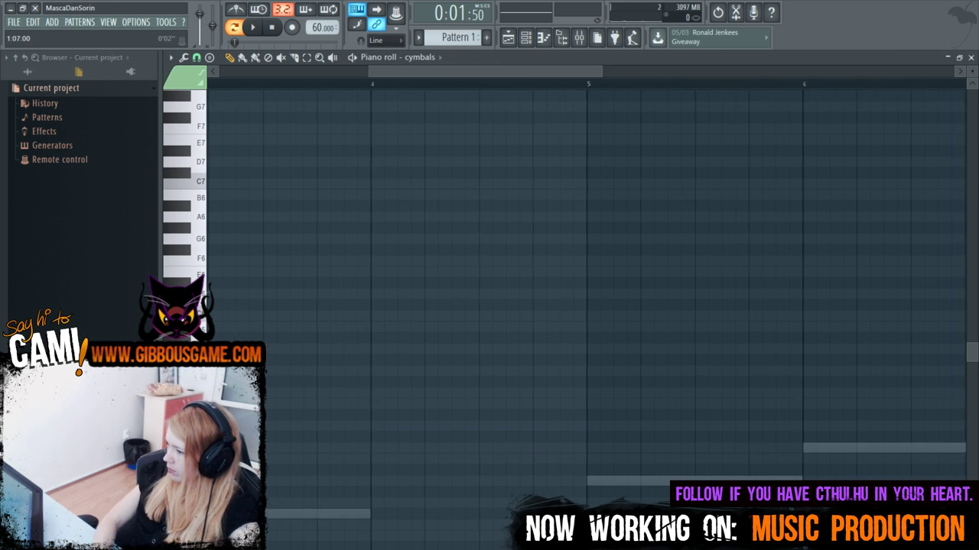
pyautogui.scroll(-5, 342, 513)
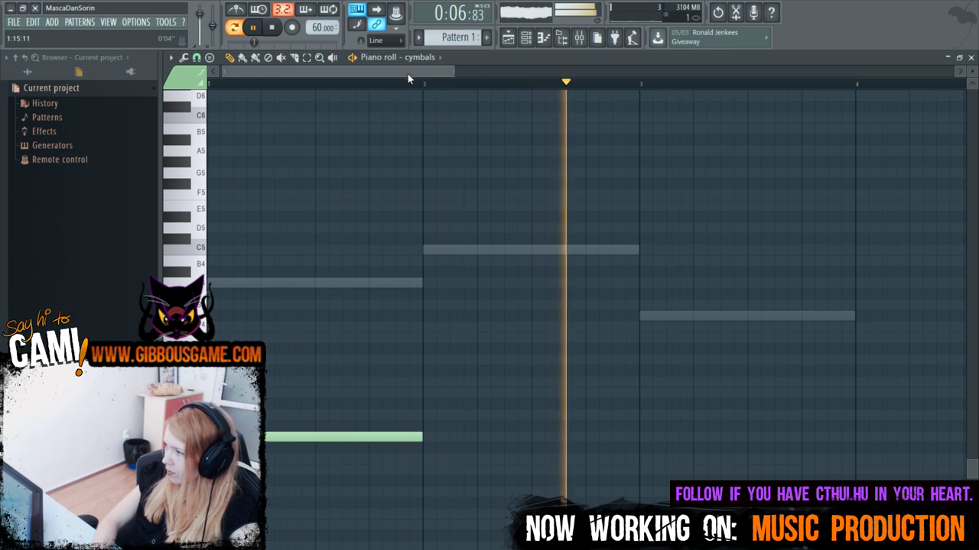
# Stop playback, add a one-bar cymbal note in bar 3 and raise its pitch to F7.
pyautogui.press('space')
pyautogui.click(477, 417)
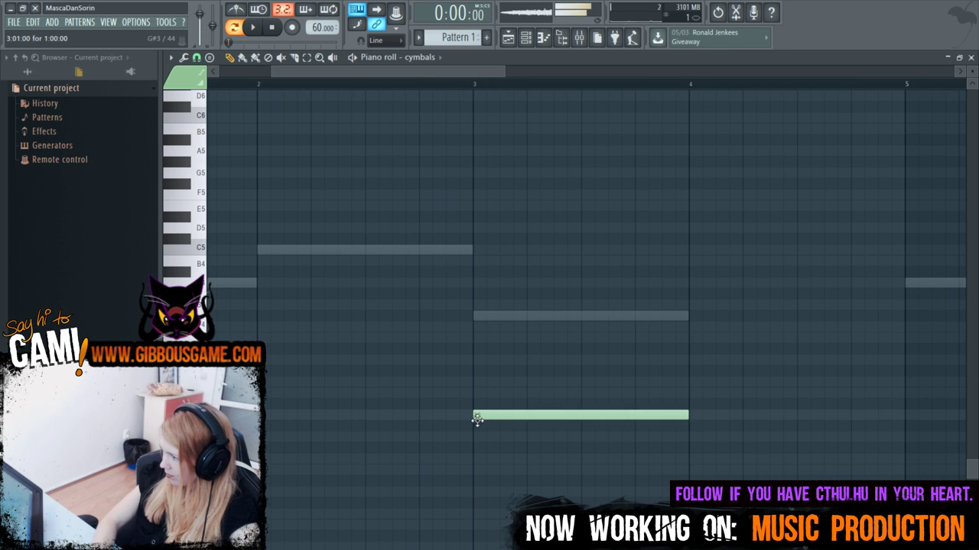
pyautogui.moveTo(471, 412); pyautogui.dragTo(476, 192)
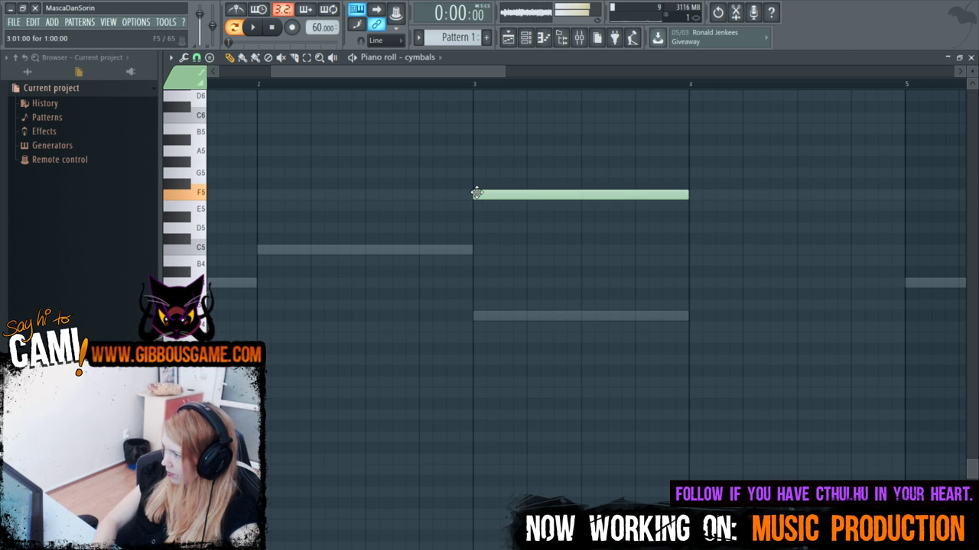
pyautogui.scroll(4, 528, 378)
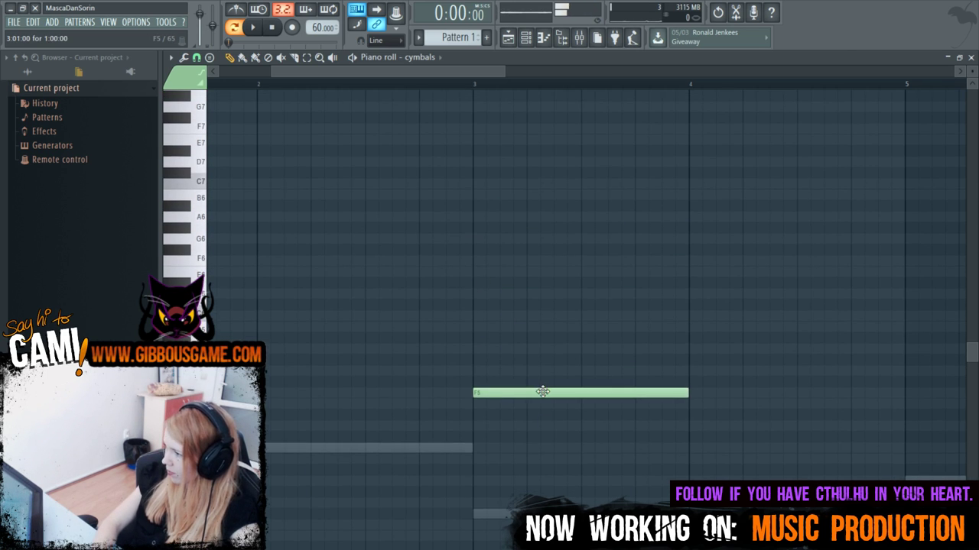
pyautogui.moveTo(542, 389); pyautogui.dragTo(541, 120)
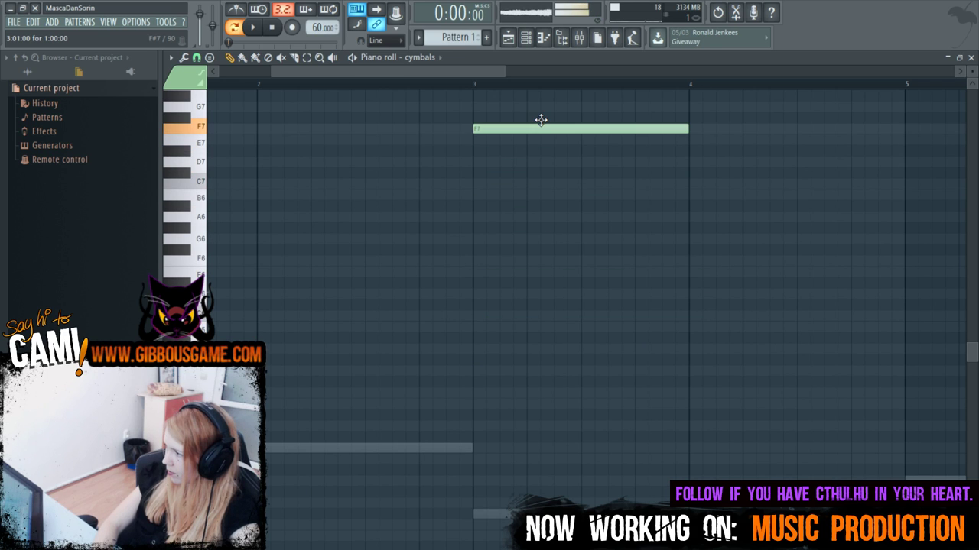
# Play the pattern from bar 3 to listen to the new cymbal note.
pyautogui.click(484, 85)
pyautogui.press('space')
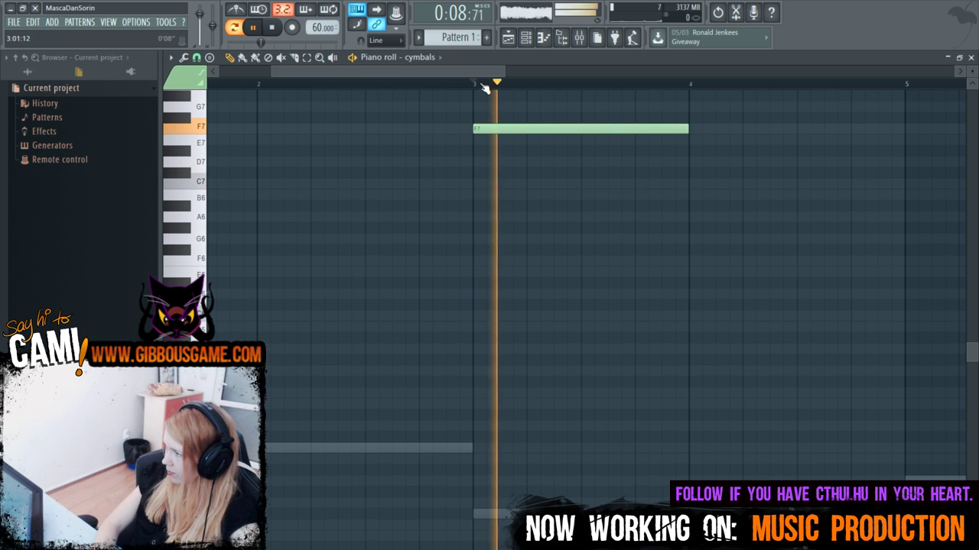
pyautogui.press('space')
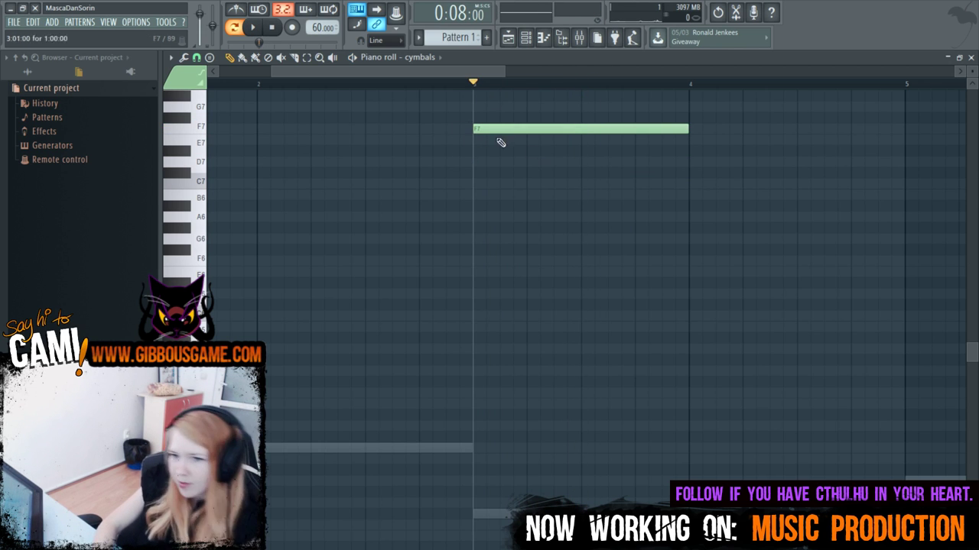
pyautogui.press('space')
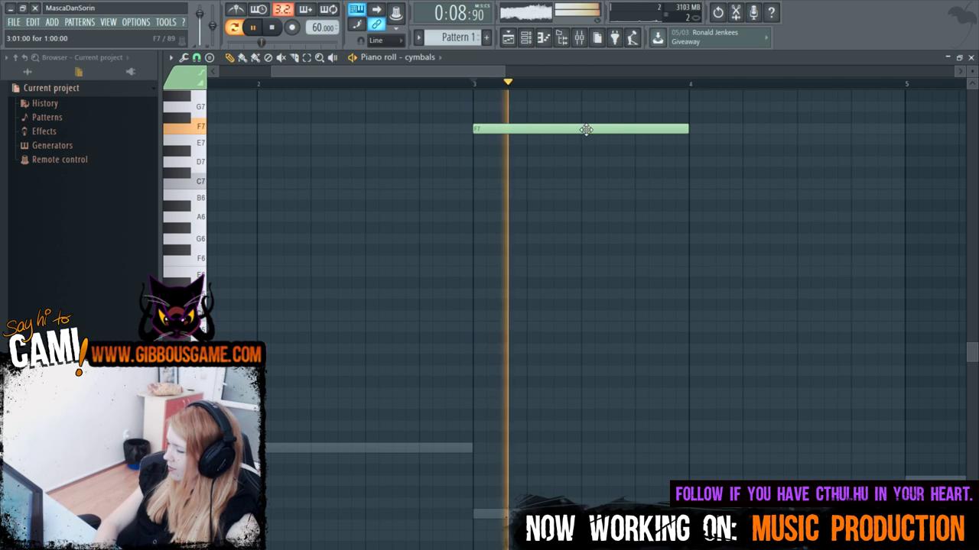
pyautogui.press('space')
# Raise the bar 3 cymbal note to F8 and play the pattern.
pyautogui.moveTo(583, 130); pyautogui.dragTo(571, 165)
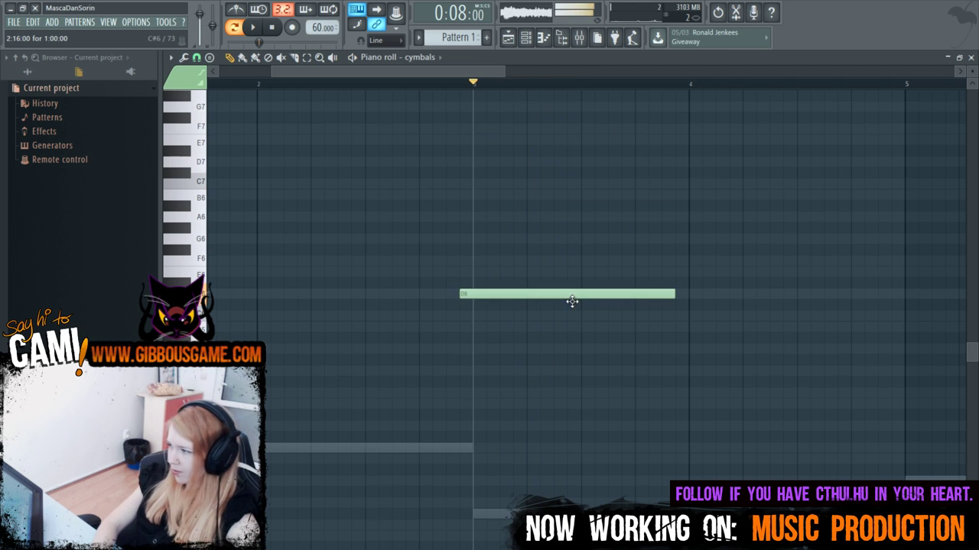
pyautogui.scroll(5, 575, 296)
pyautogui.moveTo(543, 480); pyautogui.dragTo(534, 190)
pyautogui.press('space')
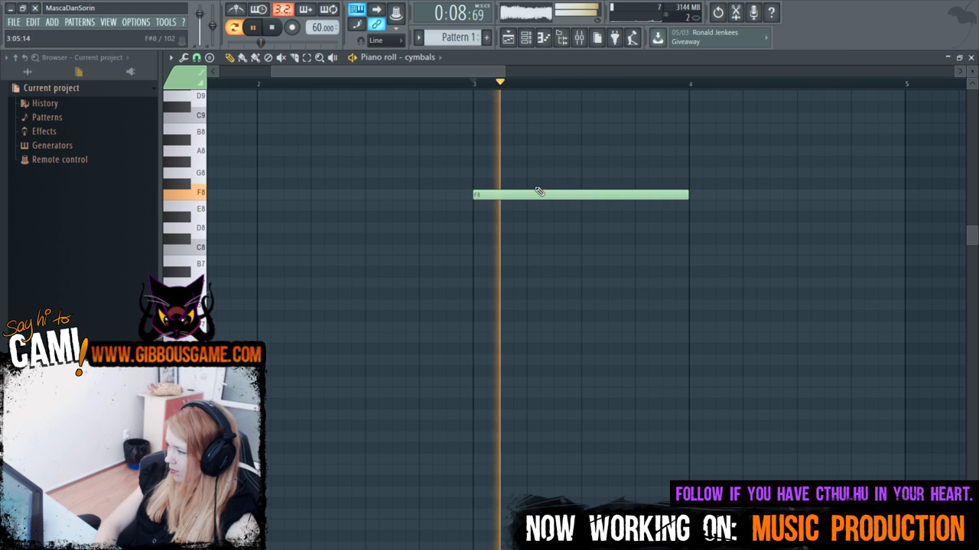
pyautogui.hscroll(-1, 413, 80)
pyautogui.hscroll(-1, 413, 80)
pyautogui.press('space')
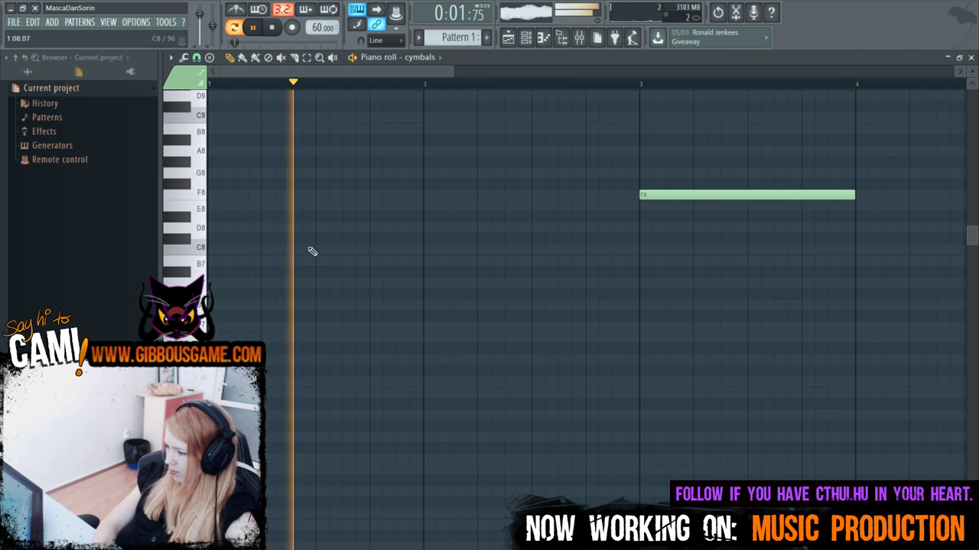
# Shift the G3 cymbal note to start halfway through bar 1 and play the pattern.
pyautogui.press('space')
pyautogui.scroll(-3, 308, 407)
pyautogui.scroll(-4, 308, 408)
pyautogui.press('space')
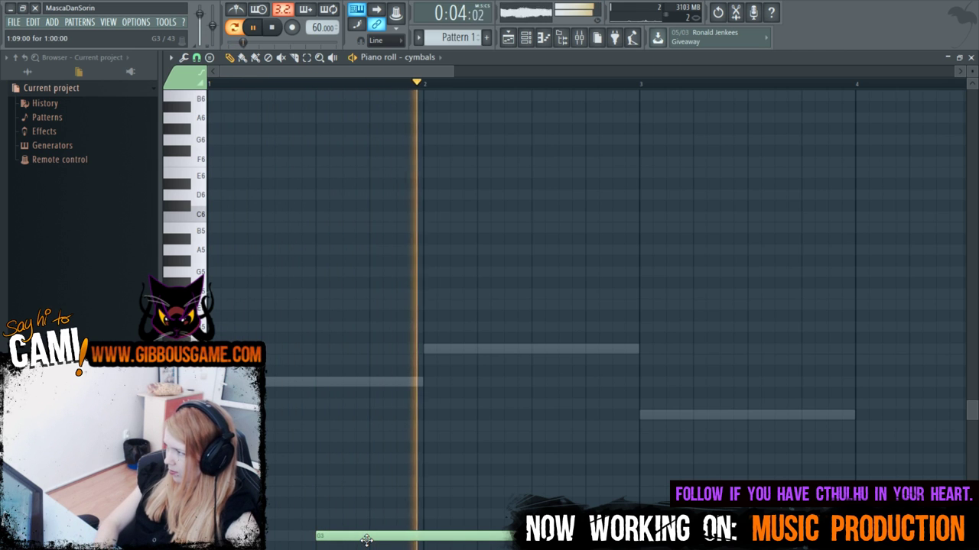
# Move the F8 cymbal note to start halfway through bar 2 and replay the pattern.
pyautogui.scroll(3, 368, 543)
pyautogui.scroll(7, 368, 542)
pyautogui.moveTo(695, 349); pyautogui.dragTo(613, 358)
pyautogui.press('space')
pyautogui.press('space')
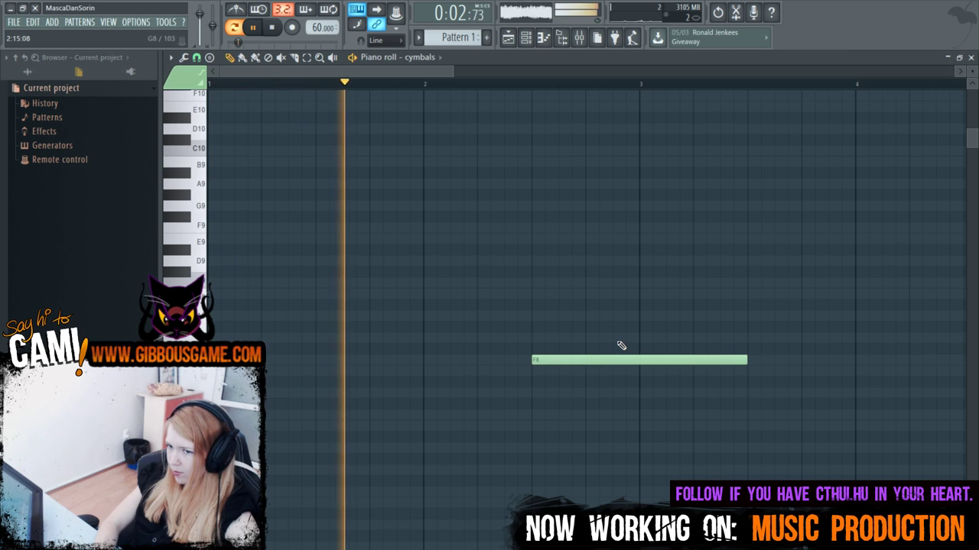
# Add a one-bar cymbal note at the start of bar 4, lower it to E8 and play it.
pyautogui.scroll(-5, 620, 344)
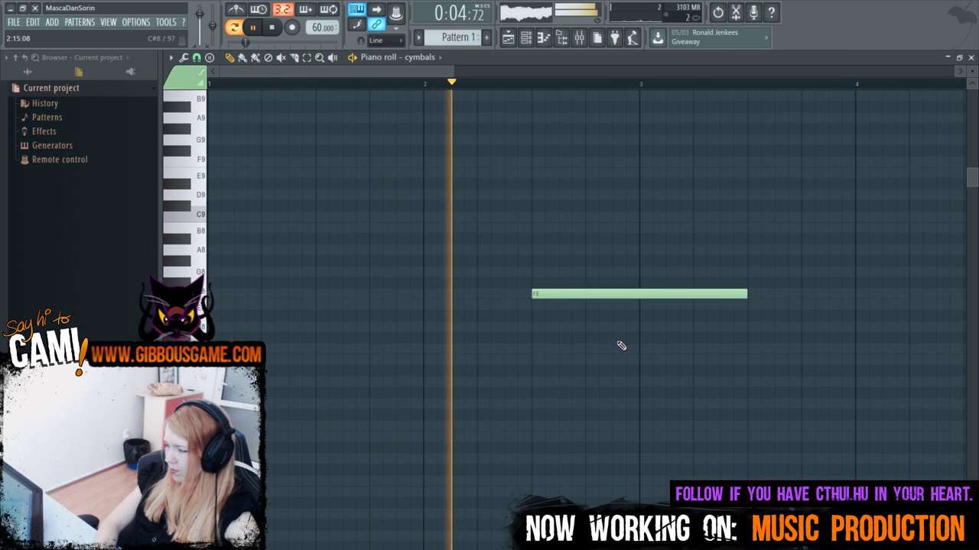
pyautogui.scroll(-3, 618, 344)
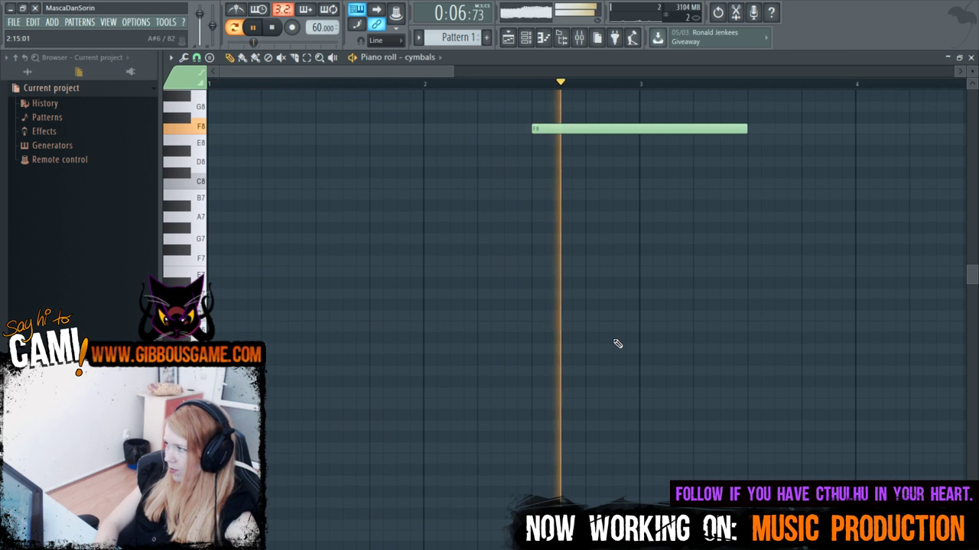
pyautogui.moveTo(336, 72); pyautogui.dragTo(448, 92)
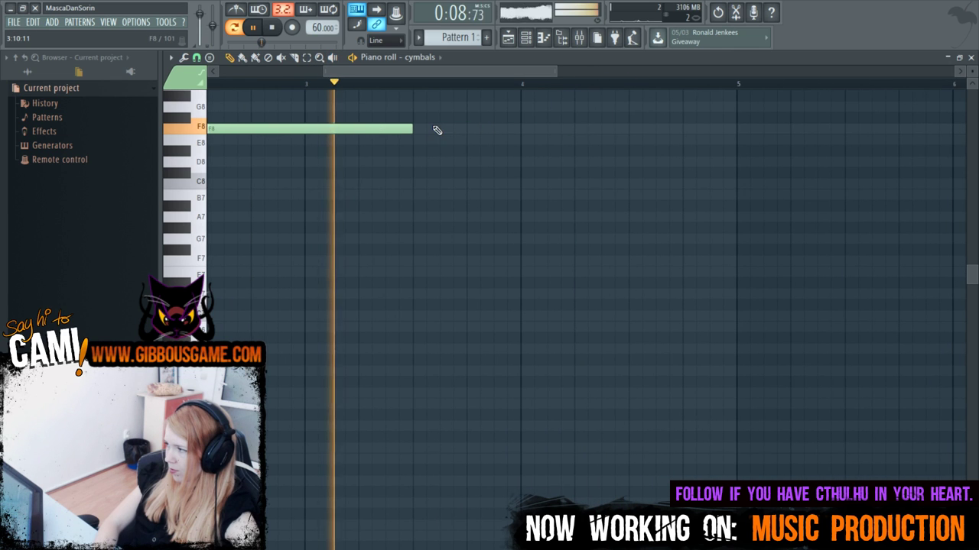
pyautogui.scroll(6, 540, 271)
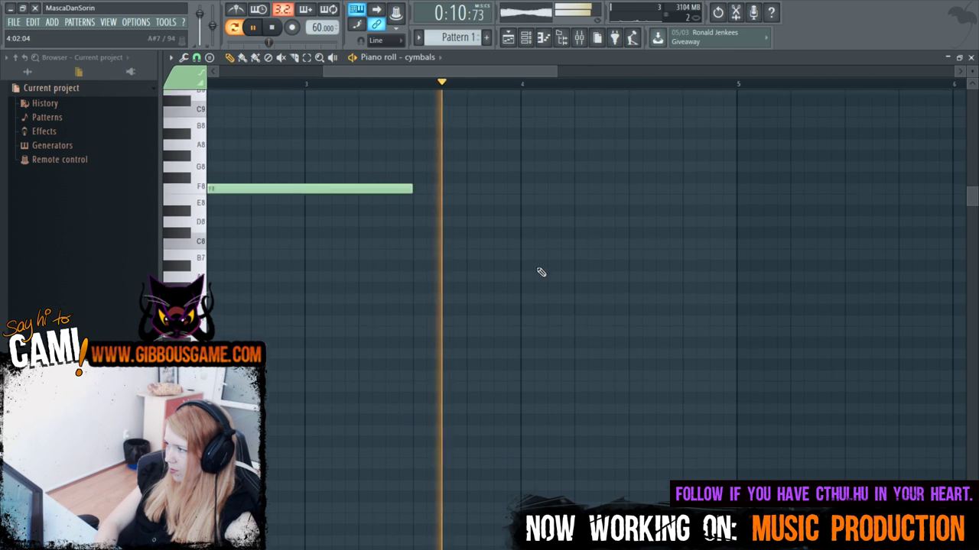
pyautogui.scroll(2, 533, 240)
pyautogui.press('space')
pyautogui.click(523, 229)
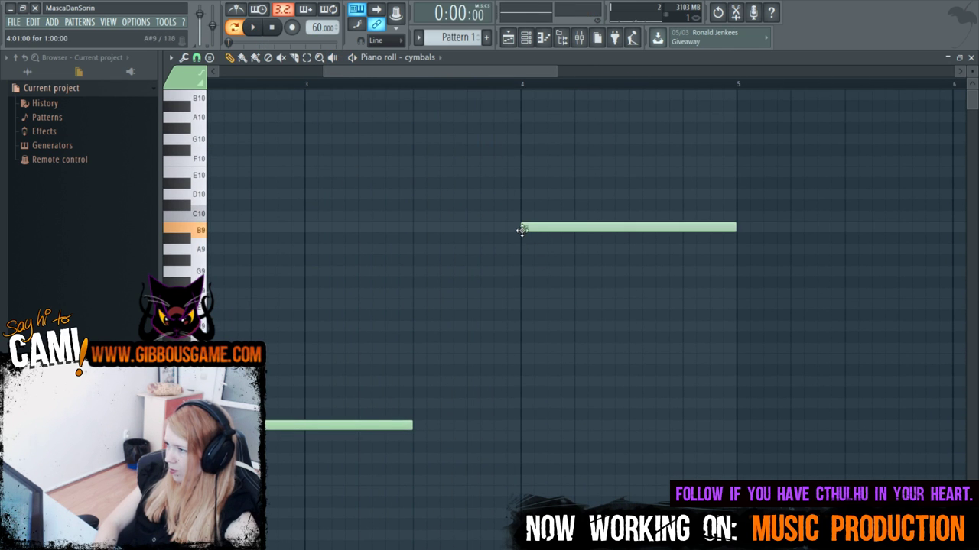
pyautogui.moveTo(522, 229); pyautogui.dragTo(523, 535)
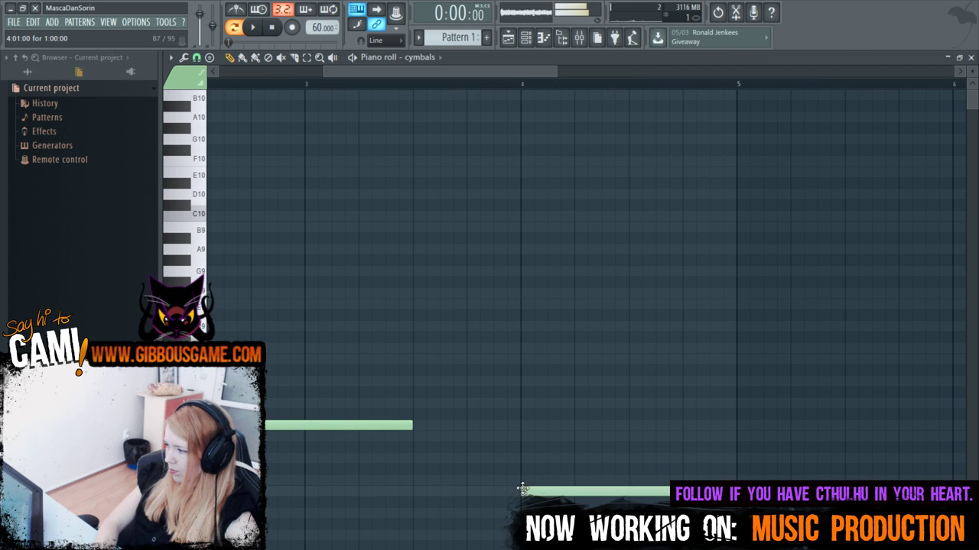
pyautogui.moveTo(522, 489); pyautogui.dragTo(524, 435)
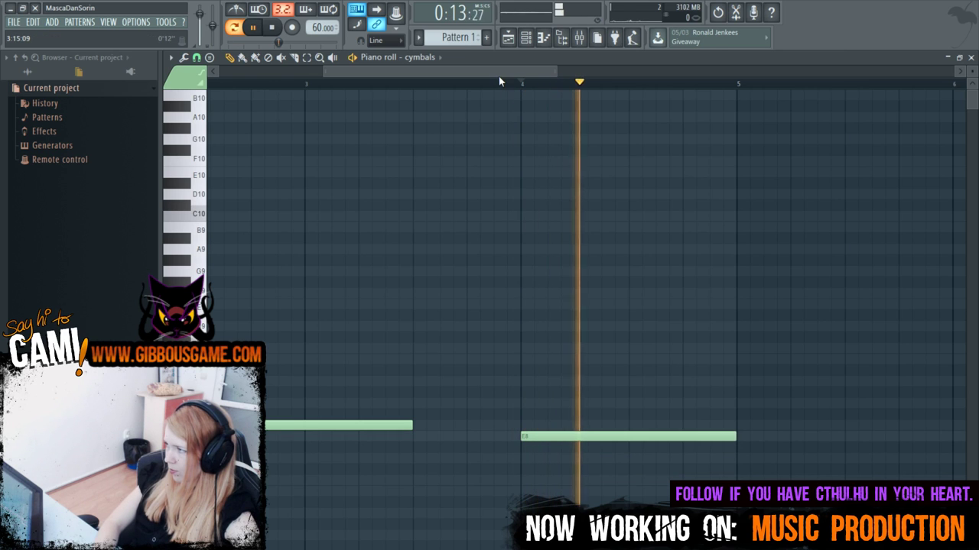
pyautogui.moveTo(499, 76); pyautogui.dragTo(588, 133)
pyautogui.press('space')
# Add a one-bar cymbal note at E5 starting halfway through bar 5 and play the pattern through it.
pyautogui.moveTo(535, 73); pyautogui.dragTo(662, 153)
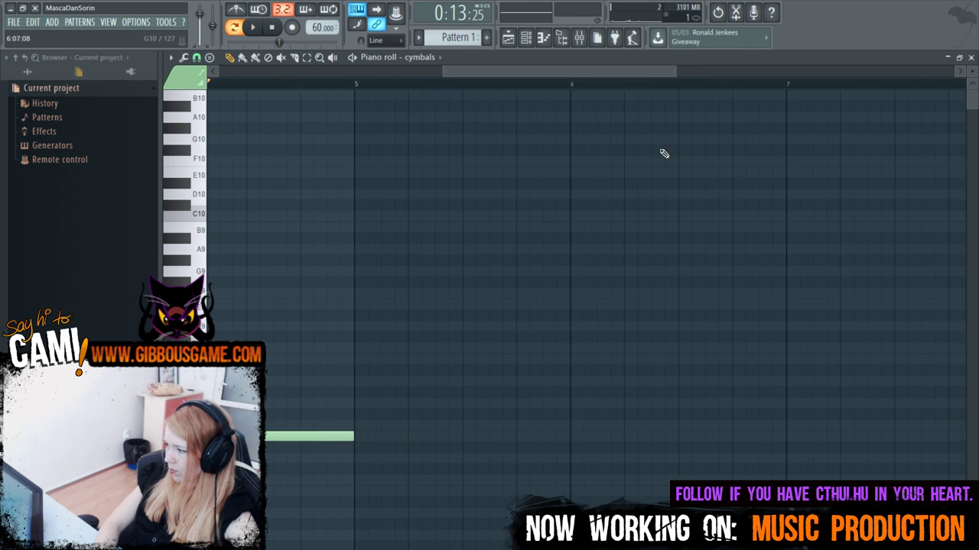
pyautogui.scroll(-5, 581, 306)
pyautogui.moveTo(350, 544); pyautogui.dragTo(349, 482)
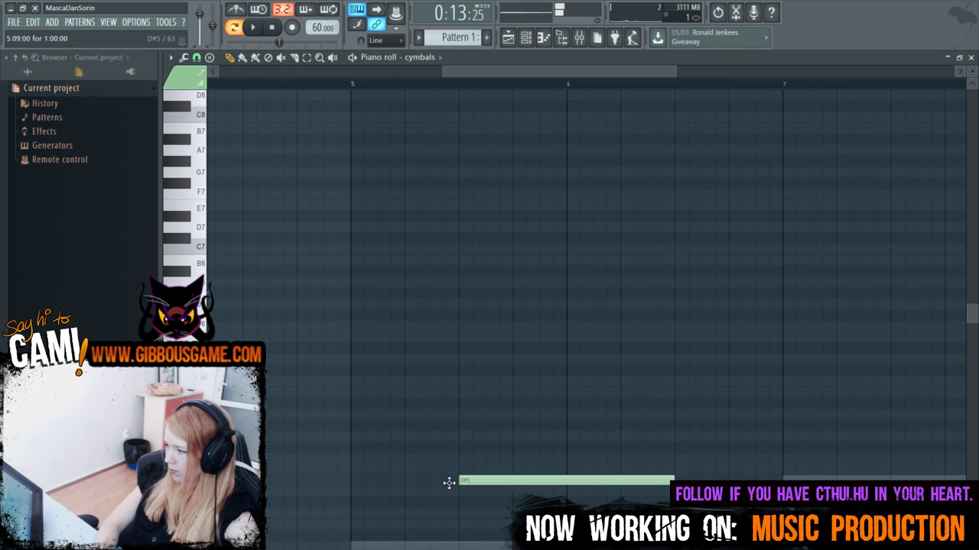
pyautogui.moveTo(448, 483)
pyautogui.mouseDown()
pyautogui.moveTo(459, 456)
pyautogui.moveTo(458, 470)
pyautogui.mouseUp()
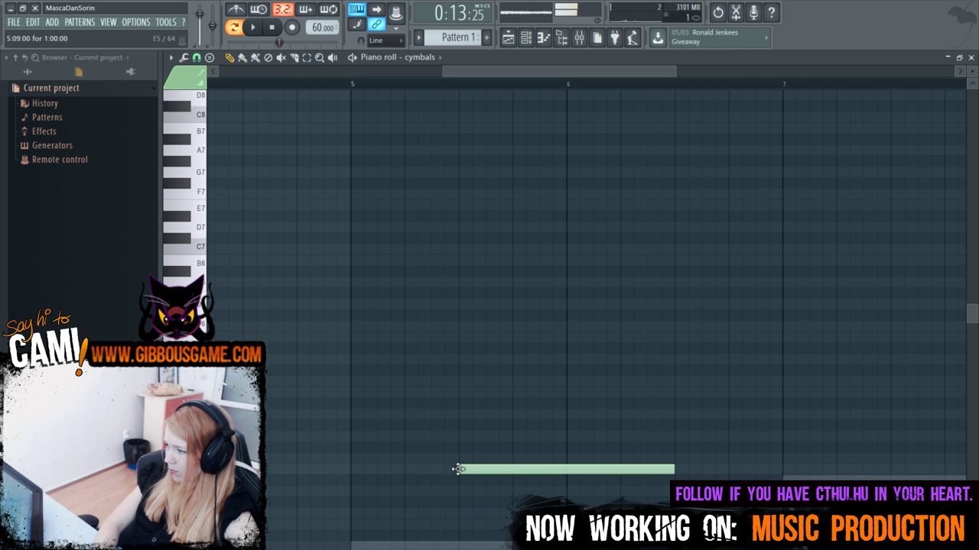
pyautogui.click(396, 93)
pyautogui.rightClick(390, 100)
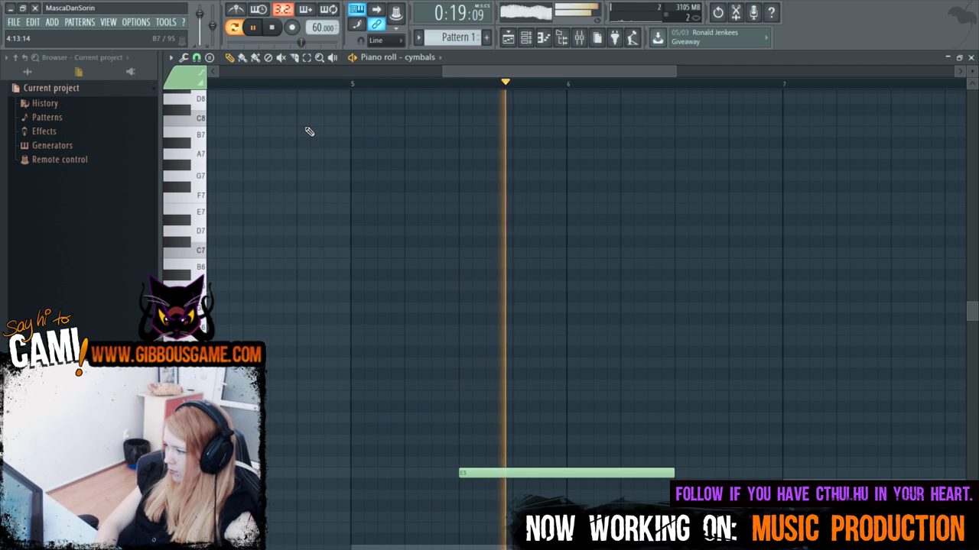
pyautogui.hscroll(2, 596, 91)
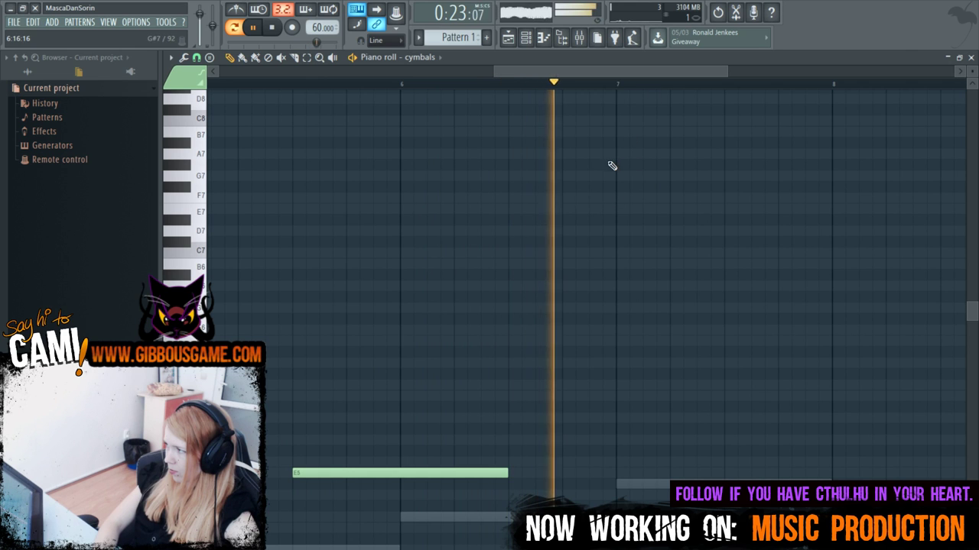
pyautogui.press('space')
# Add a one-bar F8 cymbal note starting halfway through bar 6 and play the pattern from that point.
pyautogui.scroll(5, 579, 357)
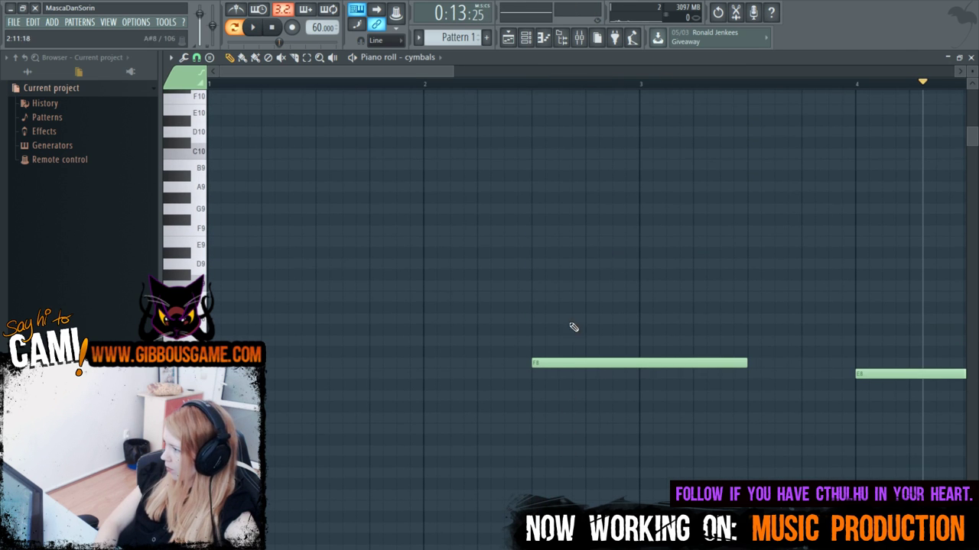
pyautogui.hscroll(1, 421, 67)
pyautogui.moveTo(421, 67); pyautogui.dragTo(627, 139)
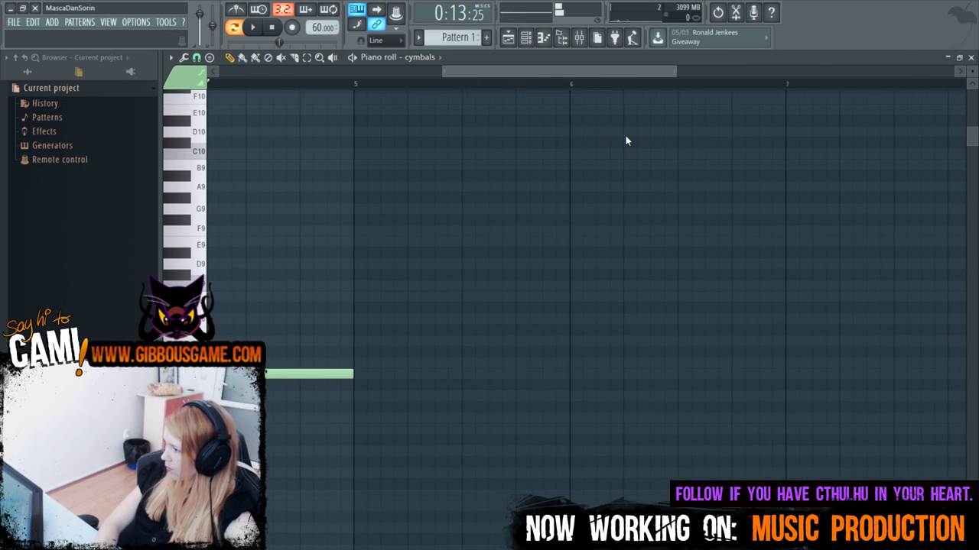
pyautogui.click(678, 363)
pyautogui.click(665, 83)
pyautogui.press('space')
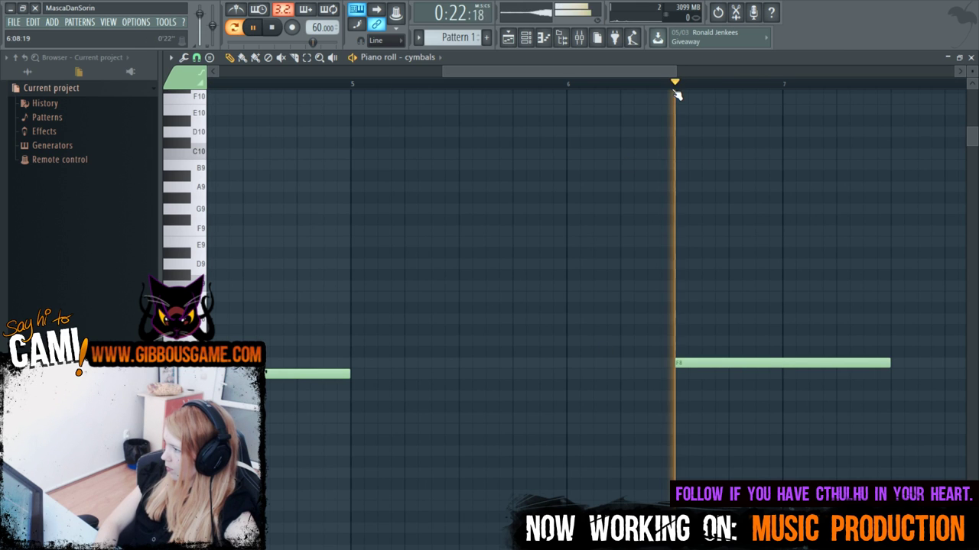
pyautogui.press('space')
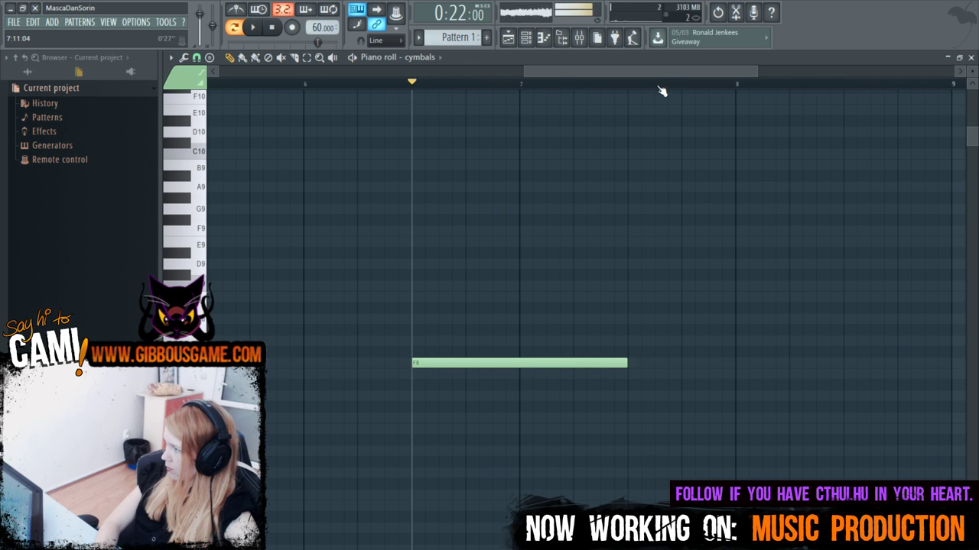
# Add a one-bar cymbal note at E8 at the start of bar 8, matching the note in bar 4.
pyautogui.click(575, 83)
pyautogui.click(735, 385)
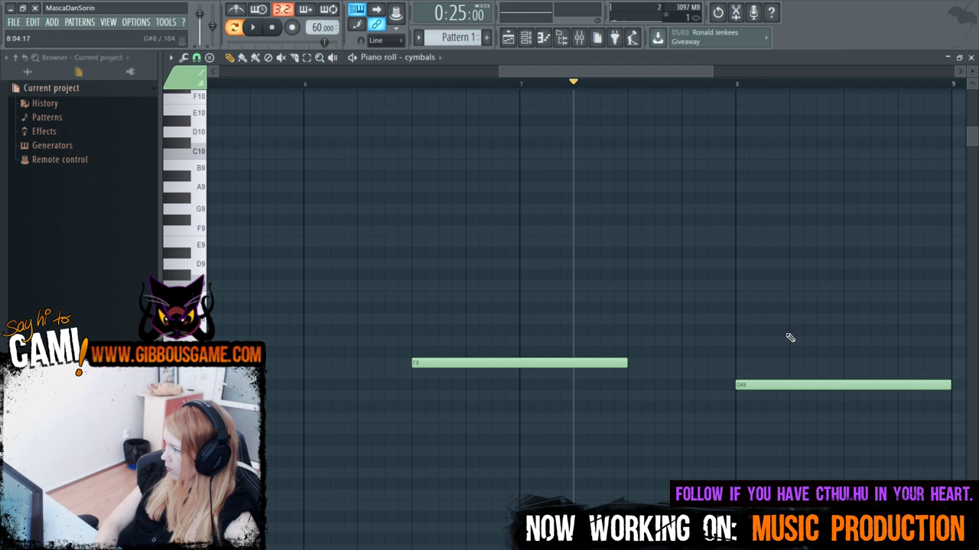
pyautogui.click(787, 395)
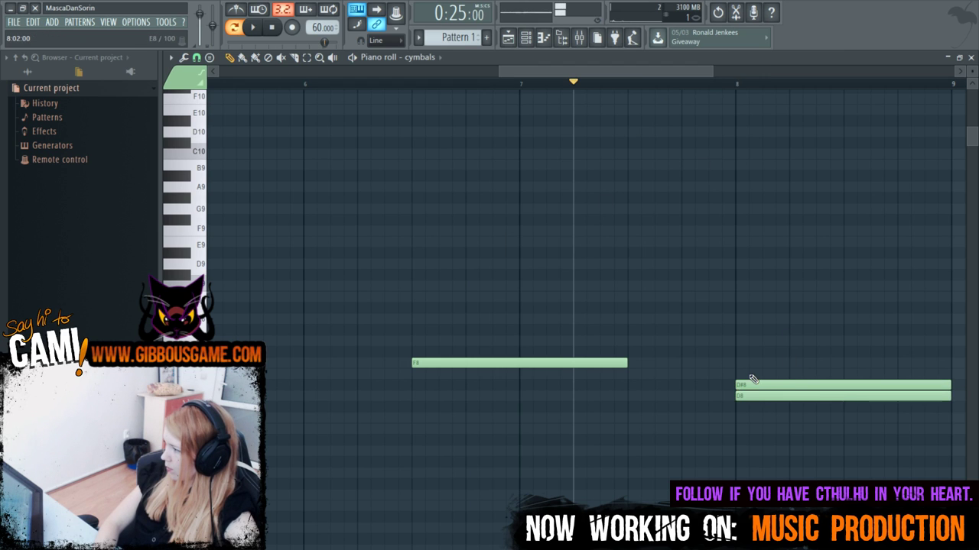
pyautogui.rightClick(749, 383)
pyautogui.hscroll(4, 613, 338)
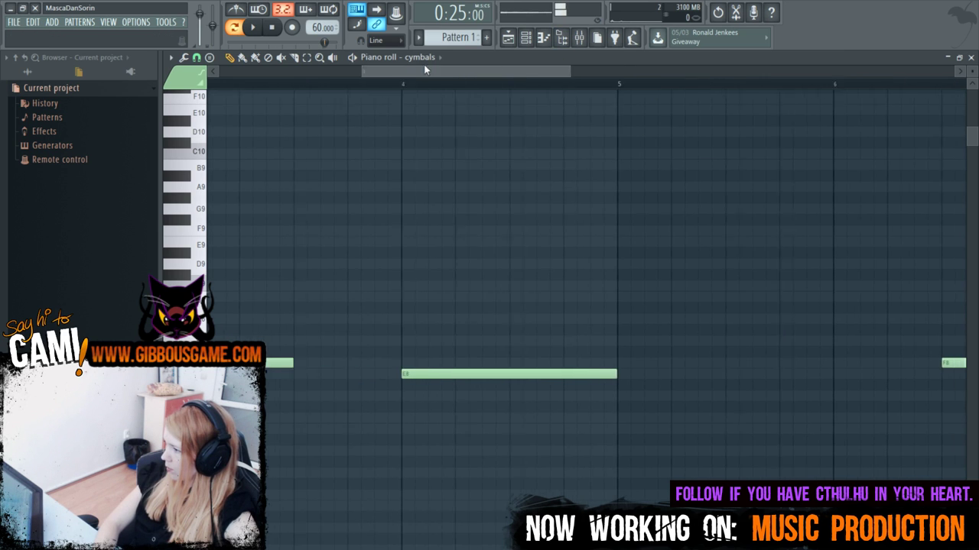
pyautogui.moveTo(508, 396)
pyautogui.mouseDown()
pyautogui.moveTo(511, 363)
pyautogui.moveTo(512, 378)
pyautogui.mouseUp()
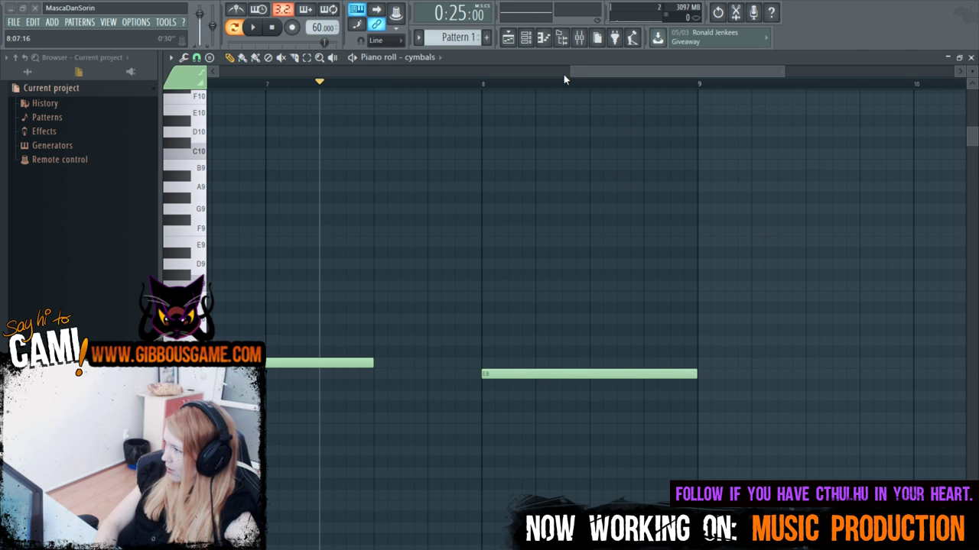
# Play the whole pattern from bar 1 and review the cymbal notes against the string notes.
pyautogui.moveTo(565, 72); pyautogui.dragTo(220, 72)
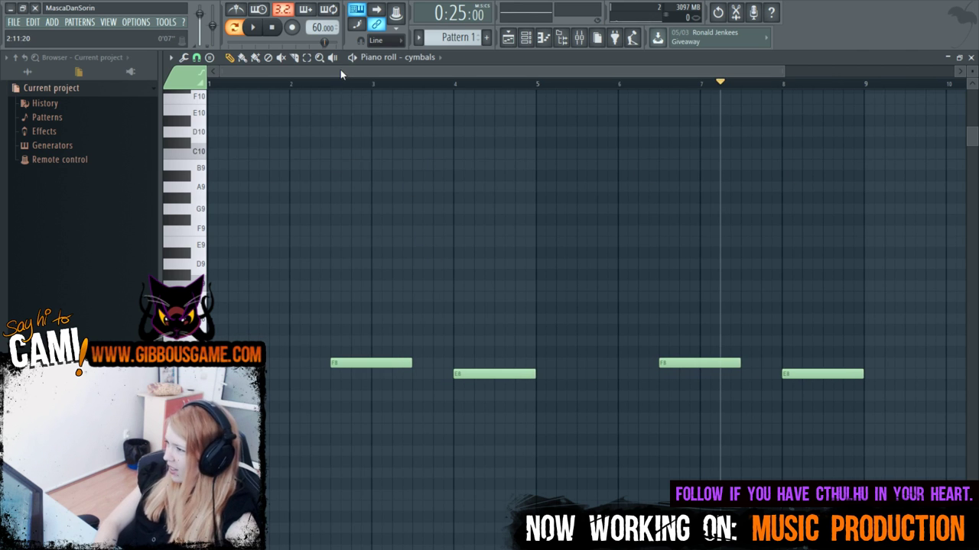
pyautogui.moveTo(783, 72); pyautogui.dragTo(960, 72)
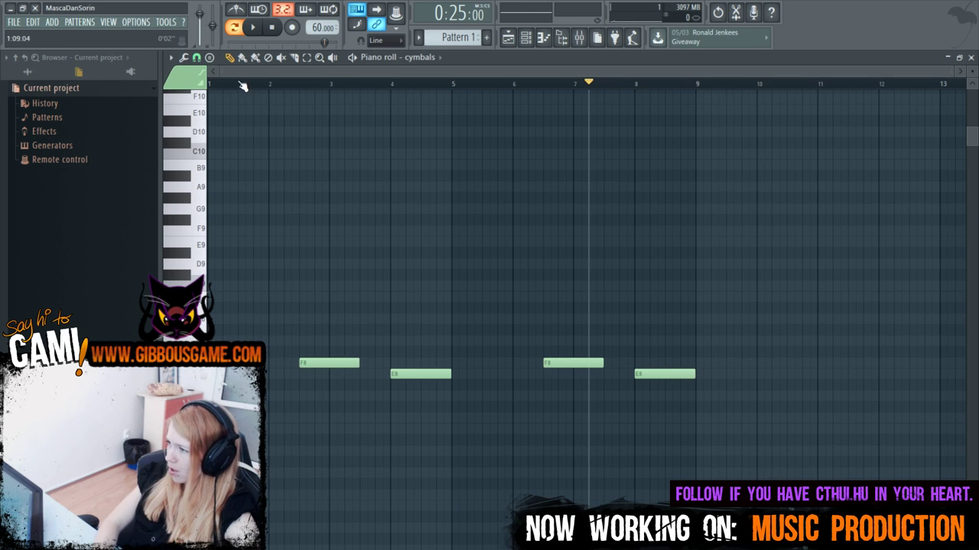
pyautogui.click(210, 83)
pyautogui.press('space')
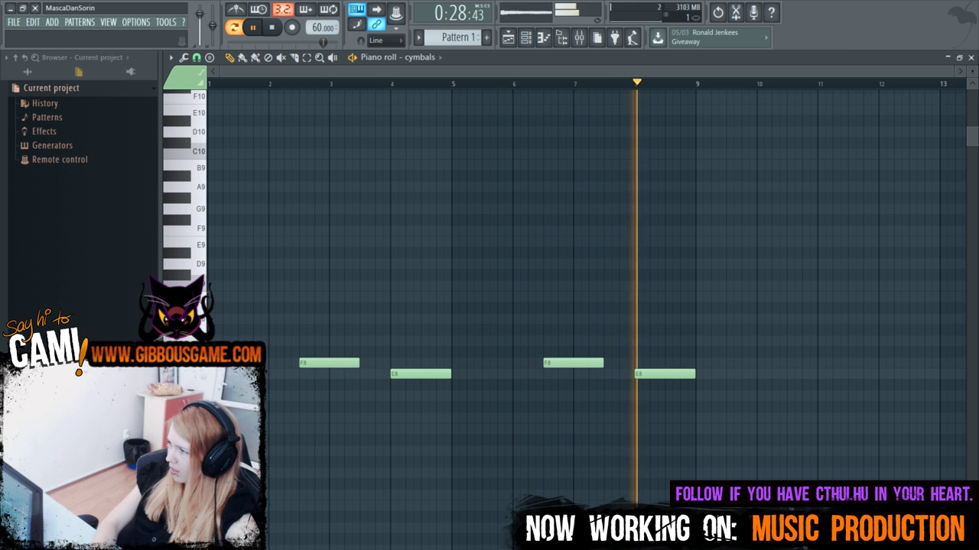
pyautogui.press('space')
pyautogui.scroll(-8, 356, 527)
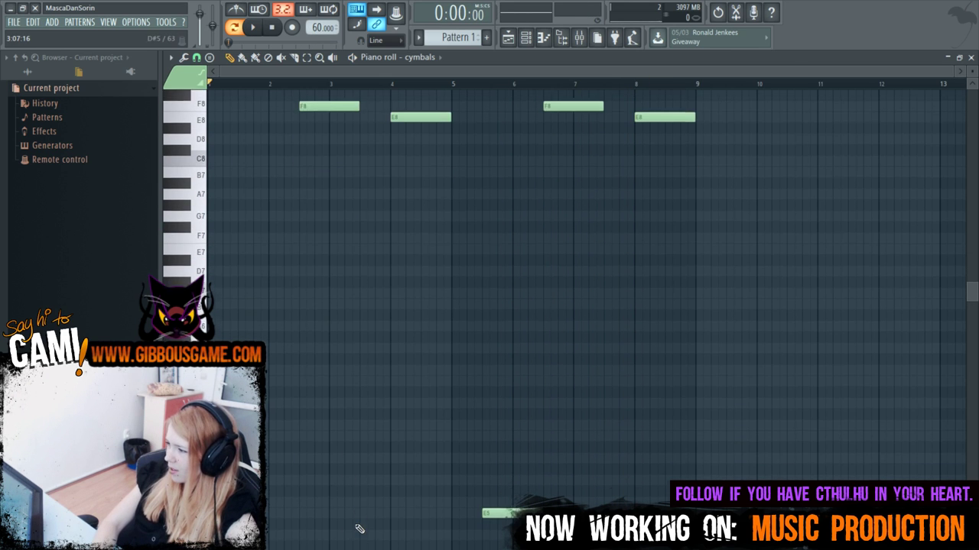
pyautogui.scroll(9, 348, 535)
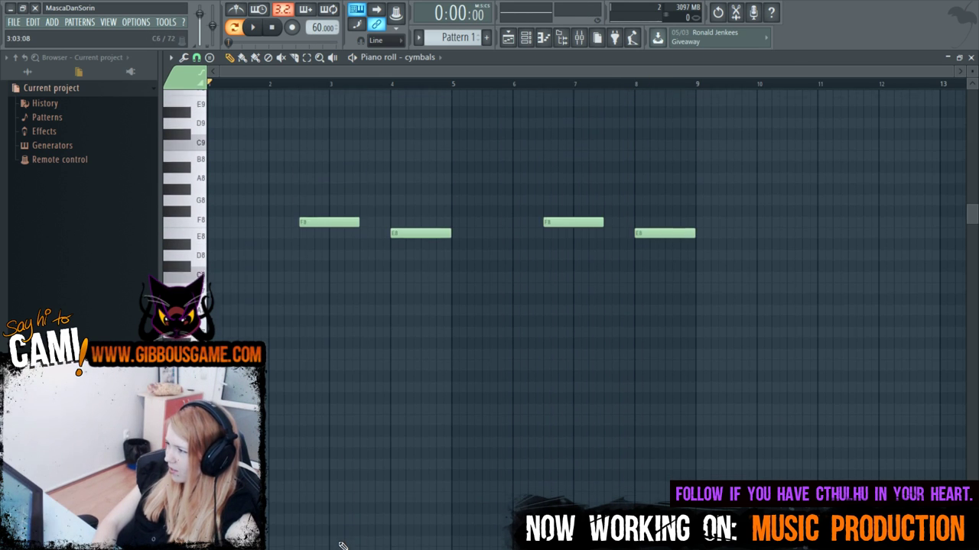
pyautogui.scroll(-4, 344, 539)
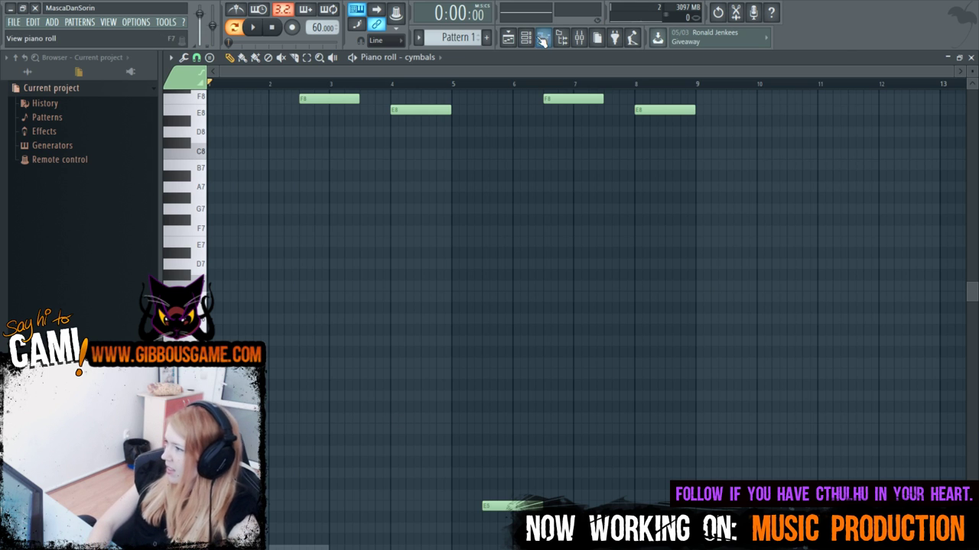
pyautogui.scroll(-4, 409, 248)
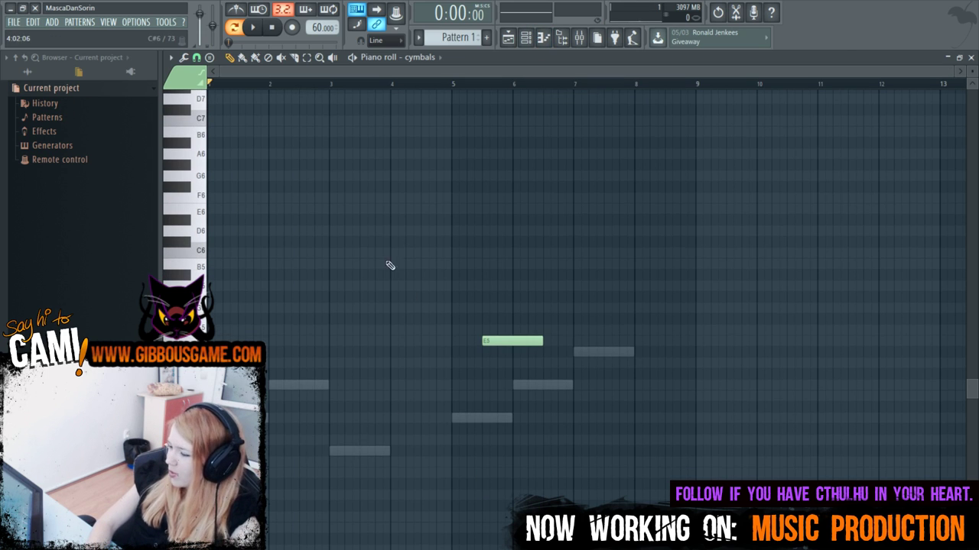
pyautogui.scroll(5, 409, 249)
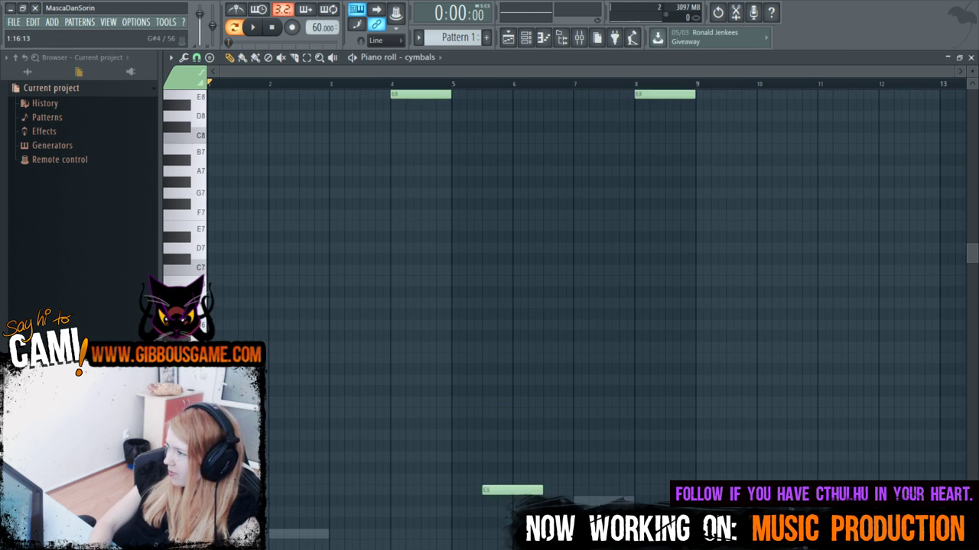
# Replay the pattern and delete the E8 cymbal notes in bars 4 and 8.
pyautogui.press('space')
pyautogui.scroll(-5, 236, 91)
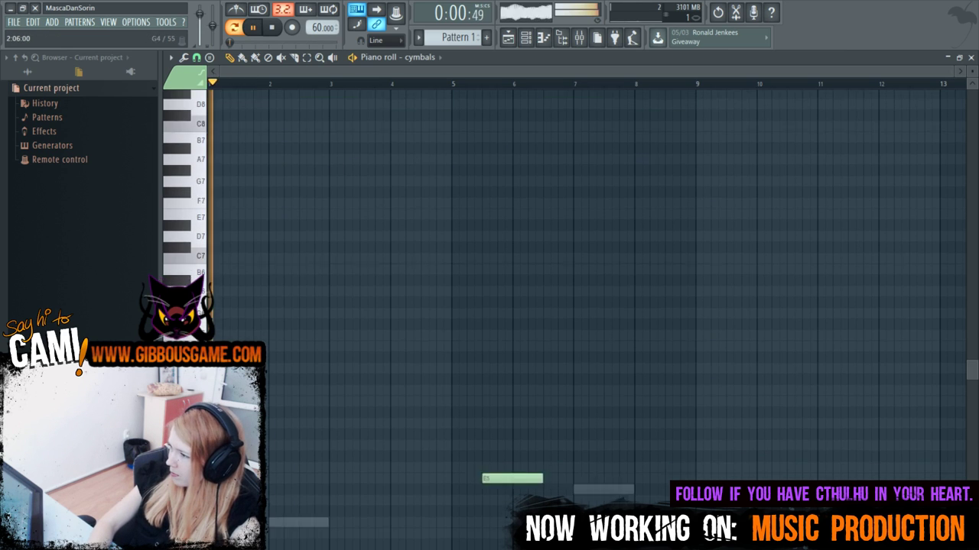
pyautogui.scroll(5, 235, 91)
pyautogui.scroll(3, 402, 415)
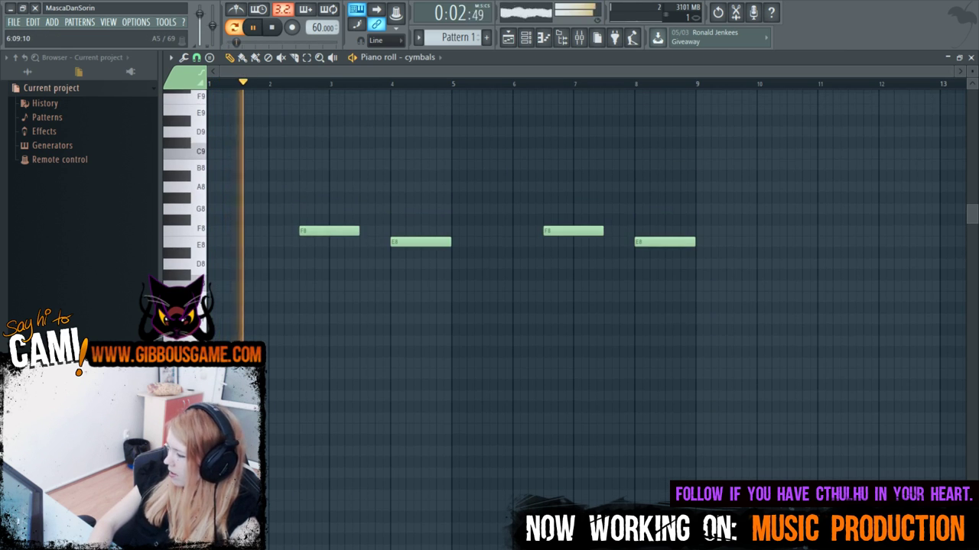
pyautogui.scroll(-2, 402, 415)
pyautogui.rightClick(420, 217)
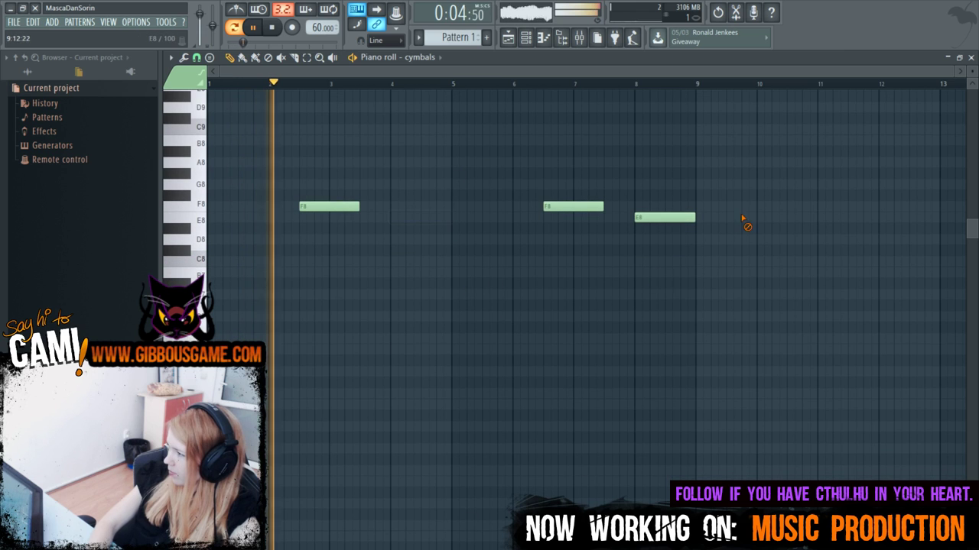
pyautogui.rightClick(665, 217)
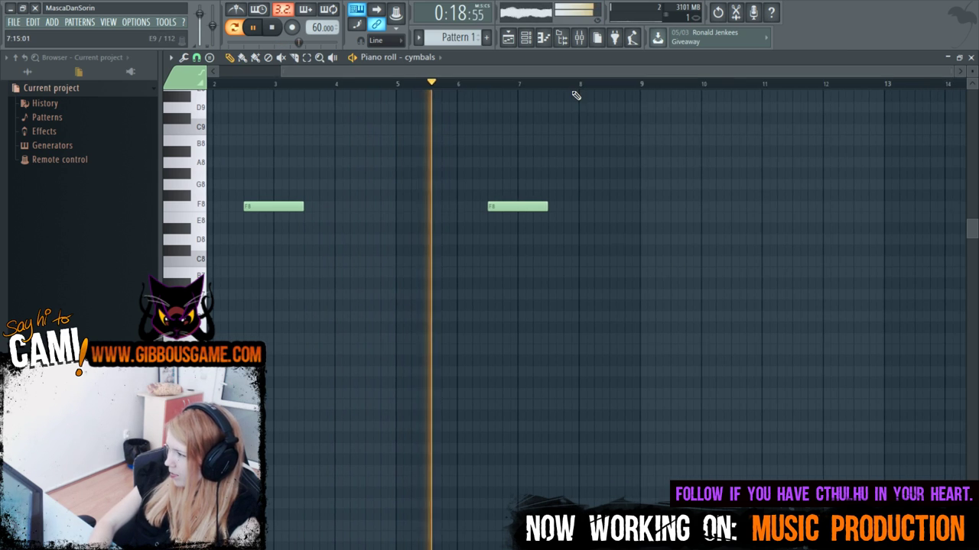
# Replace the Snare channel in the channel rack with the play_VST_x64 plugin.
pyautogui.press('F6')
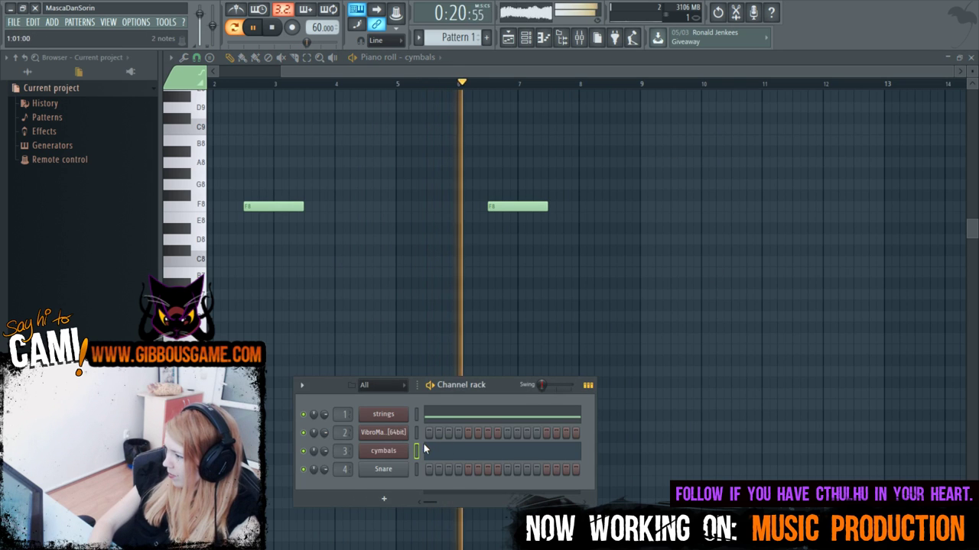
pyautogui.rightClick(403, 469)
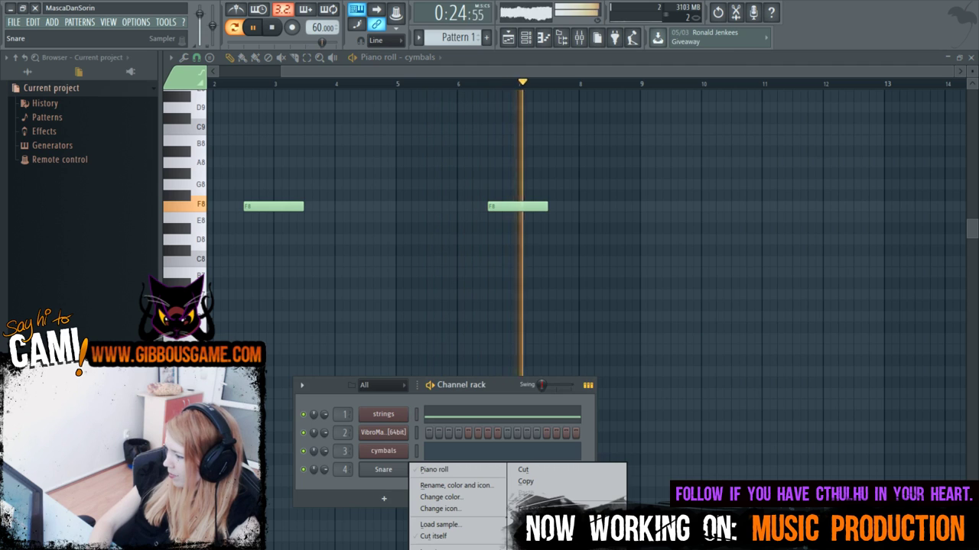
pyautogui.moveTo(459, 547)
pyautogui.click(566, 56)
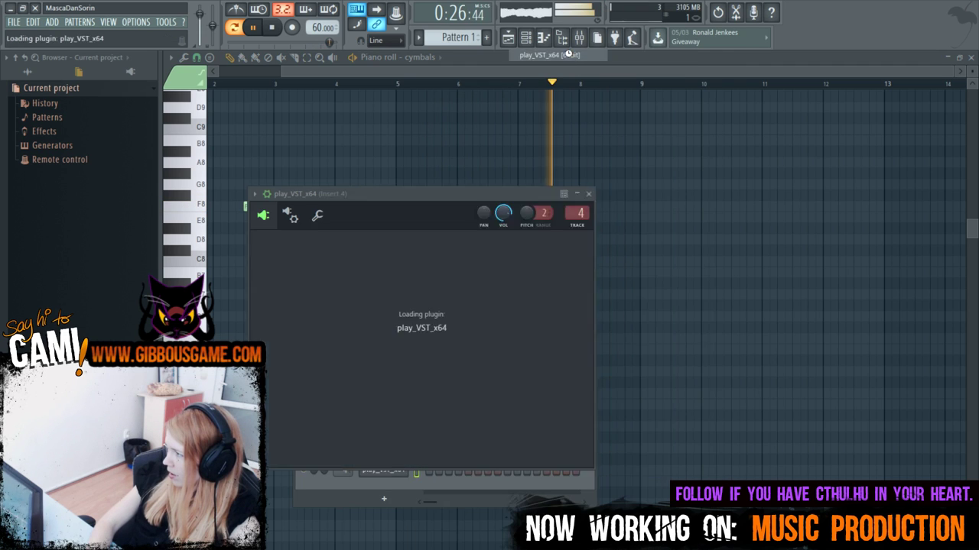
# Stop playback and load SVC Exp Vib.ewi from Gold Strings, Solo Cello, 1 Long in the play_VST_x64 browser.
pyautogui.press('space')
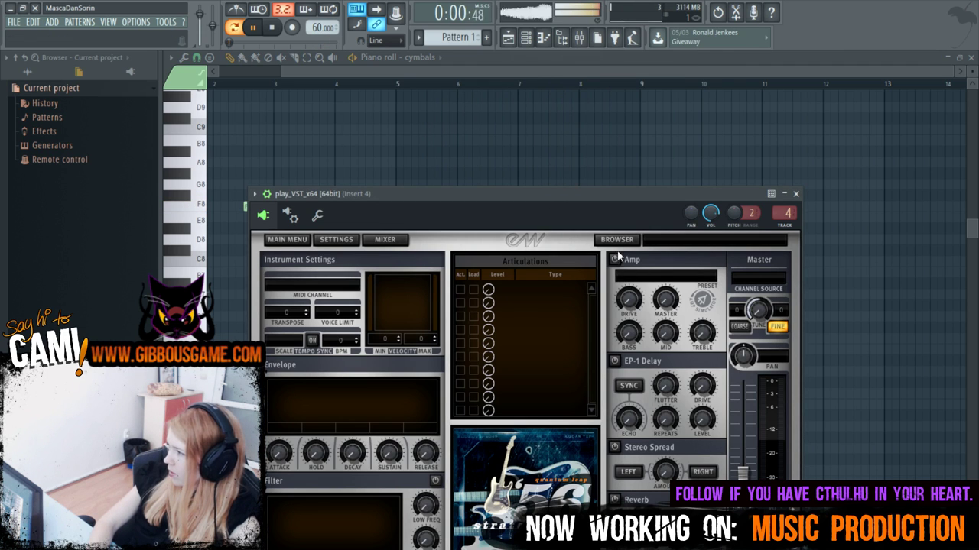
pyautogui.click(608, 240)
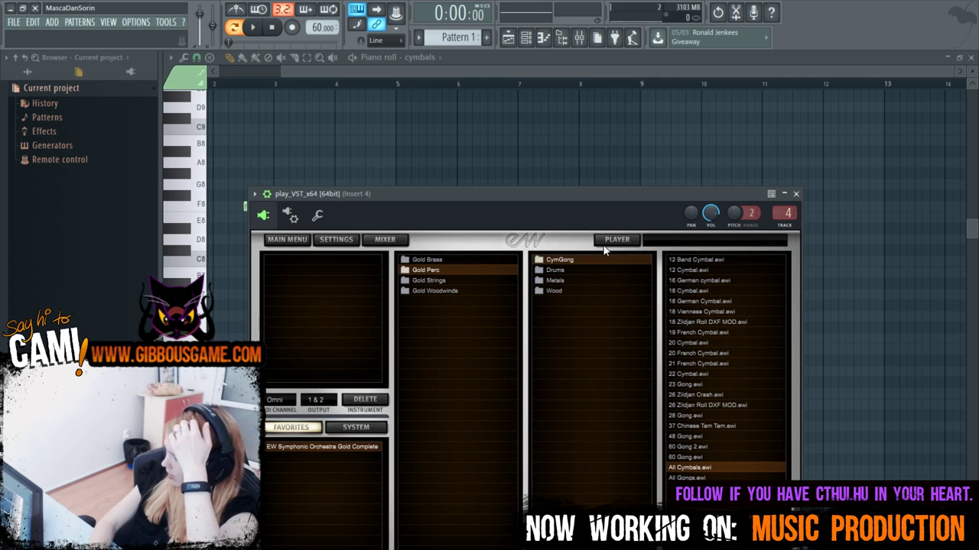
pyautogui.click(430, 280)
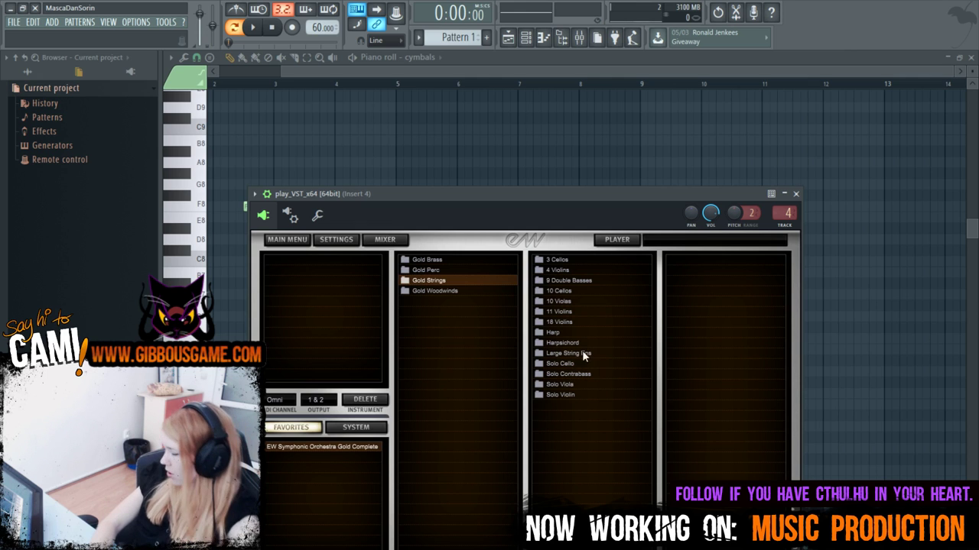
pyautogui.click(595, 366)
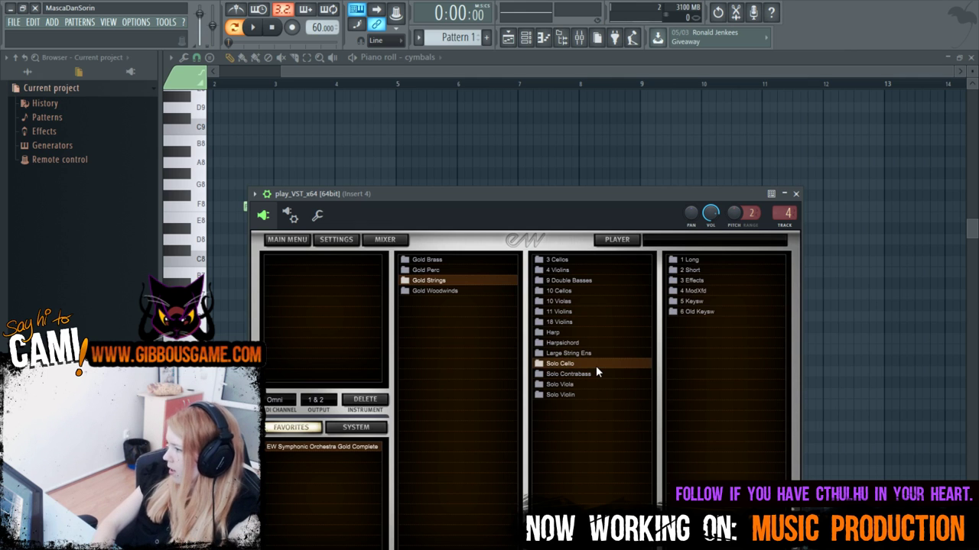
pyautogui.click(696, 262)
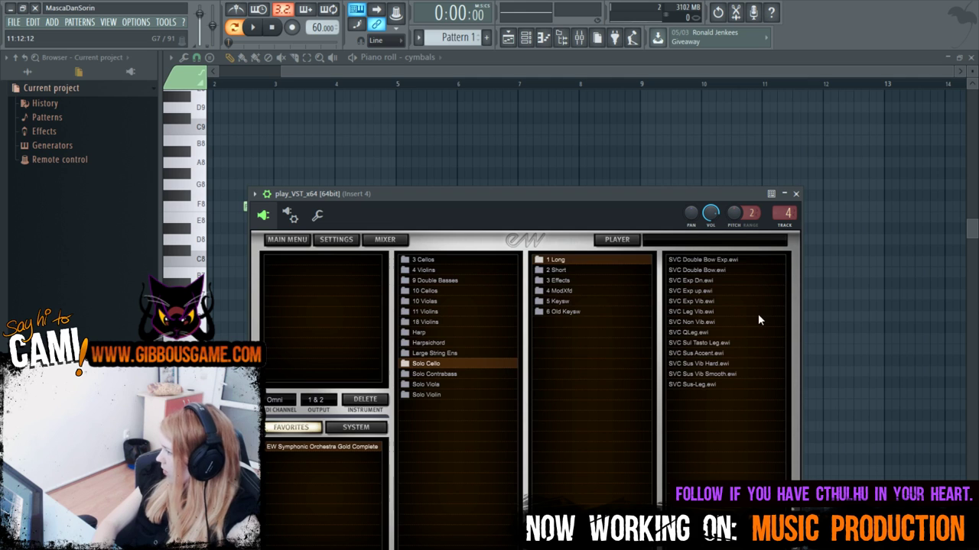
pyautogui.click(705, 302)
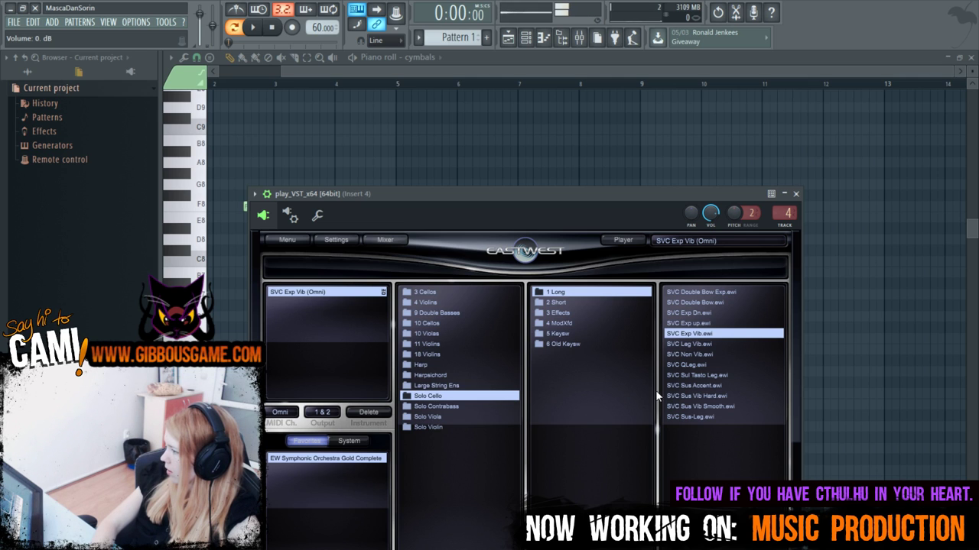
# Load SVC Sus Vib Hard.ewi as the cello instrument instead and close the plugin window.
pyautogui.doubleClick(679, 395)
pyautogui.click(609, 459)
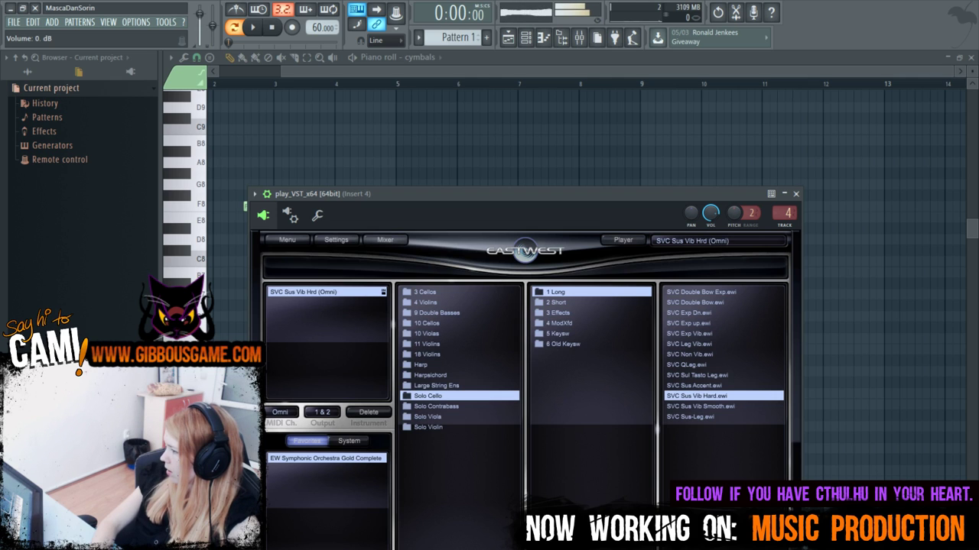
pyautogui.click(795, 193)
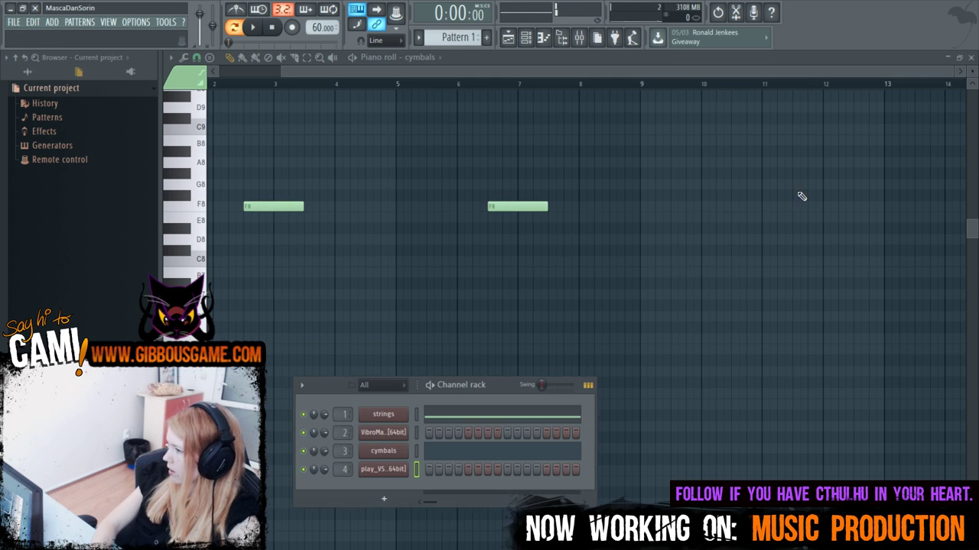
# Open the piano roll of the play_VST_x64 channel in place of the cymbals notes.
pyautogui.click(371, 74)
pyautogui.scroll(-5, 245, 405)
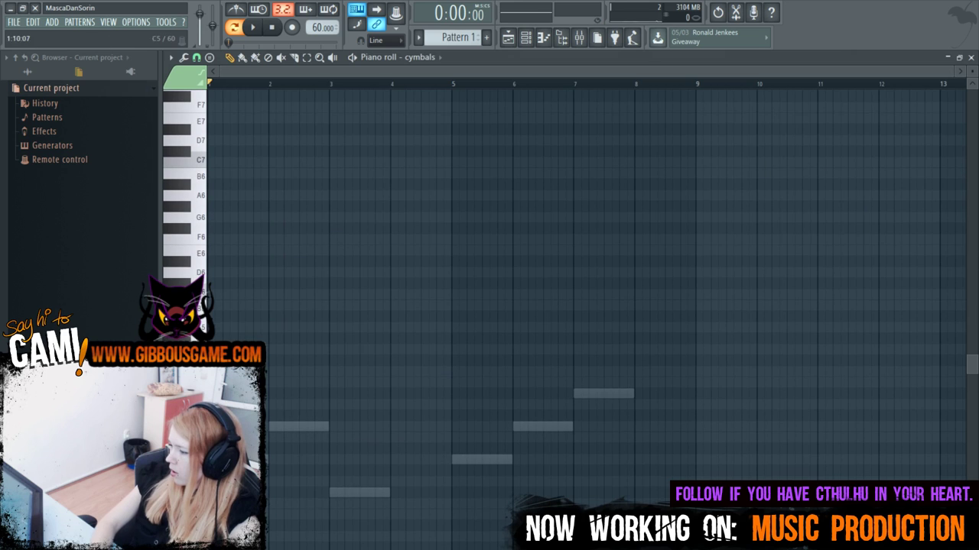
pyautogui.scroll(5, 461, 305)
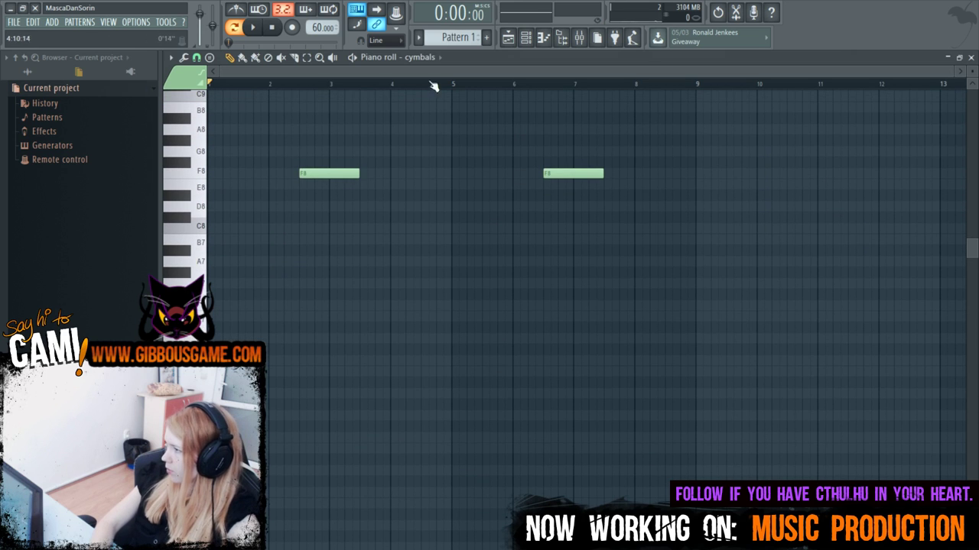
pyautogui.scroll(-1, 417, 67)
pyautogui.scroll(1, 420, 66)
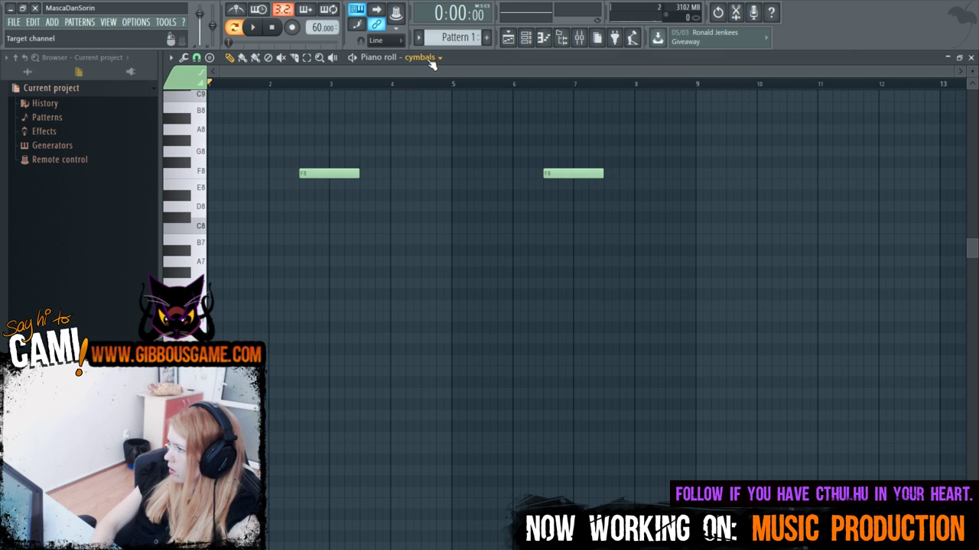
pyautogui.scroll(-1, 431, 64)
pyautogui.scroll(1, 430, 64)
pyautogui.press('F6')
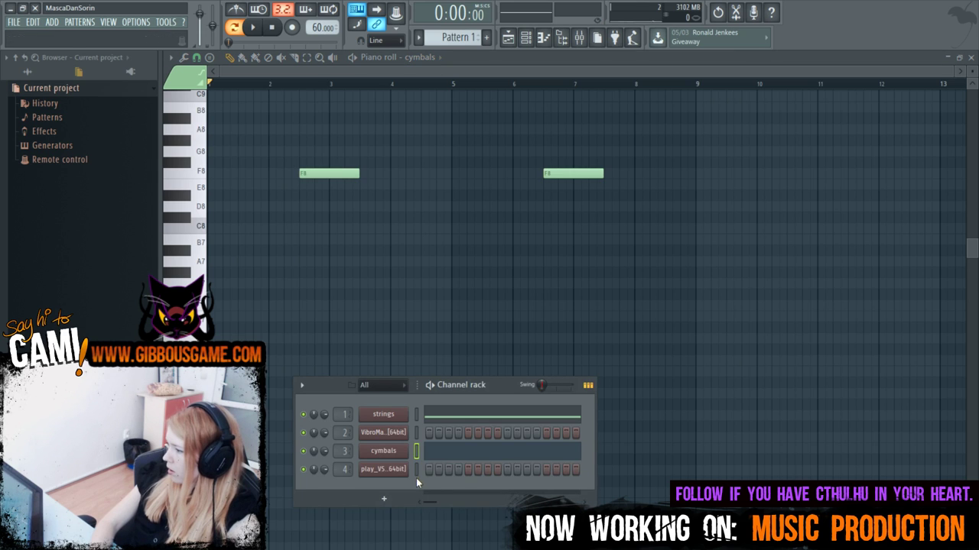
pyautogui.rightClick(408, 471)
pyautogui.click(432, 469)
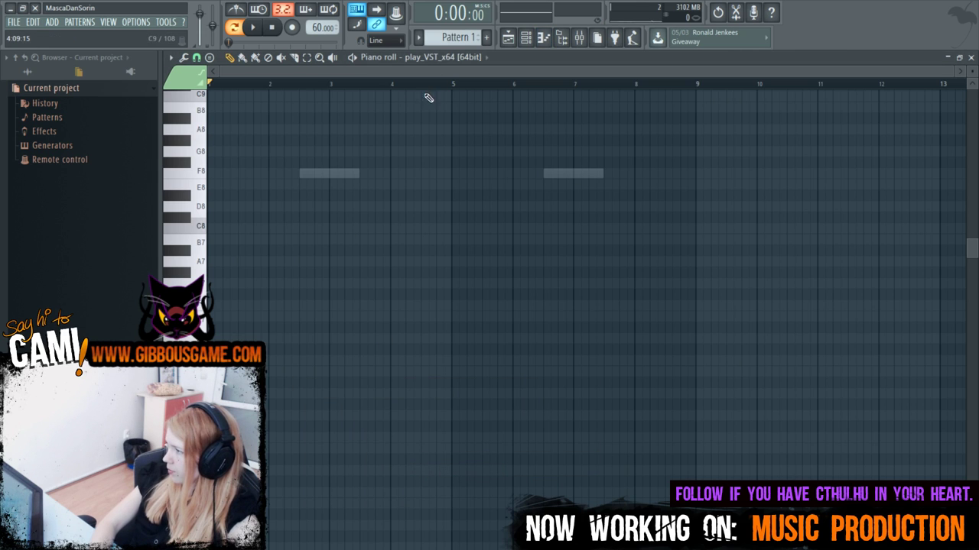
# Try out an A5 cello note near bar 2 during playback, remove it and listen to the opening bar again.
pyautogui.scroll(-5, 380, 463)
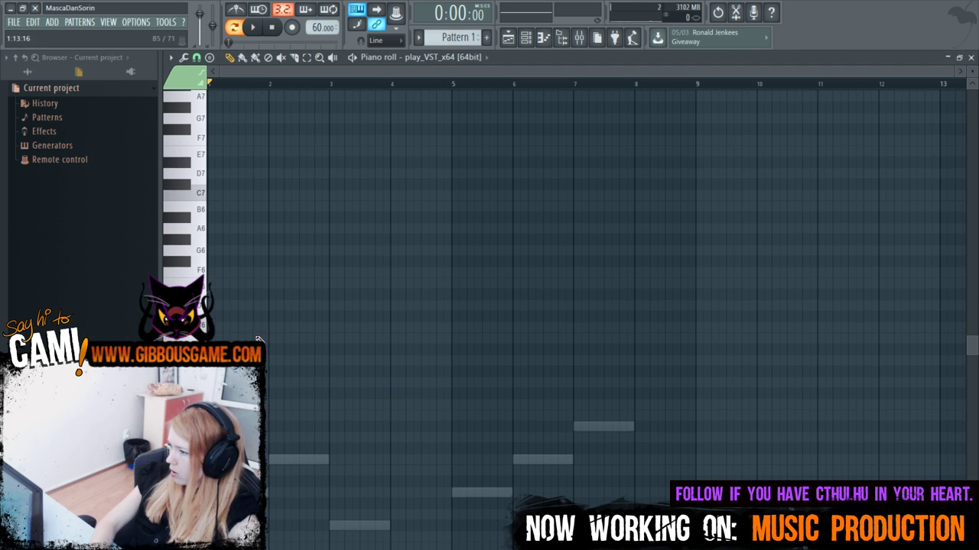
pyautogui.click(229, 338)
pyautogui.rightClick(229, 339)
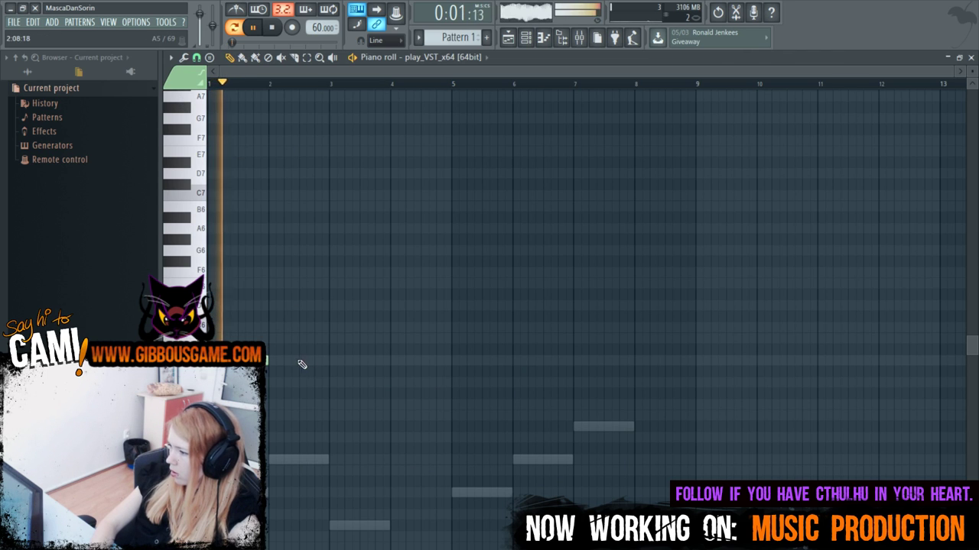
pyautogui.moveTo(268, 361); pyautogui.dragTo(350, 362)
pyautogui.rightClick(349, 363)
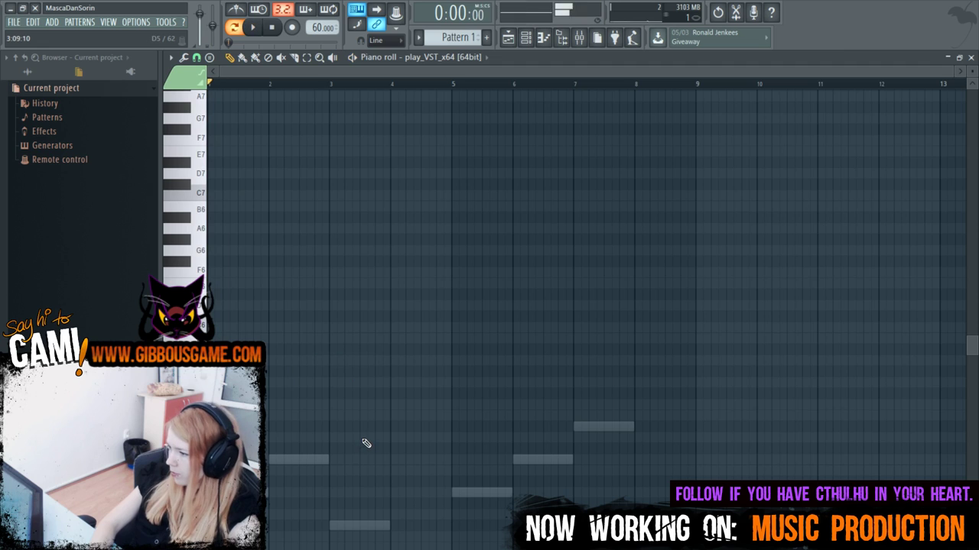
pyautogui.press('space')
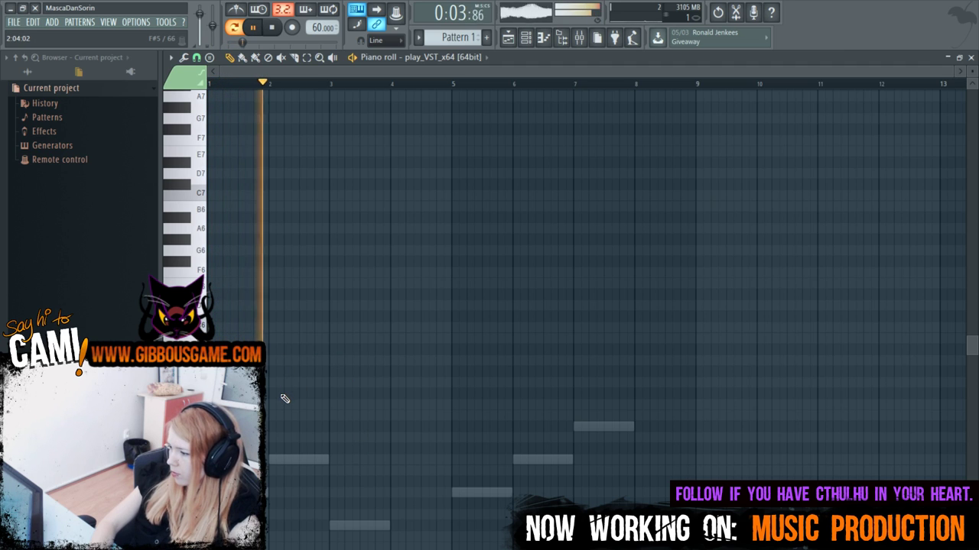
pyautogui.press('space')
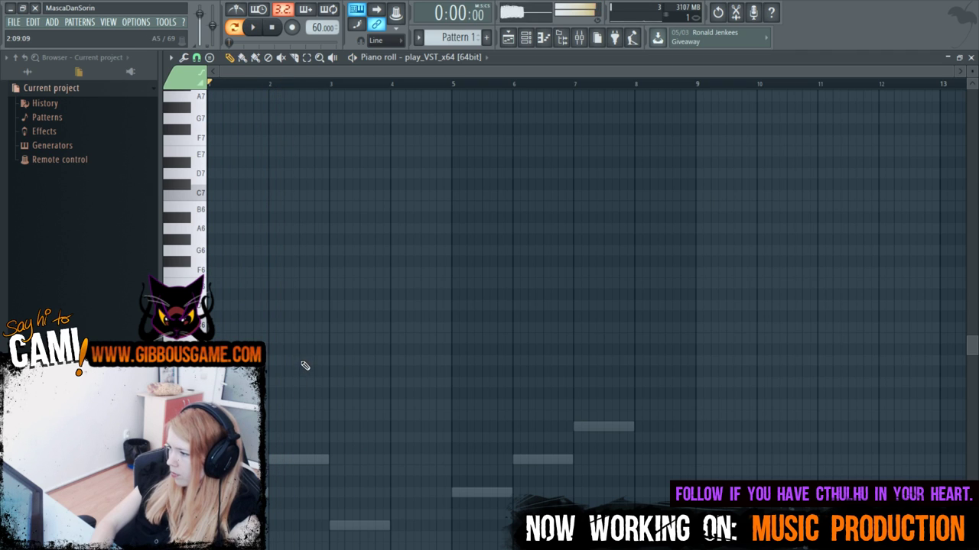
# Try a G#5 cello note in the middle of bar 2 during playback, shortening it from its one-bar length.
pyautogui.click(302, 371)
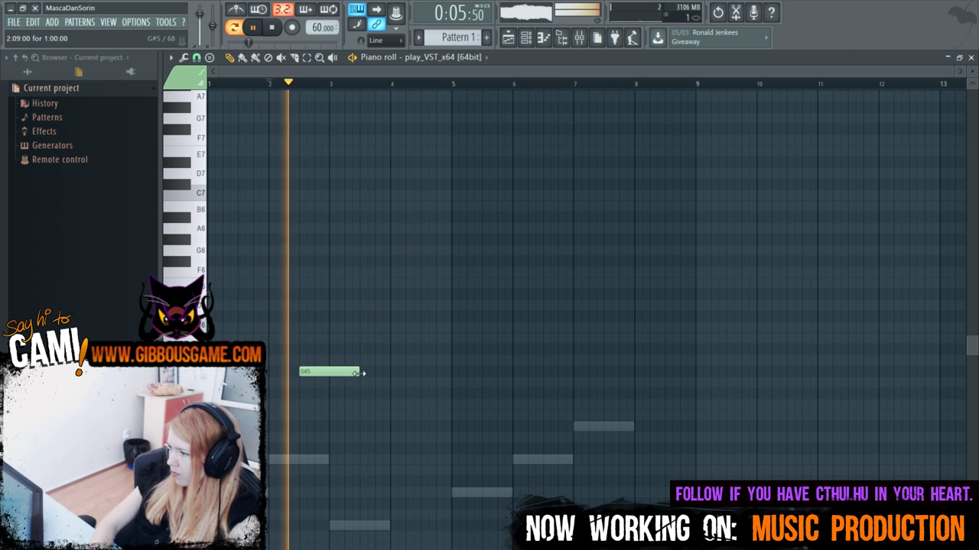
pyautogui.click(336, 374)
pyautogui.rightClick(385, 371)
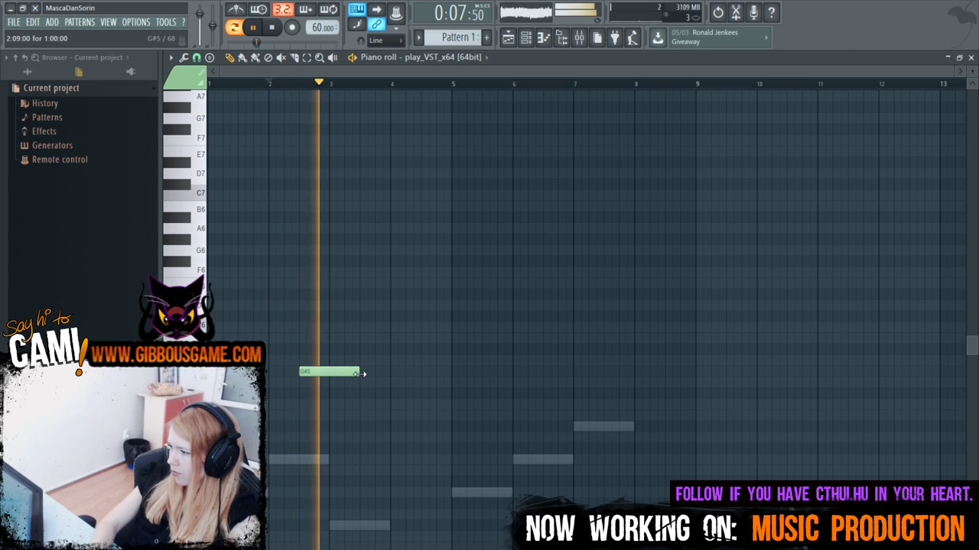
pyautogui.moveTo(362, 372); pyautogui.dragTo(331, 373)
pyautogui.press('space')
pyautogui.click(324, 413)
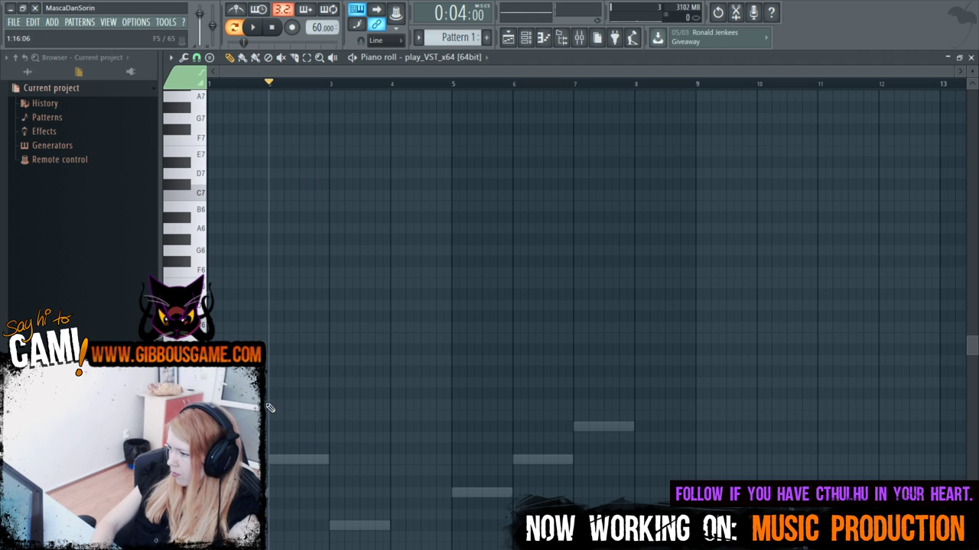
# Add half-bar cello notes A5 and G#5 in bar 2, then E5 and F5 in bar 3, and replay from bar 1.
pyautogui.moveTo(270, 370); pyautogui.dragTo(269, 360)
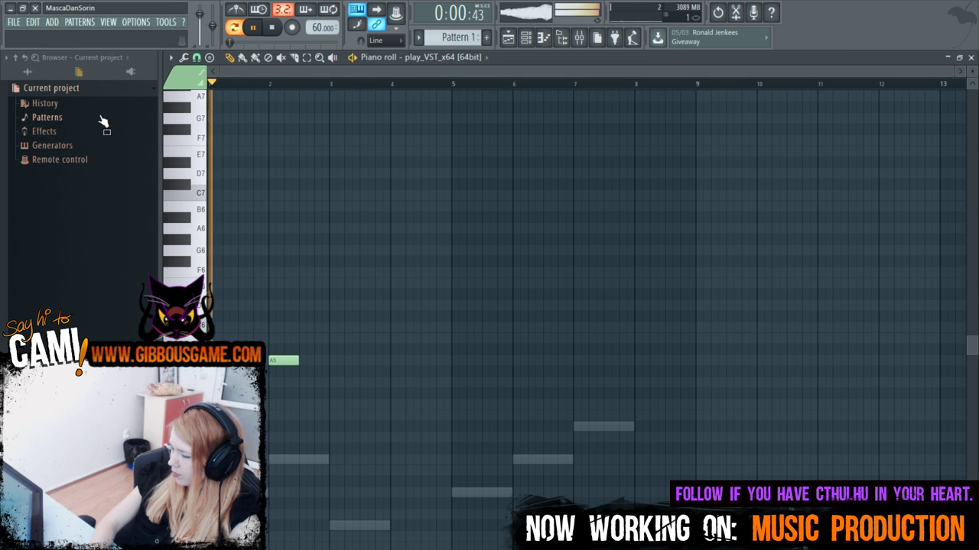
pyautogui.scroll(-3, 291, 240)
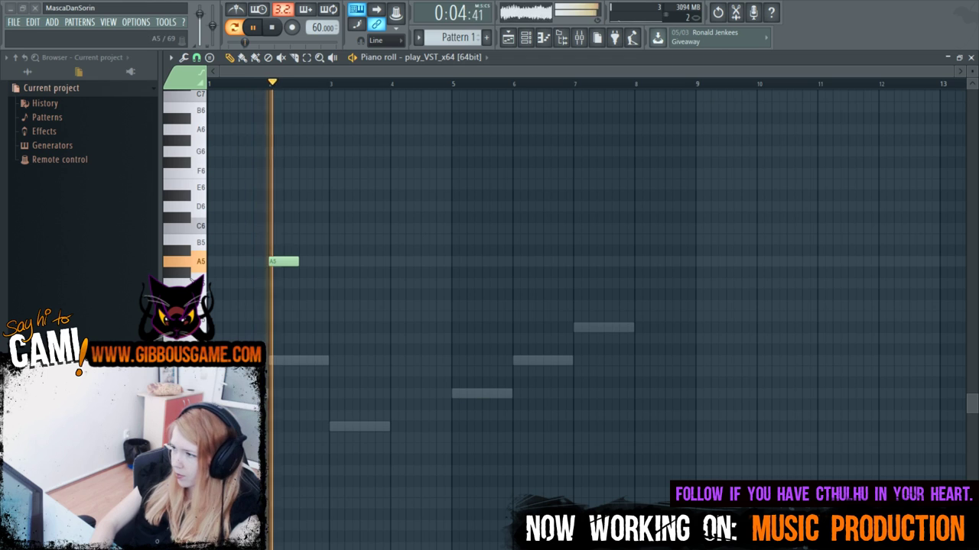
pyautogui.click(312, 274)
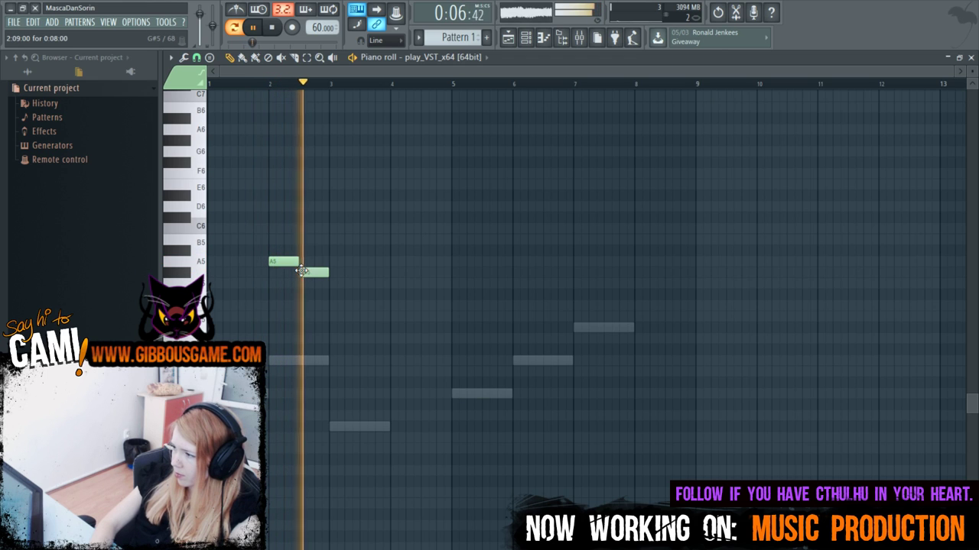
pyautogui.press('space')
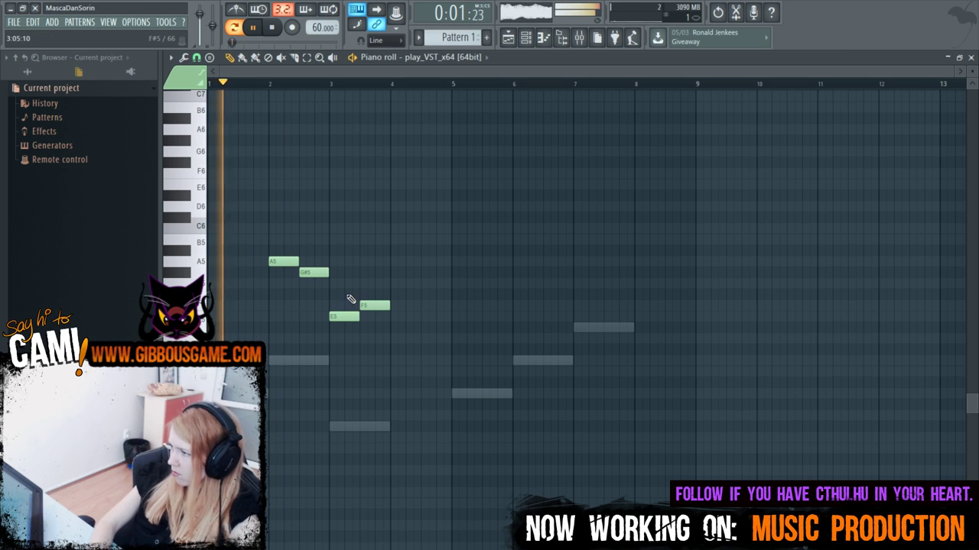
# Delete the A5, G#5, E5 and F5 cello notes from bars 2 and 3 and stop playback.
pyautogui.press('F6')
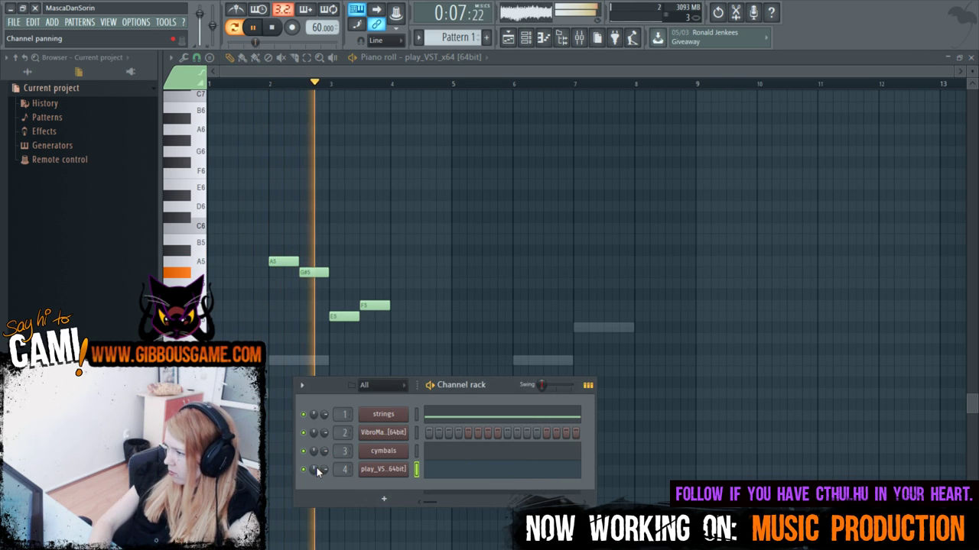
pyautogui.press('F6')
pyautogui.rightClick(374, 305)
pyautogui.rightClick(344, 316)
pyautogui.rightClick(284, 261)
pyautogui.rightClick(313, 272)
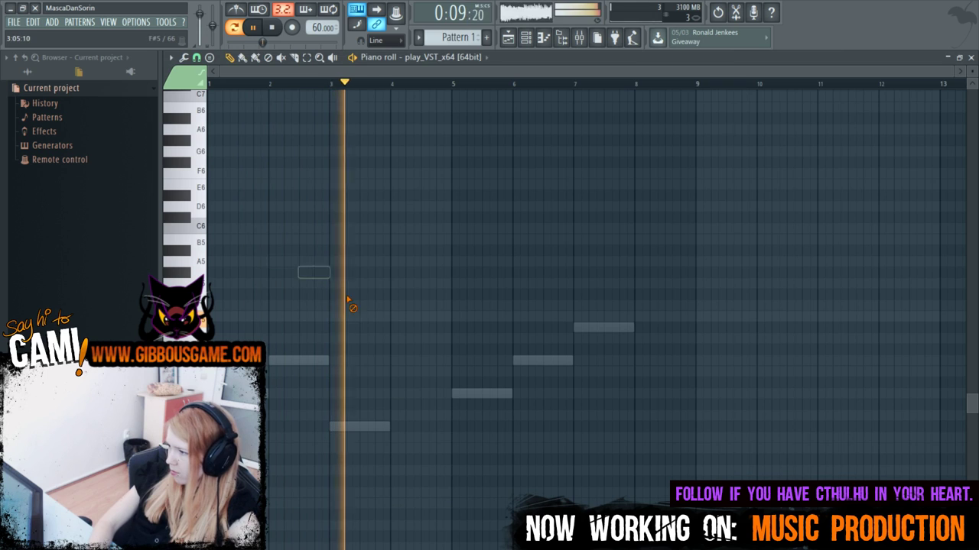
pyautogui.press('space')
# Switch the piano roll from the play_VST_x64 channel to the strings channel while the pattern plays.
pyautogui.press('F6')
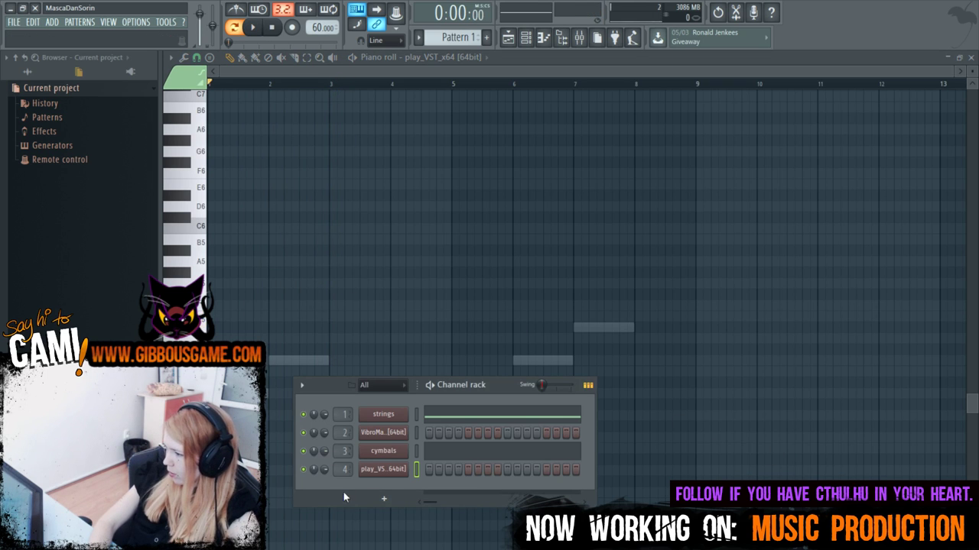
pyautogui.rightClick(403, 474)
pyautogui.click(391, 478)
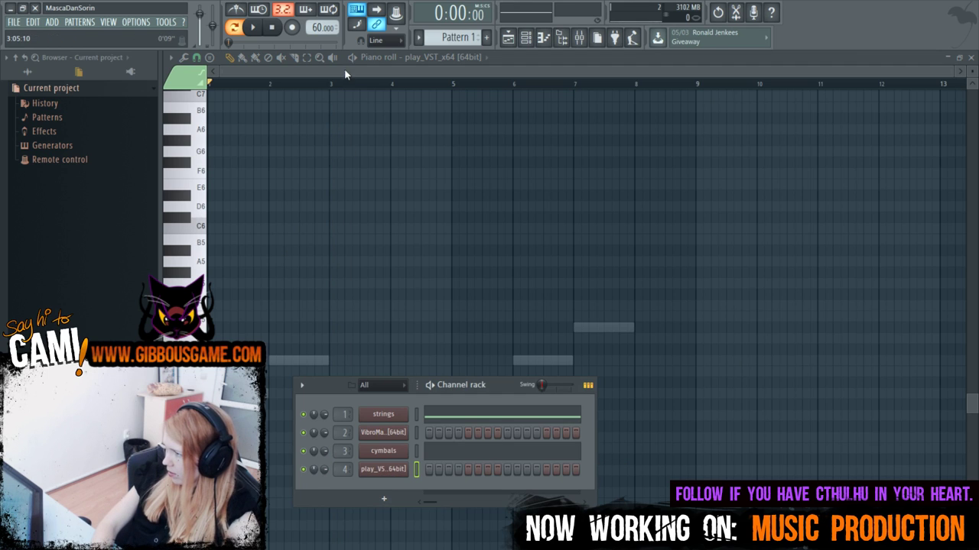
pyautogui.press('F6')
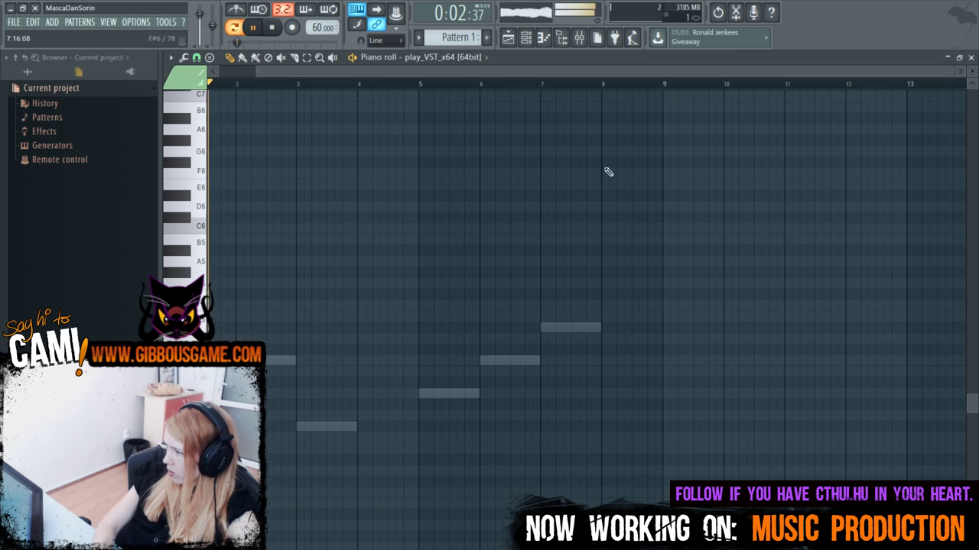
pyautogui.press('F6')
pyautogui.click(409, 425)
pyautogui.press('F6')
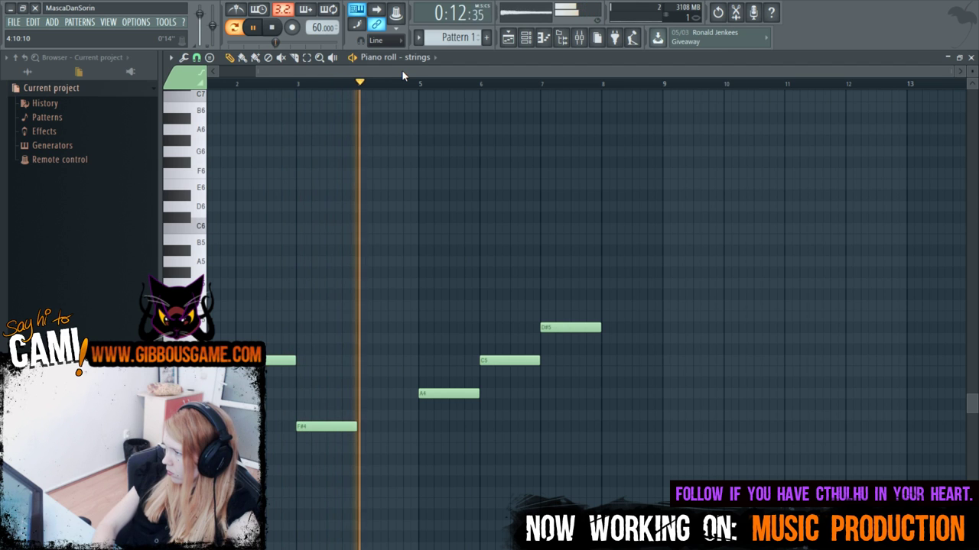
# Listen to the strings notes and move playback to the start of bar 5.
pyautogui.moveTo(402, 71); pyautogui.dragTo(474, 89)
pyautogui.press('F6')
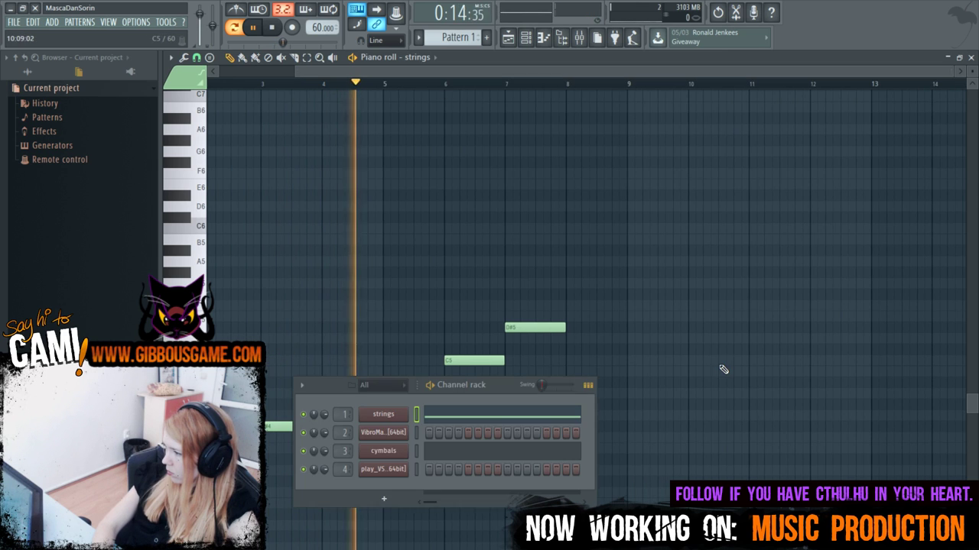
pyautogui.press('F6')
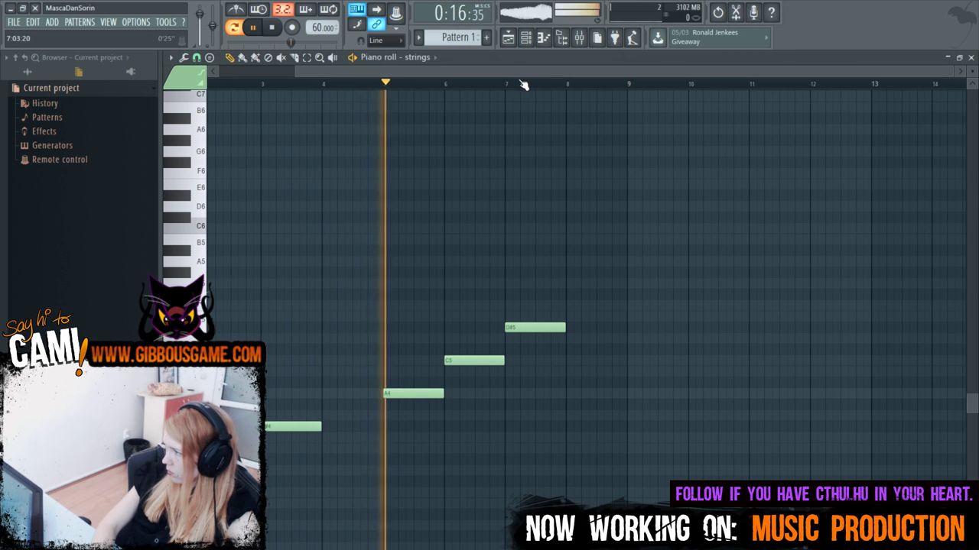
pyautogui.click(526, 83)
pyautogui.moveTo(391, 93); pyautogui.dragTo(408, 89)
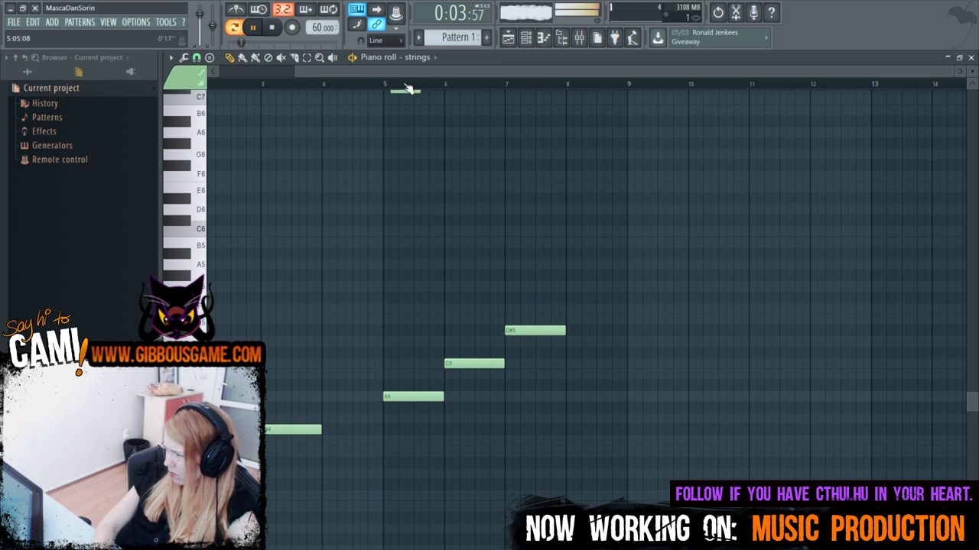
pyautogui.click(391, 86)
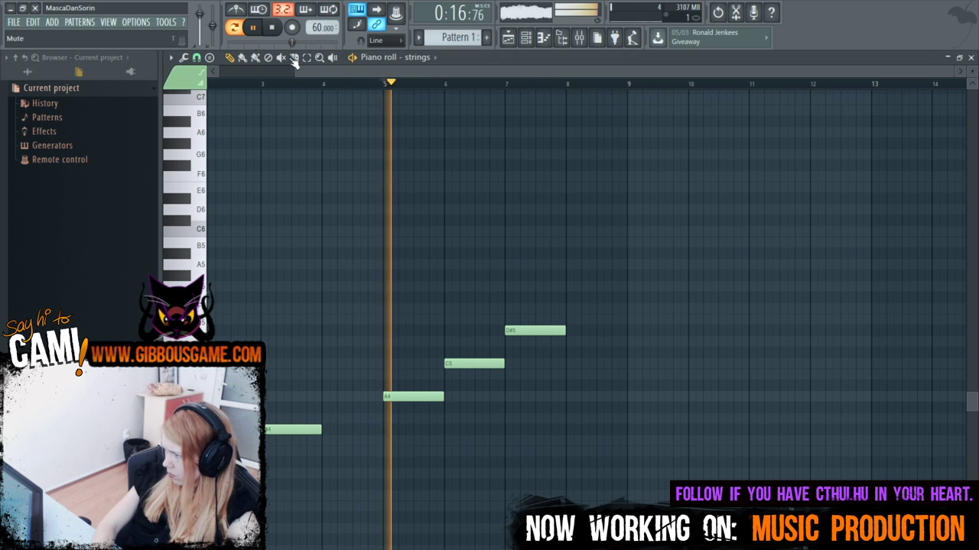
# Lengthen the bar 10 strings A5 to a full bar and move it earlier to the middle of bar 9.
pyautogui.hscroll(2, 498, 107)
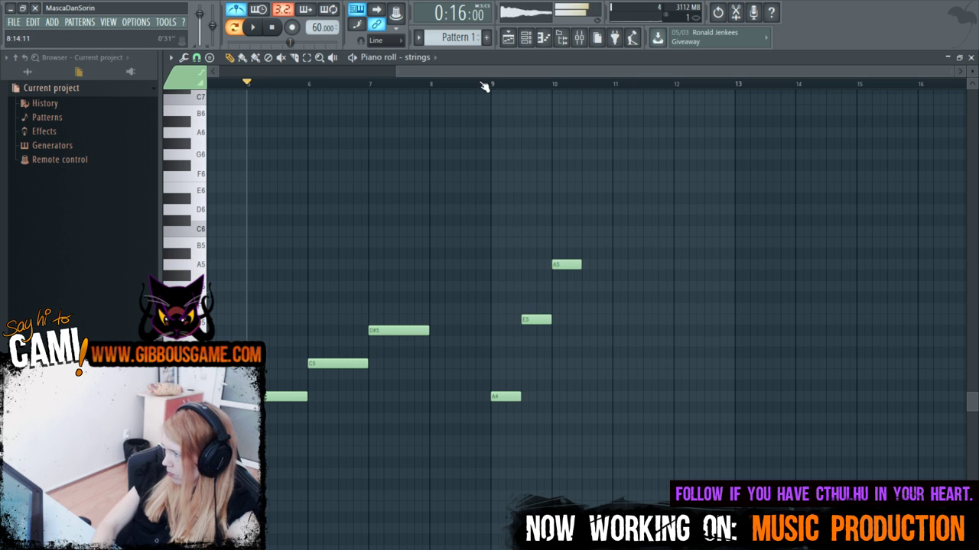
pyautogui.press('space')
pyautogui.moveTo(579, 266); pyautogui.dragTo(617, 275)
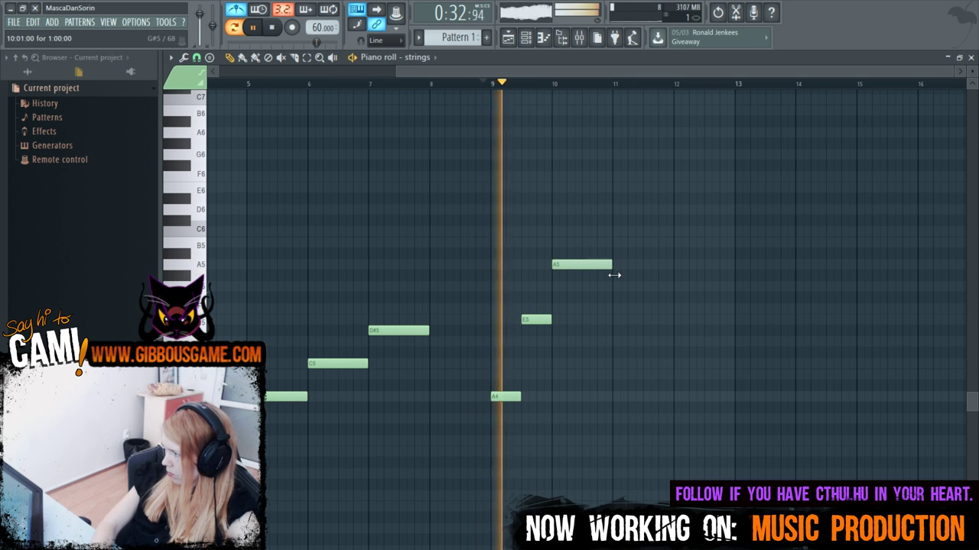
pyautogui.press('space')
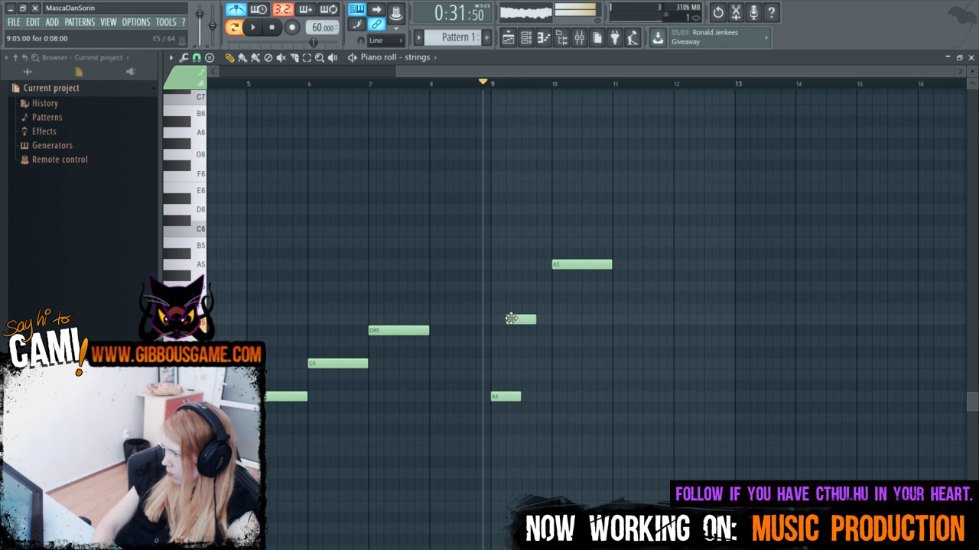
pyautogui.moveTo(561, 265); pyautogui.dragTo(529, 275)
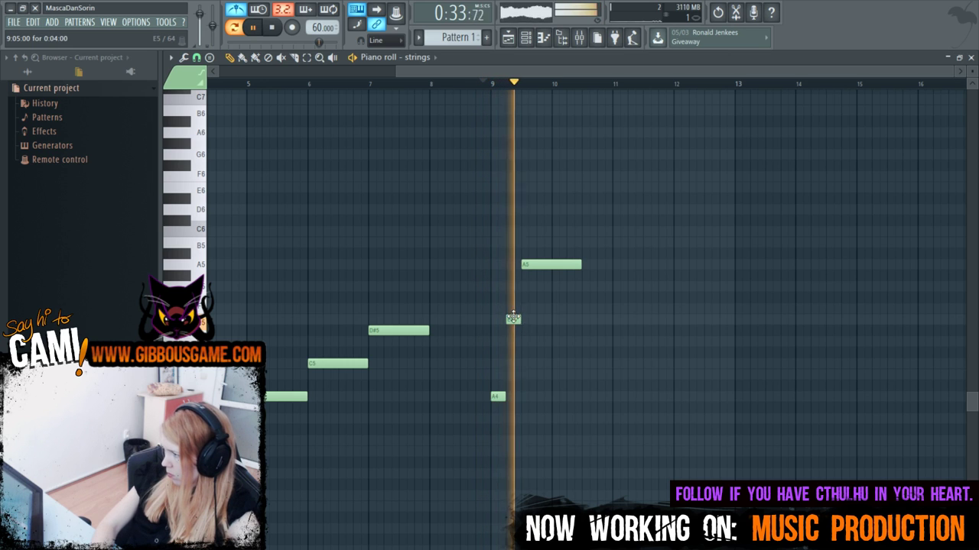
# Shorten the bar 9 A4 and E5 notes to half a beat each, and fit the A5 between beat 2 and the bar's end.
pyautogui.press('space')
pyautogui.moveTo(513, 318); pyautogui.dragTo(505, 319)
pyautogui.moveTo(505, 399); pyautogui.dragTo(496, 398)
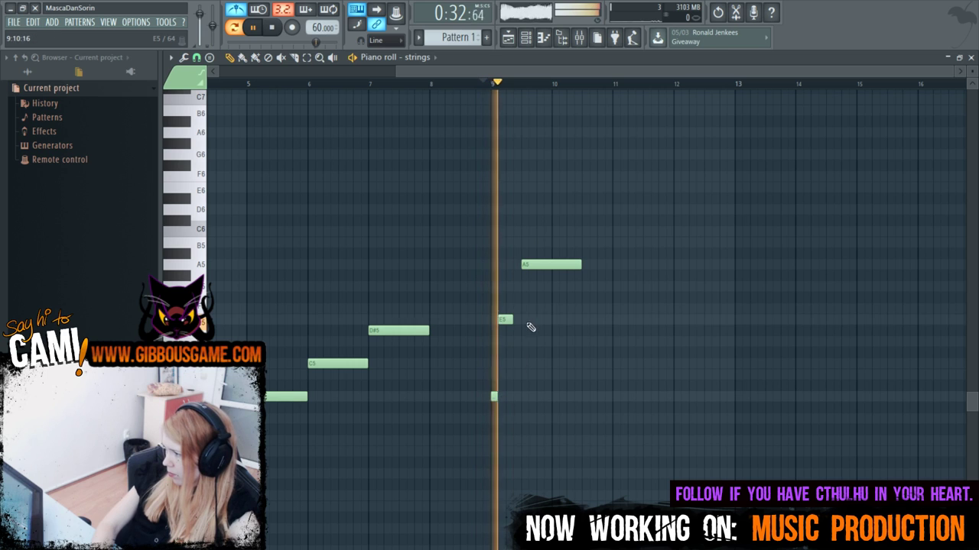
pyautogui.press('space')
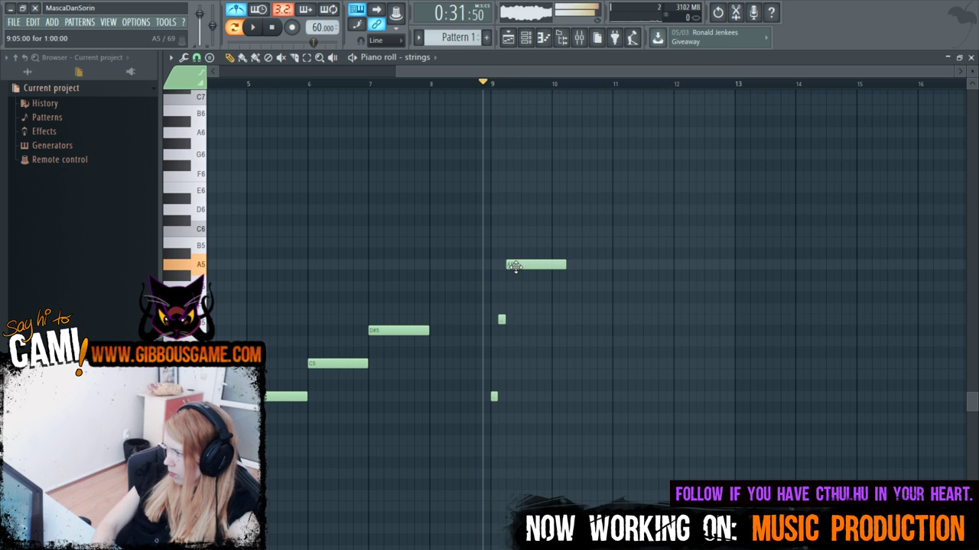
pyautogui.press('space')
pyautogui.moveTo(564, 265); pyautogui.dragTo(553, 268)
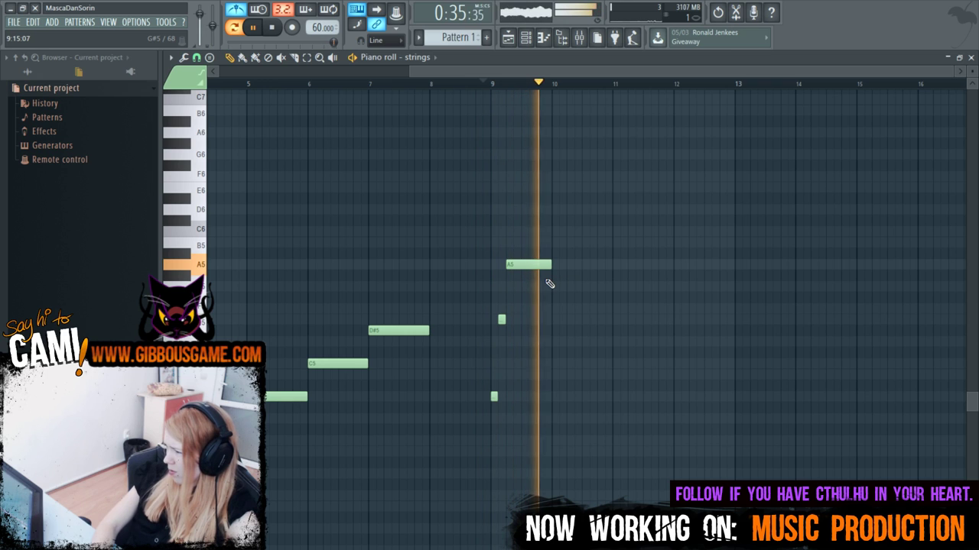
# Add a full-bar G#5 strings note in bar 10 and a full-bar F4 in bar 11.
pyautogui.click(565, 276)
pyautogui.press('space')
pyautogui.press('space')
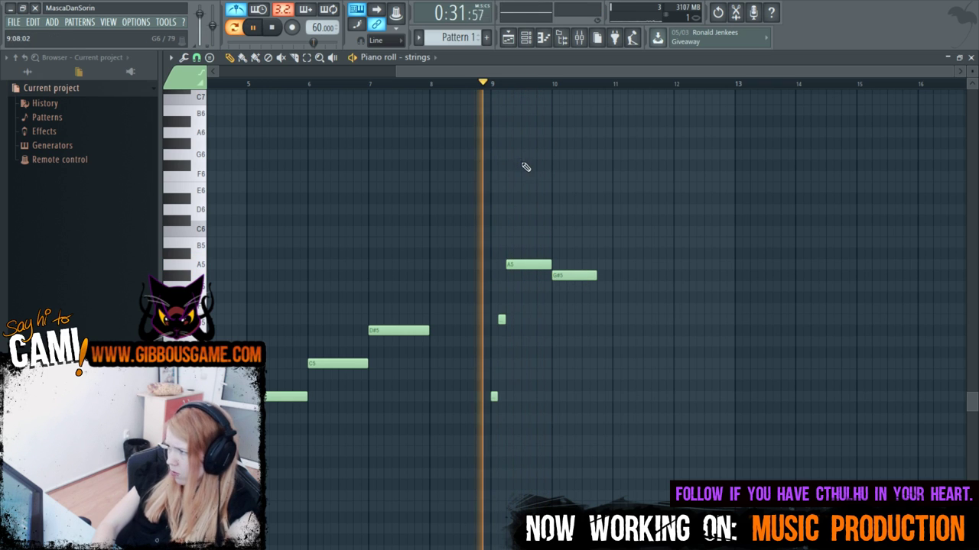
pyautogui.moveTo(599, 276); pyautogui.dragTo(614, 279)
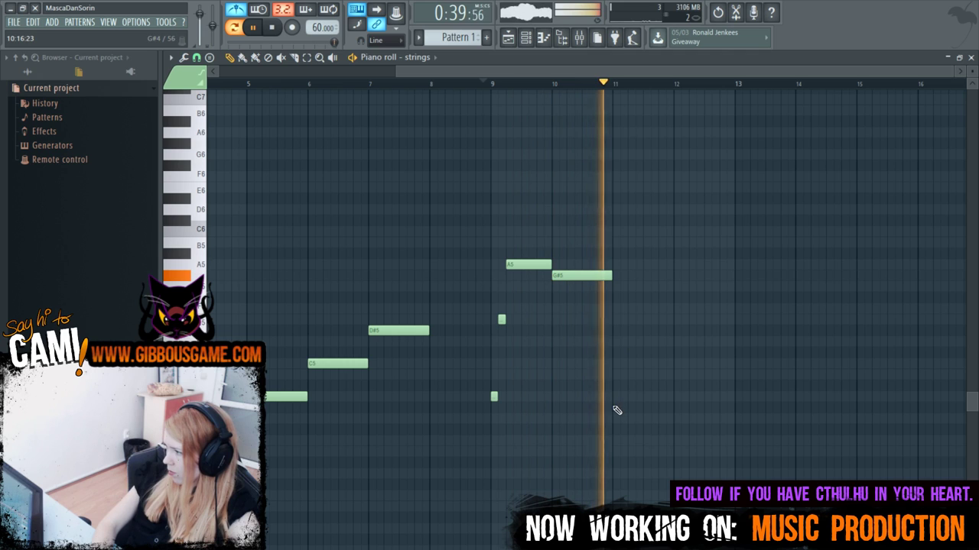
pyautogui.press('space')
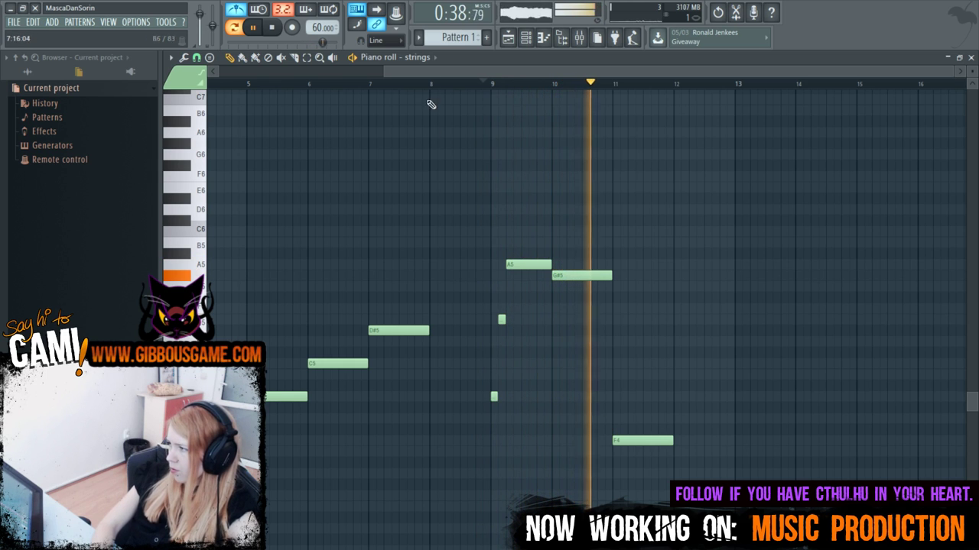
# Replay the pattern from bar 1 and set the tempo to 150 BPM.
pyautogui.moveTo(419, 68); pyautogui.dragTo(178, 63)
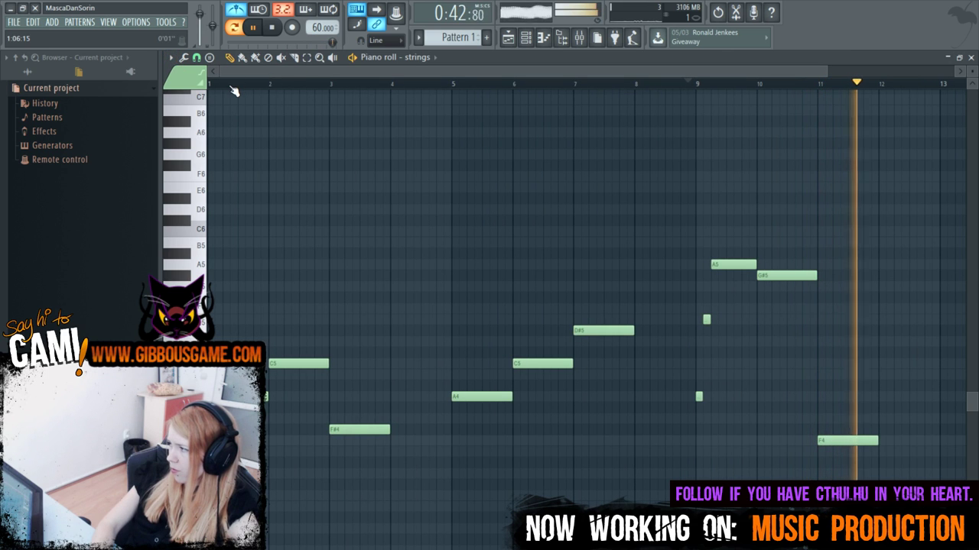
pyautogui.press('space')
pyautogui.press('space')
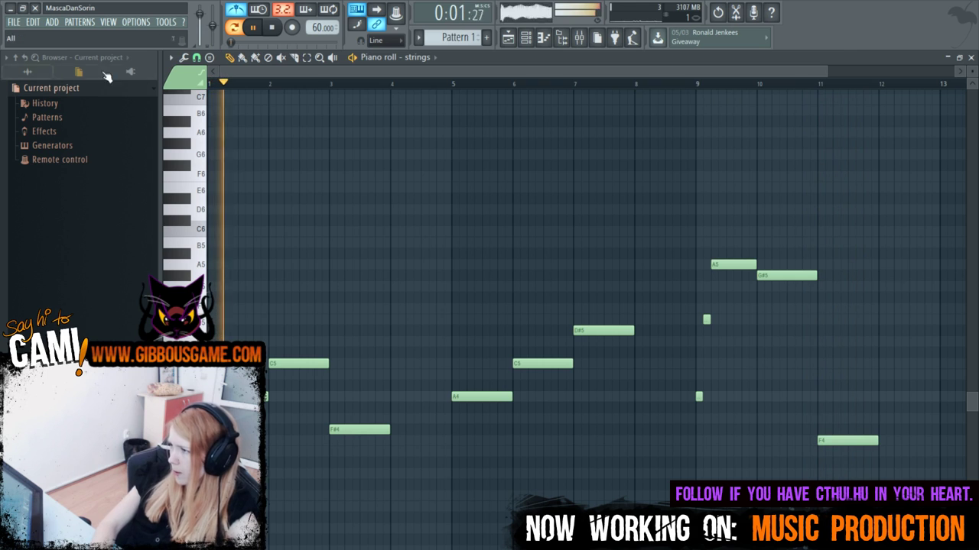
pyautogui.moveTo(320, 29); pyautogui.dragTo(319, 25)
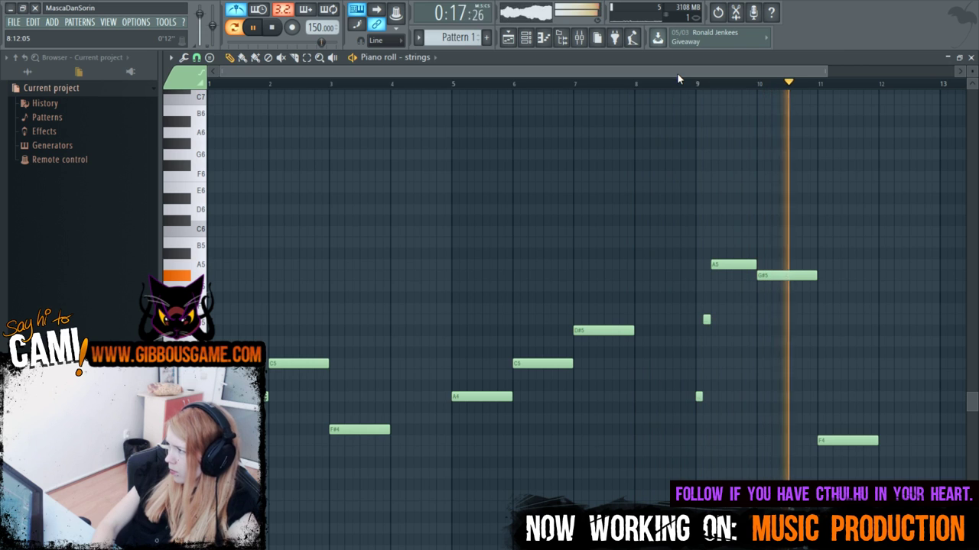
# Remove the short A4 and E5 notes from bar 9, extend the A5 over the whole bar, and audition bars 9 and 10.
pyautogui.moveTo(677, 72); pyautogui.dragTo(784, 114)
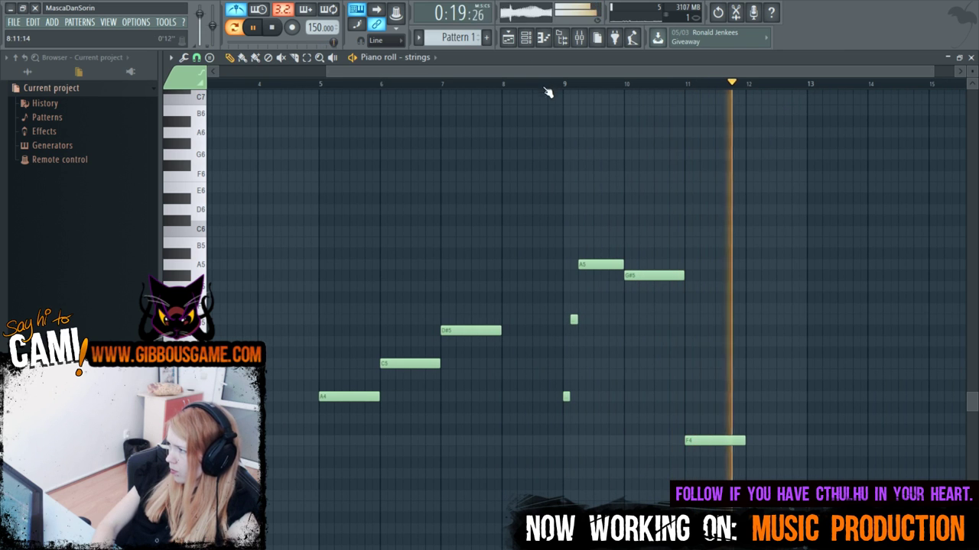
pyautogui.hscroll(2, 629, 104)
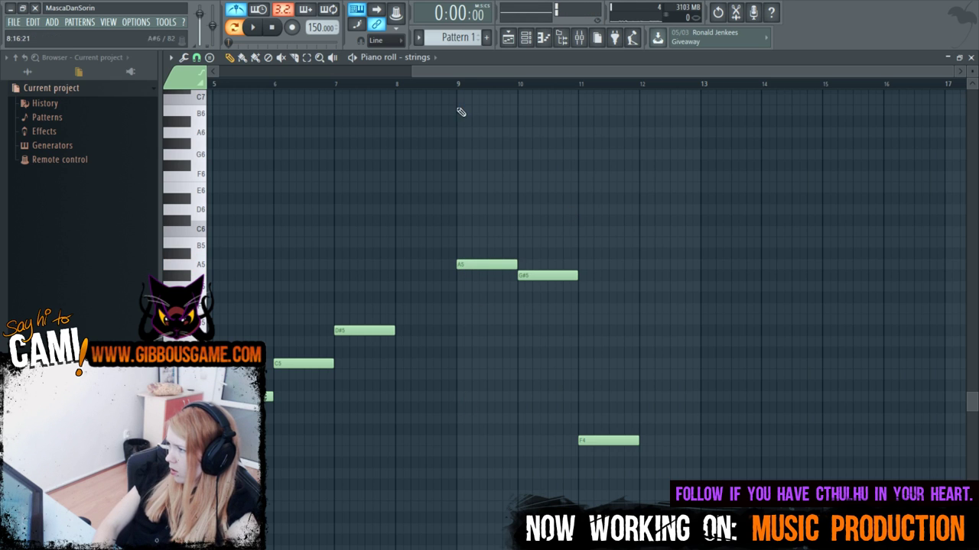
pyautogui.click(458, 83)
pyautogui.press('space')
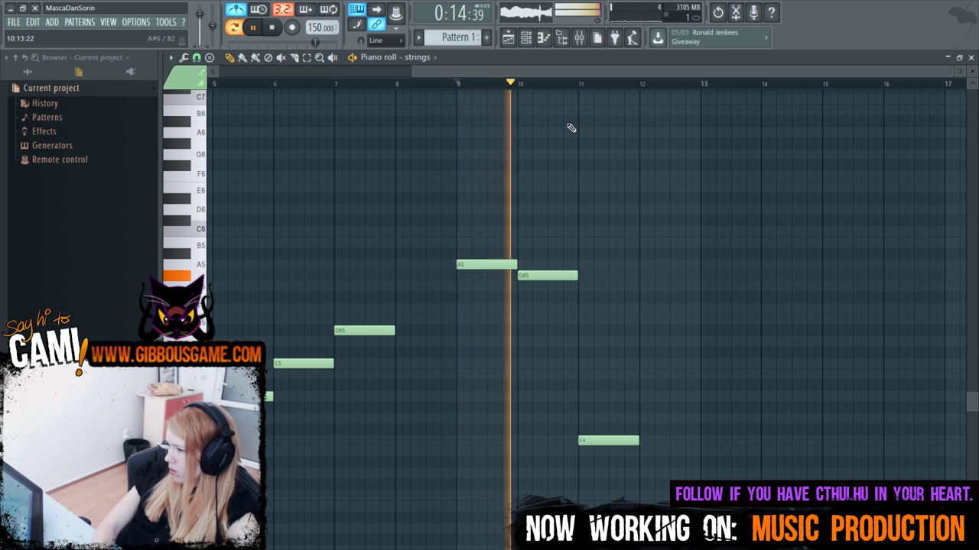
pyautogui.click(532, 82)
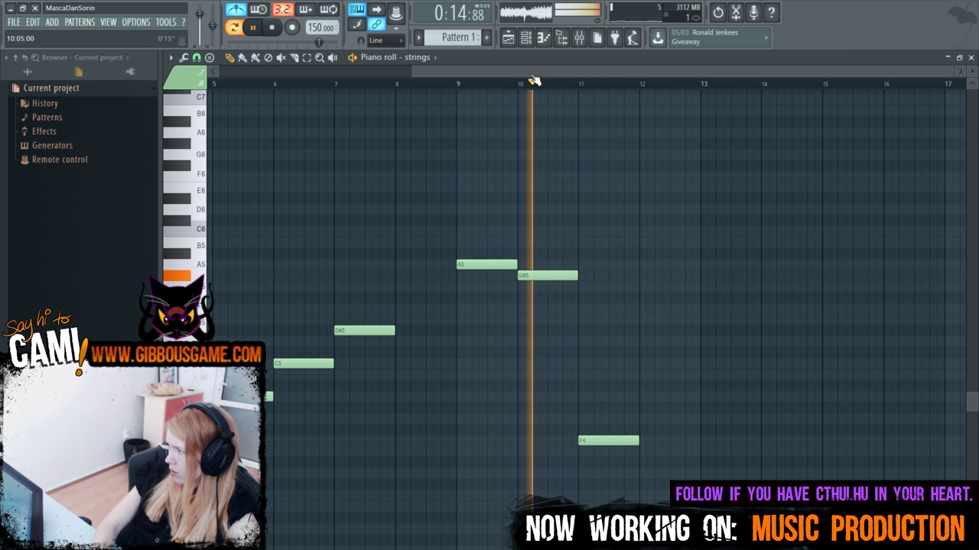
pyautogui.press('space')
# Listen again to the strings phrase starting in bar 9, and stop playback.
pyautogui.moveTo(499, 71); pyautogui.dragTo(181, 72)
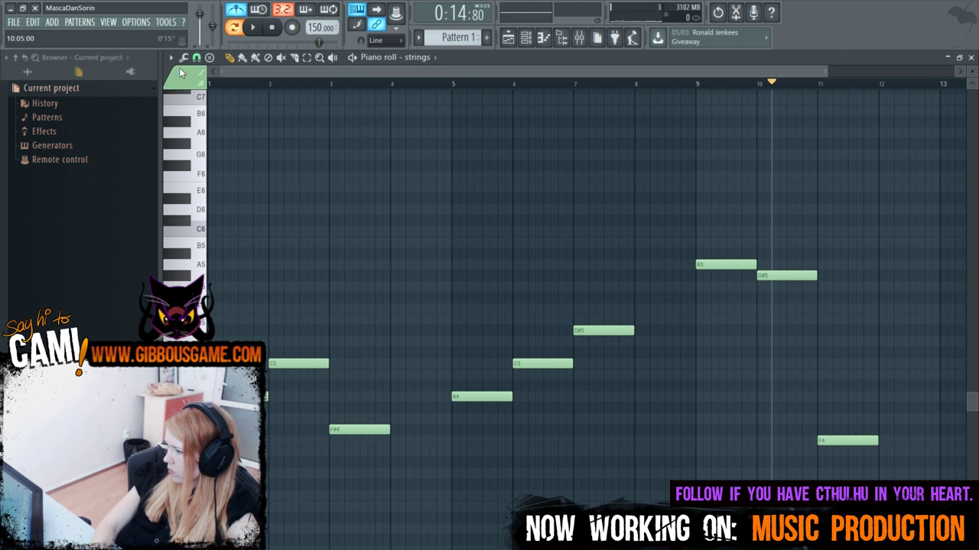
pyautogui.press('space')
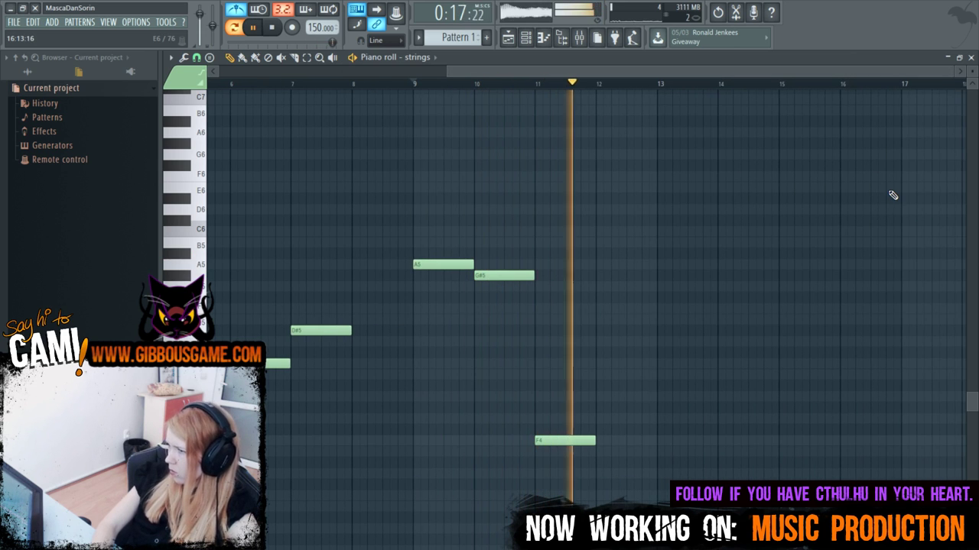
pyautogui.press('space')
pyautogui.moveTo(619, 71); pyautogui.dragTo(89, 101)
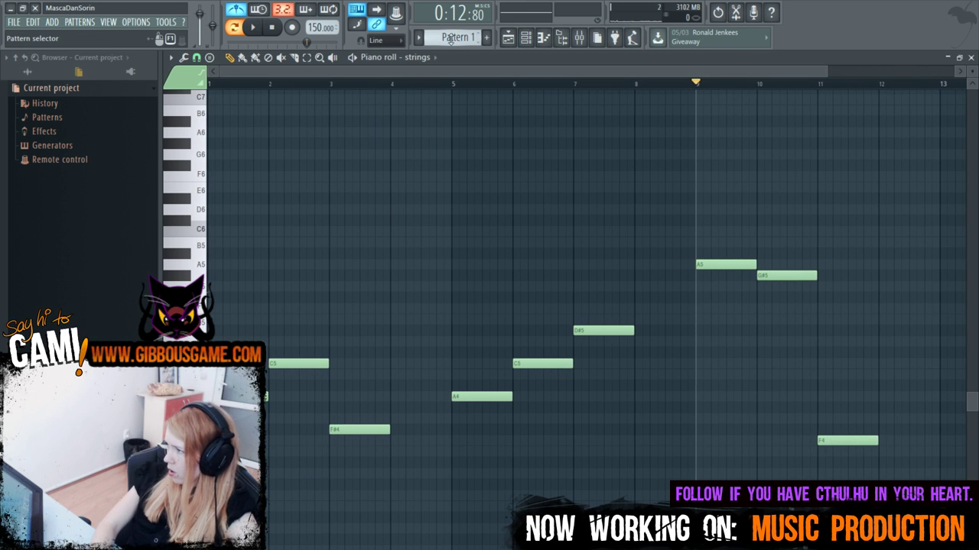
# Switch to Pattern 2 and open the VibroMaster channel from the channel rack.
pyautogui.scroll(-1, 447, 36)
pyautogui.press('F6')
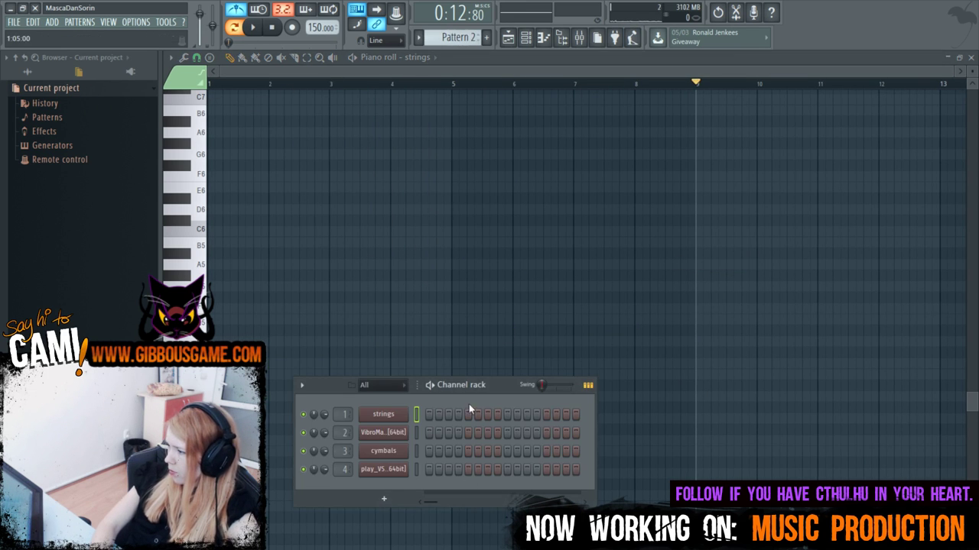
pyautogui.click(455, 75)
pyautogui.press('F6')
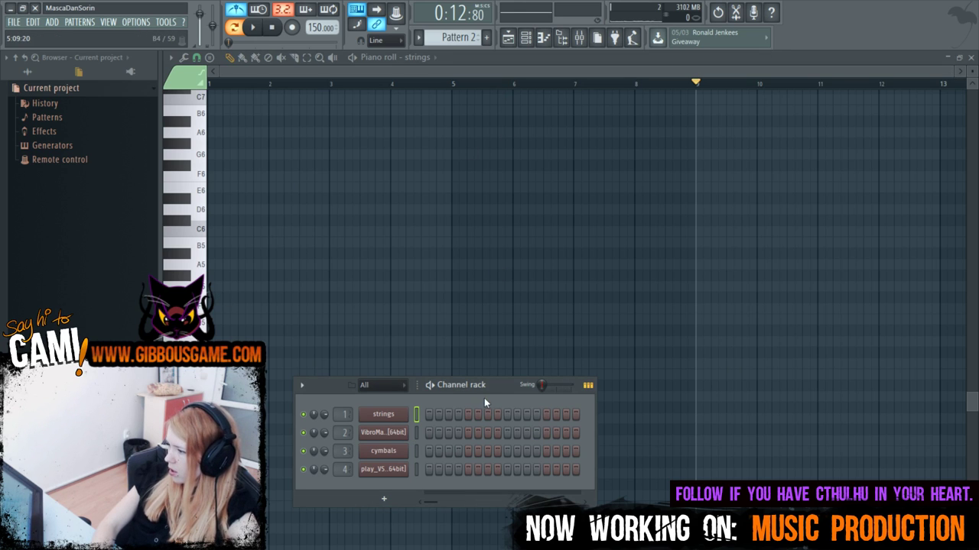
pyautogui.click(396, 434)
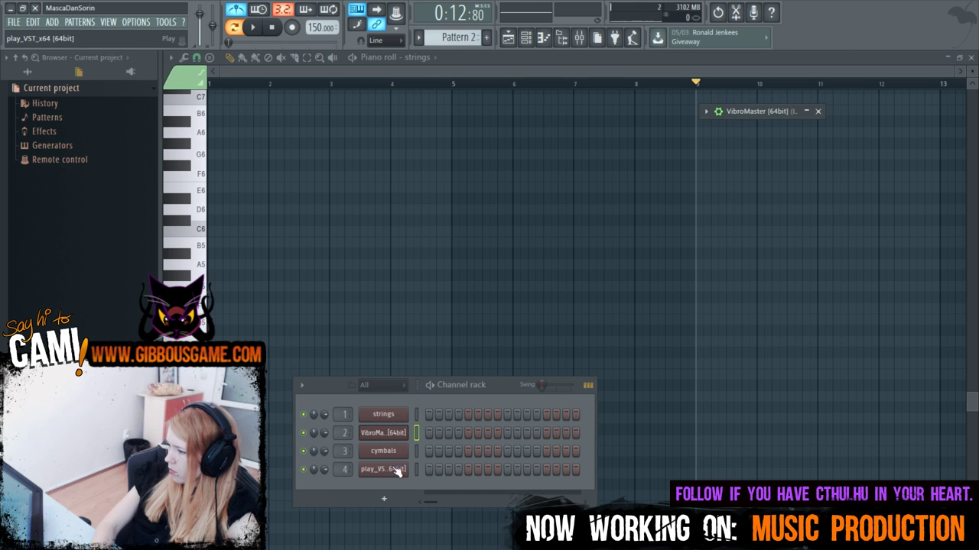
# Return to Pattern 1, reopen the strings notes, and reset playback to the start.
pyautogui.scroll(1, 463, 38)
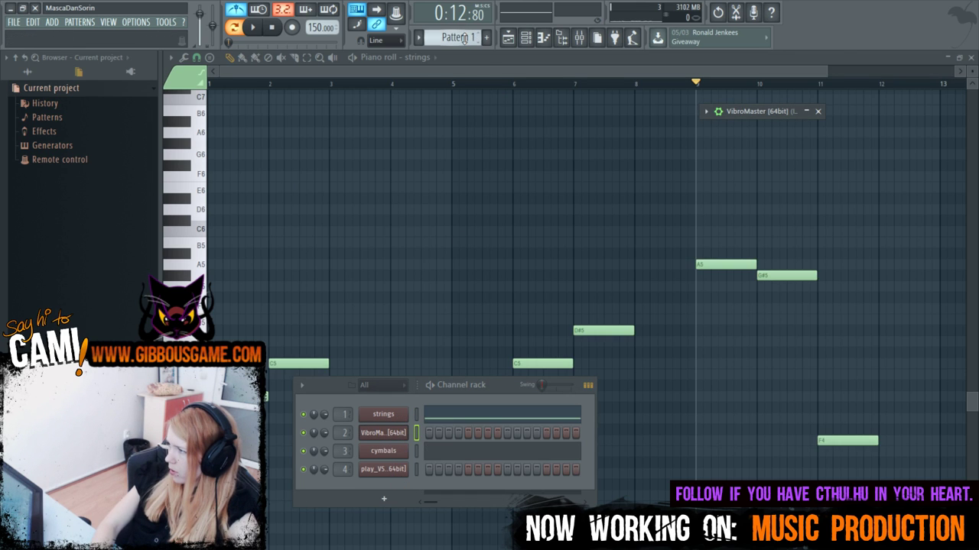
pyautogui.click(442, 414)
pyautogui.click(465, 419)
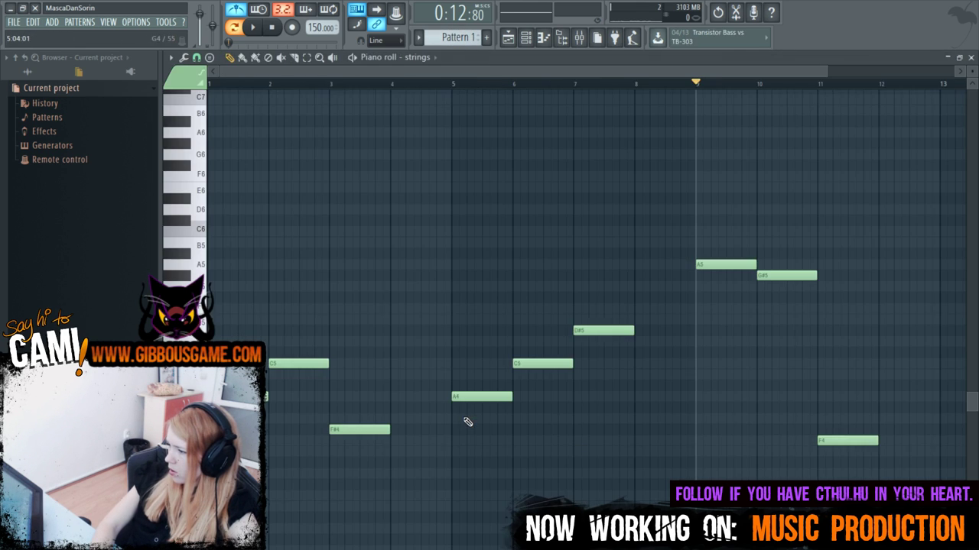
pyautogui.press('space')
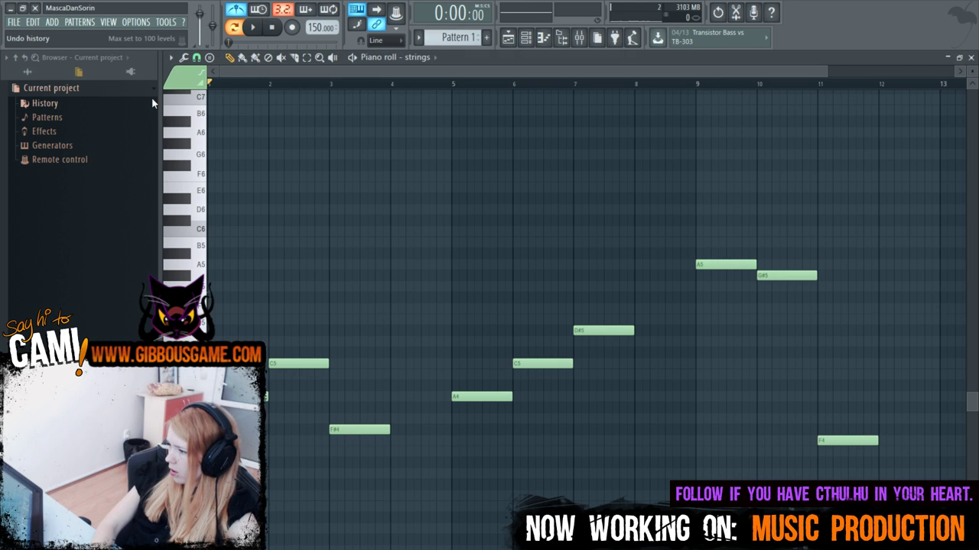
# Place Pattern 1 on Track 1 and Pattern 2 on Track 2 of the playlist, both starting at bar 1.
pyautogui.press('F5')
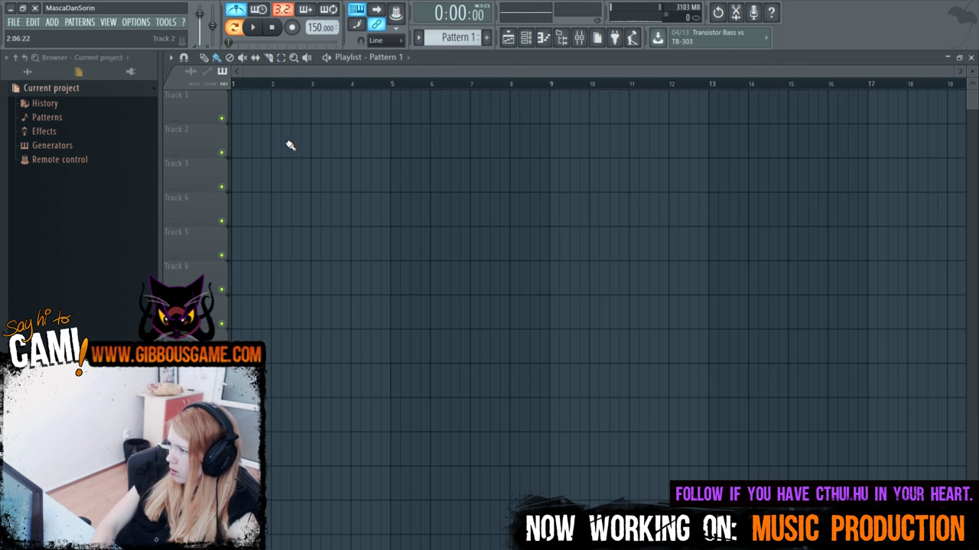
pyautogui.click(252, 114)
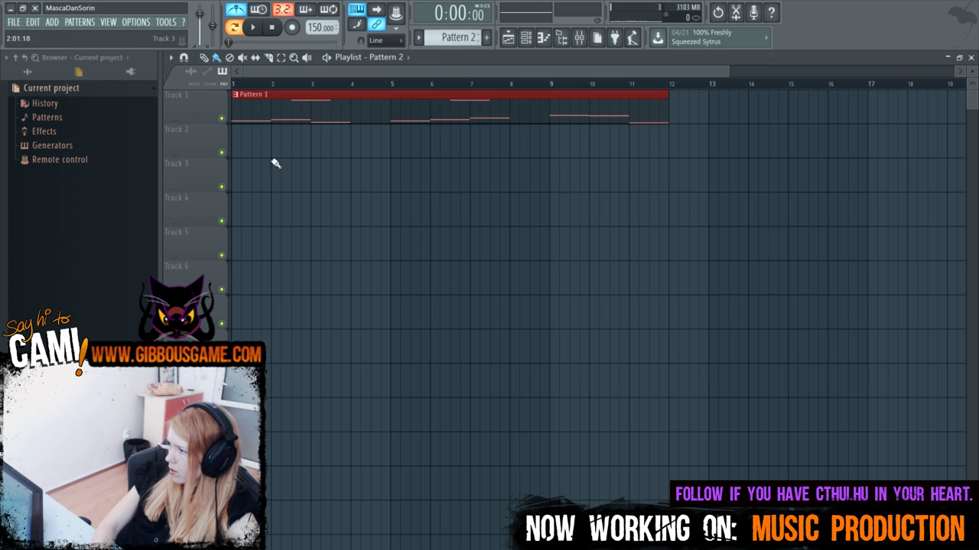
pyautogui.click(242, 156)
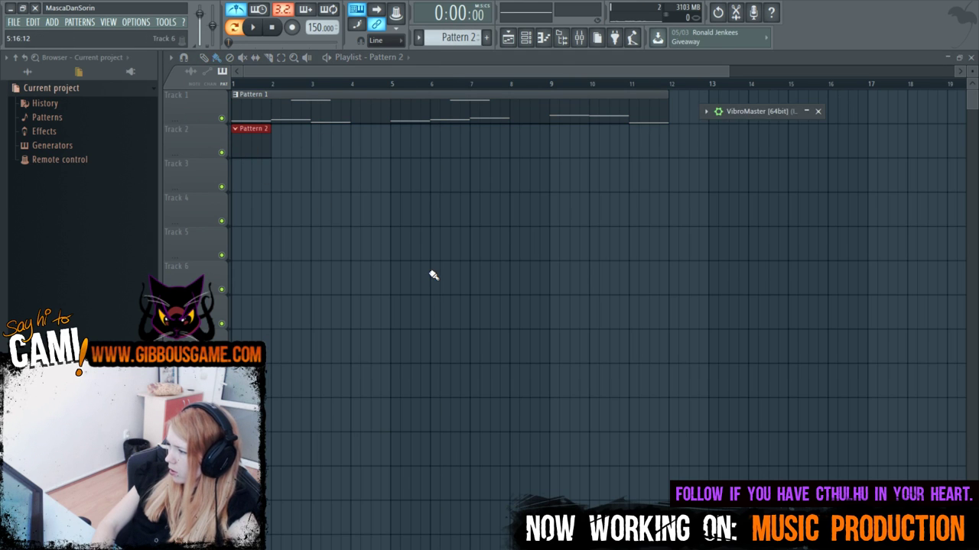
# Open the VibroMaster piano roll in Pattern 2 and place a full-bar A5 note at the start of bar 1.
pyautogui.press('F7')
pyautogui.press('F6')
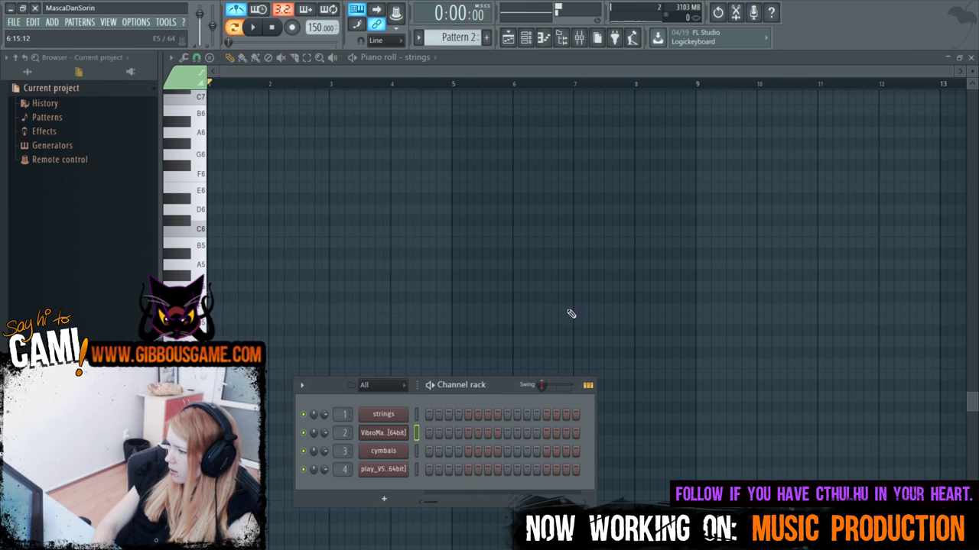
pyautogui.rightClick(402, 436)
pyautogui.click(481, 431)
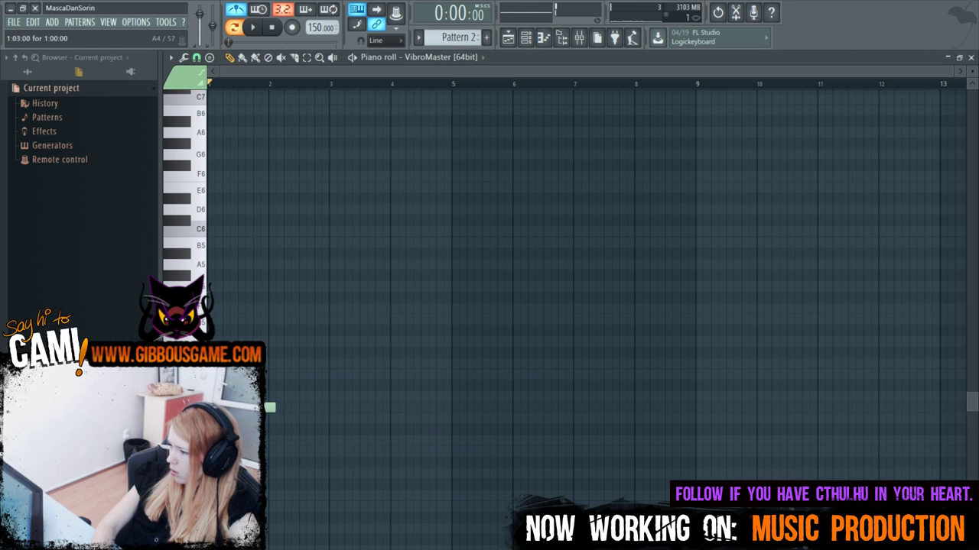
pyautogui.moveTo(237, 262); pyautogui.dragTo(127, 262)
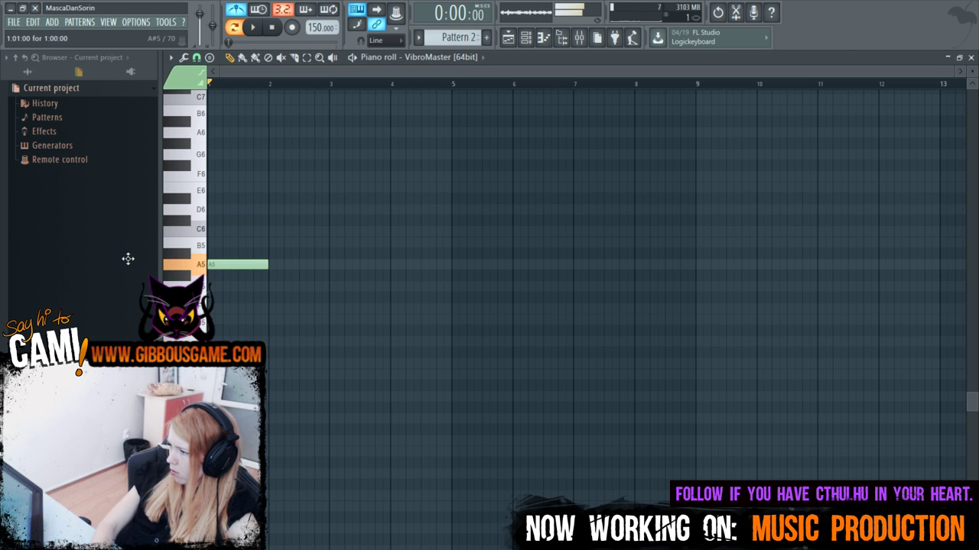
# Add B5, C6 and D6 after the A5 note in the VibroMaster melody, making all four notes half a bar long.
pyautogui.press('F6')
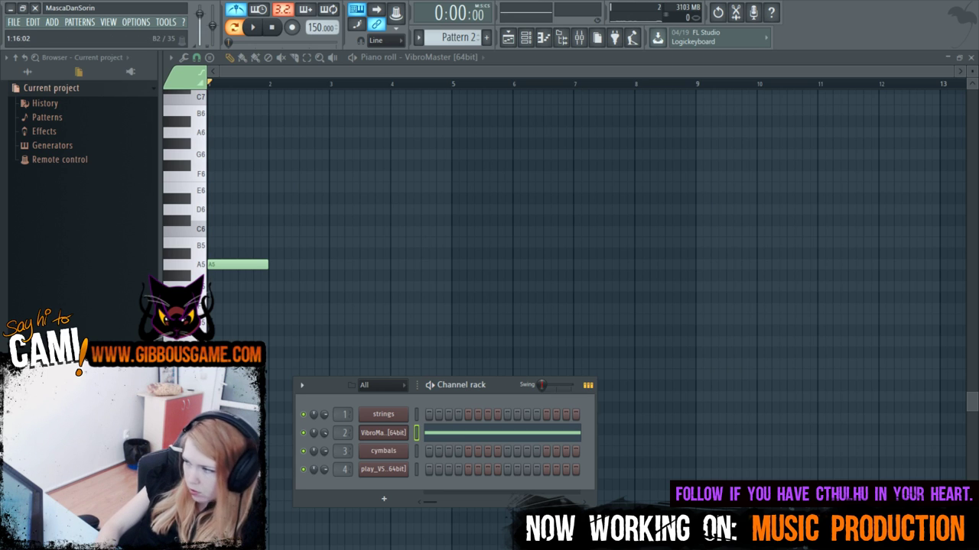
pyautogui.press('F6')
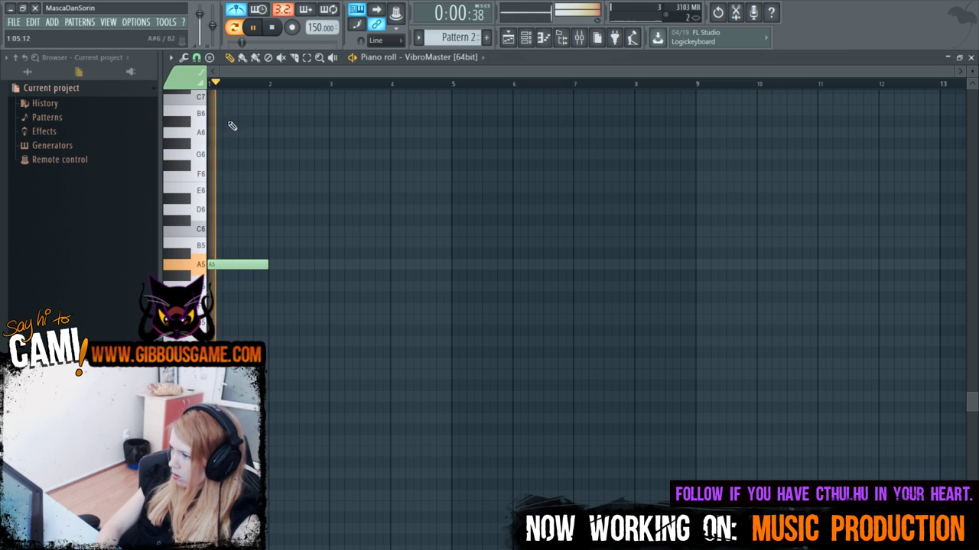
pyautogui.moveTo(240, 254); pyautogui.dragTo(236, 241)
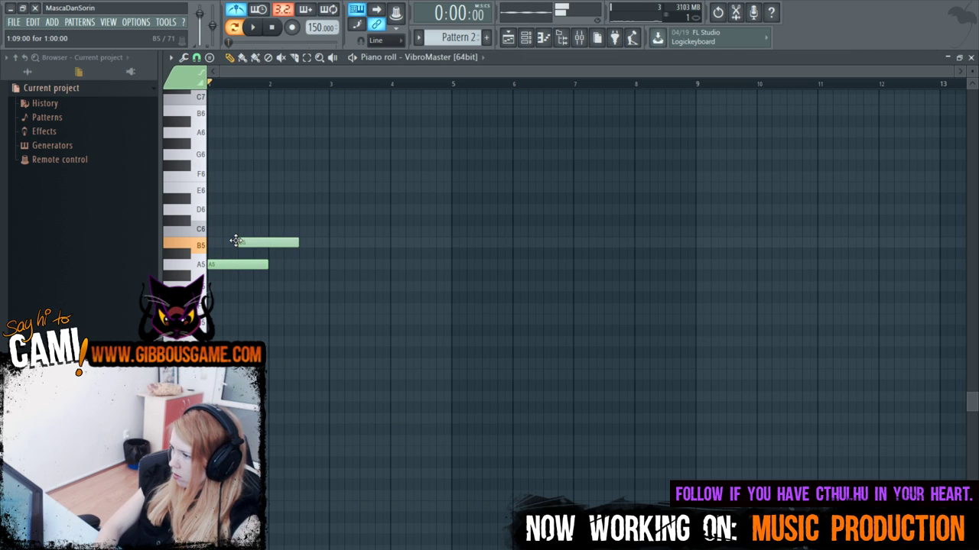
pyautogui.click(272, 232)
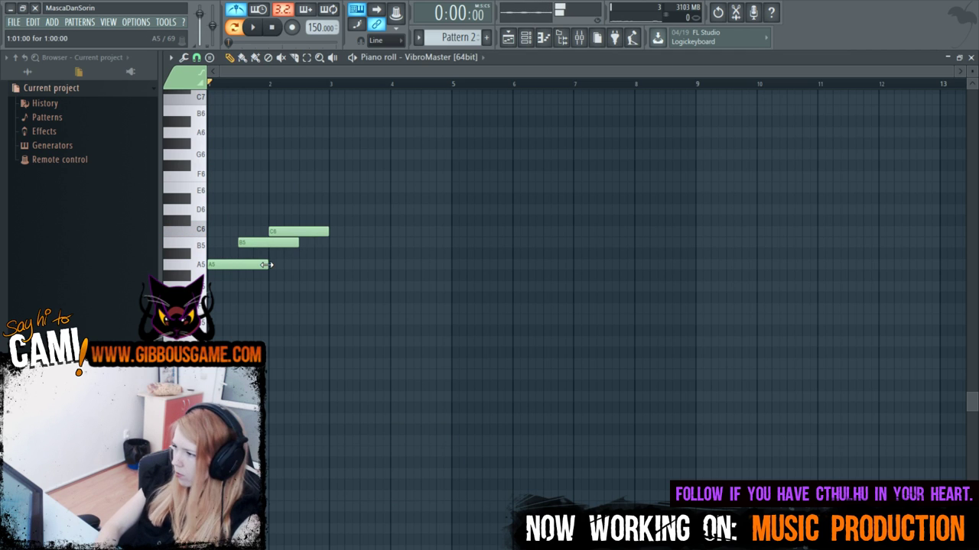
pyautogui.moveTo(266, 264); pyautogui.dragTo(238, 265)
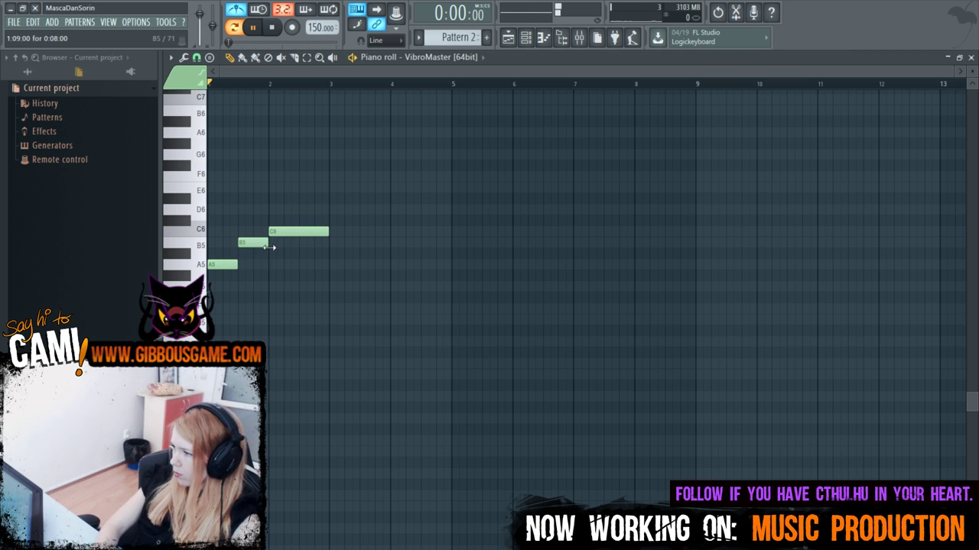
pyautogui.press('space')
pyautogui.moveTo(328, 232); pyautogui.dragTo(302, 202)
pyautogui.press('space')
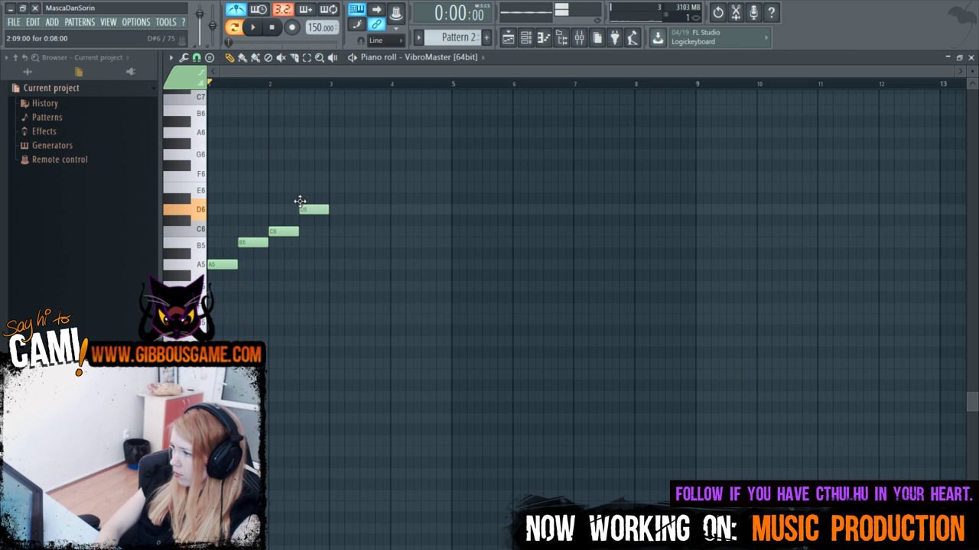
# Continue the rising VibroMaster line with half-bar E6, F#6, G#6 and A6 notes across bars 3 and 4, removing the stray G6.
pyautogui.click(331, 188)
pyautogui.click(358, 165)
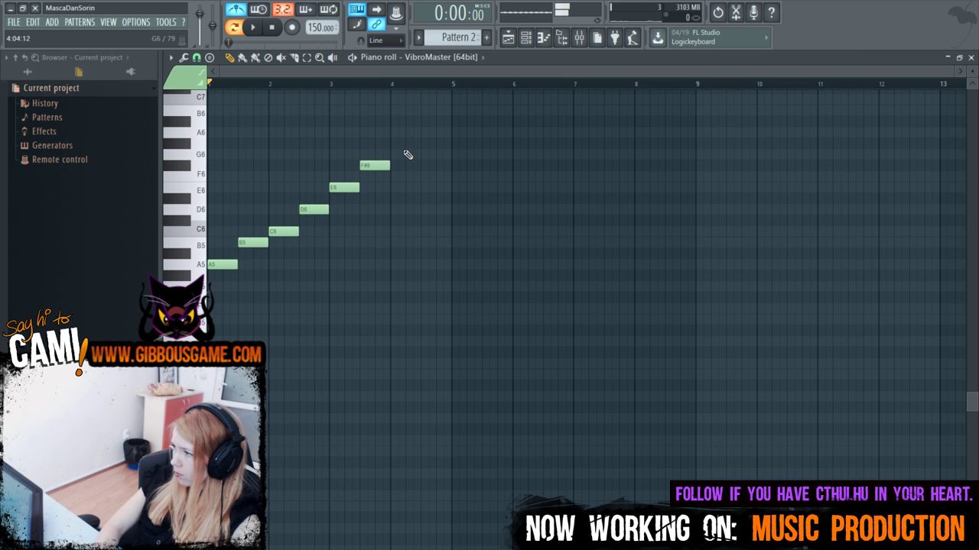
pyautogui.click(391, 153)
pyautogui.moveTo(392, 131); pyautogui.dragTo(392, 148)
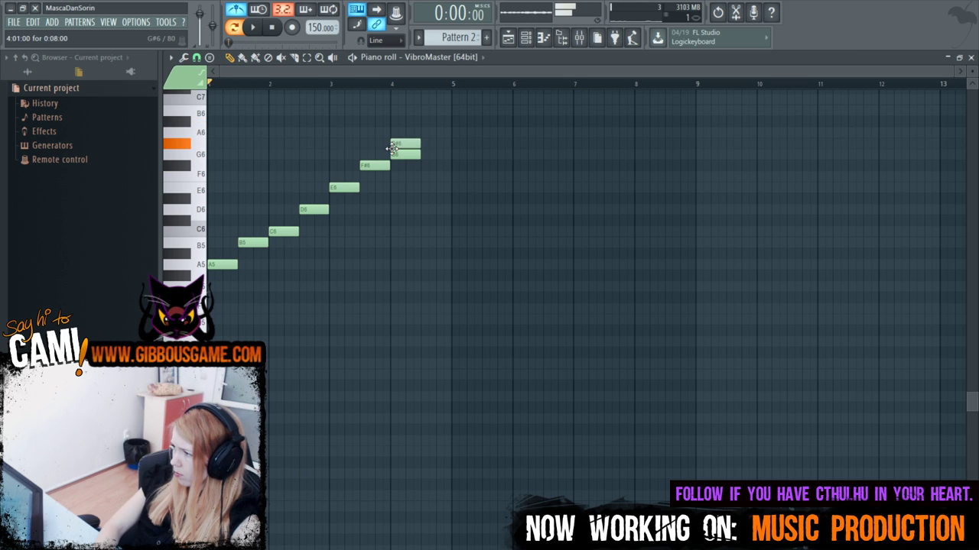
pyautogui.click(424, 135)
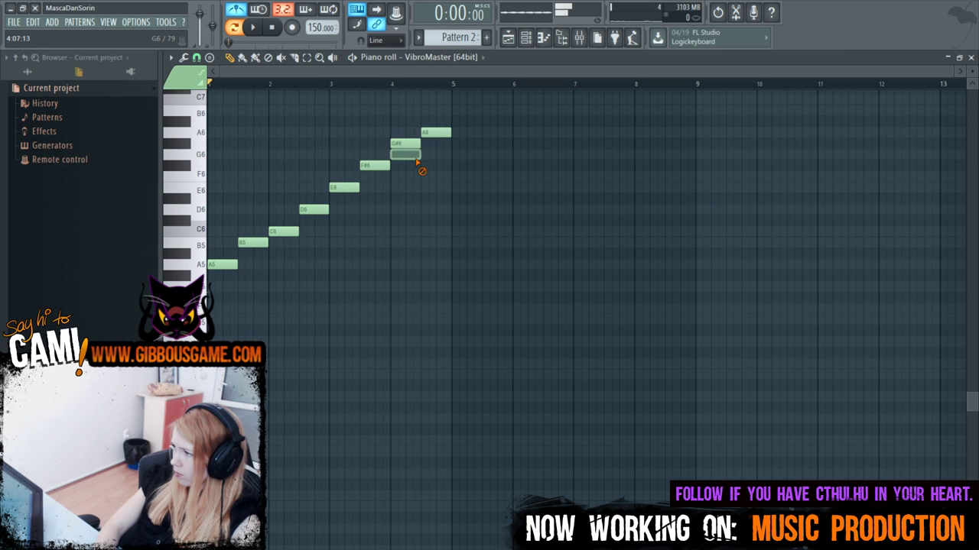
# Play the melody, try D#6 in place of E6 at bar 3, and delete the D6 and E6 notes.
pyautogui.press('space')
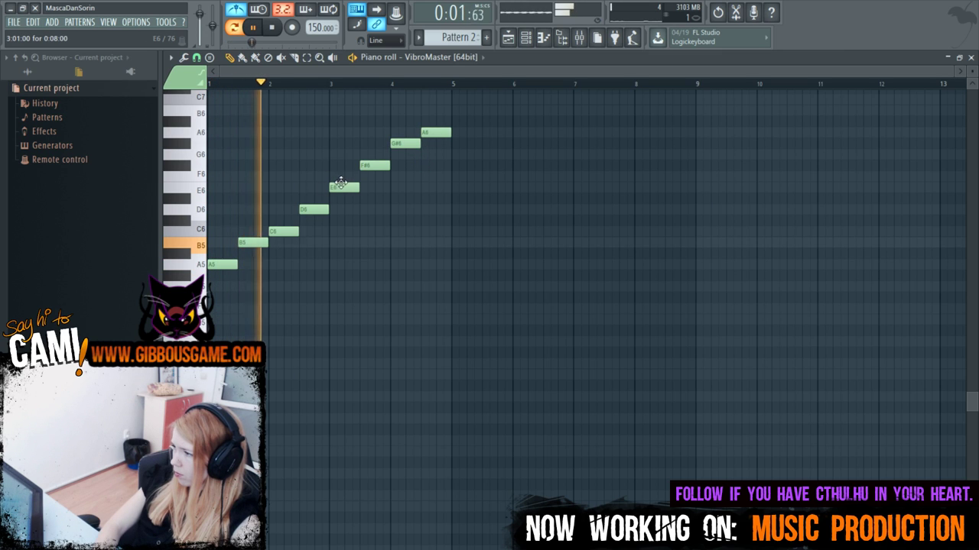
pyautogui.moveTo(341, 183); pyautogui.dragTo(342, 195)
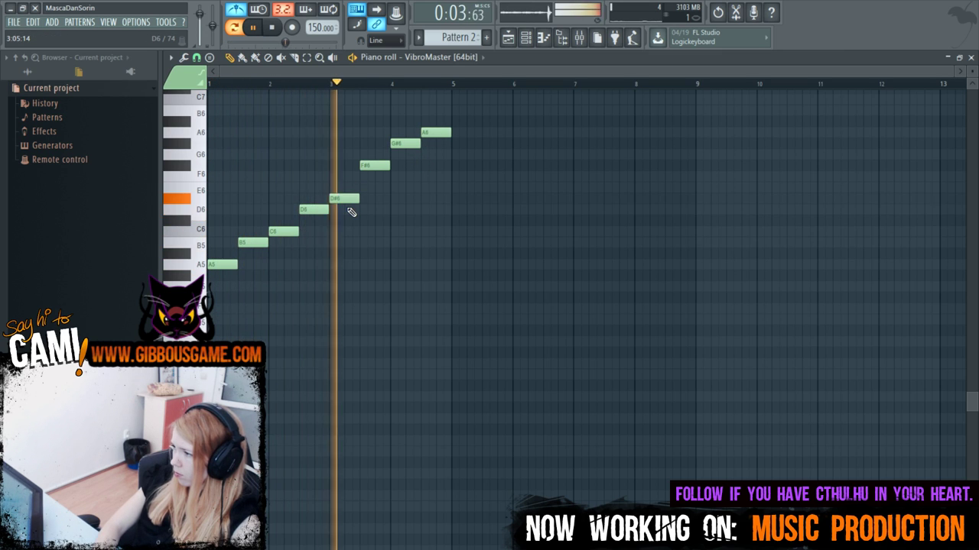
pyautogui.press('space')
pyautogui.moveTo(338, 200)
pyautogui.mouseDown()
pyautogui.moveTo(337, 172)
pyautogui.moveTo(341, 192)
pyautogui.mouseUp()
pyautogui.rightClick(323, 211)
pyautogui.rightClick(339, 193)
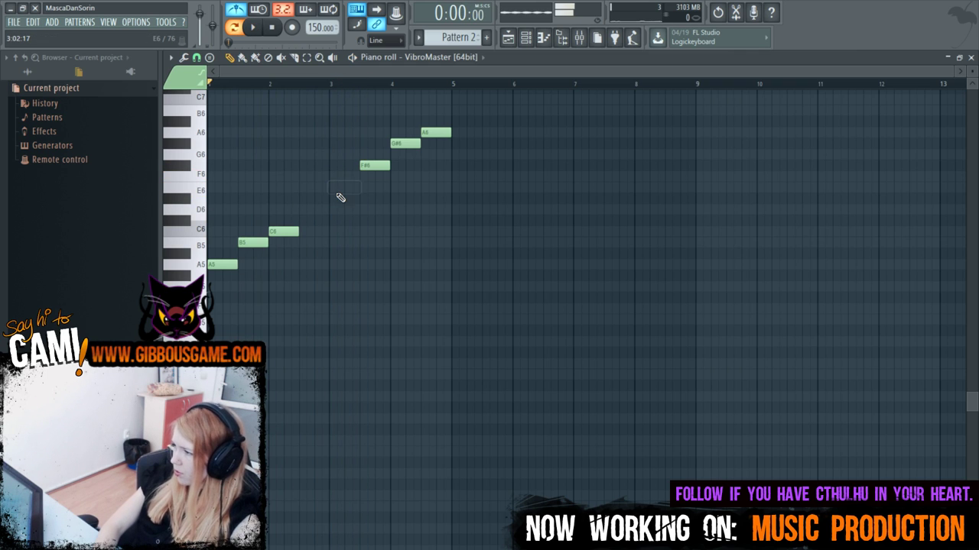
pyautogui.press('space')
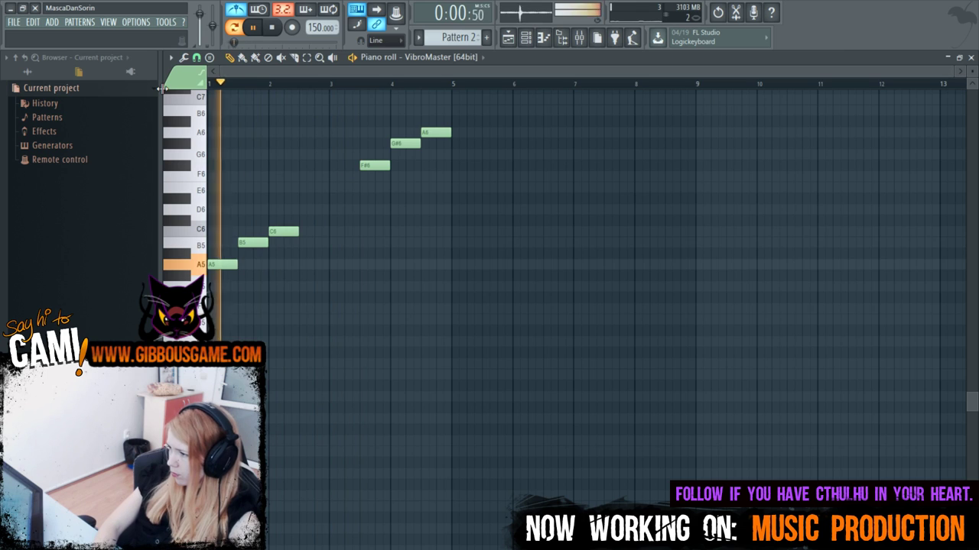
pyautogui.press('space')
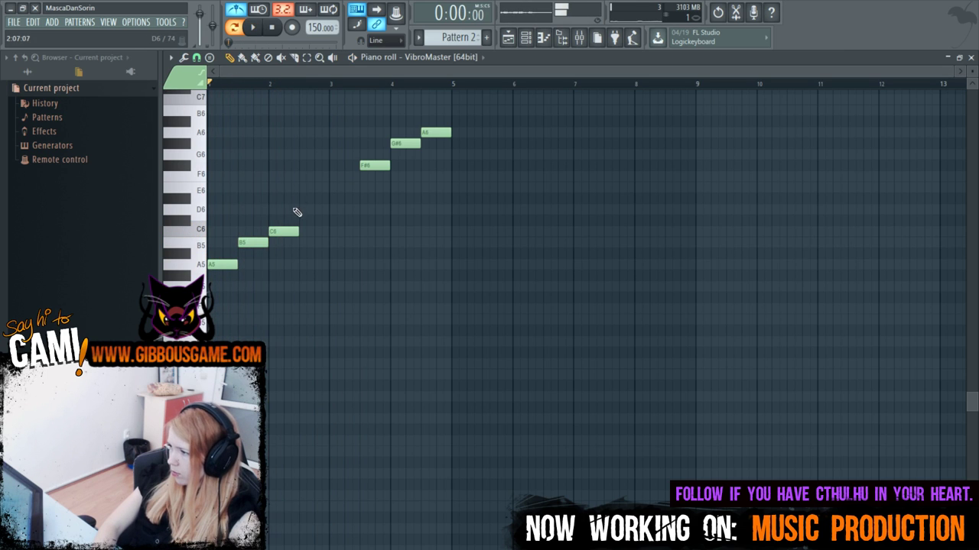
# Place a half-bar D#6 in the second half of bar 2 and E6 at bar 3, without D6, and play the line.
pyautogui.click(298, 209)
pyautogui.click(304, 199)
pyautogui.click(333, 188)
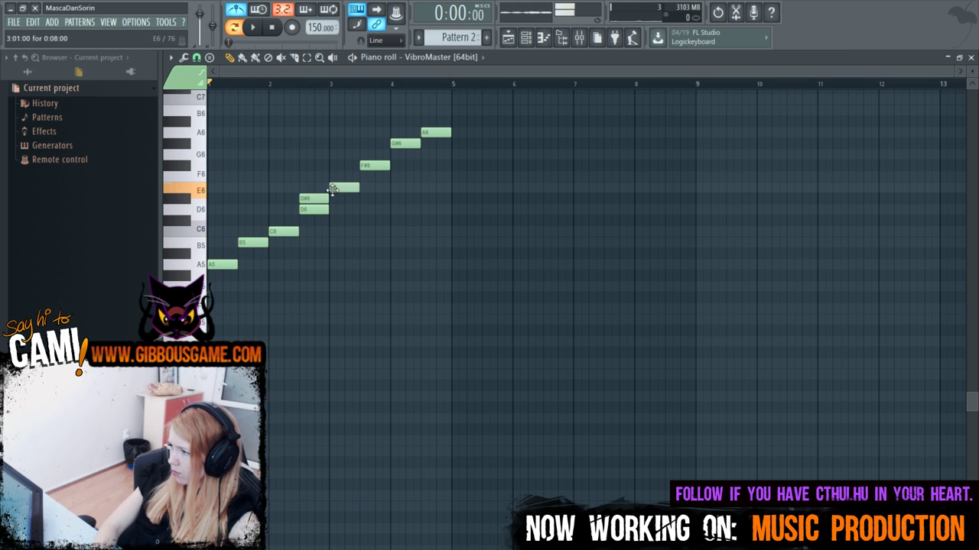
pyautogui.press('space')
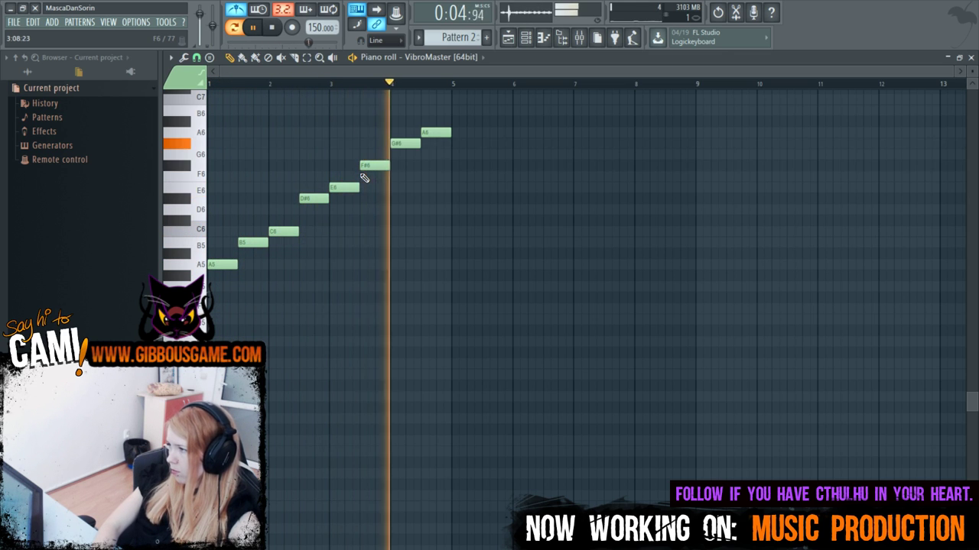
pyautogui.press('space')
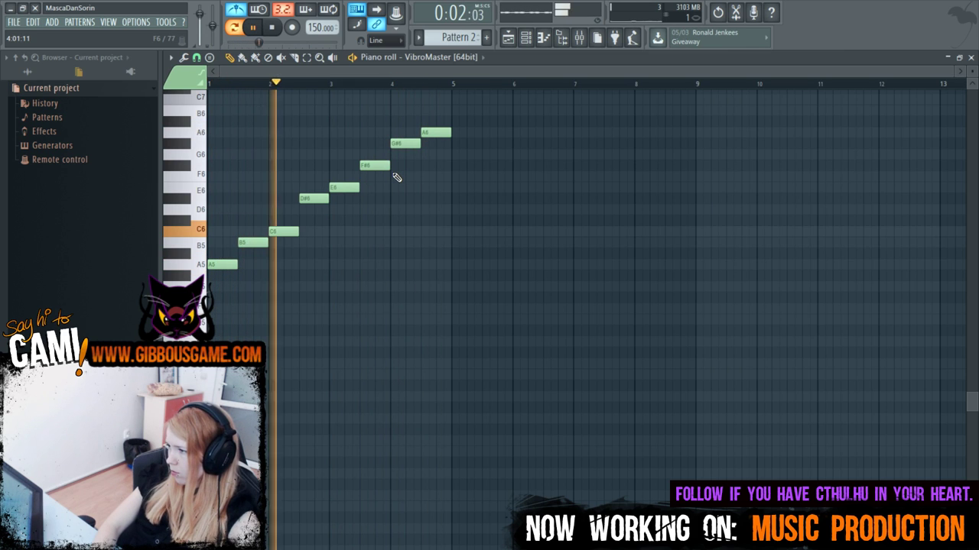
# Try G6 in place of G#6 at the start of bar 4 during playback, and return the note to G#6.
pyautogui.moveTo(371, 165); pyautogui.dragTo(400, 154)
pyautogui.press('space')
pyautogui.hotkey('ctrl', 'z')
pyautogui.press('space')
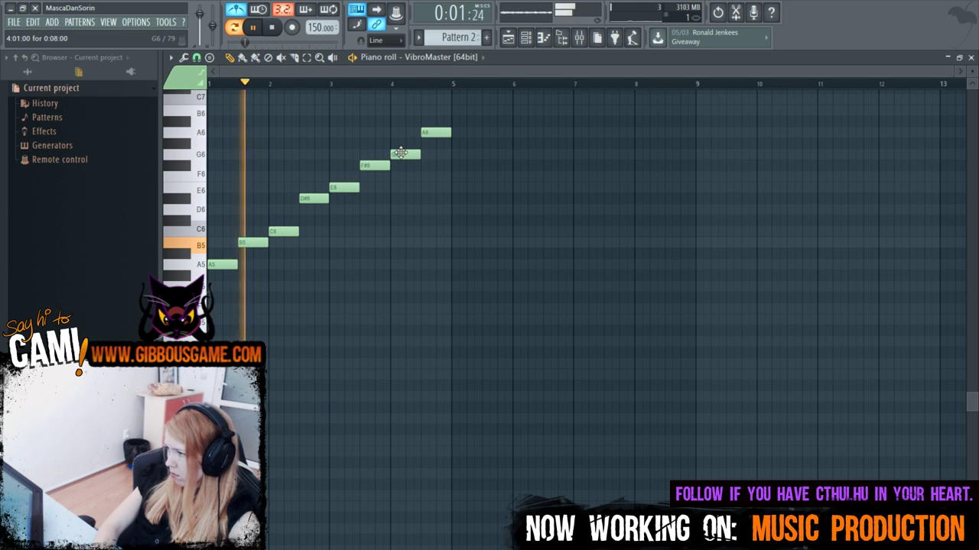
pyautogui.moveTo(405, 154); pyautogui.dragTo(408, 143)
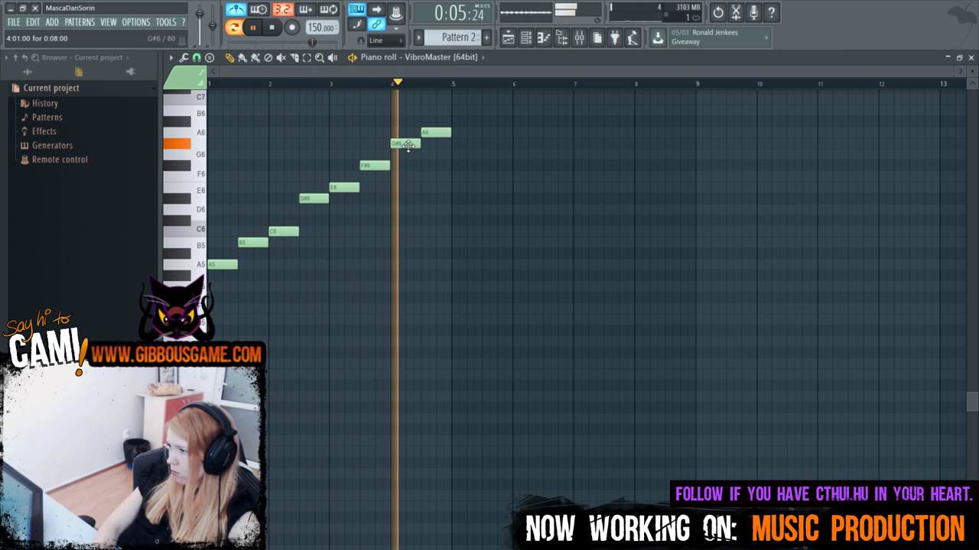
pyautogui.press('space')
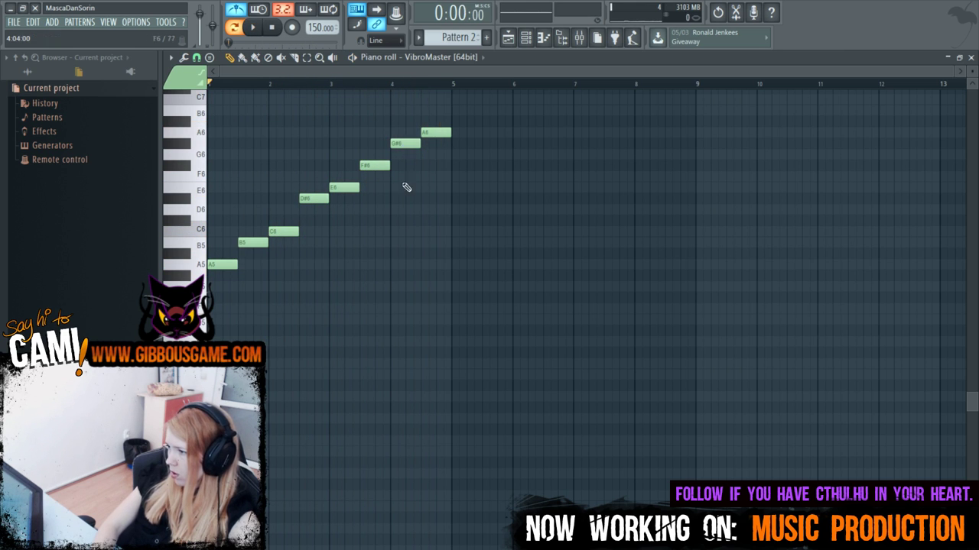
# Play back the complete VibroMaster line in Pattern 2 and bring up the channel rack.
pyautogui.scroll(5, 681, 436)
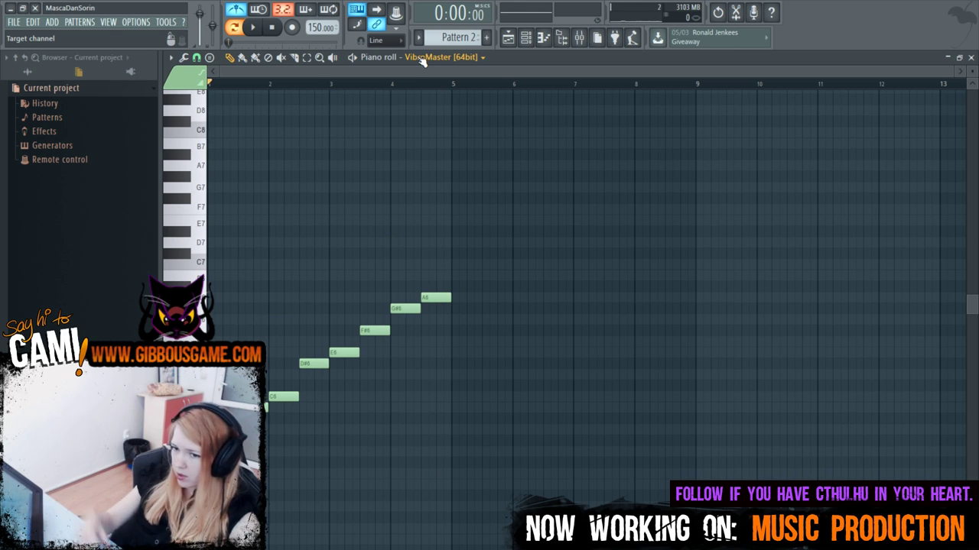
pyautogui.scroll(2, 951, 79)
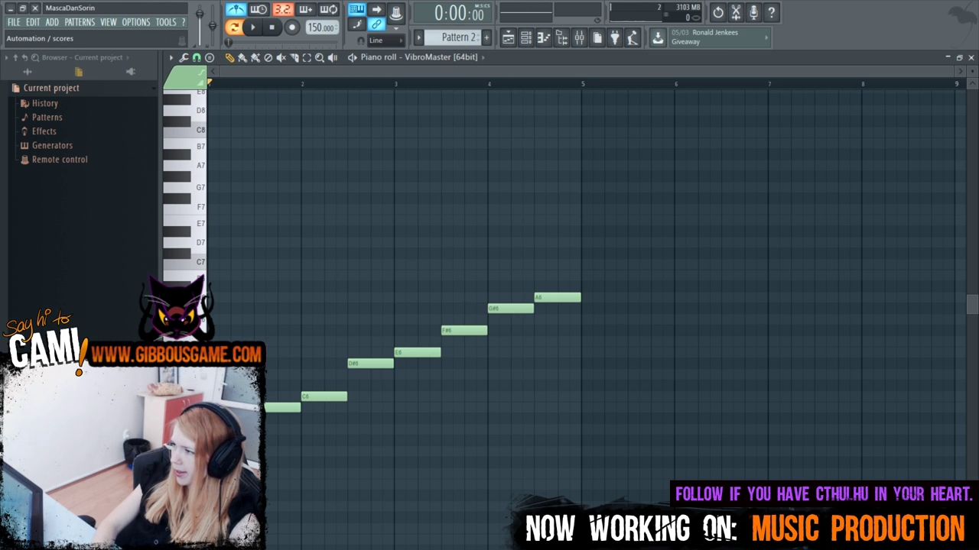
pyautogui.press('space')
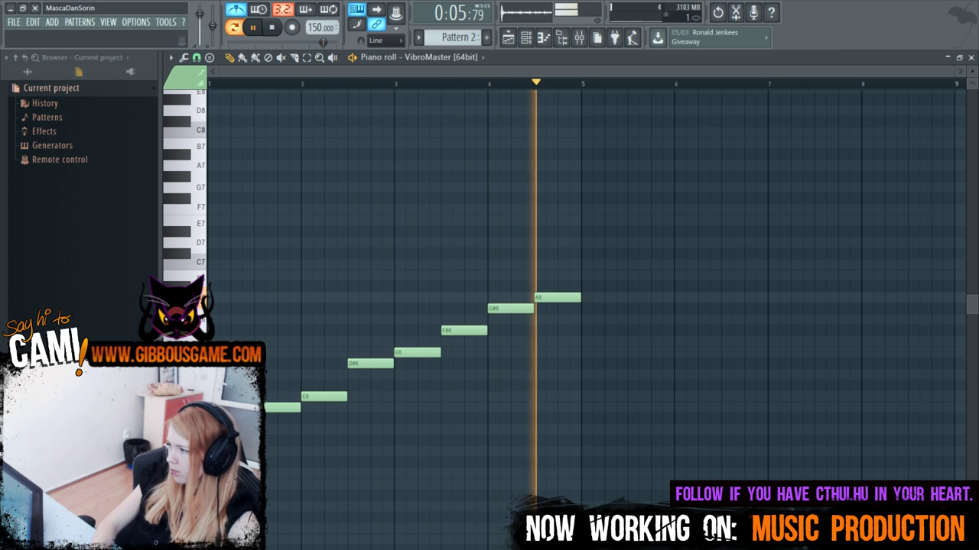
pyautogui.press('space')
pyautogui.press('F6')
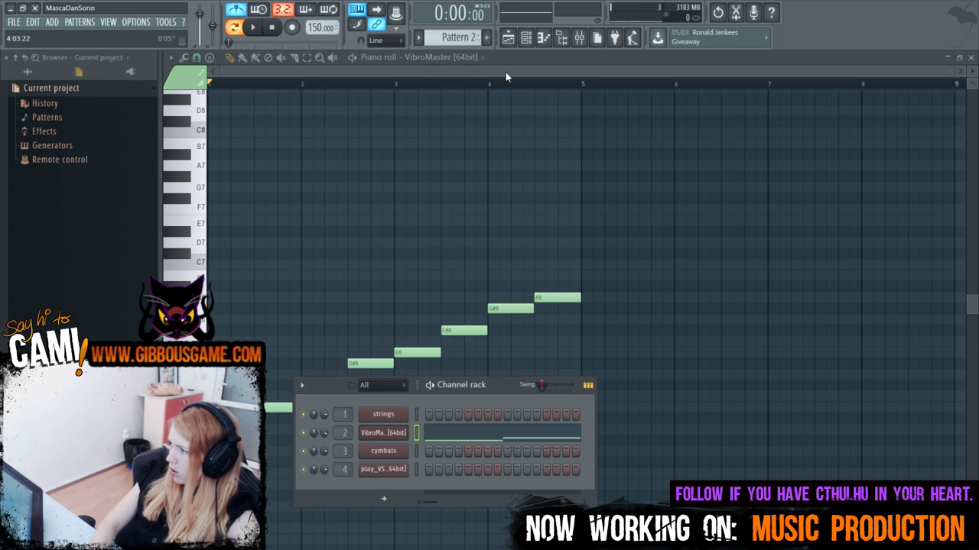
pyautogui.press('F6')
pyautogui.press('F6')
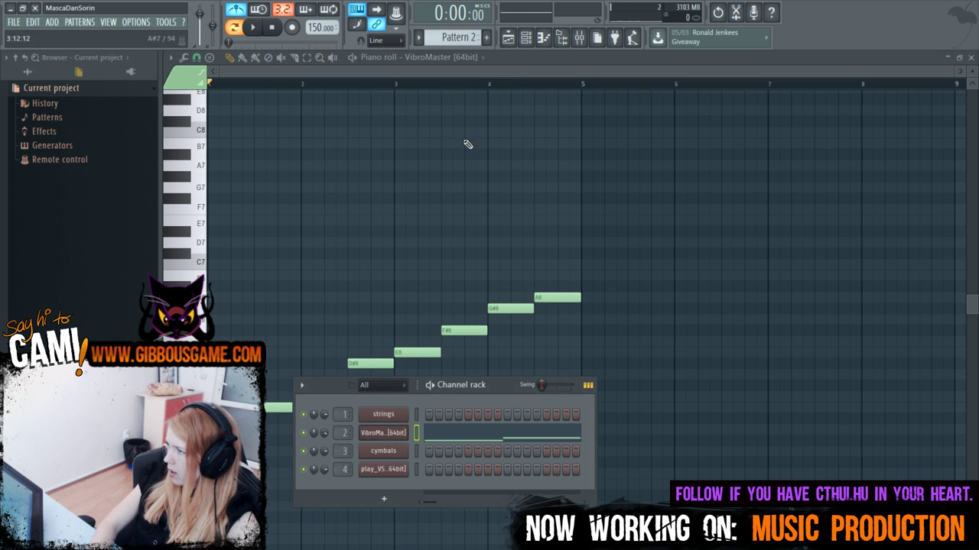
pyautogui.press('F6')
pyautogui.press('F6')
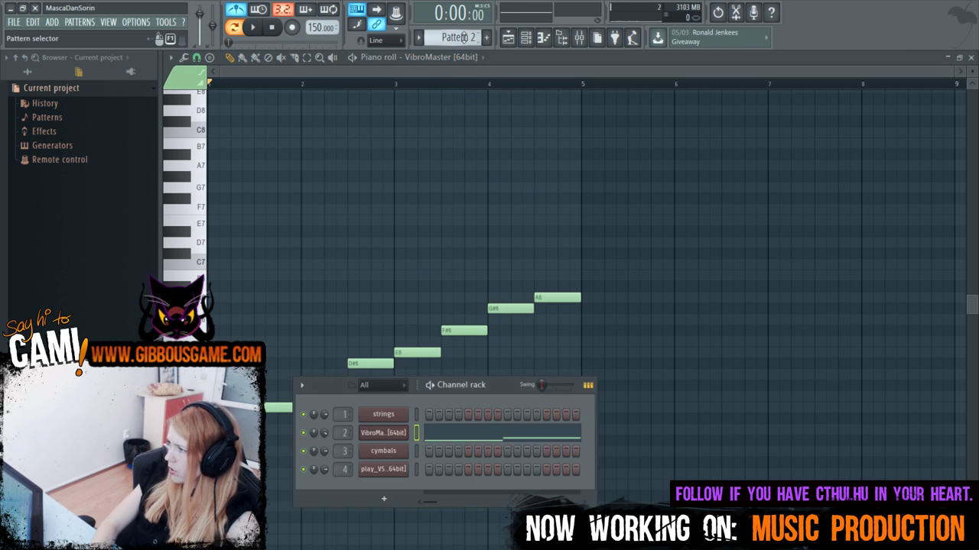
# Remove the Pattern 2 clip from Track 2 of the playlist and open the strings notes of Pattern 1.
pyautogui.press('F5')
pyautogui.rightClick(256, 153)
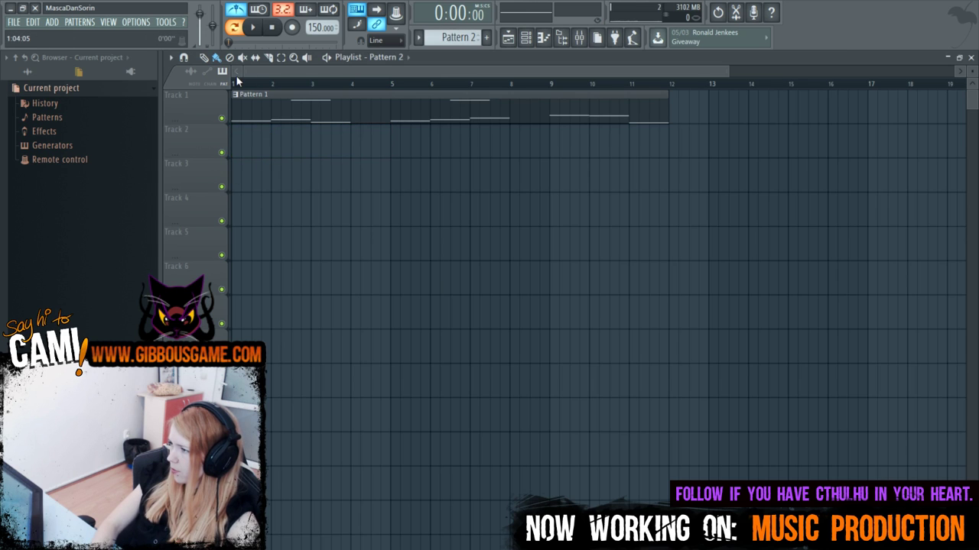
pyautogui.doubleClick(258, 104)
# Review the strings notes in Pattern 1 and play the part through from the start.
pyautogui.scroll(-2, 337, 522)
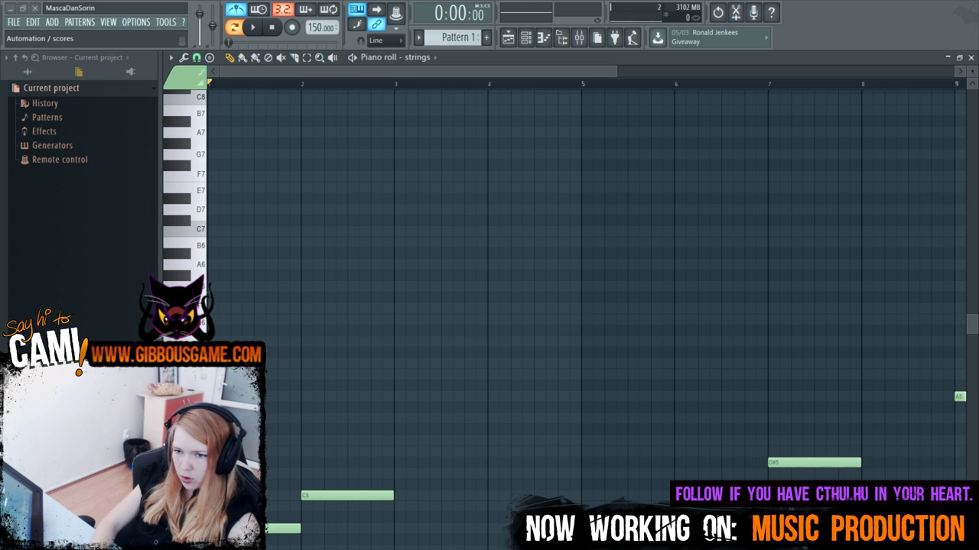
pyautogui.moveTo(480, 71); pyautogui.dragTo(683, 97)
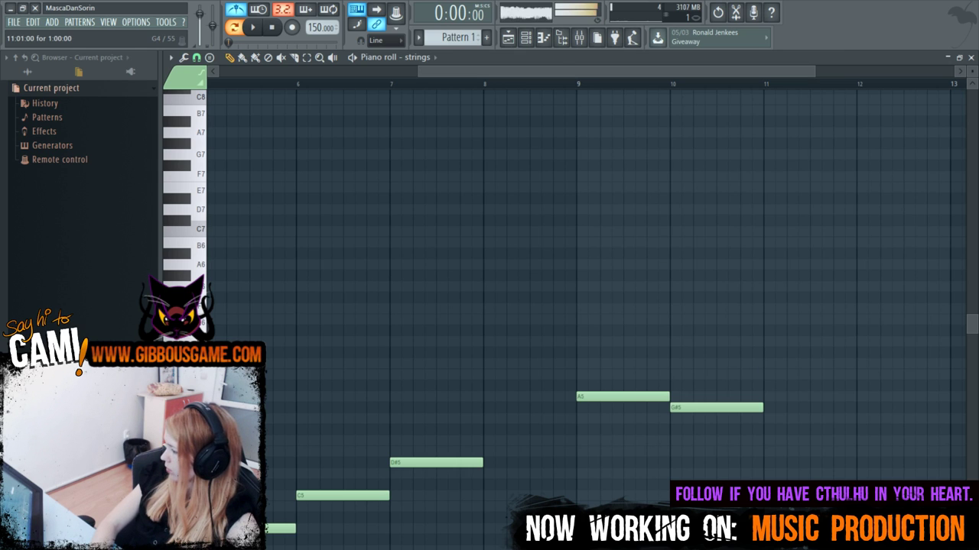
pyautogui.moveTo(555, 71); pyautogui.dragTo(358, 71)
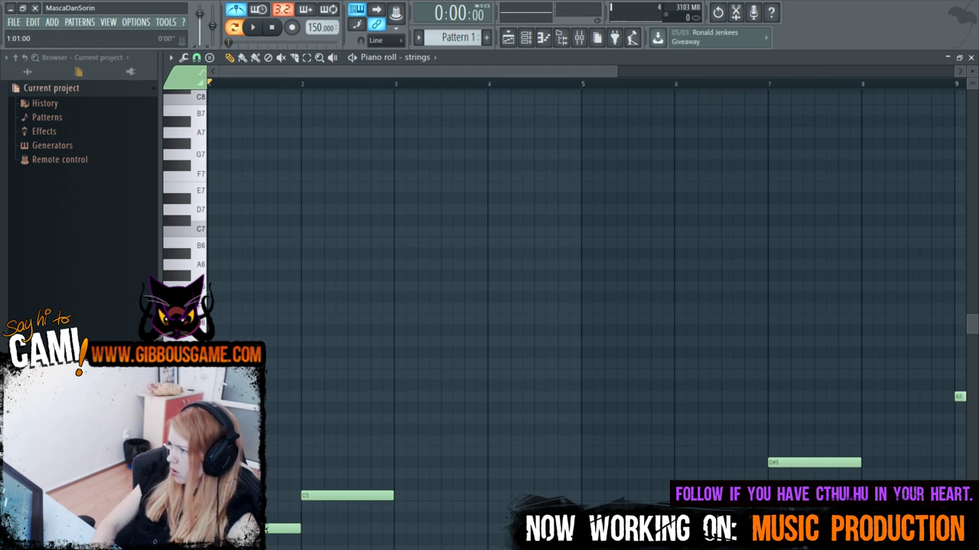
pyautogui.press('space')
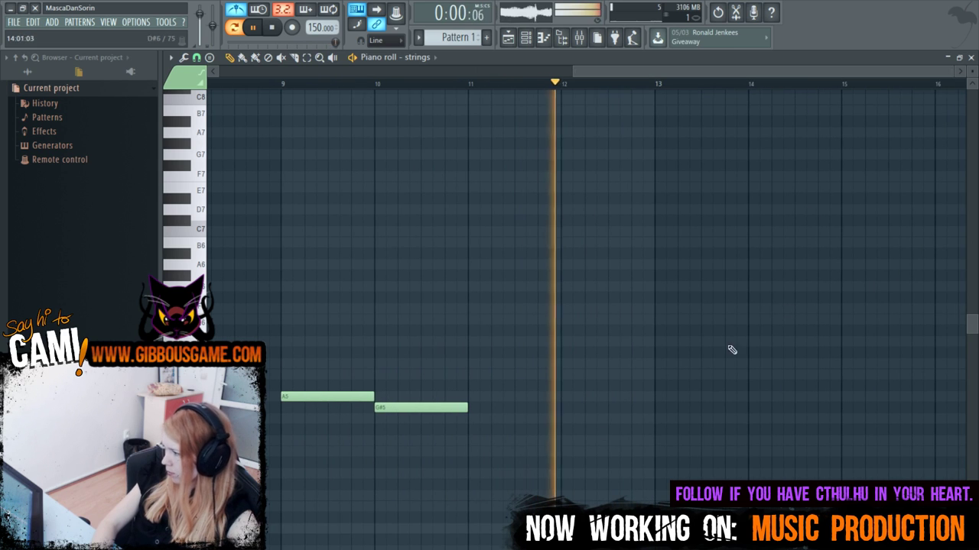
# Add full-bar strings notes A5 at bar 13, E5 at bar 14 and C6 at bar 15 in Pattern 1.
pyautogui.moveTo(640, 410); pyautogui.dragTo(646, 390)
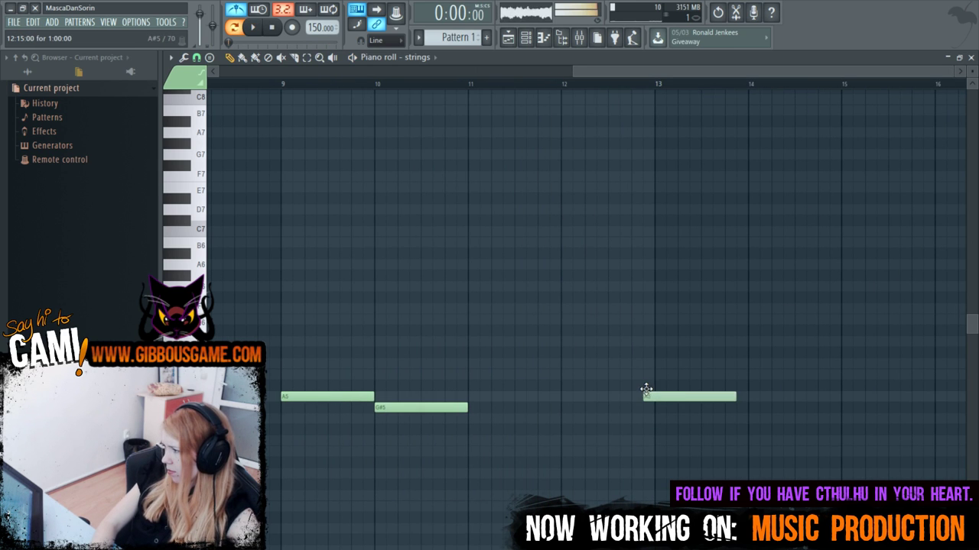
pyautogui.moveTo(765, 462); pyautogui.dragTo(753, 449)
pyautogui.click(841, 320)
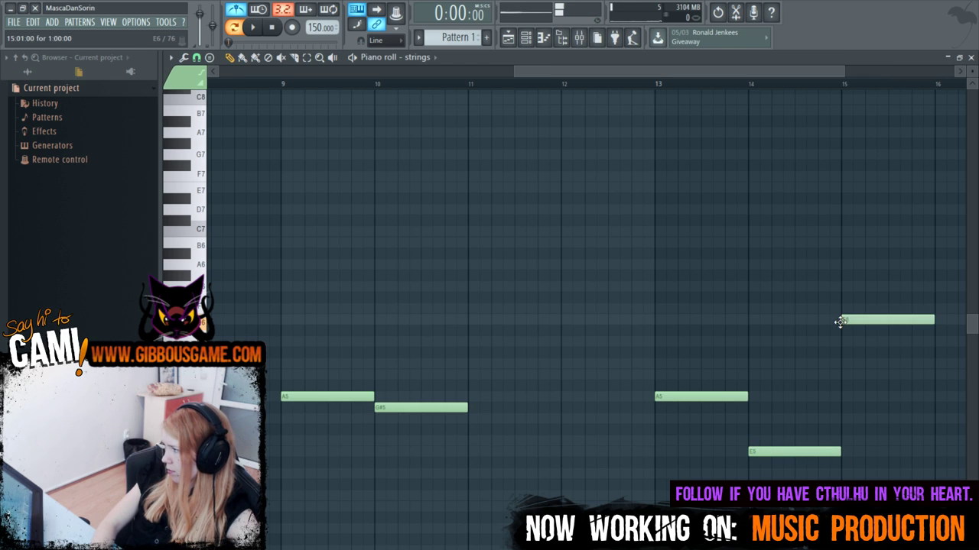
pyautogui.moveTo(840, 322); pyautogui.dragTo(835, 369)
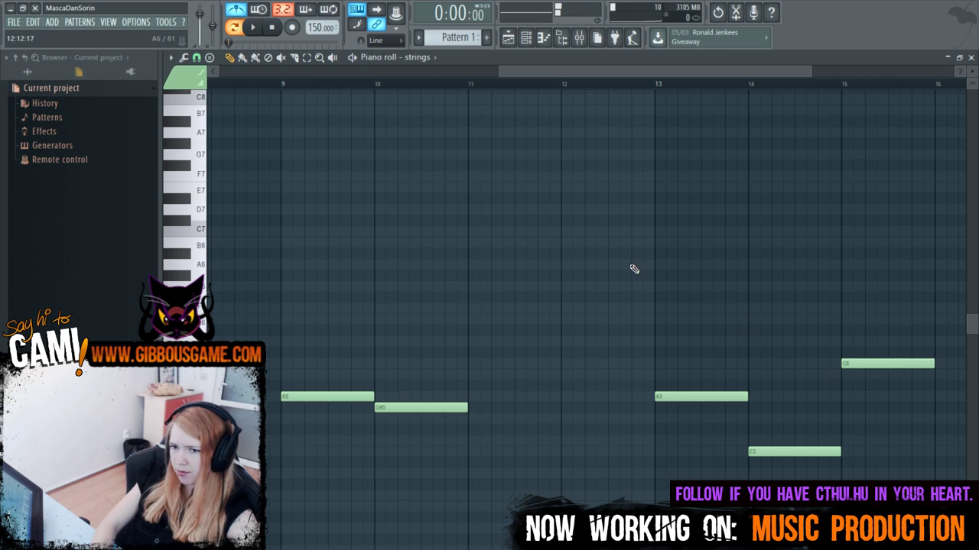
pyautogui.hscroll(3, 575, 70)
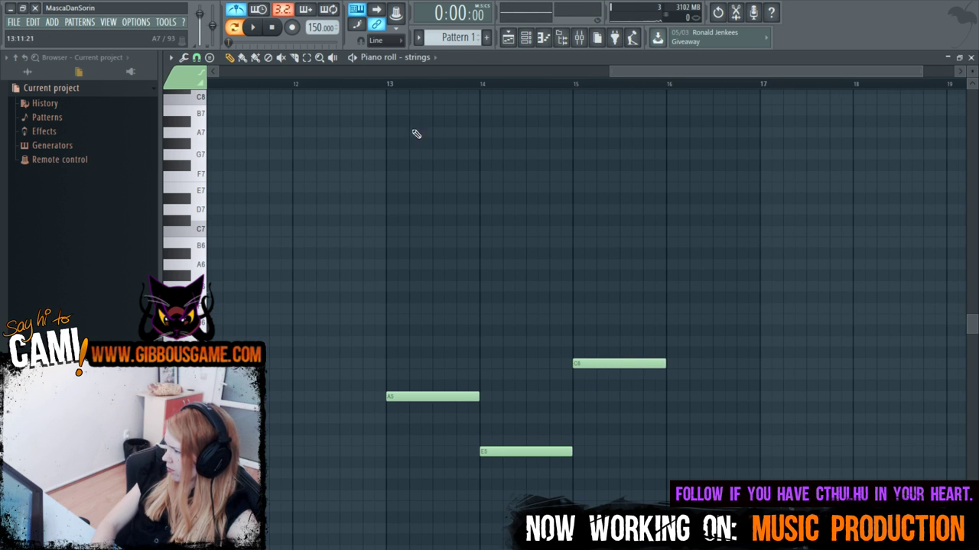
# Play the strings notes of Pattern 1 from bar 13.
pyautogui.click(388, 86)
pyautogui.press('space')
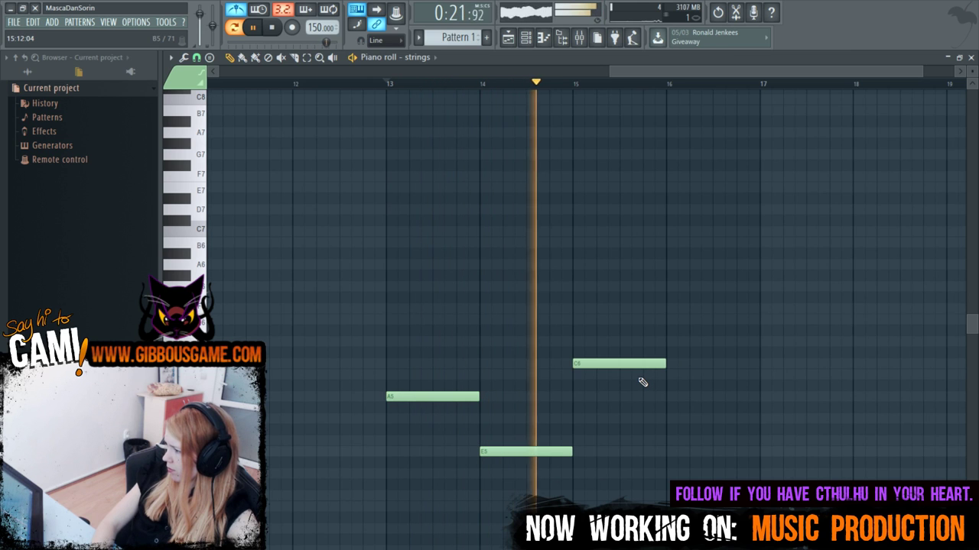
pyautogui.press('space')
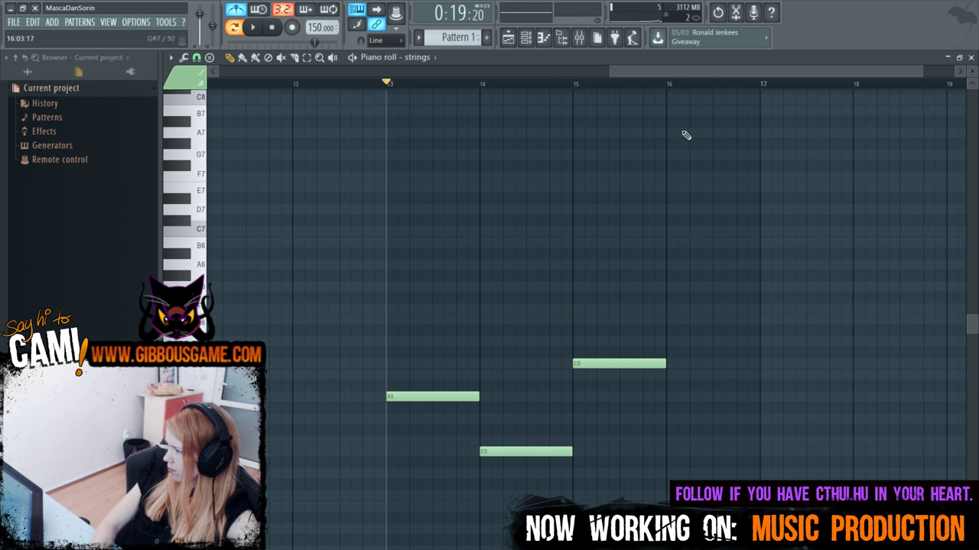
# Add a full-bar A2 bass note at bar 1 of the strings and play the part from the start.
pyautogui.moveTo(700, 76); pyautogui.dragTo(306, 76)
pyautogui.scroll(-6, 494, 240)
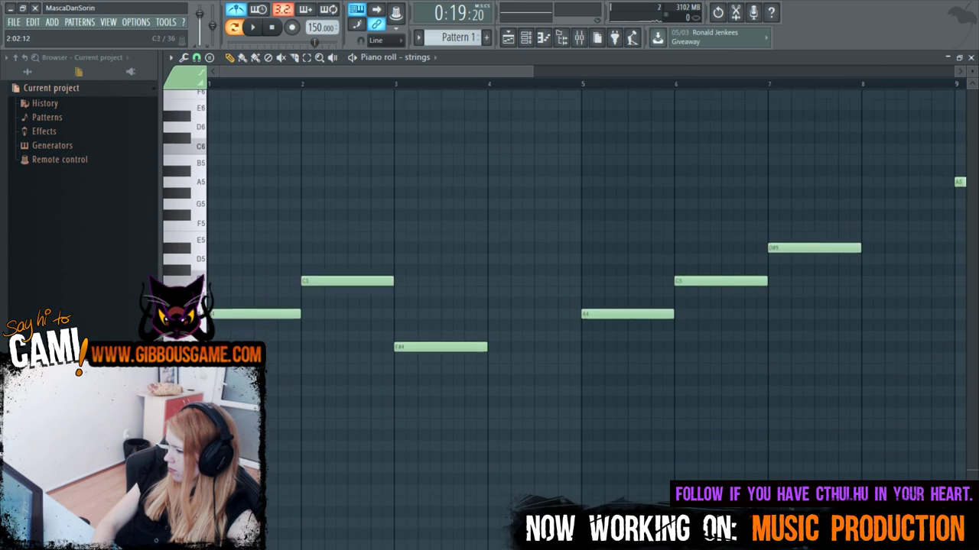
pyautogui.moveTo(283, 540); pyautogui.dragTo(244, 496)
pyautogui.press('space')
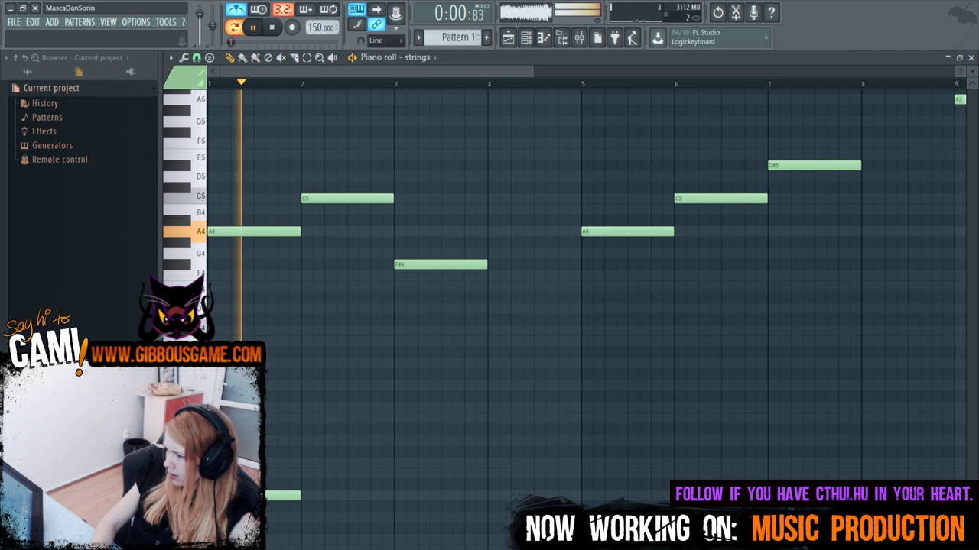
pyautogui.press('space')
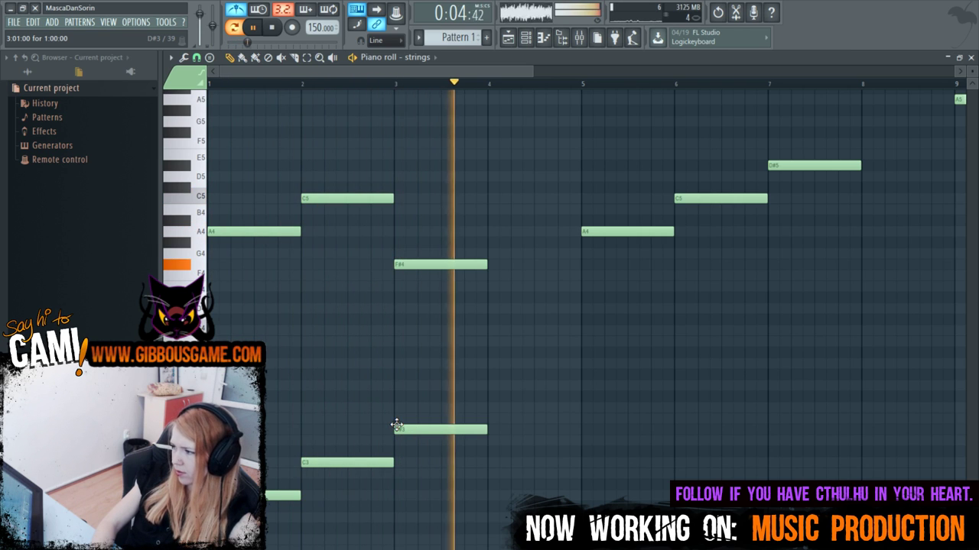
# Delete the C3 and D#3 bass notes at bars 2 and 3 and extend the bar 1 A2 note to three bars.
pyautogui.press('space')
pyautogui.rightClick(410, 432)
pyautogui.rightClick(396, 463)
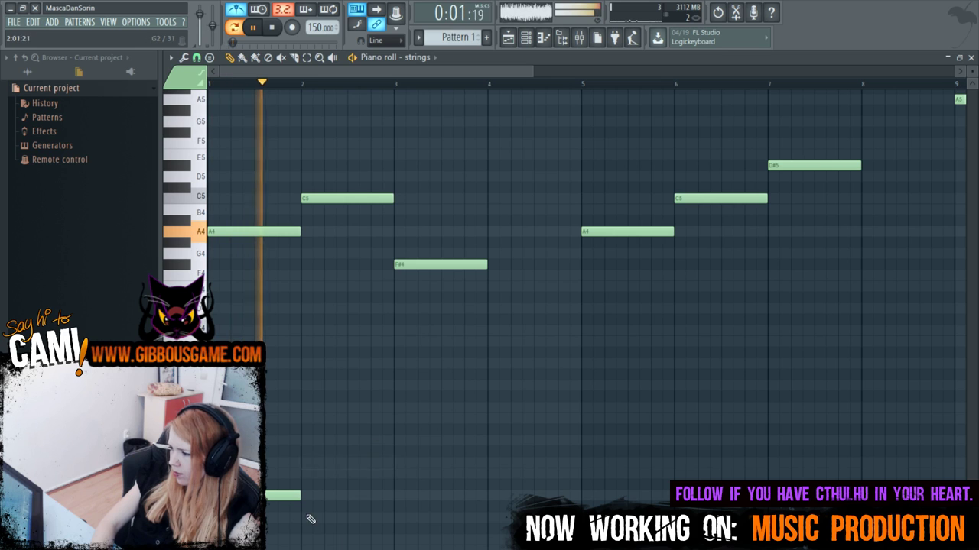
pyautogui.moveTo(301, 496); pyautogui.dragTo(487, 497)
pyautogui.press('space')
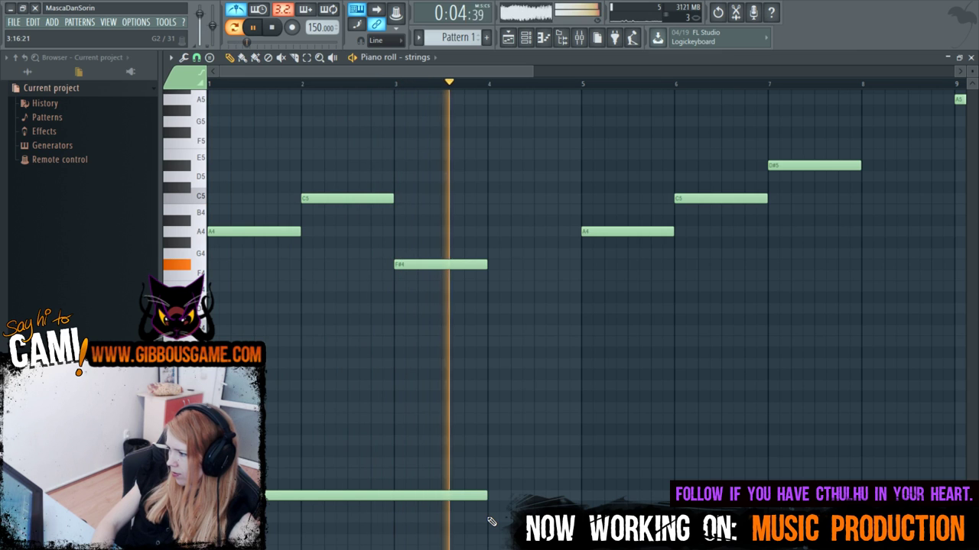
# Add a three-bar A2 bass note at bar 5 of the strings and play the part from there.
pyautogui.click(583, 497)
pyautogui.press('space')
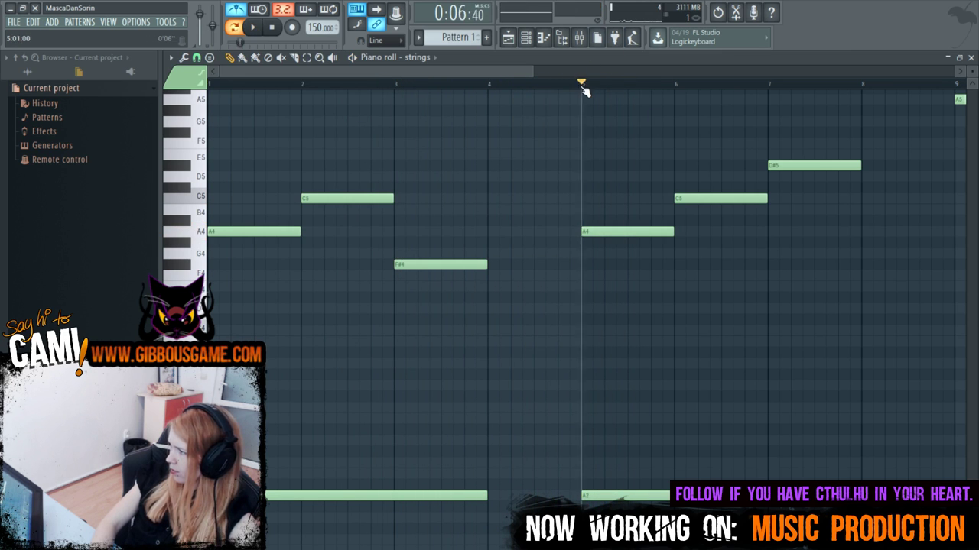
pyautogui.press('space')
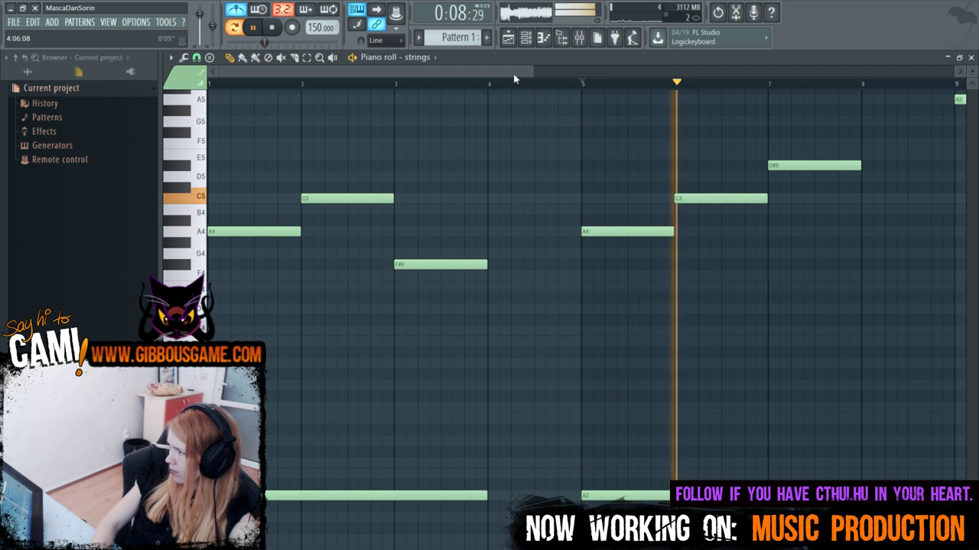
# Try a one-bar F3 bass note at bar 7, with the bar 5 A2 note shortened to two bars.
pyautogui.moveTo(513, 73); pyautogui.dragTo(631, 115)
pyautogui.press('space')
pyautogui.click(504, 409)
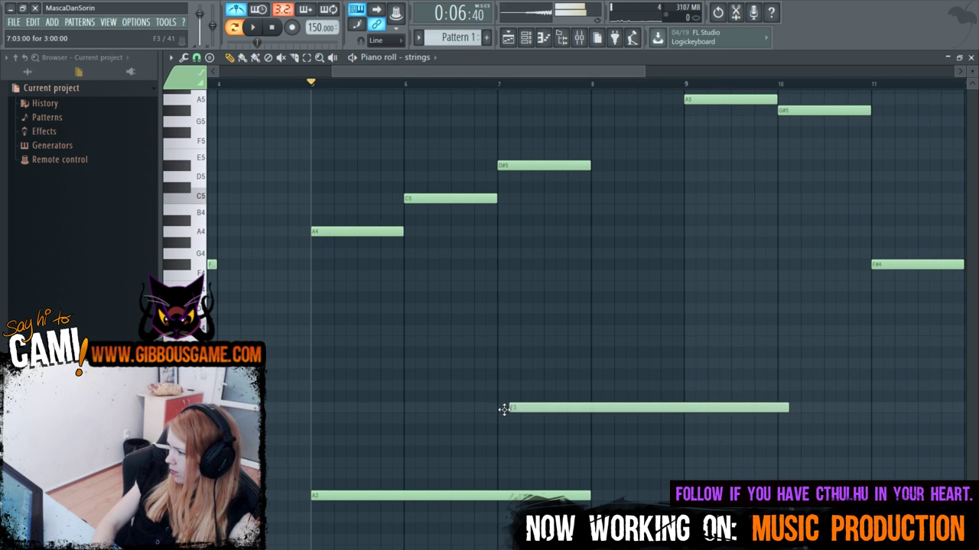
pyautogui.moveTo(588, 496); pyautogui.dragTo(498, 495)
pyautogui.press('space')
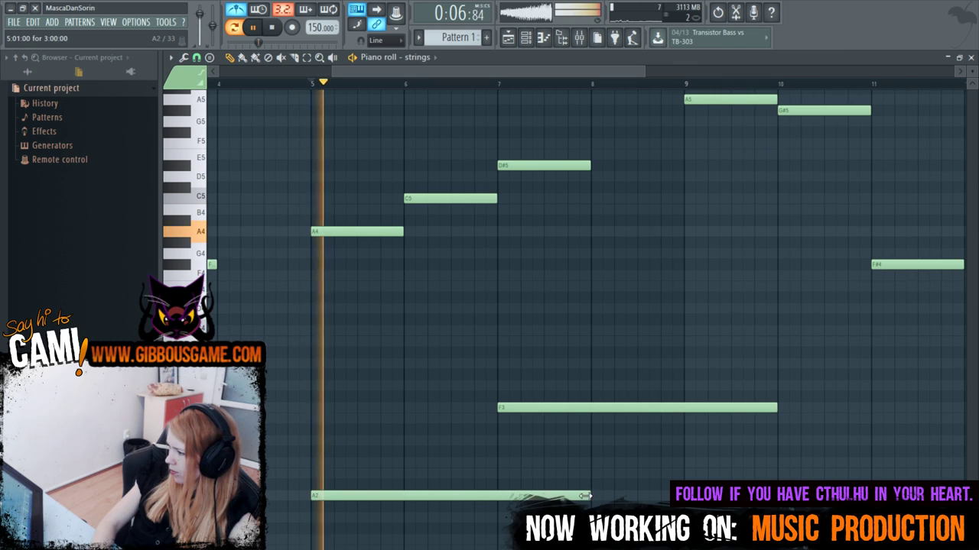
pyautogui.moveTo(768, 409); pyautogui.dragTo(591, 409)
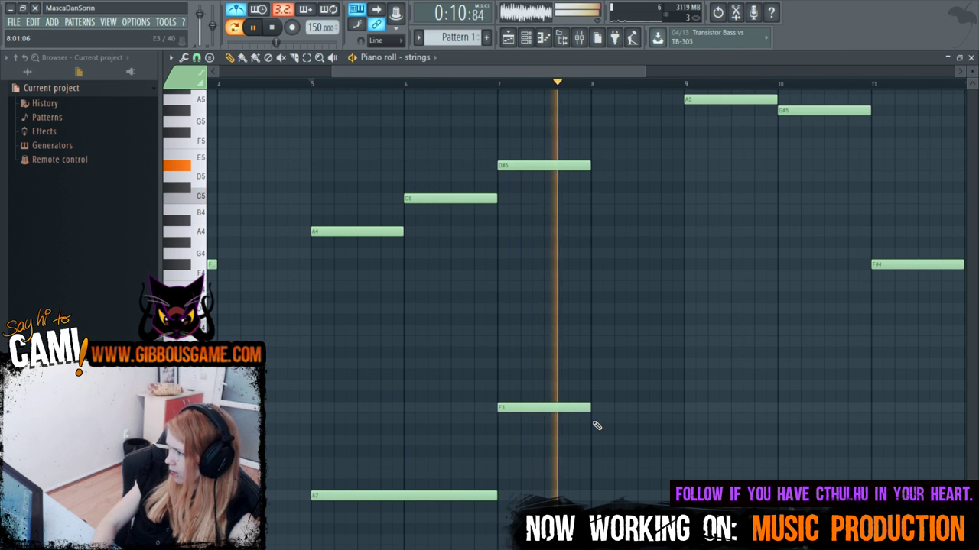
pyautogui.press('space')
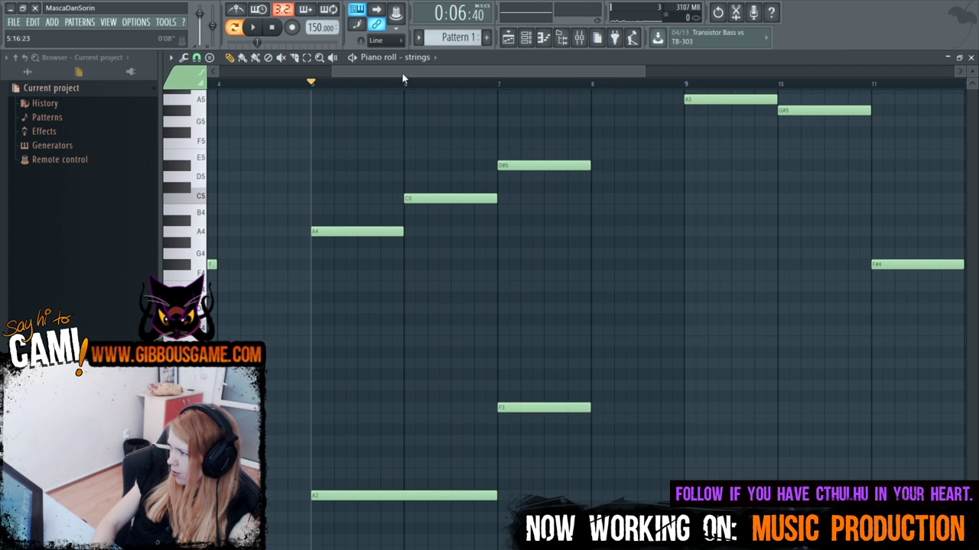
# Extend the A2 bass notes at bars 1 and 5 to four bars each and delete the F3 note at bar 7.
pyautogui.hscroll(-3, 403, 72)
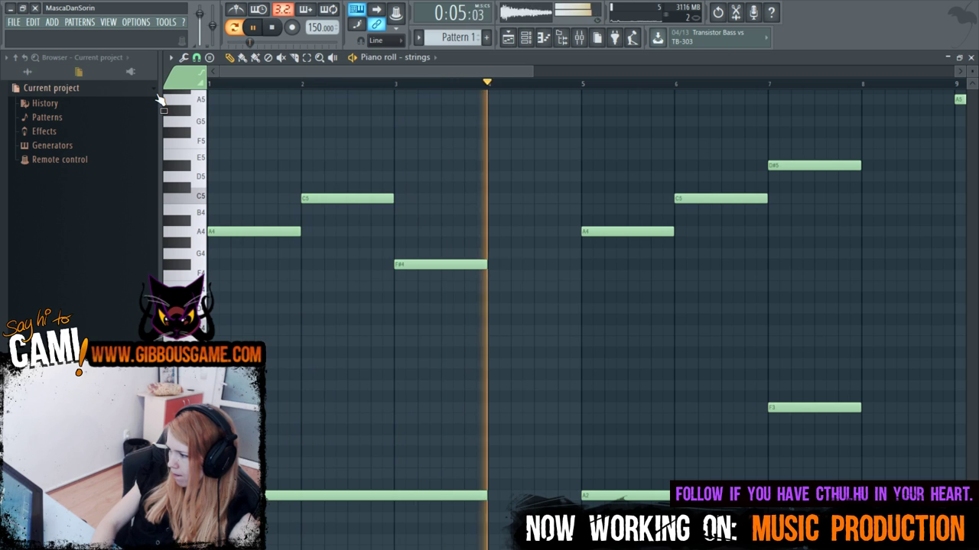
pyautogui.press('space')
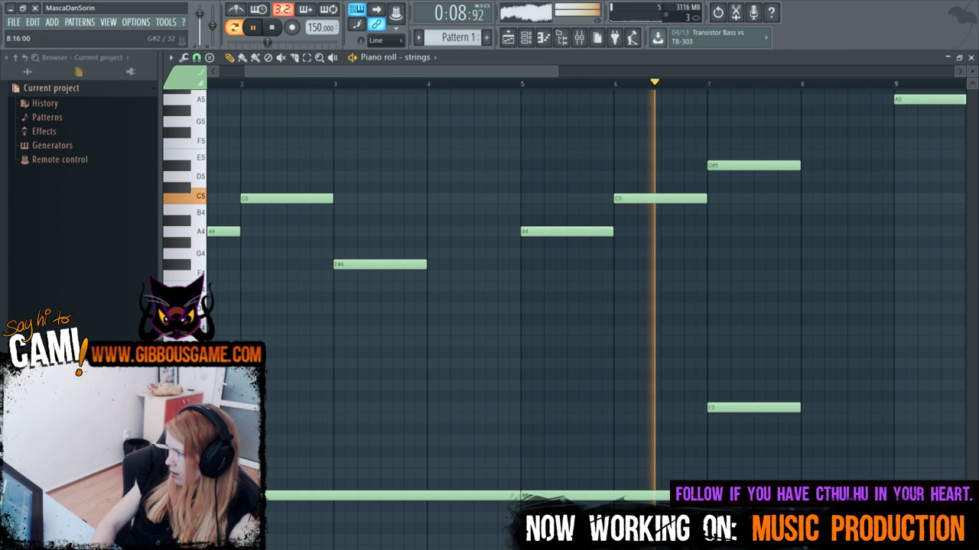
pyautogui.press('space')
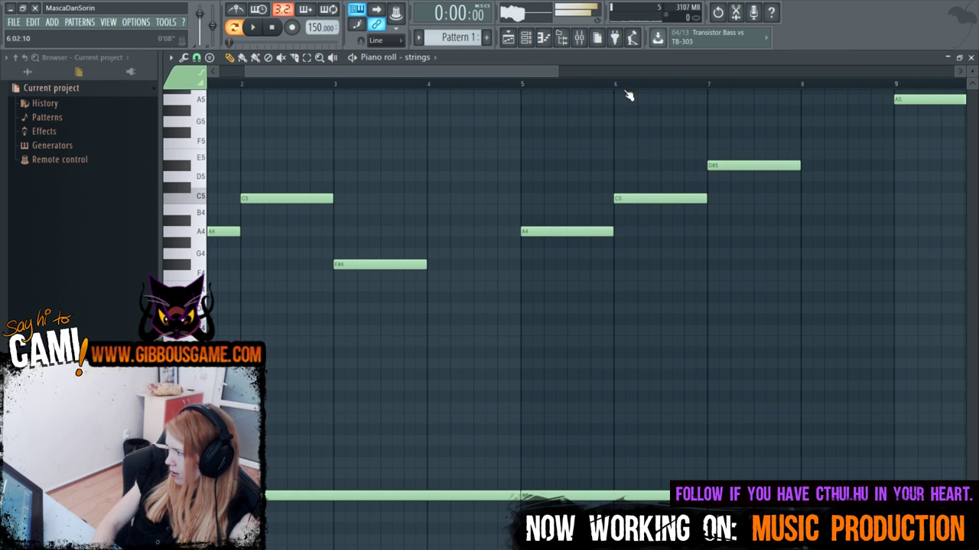
# Play the strings part from bar 5 with the extended bass note.
pyautogui.click(525, 84)
pyautogui.press('space')
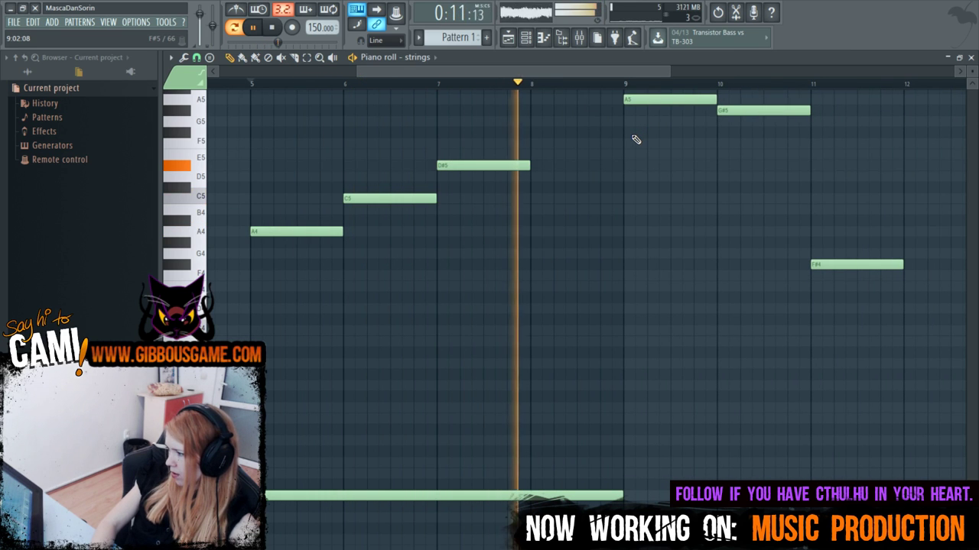
pyautogui.press('space')
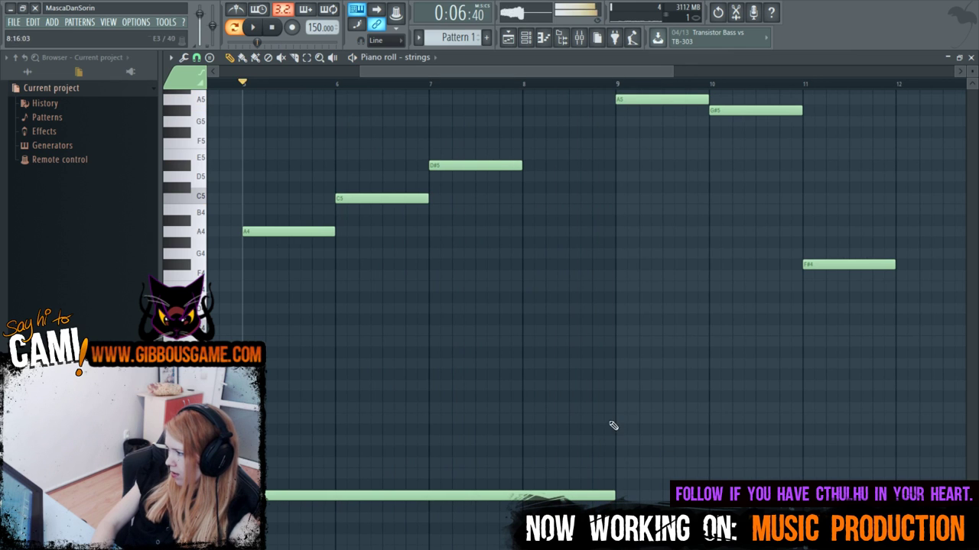
# Add a four-bar C3 bass note at bar 9 of the strings.
pyautogui.moveTo(613, 443); pyautogui.dragTo(611, 456)
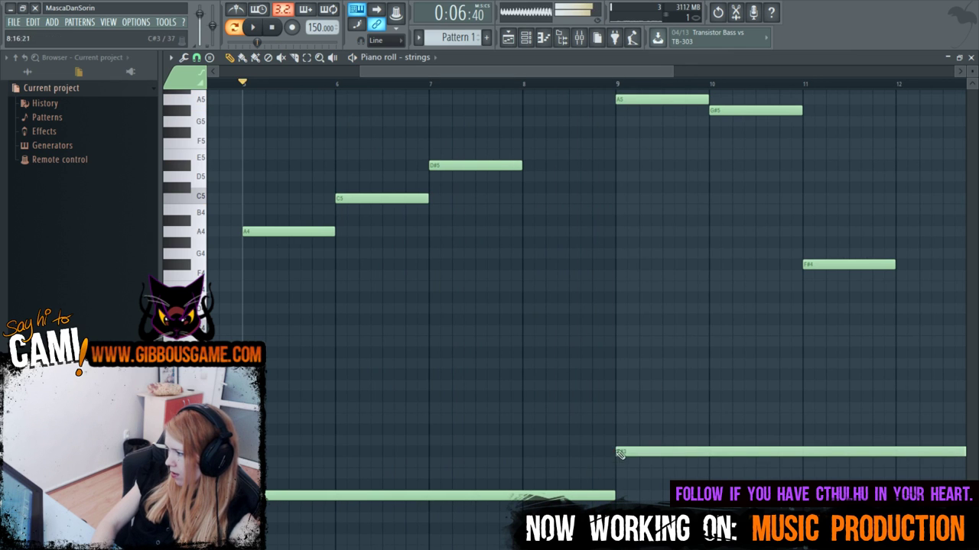
pyautogui.rightClick(619, 453)
pyautogui.hscroll(-3, 560, 261)
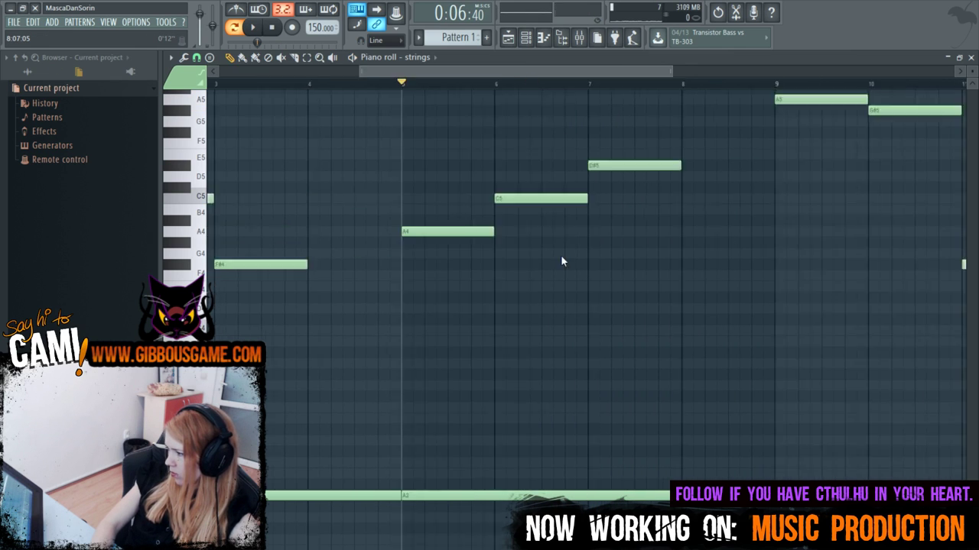
pyautogui.hscroll(6, 619, 288)
pyautogui.scroll(2, 586, 282)
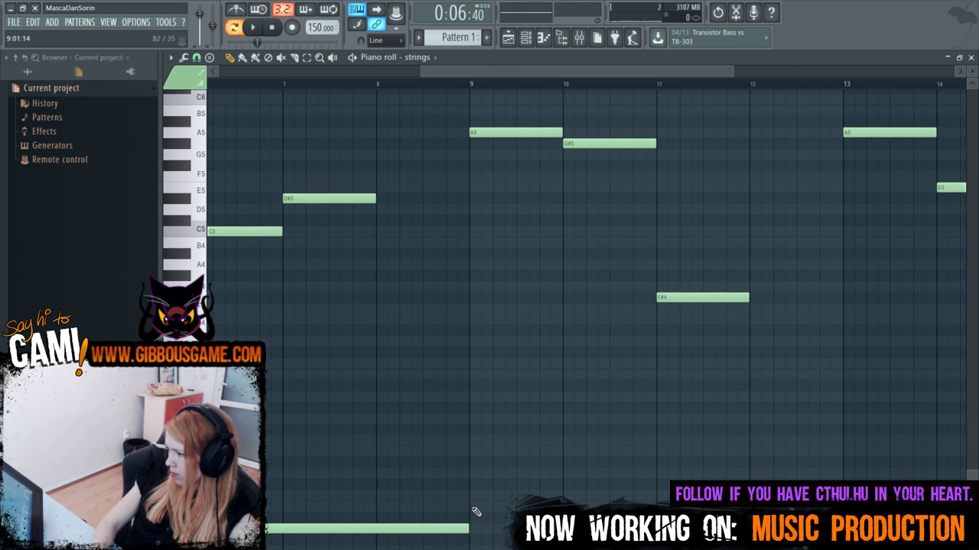
pyautogui.moveTo(469, 493); pyautogui.dragTo(470, 492)
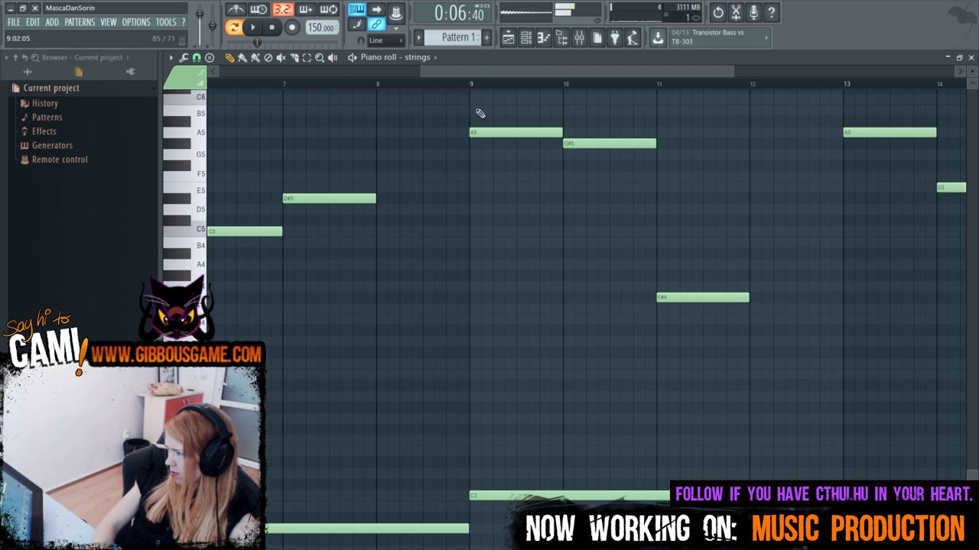
# Play the strings from bar 9 and add a four-bar A2 bass note at bar 13.
pyautogui.click(472, 84)
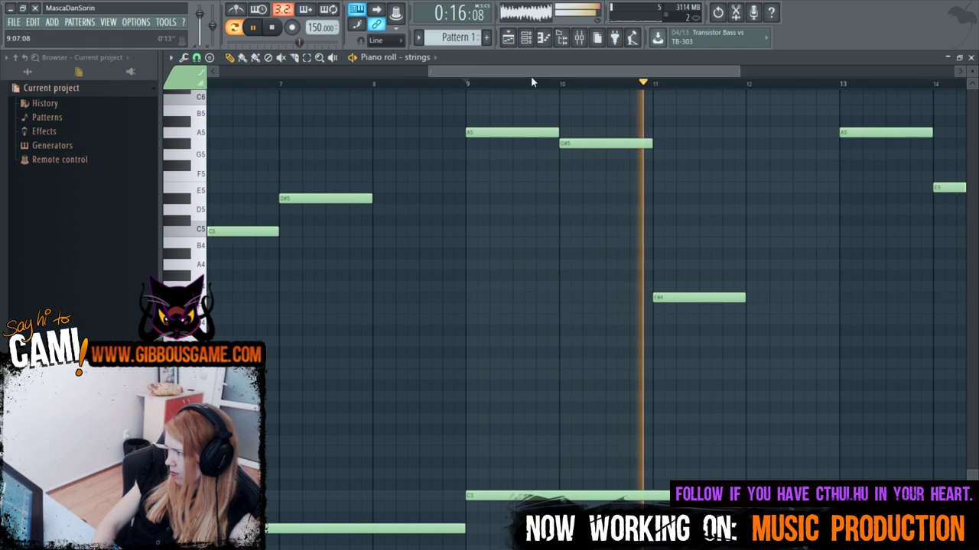
pyautogui.moveTo(531, 73); pyautogui.dragTo(575, 83)
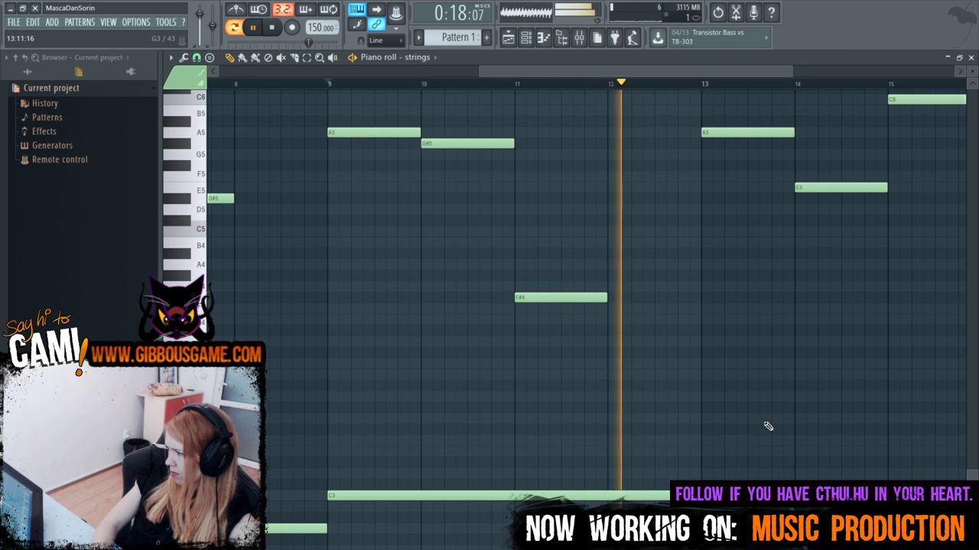
pyautogui.press('space')
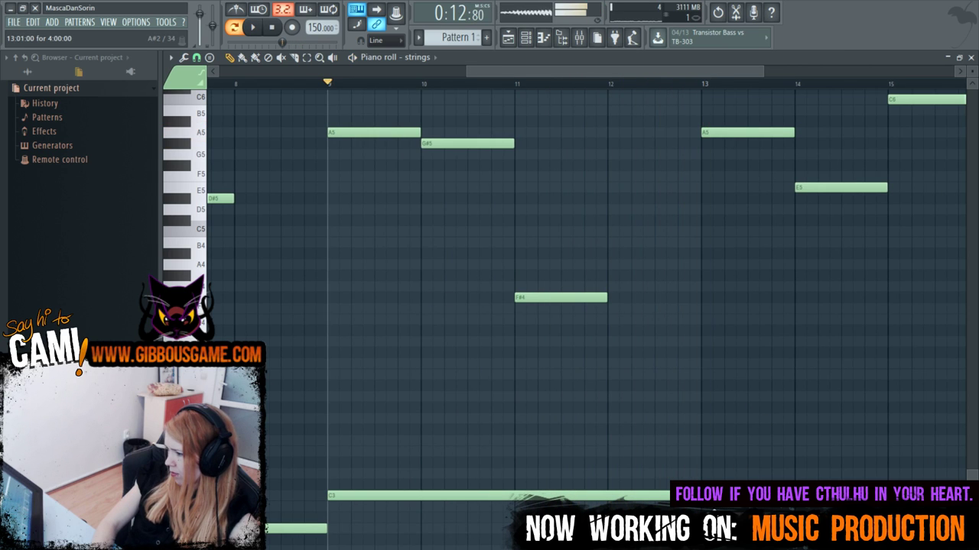
# Play the strings from bar 13 and review the melody and bass notes across all 16 bars.
pyautogui.click(708, 85)
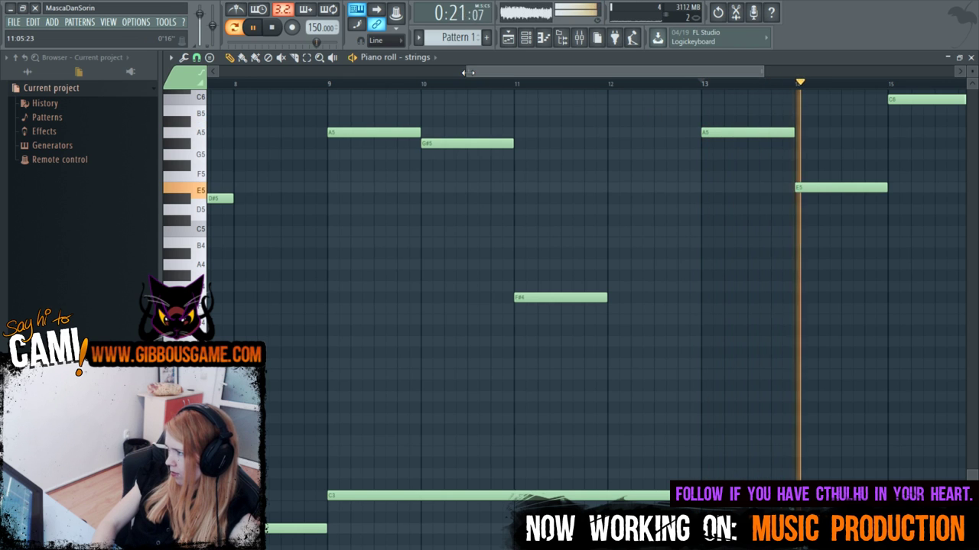
pyautogui.moveTo(468, 71); pyautogui.dragTo(214, 72)
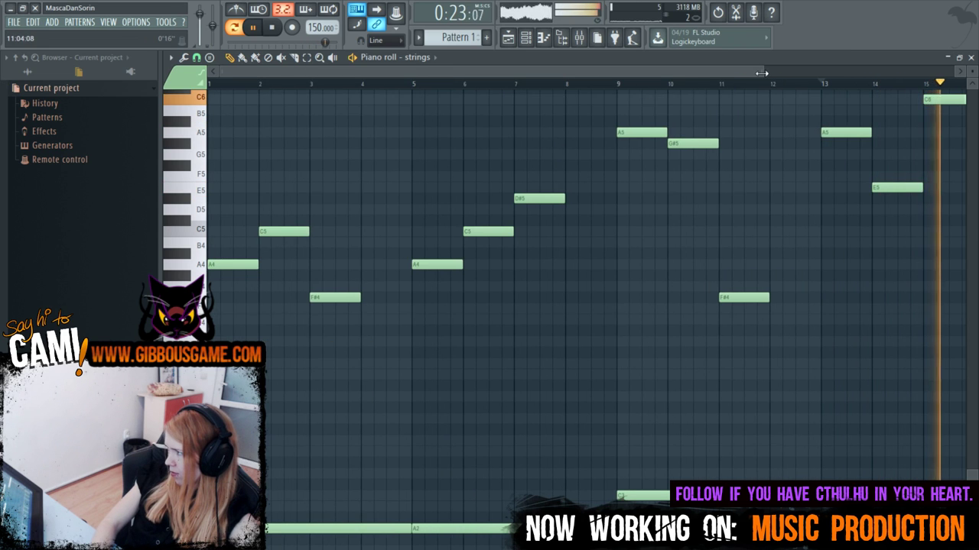
pyautogui.moveTo(761, 73); pyautogui.dragTo(791, 75)
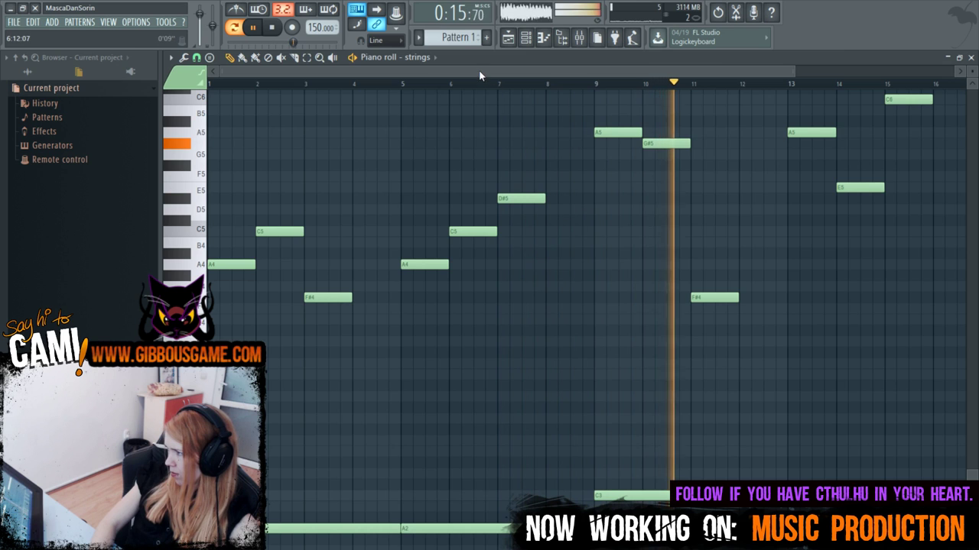
pyautogui.moveTo(481, 71); pyautogui.dragTo(513, 87)
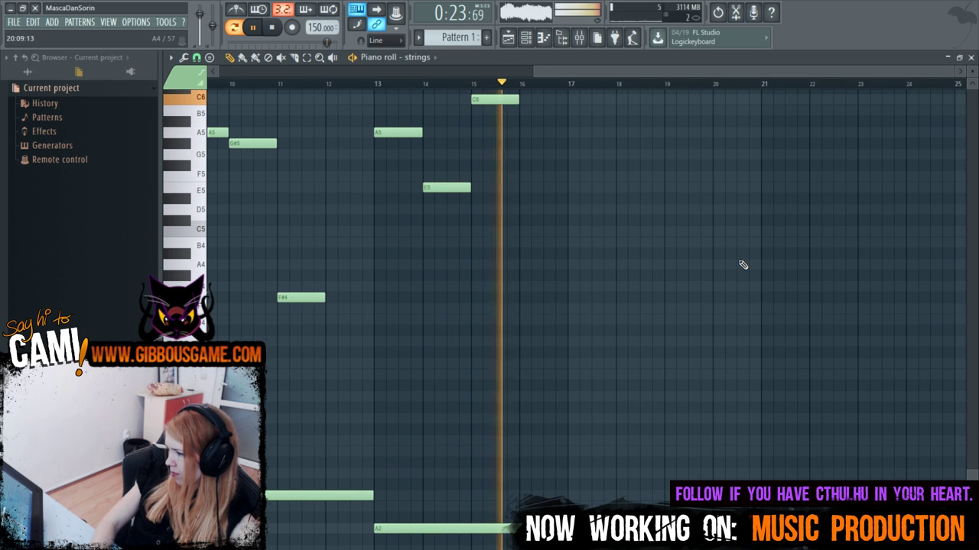
pyautogui.press('space')
# Open the cymbals notes of Pattern 1 and look over where they are placed.
pyautogui.press('F6')
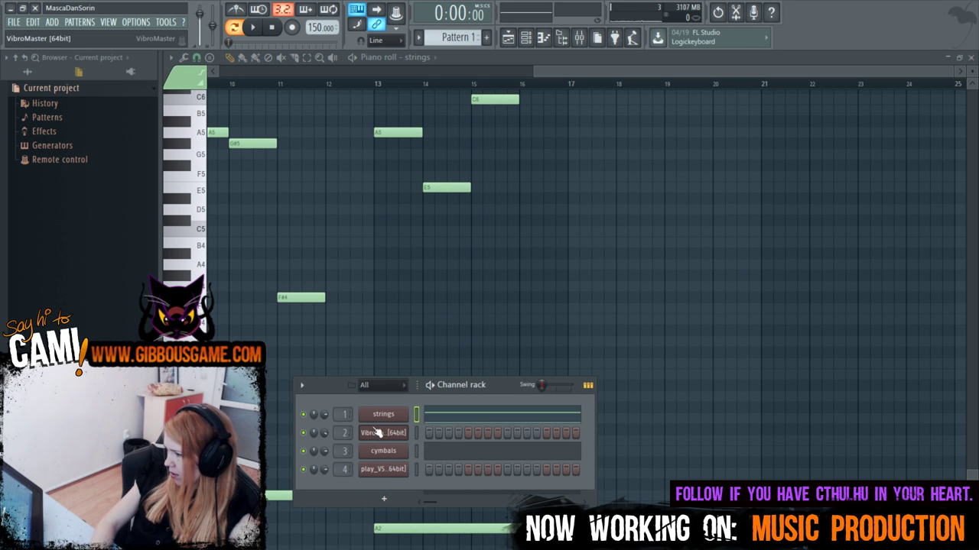
pyautogui.rightClick(389, 454)
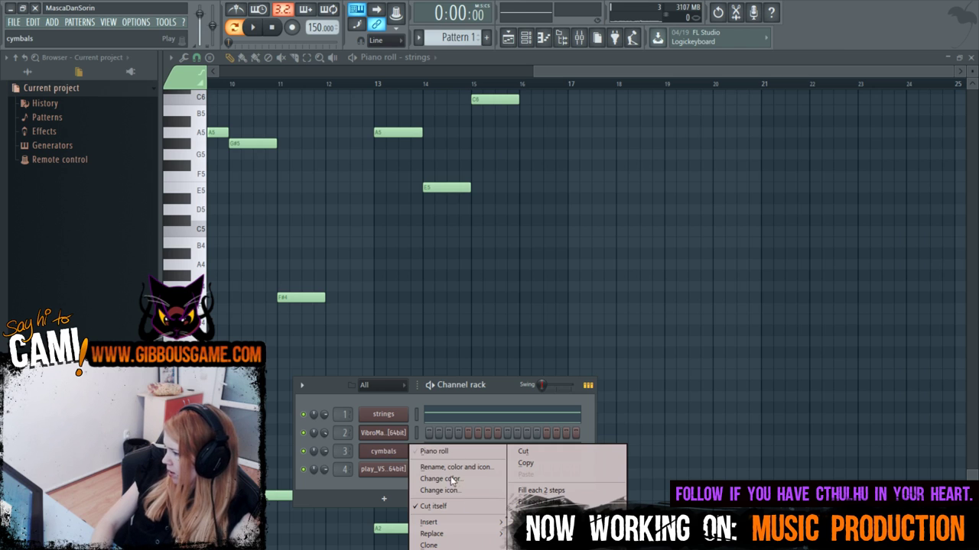
pyautogui.click(476, 452)
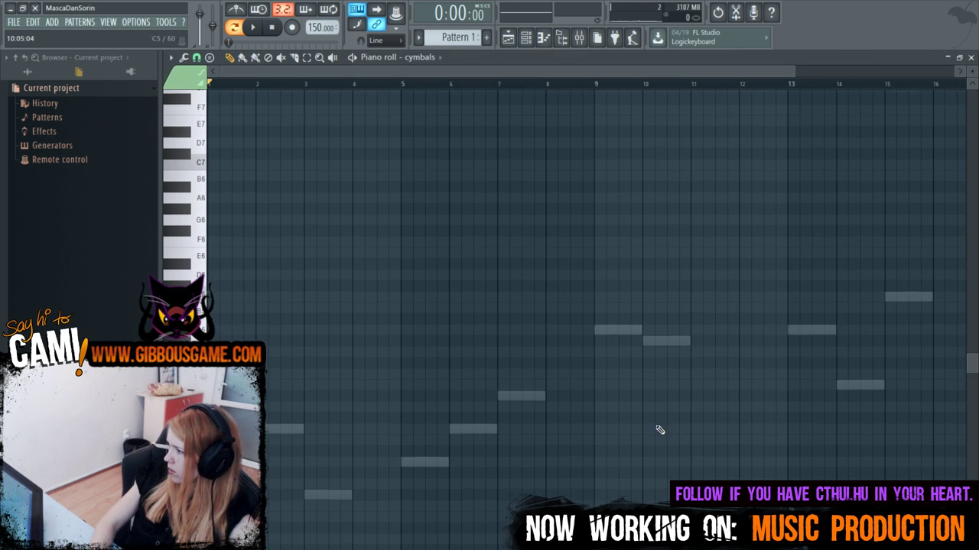
pyautogui.moveTo(526, 72); pyautogui.dragTo(542, 72)
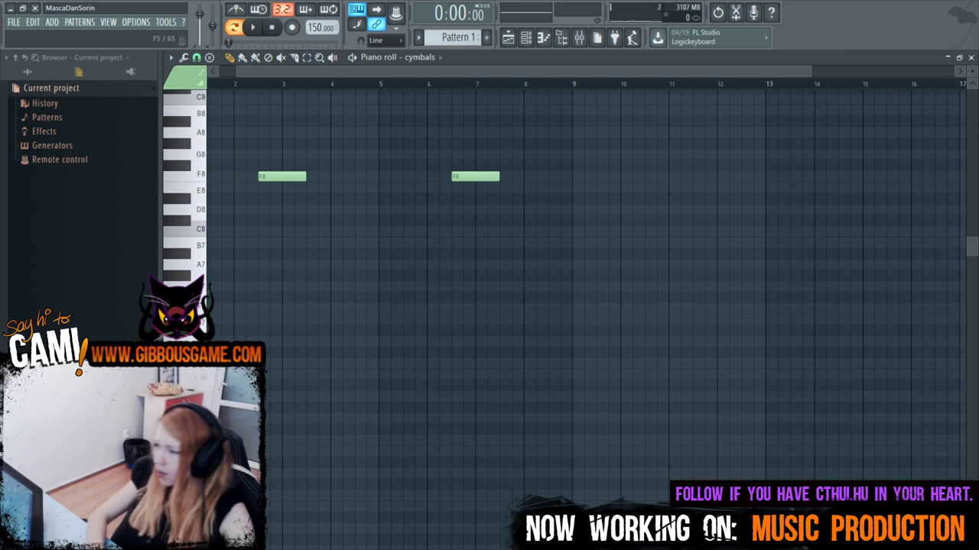
pyautogui.hscroll(-1, 306, 68)
pyautogui.click(242, 57)
# Switch to Pattern 2 with the cymbals piano roll in view.
pyautogui.press('F6')
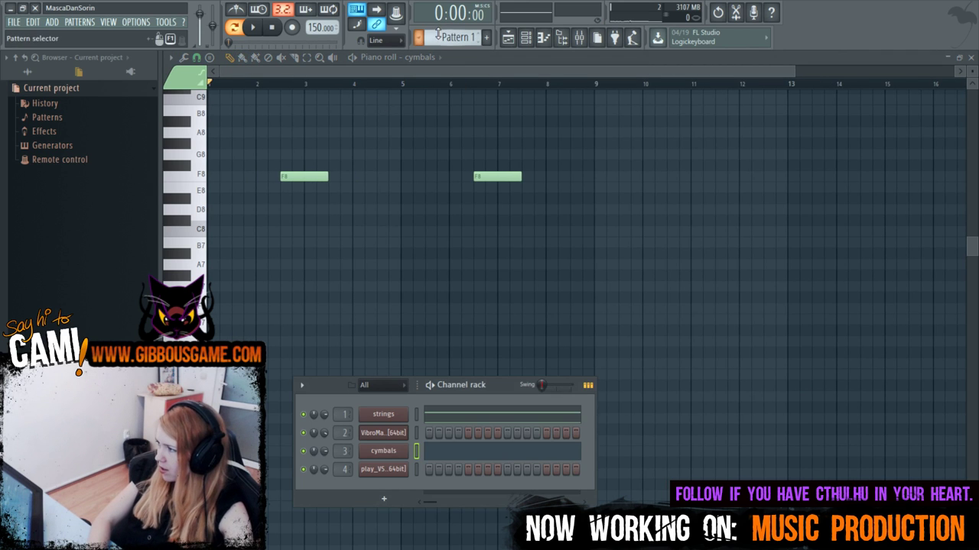
pyautogui.scroll(-1, 439, 35)
pyautogui.press('F6')
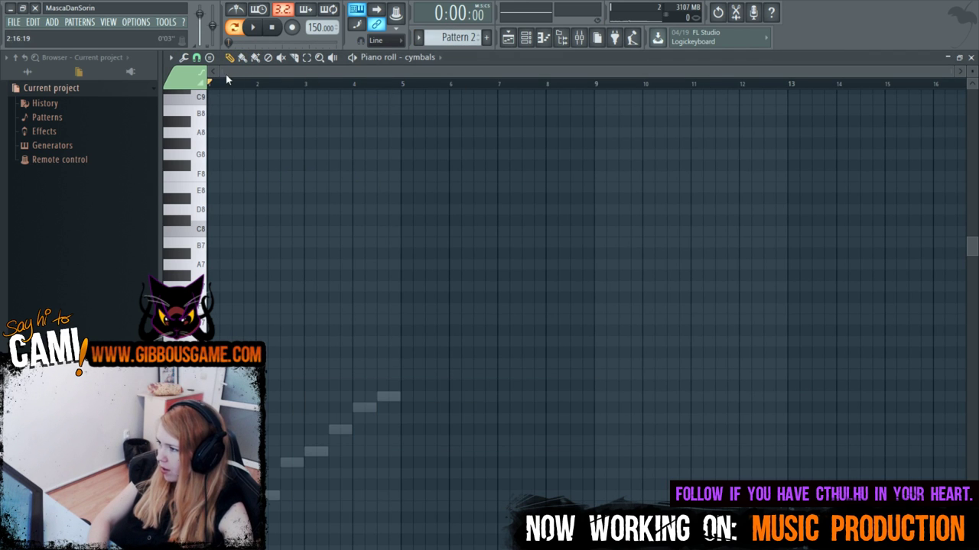
# Play Pattern 2 with the VibroMaster instrument window open and listen to its melody.
pyautogui.press('space')
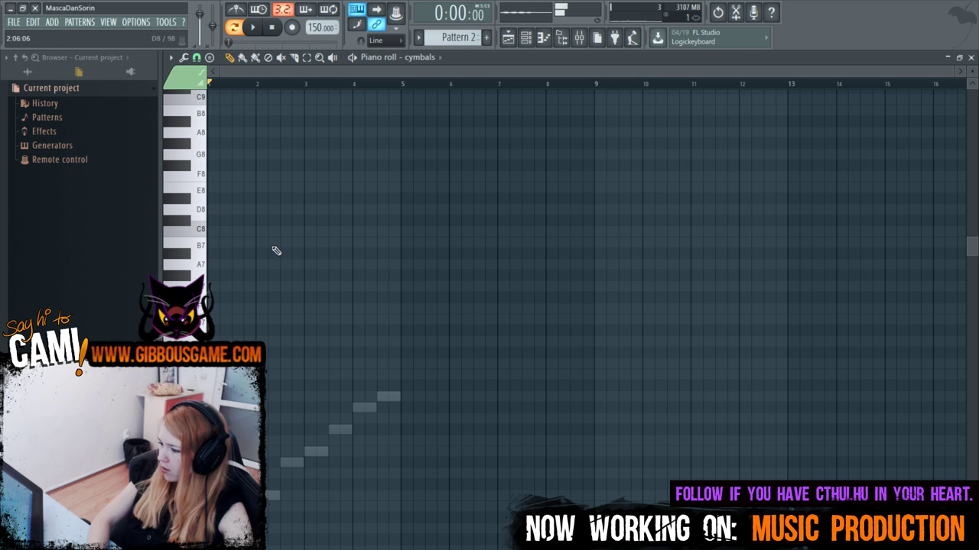
pyautogui.press('F6')
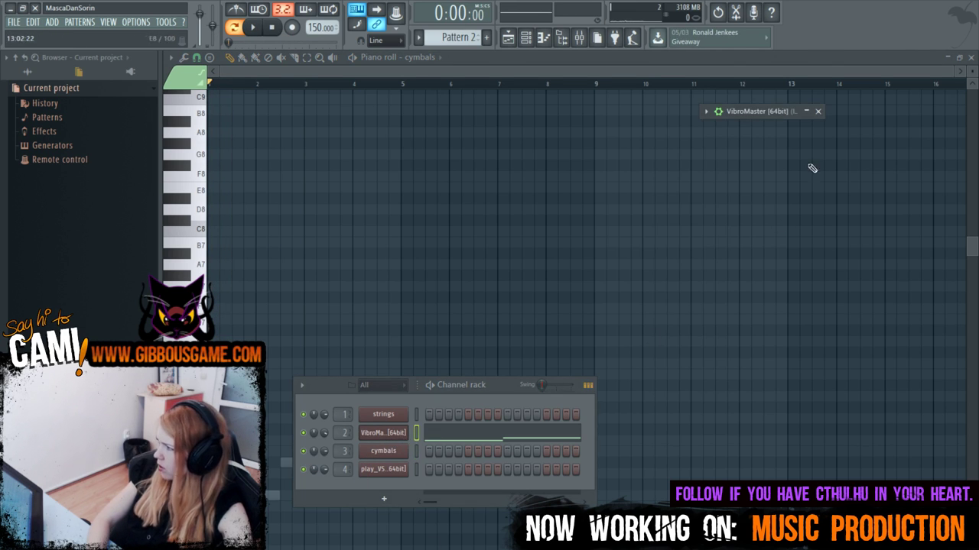
pyautogui.click(806, 111)
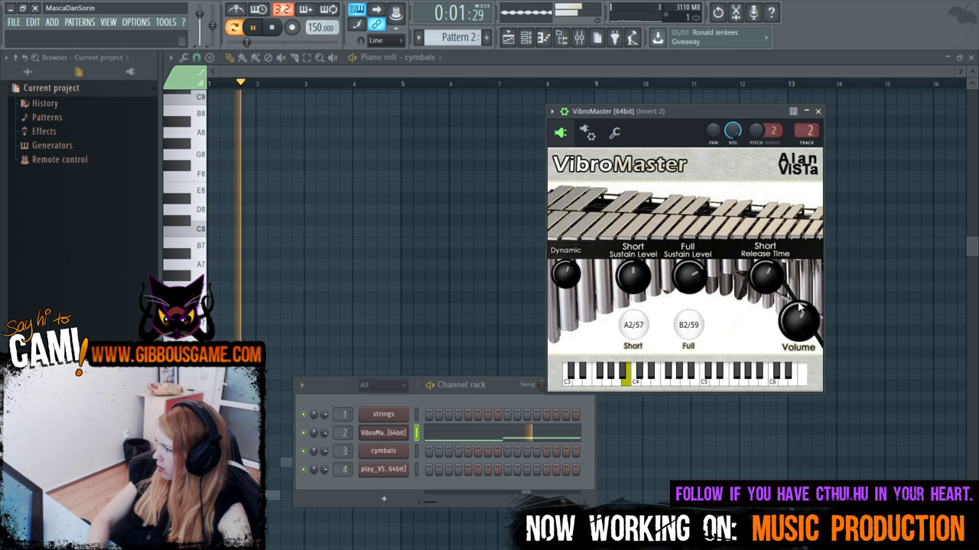
pyautogui.click(378, 74)
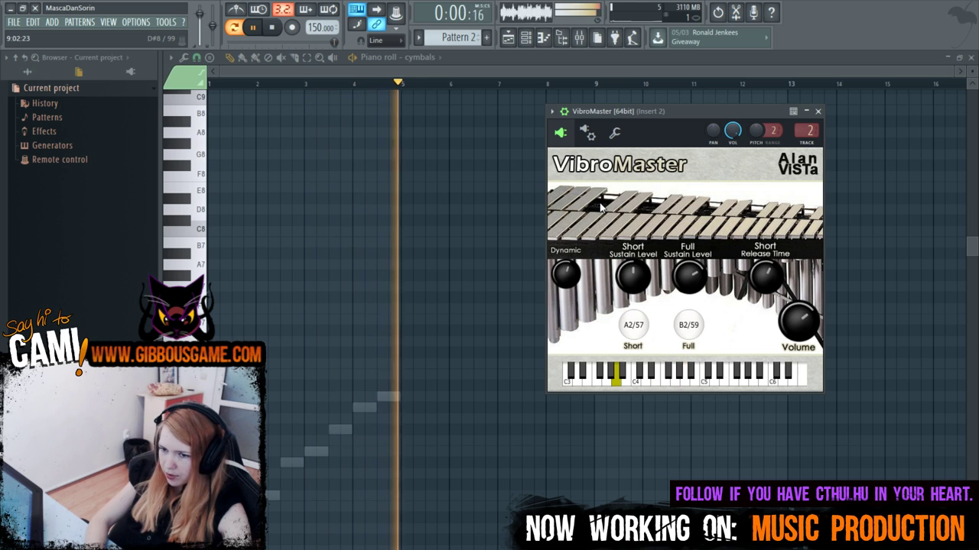
pyautogui.press('space')
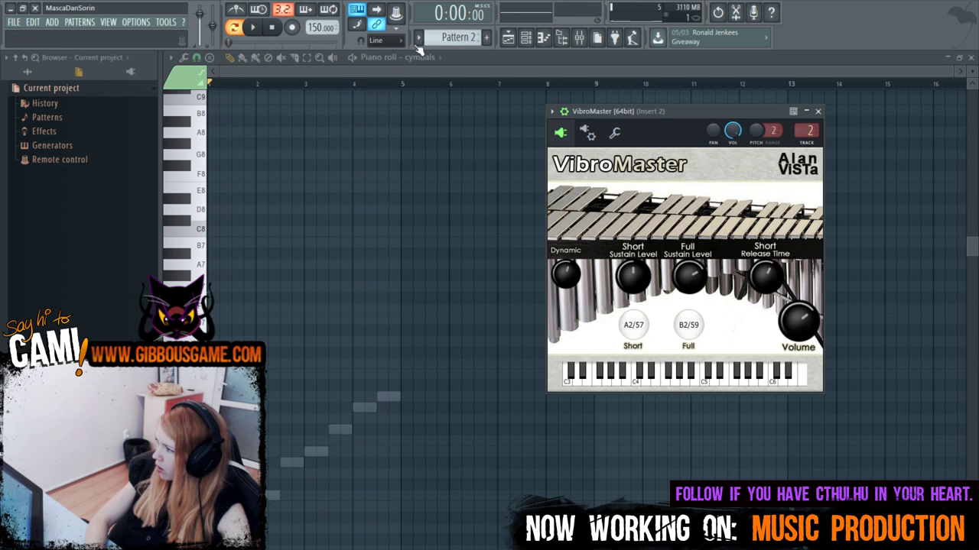
# Return to the cymbals notes of Pattern 1 and set the project tempo to 70 BPM.
pyautogui.scroll(1, 458, 37)
pyautogui.click(492, 63)
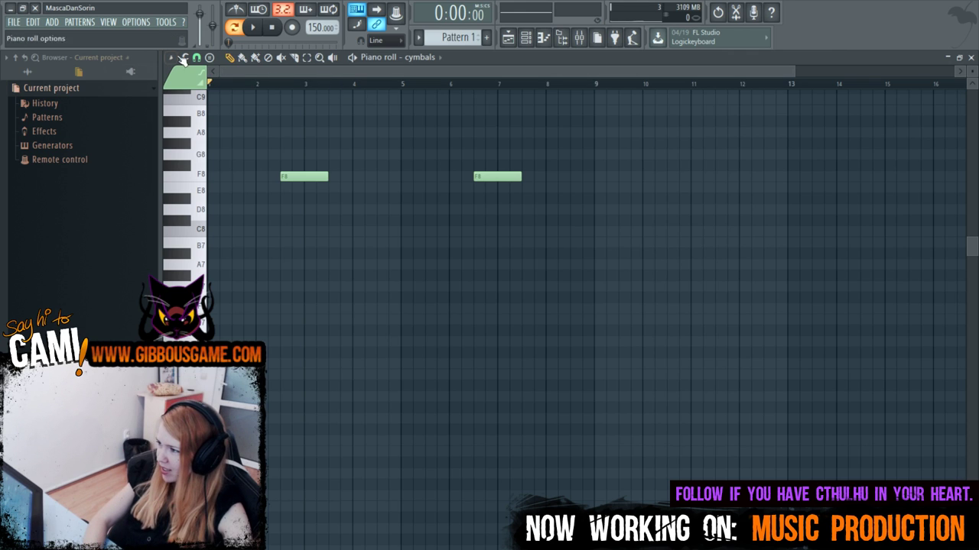
pyautogui.moveTo(321, 27); pyautogui.dragTo(321, 54)
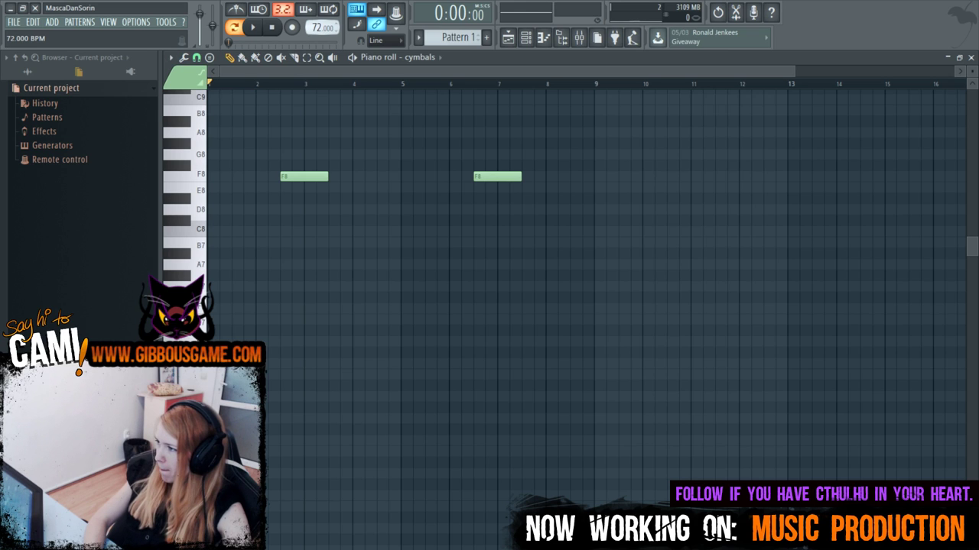
pyautogui.moveTo(321, 28); pyautogui.dragTo(321, 28)
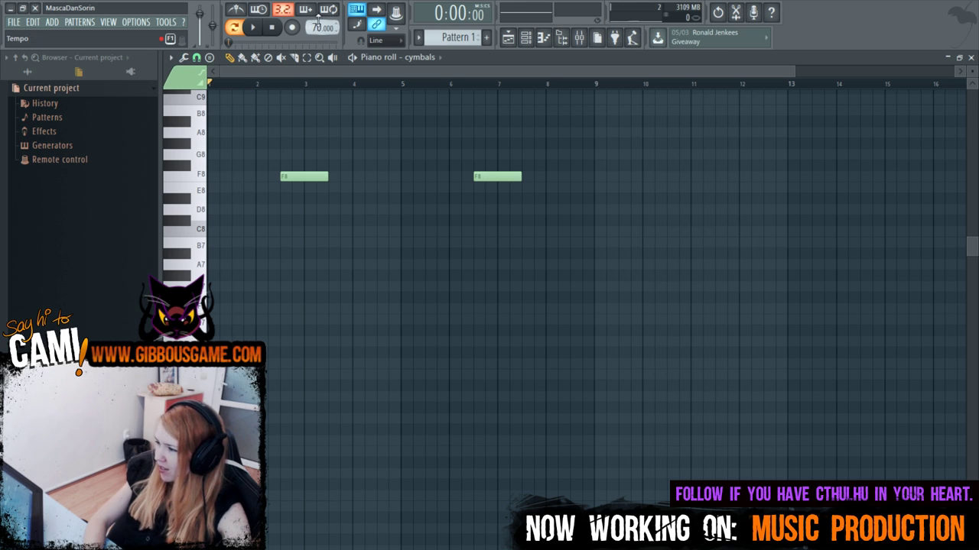
pyautogui.click(308, 59)
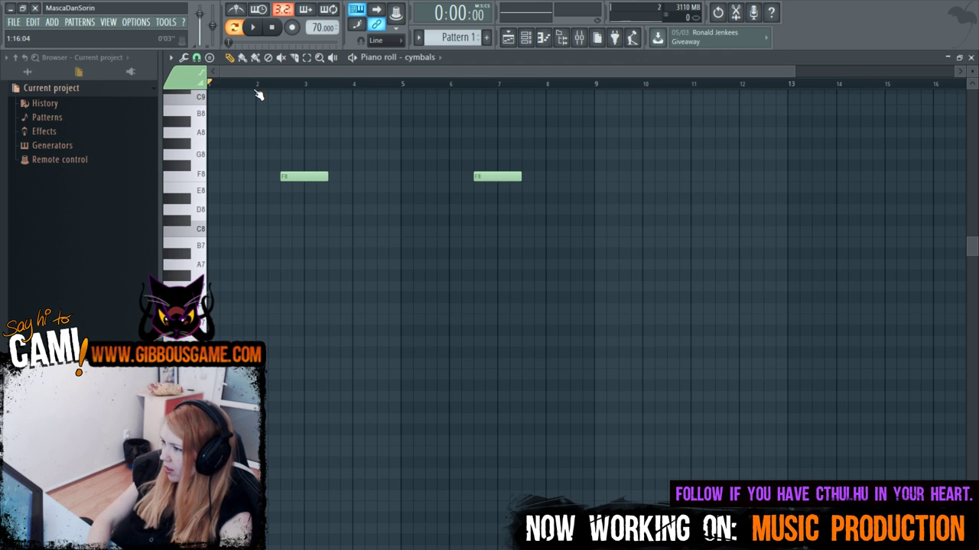
# Play Pattern 1, adjust the fourth channel's volume and check which EastWest instrument that channel has loaded.
pyautogui.press('space')
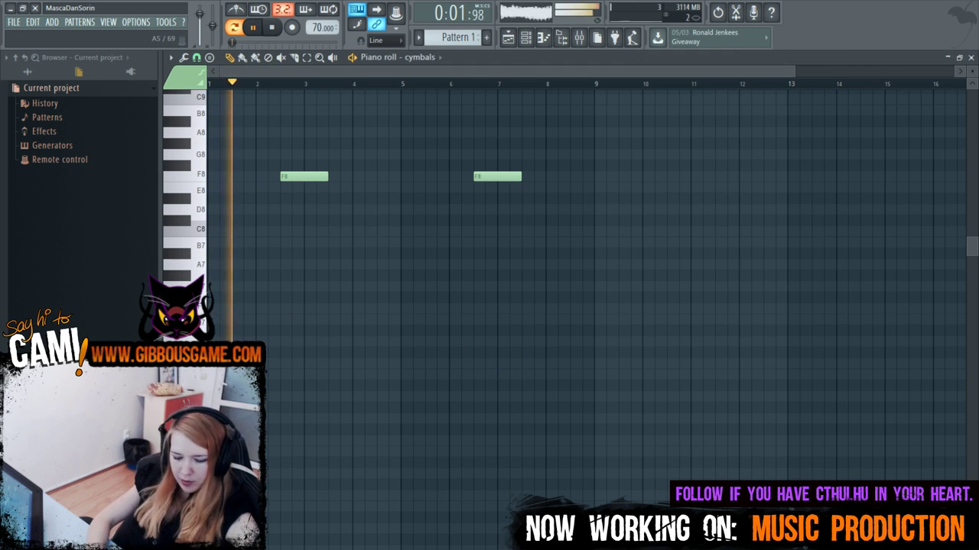
pyautogui.press('F6')
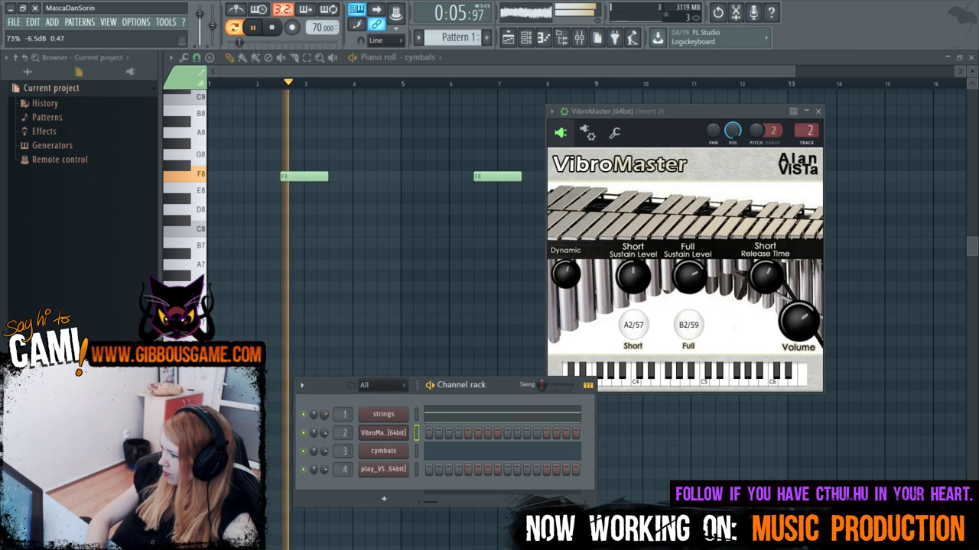
pyautogui.moveTo(322, 471); pyautogui.dragTo(323, 478)
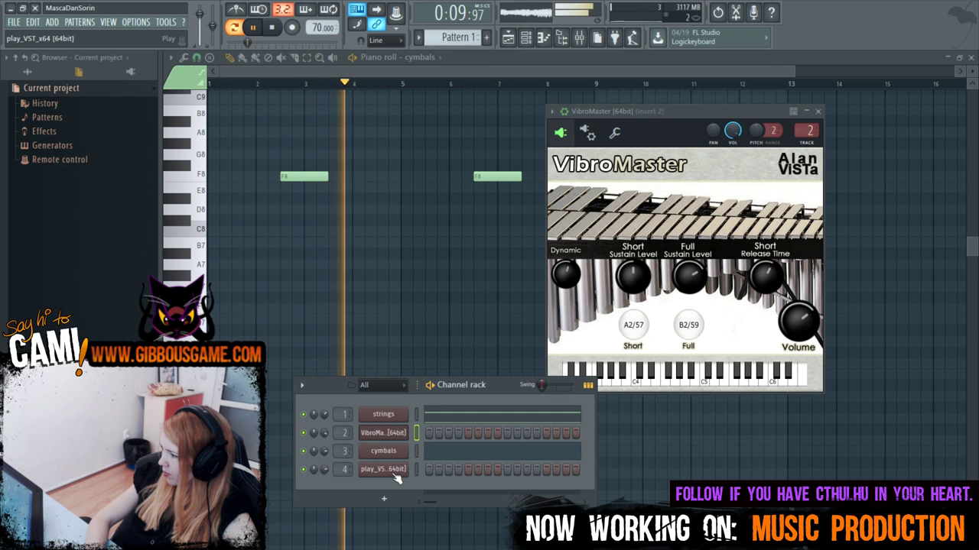
pyautogui.click(397, 469)
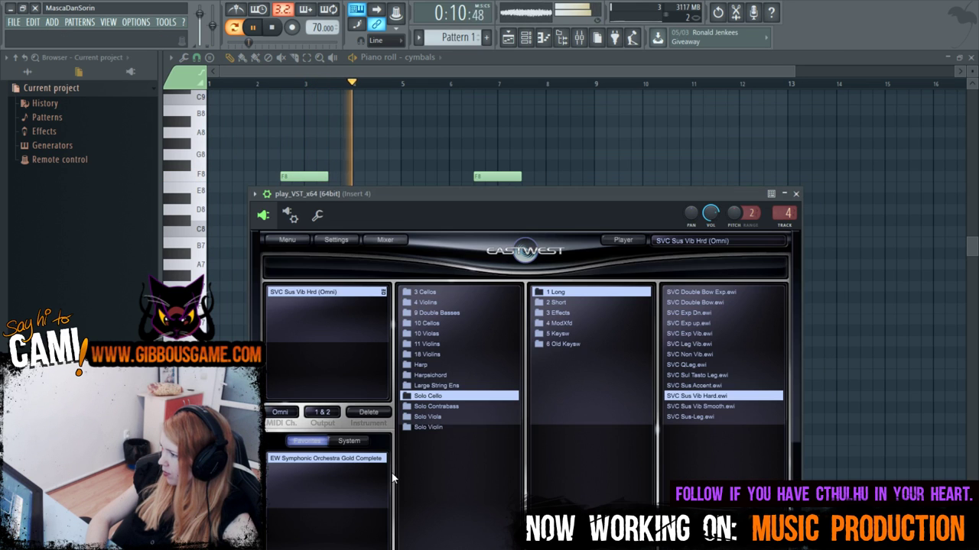
pyautogui.click(795, 194)
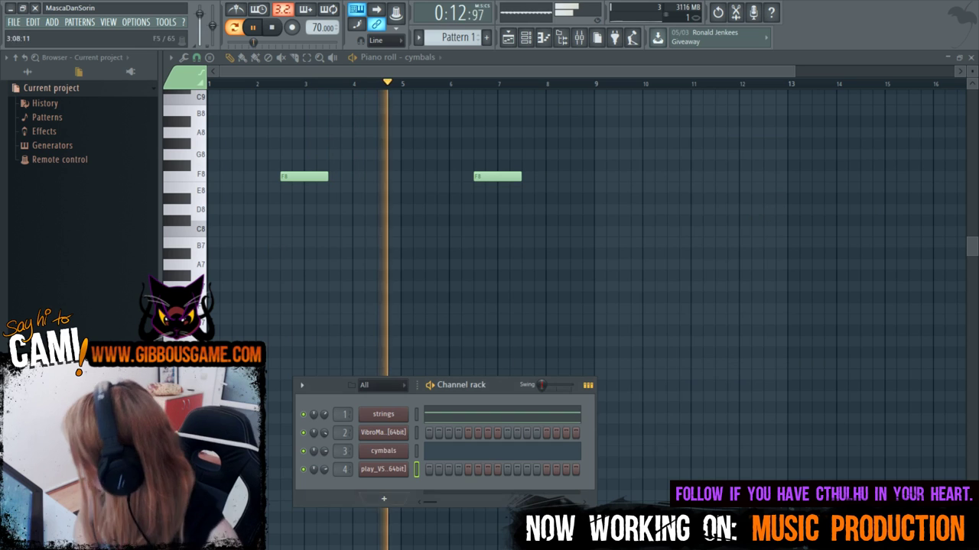
# Rename the fourth channel, which holds the EastWest solo cello, as "cello".
pyautogui.rightClick(385, 470)
pyautogui.click(451, 485)
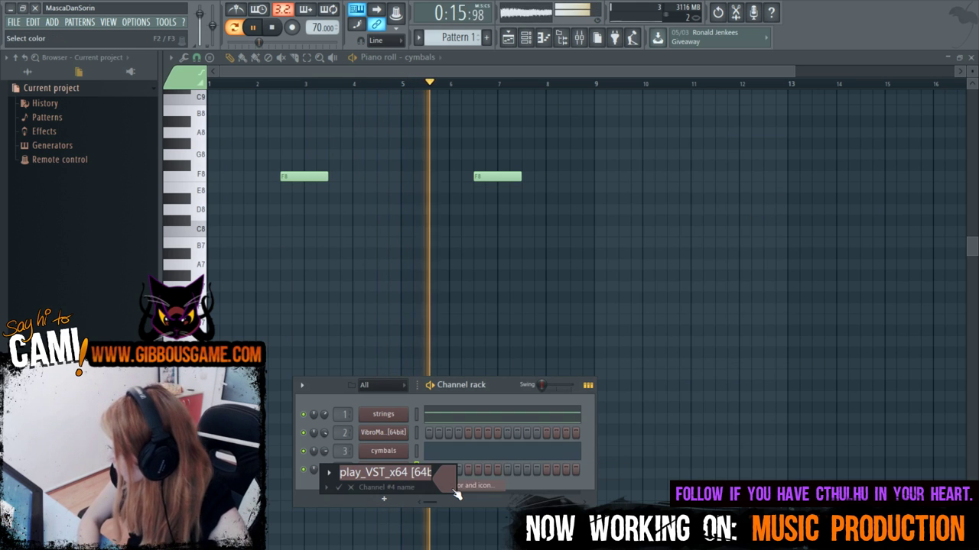
pyautogui.write('CELLO')
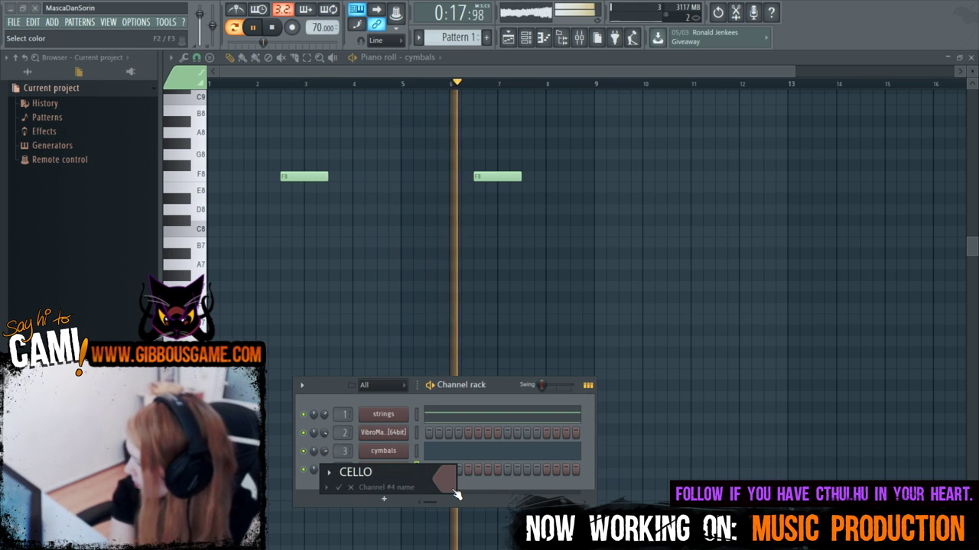
pyautogui.press('BackSpace')
pyautogui.press('BackSpace')
pyautogui.press('BackSpace')
pyautogui.press('BackSpace')
pyautogui.press('BackSpace')
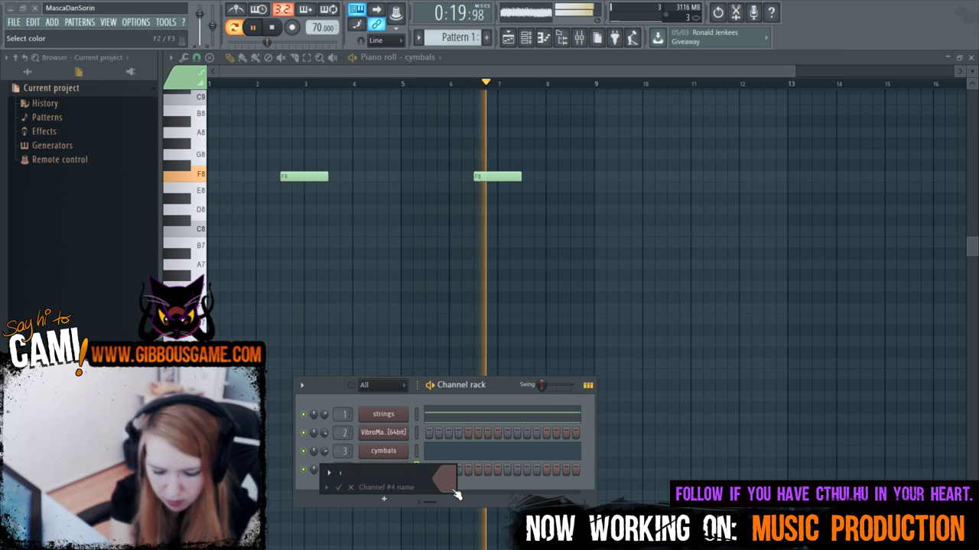
pyautogui.write('cello')
pyautogui.press('Return')
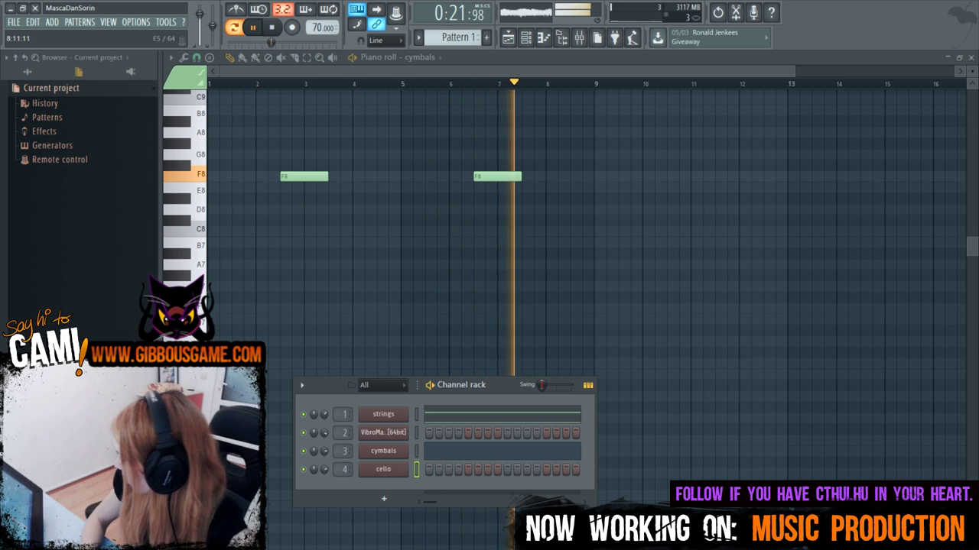
# Add a one-bar B5 note at bar 9 in the cymbals piano roll and stop the playback.
pyautogui.press('F5')
pyautogui.click(461, 451)
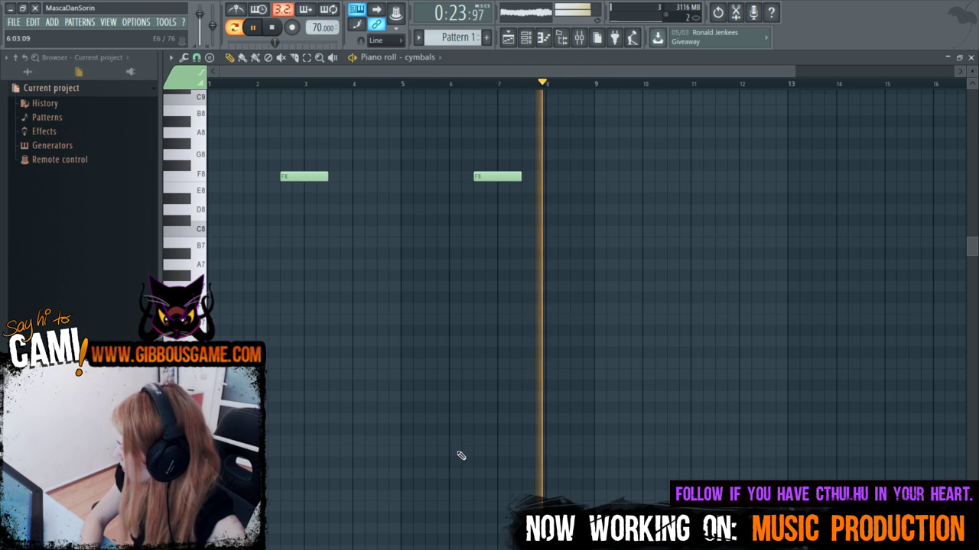
pyautogui.moveTo(354, 71); pyautogui.dragTo(463, 116)
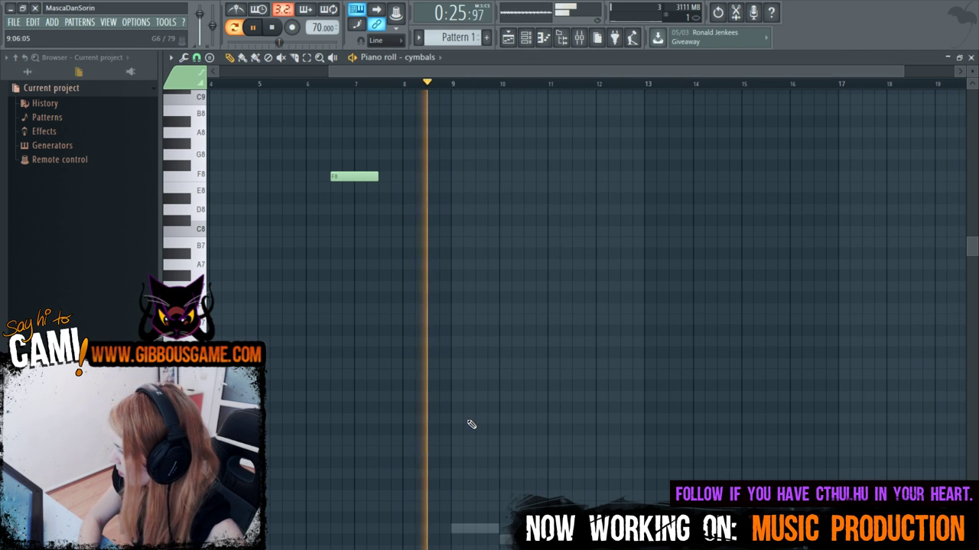
pyautogui.moveTo(452, 405); pyautogui.dragTo(487, 515)
pyautogui.press('space')
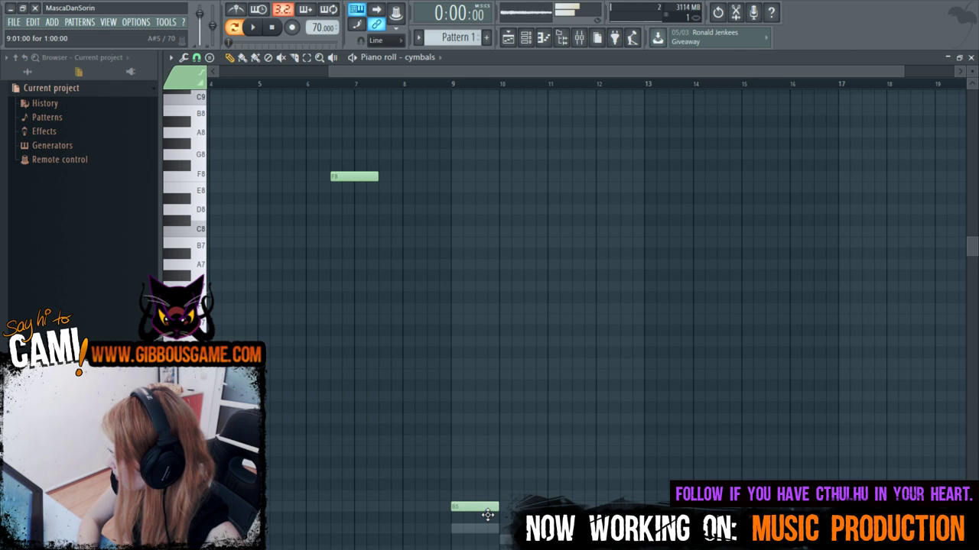
# Play Pattern 1 from bar 9 and add a four-bar G7 cymbals note at bar 17.
pyautogui.click(450, 83)
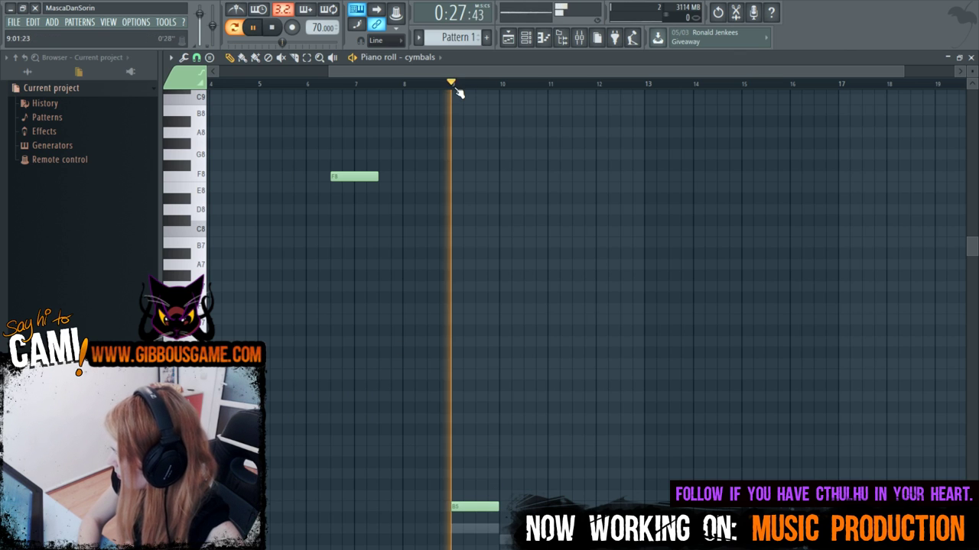
pyautogui.scroll(-6, 533, 492)
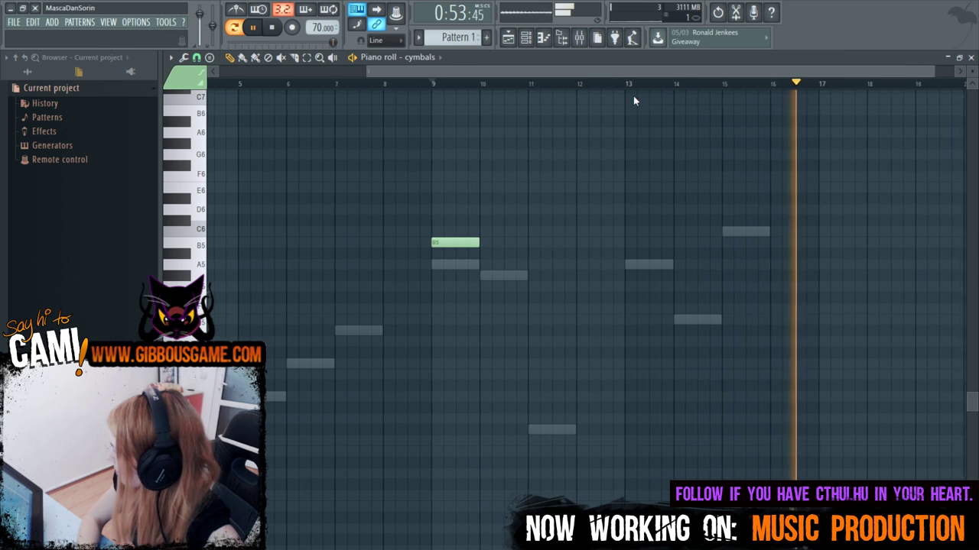
pyautogui.press('space')
pyautogui.click(601, 430)
pyautogui.moveTo(599, 433); pyautogui.dragTo(795, 222)
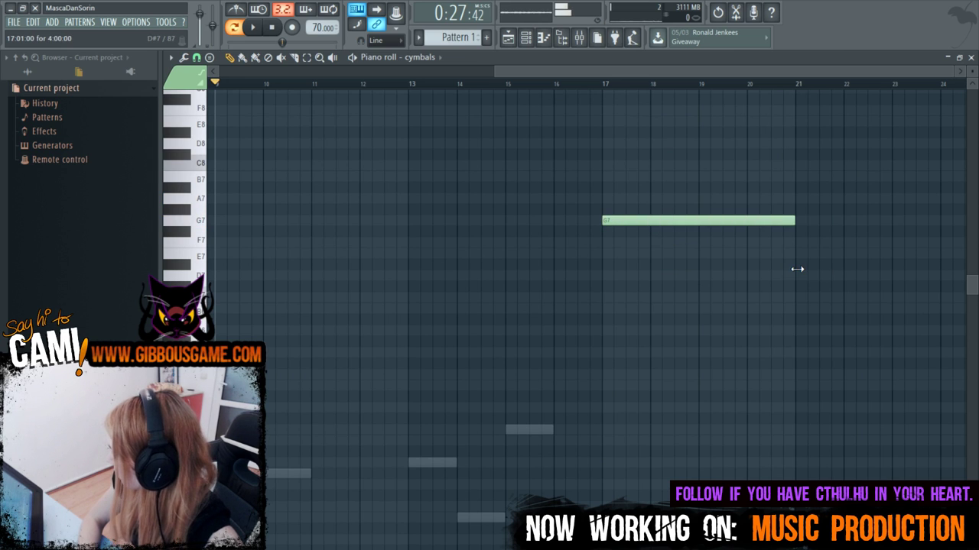
pyautogui.press('space')
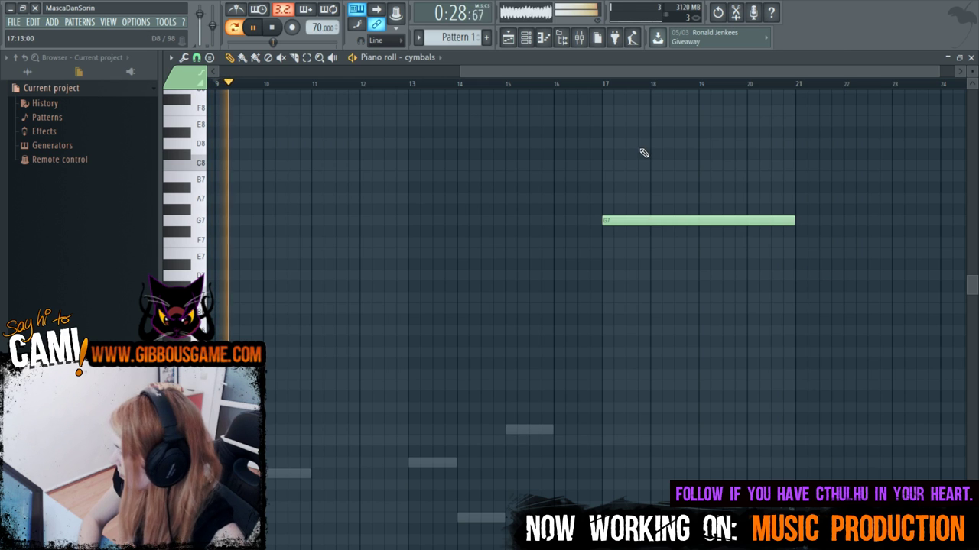
# Add another EastWest Play channel and load the Glock instrument from the Gold Perc Metals folder.
pyautogui.press('F6')
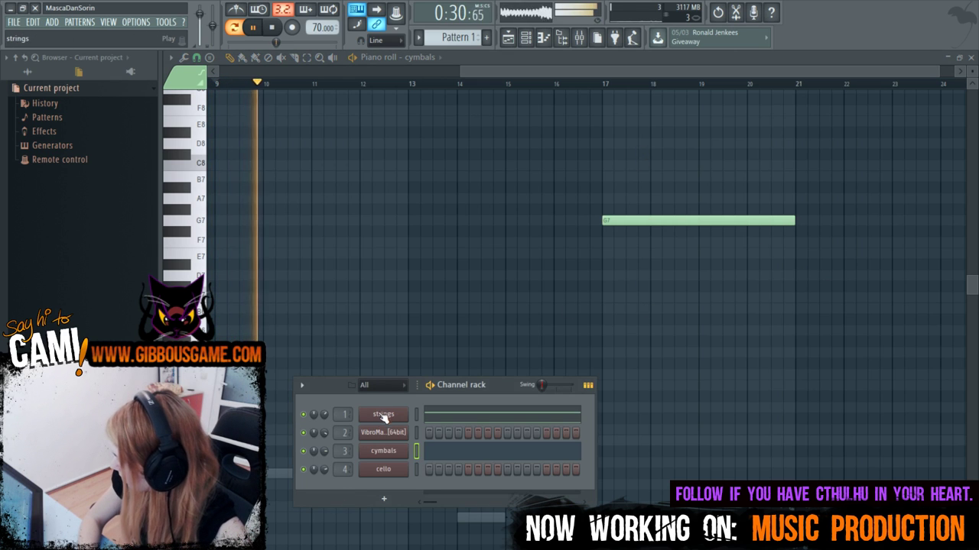
pyautogui.click(53, 25)
pyautogui.click(76, 74)
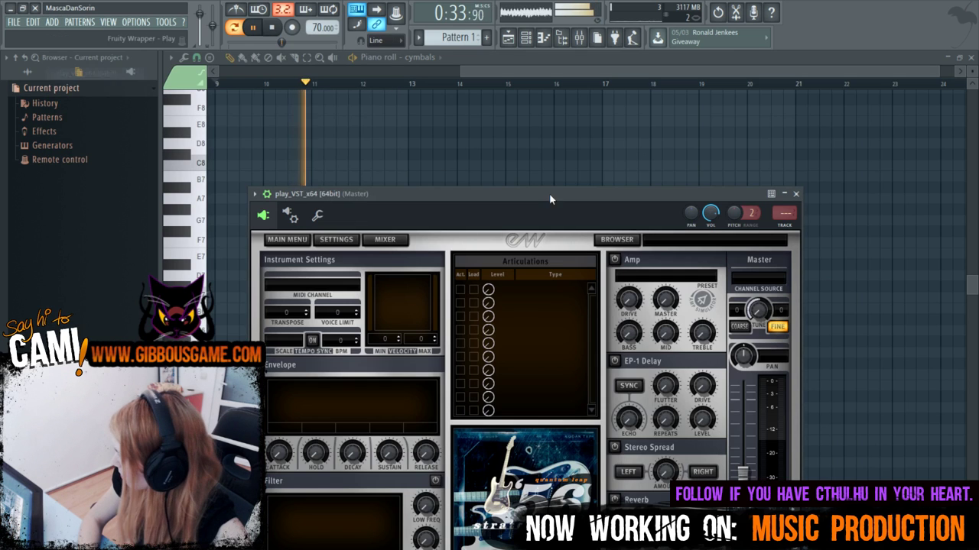
pyautogui.click(616, 239)
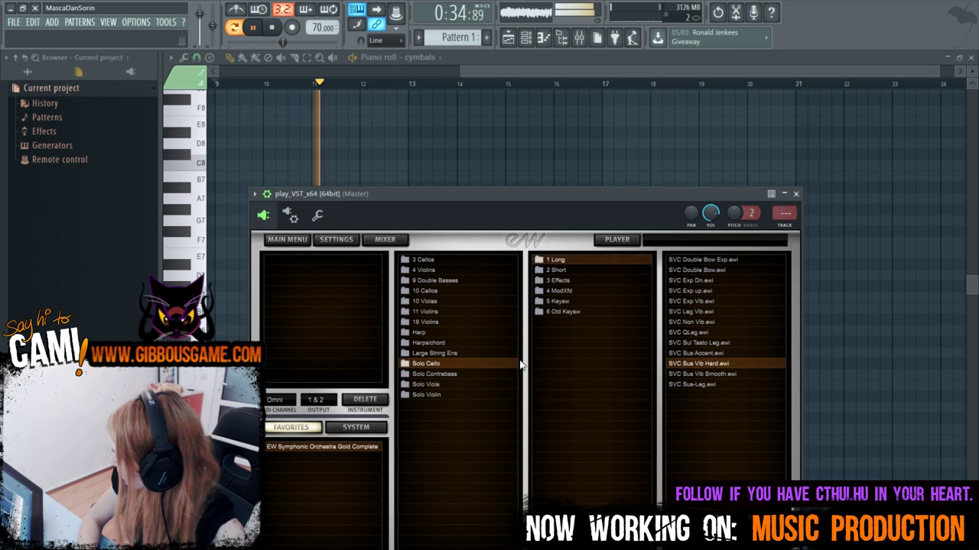
pyautogui.click(360, 447)
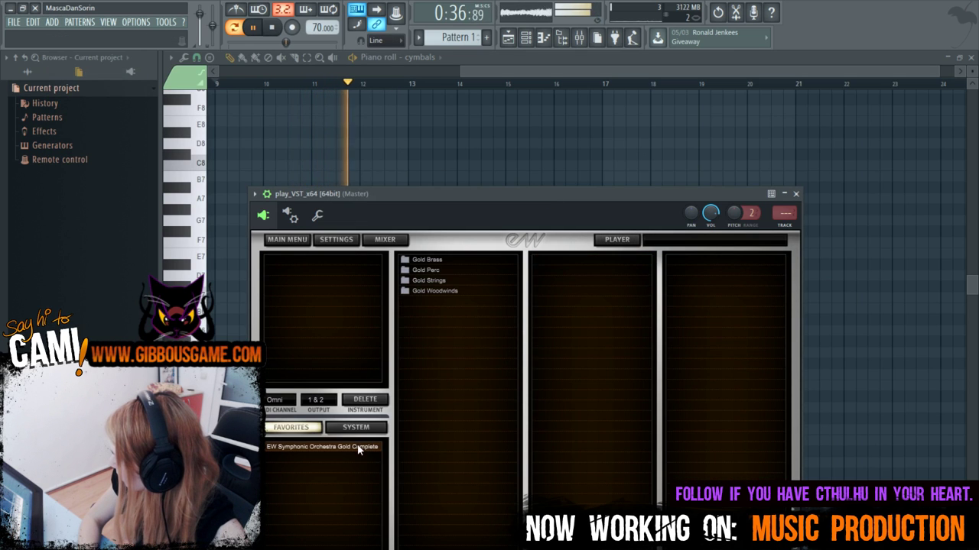
pyautogui.click(430, 270)
pyautogui.click(552, 280)
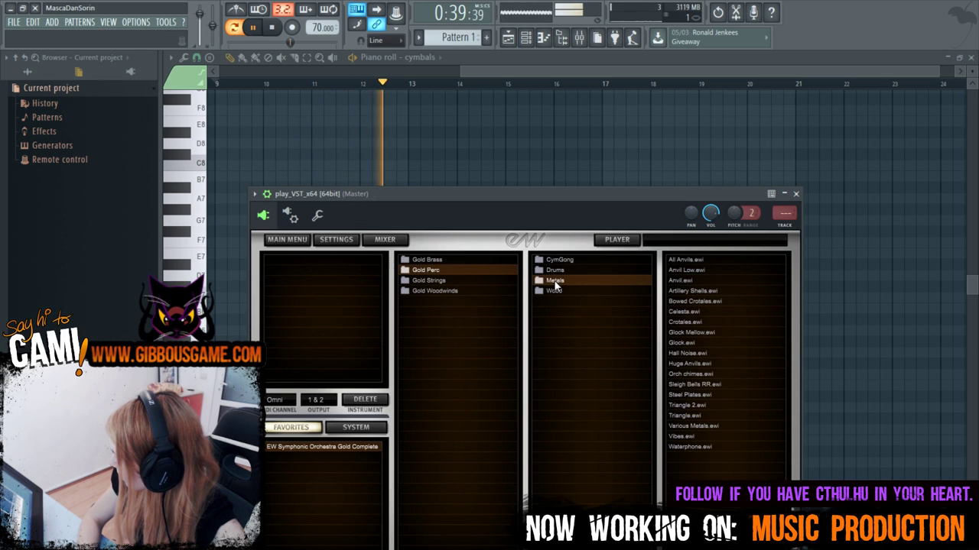
pyautogui.doubleClick(677, 343)
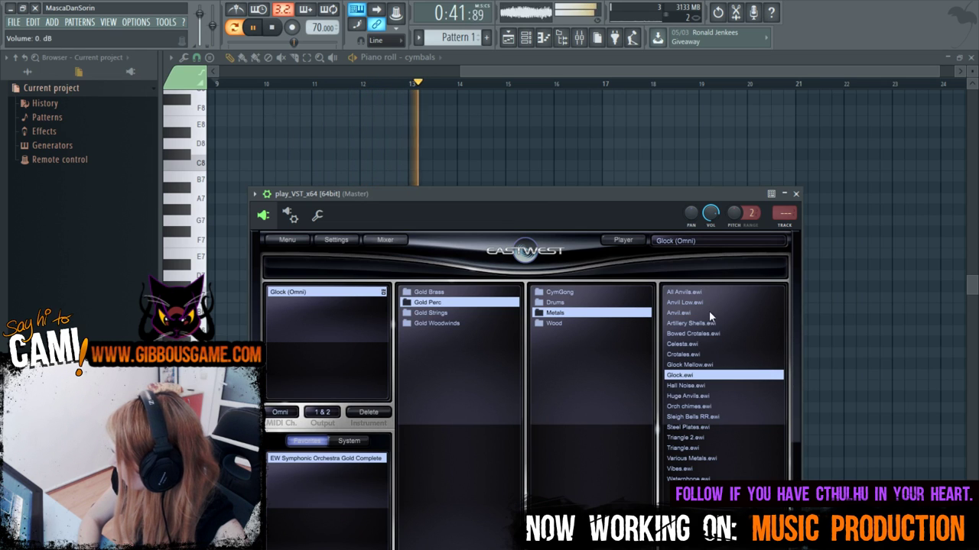
pyautogui.click(795, 194)
# Open the glockenspiel channel's piano roll, look over its upper octaves and stop the playback.
pyautogui.rightClick(401, 490)
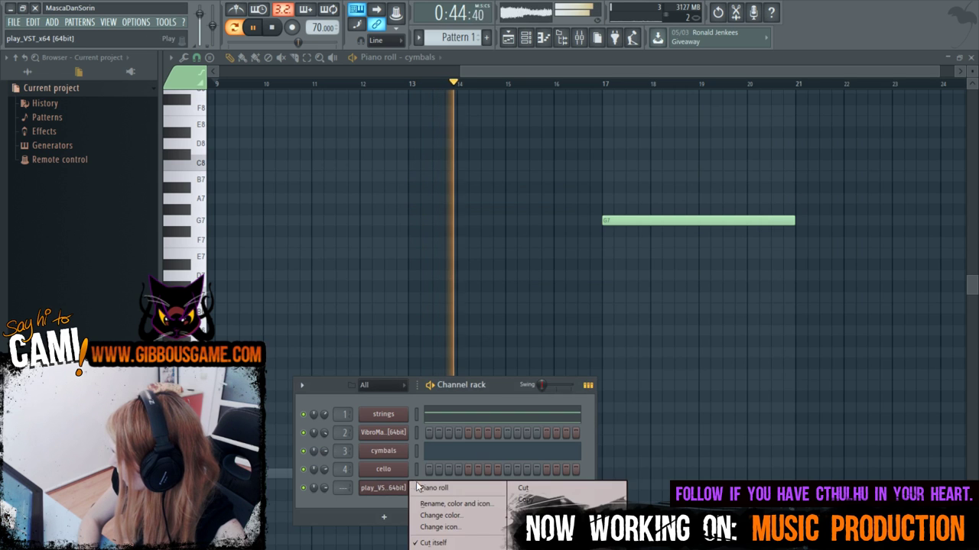
pyautogui.click(419, 487)
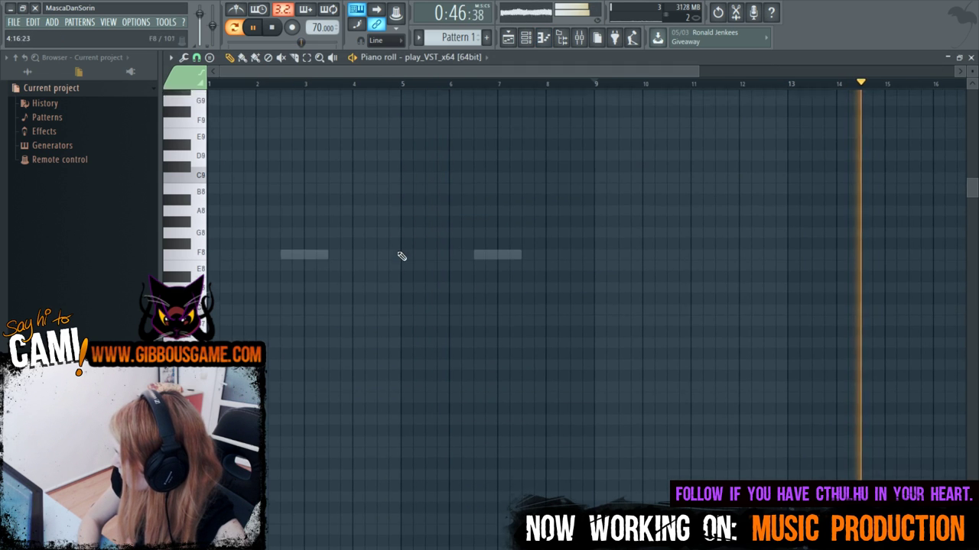
pyautogui.scroll(5, 382, 255)
pyautogui.scroll(-4, 304, 357)
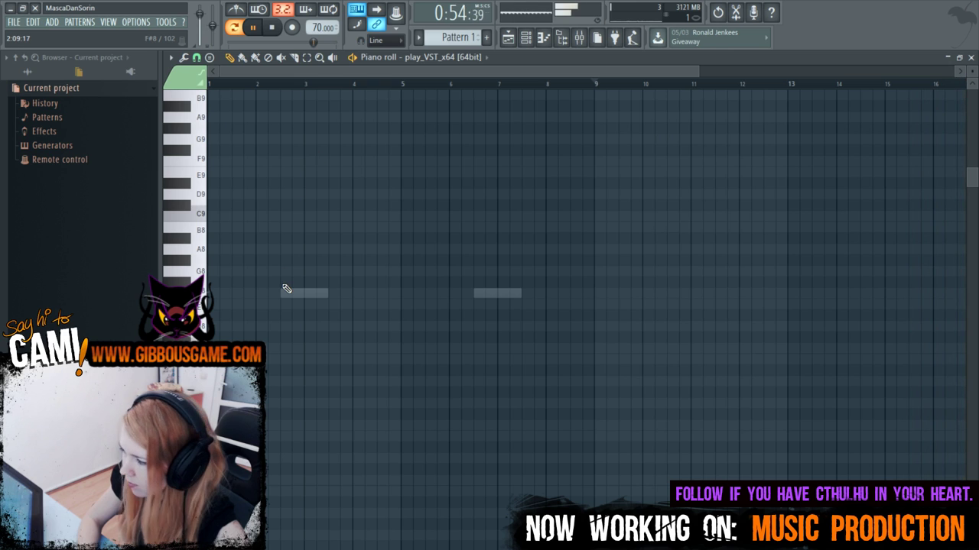
pyautogui.press('space')
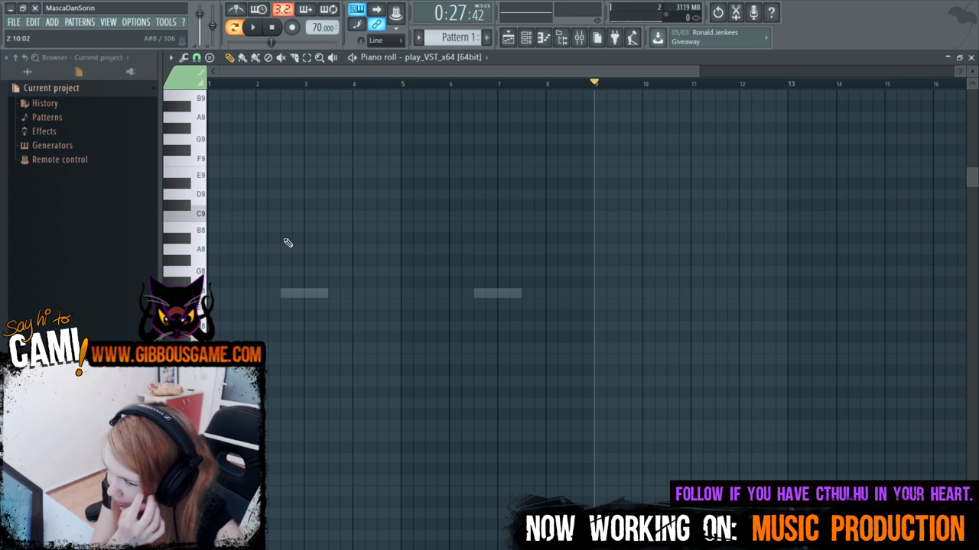
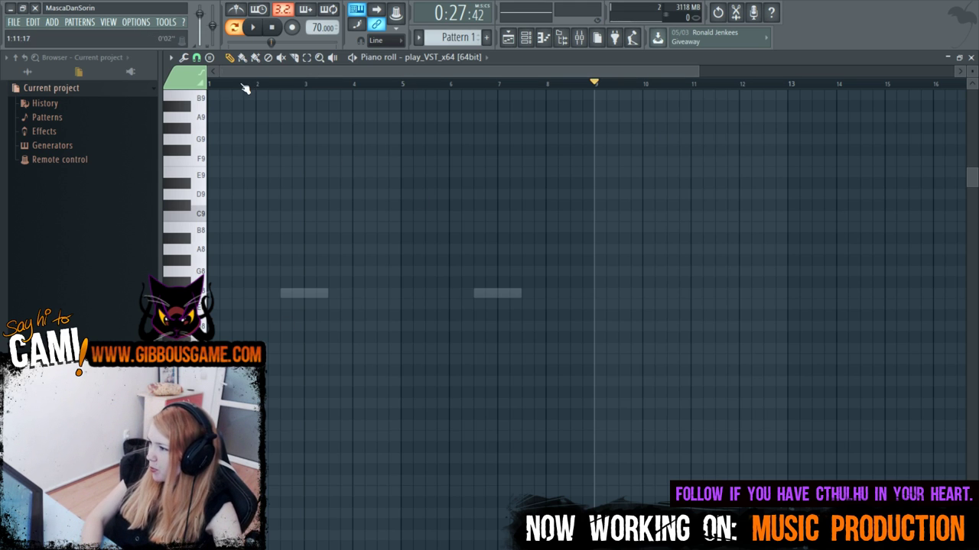
# Rename the new play_VST_x64 channel as glock and close the channel rack.
pyautogui.press('space')
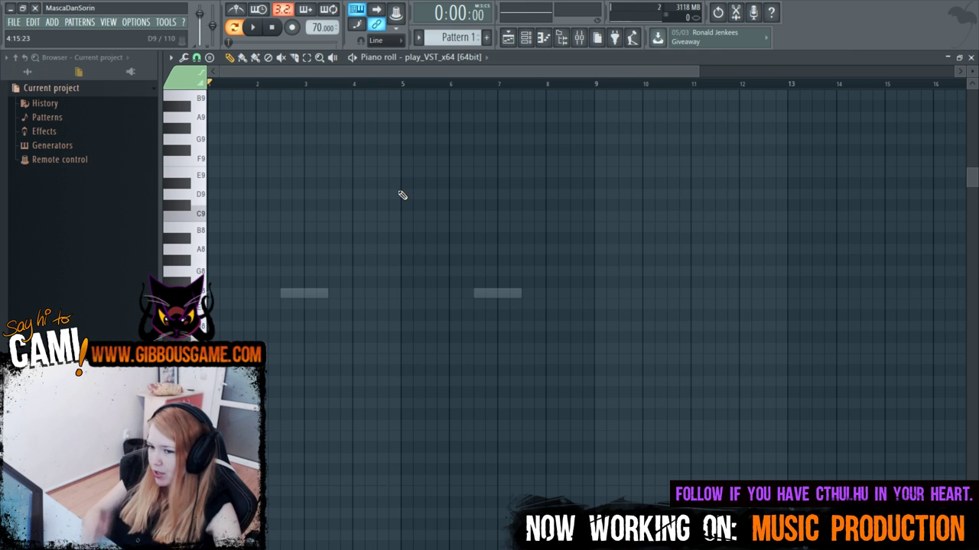
pyautogui.press('F6')
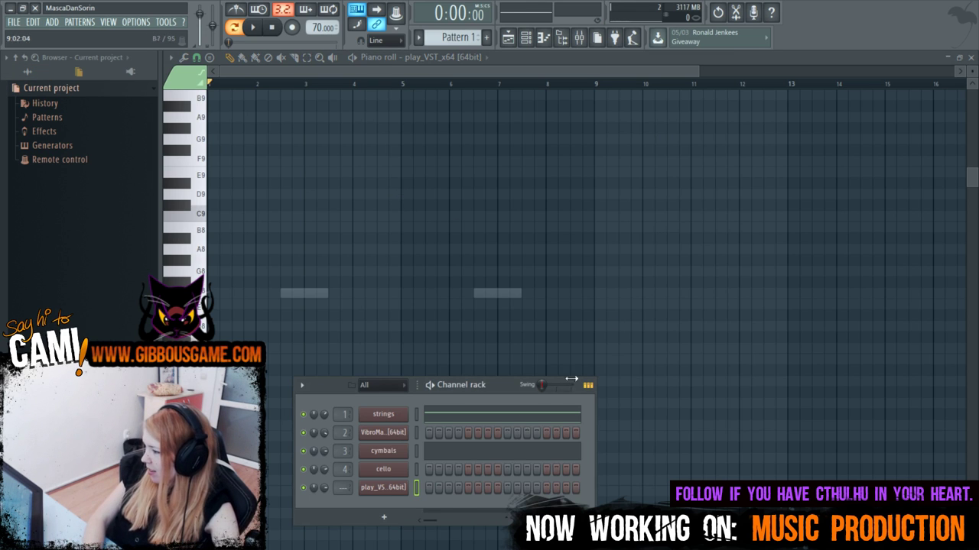
pyautogui.rightClick(389, 493)
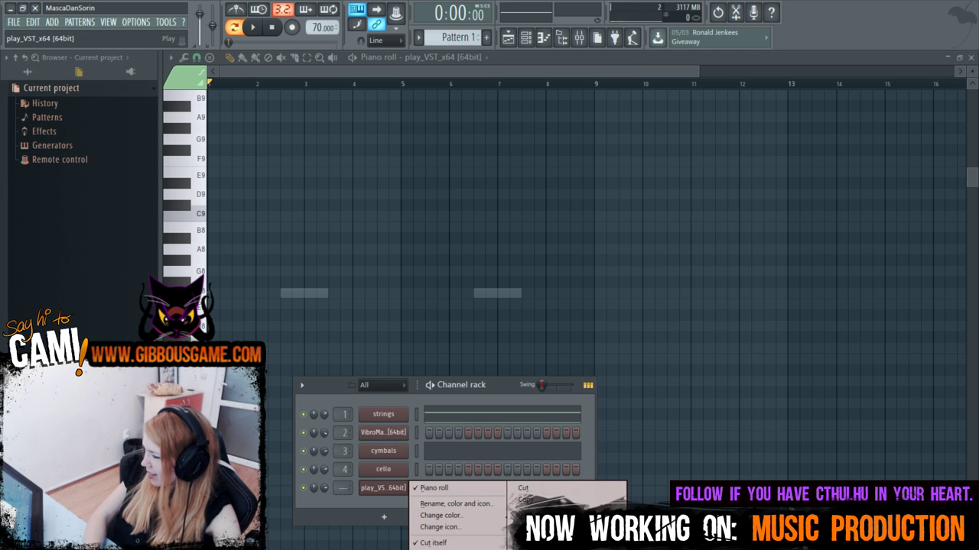
pyautogui.moveTo(459, 547)
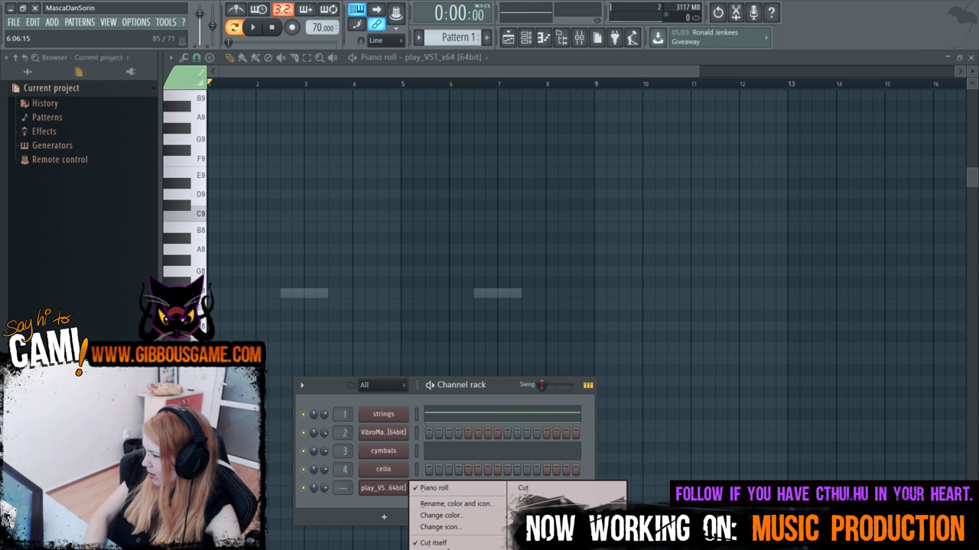
pyautogui.click(445, 504)
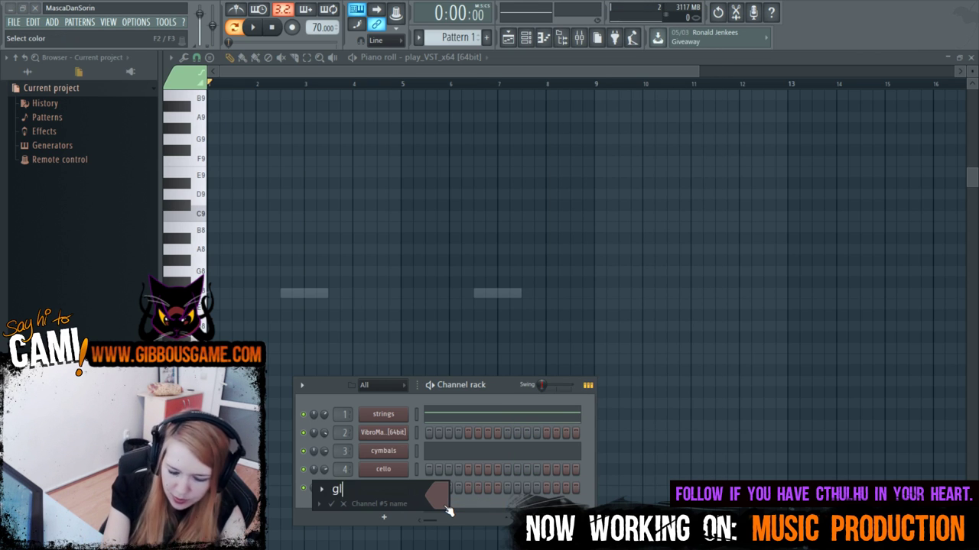
pyautogui.write('glock')
pyautogui.press('Return')
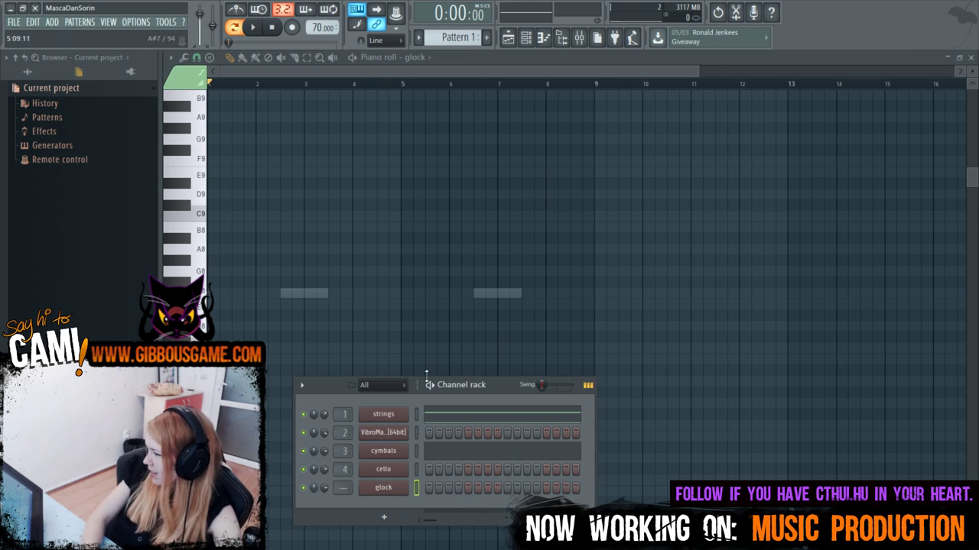
pyautogui.press('F6')
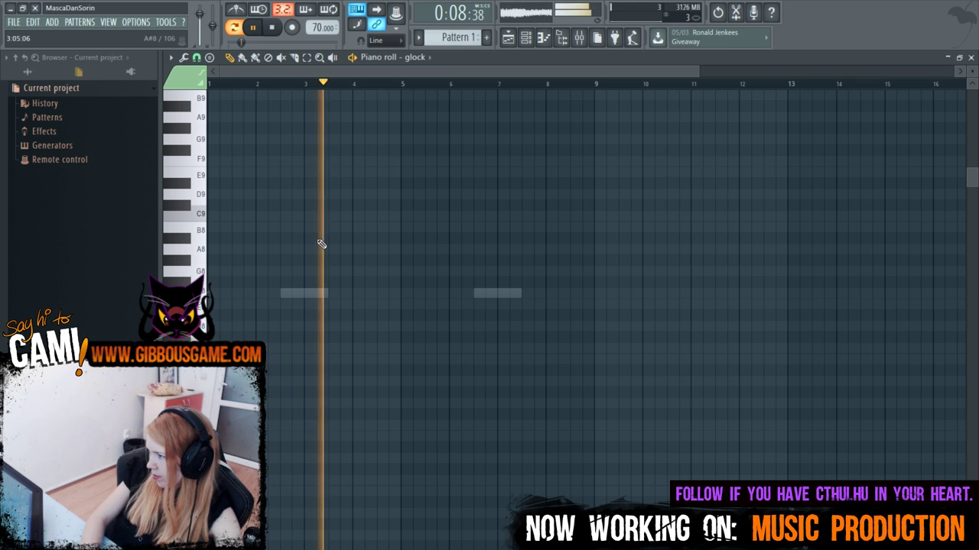
# Play Pattern 1 and add a descending run of short E7, D#7, C7 and A6 glock notes across bar 4.
pyautogui.press('space')
pyautogui.moveTo(355, 176)
pyautogui.mouseDown()
pyautogui.moveTo(343, 263)
pyautogui.moveTo(356, 461)
pyautogui.moveTo(356, 435)
pyautogui.mouseUp()
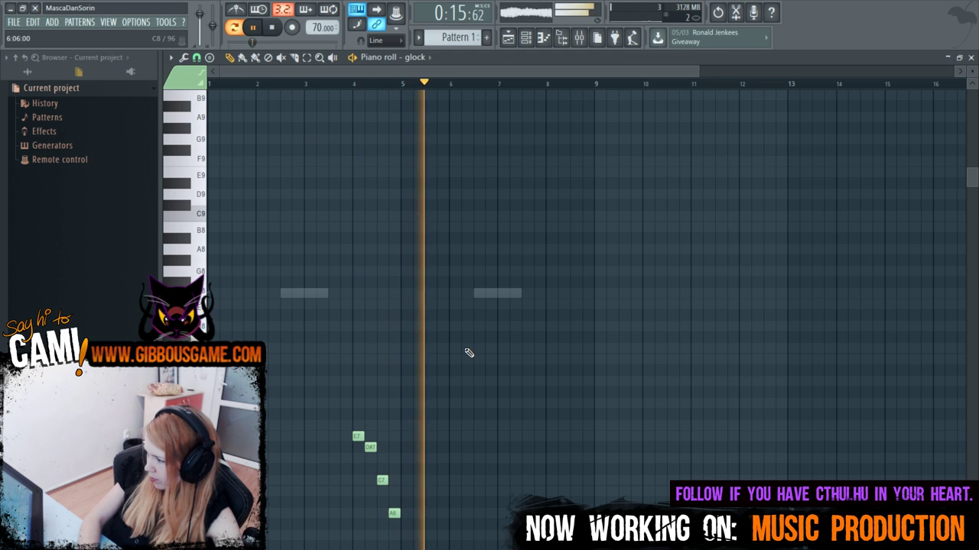
pyautogui.press('space')
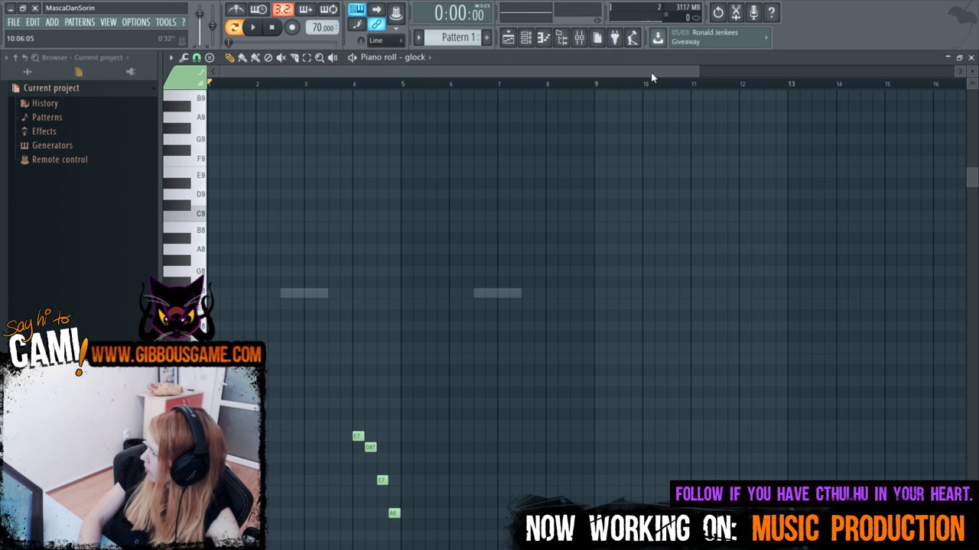
# Move the D#7 and C7 notes in bar 4 earlier so they overlap, remove the A6 note and audition the bar.
pyautogui.moveTo(704, 74); pyautogui.dragTo(420, 135)
pyautogui.click(346, 82)
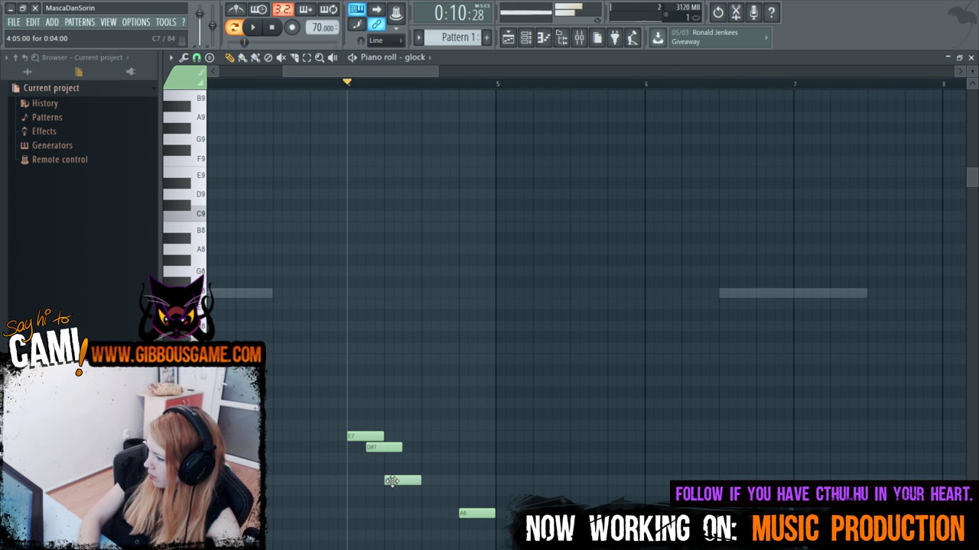
pyautogui.press('space')
pyautogui.press('space')
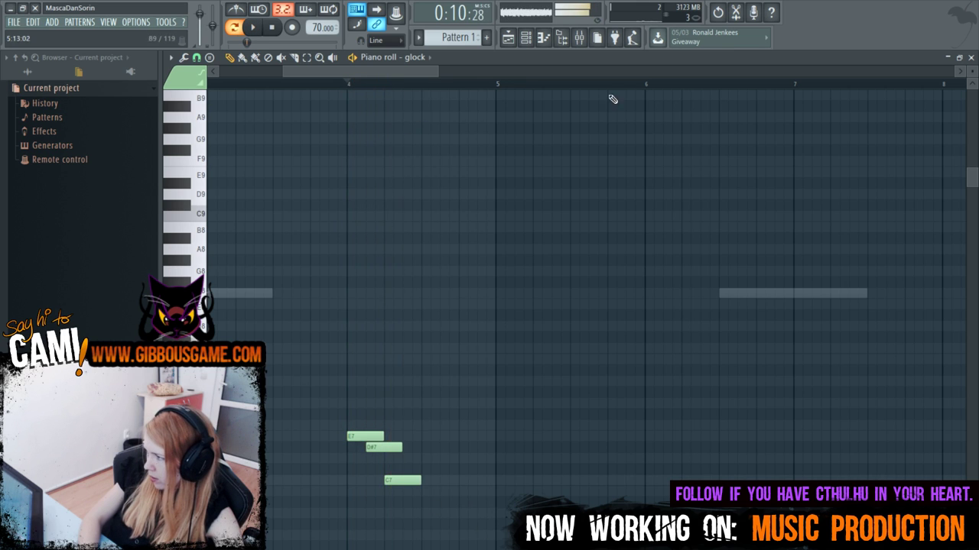
# Play Pattern 1 from the start and add overlapping ascending A6, C7 and D#7 glock notes at bar 8.
pyautogui.moveTo(411, 74); pyautogui.dragTo(245, 83)
pyautogui.press('space')
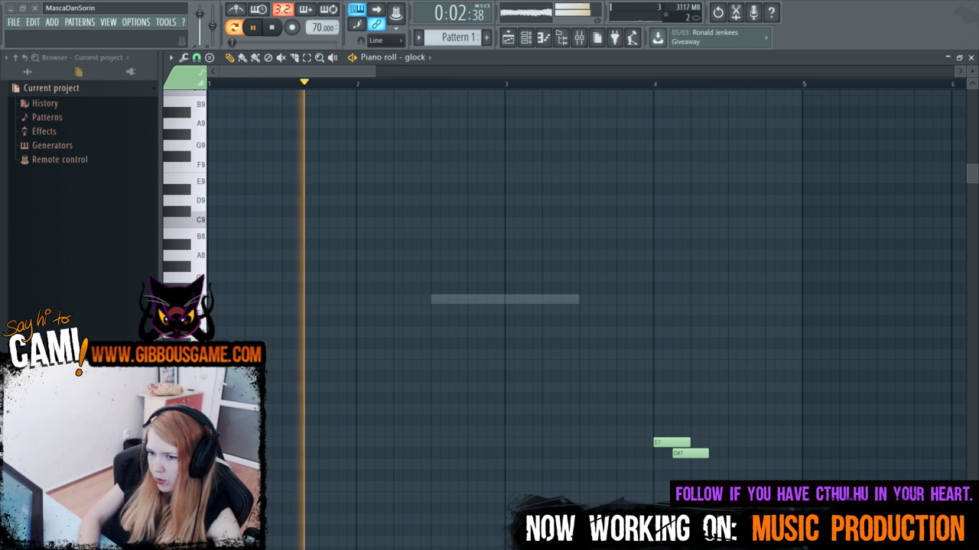
pyautogui.moveTo(296, 69); pyautogui.dragTo(347, 72)
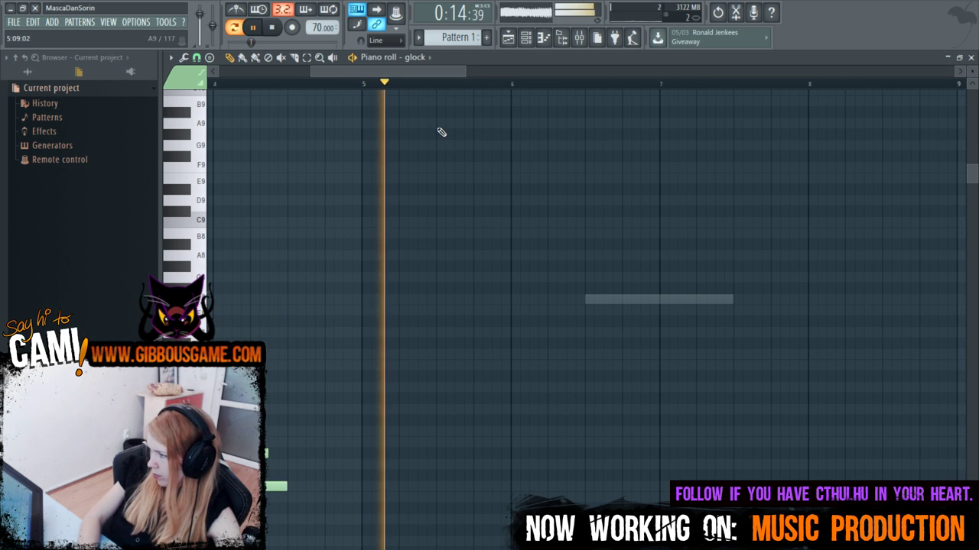
pyautogui.hscroll(3, 486, 98)
pyautogui.hscroll(-4, 450, 98)
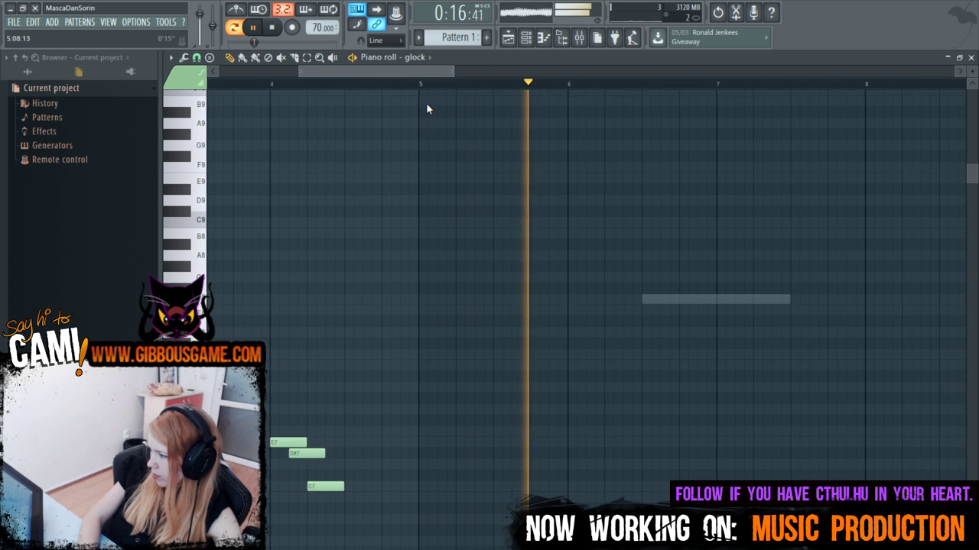
pyautogui.hscroll(5, 436, 115)
pyautogui.hscroll(-3, 454, 121)
pyautogui.hscroll(1, 435, 122)
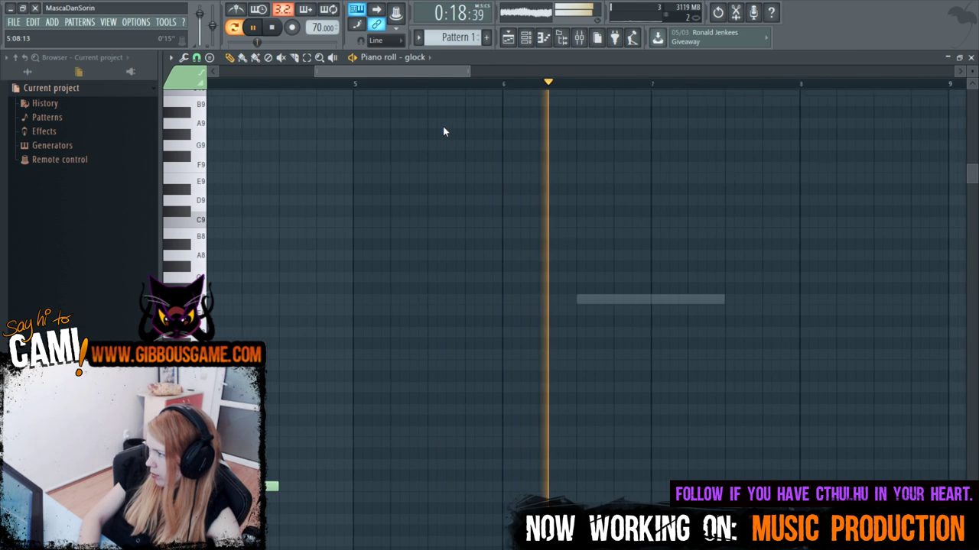
pyautogui.hscroll(3, 451, 129)
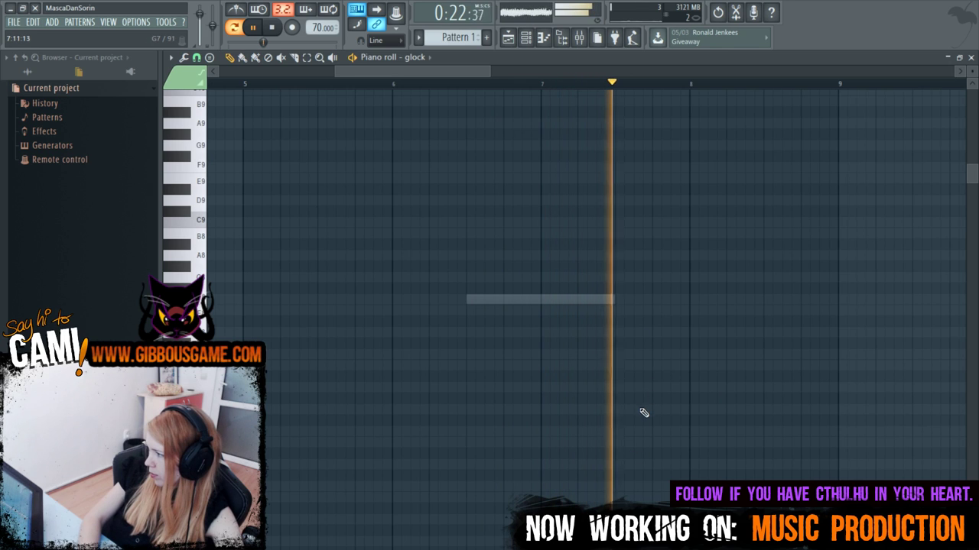
pyautogui.press('space')
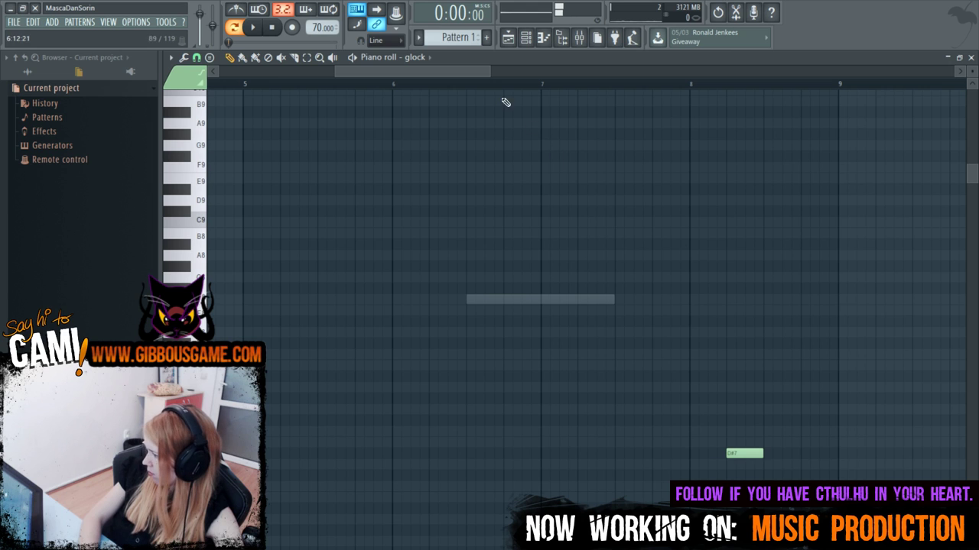
# Replay the pattern and add overlapping ascending A5, C6, D#6 and E6 glock notes at bar 12.
pyautogui.moveTo(475, 77); pyautogui.dragTo(411, 87)
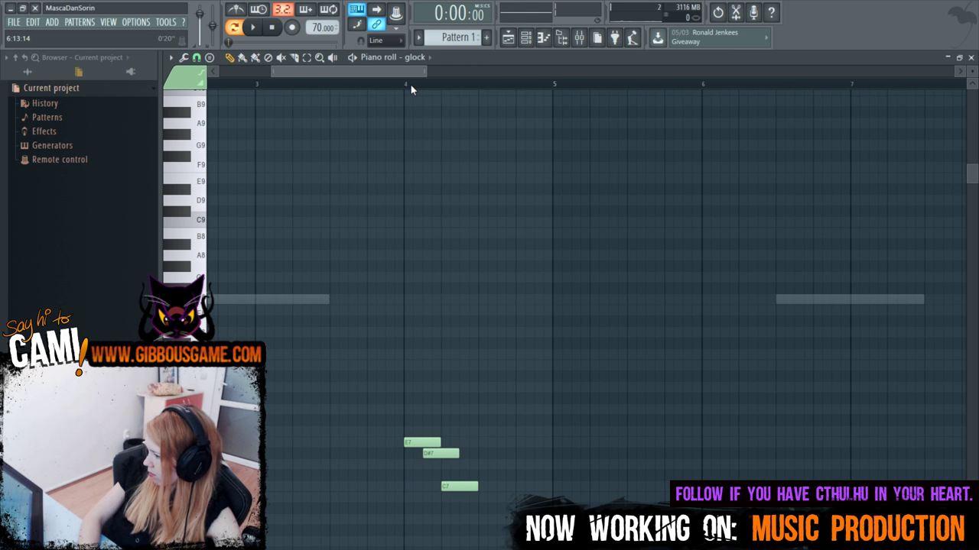
pyautogui.scroll(-4, 548, 142)
pyautogui.press('space')
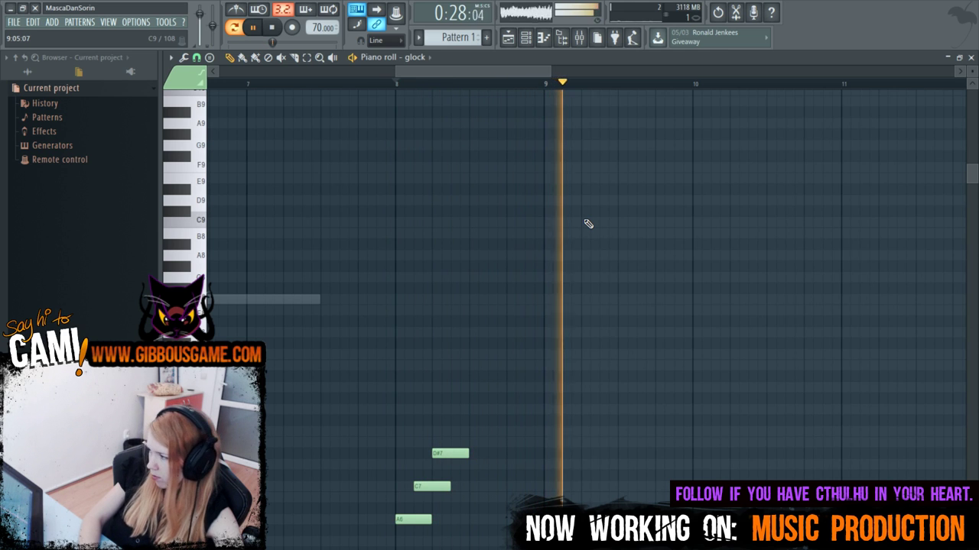
pyautogui.scroll(-6, 503, 127)
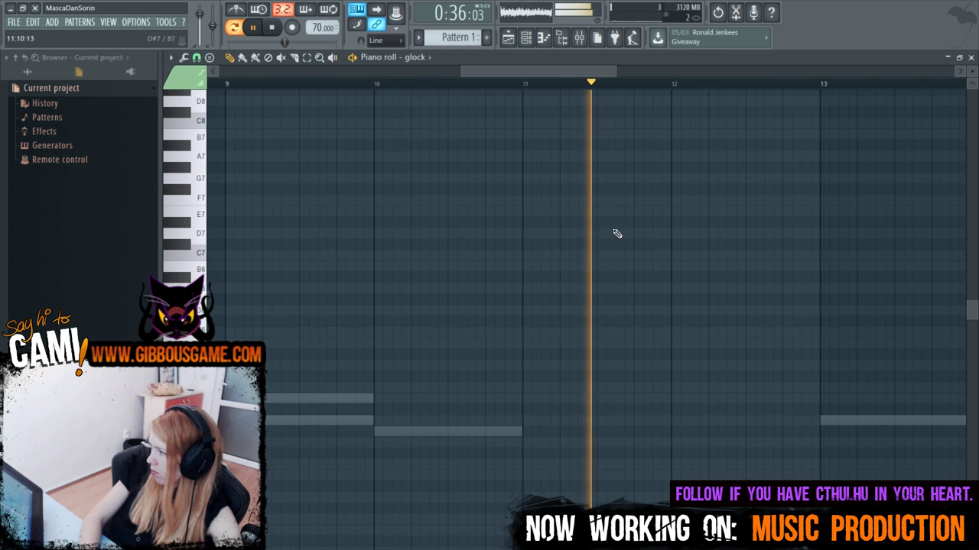
pyautogui.press('space')
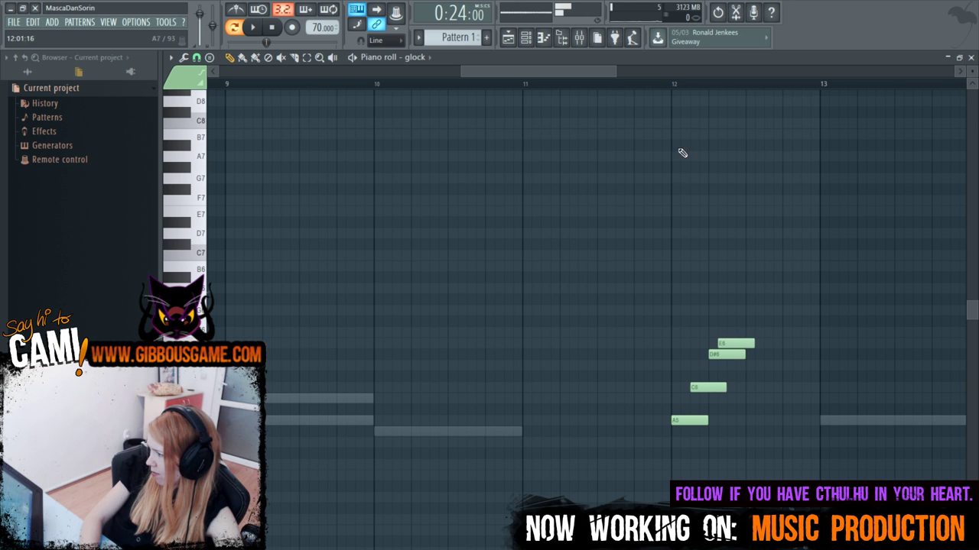
# Audition bar 12 and spread its A5, C6, D#6 and E6 notes end to end so they fill the bar.
pyautogui.click(674, 84)
pyautogui.press('space')
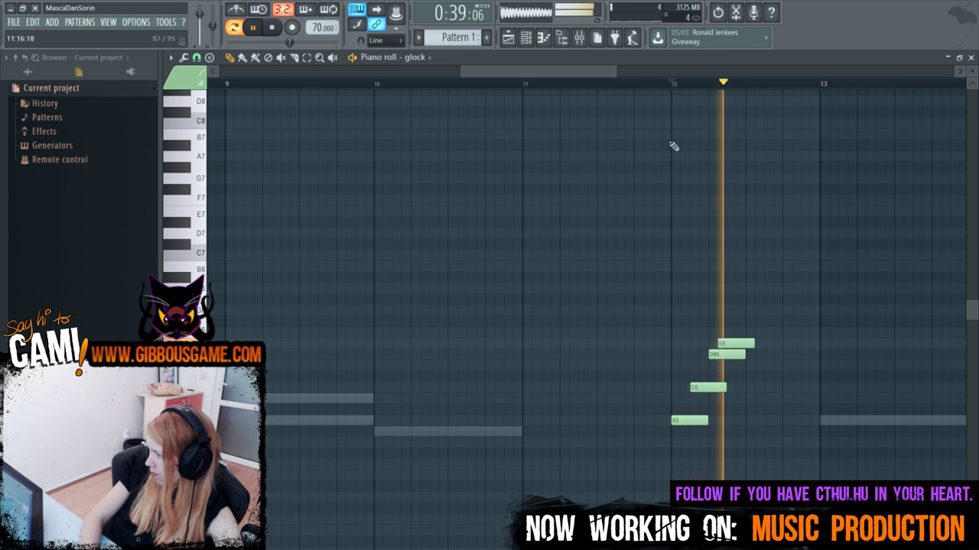
pyautogui.press('space')
pyautogui.press('space')
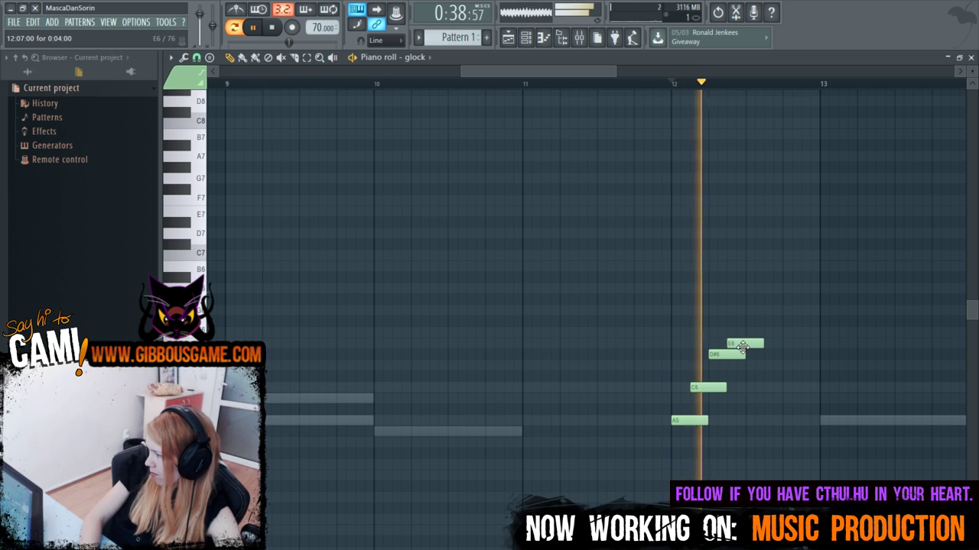
pyautogui.press('space')
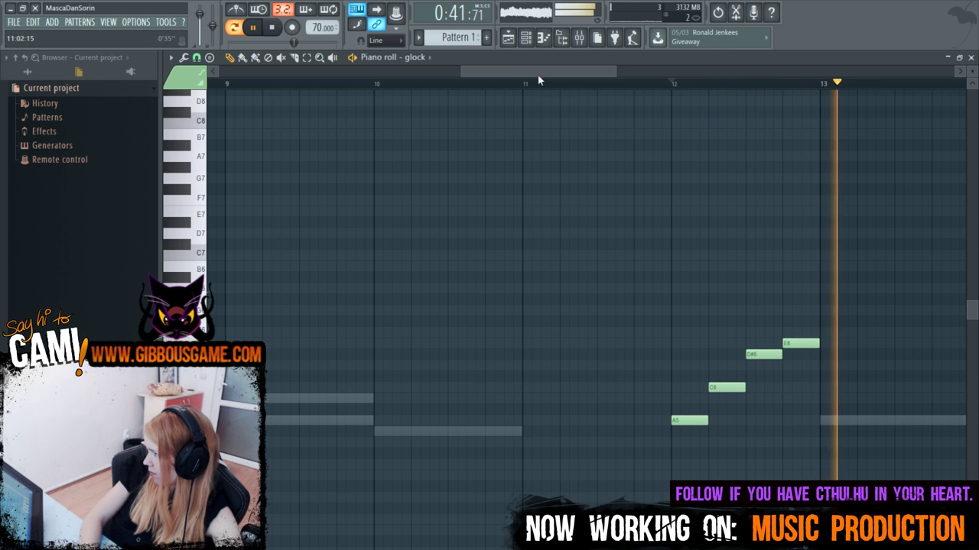
# Listen to the bars after bar 12 with the whole pattern in view, and restart playback from bar 1.
pyautogui.scroll(-3, 538, 74)
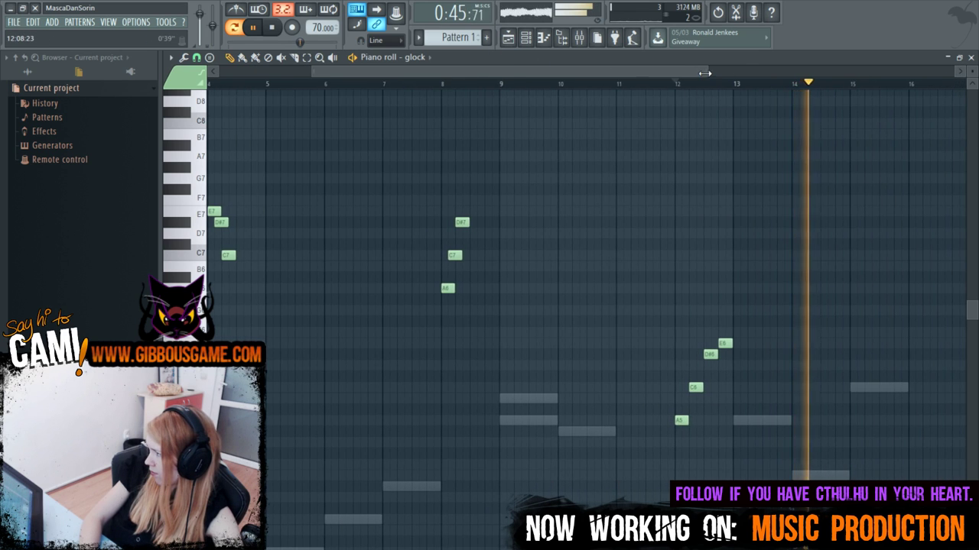
pyautogui.scroll(-2, 704, 72)
pyautogui.scroll(-1, 307, 73)
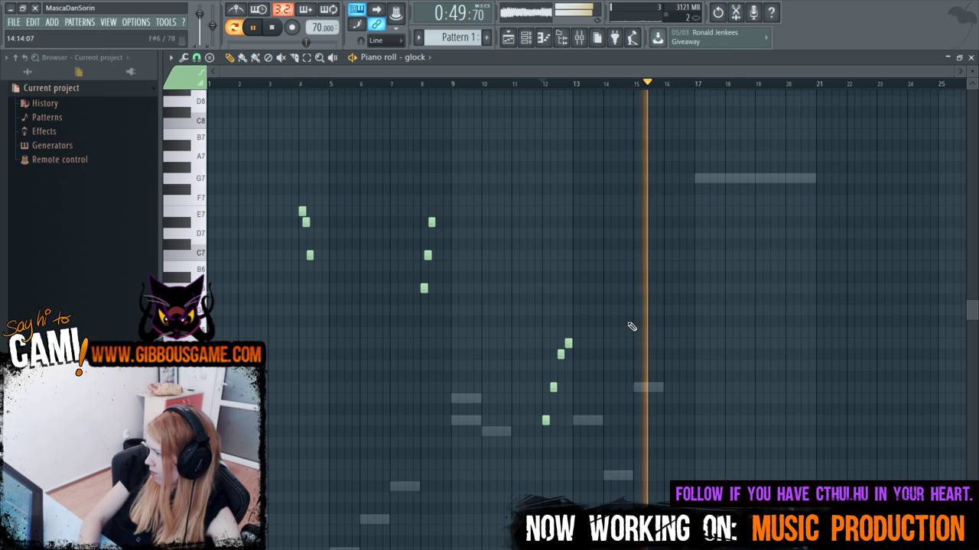
pyautogui.click(217, 85)
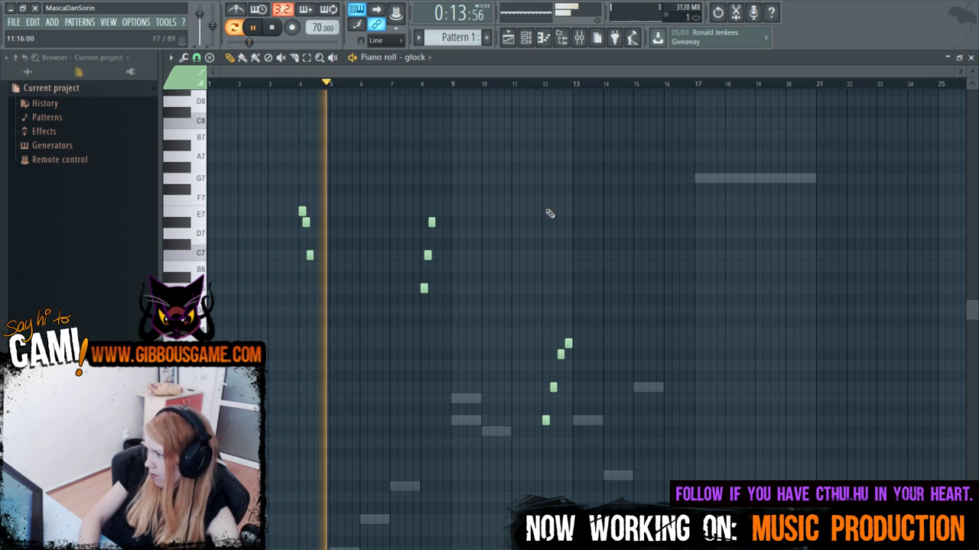
# Check which instrument is loaded in the cello channel's EastWest player and close its window.
pyautogui.press('F6')
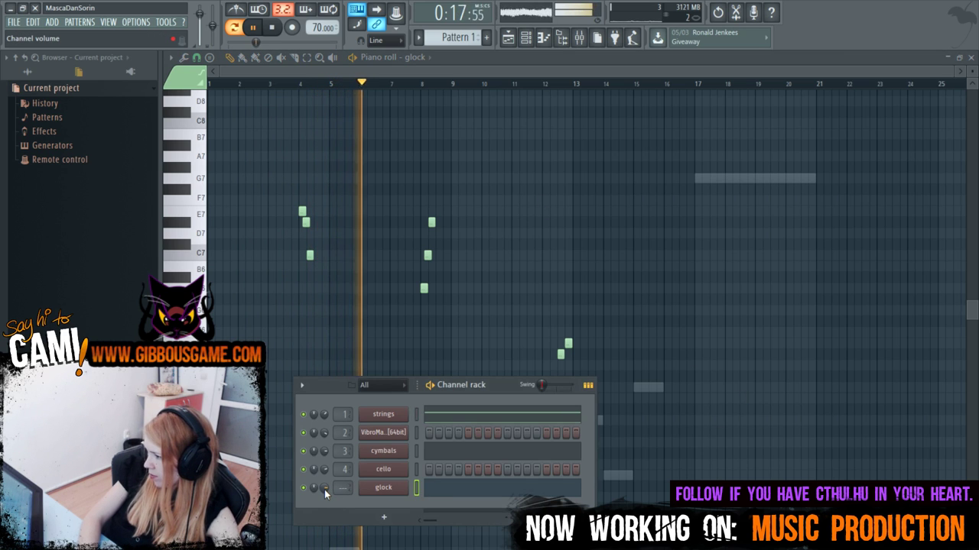
pyautogui.click(403, 471)
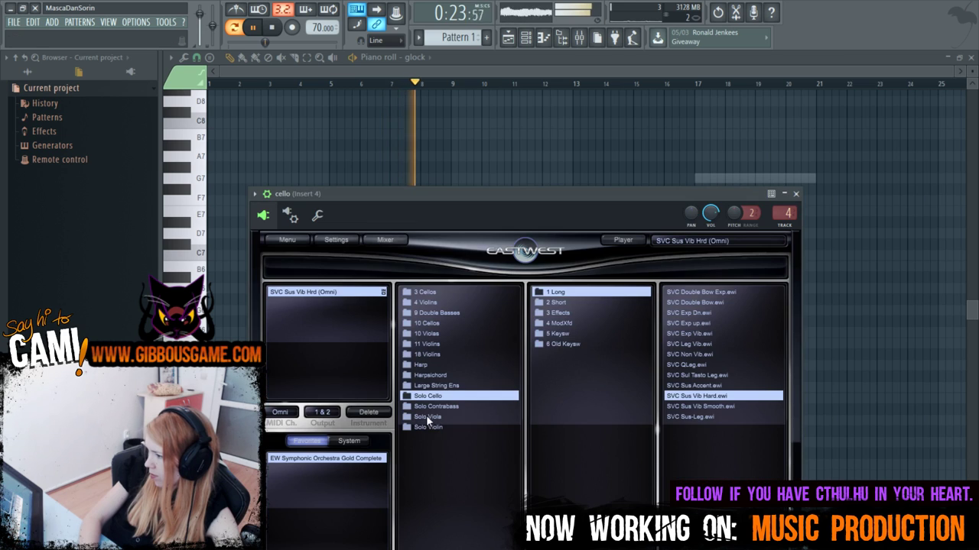
pyautogui.click(795, 194)
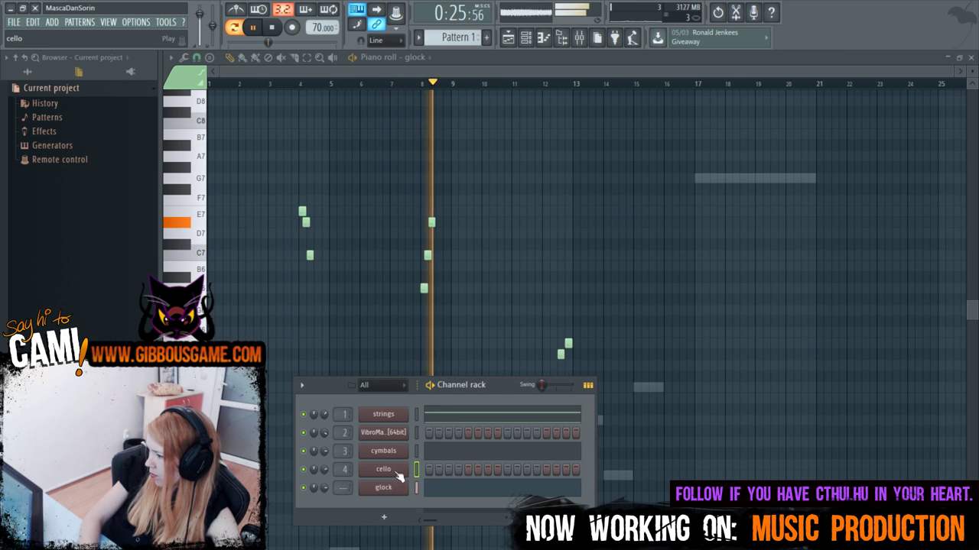
# Try short A5 and E6 notes at bar 4 in the cello's piano roll, remove them and show the channel rack.
pyautogui.rightClick(398, 476)
pyautogui.click(438, 474)
pyautogui.press('space')
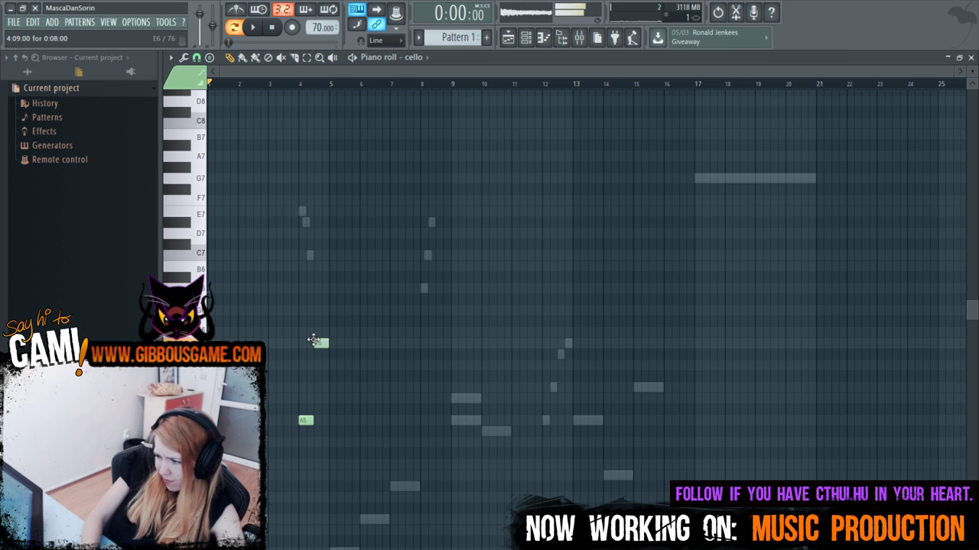
pyautogui.click(301, 83)
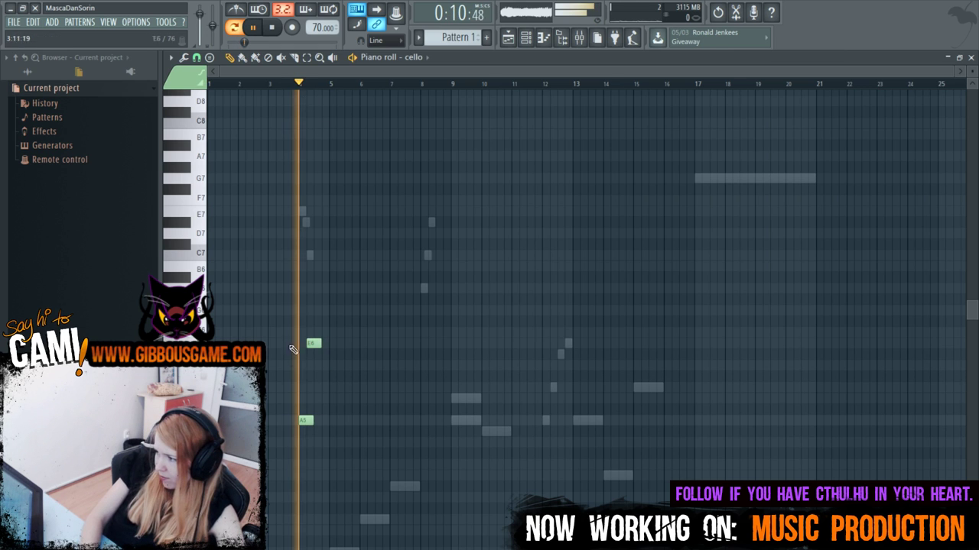
pyautogui.moveTo(313, 420); pyautogui.dragTo(302, 422)
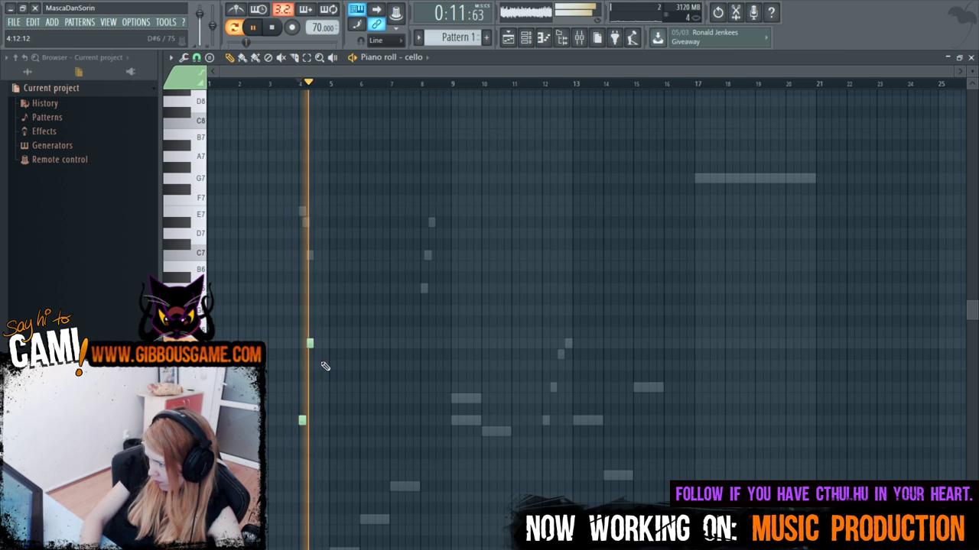
pyautogui.press('space')
pyautogui.rightClick(302, 420)
pyautogui.press('F6')
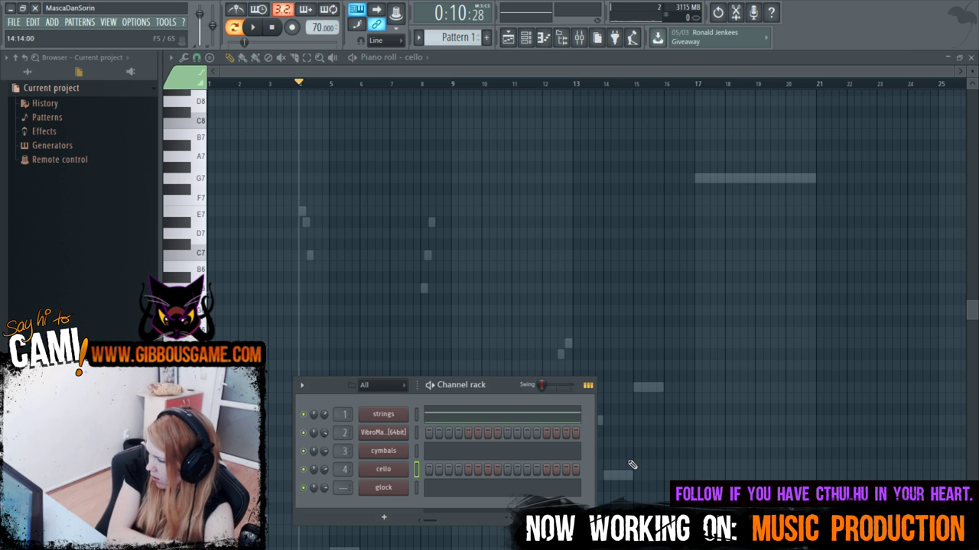
# Play Pattern 1 from bar 1, open the VibroMaster channel's piano roll and stop playback.
pyautogui.click(210, 82)
pyautogui.press('F6')
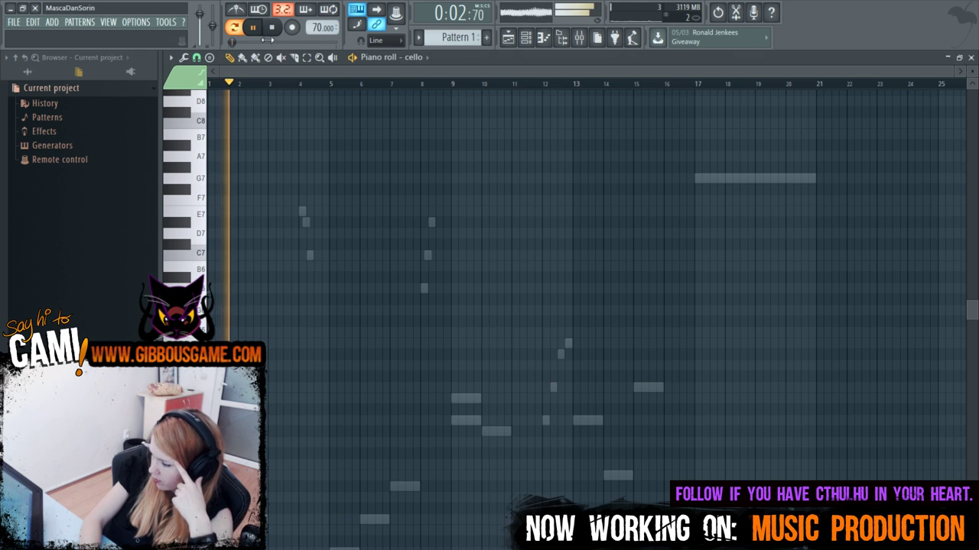
pyautogui.press('F6')
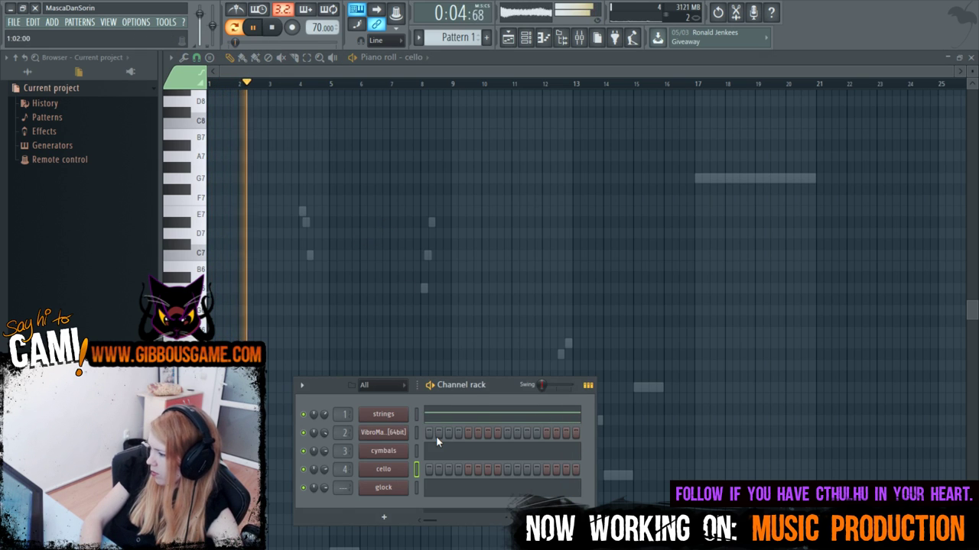
pyautogui.rightClick(398, 434)
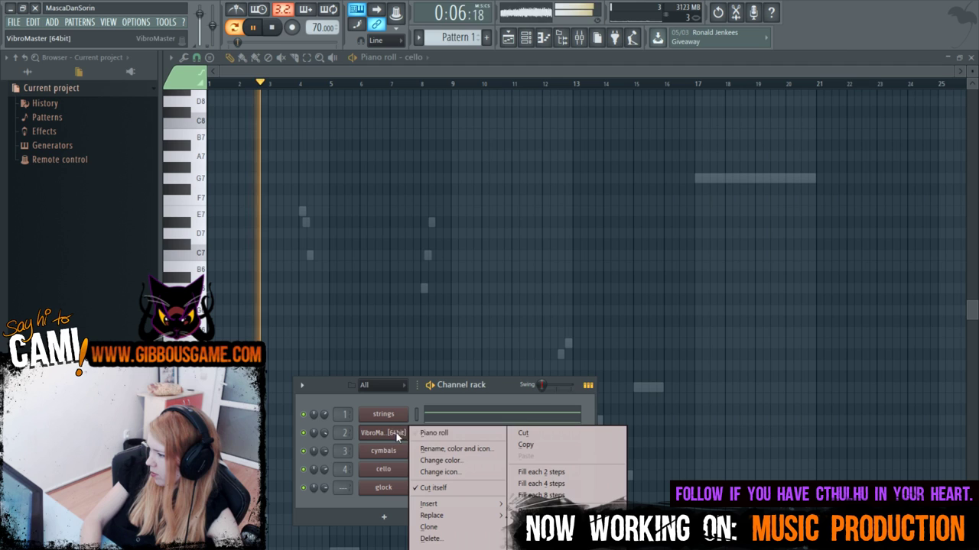
pyautogui.click(438, 433)
pyautogui.press('space')
# Try a descending A7, G#7, F#7, E7 run in bar 1 of the VibroMaster piano roll and remove its notes.
pyautogui.click(205, 197)
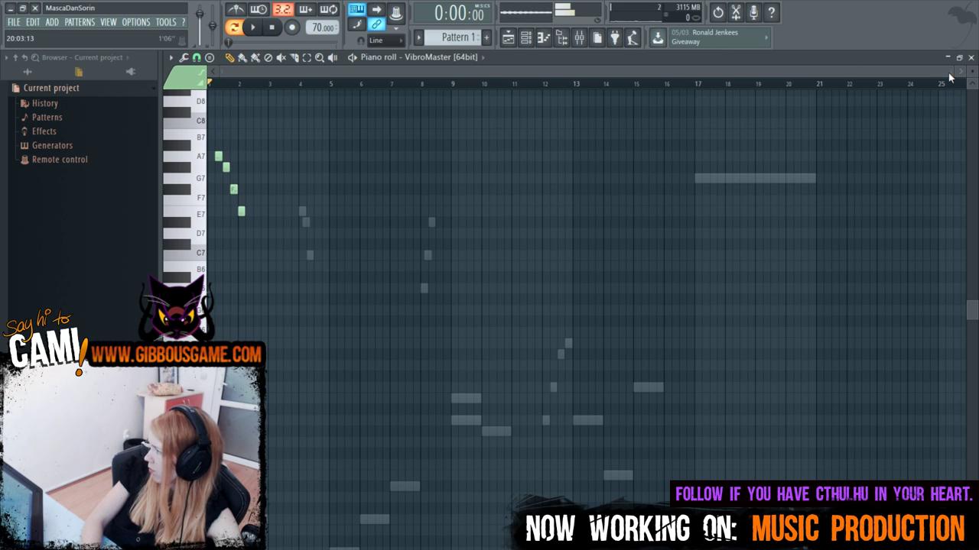
pyautogui.moveTo(948, 73); pyautogui.dragTo(454, 75)
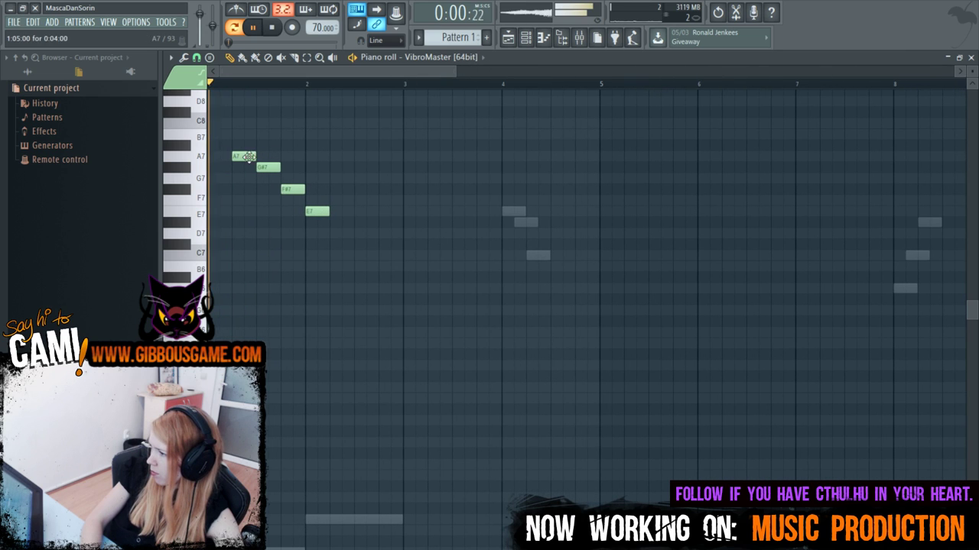
pyautogui.rightClick(295, 189)
pyautogui.rightClick(317, 210)
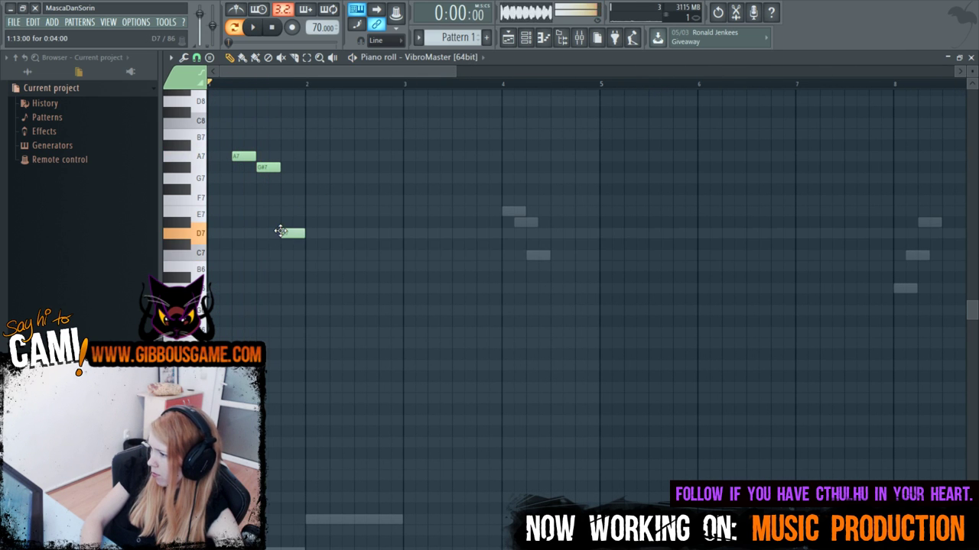
pyautogui.rightClick(267, 167)
pyautogui.rightClick(243, 156)
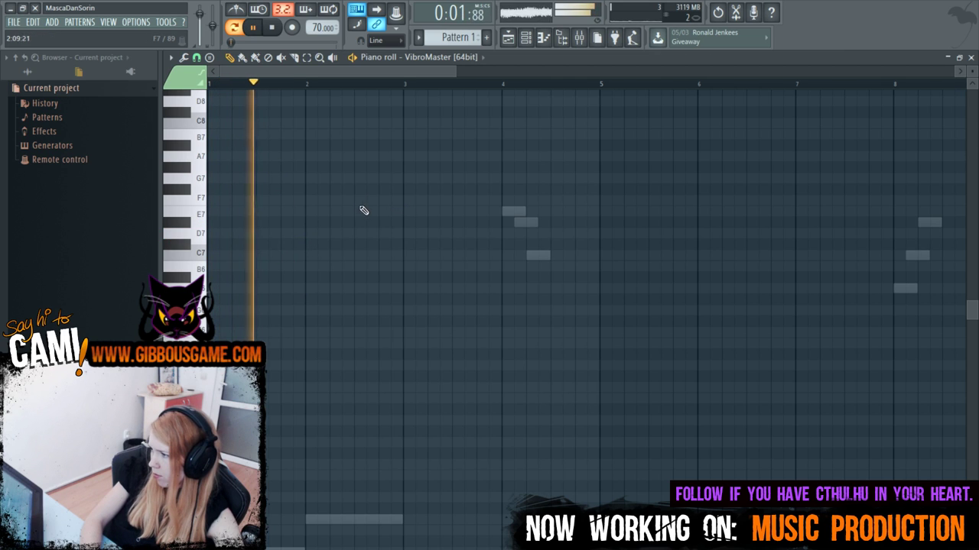
# Place consecutive short A7, E7 and A7 notes from the start of bar 2 for VibroMaster and audition them.
pyautogui.press('space')
pyautogui.click(307, 146)
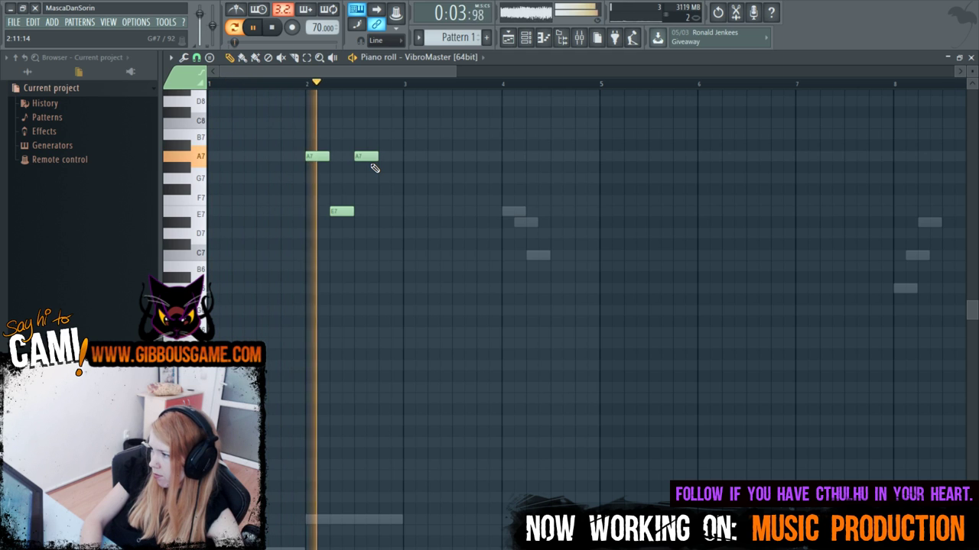
# Complete the VibroMaster phrase after A7 and E7 in bar 2 with B7 and C8, and add F#7 at the start of bar 3.
pyautogui.press('space')
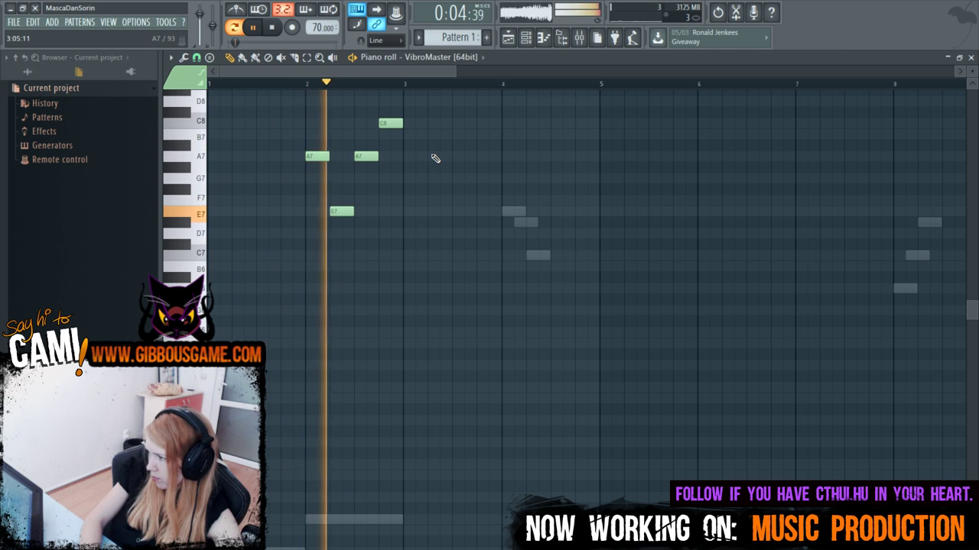
pyautogui.press('space')
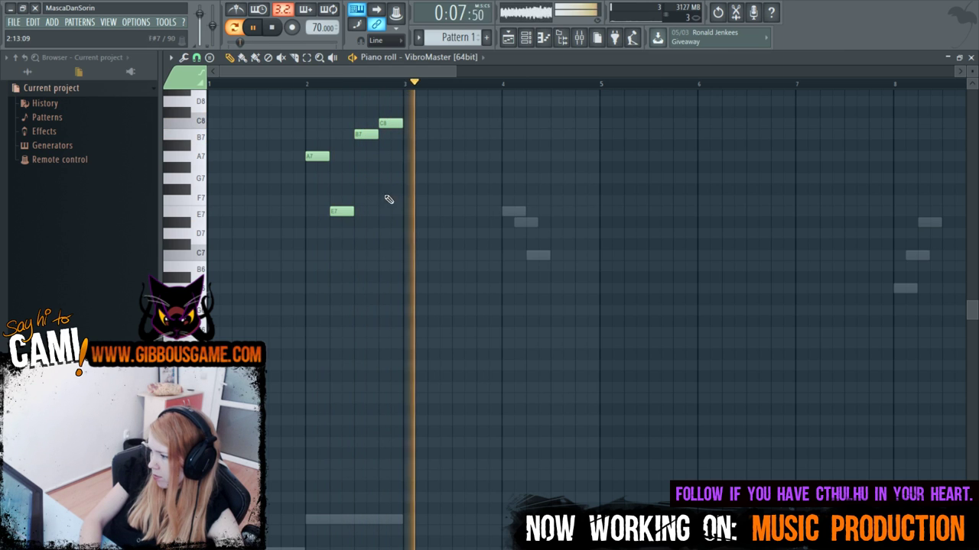
pyautogui.press('space')
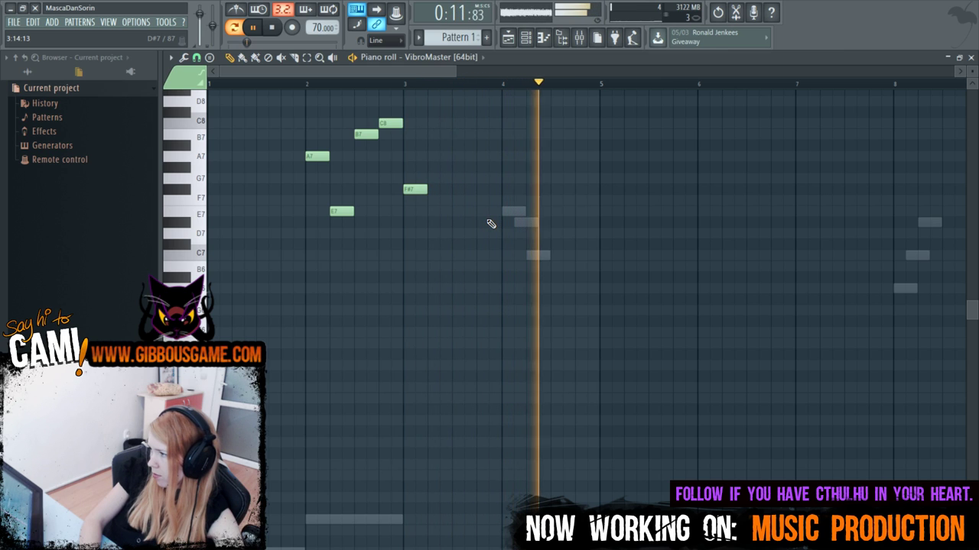
# Repeat the phrase from bar 6 with A7, E7, B7 and C8, removing the stray G7 and ending on D#8 at bar 7.
pyautogui.hscroll(2, 391, 78)
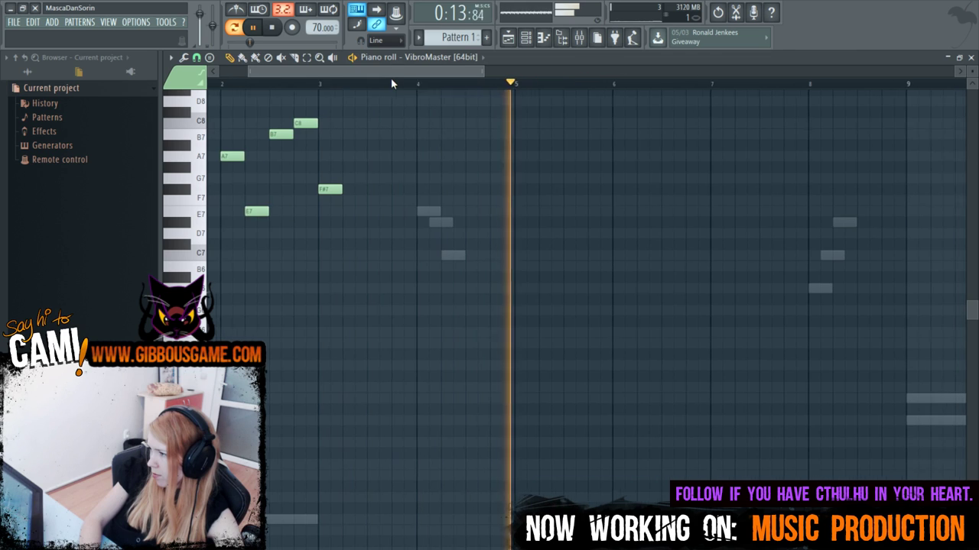
pyautogui.click(614, 157)
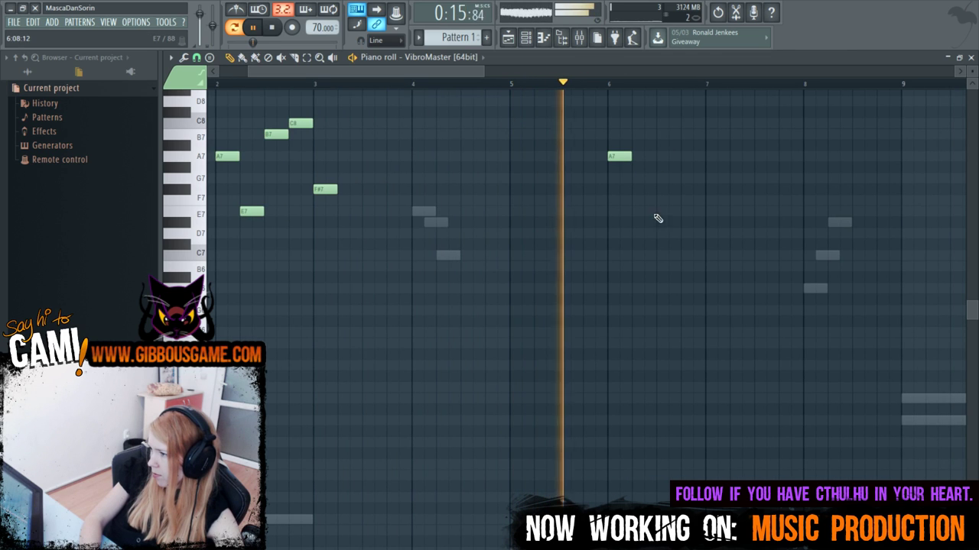
pyautogui.moveTo(640, 222); pyautogui.dragTo(644, 211)
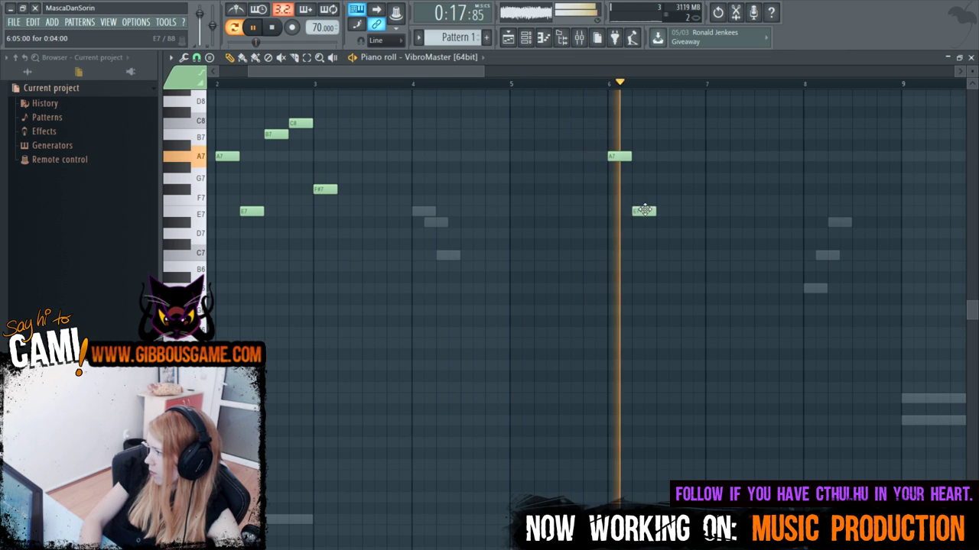
pyautogui.press('space')
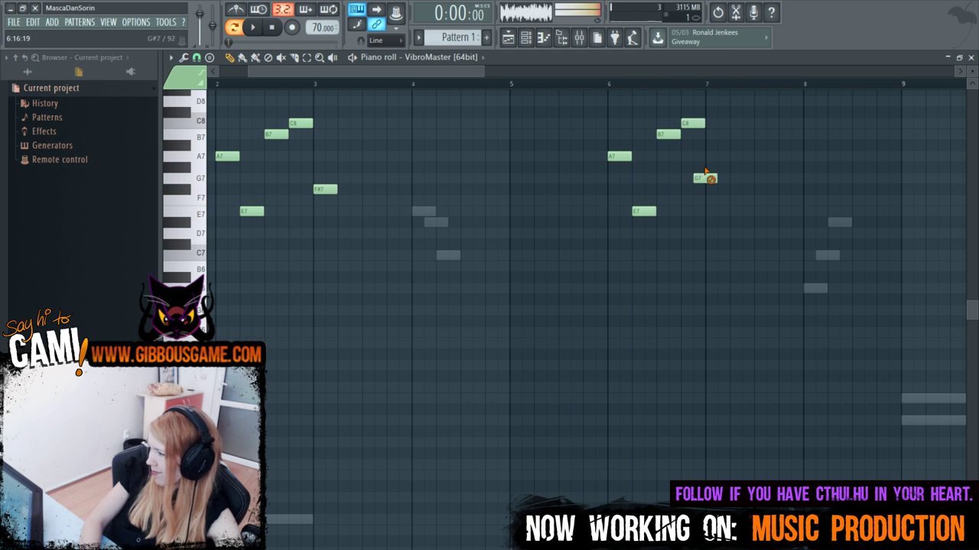
pyautogui.rightClick(705, 176)
pyautogui.scroll(5, 717, 210)
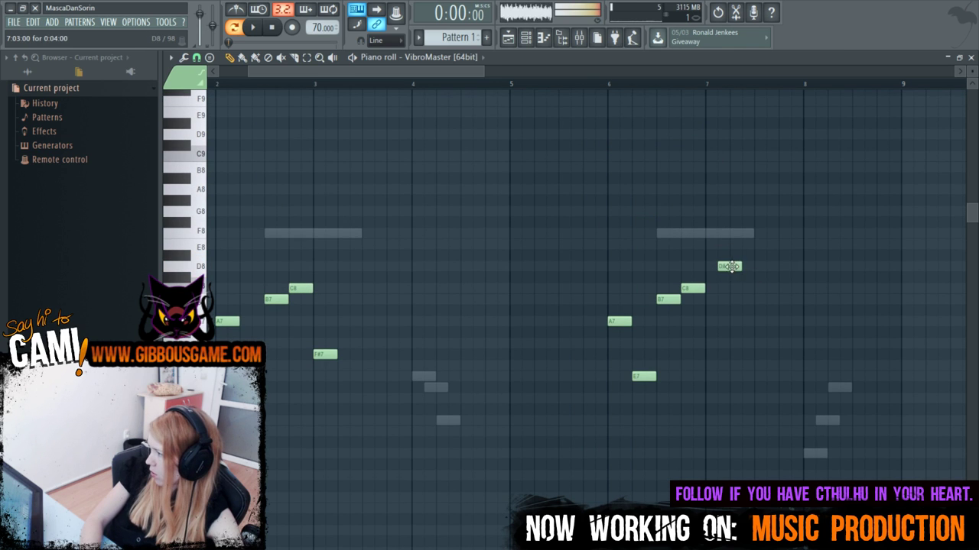
pyautogui.hscroll(-3, 219, 86)
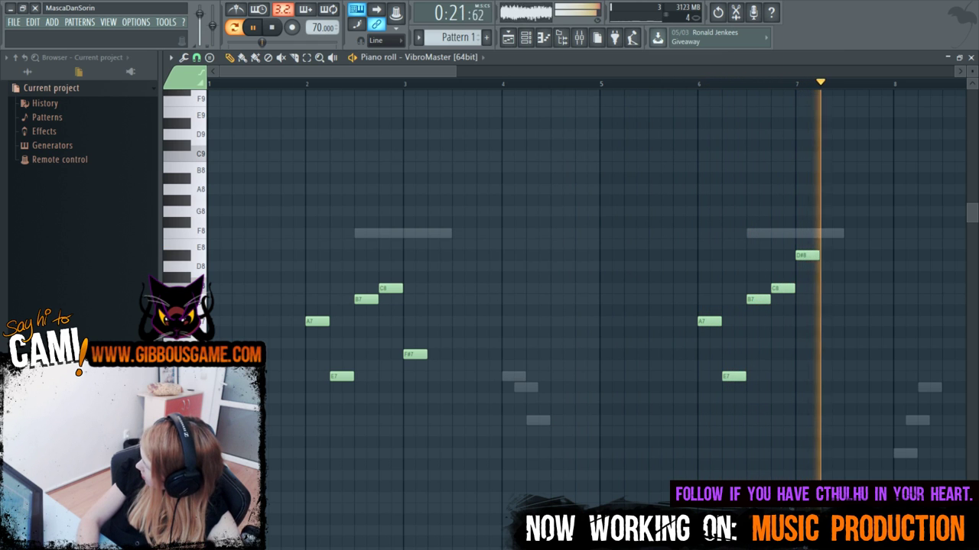
# Try a D#8 note just before bar 9 followed by E8 on bar 9, auditioning from shortly before them.
pyautogui.moveTo(400, 71); pyautogui.dragTo(512, 153)
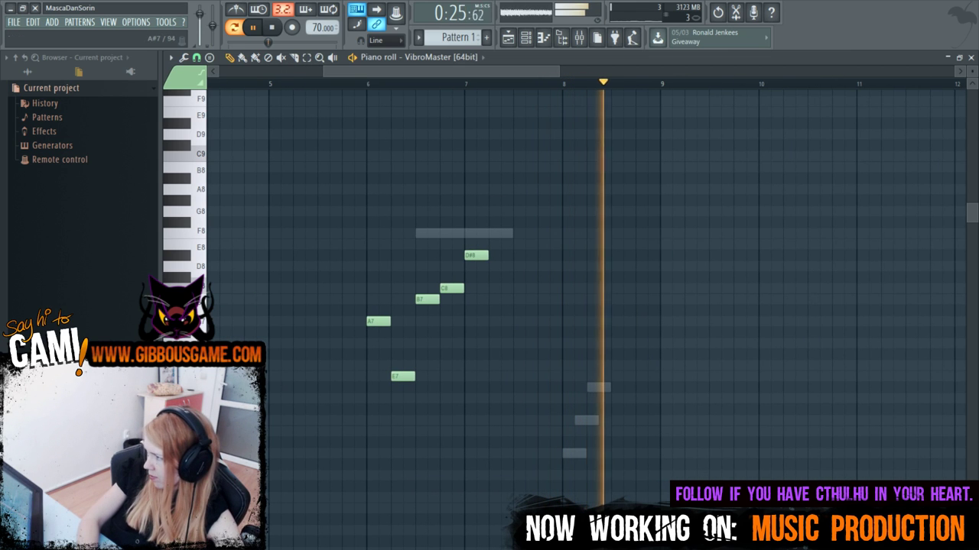
pyautogui.hscroll(3, 545, 72)
pyautogui.press('space')
pyautogui.click(453, 256)
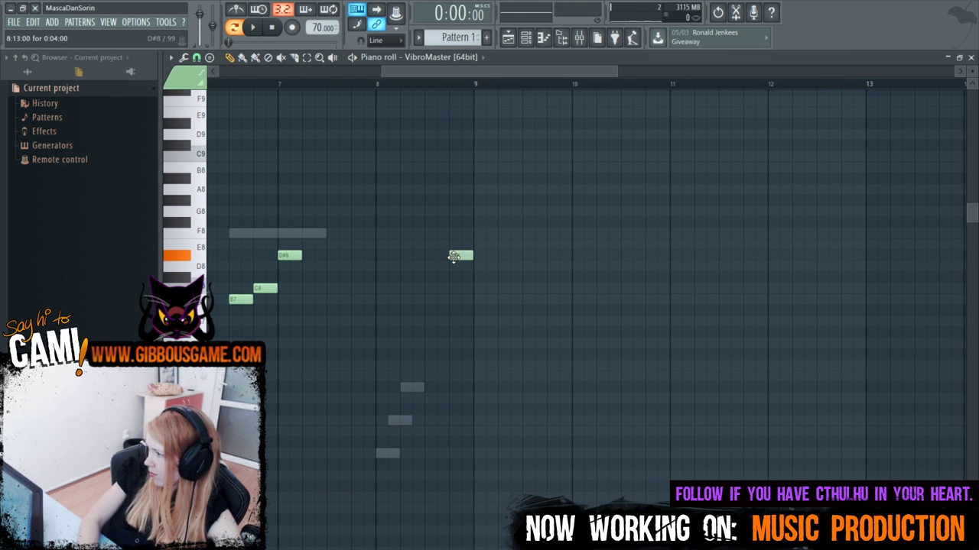
pyautogui.click(438, 83)
pyautogui.press('space')
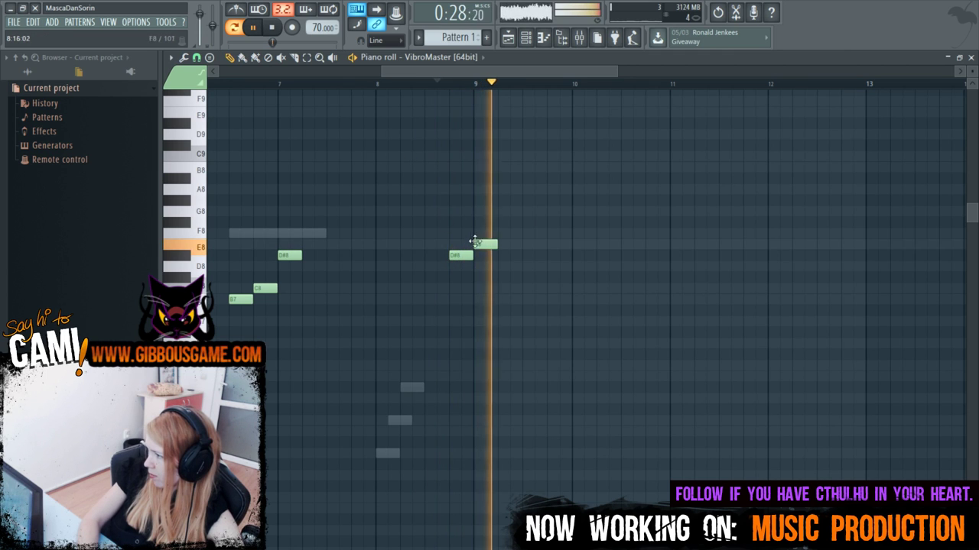
# Try continuing after the E8 on bar 9 with C8, E8, B7, E8 and A7, playing back the additions.
pyautogui.press('space')
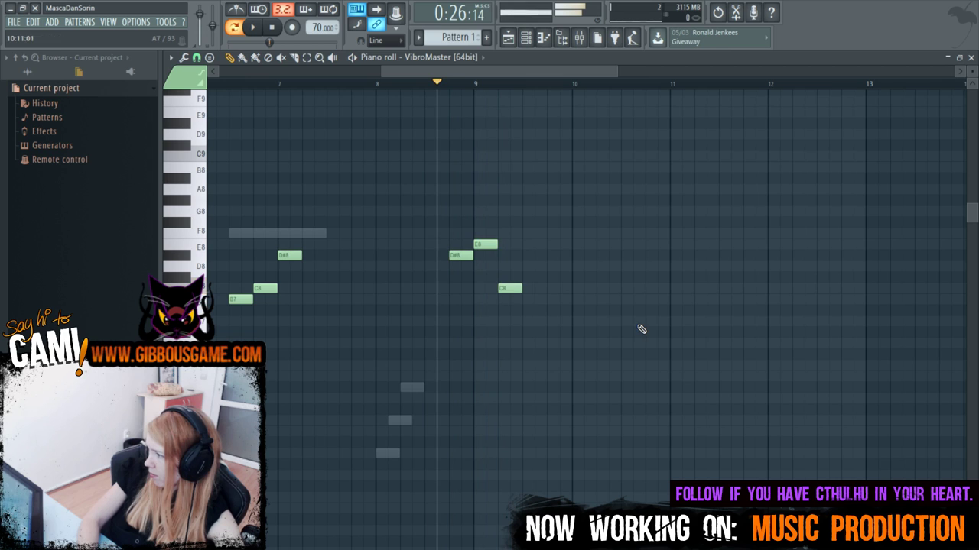
pyautogui.press('space')
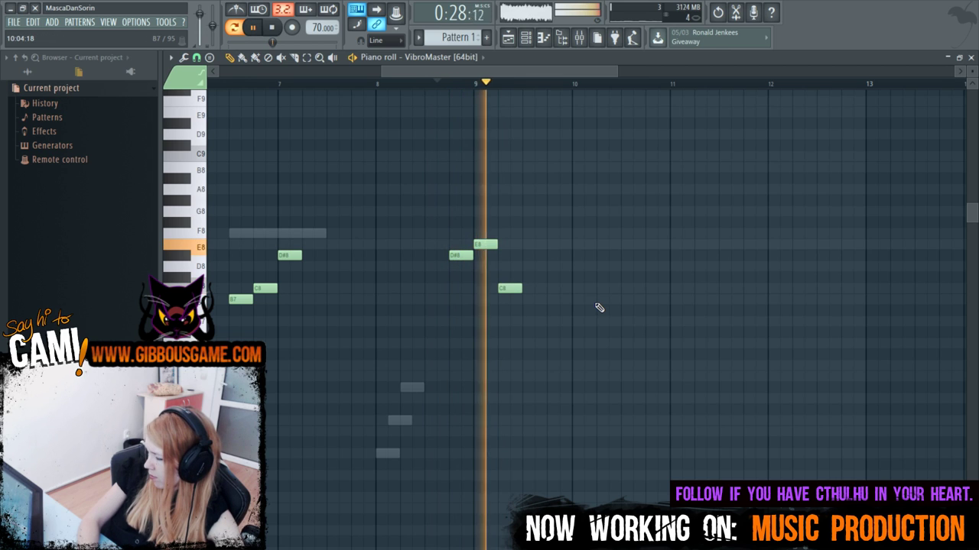
pyautogui.press('space')
pyautogui.click(523, 222)
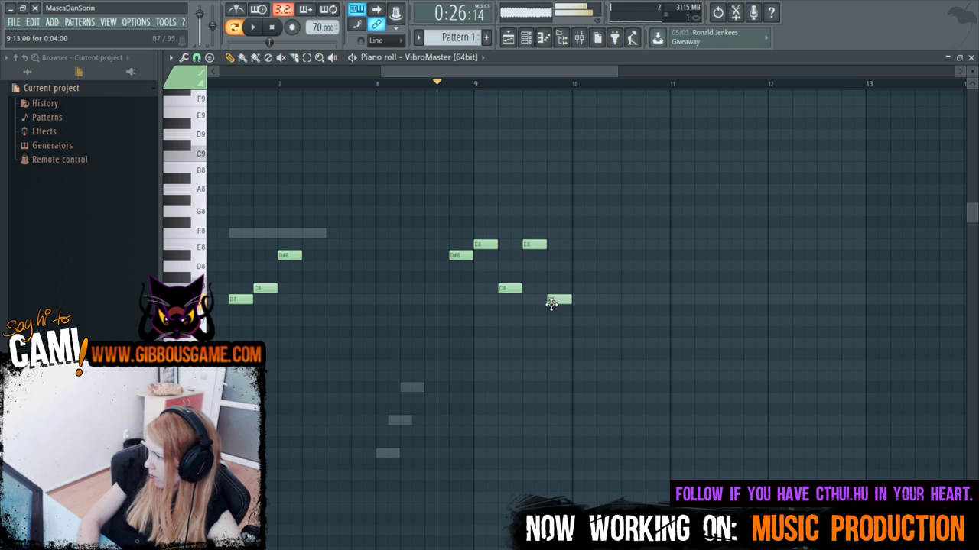
pyautogui.press('space')
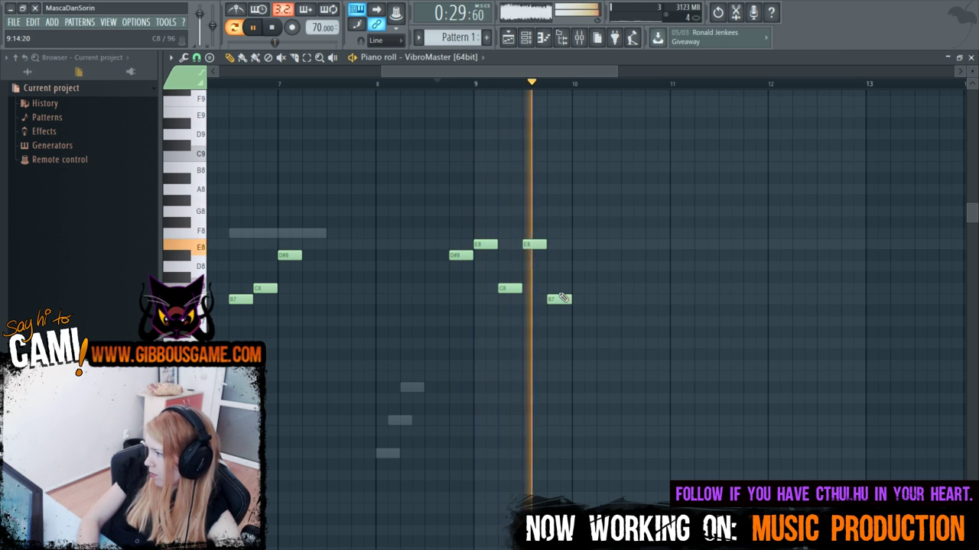
pyautogui.press('space')
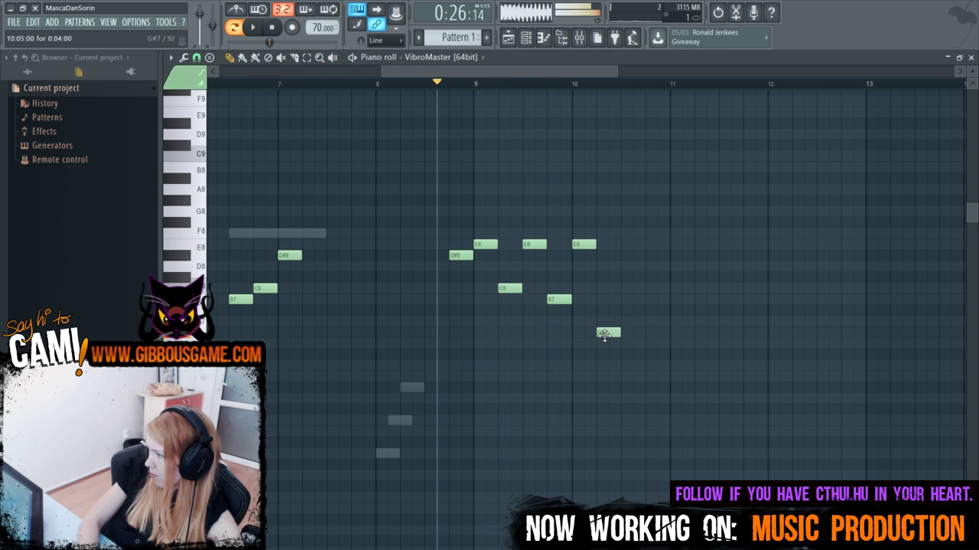
pyautogui.press('space')
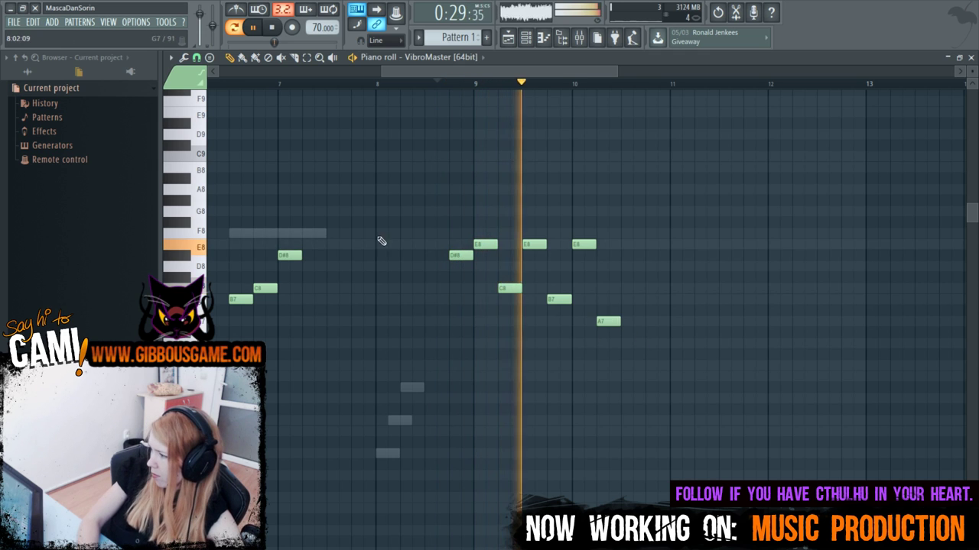
# Stop playback and delete the trial notes that follow the E8 on bar 9.
pyautogui.scroll(-3, 485, 424)
pyautogui.scroll(-3, 488, 461)
pyautogui.scroll(3, 483, 459)
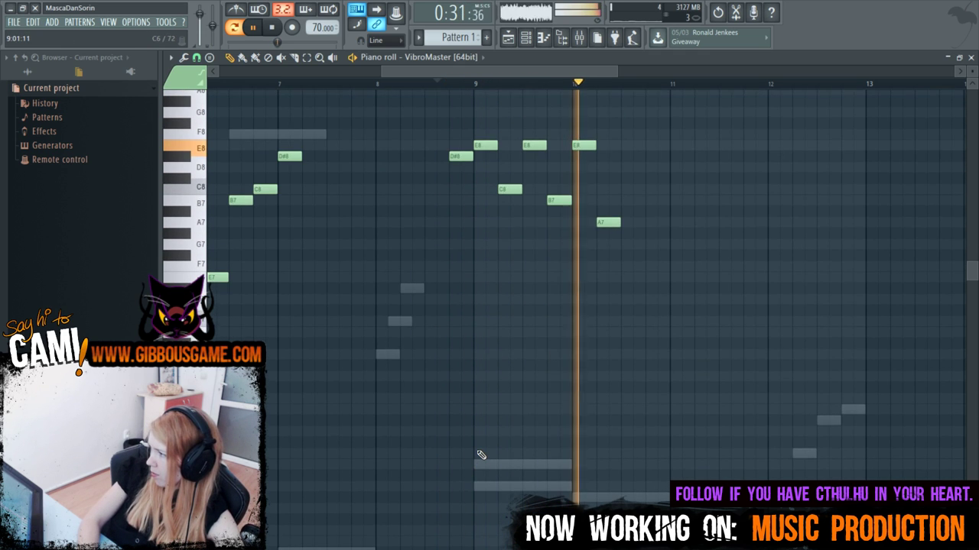
pyautogui.press('space')
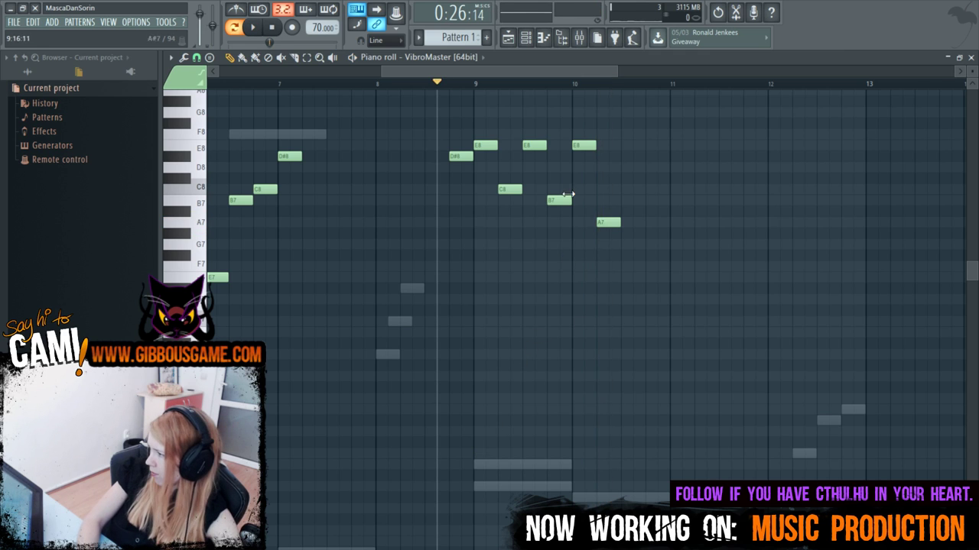
pyautogui.rightClick(583, 146)
# Open the strings part in the piano roll and play it from bar 5.
pyautogui.press('F6')
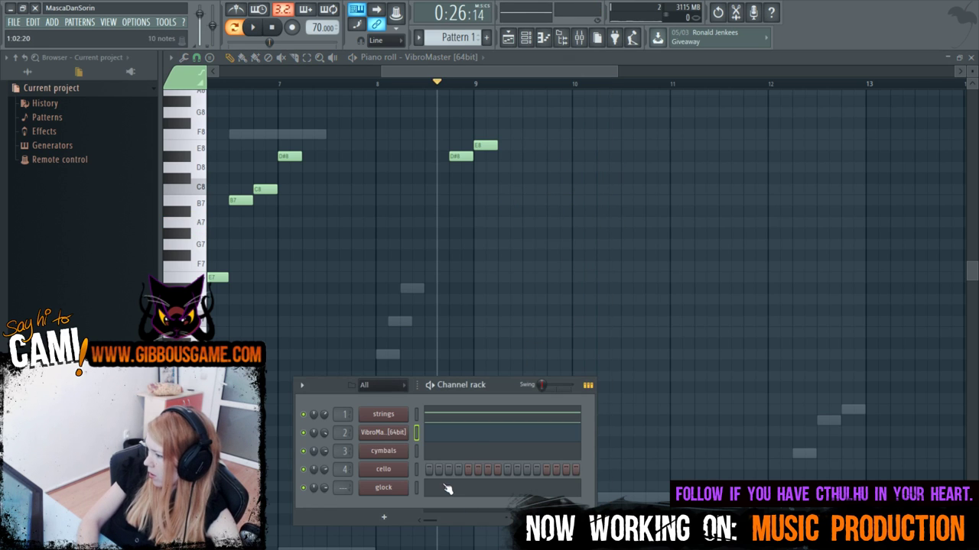
pyautogui.click(468, 417)
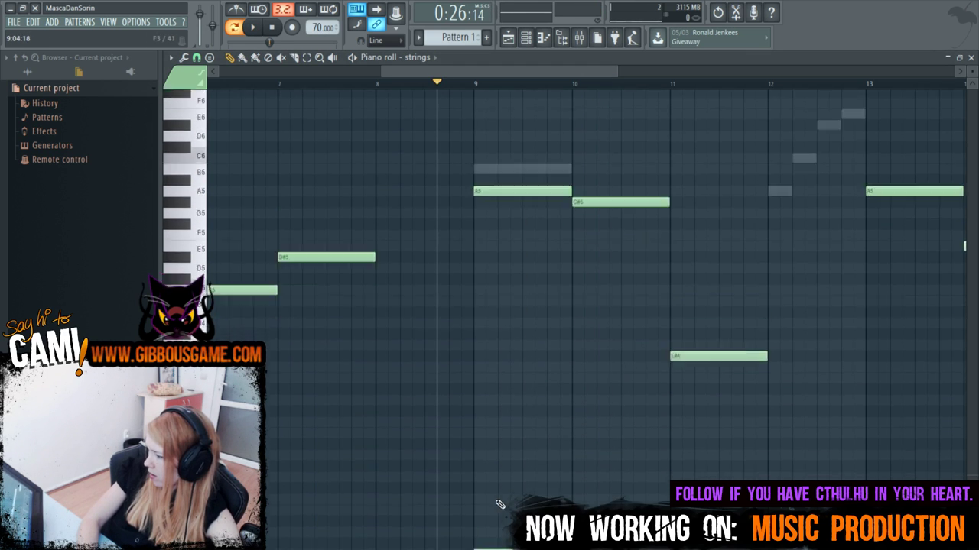
pyautogui.moveTo(504, 458); pyautogui.dragTo(507, 481)
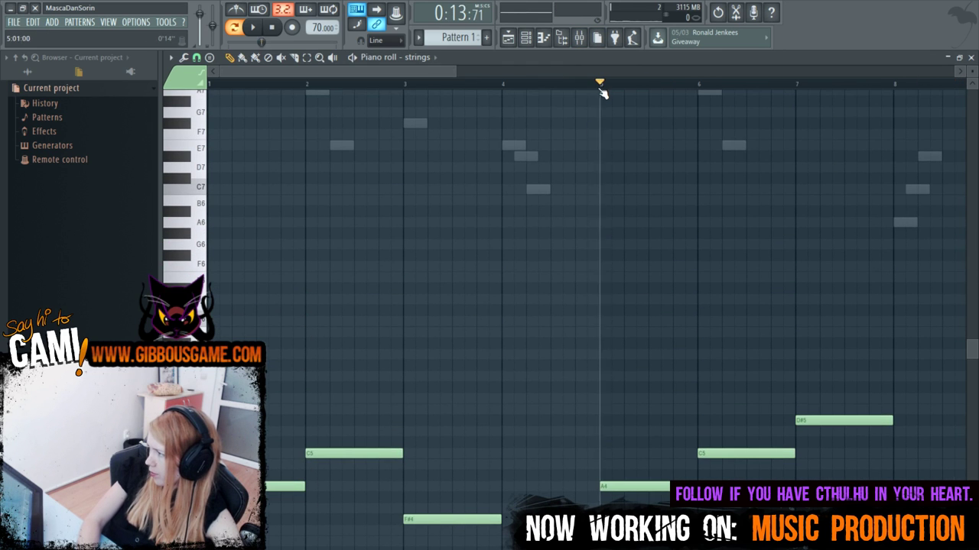
pyautogui.press('space')
# Rename the VibroMaster channel to "vibes" and display its notes in the piano roll.
pyautogui.press('F6')
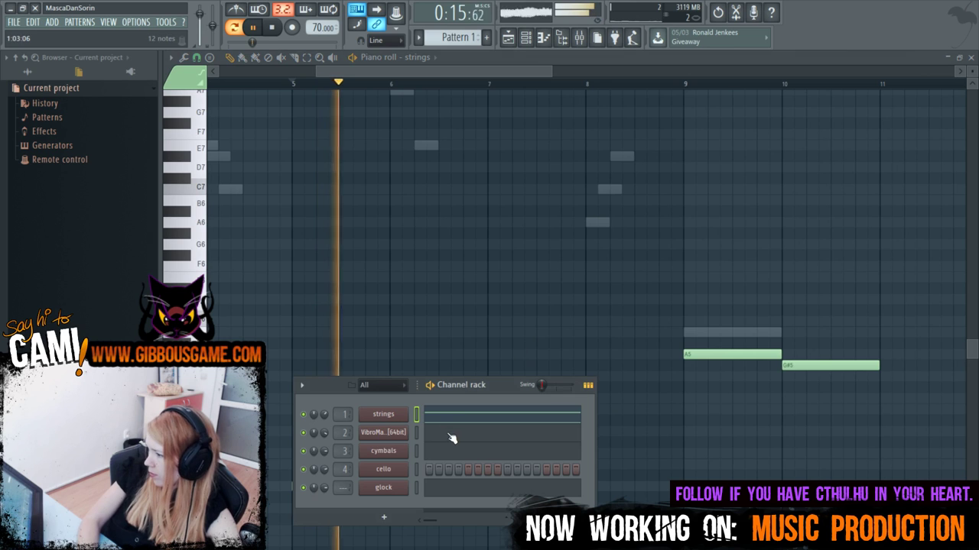
pyautogui.rightClick(382, 433)
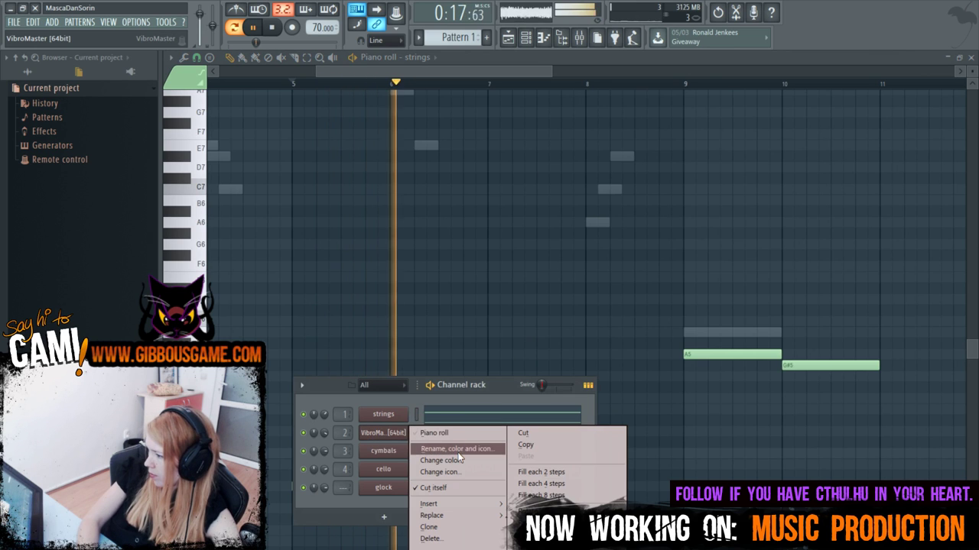
pyautogui.click(458, 451)
pyautogui.write('vibes')
pyautogui.press('Return')
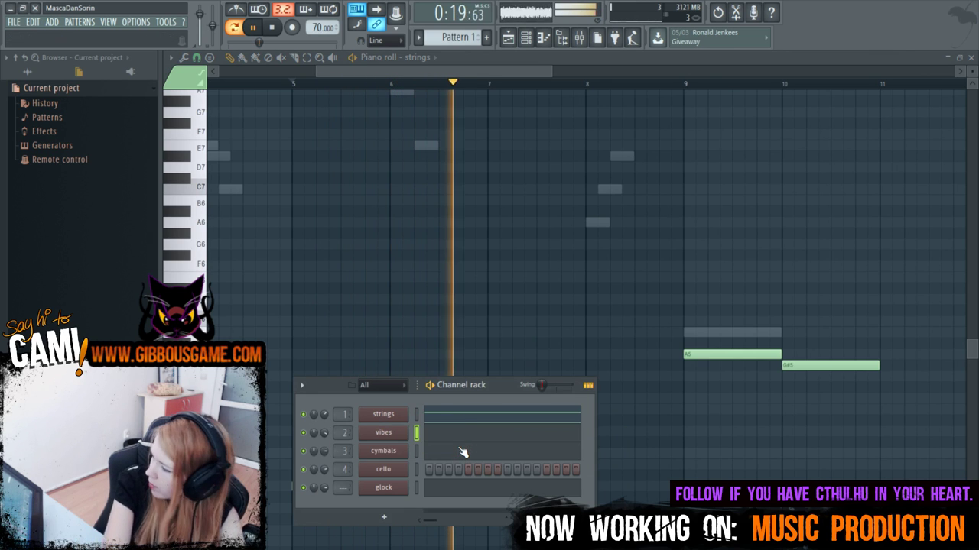
pyautogui.press('F6')
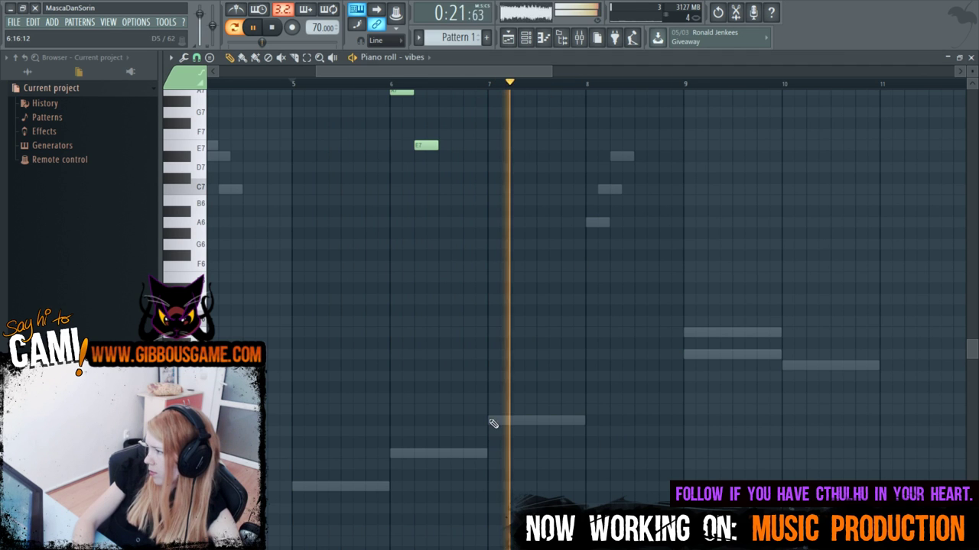
# Try a long D#8 note from bar 10 to bar 14 in the vibes part, and remove it again.
pyautogui.hscroll(3, 526, 102)
pyautogui.scroll(3, 405, 315)
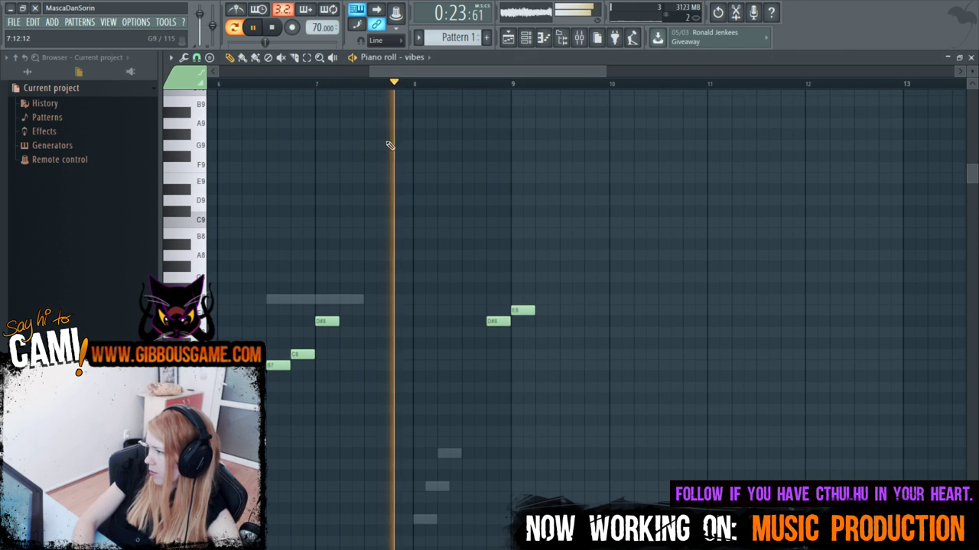
pyautogui.moveTo(400, 73); pyautogui.dragTo(448, 76)
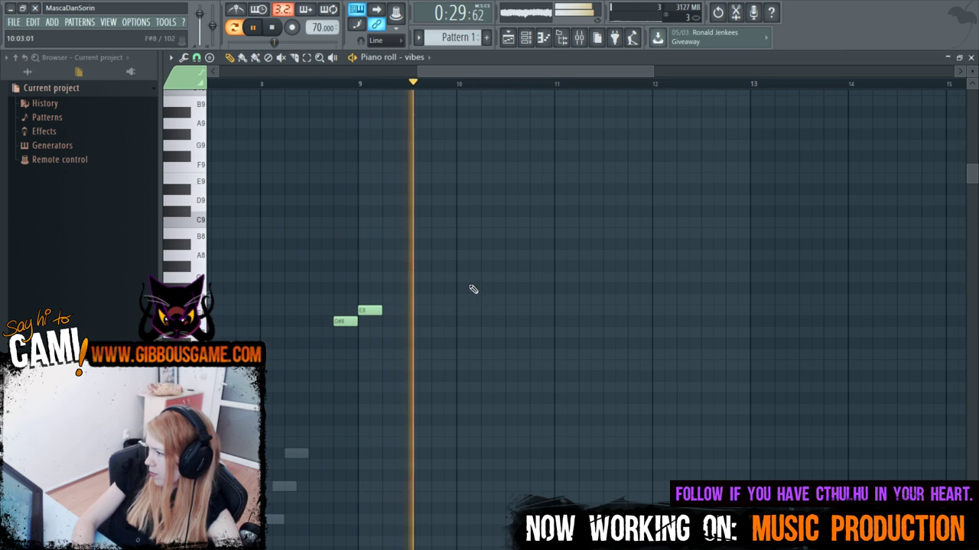
pyautogui.click(461, 322)
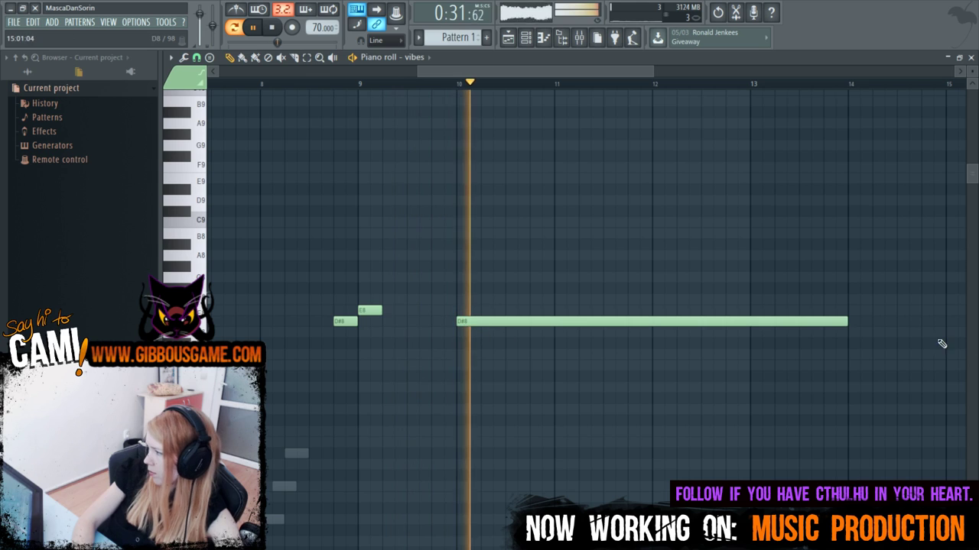
pyautogui.moveTo(482, 336)
pyautogui.mouseDown()
pyautogui.moveTo(505, 350)
pyautogui.moveTo(479, 345)
pyautogui.mouseUp()
pyautogui.press('space')
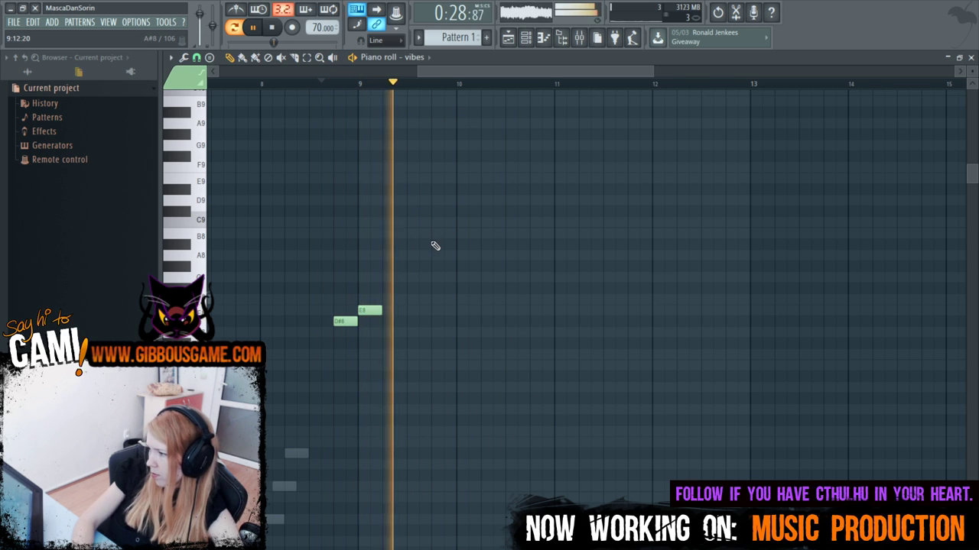
# Delete the D#8 and E8 notes around bar 9 from the vibes part.
pyautogui.scroll(-5, 409, 290)
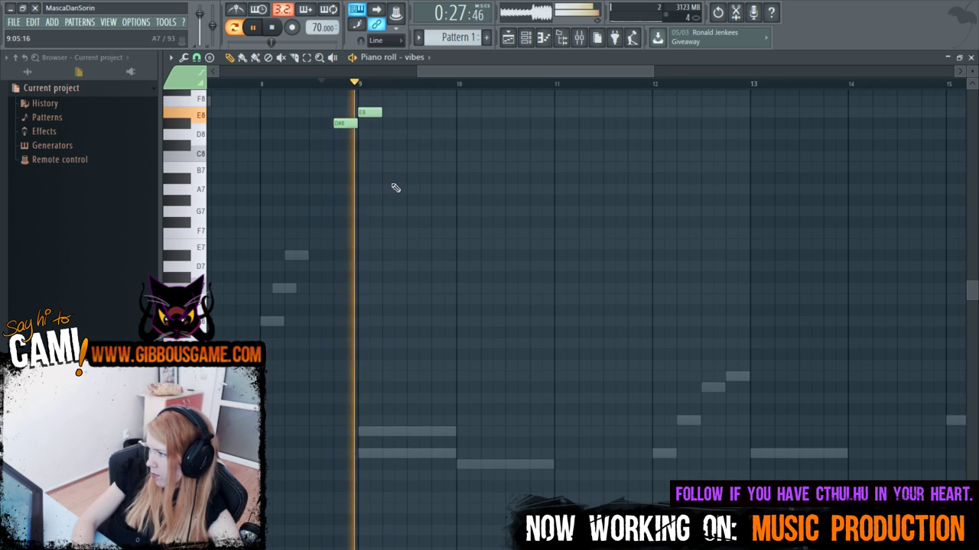
pyautogui.rightClick(369, 113)
pyautogui.rightClick(344, 122)
pyautogui.hscroll(-10, 468, 73)
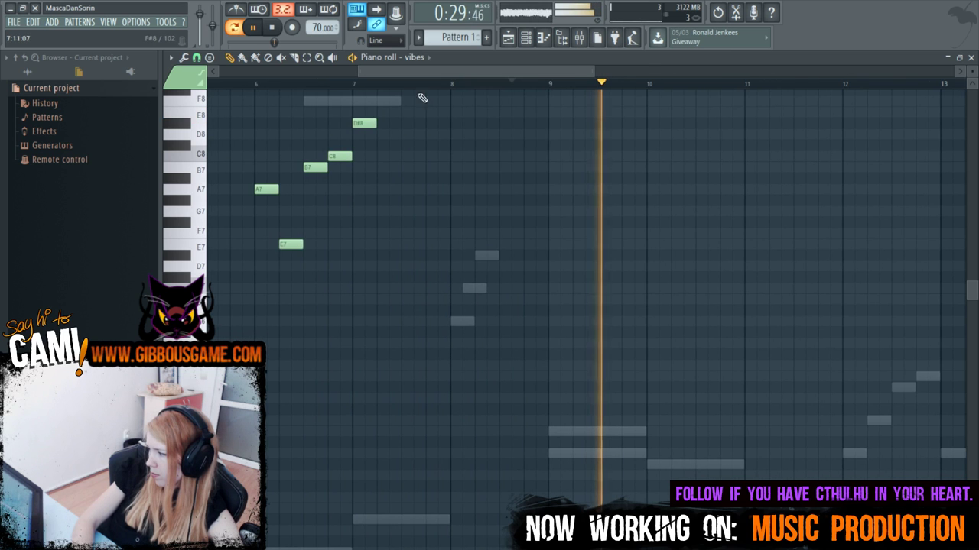
pyautogui.hscroll(-1, 467, 71)
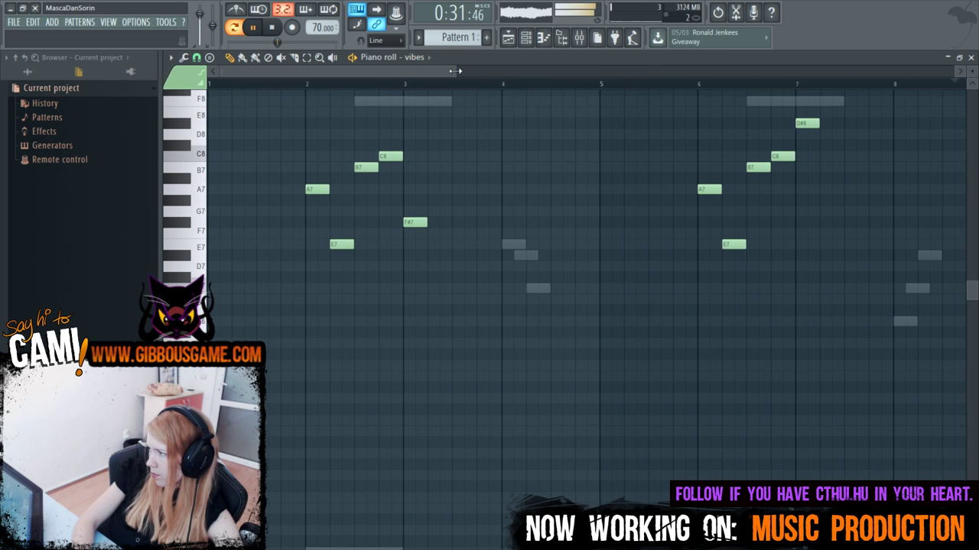
pyautogui.scroll(-3, 465, 72)
pyautogui.scroll(-3, 450, 336)
pyautogui.scroll(5, 448, 306)
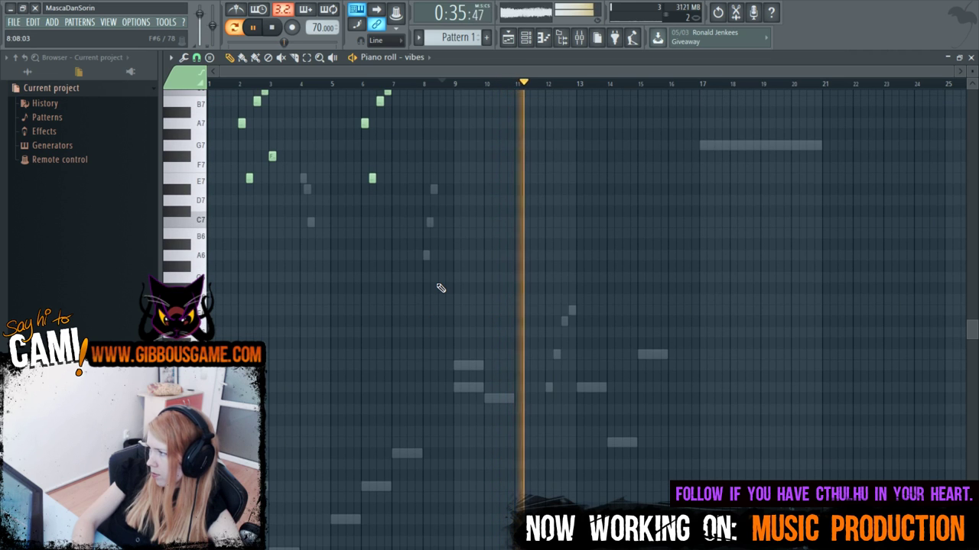
# Add a rising A7, B7, C8 and E8 figure at the start of bar 14 in the vibes part and play it back.
pyautogui.scroll(3, 384, 299)
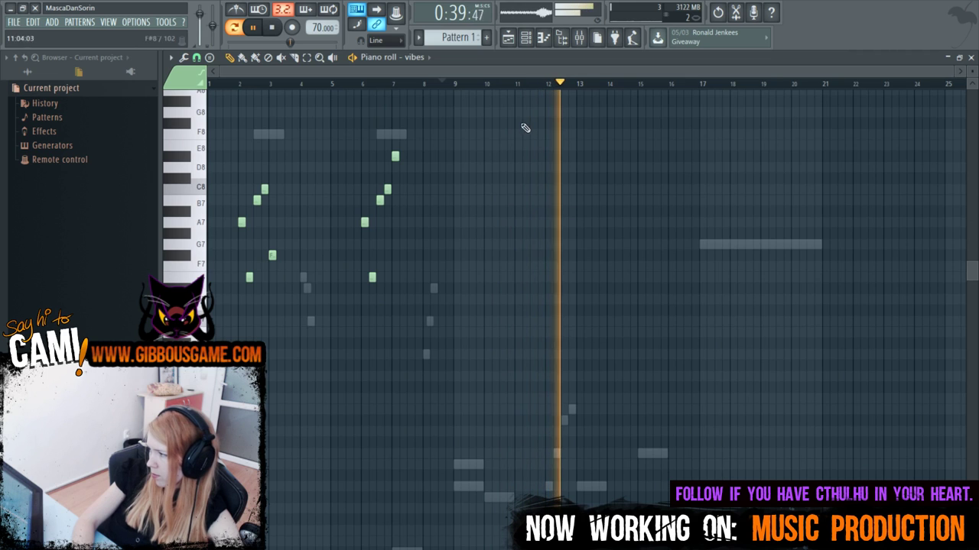
pyautogui.hscroll(2, 515, 69)
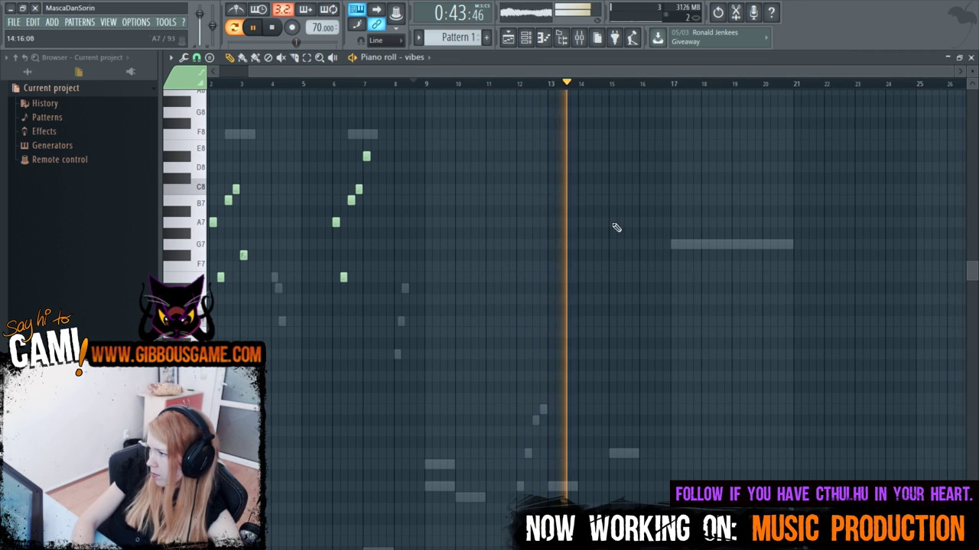
pyautogui.press('space')
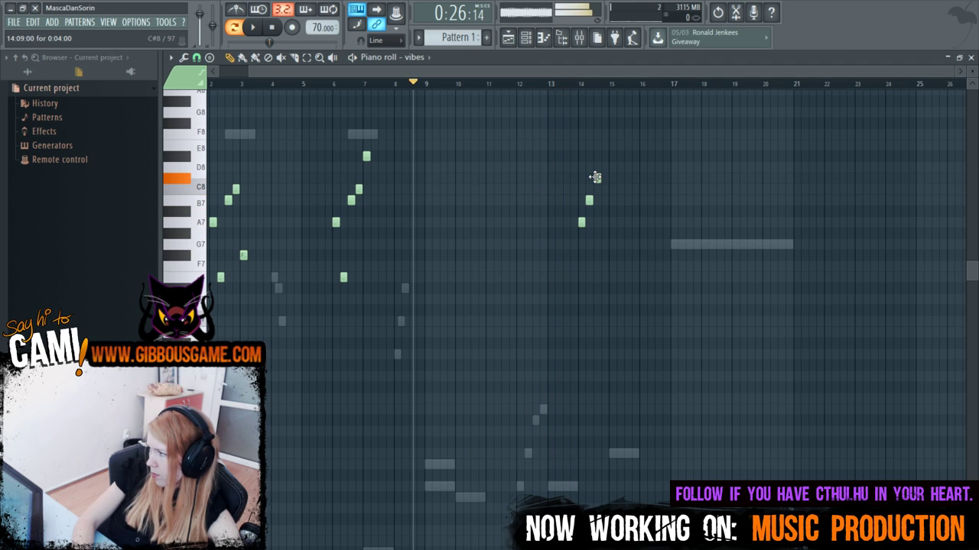
pyautogui.moveTo(276, 84); pyautogui.dragTo(528, 88)
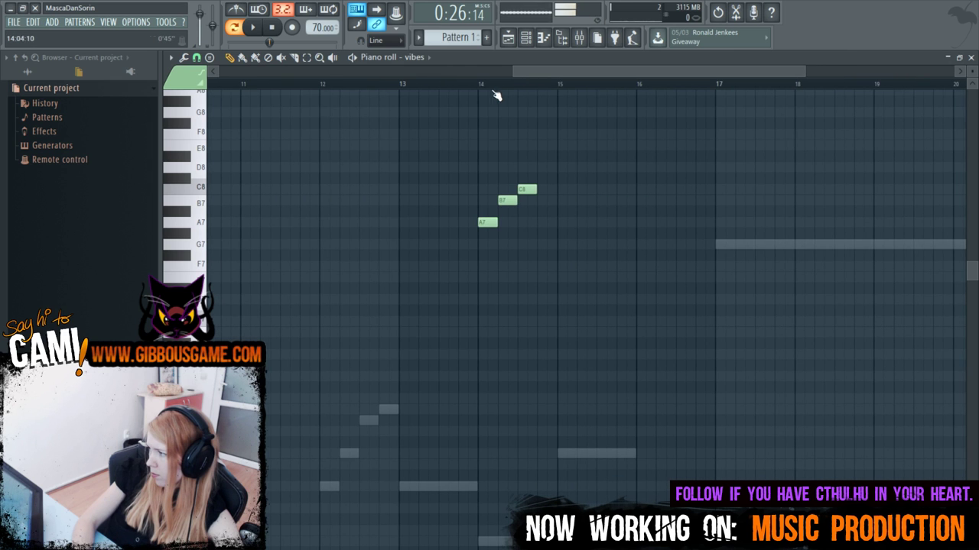
pyautogui.press('space')
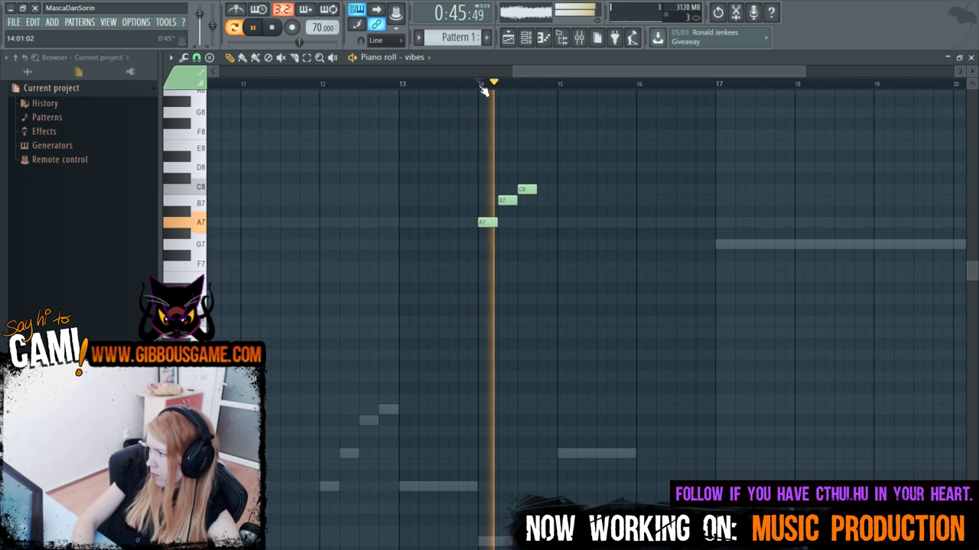
pyautogui.press('space')
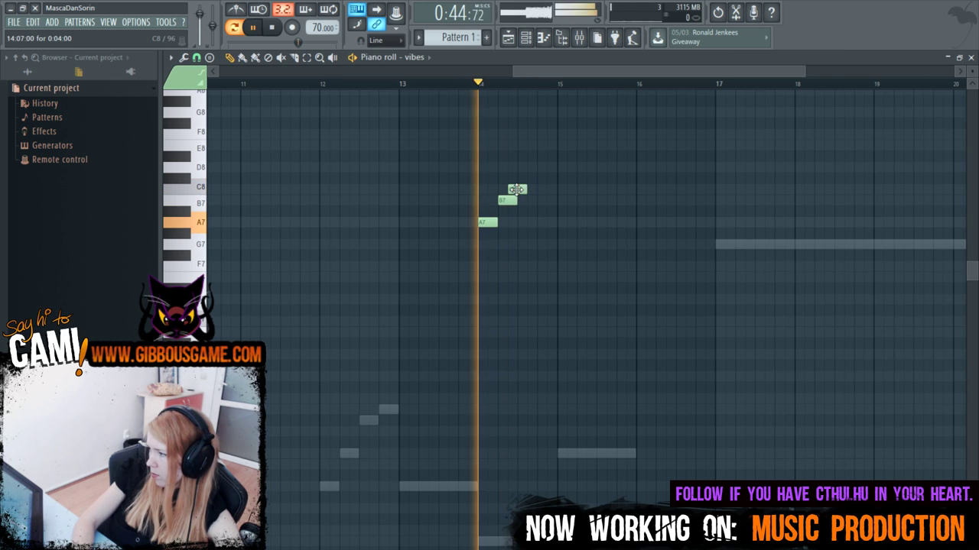
pyautogui.press('space')
pyautogui.click(518, 145)
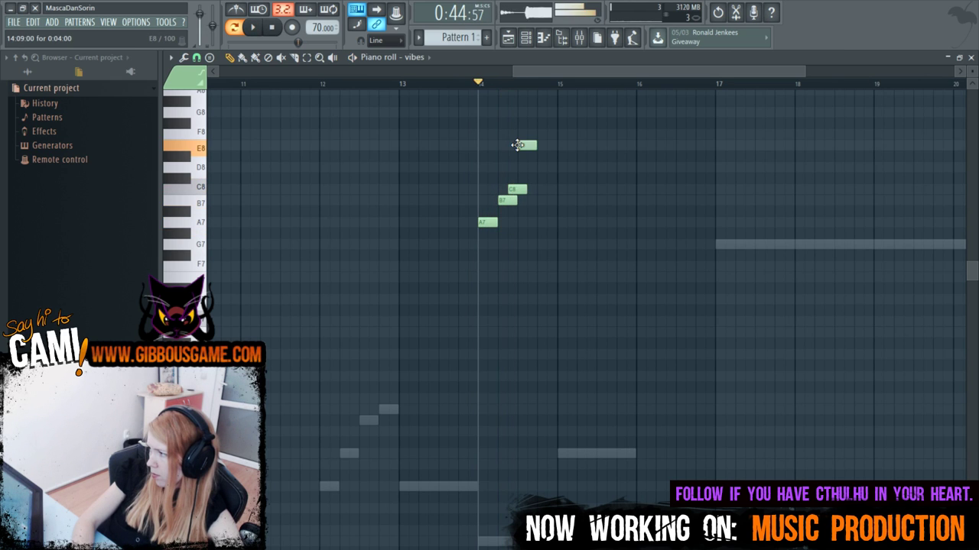
pyautogui.press('space')
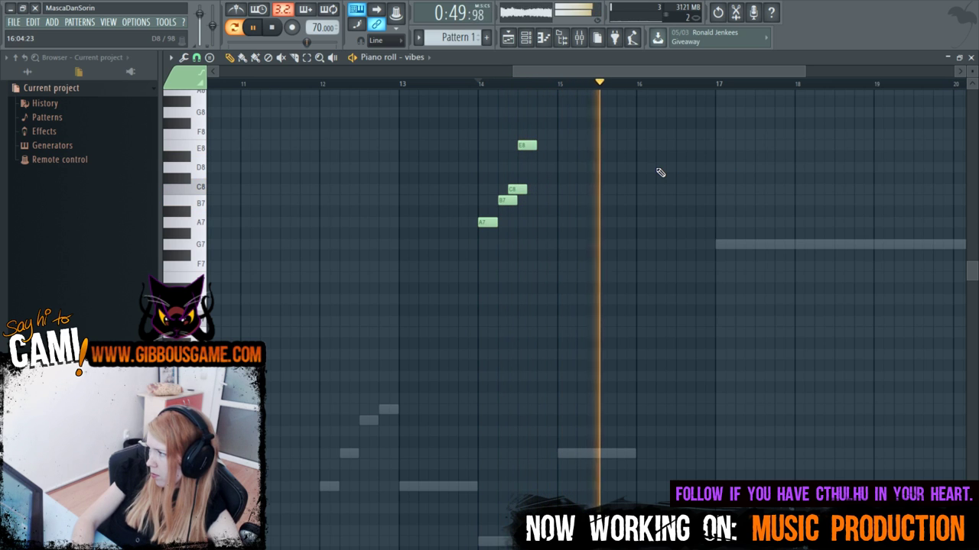
# Add a descending E8, C8, B7 and A7 figure at bar 16, with the A7 starting directly after the B7's midpoint.
pyautogui.press('space')
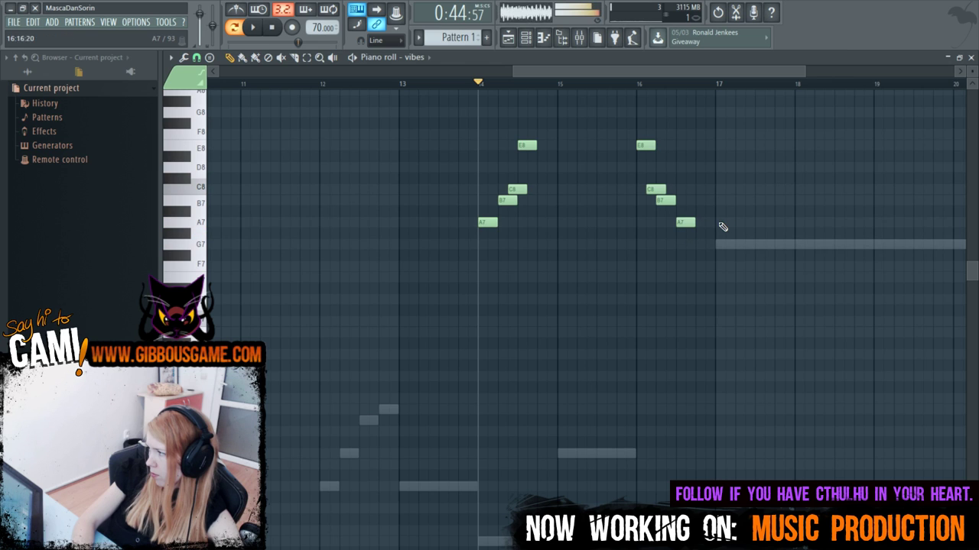
pyautogui.press('space')
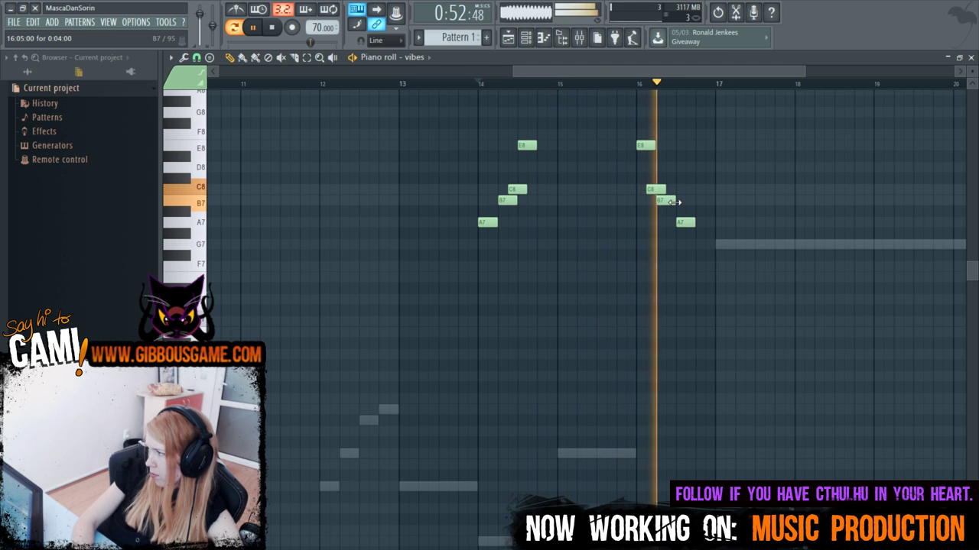
pyautogui.press('space')
pyautogui.moveTo(687, 221); pyautogui.dragTo(681, 224)
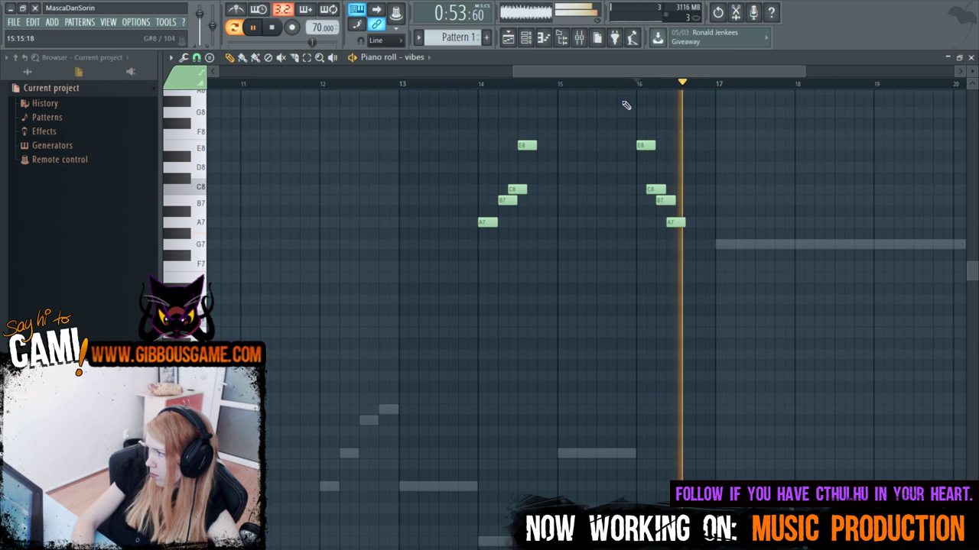
# Try an E8 note at the start of bar 1, remove it, and listen through the part up to bar 14.
pyautogui.moveTo(514, 70); pyautogui.dragTo(220, 70)
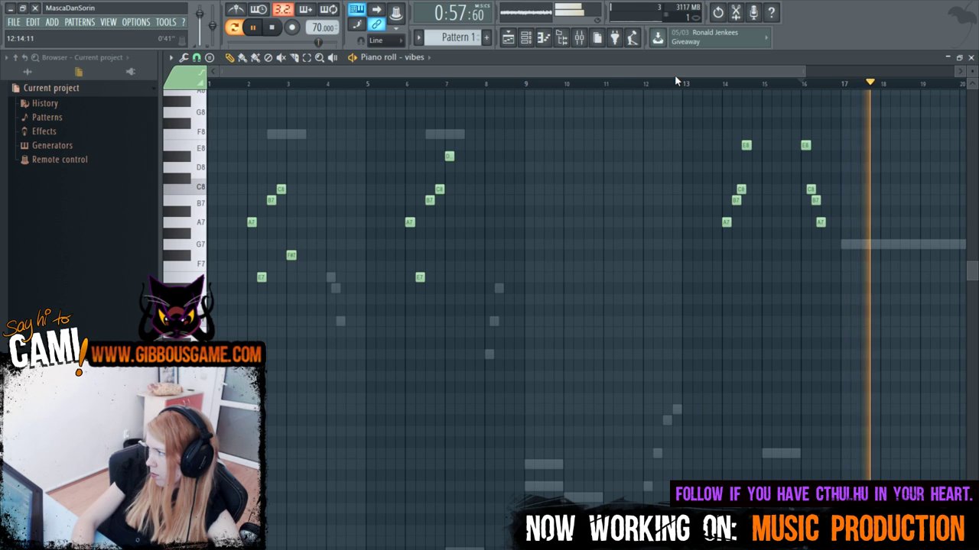
pyautogui.press('space')
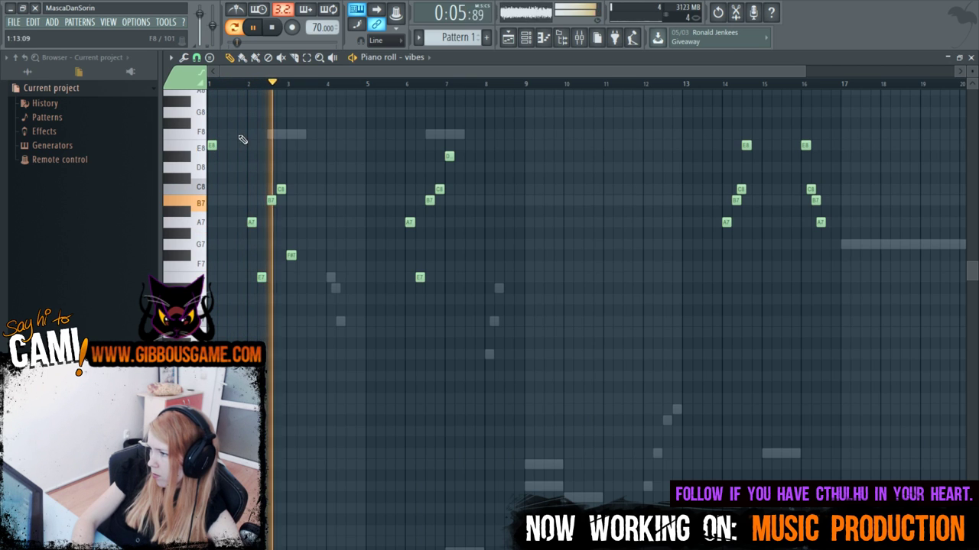
pyautogui.rightClick(211, 144)
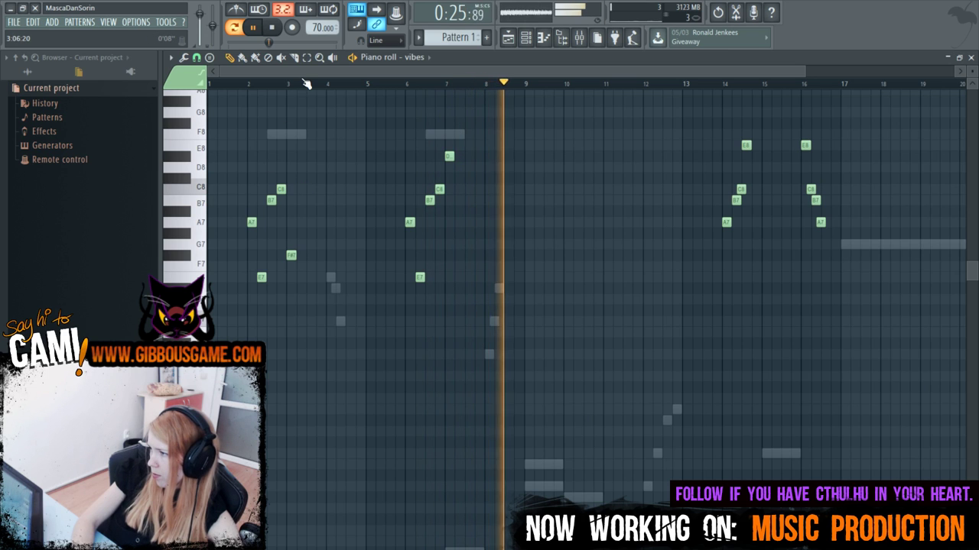
pyautogui.moveTo(324, 72); pyautogui.dragTo(405, 110)
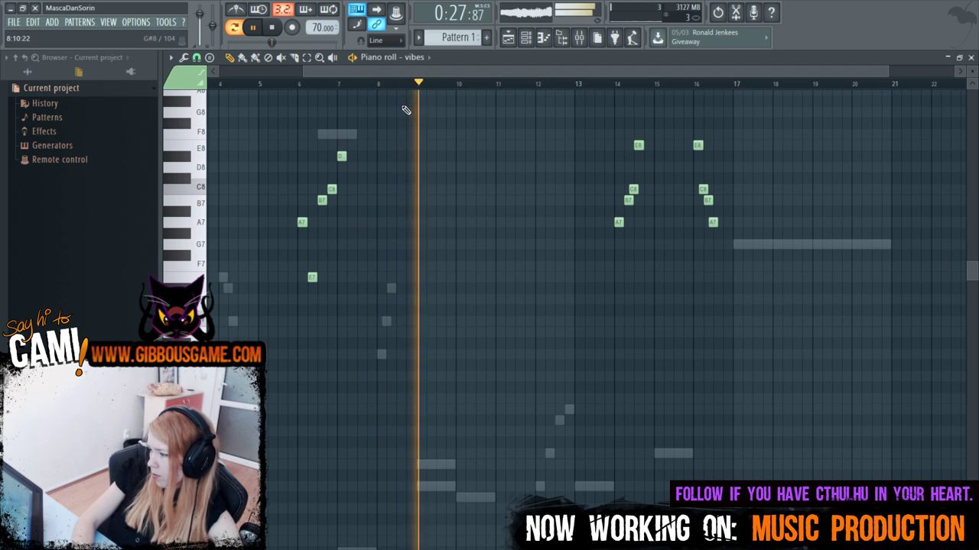
pyautogui.moveTo(386, 69); pyautogui.dragTo(306, 84)
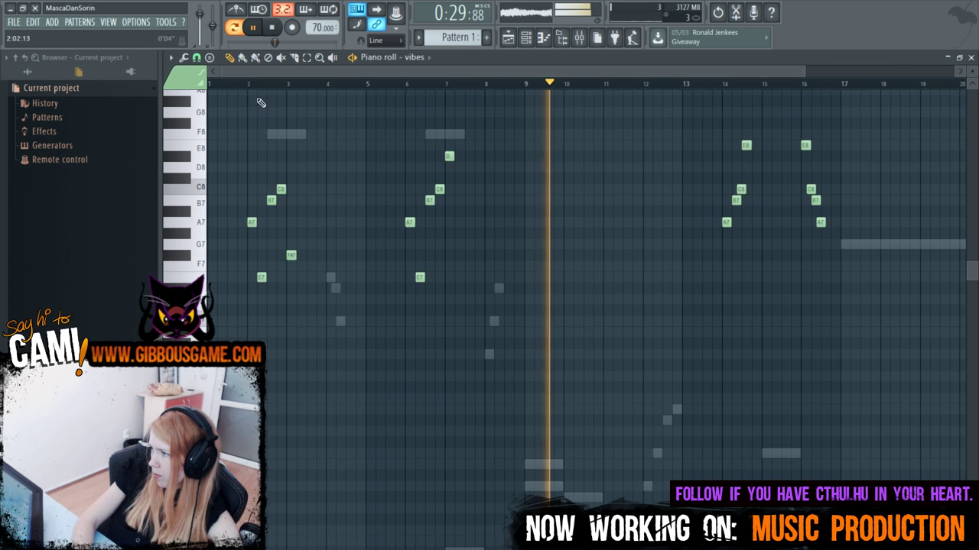
pyautogui.scroll(-4, 352, 301)
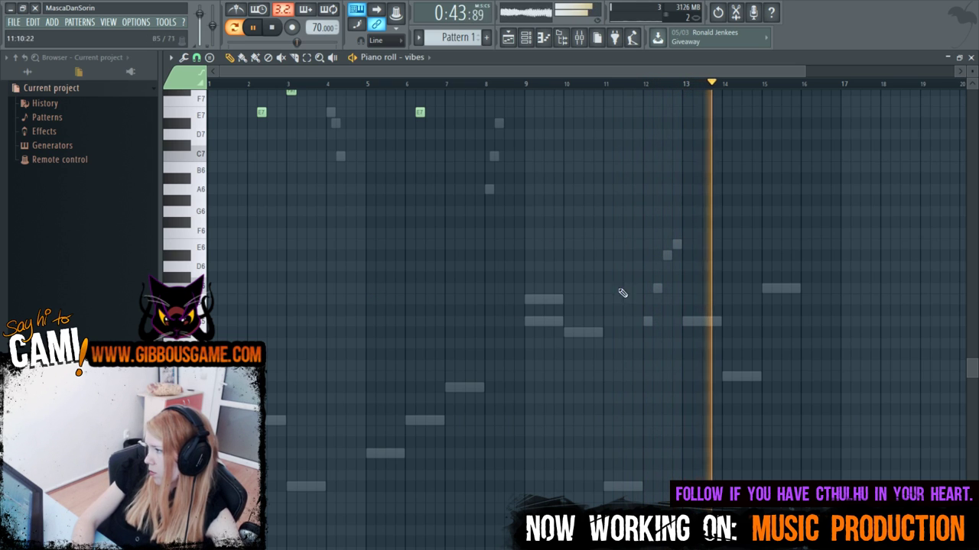
pyautogui.scroll(4, 707, 208)
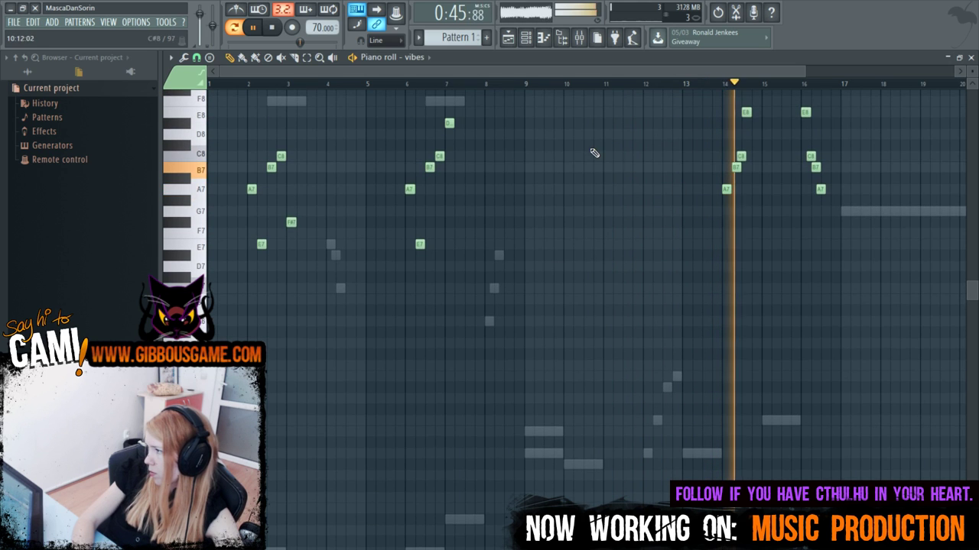
# Open the glock part, move its C6, D#6 and E6 notes in bar 12 closer together after the A5, and play from bar 11.
pyautogui.press('F6')
pyautogui.click(501, 487)
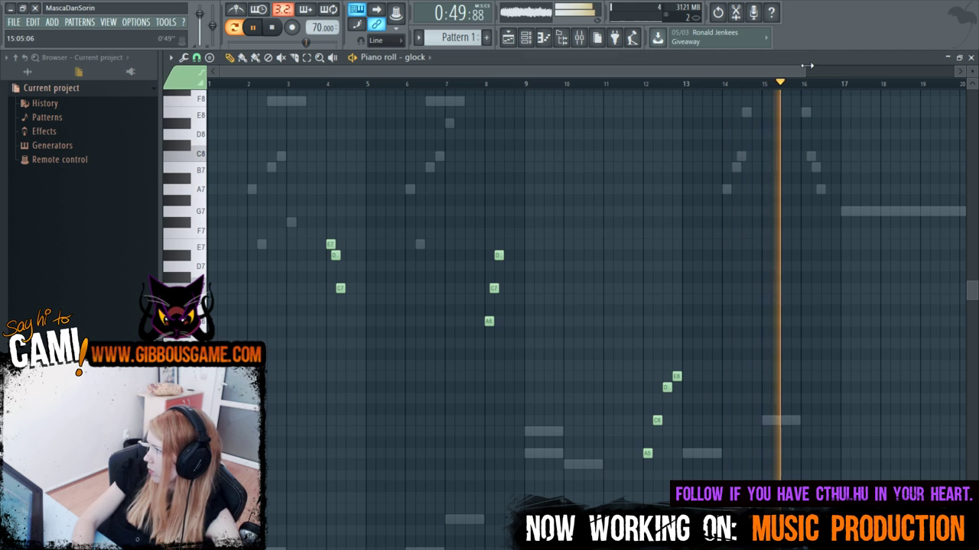
pyautogui.moveTo(808, 71); pyautogui.dragTo(585, 73)
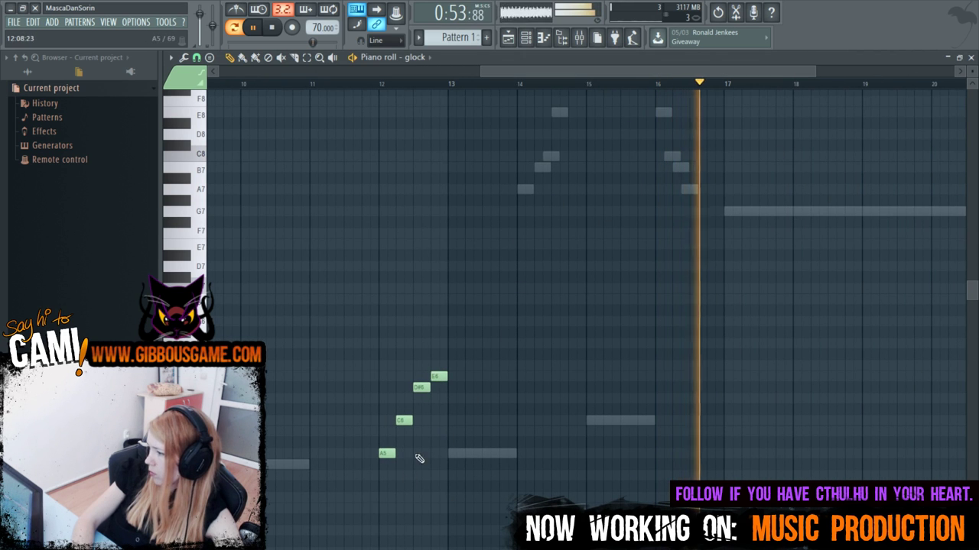
pyautogui.press('space')
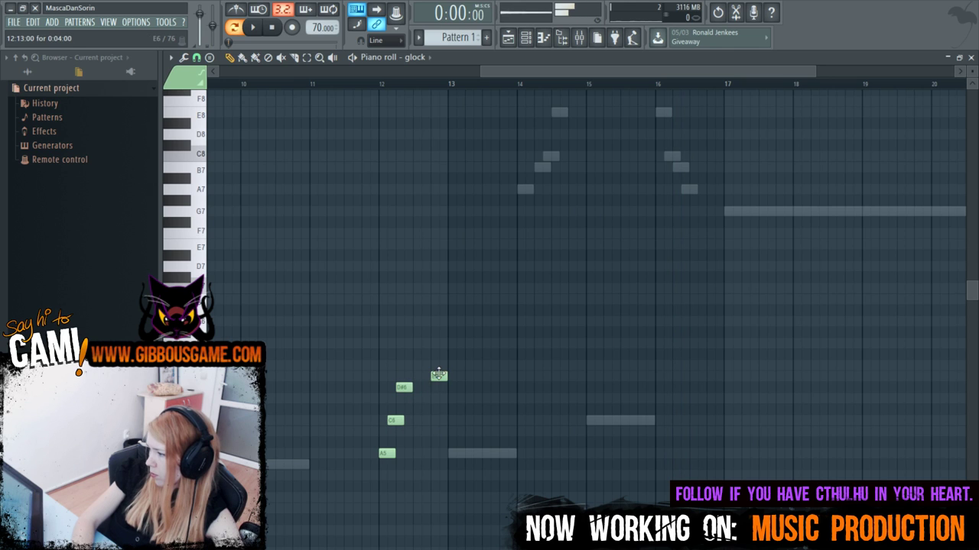
pyautogui.click(337, 84)
pyautogui.press('space')
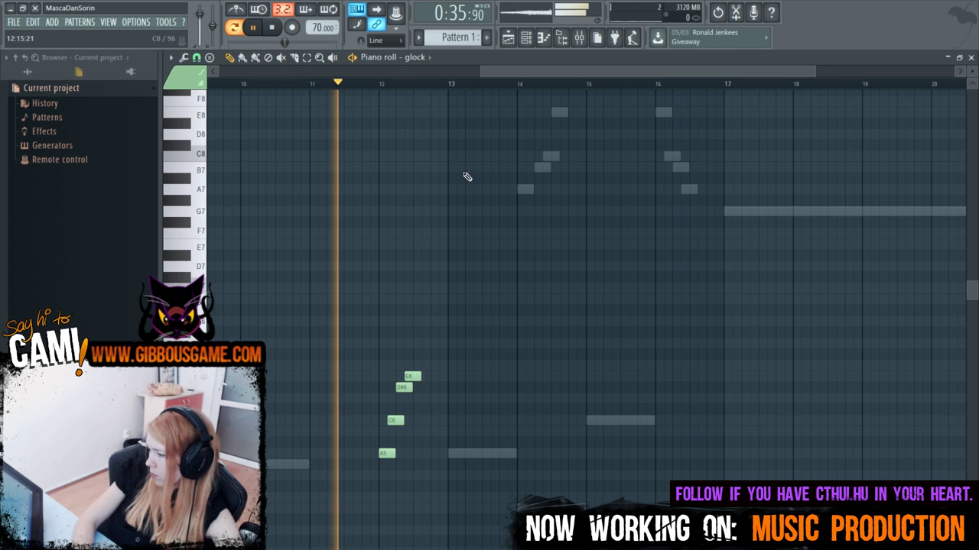
# Return to the vibes part and delete all eight notes in bars 14 and 16.
pyautogui.press('F6')
pyautogui.click(479, 432)
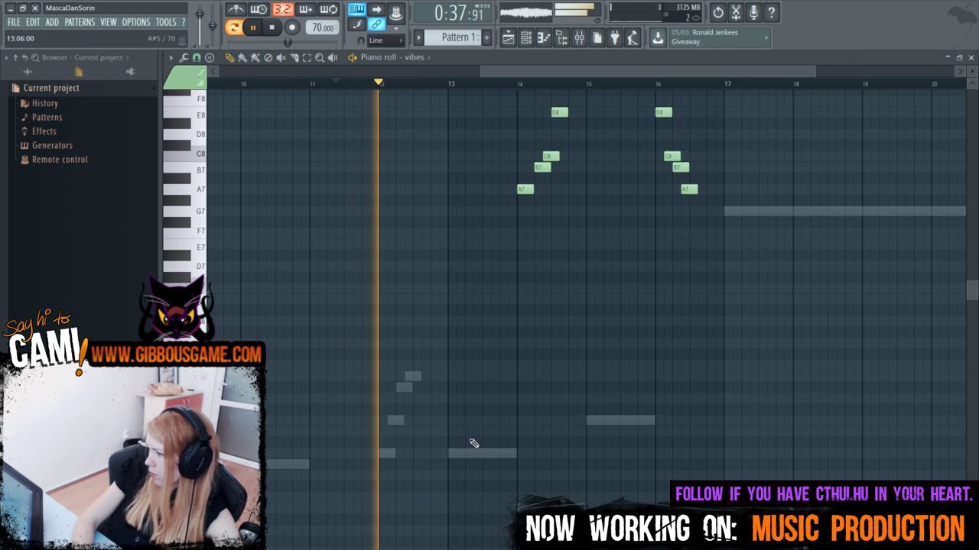
pyautogui.scroll(6, 650, 359)
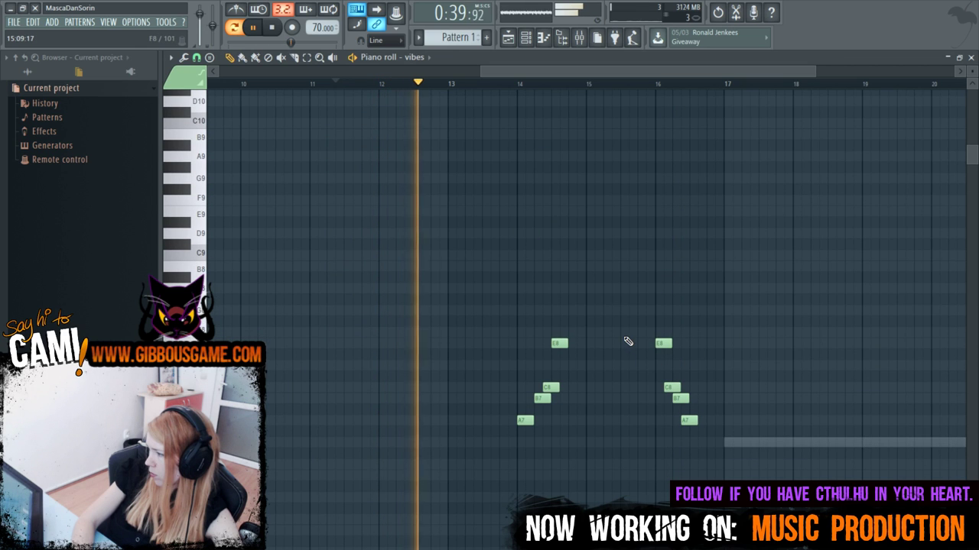
pyautogui.rightClick(559, 343)
pyautogui.rightClick(524, 420)
pyautogui.rightClick(543, 398)
pyautogui.rightClick(550, 387)
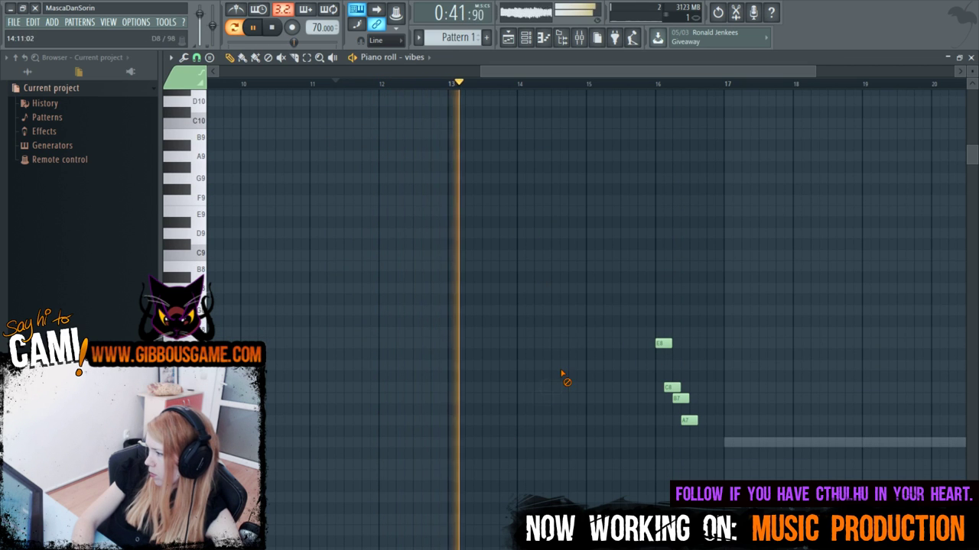
pyautogui.rightClick(689, 420)
pyautogui.rightClick(680, 398)
pyautogui.rightClick(672, 388)
pyautogui.rightClick(663, 344)
pyautogui.scroll(-4, 647, 340)
pyautogui.scroll(-1, 648, 340)
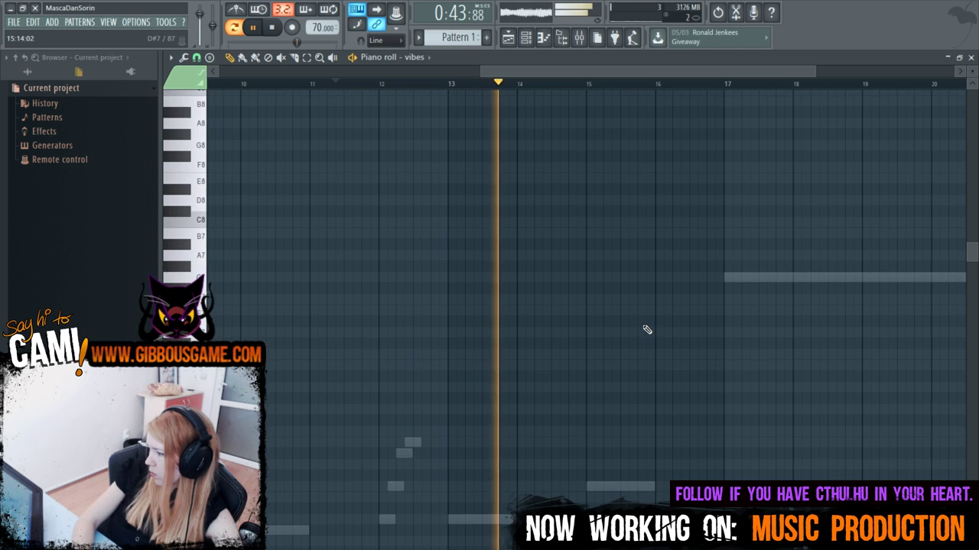
# Place four evenly spaced notes, E8, C8, D#8 and C8, across bar 14 and play from there.
pyautogui.press('space')
pyautogui.click(519, 221)
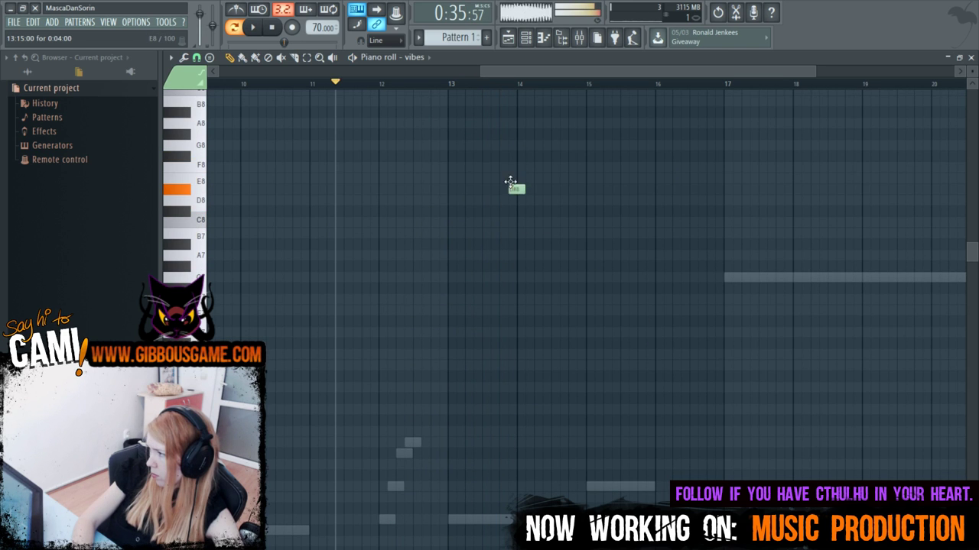
pyautogui.click(526, 91)
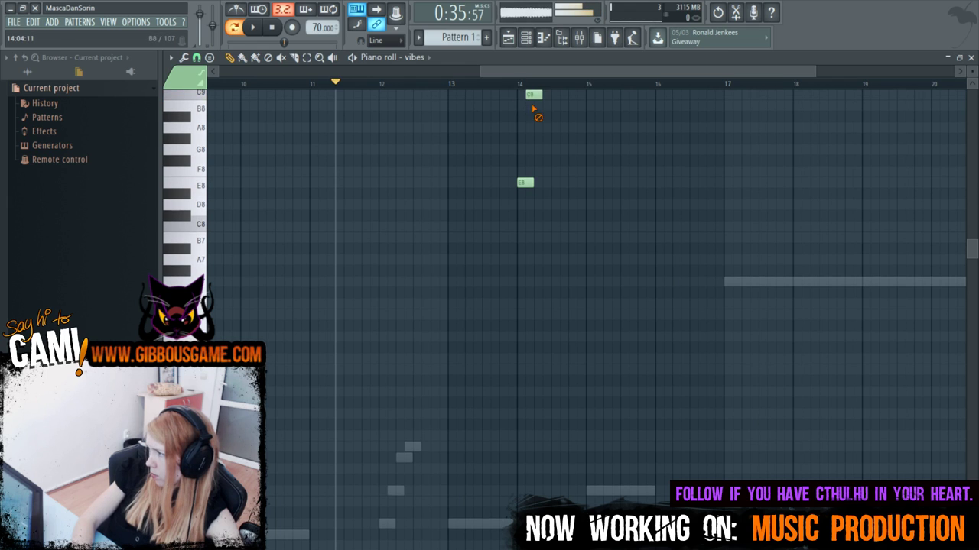
pyautogui.press('space')
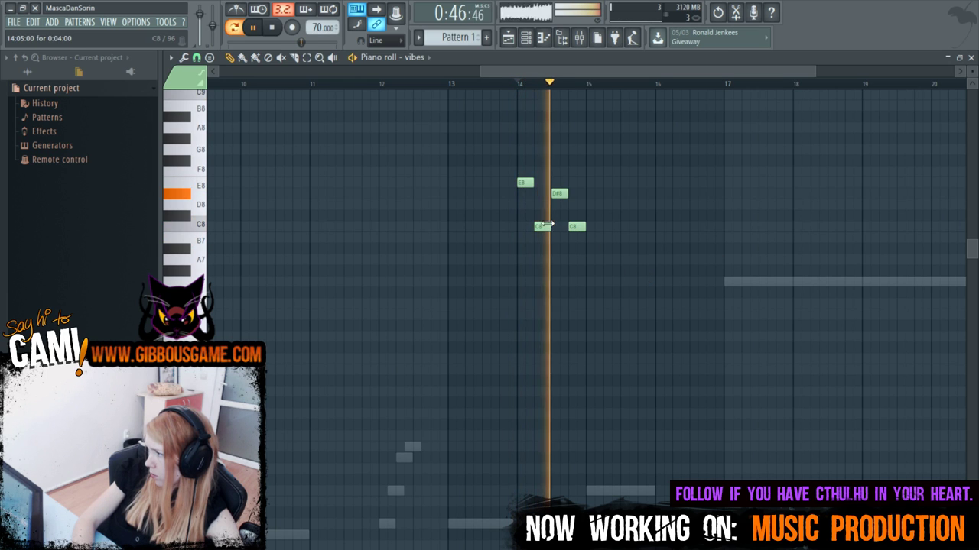
# Move the C8, D#8 and second C8 in bar 14 earlier so they overlap closely after the E8, and play the result.
pyautogui.press('space')
pyautogui.moveTo(559, 192); pyautogui.dragTo(550, 193)
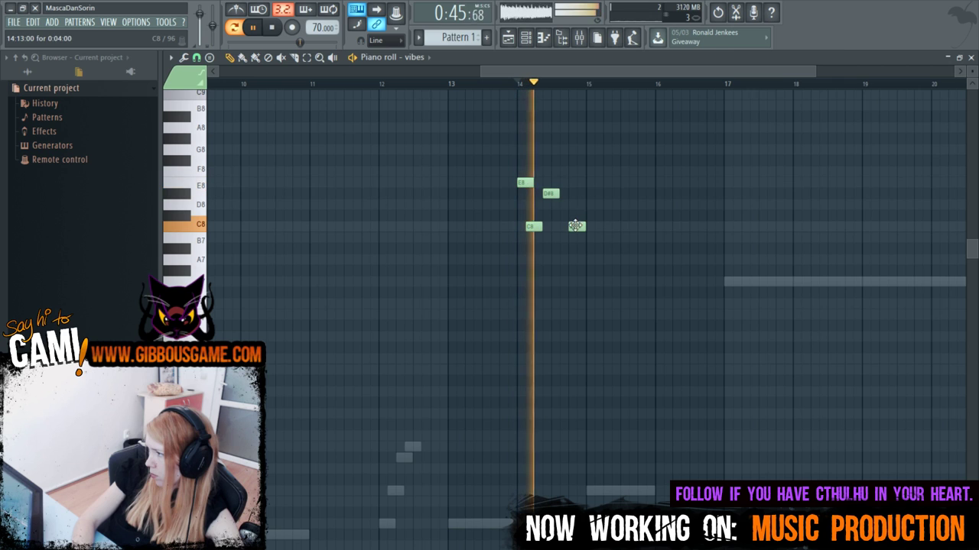
pyautogui.moveTo(573, 226); pyautogui.dragTo(564, 225)
pyautogui.press('space')
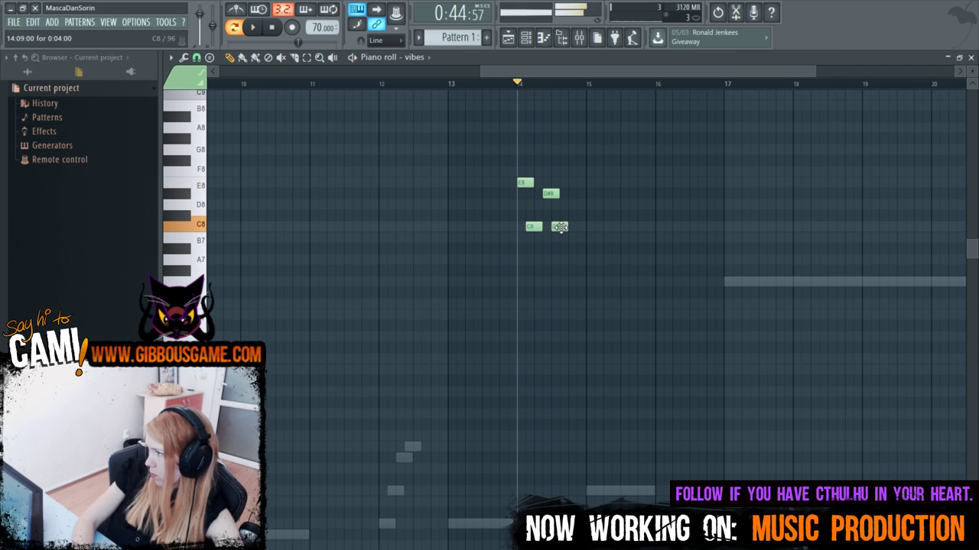
pyautogui.press('space')
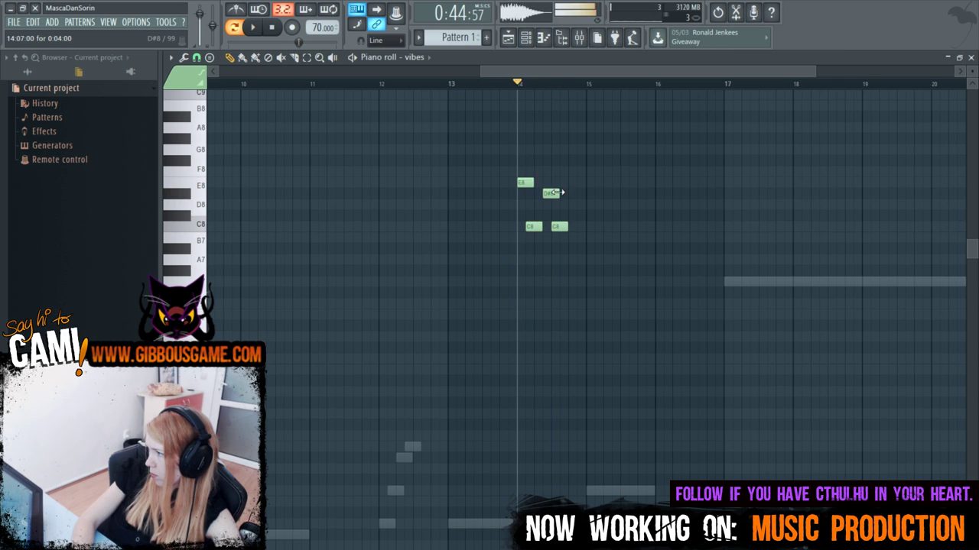
pyautogui.press('space')
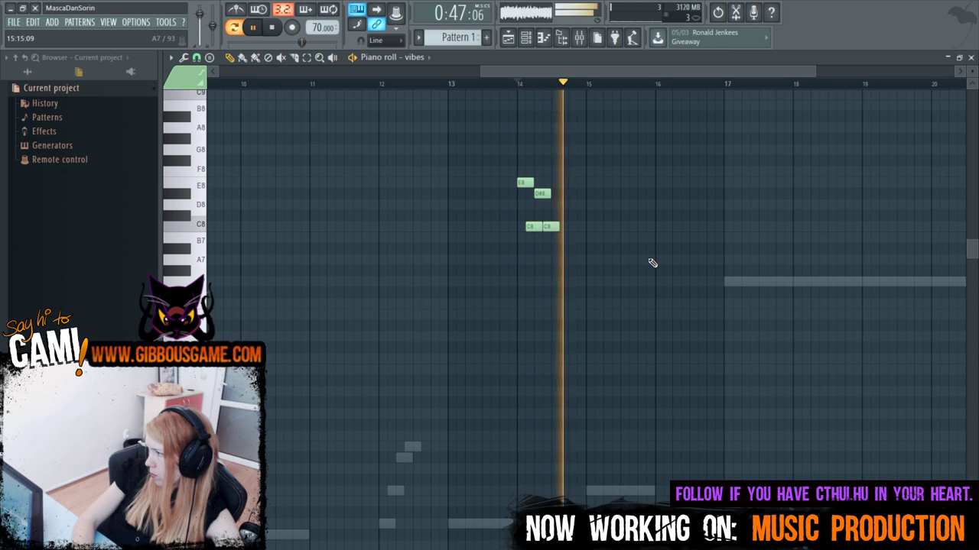
# Add a closely overlapping F#7, A7, E8 and D#8 figure at the start of bar 16 in the vibes part.
pyautogui.press('space')
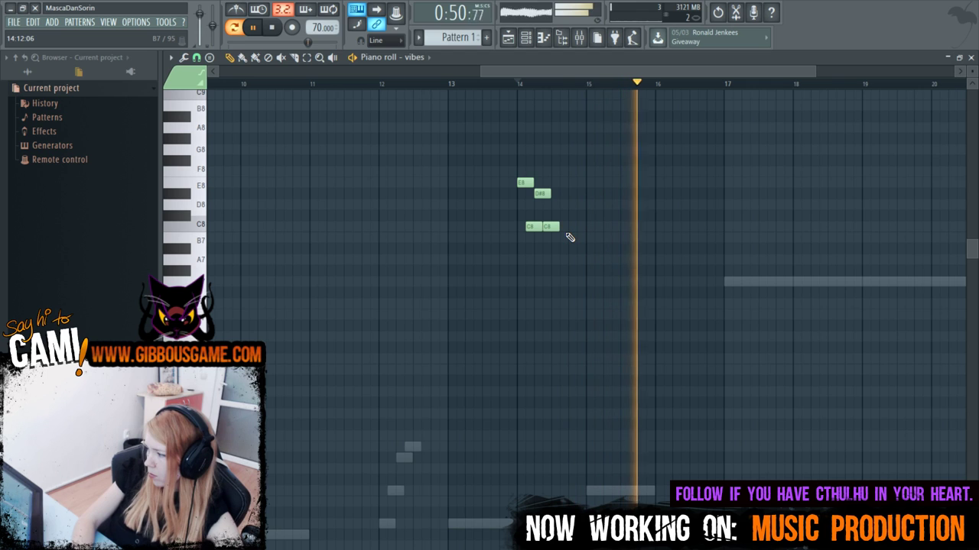
pyautogui.press('space')
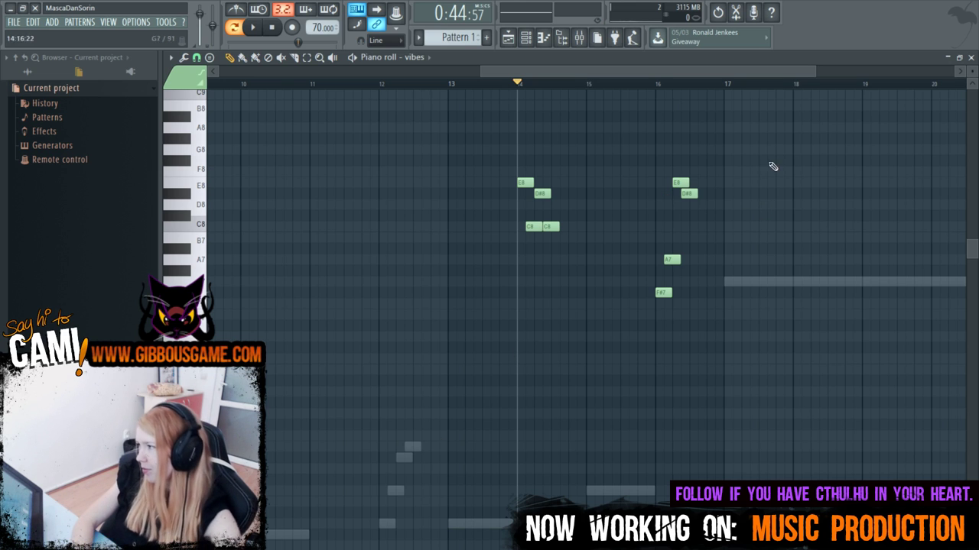
# Show the full pattern up to bar 25 and play it from the start.
pyautogui.moveTo(486, 71); pyautogui.dragTo(878, 56)
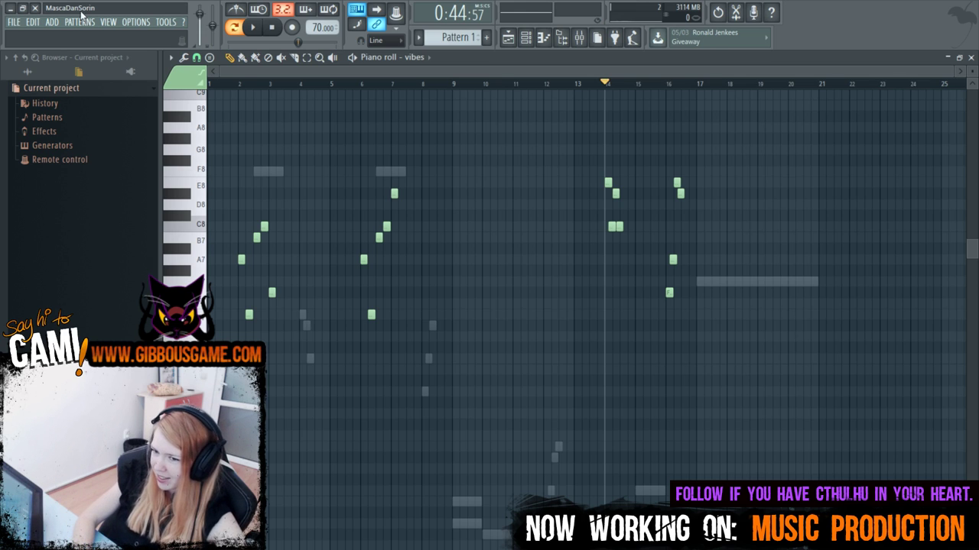
pyautogui.click(231, 84)
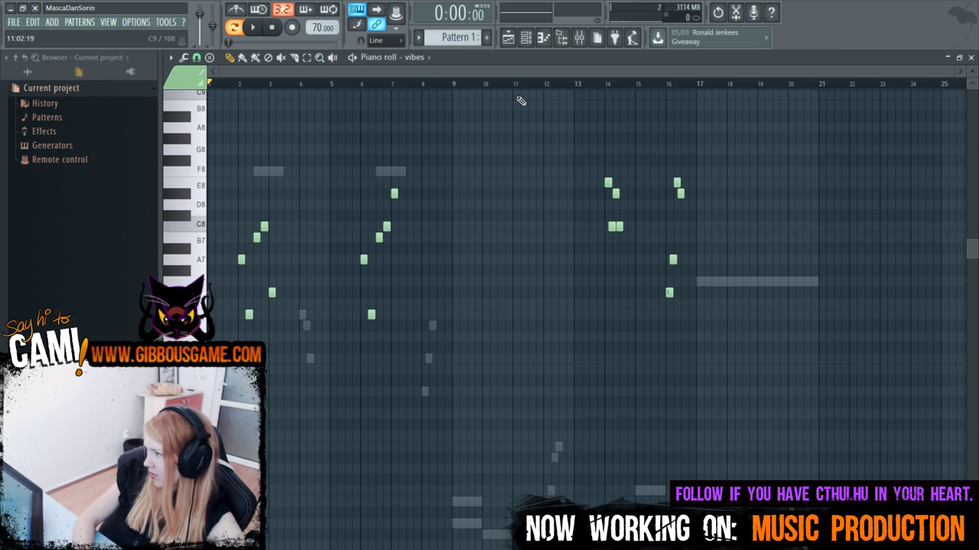
pyautogui.press('space')
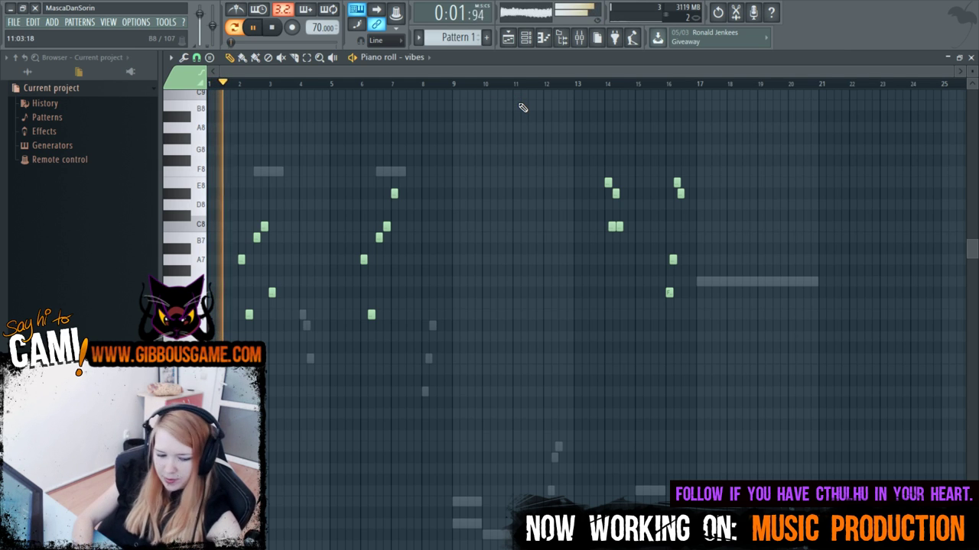
# Add another play_VST_x64 [64bit] instrument channel and open its instrument browser.
pyautogui.press('F6')
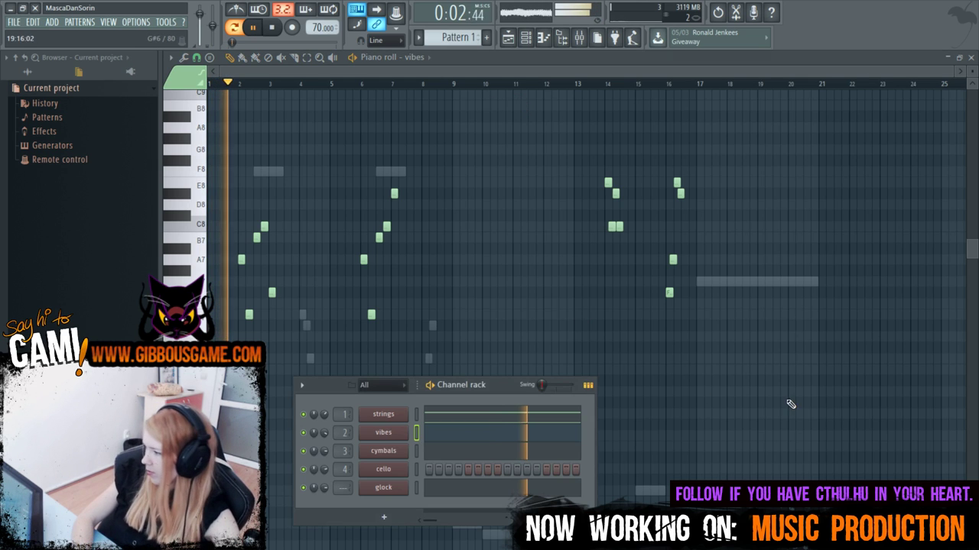
pyautogui.click(52, 22)
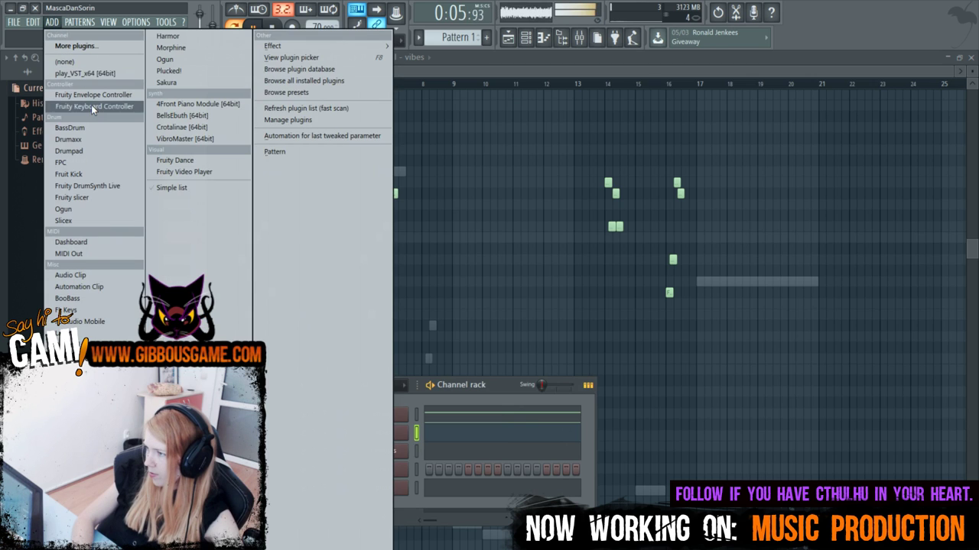
pyautogui.click(92, 72)
pyautogui.click(621, 255)
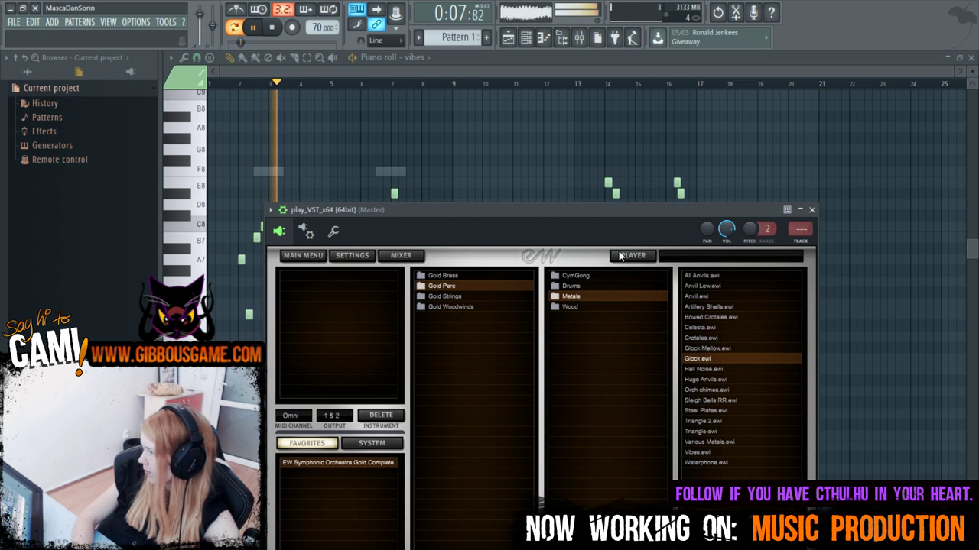
# Load VCS Spiccato RR x6 from the Short articulations of the 10 Cellos in Gold Strings and close the plugin window.
pyautogui.click(461, 295)
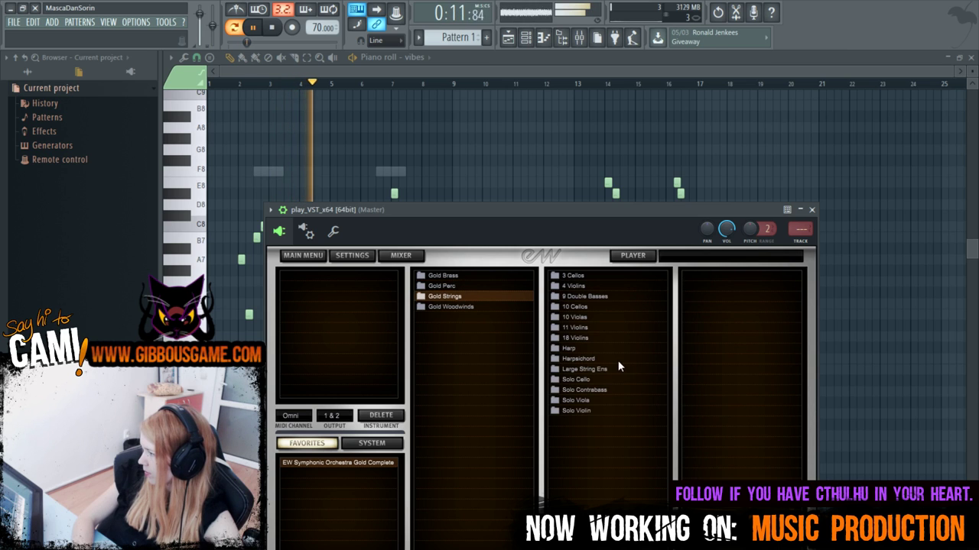
pyautogui.click(585, 306)
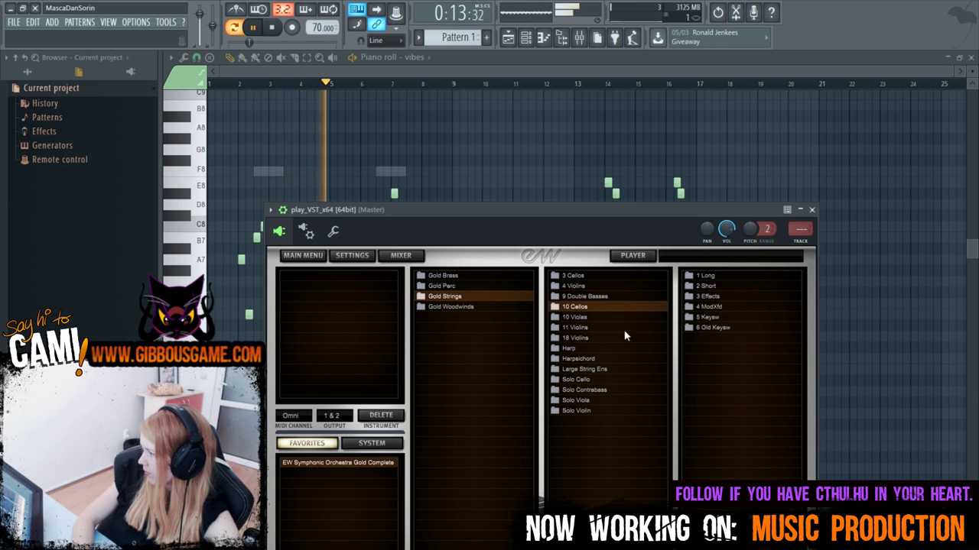
pyautogui.click(706, 286)
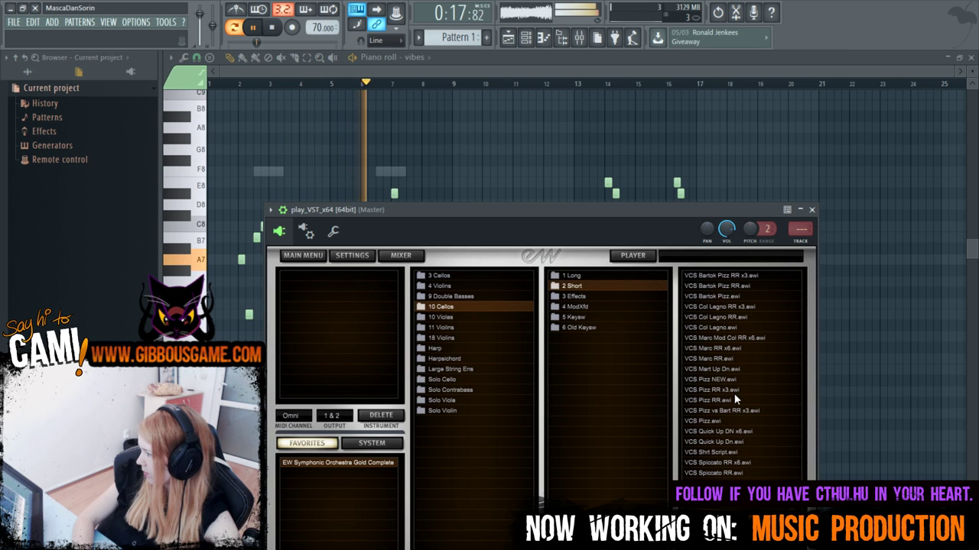
pyautogui.click(756, 462)
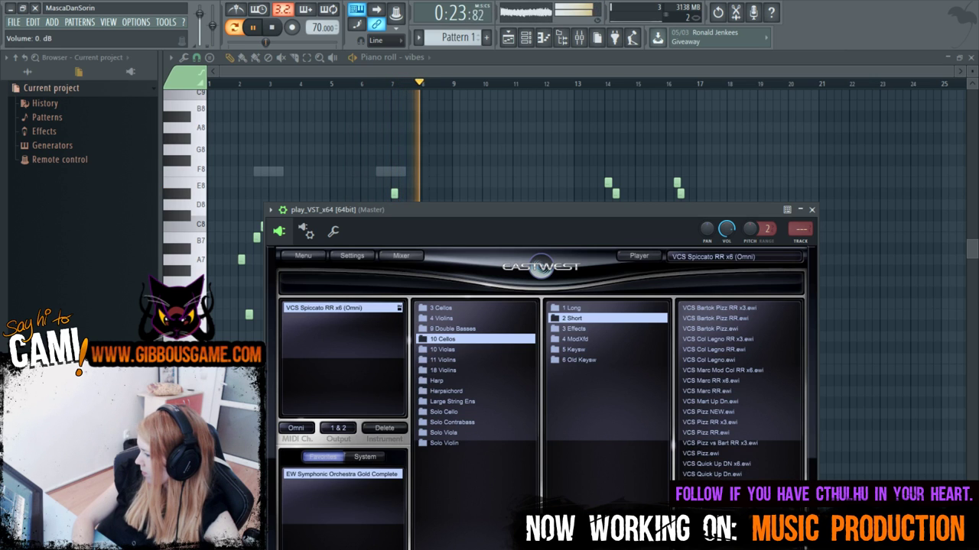
pyautogui.click(811, 210)
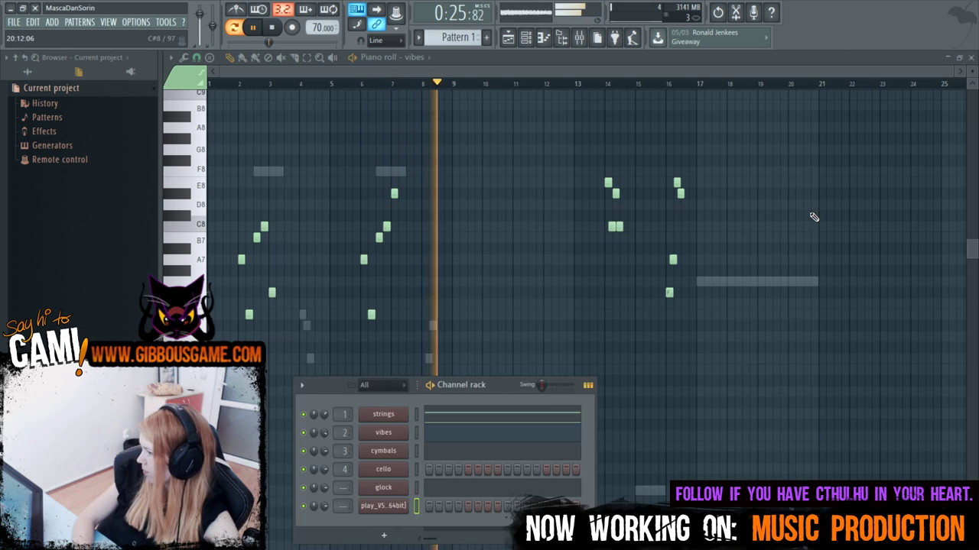
# Stop playback and rename the new play_VST channel as "cello spicc".
pyautogui.press('space')
pyautogui.rightClick(382, 506)
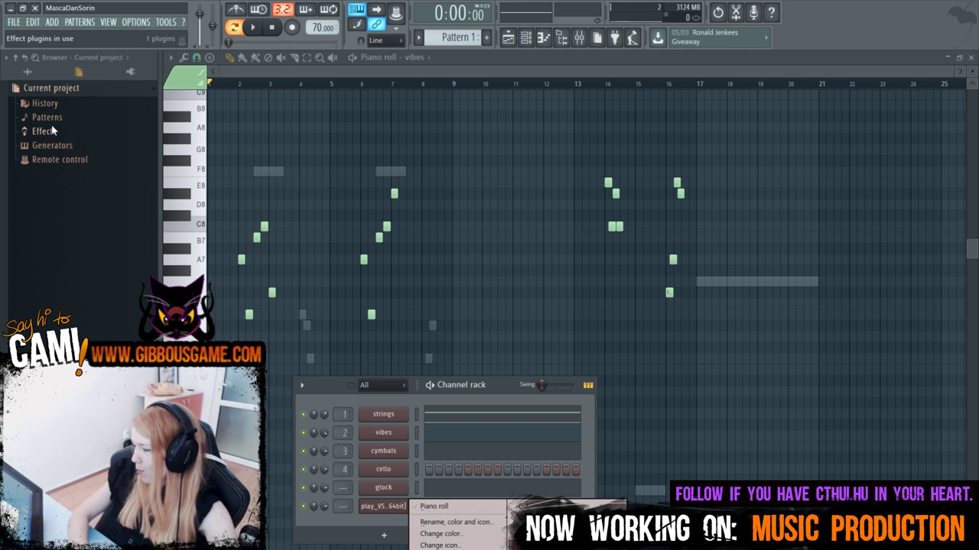
pyautogui.click(383, 525)
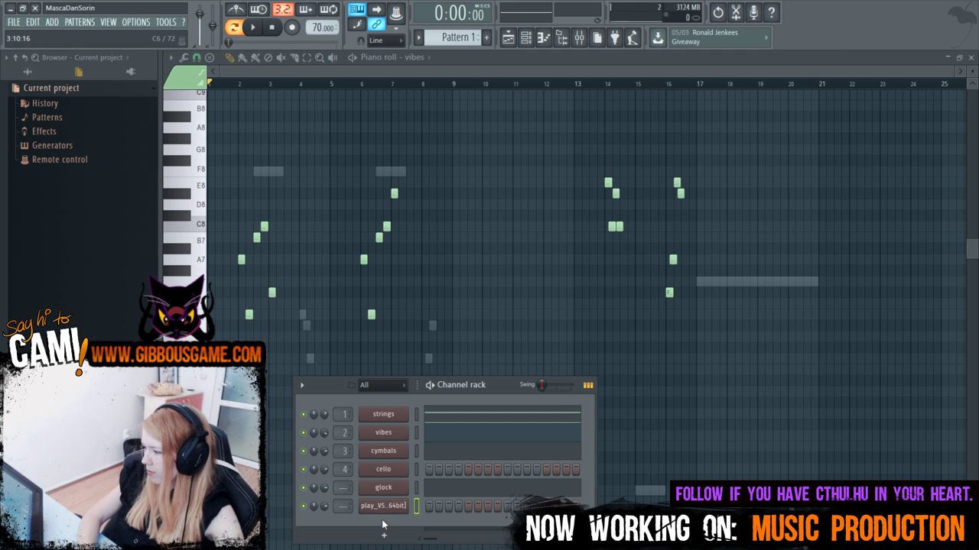
pyautogui.click(469, 74)
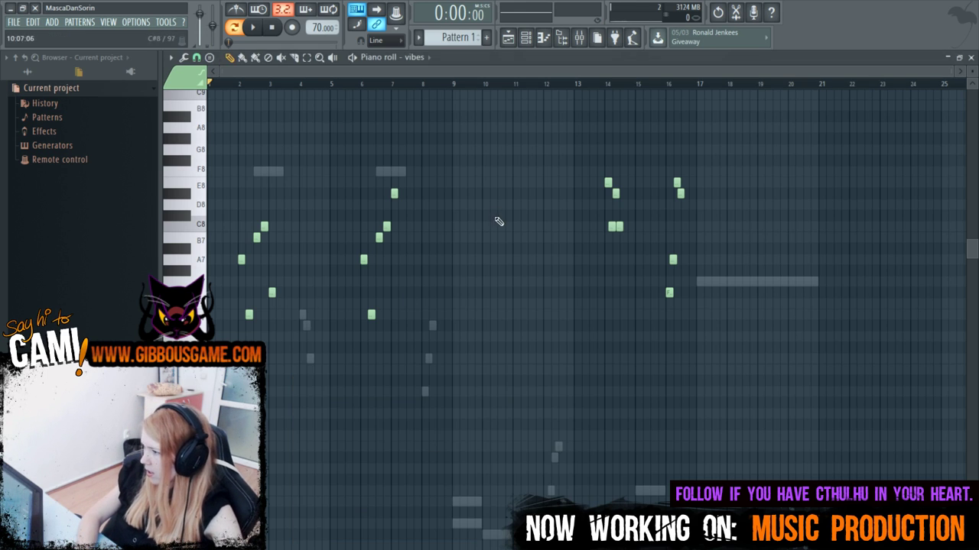
pyautogui.press('F6')
pyautogui.rightClick(383, 506)
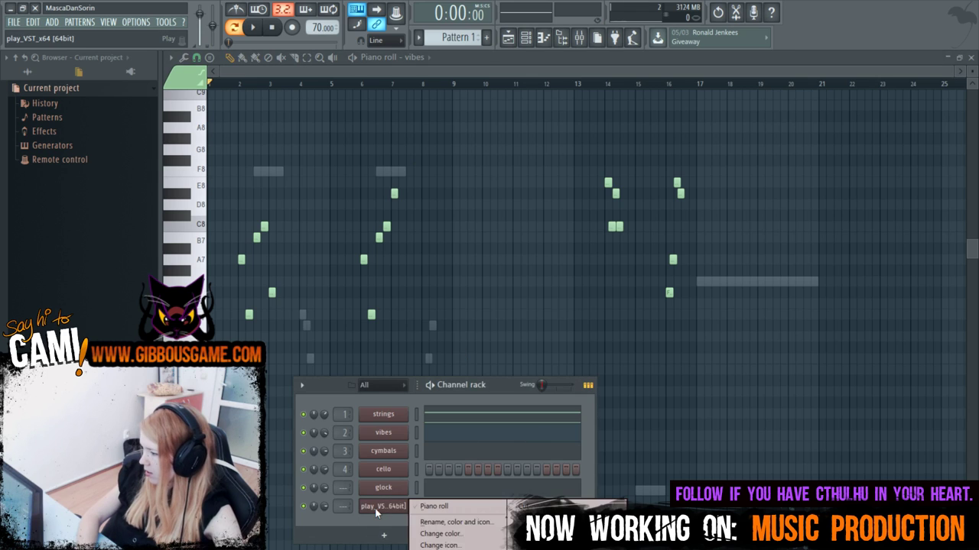
pyautogui.click(490, 523)
pyautogui.write('cello')
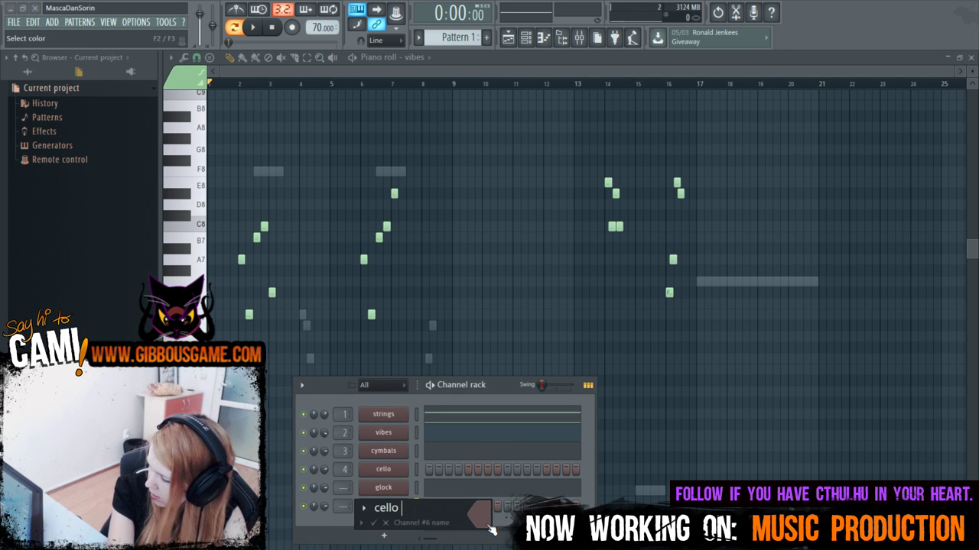
pyautogui.write(' spicc')
pyautogui.press('Return')
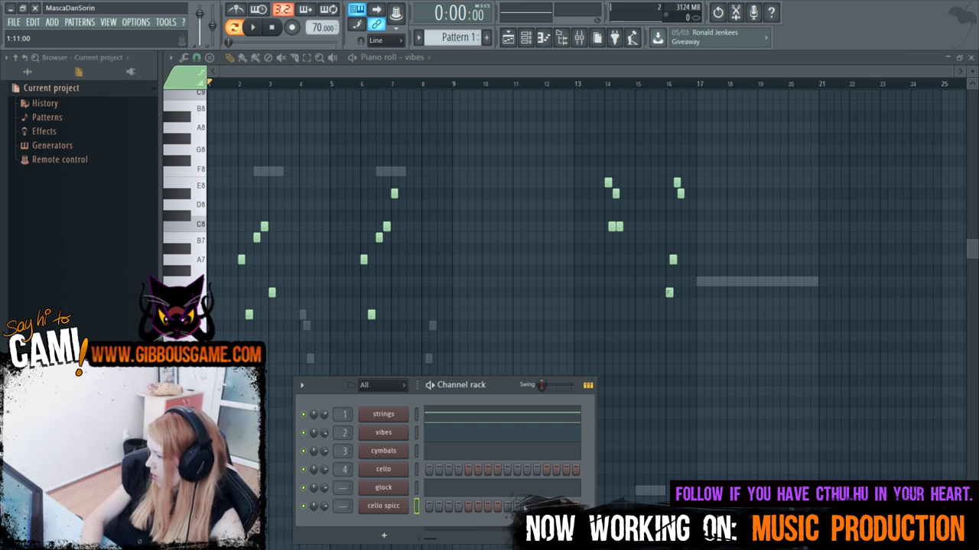
# Open the cello spicc channel's piano roll and play the pattern from the start.
pyautogui.rightClick(386, 506)
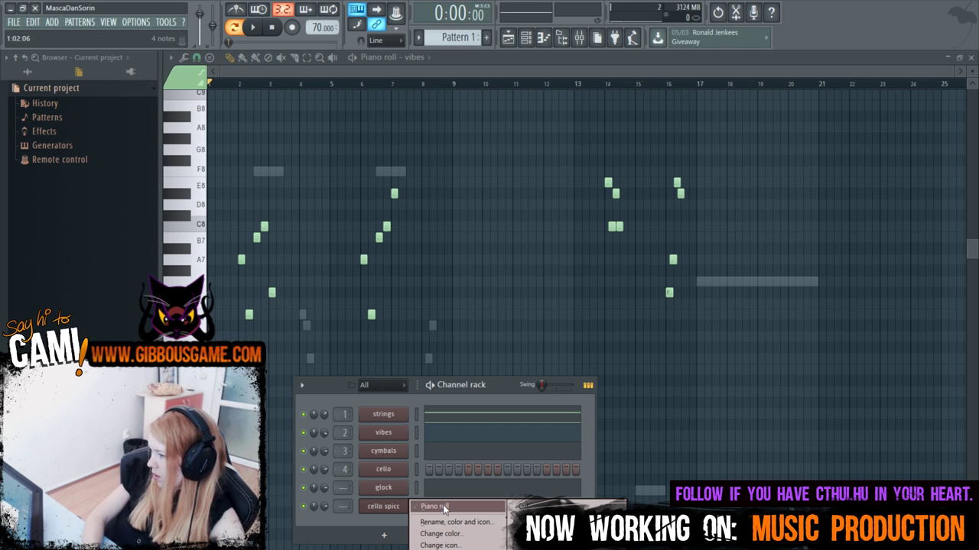
pyautogui.click(436, 506)
pyautogui.press('space')
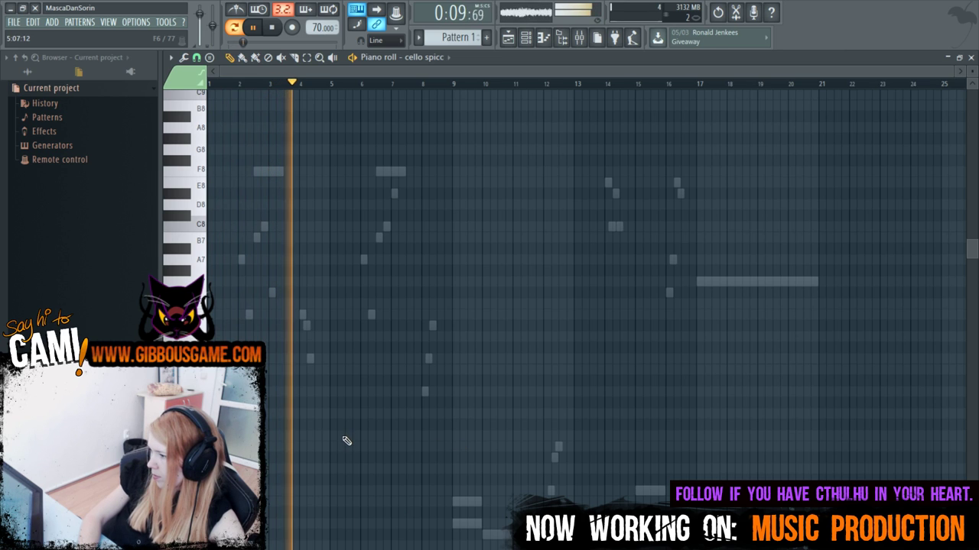
pyautogui.press('space')
# Fill bar 4 of the cello spicc part with eight short notes alternating A4 and E4, and play from bar 3.
pyautogui.click(301, 437)
pyautogui.rightClick(302, 437)
pyautogui.scroll(-2, 570, 324)
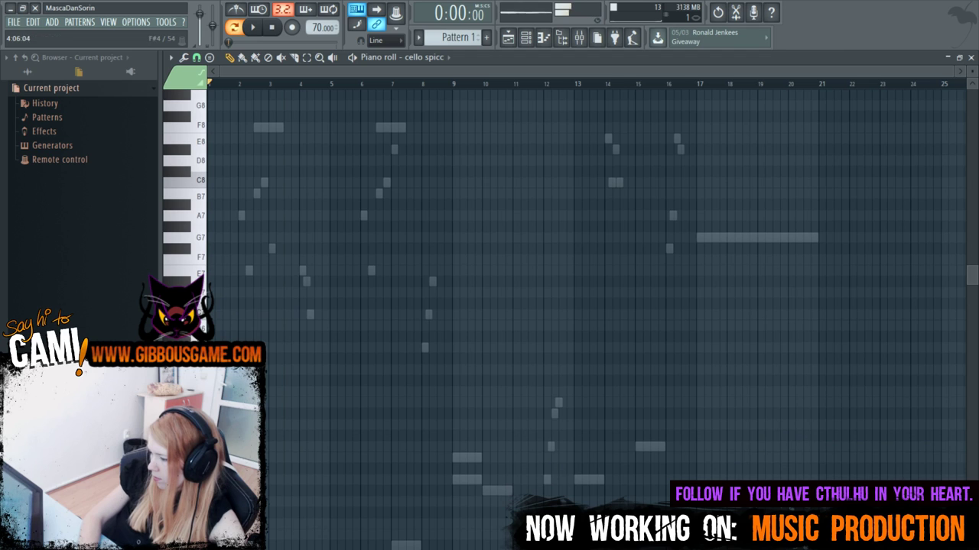
pyautogui.scroll(-1, 571, 324)
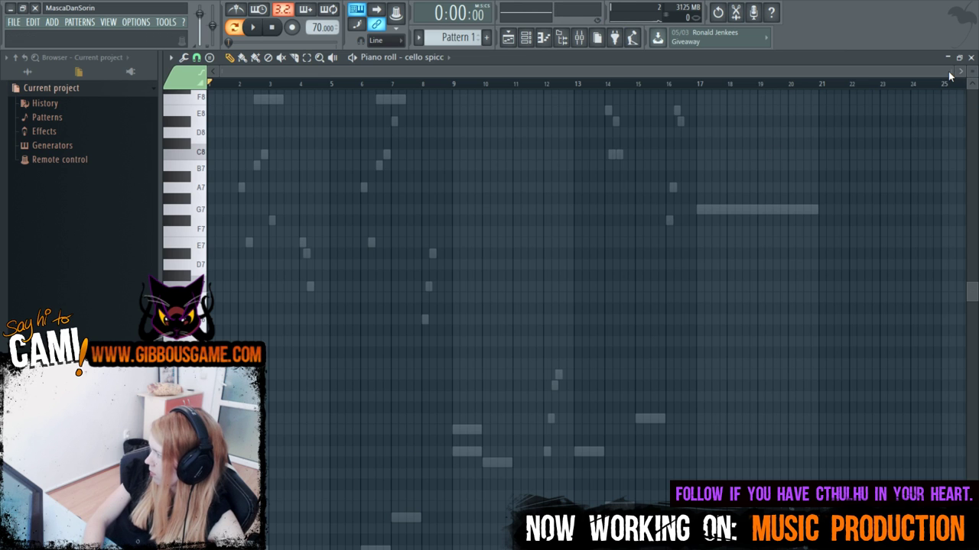
pyautogui.moveTo(955, 71); pyautogui.dragTo(469, 222)
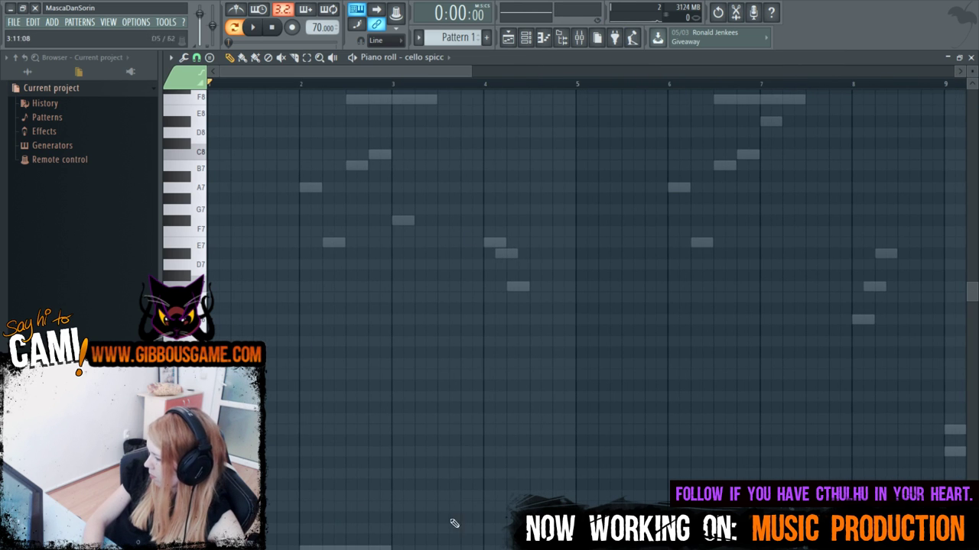
pyautogui.click(472, 83)
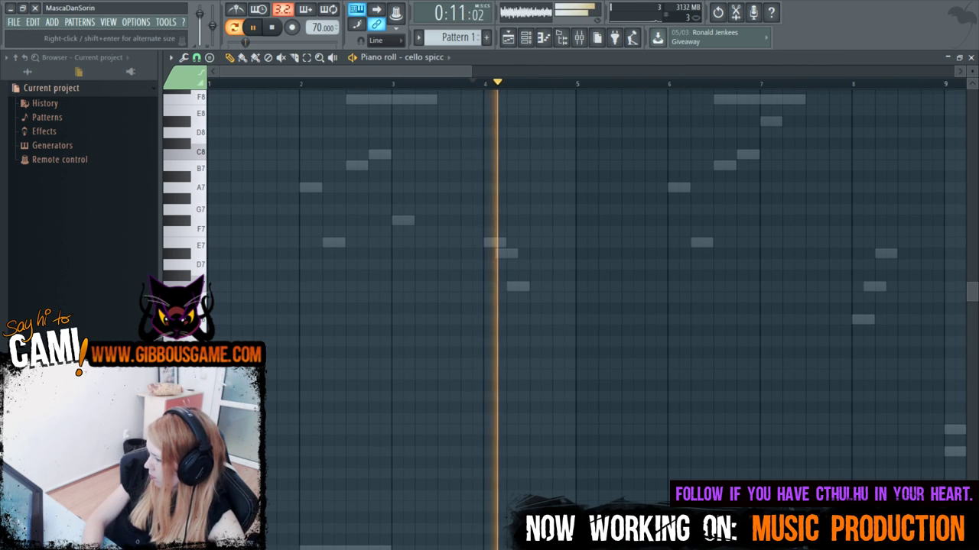
pyautogui.press('space')
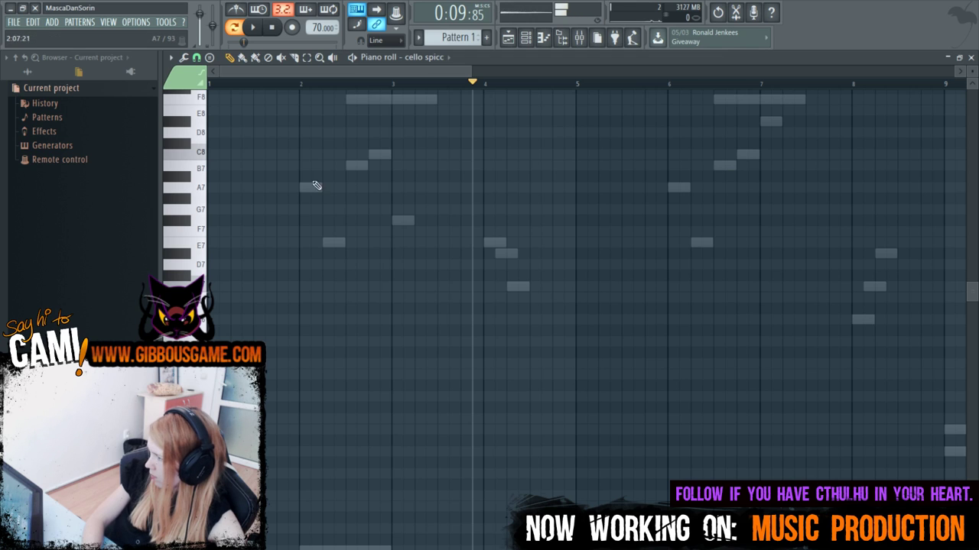
pyautogui.click(393, 85)
pyautogui.press('space')
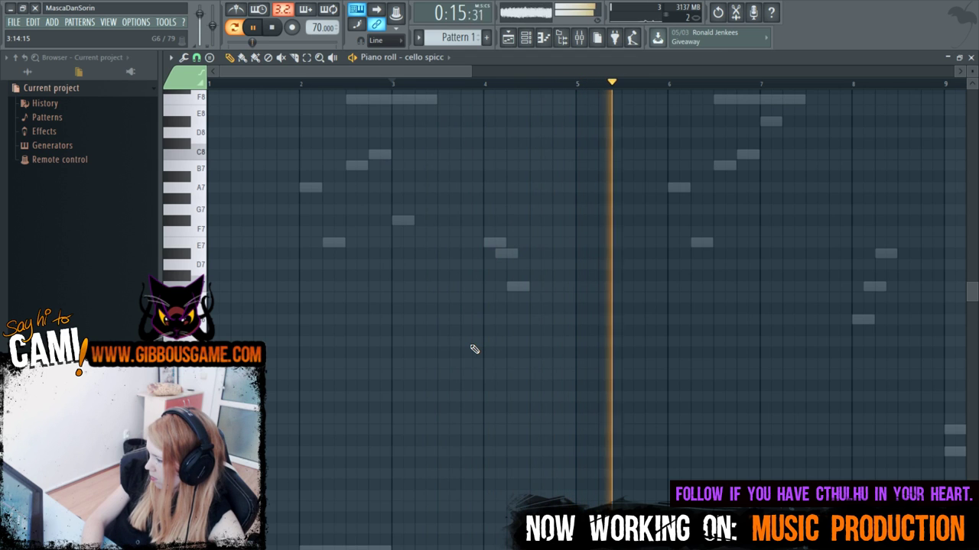
# Copy the A4 and E4 figure from bar 4 into bar 8 of the cello spicc part and stop playback.
pyautogui.scroll(-3, 344, 229)
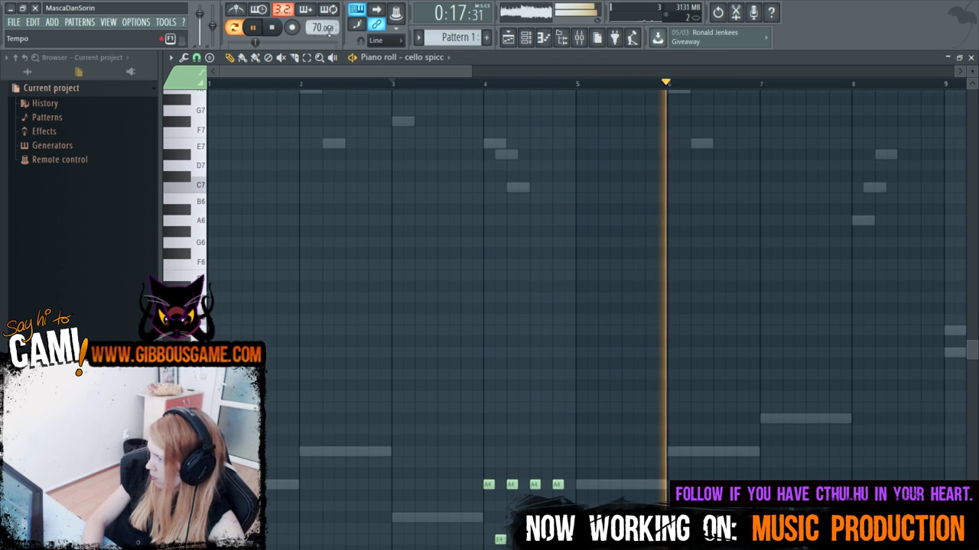
pyautogui.moveTo(421, 347); pyautogui.dragTo(585, 549)
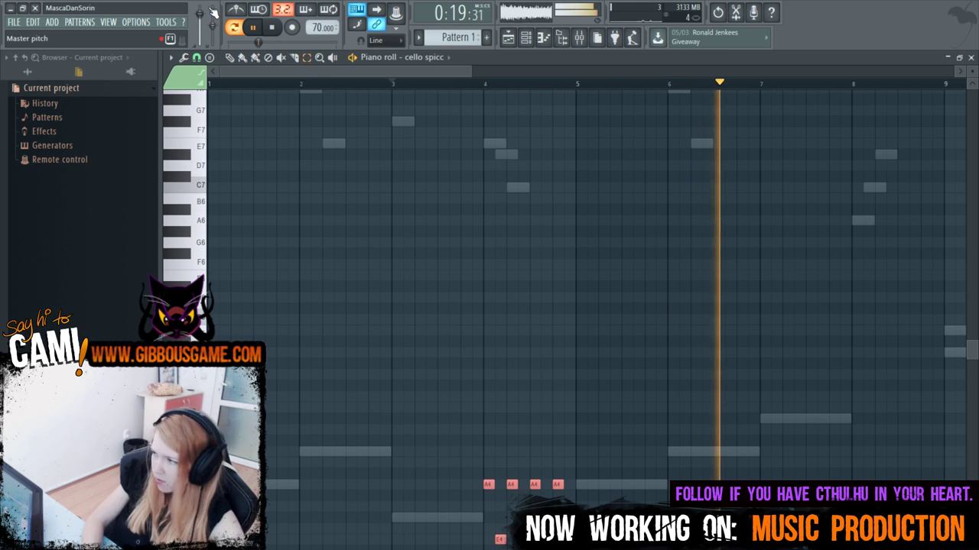
pyautogui.moveTo(260, 474); pyautogui.dragTo(317, 511)
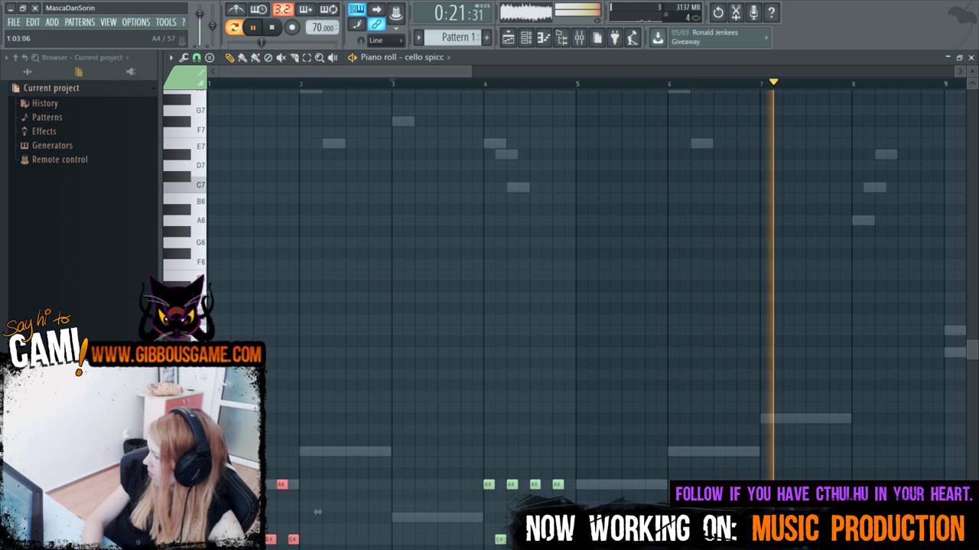
pyautogui.moveTo(282, 485); pyautogui.dragTo(864, 486)
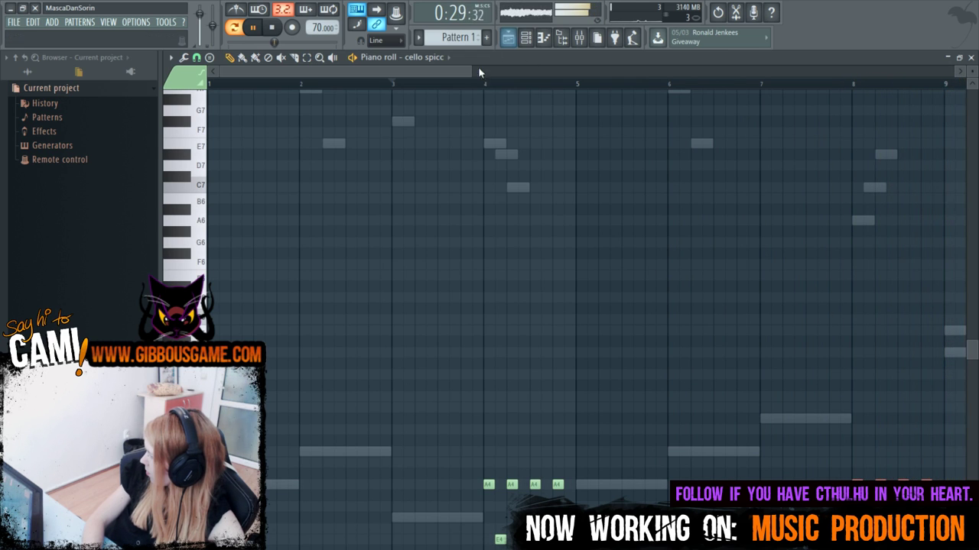
pyautogui.press('space')
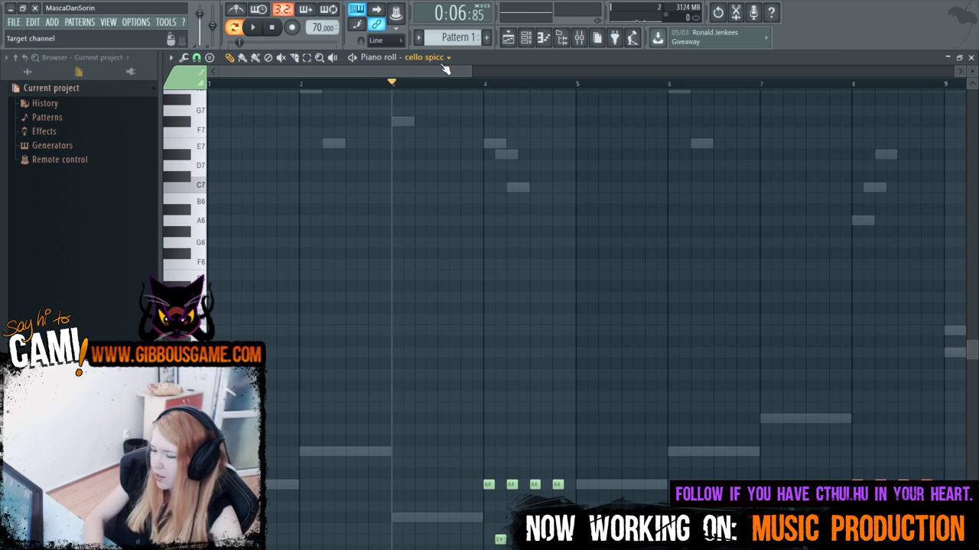
# Mute the glock channel and play the pattern with the two cello spicc figures.
pyautogui.press('F6')
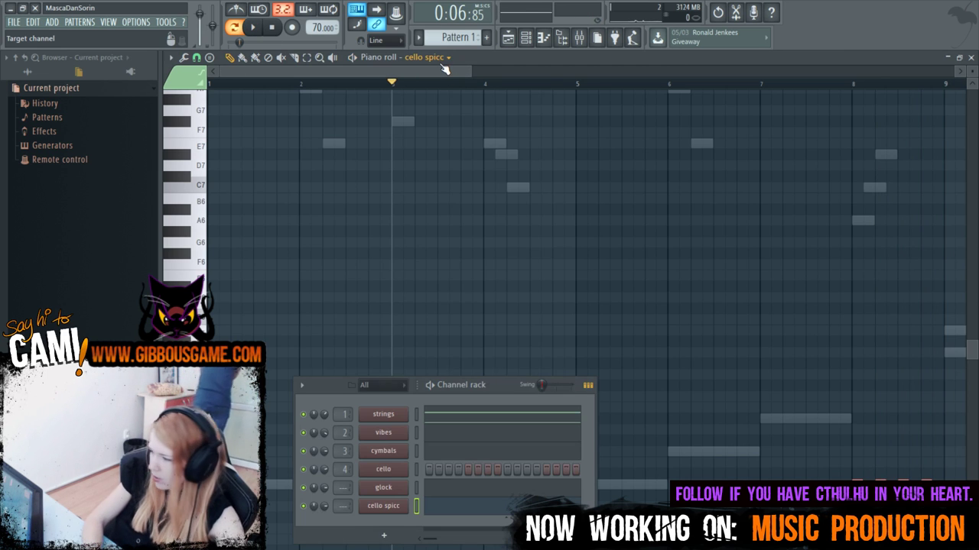
pyautogui.click(304, 489)
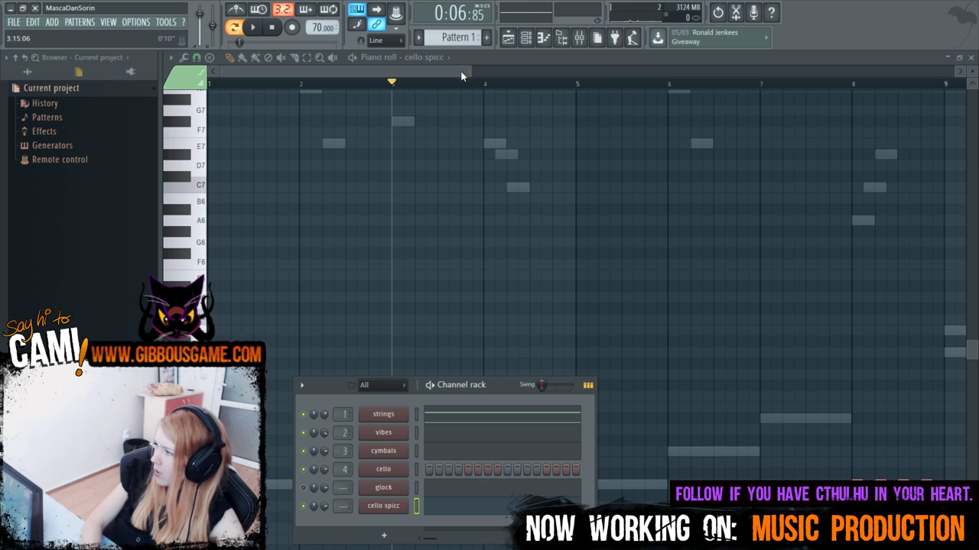
pyautogui.moveTo(470, 68); pyautogui.dragTo(637, 90)
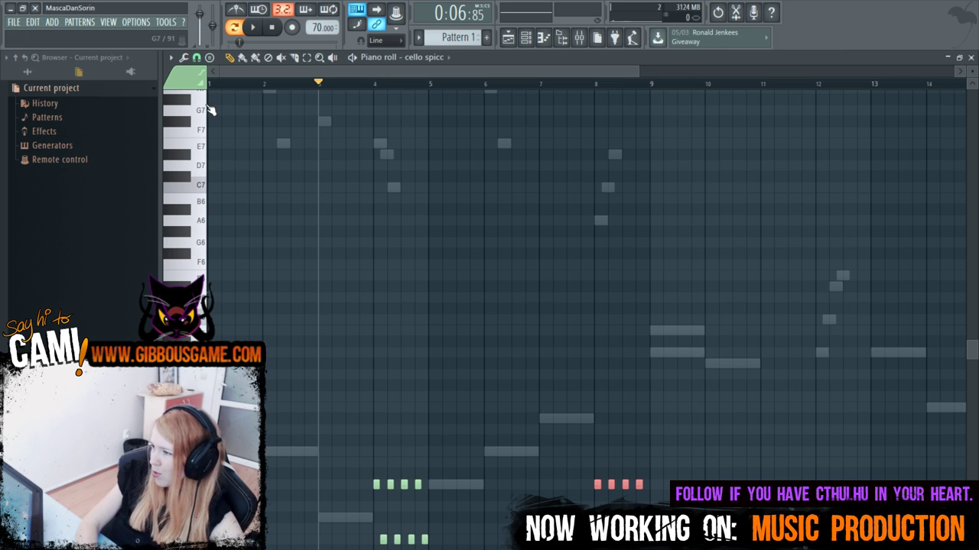
pyautogui.press('F6')
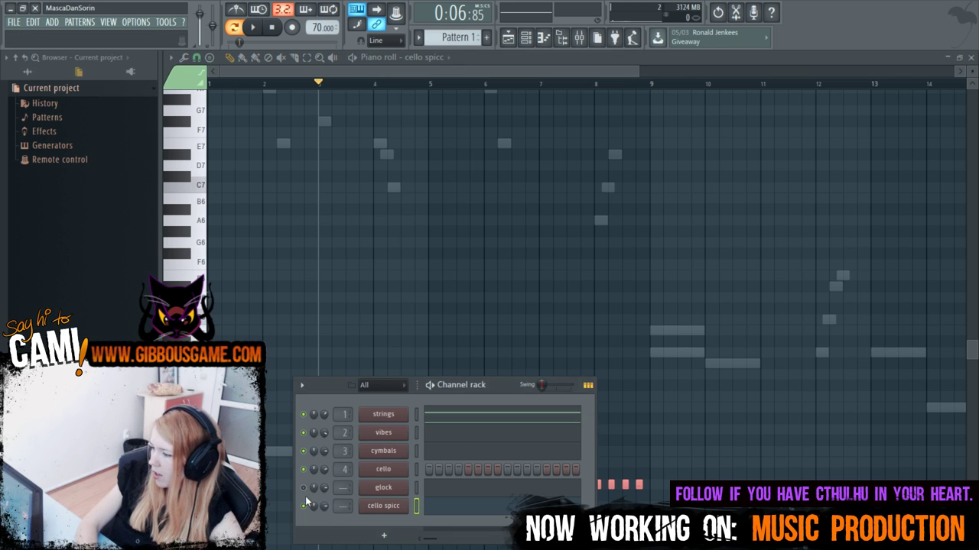
pyautogui.press('F6')
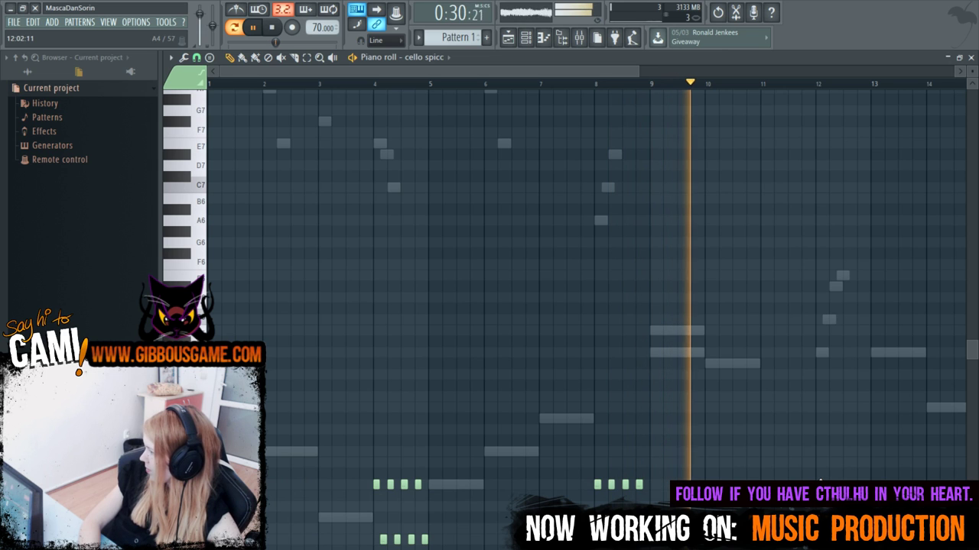
# Copy the alternating A4 and E4 figure into bars 12 and 16 of the cello spicc part and stop playback.
pyautogui.moveTo(525, 72); pyautogui.dragTo(695, 142)
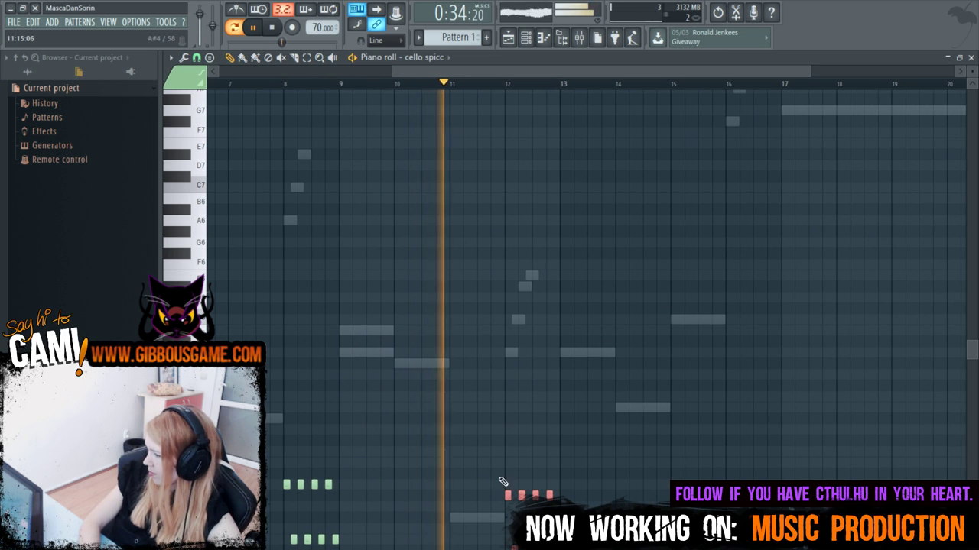
pyautogui.moveTo(507, 498); pyautogui.dragTo(507, 487)
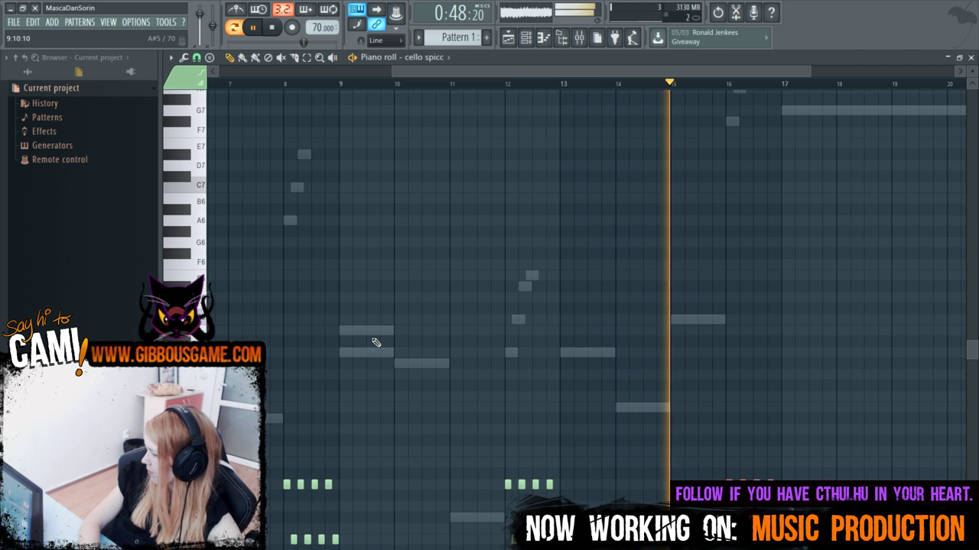
pyautogui.scroll(2, 546, 443)
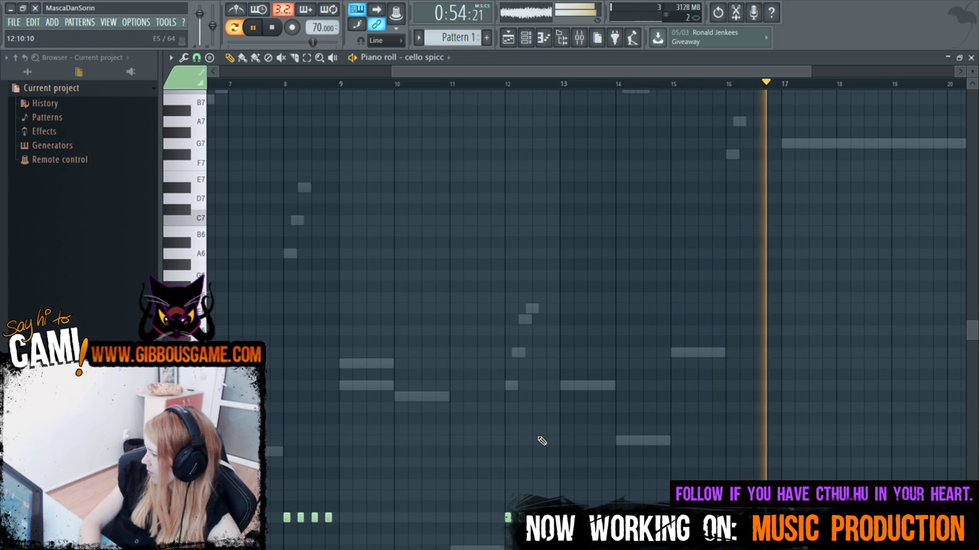
pyautogui.press('space')
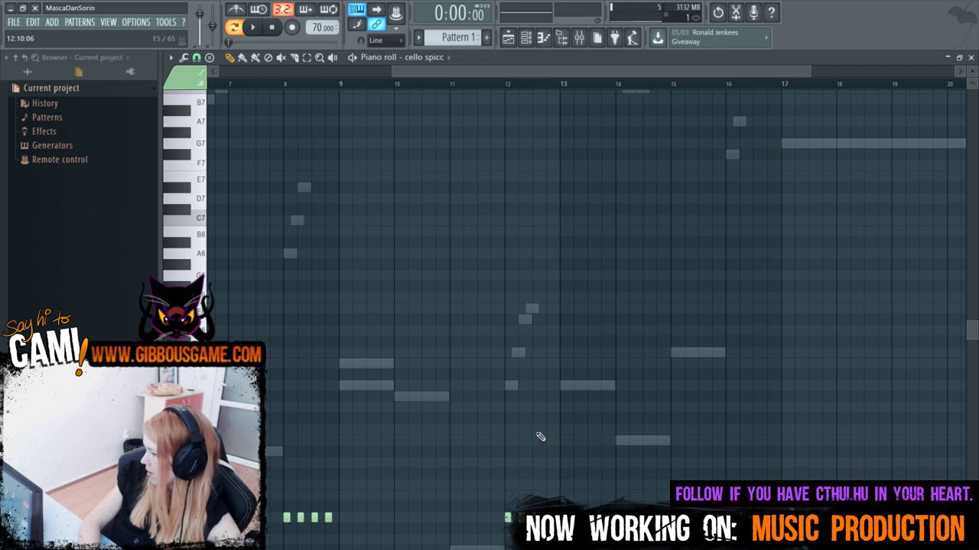
# Play the pattern from the start to hear the cello spicc figures against the other parts.
pyautogui.moveTo(493, 71); pyautogui.dragTo(290, 71)
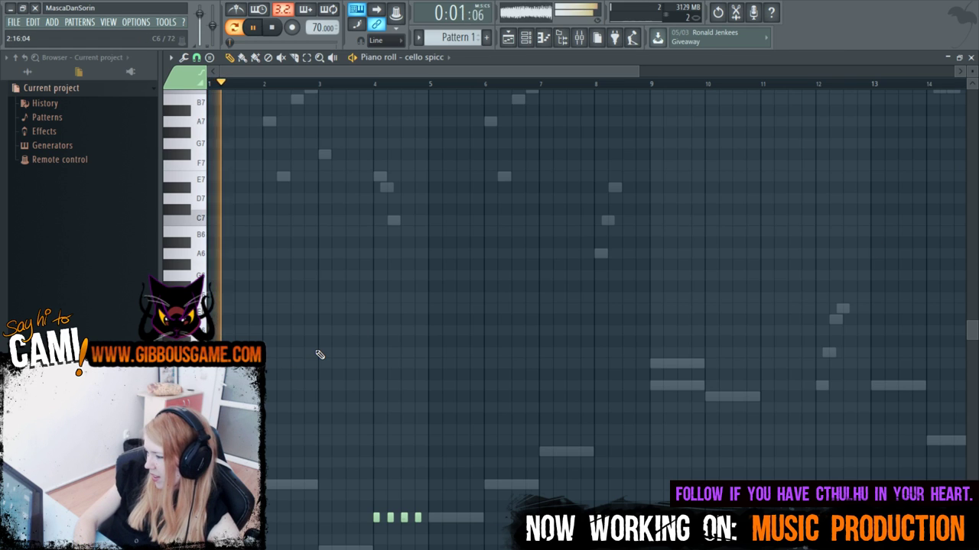
pyautogui.scroll(-1, 307, 329)
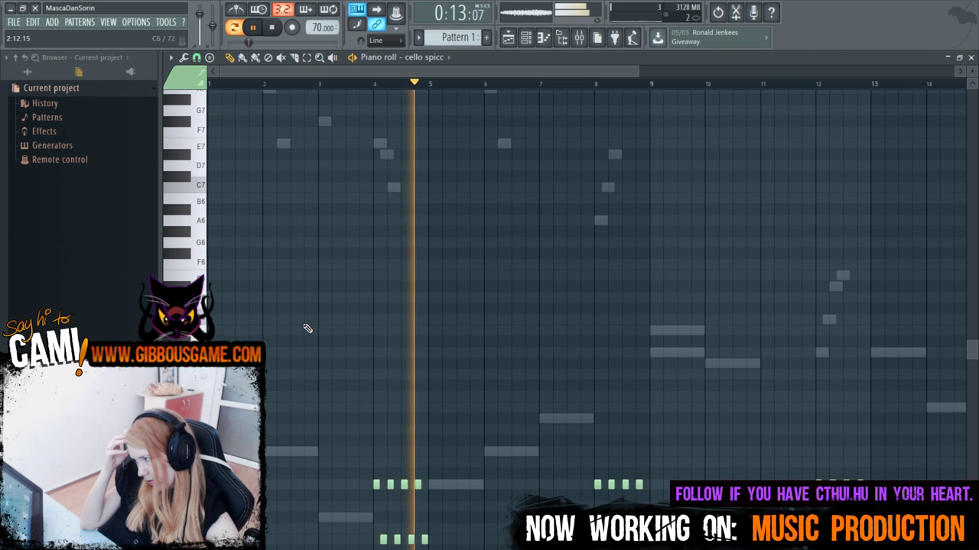
pyautogui.press('space')
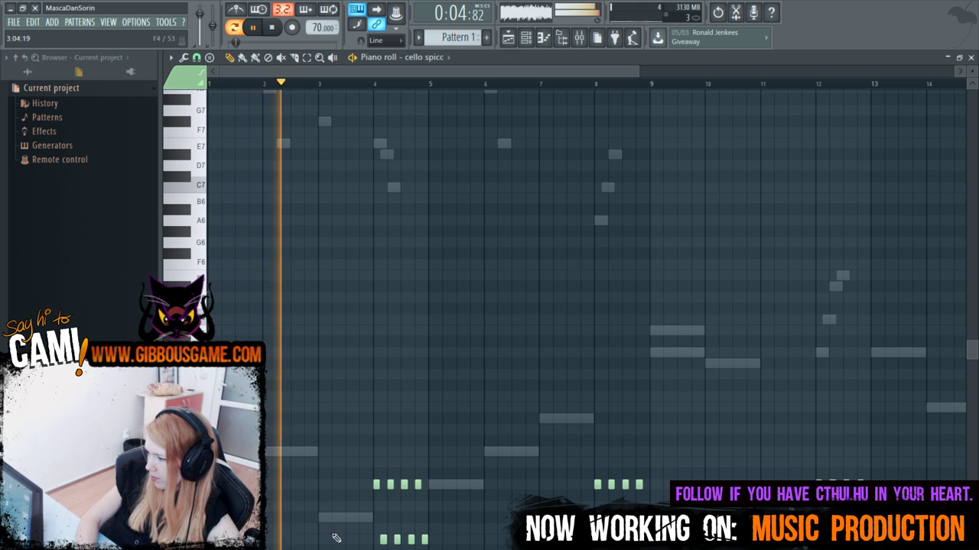
# Try four sparser short notes alternating A4 and E4 in bar 3 of the cello spicc part during playback.
pyautogui.click(322, 485)
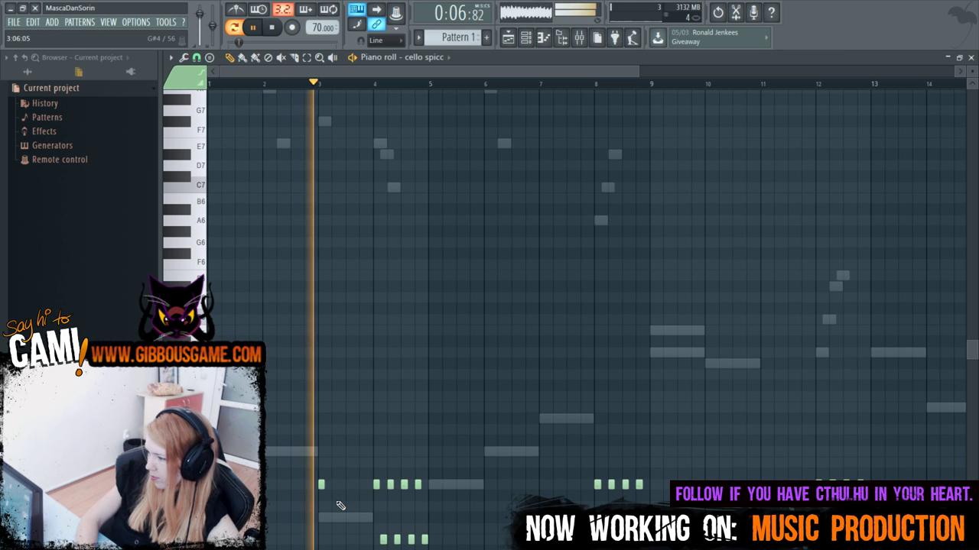
pyautogui.click(347, 486)
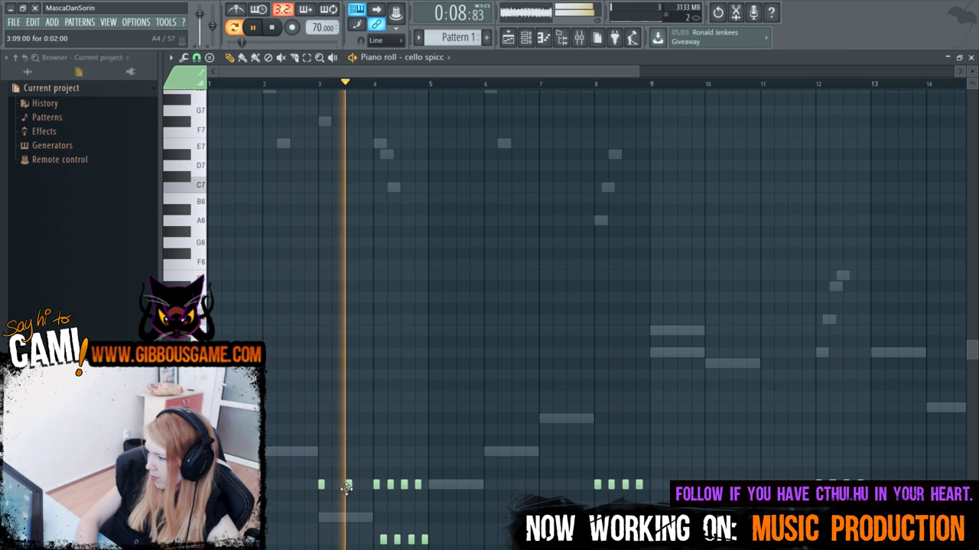
pyautogui.press('space')
pyautogui.press('space')
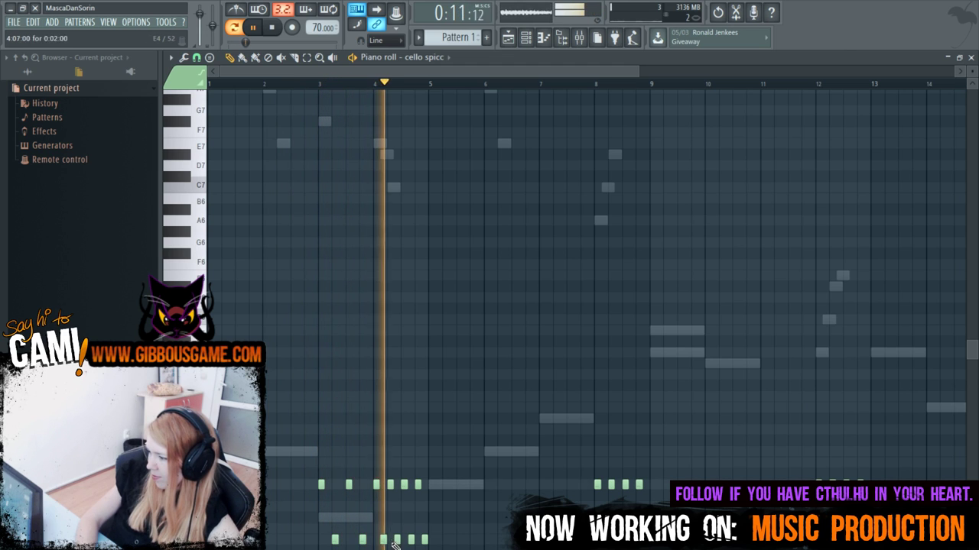
pyautogui.press('space')
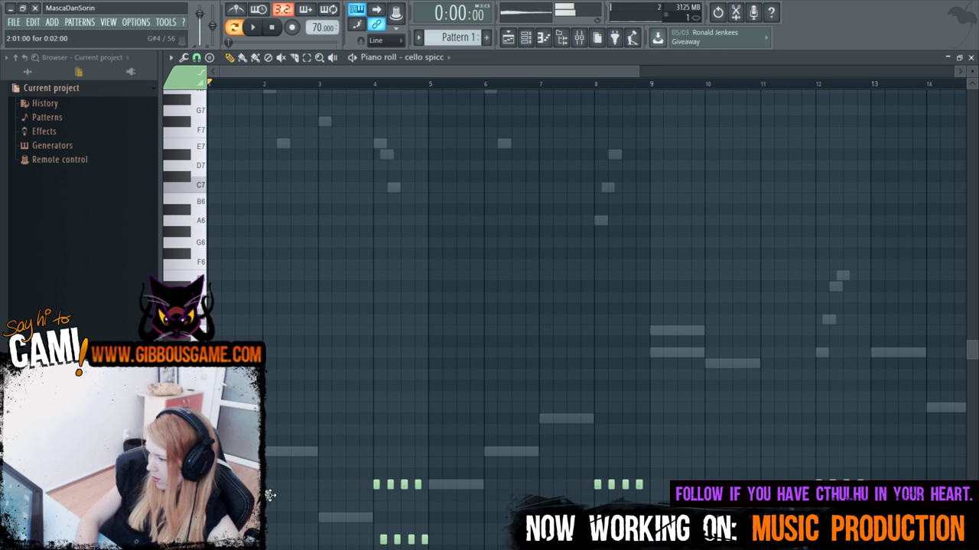
# Add short G#4 pickup notes leading into short A4 notes on bars 2, 3, 6 and 7 of the cello spicc part.
pyautogui.moveTo(637, 66); pyautogui.dragTo(342, 67)
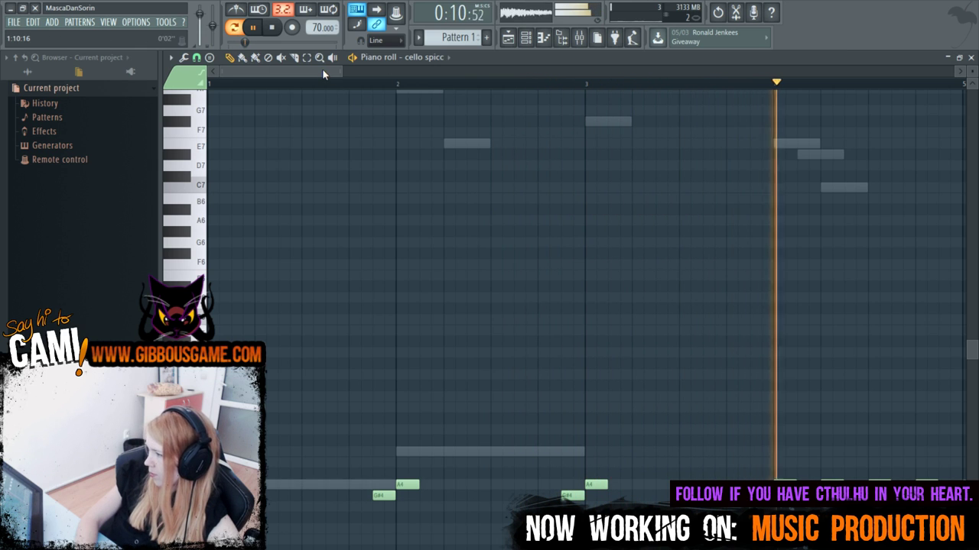
pyautogui.moveTo(322, 69); pyautogui.dragTo(252, 138)
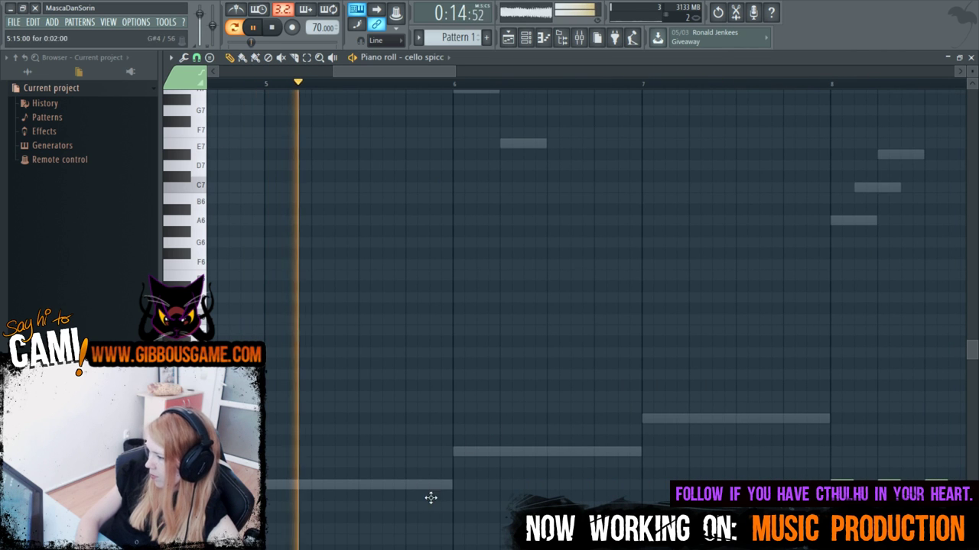
pyautogui.click(434, 495)
pyautogui.click(461, 485)
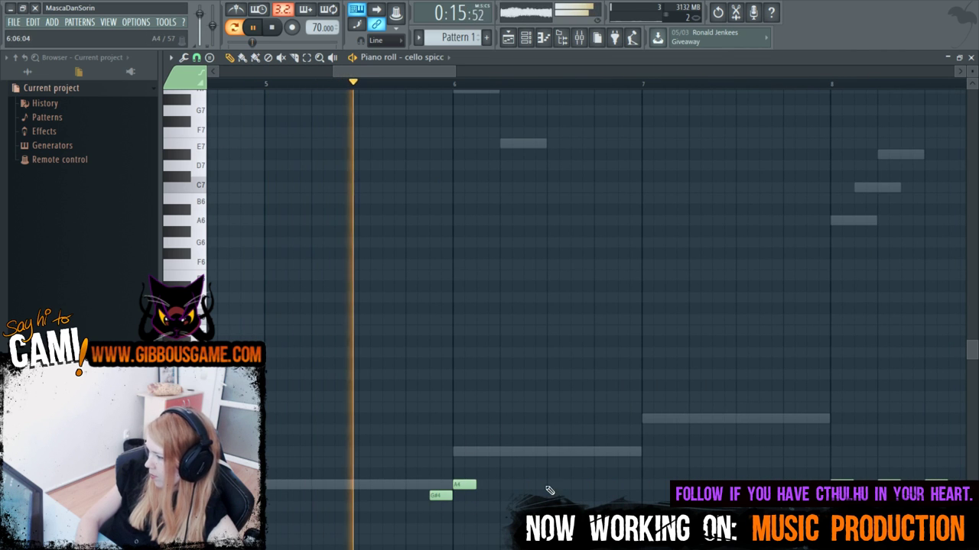
pyautogui.click(622, 495)
pyautogui.click(646, 485)
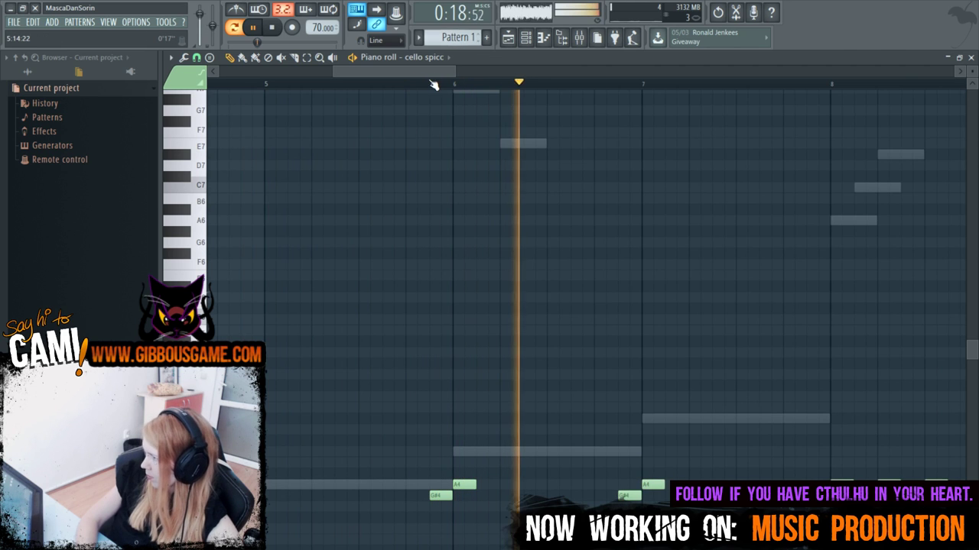
# Add the G#4 pickup and A4 note pair at the starts of bars 10 and 11 in the cello spicc part.
pyautogui.moveTo(449, 73); pyautogui.dragTo(490, 105)
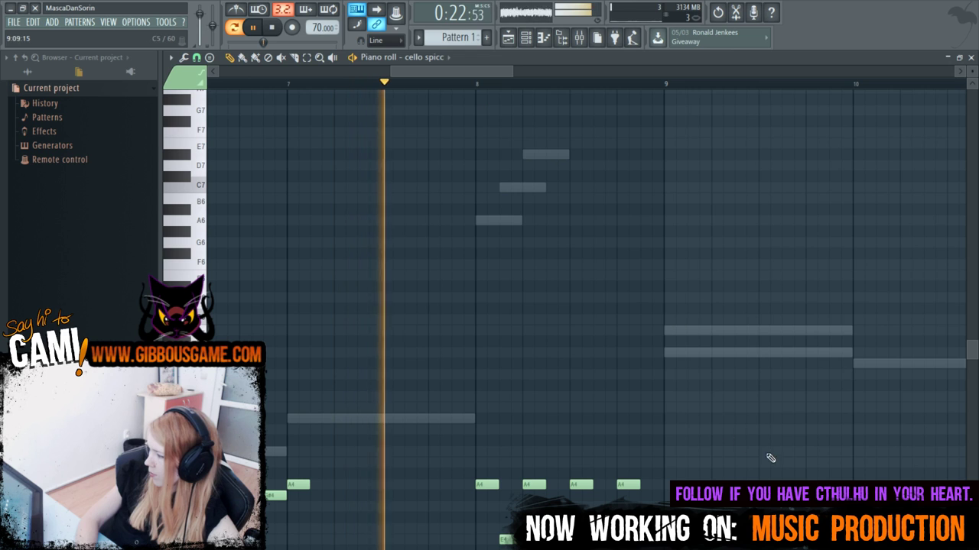
pyautogui.moveTo(441, 73); pyautogui.dragTo(482, 122)
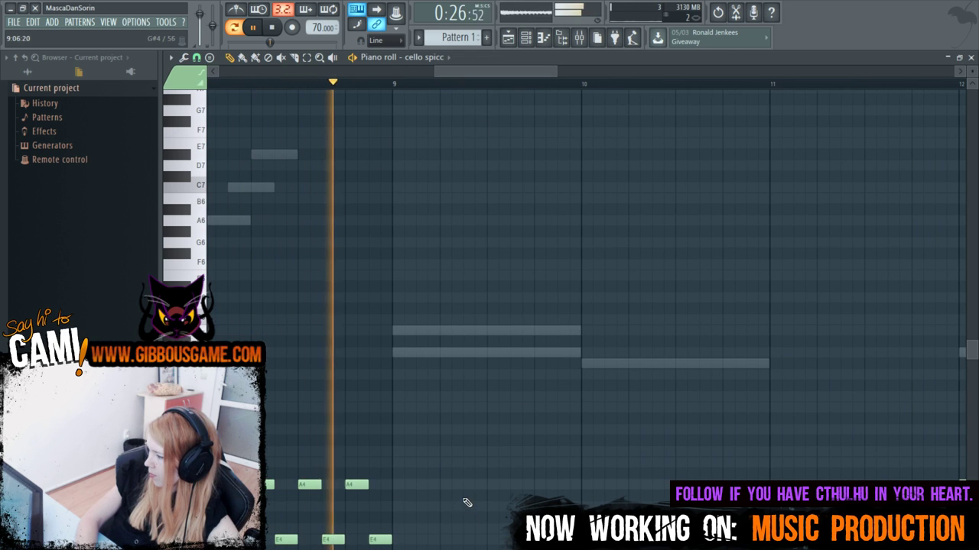
pyautogui.click(568, 495)
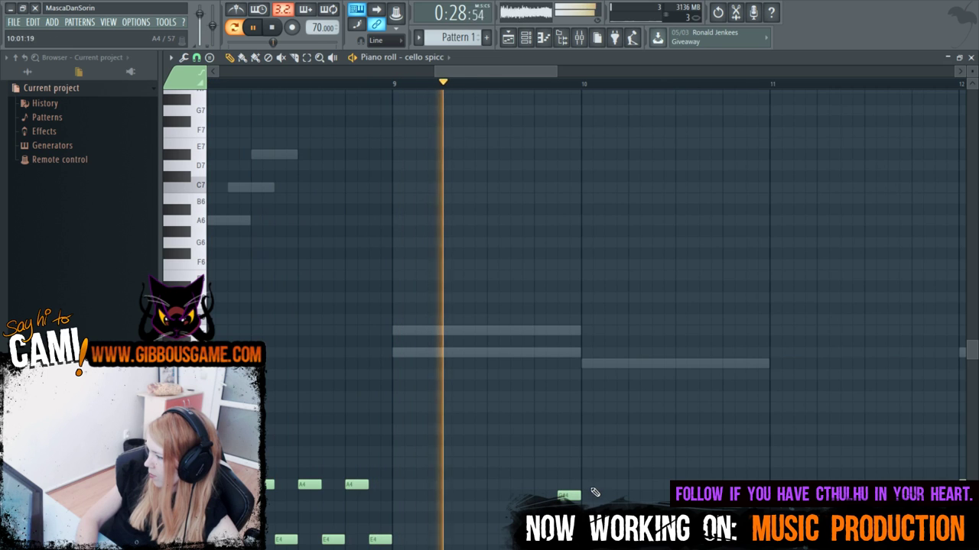
pyautogui.click(587, 485)
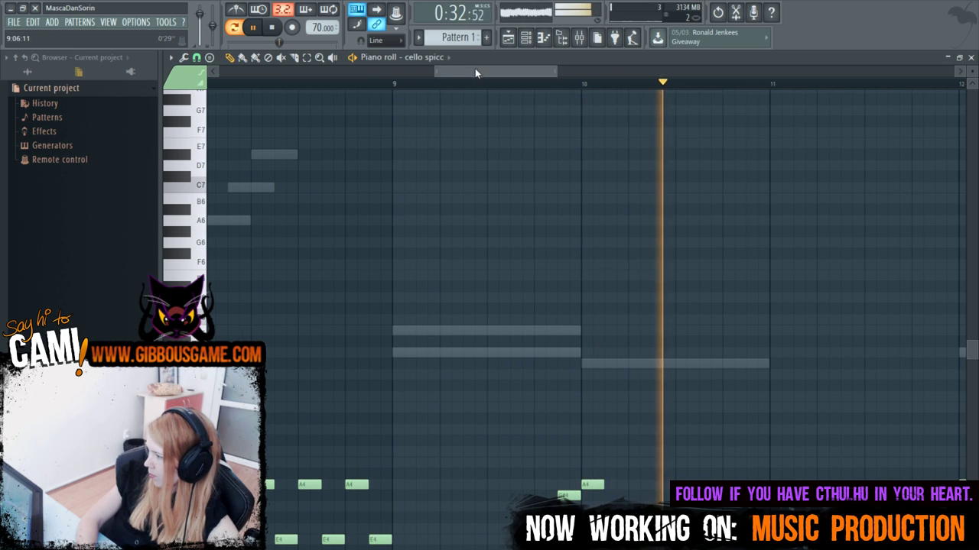
pyautogui.moveTo(475, 69); pyautogui.dragTo(497, 69)
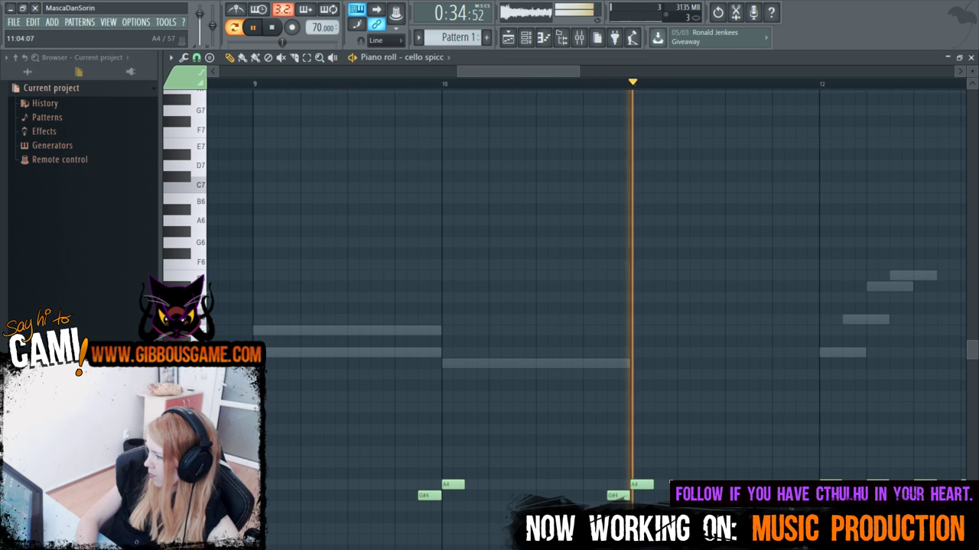
pyautogui.moveTo(518, 71); pyautogui.dragTo(559, 70)
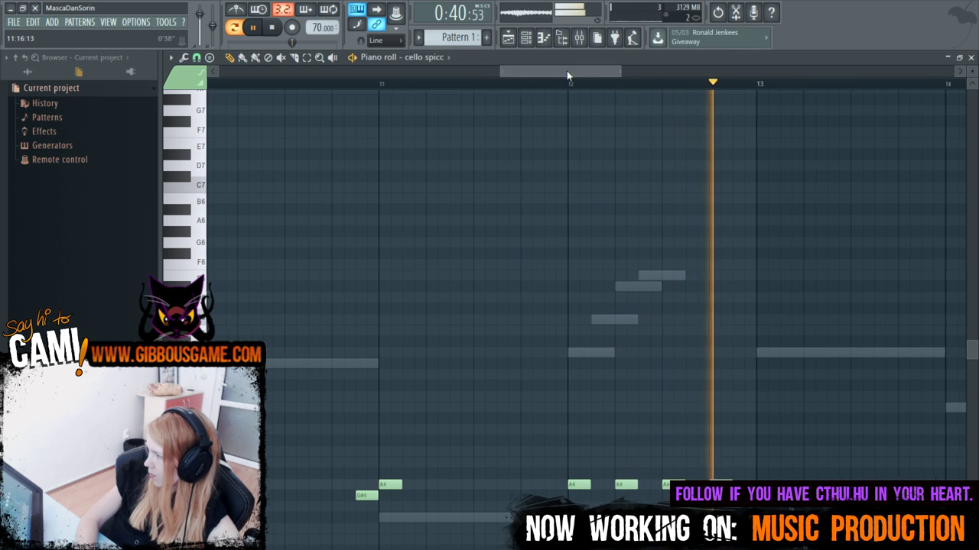
# Place the G#4 pickup and A4 note pair at the starts of bars 14 and 15 in the cello spicc part.
pyautogui.moveTo(566, 70); pyautogui.dragTo(622, 70)
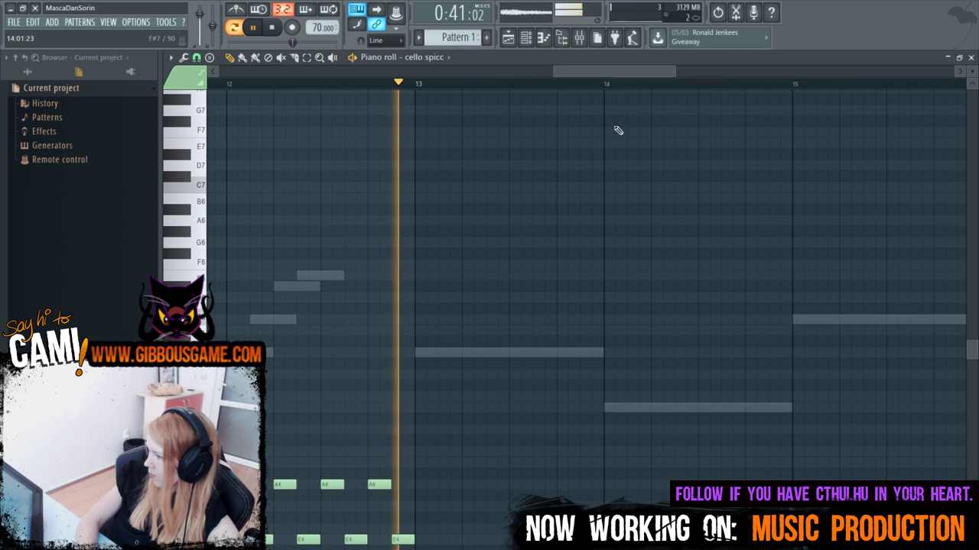
pyautogui.click(609, 474)
pyautogui.moveTo(573, 71); pyautogui.dragTo(603, 71)
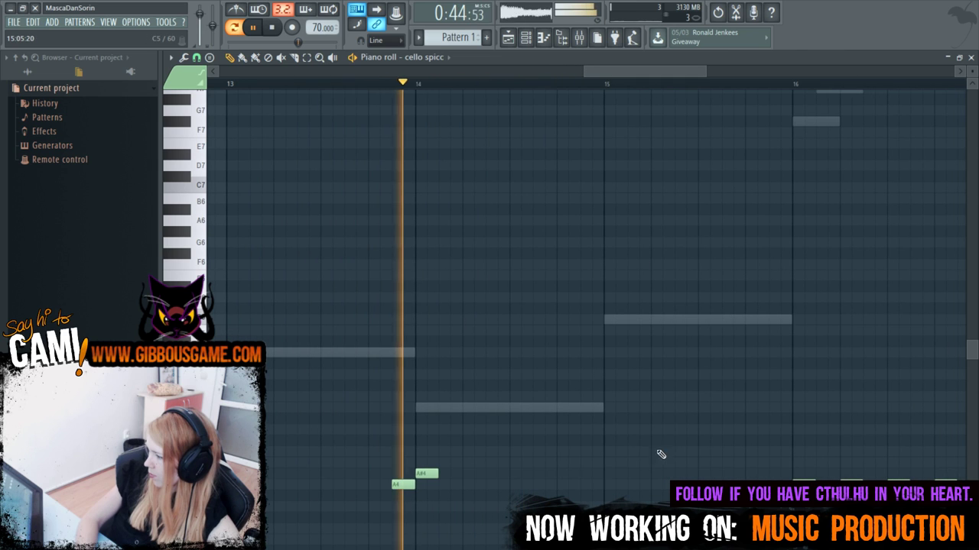
pyautogui.moveTo(399, 488); pyautogui.dragTo(425, 485)
pyautogui.click(585, 495)
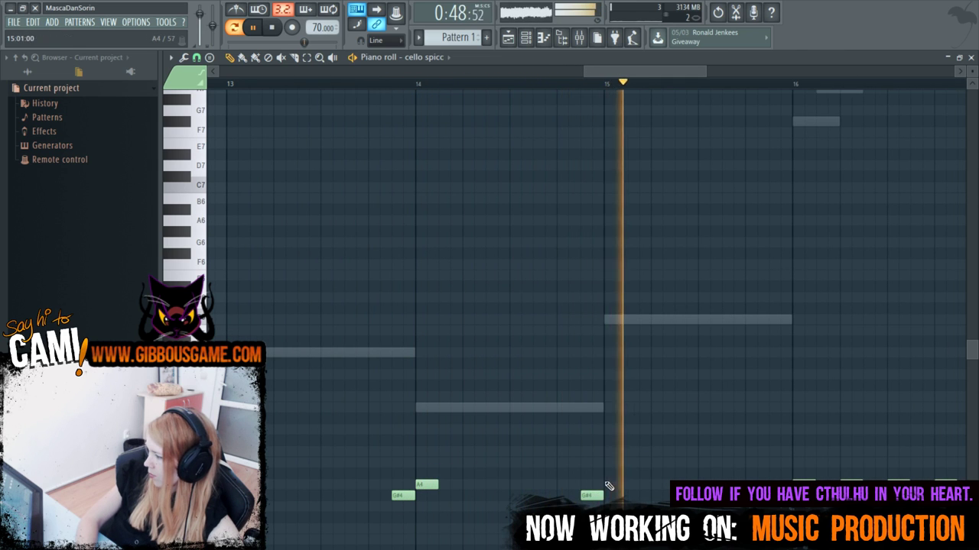
pyautogui.click(609, 485)
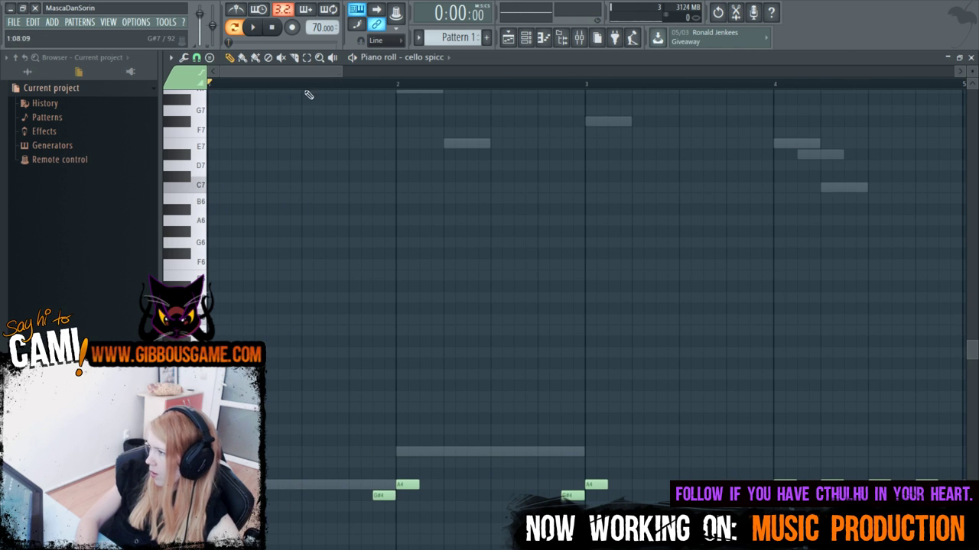
# Move all the cello spicc notes up a semitone and later in the pattern, aligning the first A#4 with bar 17.
pyautogui.moveTo(342, 71); pyautogui.dragTo(955, 71)
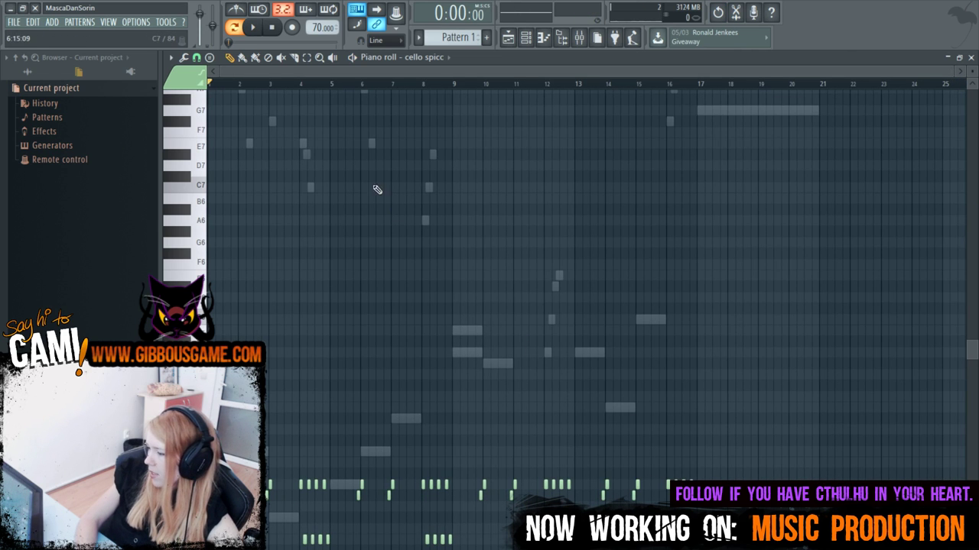
pyautogui.moveTo(728, 546); pyautogui.dragTo(265, 433)
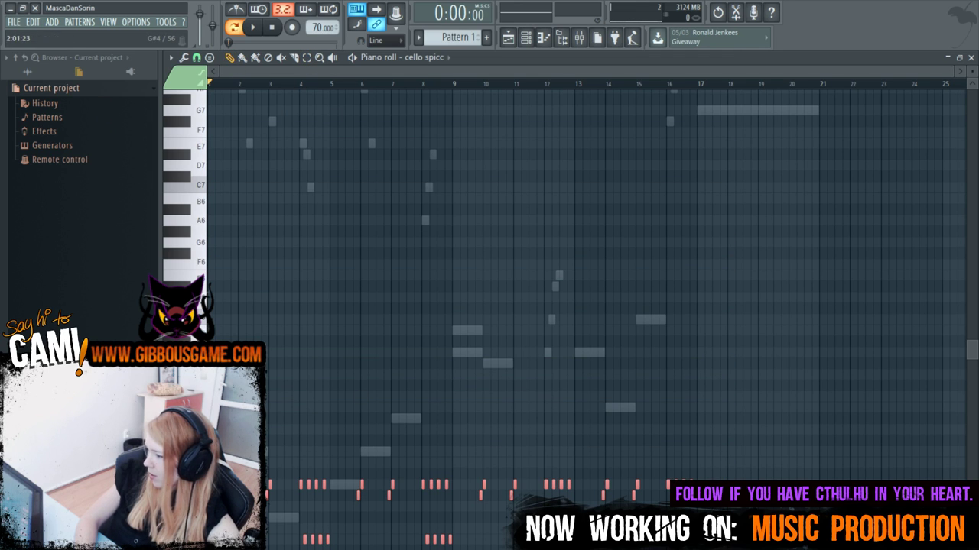
pyautogui.moveTo(237, 484); pyautogui.dragTo(263, 484)
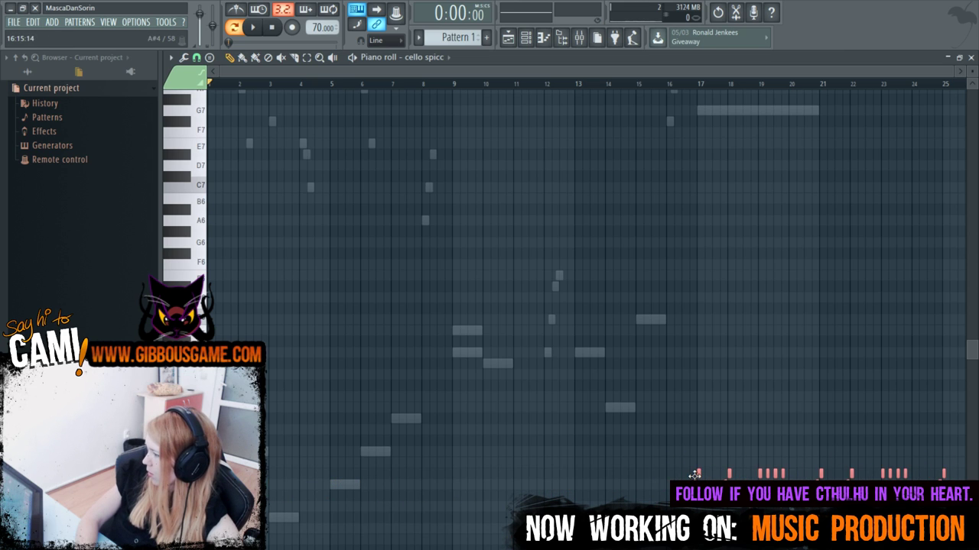
pyautogui.moveTo(694, 475); pyautogui.dragTo(246, 474)
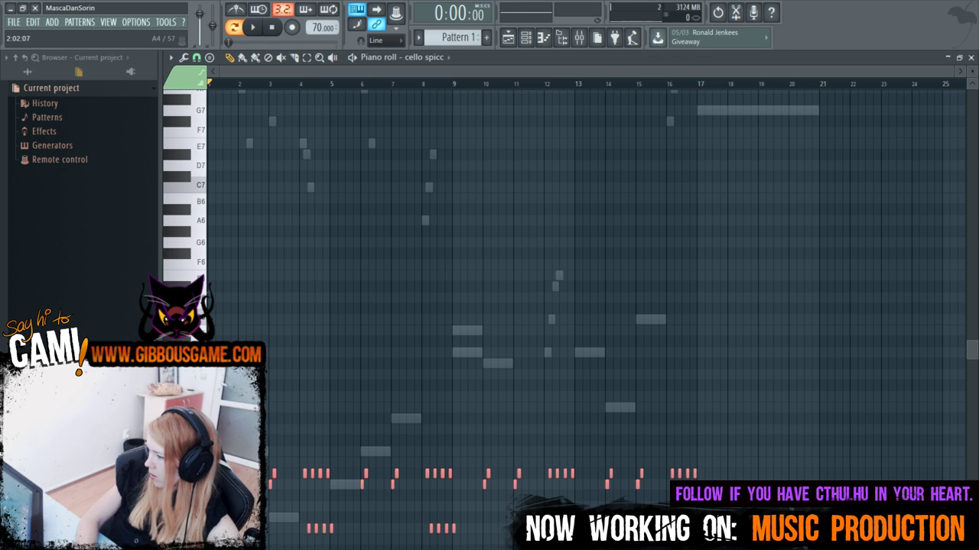
pyautogui.moveTo(287, 491); pyautogui.dragTo(420, 495)
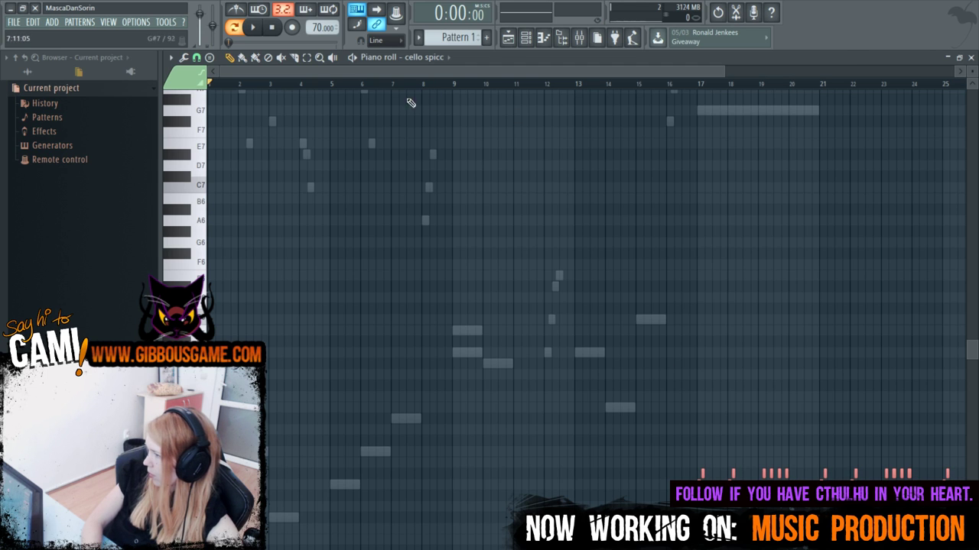
pyautogui.moveTo(218, 73); pyautogui.dragTo(501, 96)
pyautogui.hscroll(2, 622, 469)
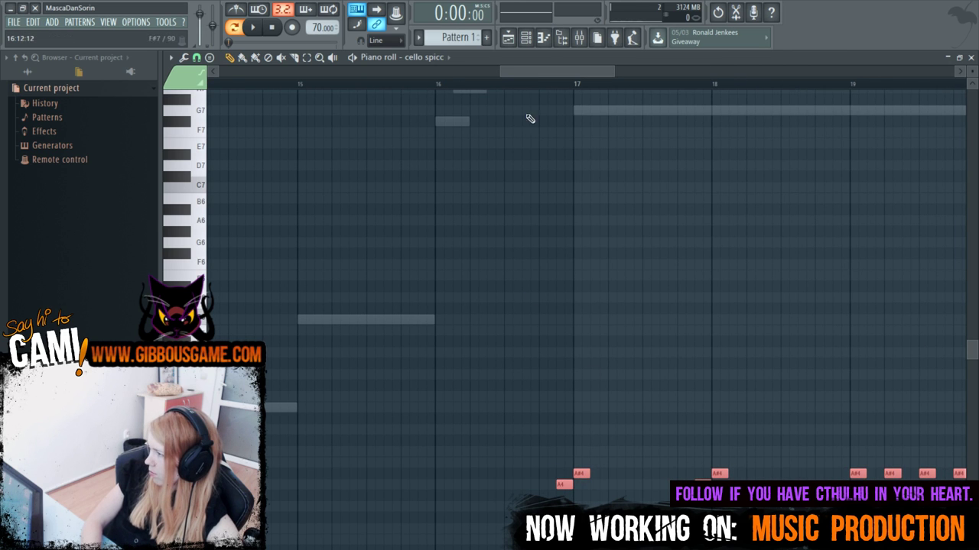
pyautogui.moveTo(500, 69); pyautogui.dragTo(211, 71)
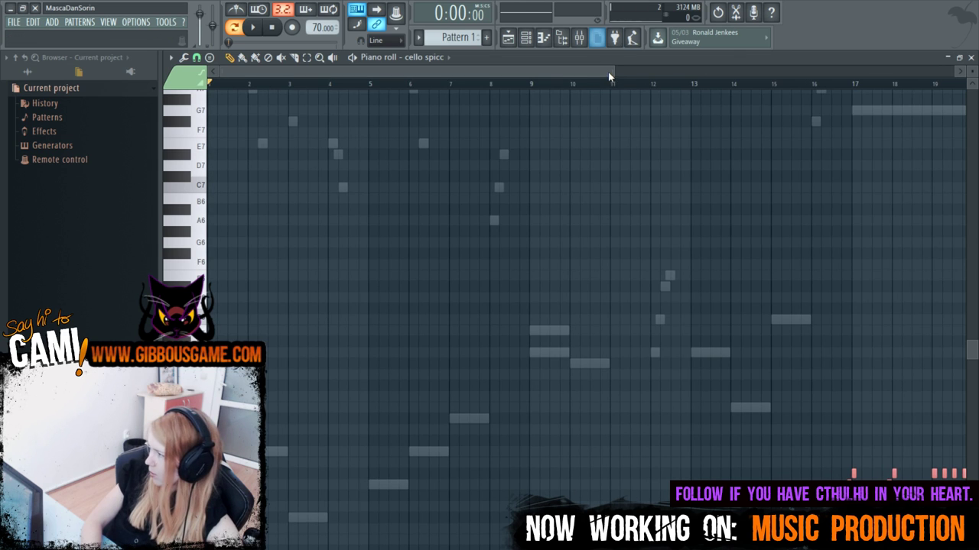
pyautogui.moveTo(614, 70); pyautogui.dragTo(673, 116)
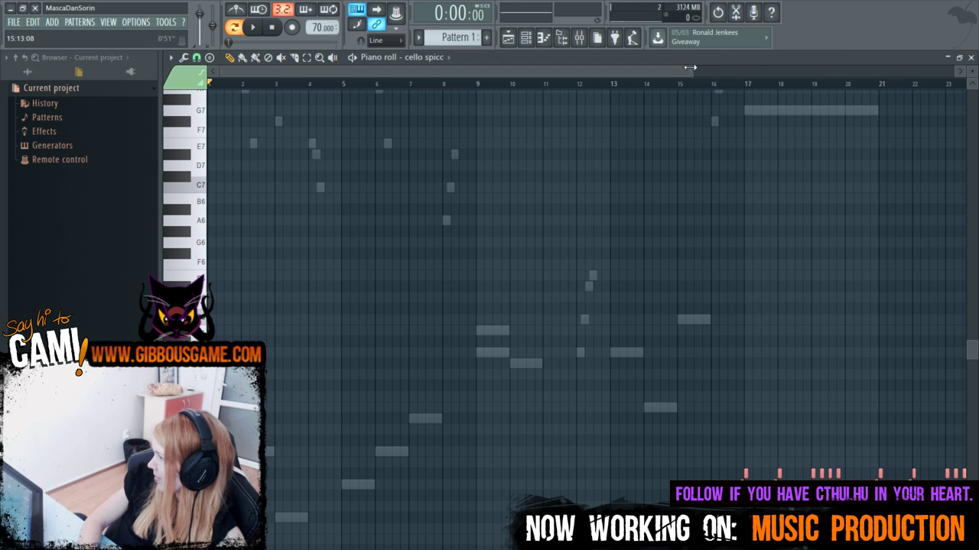
pyautogui.moveTo(690, 68); pyautogui.dragTo(955, 67)
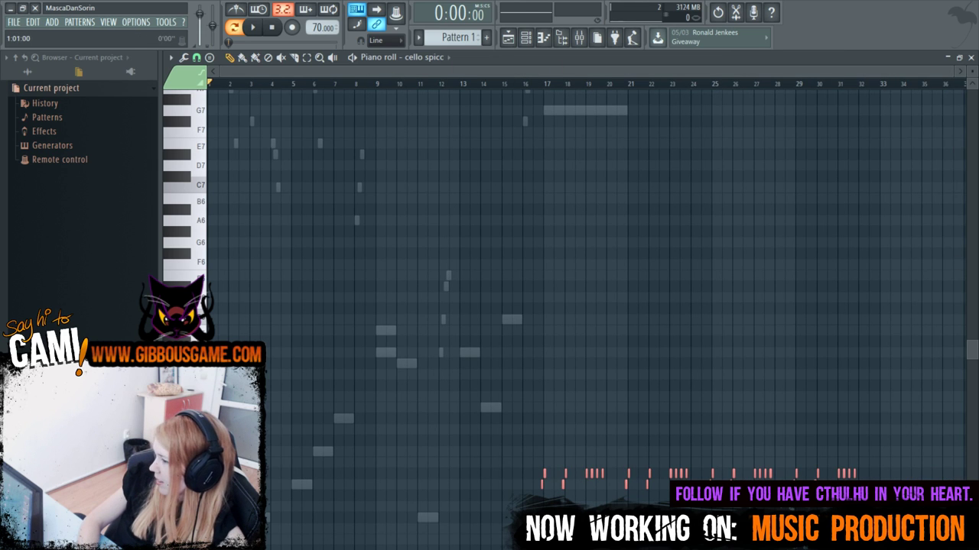
# Unmute the glock channel and play the pattern from the start.
pyautogui.press('space')
pyautogui.press('F6')
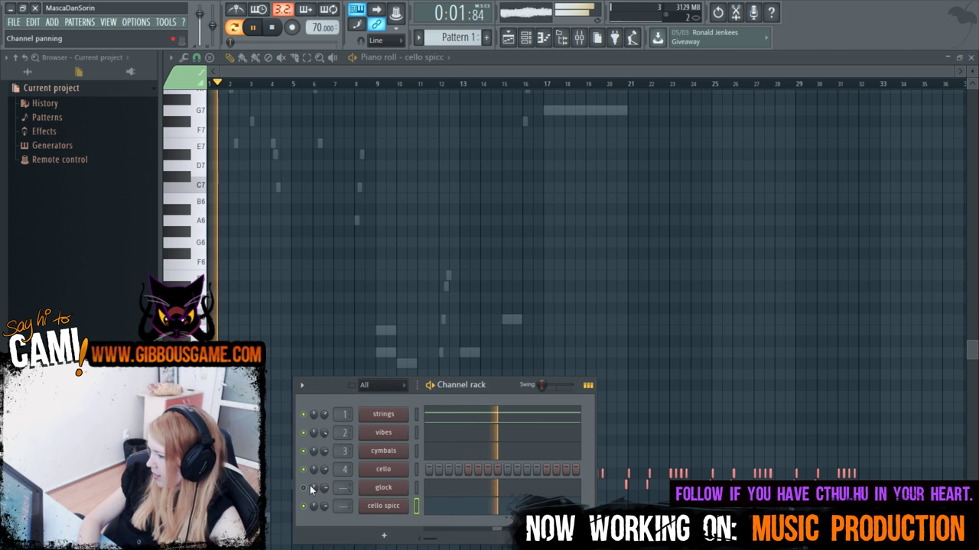
pyautogui.press('F6')
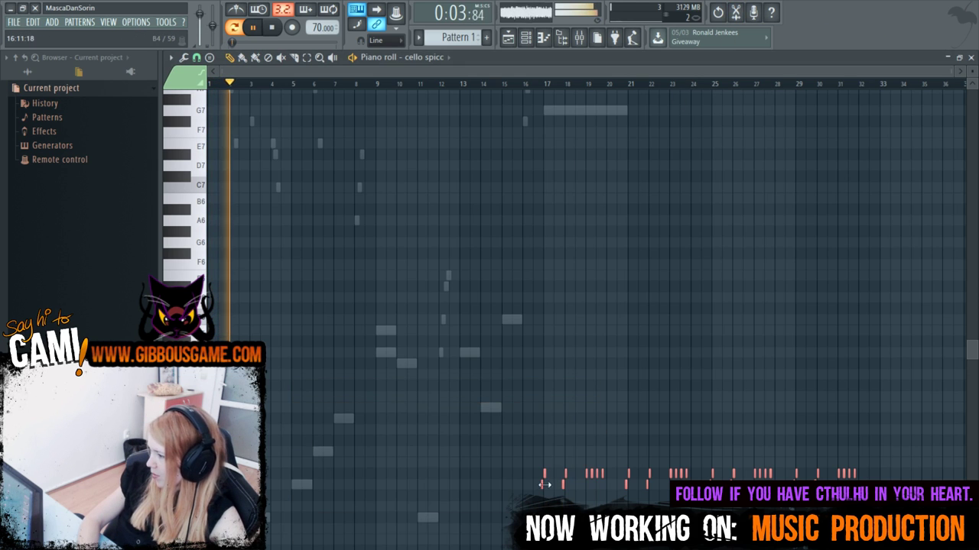
pyautogui.scroll(3, 544, 484)
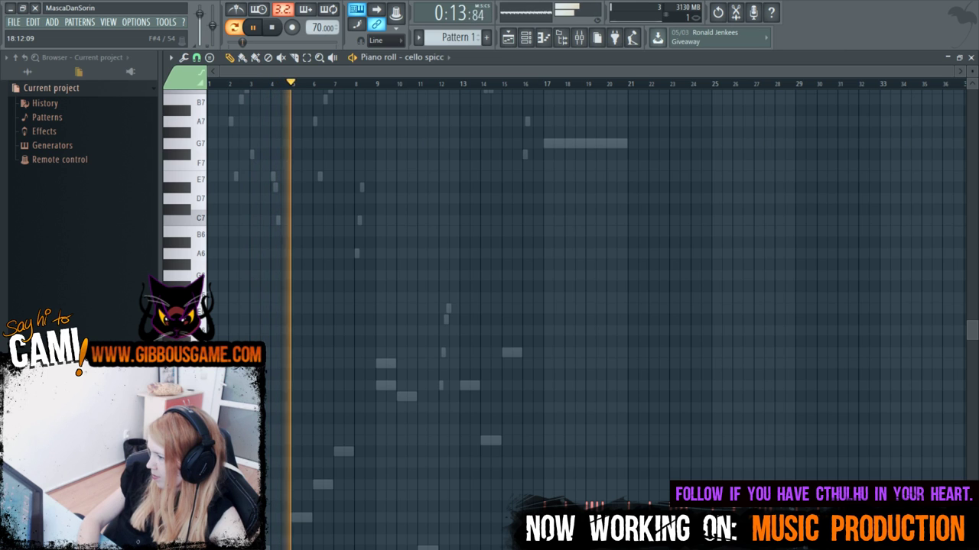
# Shorten the G7 note at bar 17 of the cymbals part to one bar.
pyautogui.press('F6')
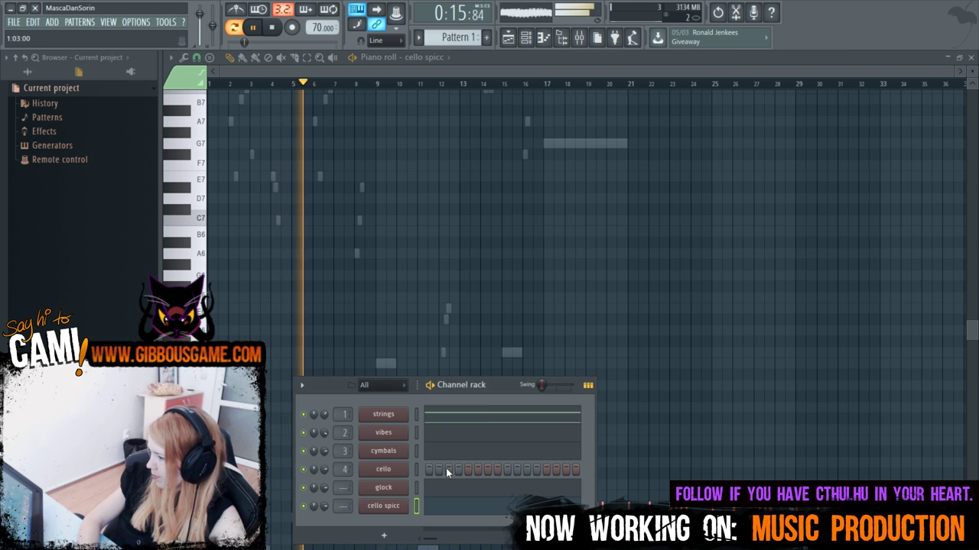
pyautogui.click(410, 452)
pyautogui.scroll(3, 612, 260)
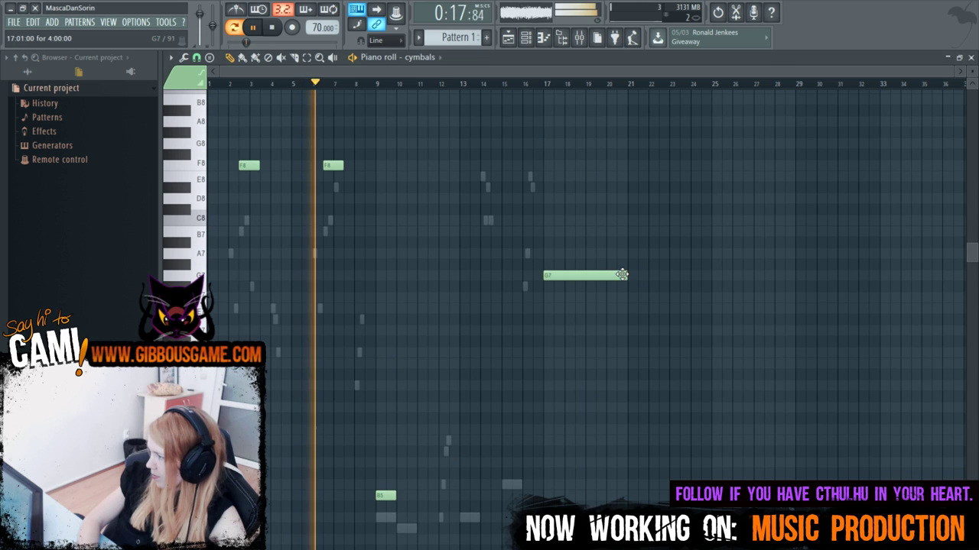
pyautogui.moveTo(625, 274); pyautogui.dragTo(564, 274)
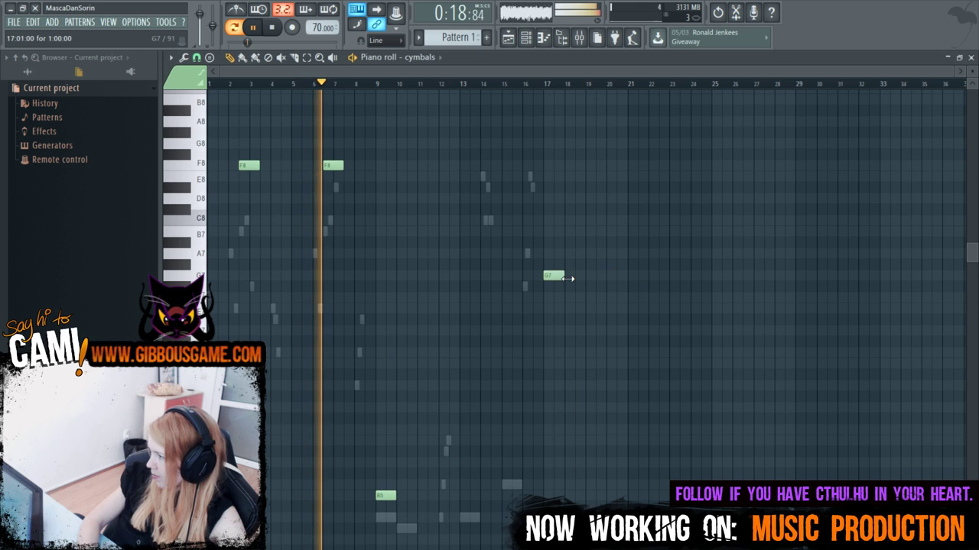
# Add a one-bar G7 note at bar 9 of the cymbals part.
pyautogui.click(380, 277)
pyautogui.scroll(-4, 635, 488)
pyautogui.scroll(5, 634, 487)
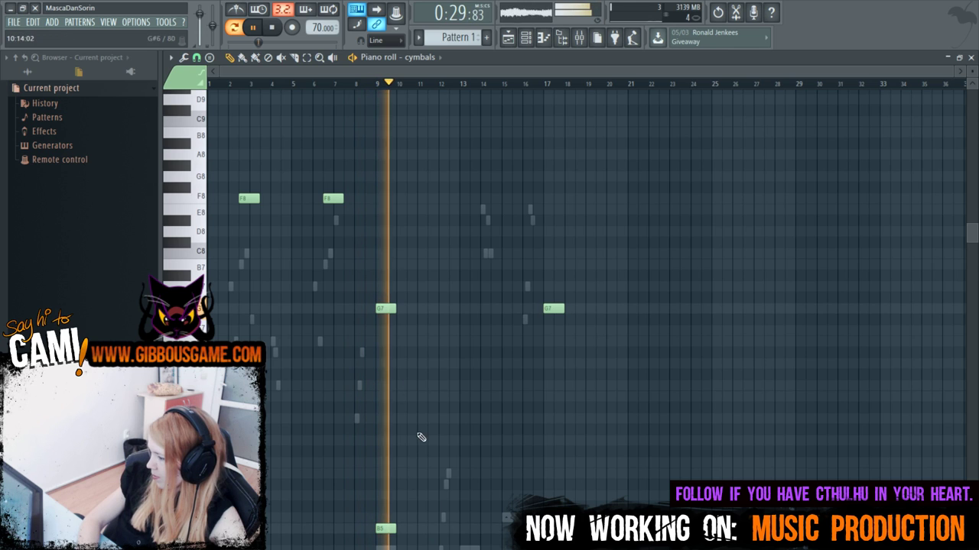
# Move the cymbals' B5 note from bar 9 to bar 11 and place another one-bar B5 at bar 21.
pyautogui.moveTo(394, 528); pyautogui.dragTo(428, 528)
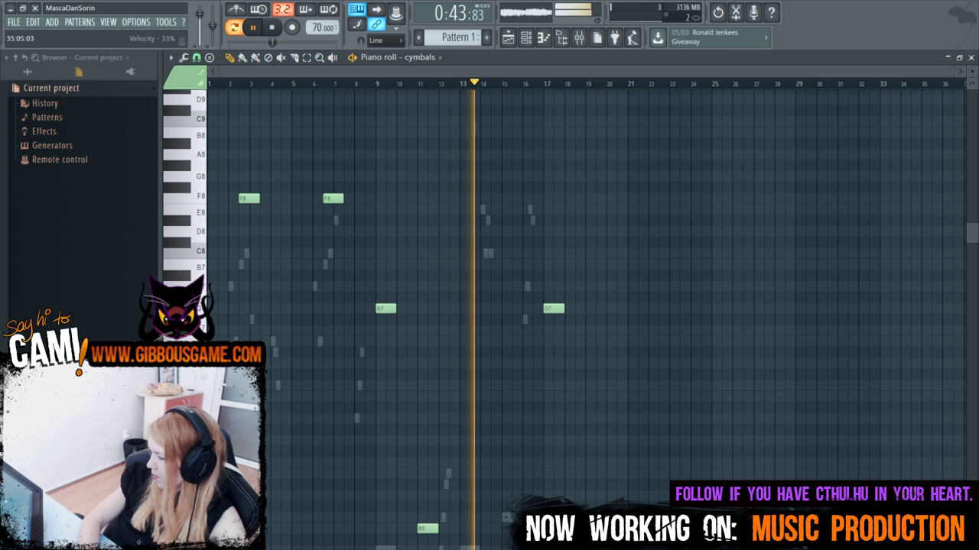
pyautogui.scroll(-4, 393, 406)
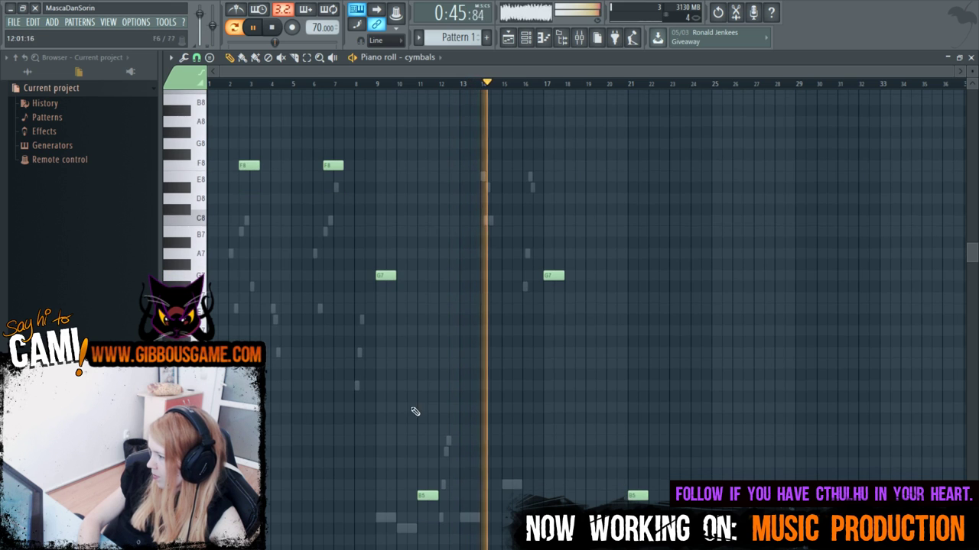
pyautogui.scroll(5, 400, 416)
pyautogui.scroll(-8, 401, 417)
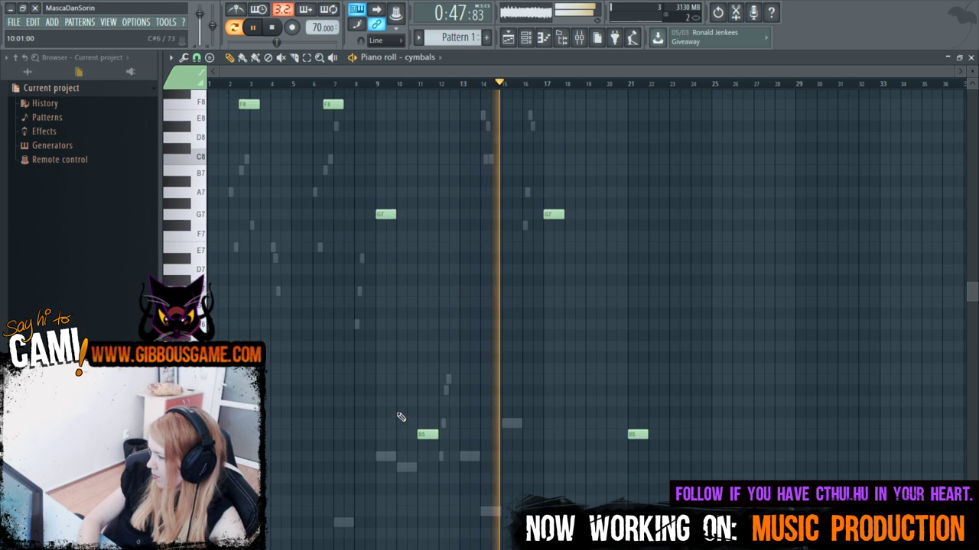
pyautogui.scroll(4, 397, 407)
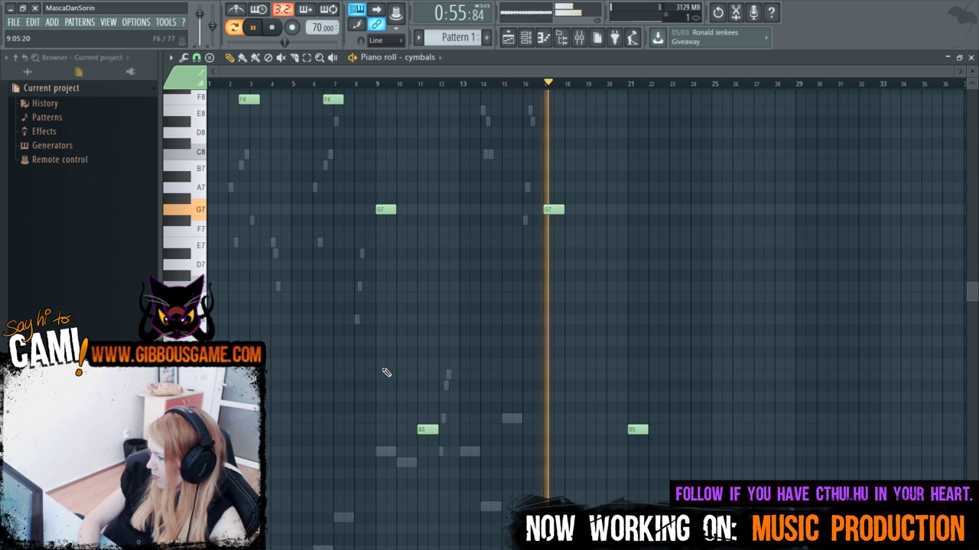
# Stop playback, replace the pickup note before bar 17 in the cello spicc part, and transpose all its notes down one semitone.
pyautogui.press('F6')
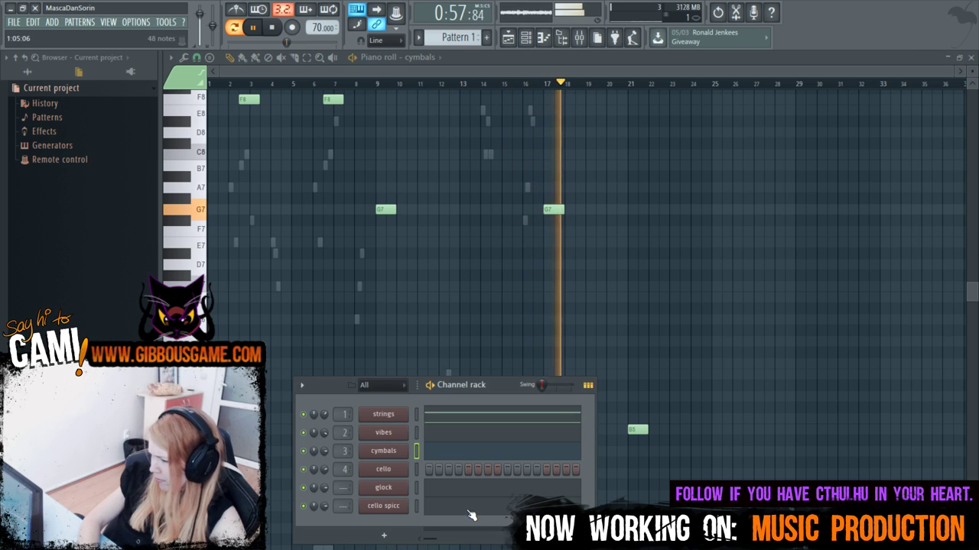
pyautogui.click(394, 507)
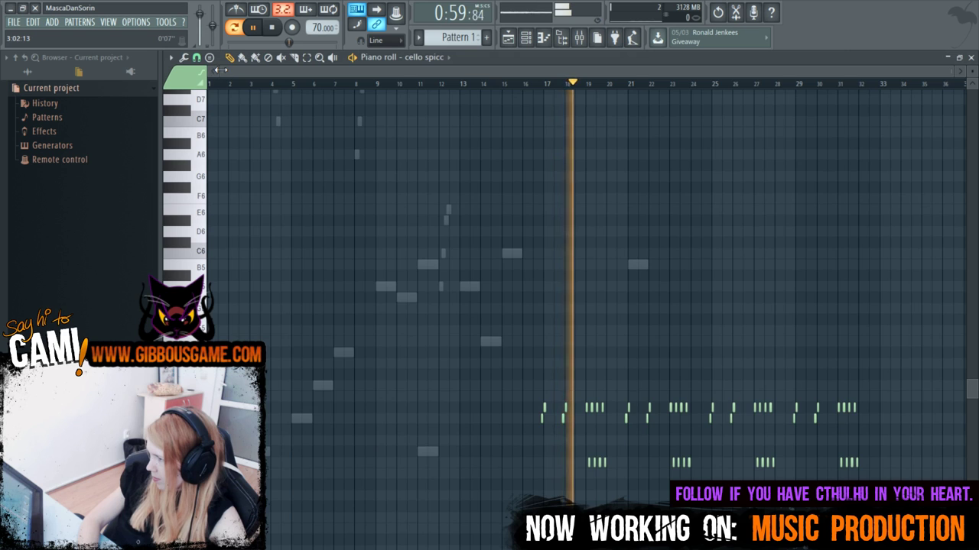
pyautogui.moveTo(211, 68); pyautogui.dragTo(503, 86)
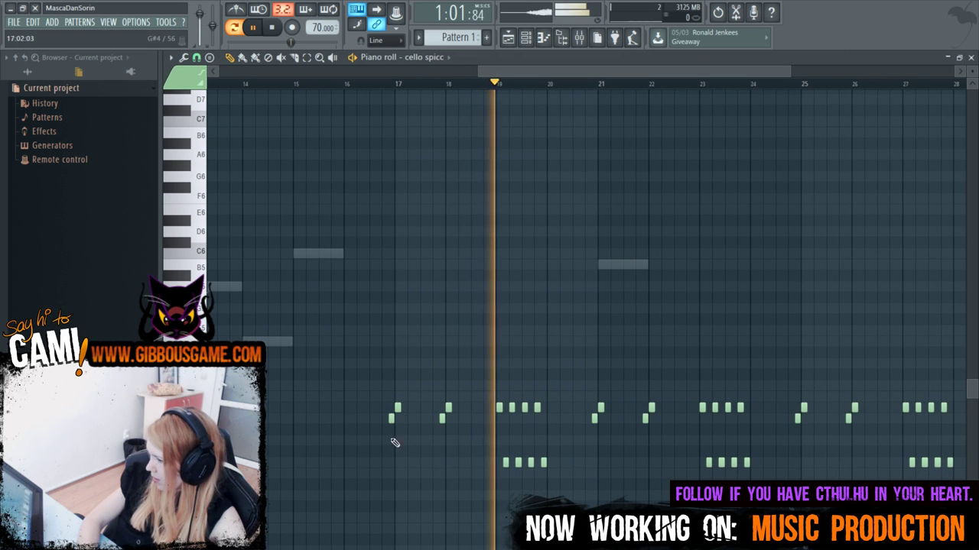
pyautogui.press('space')
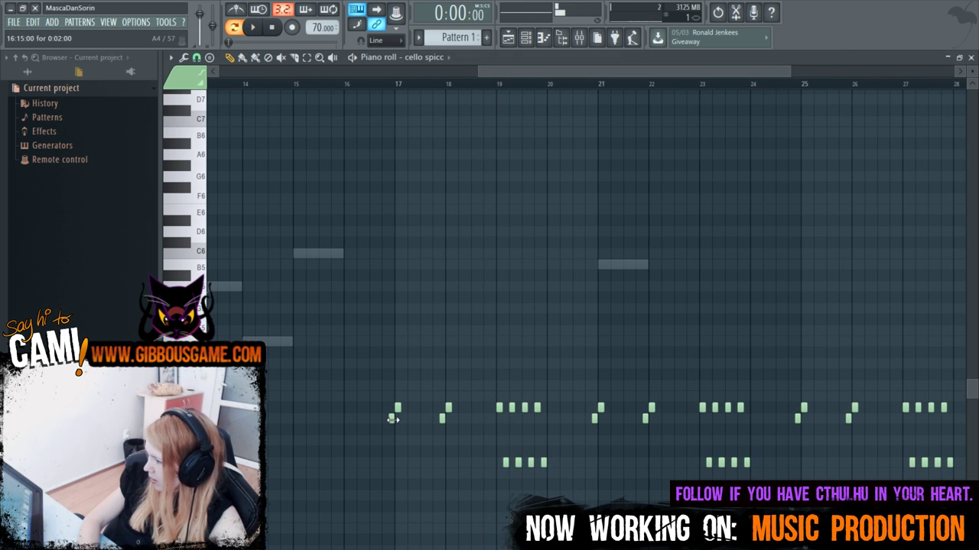
pyautogui.rightClick(391, 418)
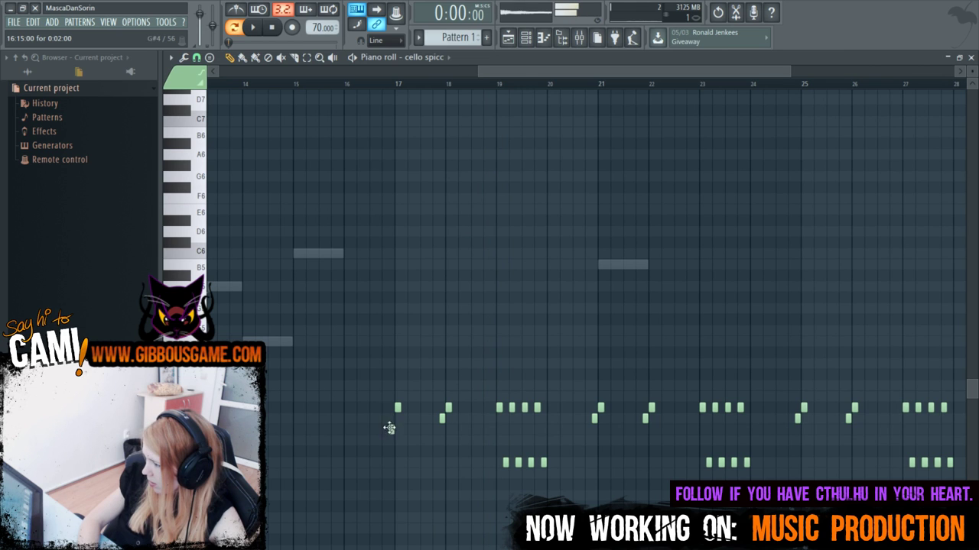
pyautogui.click(391, 418)
pyautogui.hotkey('ctrl', 'a')
pyautogui.press('Down')
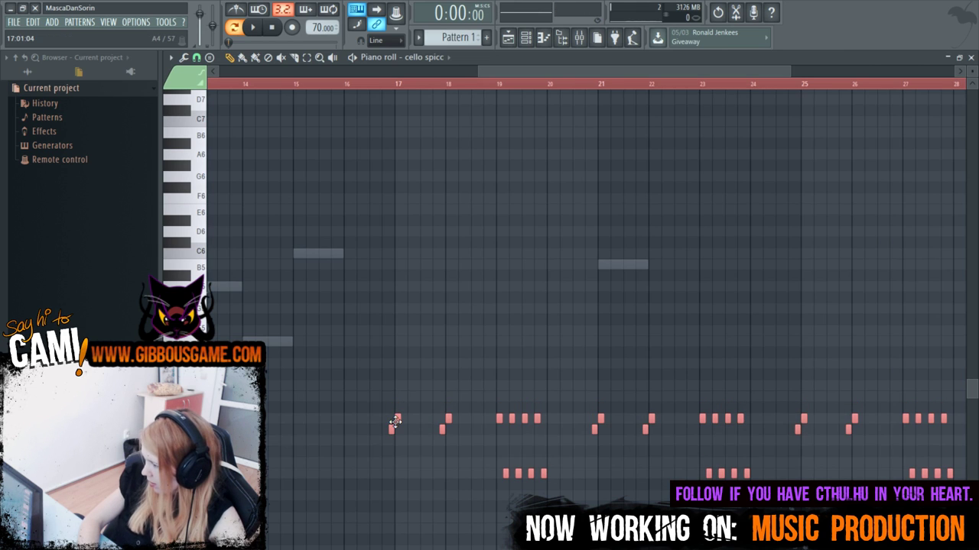
# Play the pattern from the middle of bar 16 to check the transposed cello spicc part.
pyautogui.click(367, 83)
pyautogui.press('space')
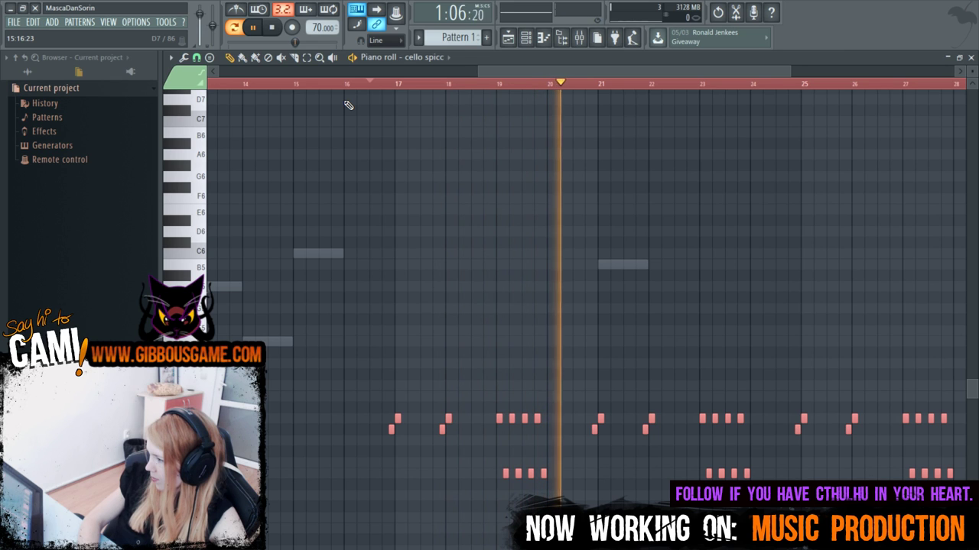
pyautogui.press('space')
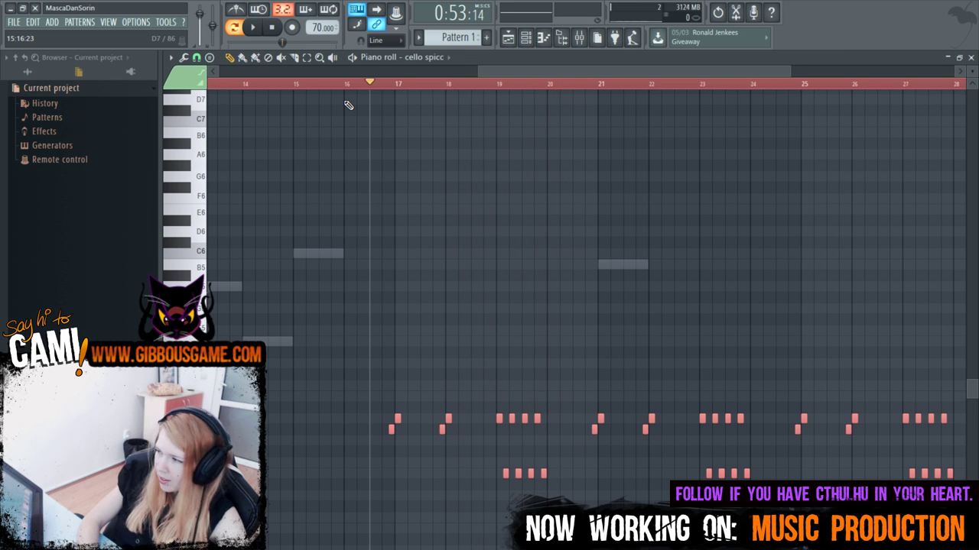
# Save the project as "5 may whatever" in the Music folder and open the recent project blesten.flp.
pyautogui.hotkey('ctrl', 's')
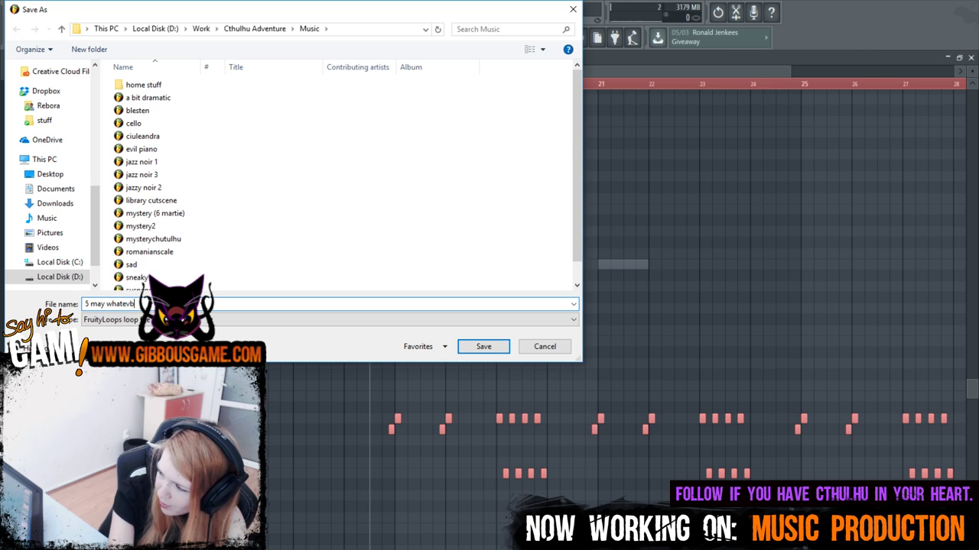
pyautogui.press('Return')
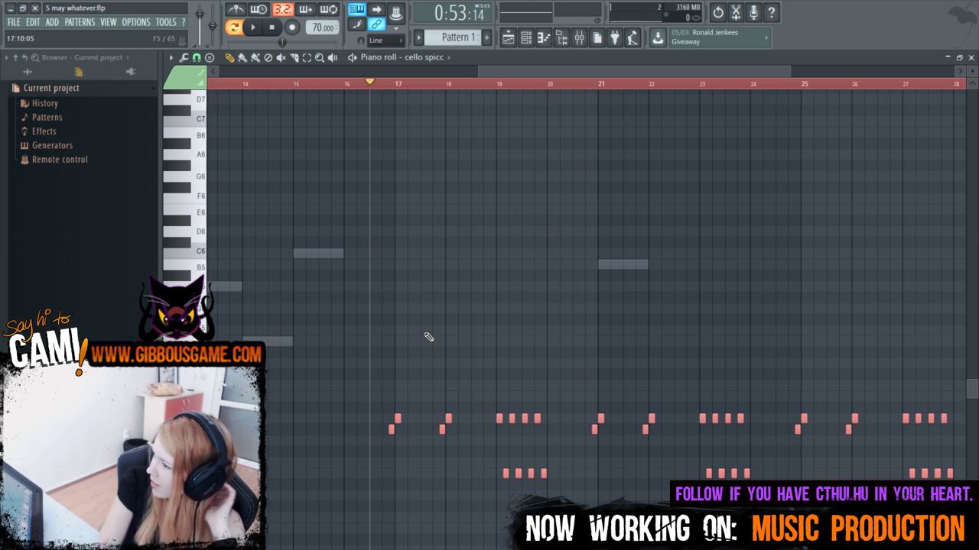
pyautogui.click(14, 22)
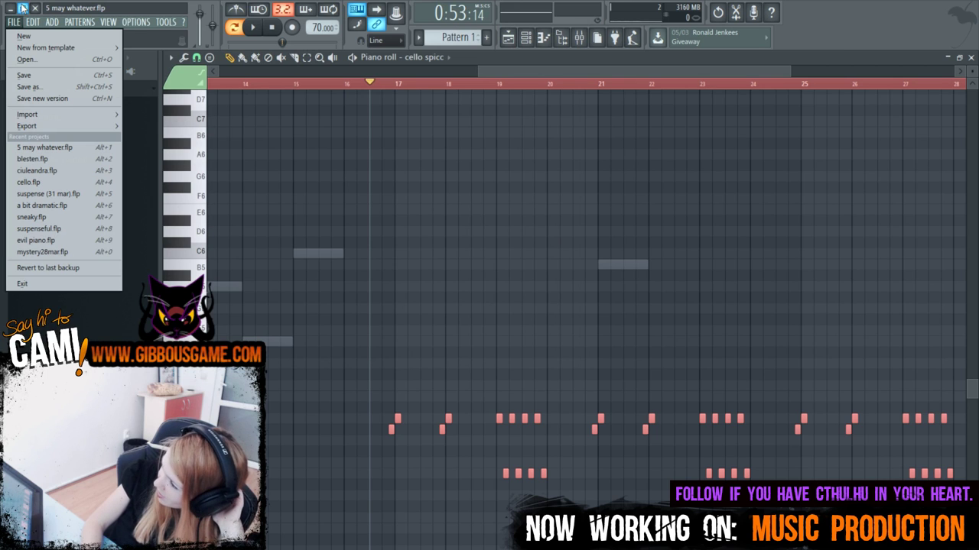
pyautogui.click(69, 162)
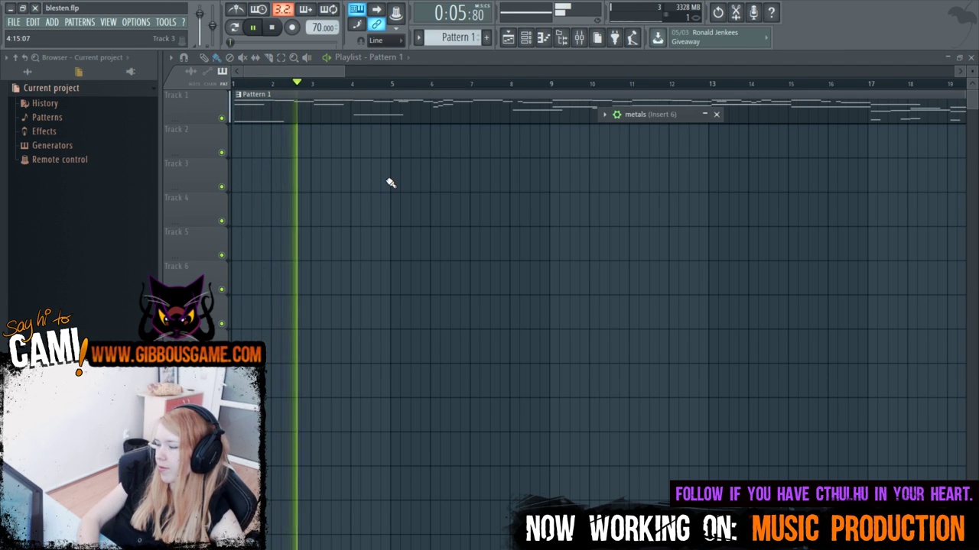
# Play the blesten song while examining its channels and a longer stretch of its playlist, and close the metals instrument window.
pyautogui.press('F6')
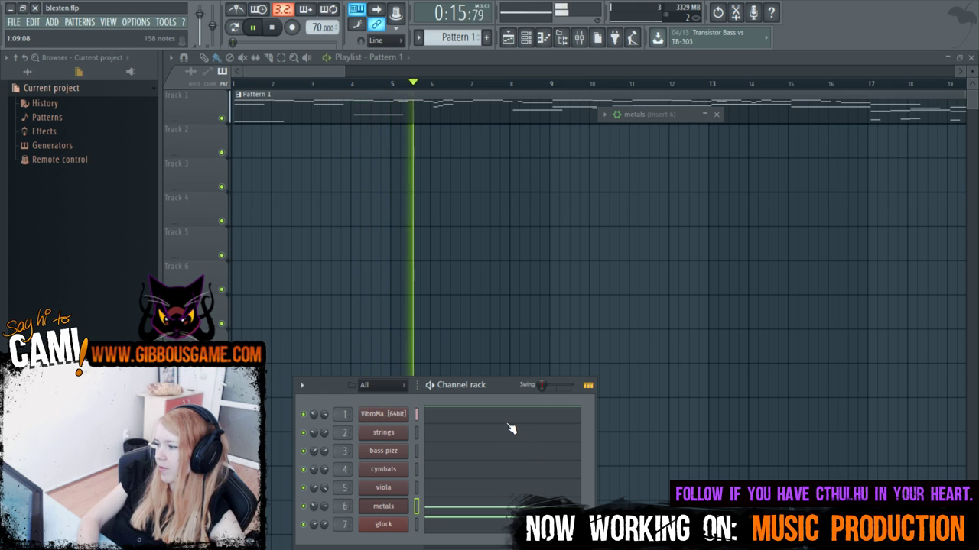
pyautogui.press('F6')
pyautogui.scroll(-3, 512, 88)
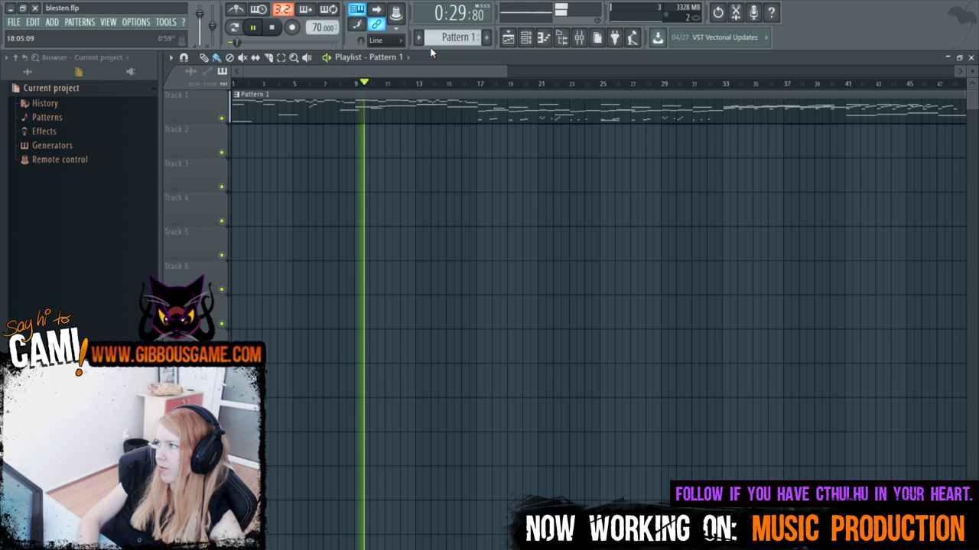
pyautogui.press('F6')
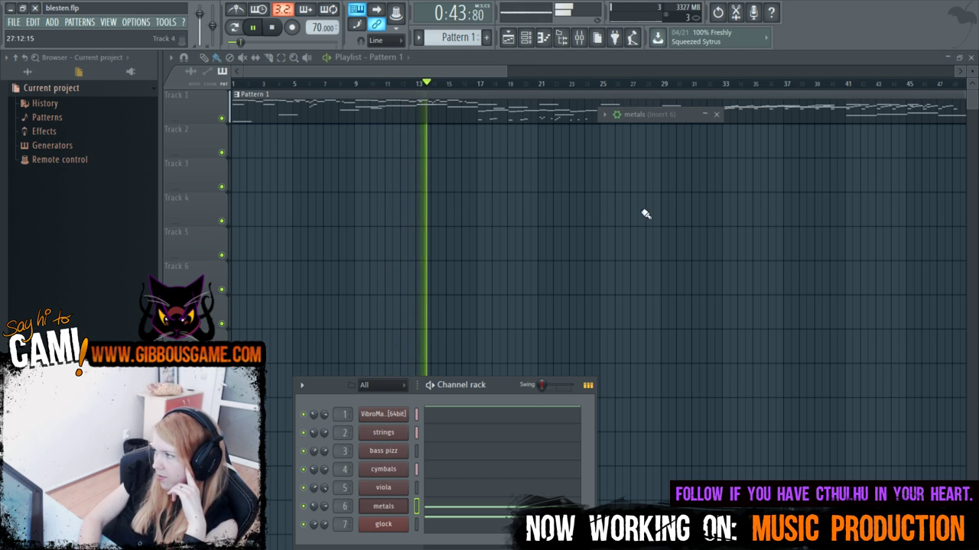
pyautogui.moveTo(506, 74); pyautogui.dragTo(715, 138)
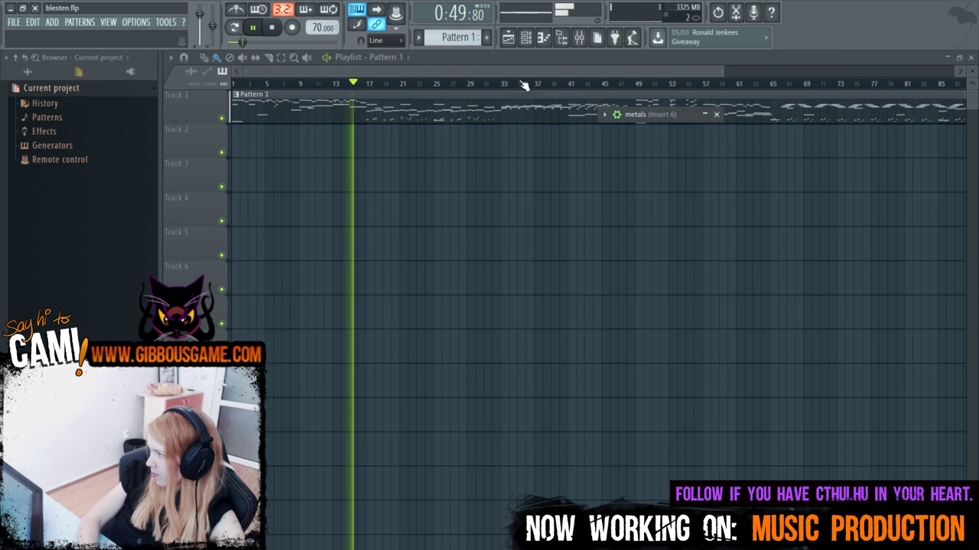
pyautogui.click(704, 114)
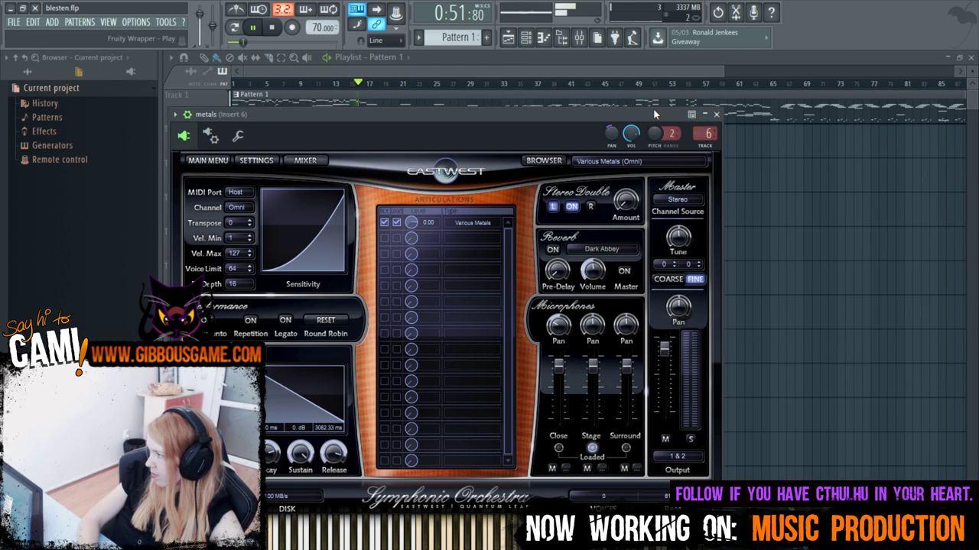
pyautogui.click(716, 115)
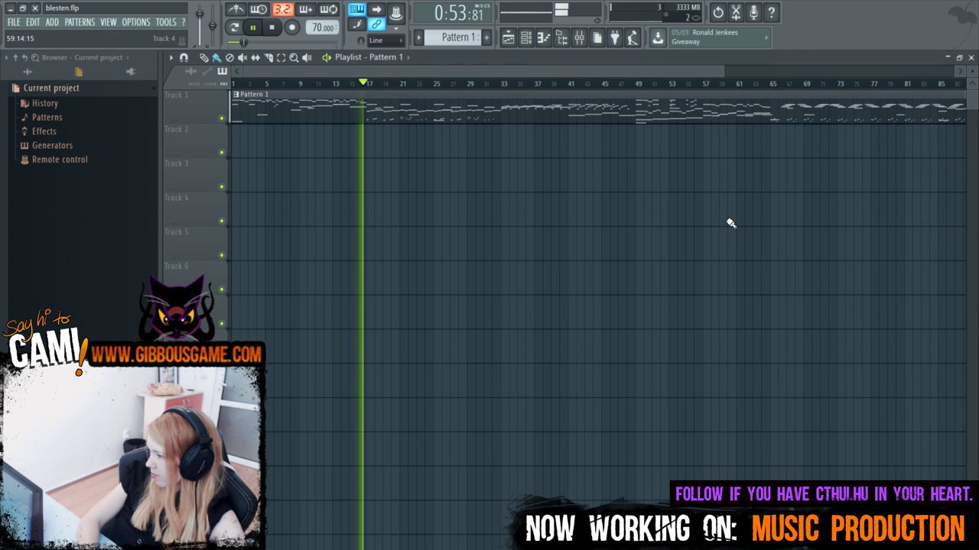
# Examine the VibroMaster part's notes in the piano roll, from the opening bars to the section starting at bar 33.
pyautogui.press('F6')
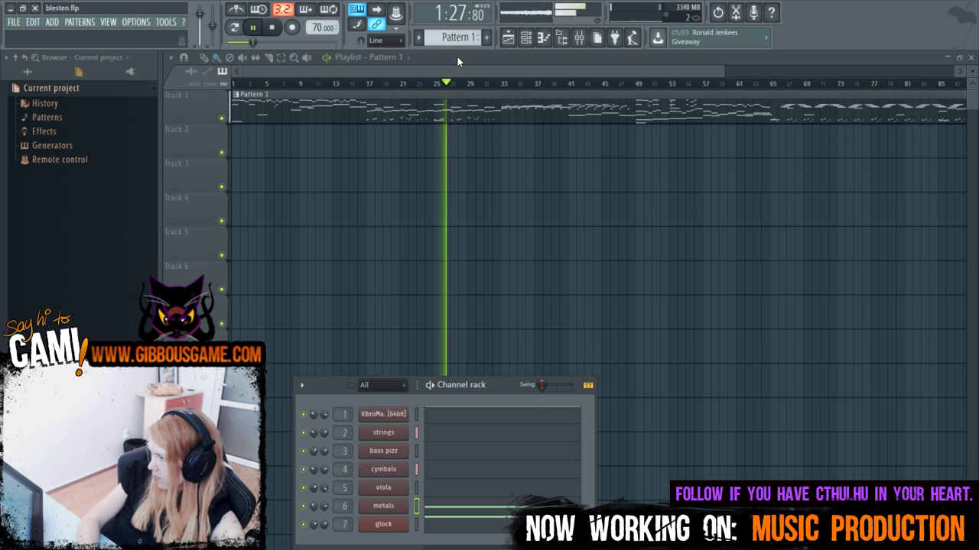
pyautogui.click(469, 420)
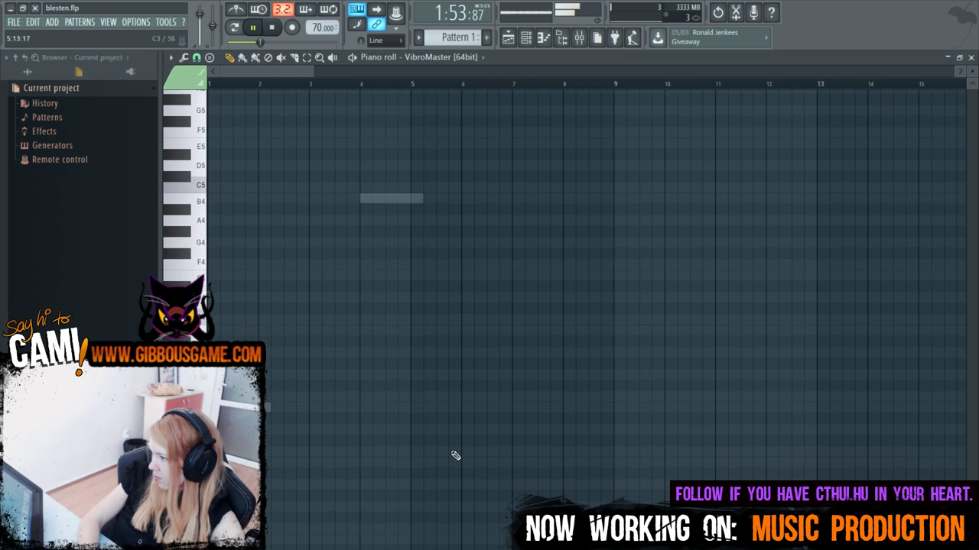
pyautogui.scroll(5, 289, 181)
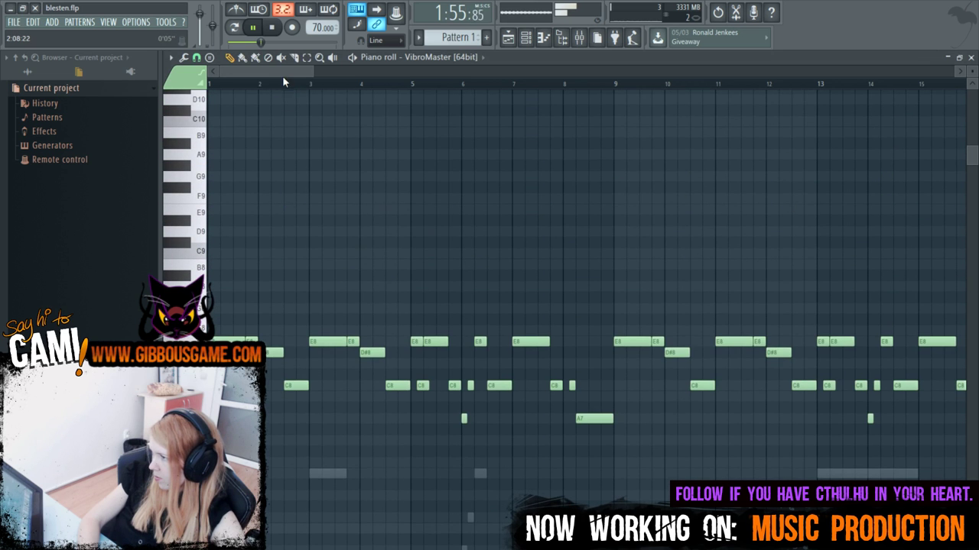
pyautogui.moveTo(230, 85); pyautogui.dragTo(433, 79)
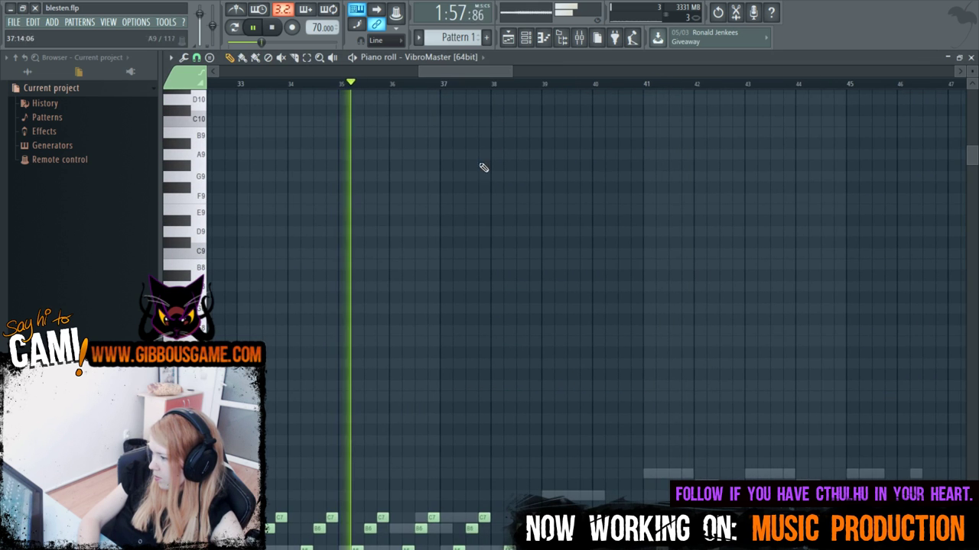
pyautogui.scroll(-3, 453, 258)
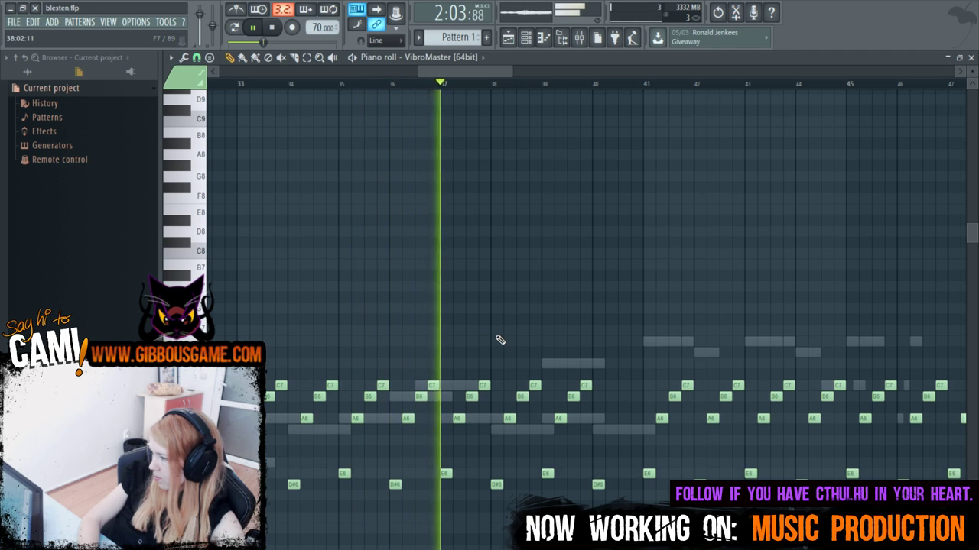
pyautogui.scroll(-2, 498, 341)
pyautogui.scroll(-1, 495, 344)
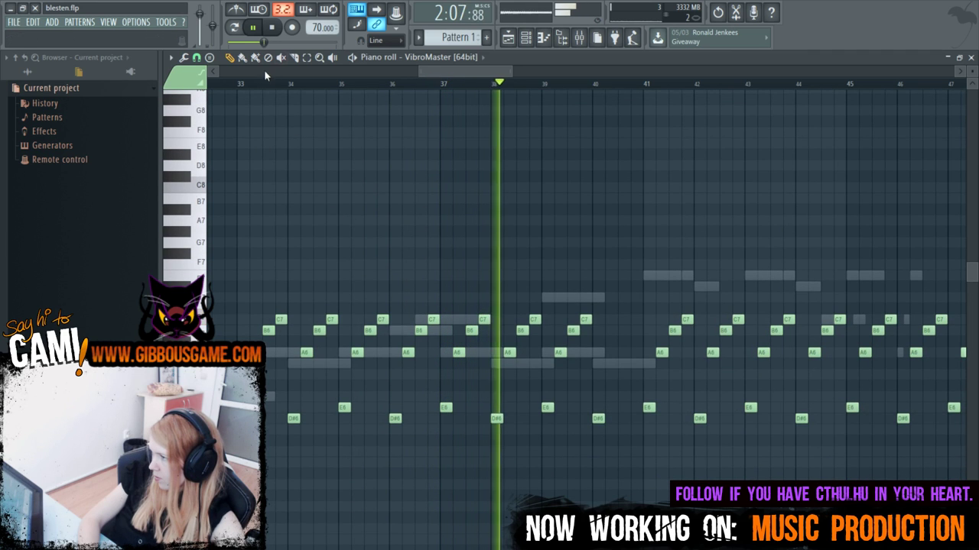
# Lengthen all VibroMaster notes from bar 33 through bar 48 together to about 1.25 bars each.
pyautogui.click(309, 60)
pyautogui.moveTo(229, 293); pyautogui.dragTo(601, 498)
pyautogui.click(601, 498)
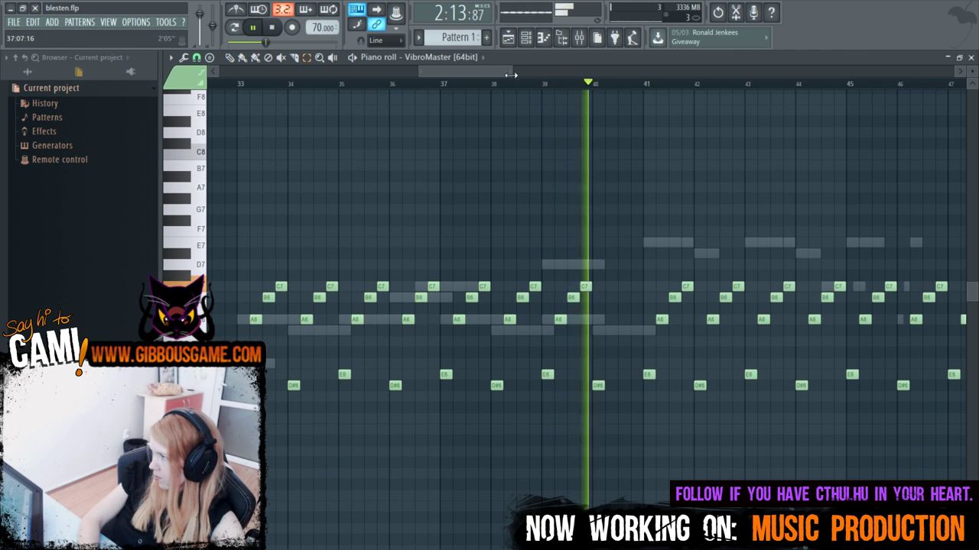
pyautogui.moveTo(514, 70); pyautogui.dragTo(603, 85)
pyautogui.moveTo(213, 273); pyautogui.dragTo(760, 426)
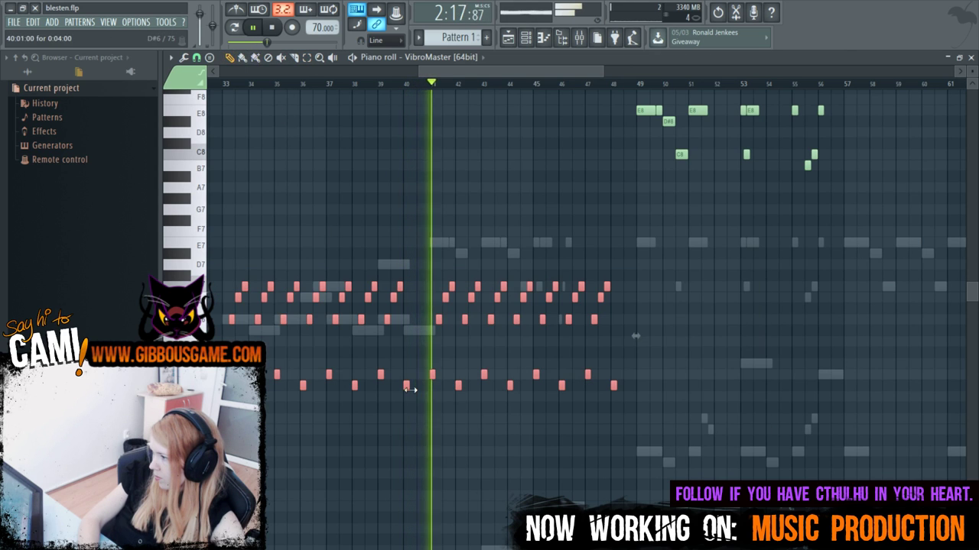
pyautogui.moveTo(408, 387); pyautogui.dragTo(439, 394)
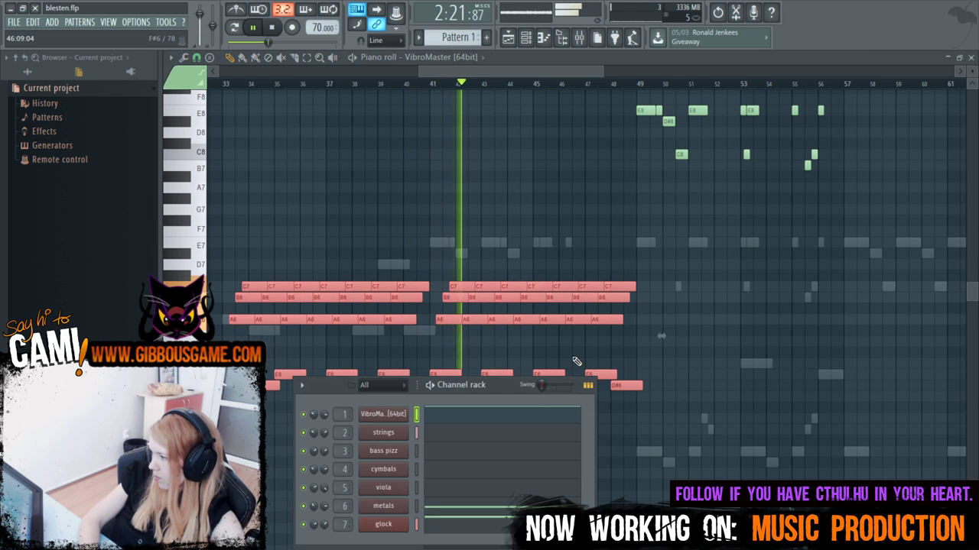
# Examine the glock and strings notes from bar 33 onward in the piano roll, along with the song's playlist.
pyautogui.press('F6')
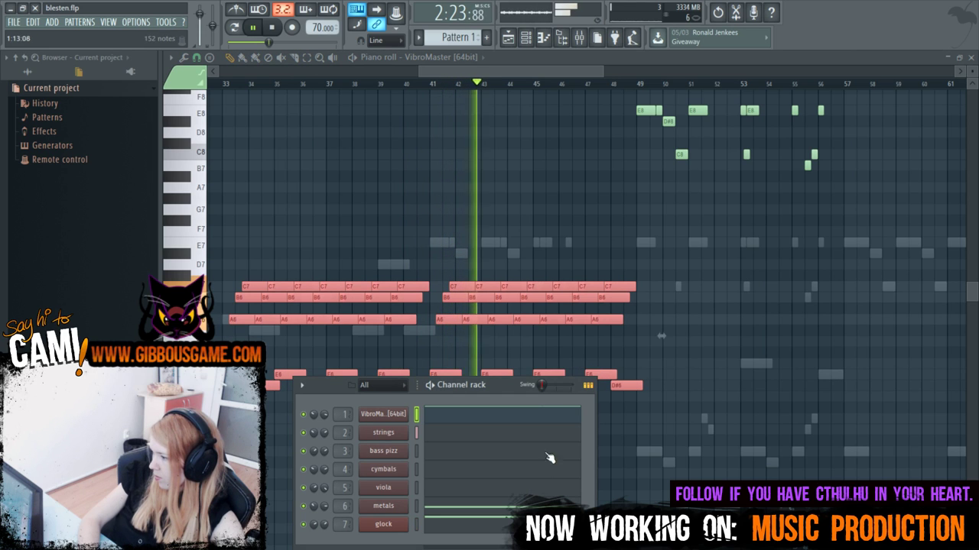
pyautogui.click(566, 524)
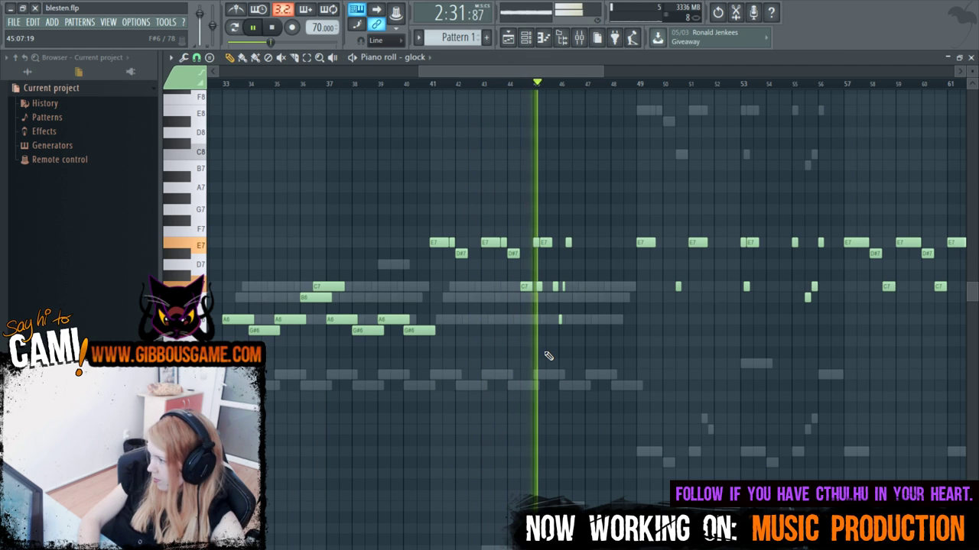
pyautogui.press('F6')
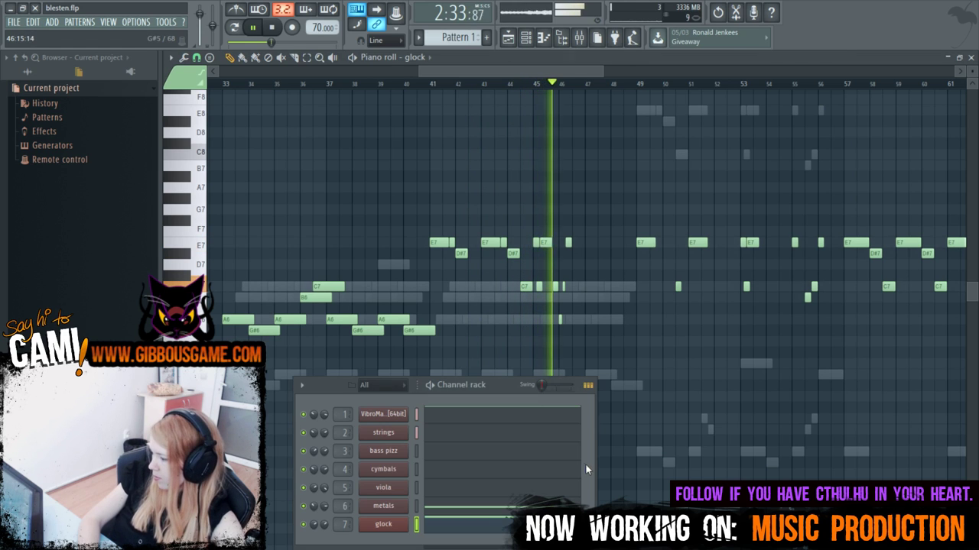
pyautogui.click(540, 438)
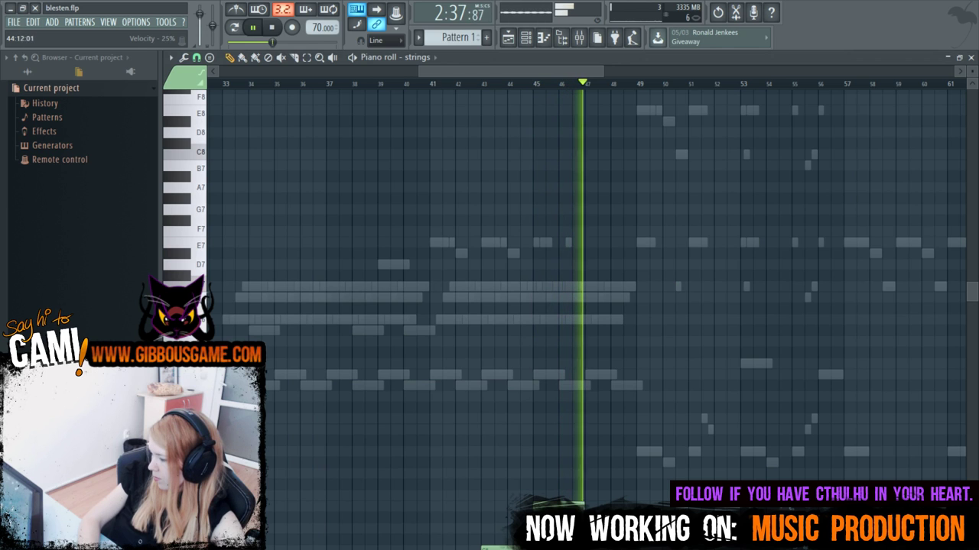
pyautogui.press('F6')
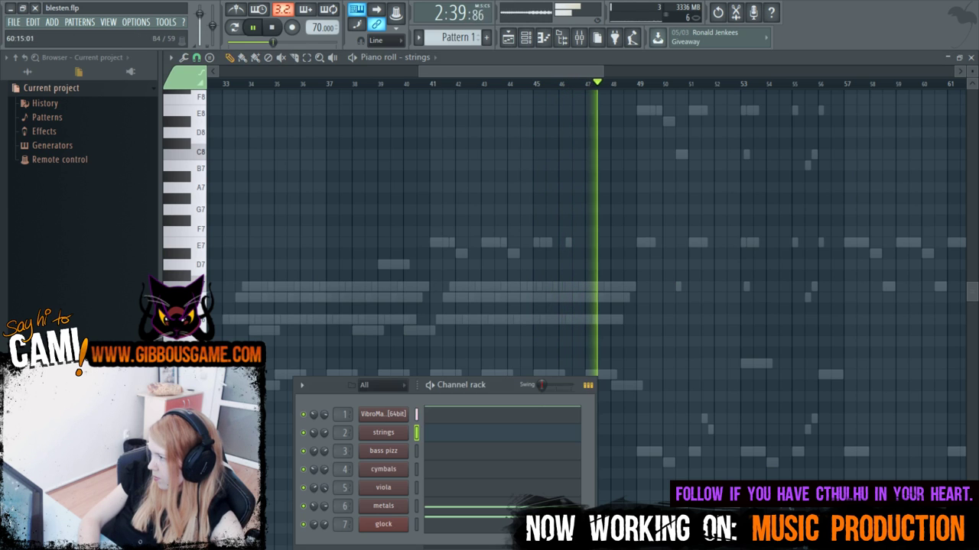
pyautogui.press('F5')
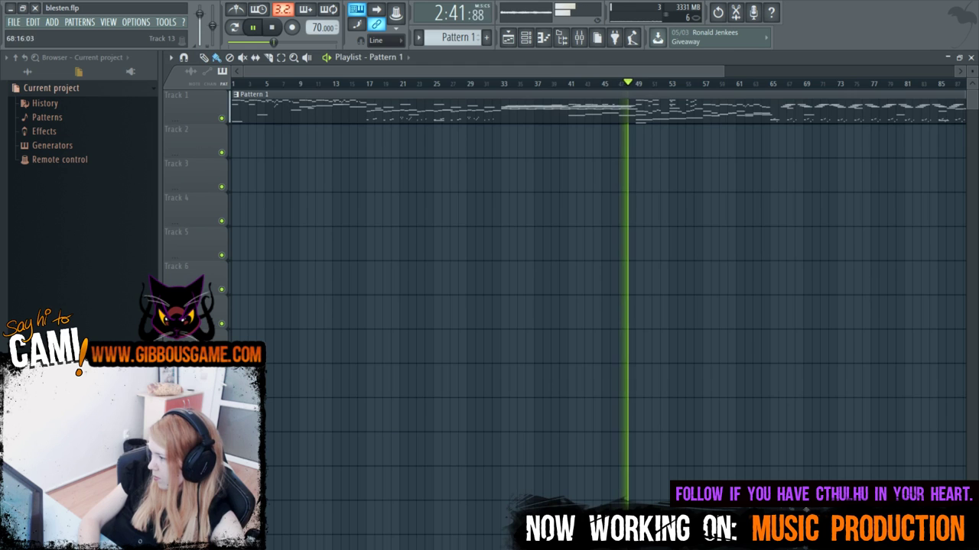
pyautogui.press('F7')
pyautogui.scroll(-2, 523, 81)
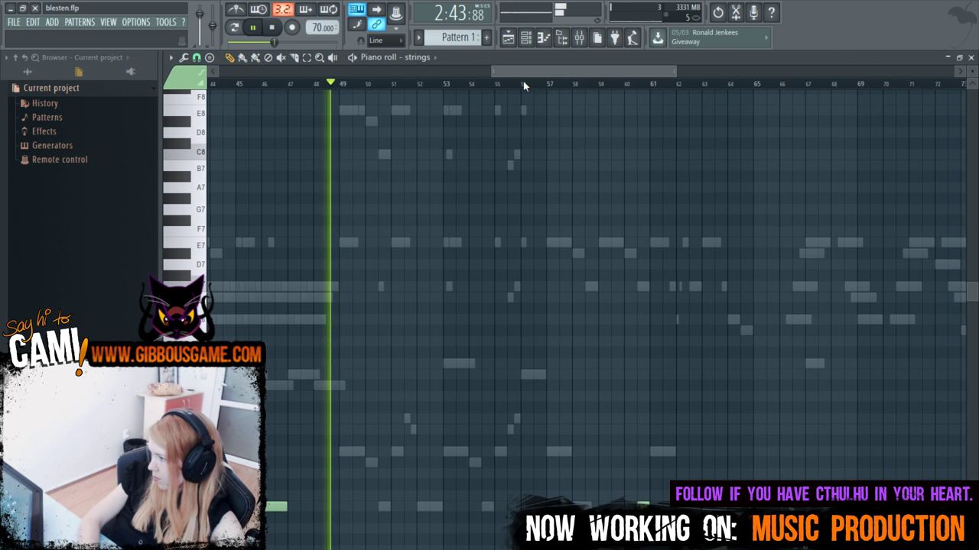
pyautogui.scroll(2, 545, 192)
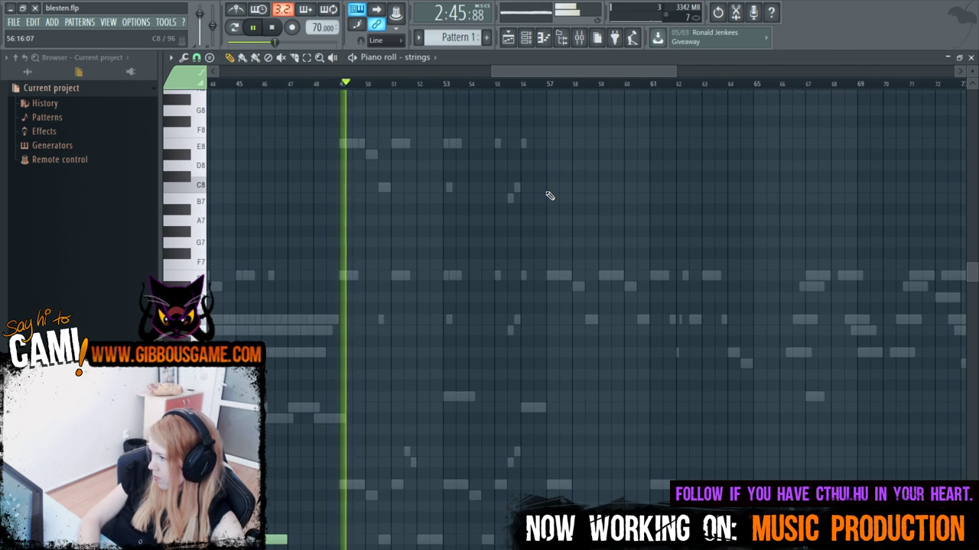
# Examine the viola part's notes in the piano roll from bar 49 to bar 65.
pyautogui.press('F6')
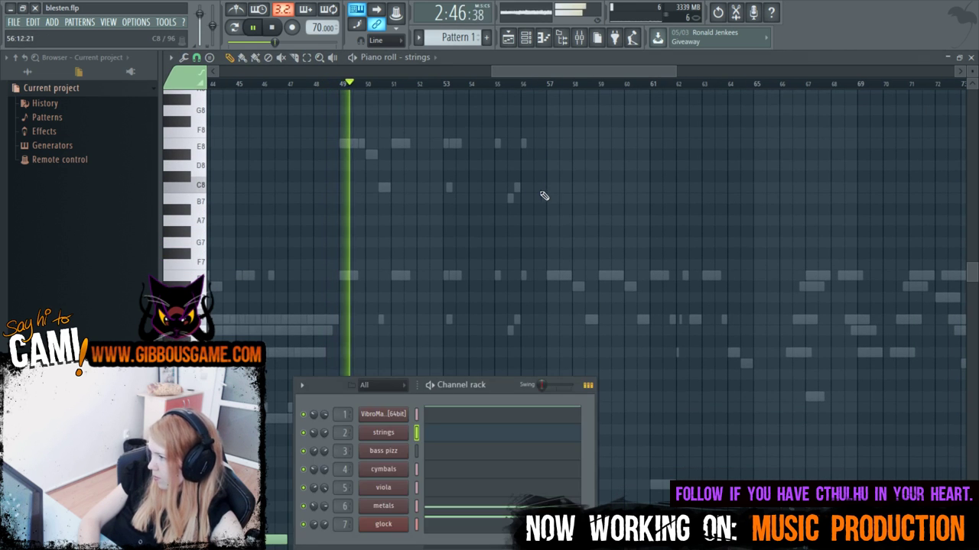
pyautogui.click(462, 493)
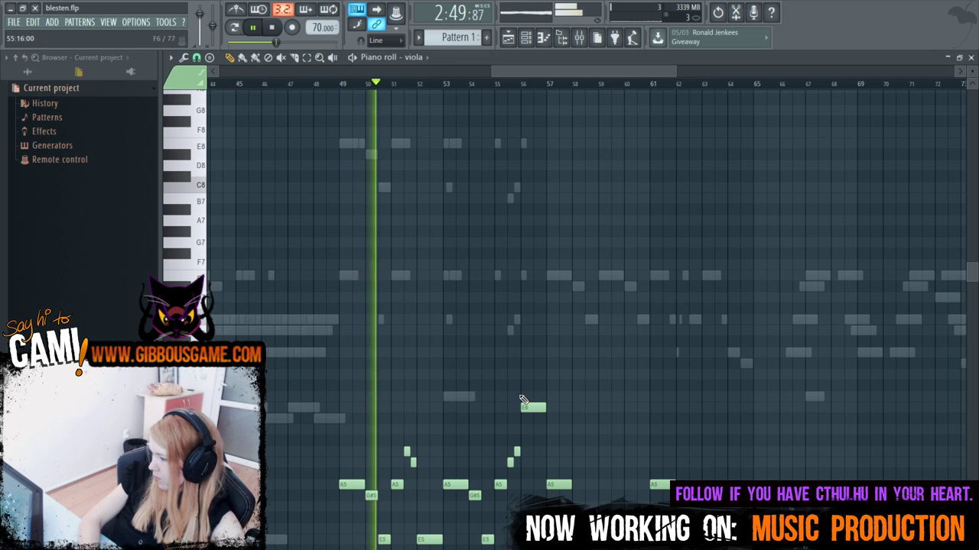
pyautogui.scroll(-2, 517, 394)
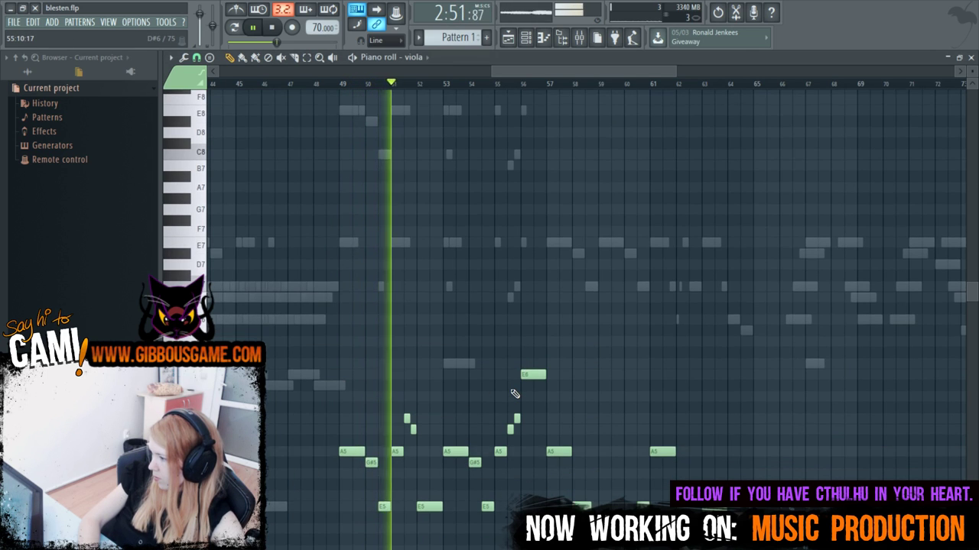
pyautogui.scroll(-2, 515, 391)
pyautogui.scroll(-4, 513, 394)
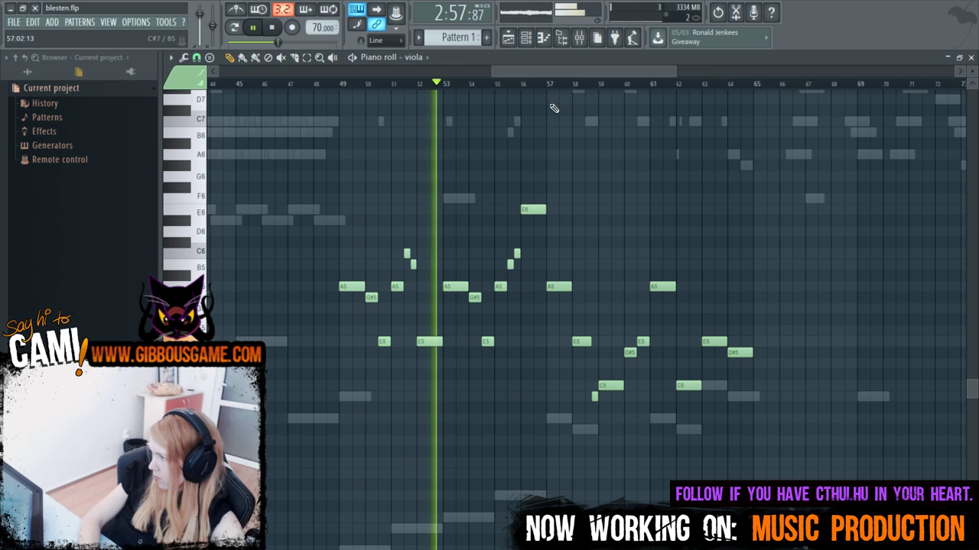
pyautogui.moveTo(551, 70); pyautogui.dragTo(584, 72)
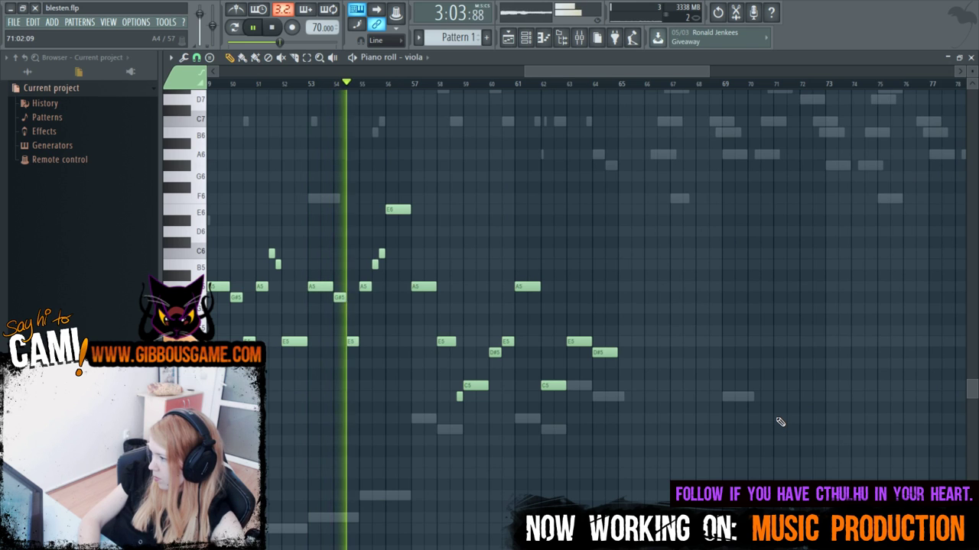
# Add a D3 note about three quarters of a bar long to the metals part at bar 57.
pyautogui.press('F6')
pyautogui.click(482, 516)
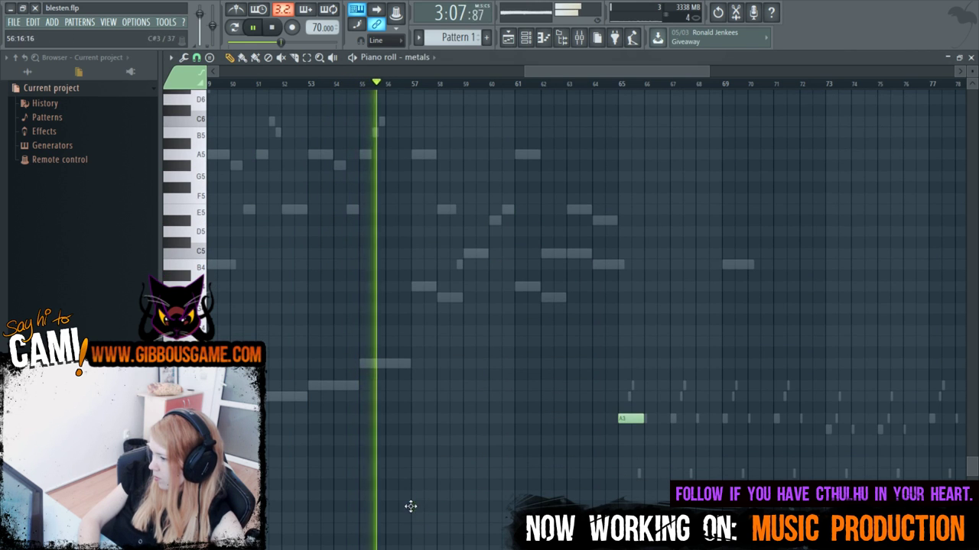
pyautogui.click(410, 495)
pyautogui.moveTo(443, 497); pyautogui.dragTo(430, 496)
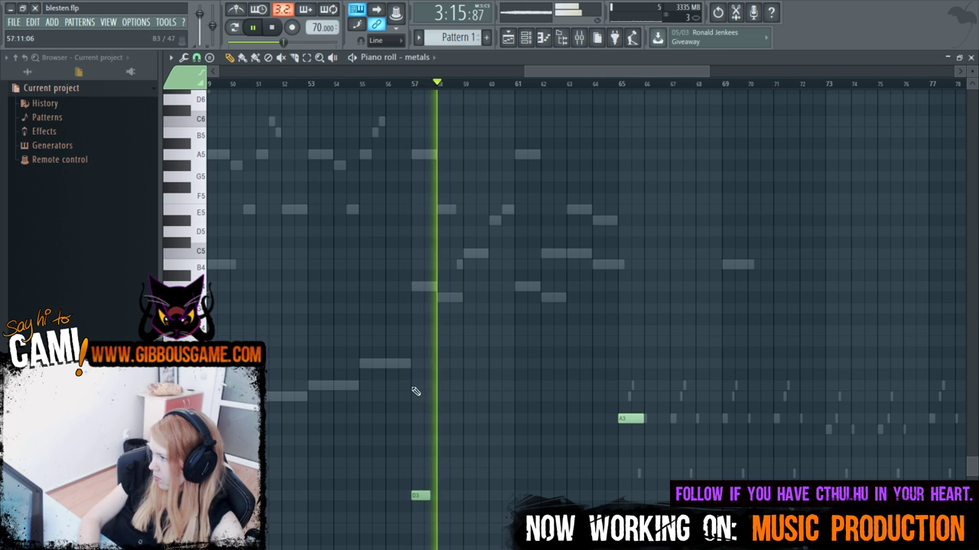
# Add an F6 note to the cymbals part at bar 61 and extend it to about 1.25 bars.
pyautogui.press('F6')
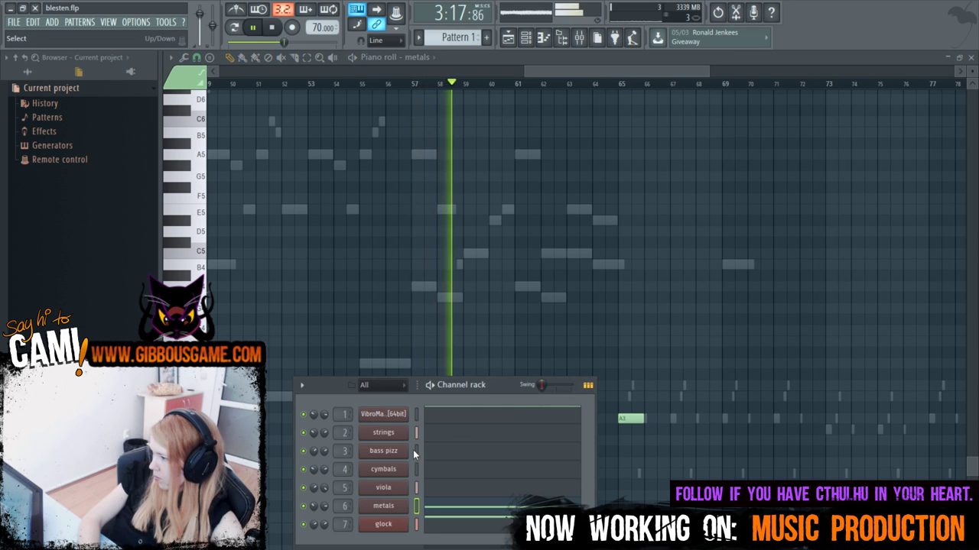
pyautogui.click(475, 474)
pyautogui.scroll(4, 475, 349)
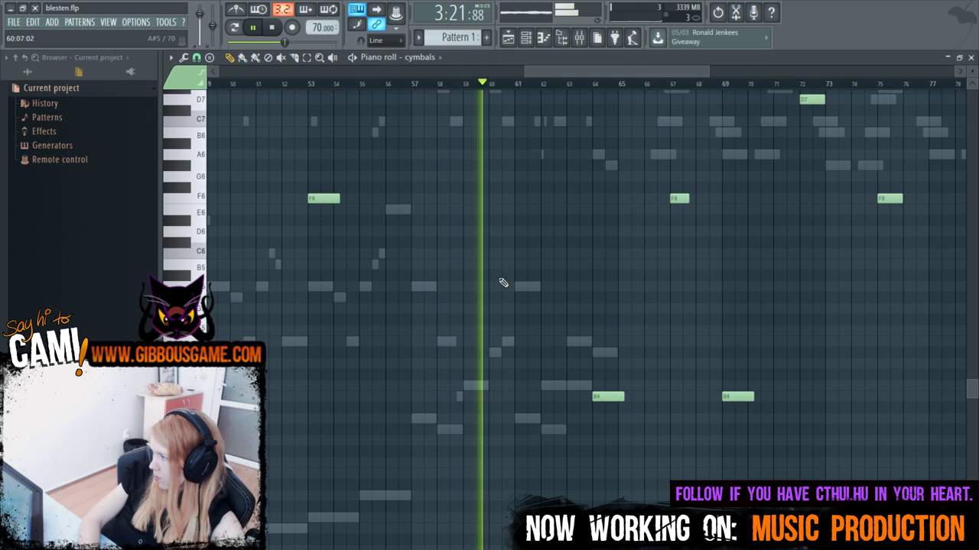
pyautogui.click(491, 201)
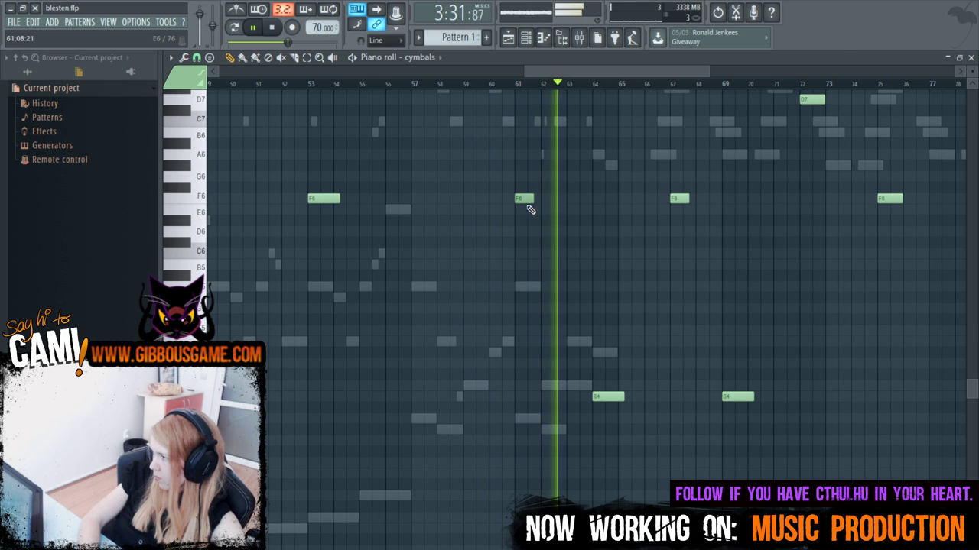
pyautogui.moveTo(528, 206); pyautogui.dragTo(551, 201)
pyautogui.scroll(-3, 555, 250)
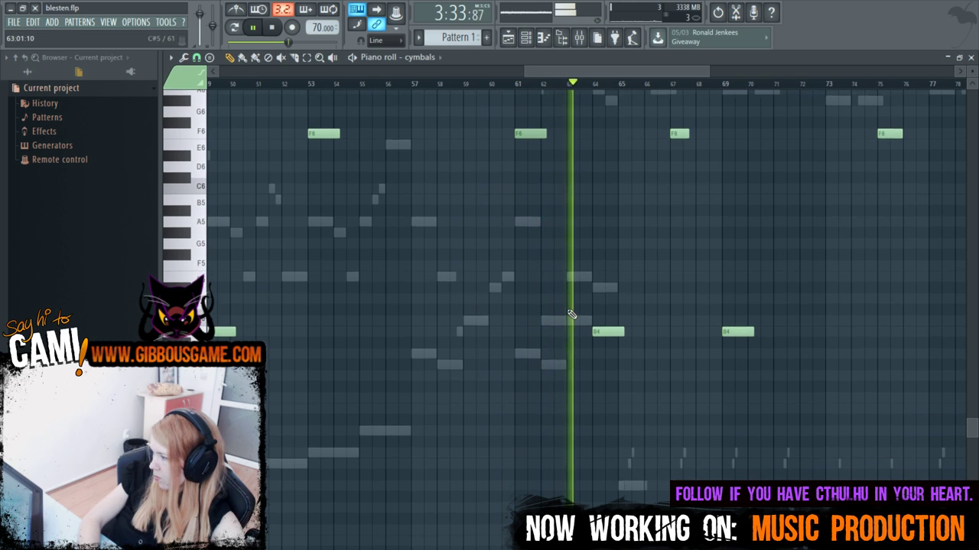
# Add a cymbals note on C6 at bar 58, checking its pitch and placement by playing from bar 57.
pyautogui.press('space')
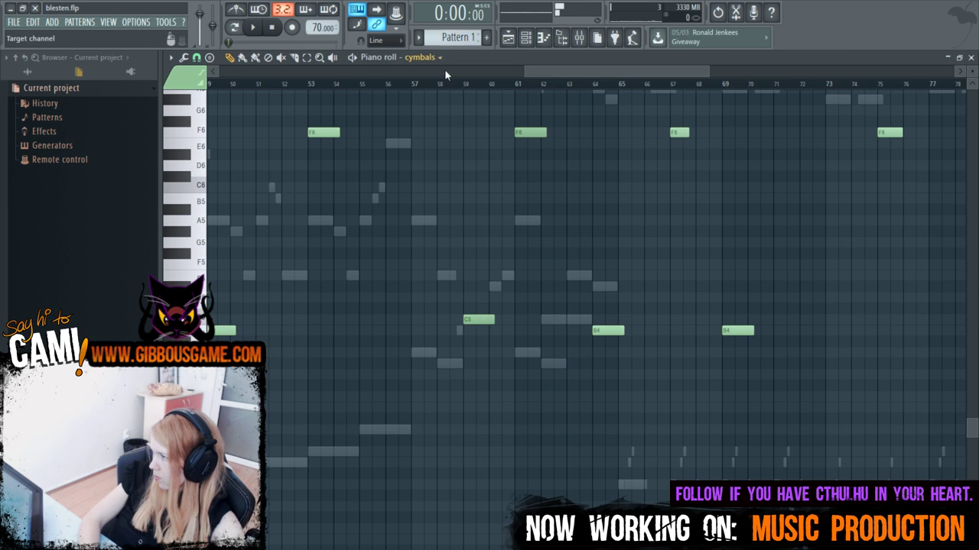
pyautogui.click(414, 90)
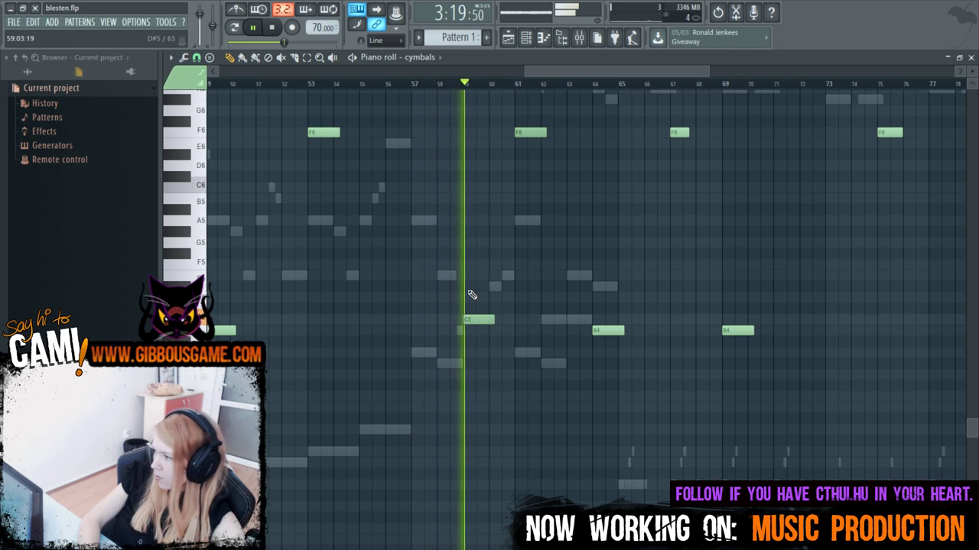
pyautogui.press('space')
pyautogui.moveTo(486, 316); pyautogui.dragTo(473, 293)
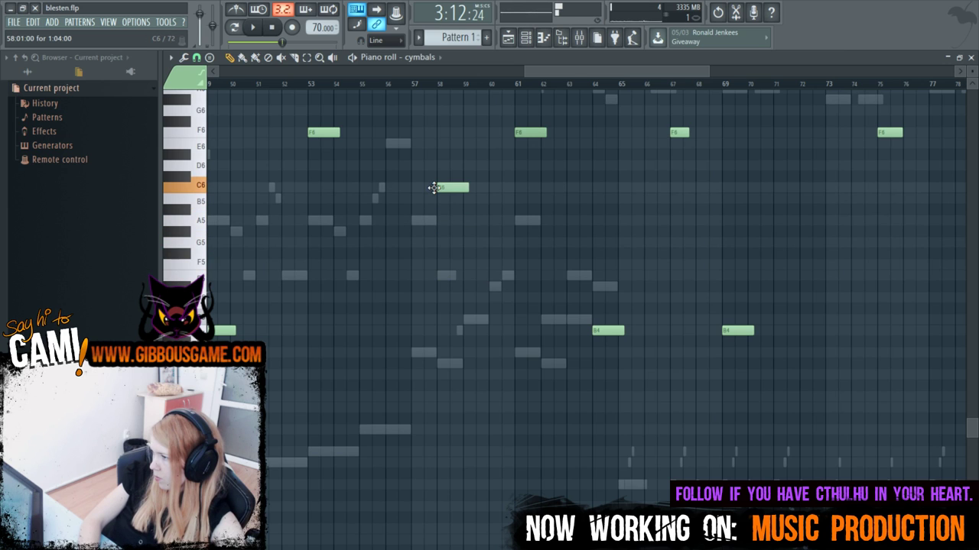
pyautogui.press('space')
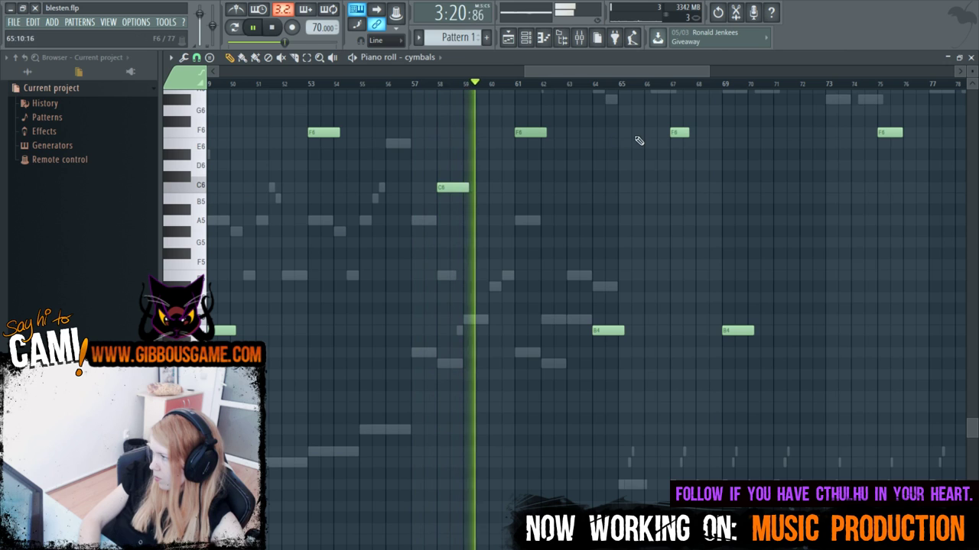
# Replace the F6 cymbals note at bar 61 with a D6 note at bar 62.
pyautogui.rightClick(526, 135)
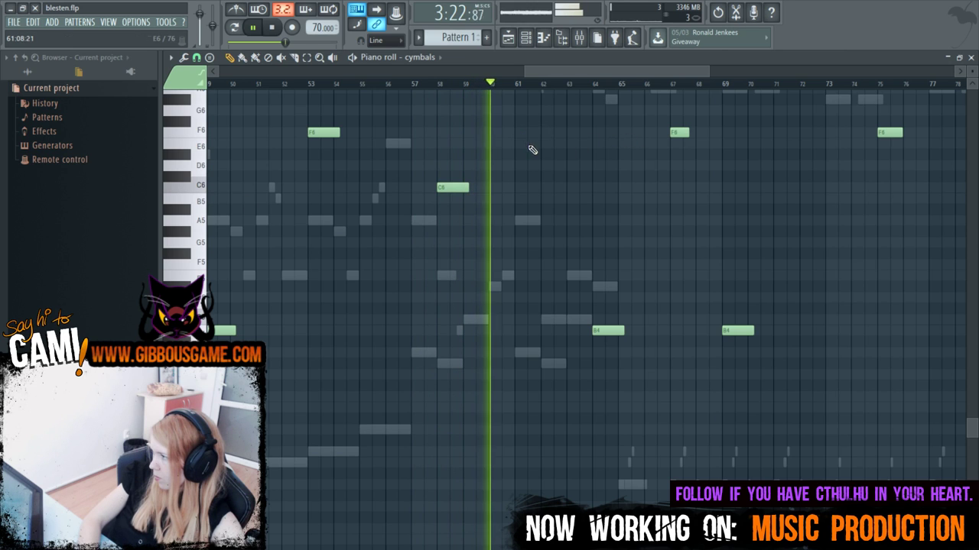
pyautogui.moveTo(556, 176)
pyautogui.mouseDown()
pyautogui.moveTo(577, 179)
pyautogui.moveTo(561, 166)
pyautogui.mouseUp()
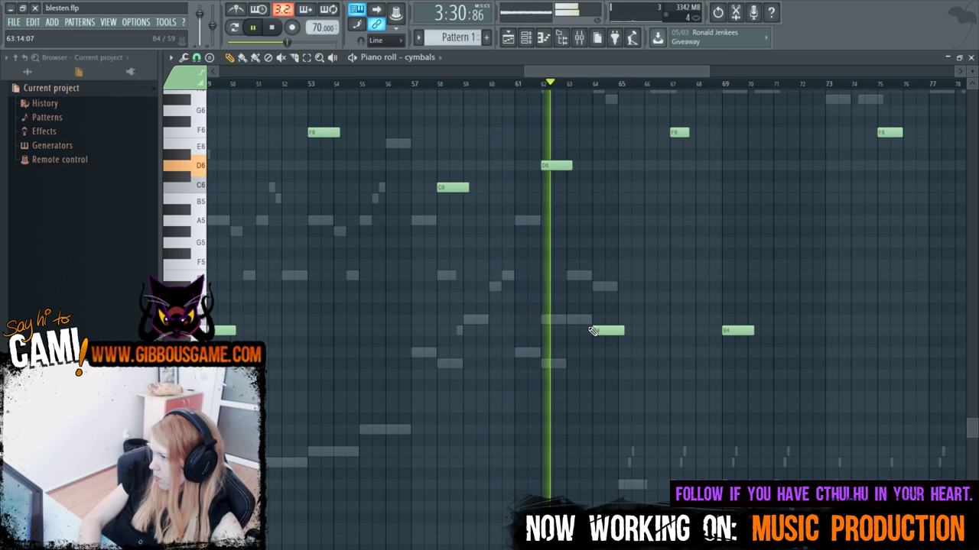
pyautogui.rightClick(556, 167)
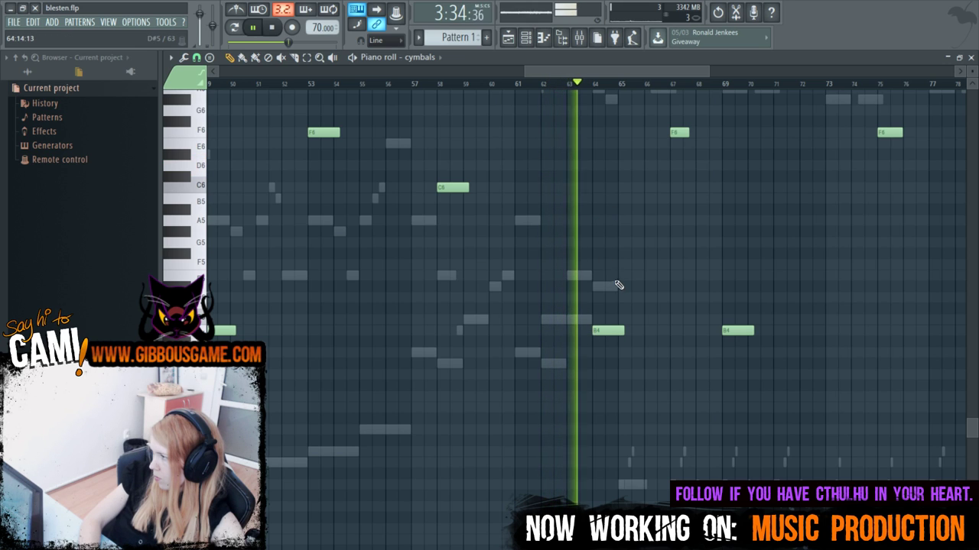
pyautogui.click(548, 167)
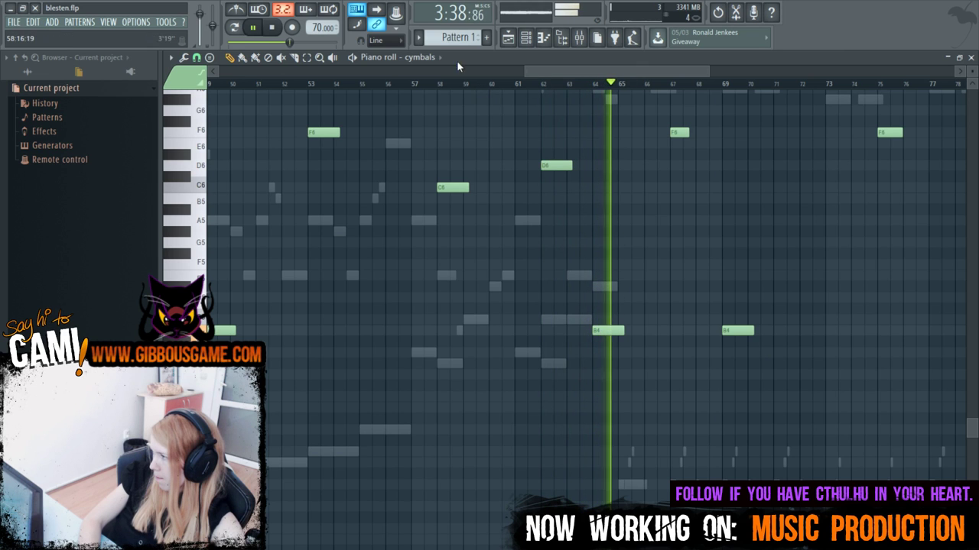
# Examine the cymbals and glock parts from bar 59 through bar 90 while the song plays.
pyautogui.moveTo(571, 69); pyautogui.dragTo(659, 124)
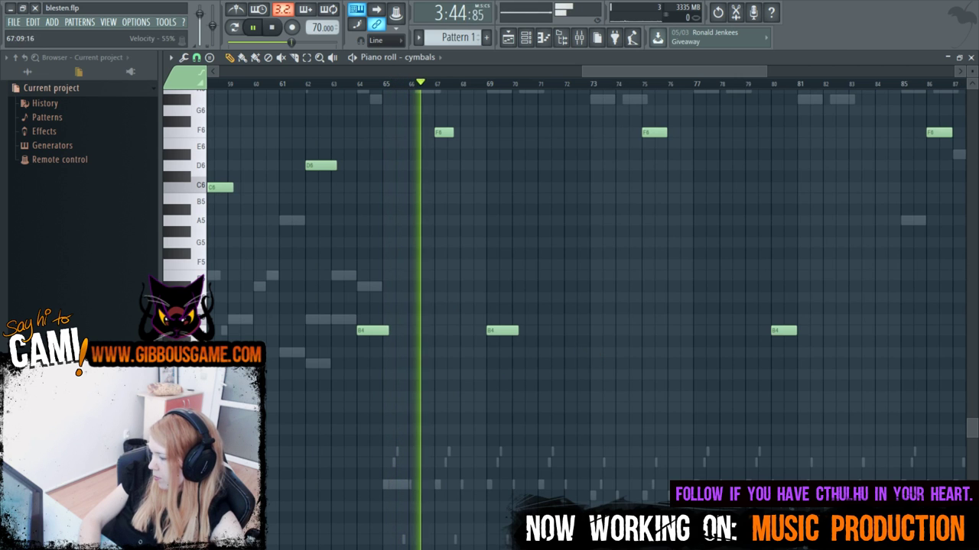
pyautogui.press('F6')
pyautogui.click(484, 527)
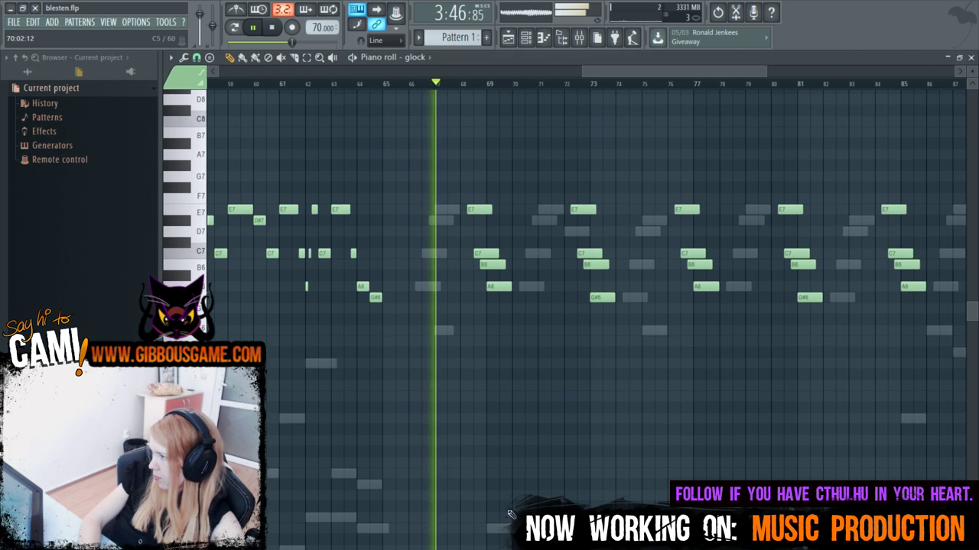
pyautogui.scroll(3, 418, 262)
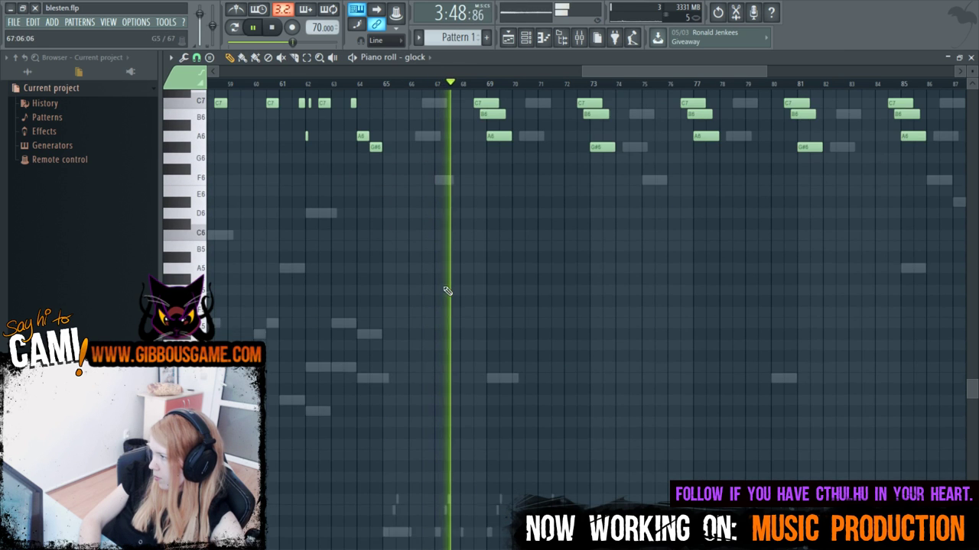
pyautogui.press('F6')
pyautogui.click(450, 476)
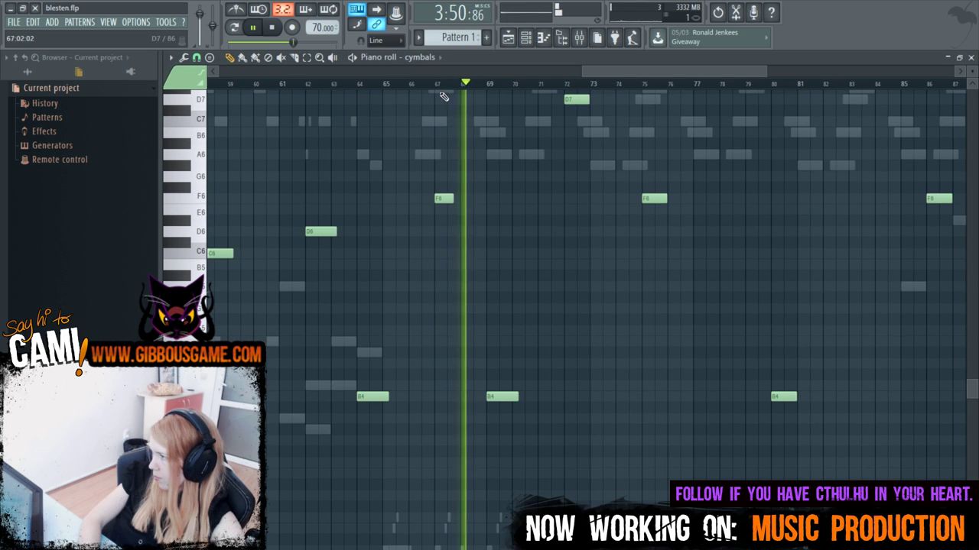
pyautogui.moveTo(639, 71); pyautogui.dragTo(662, 77)
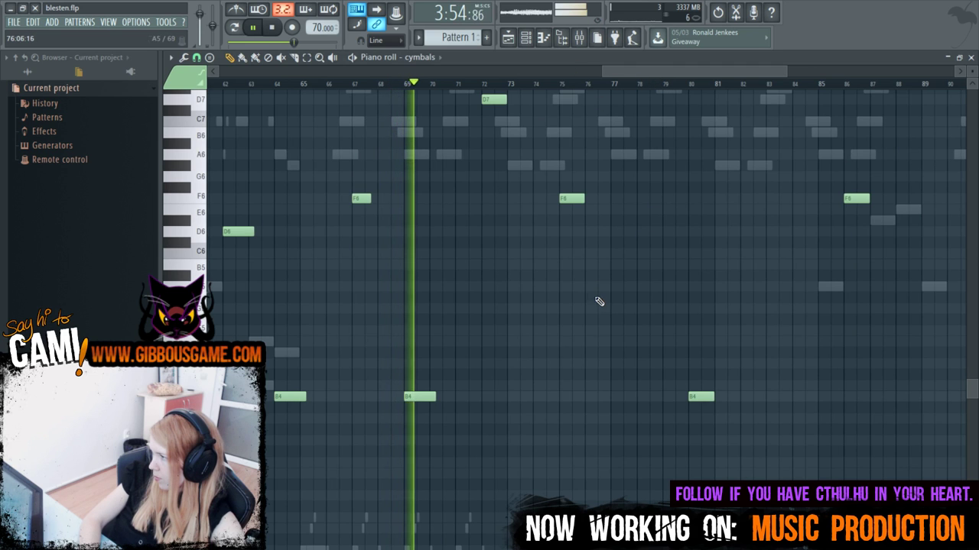
# Examine the cymbals part between bars 33 and 100 alongside the other parts while the song plays.
pyautogui.scroll(7, 599, 299)
pyautogui.moveTo(640, 73); pyautogui.dragTo(682, 91)
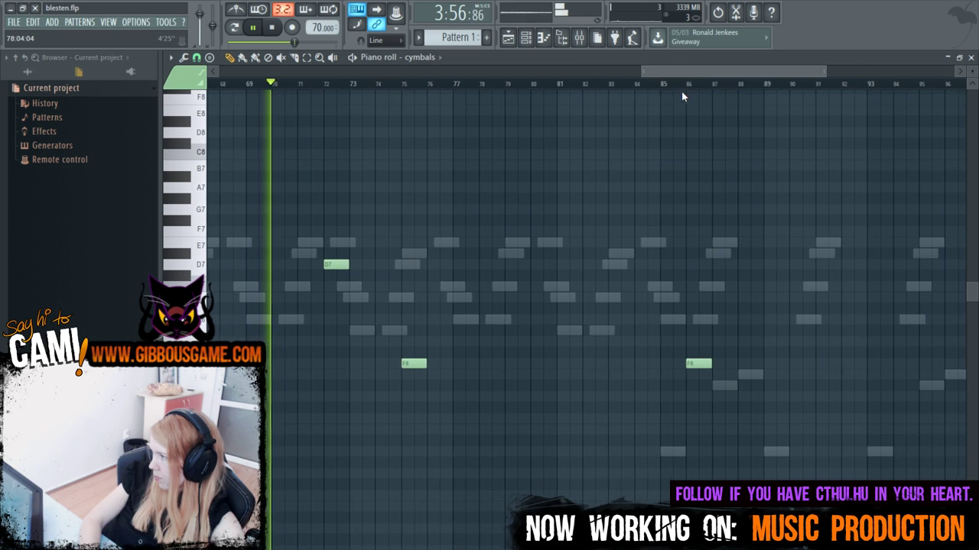
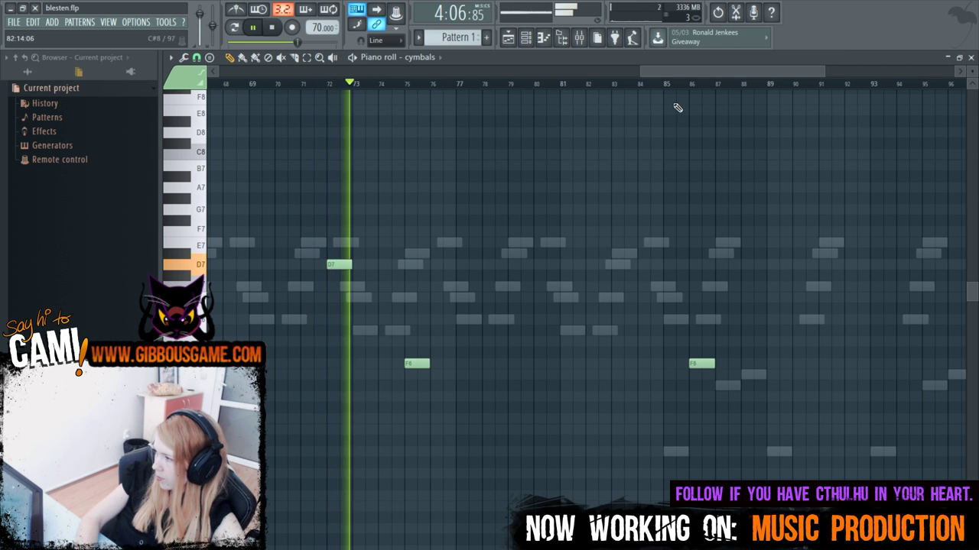
pyautogui.moveTo(723, 71); pyautogui.dragTo(626, 75)
pyautogui.hscroll(5, 497, 86)
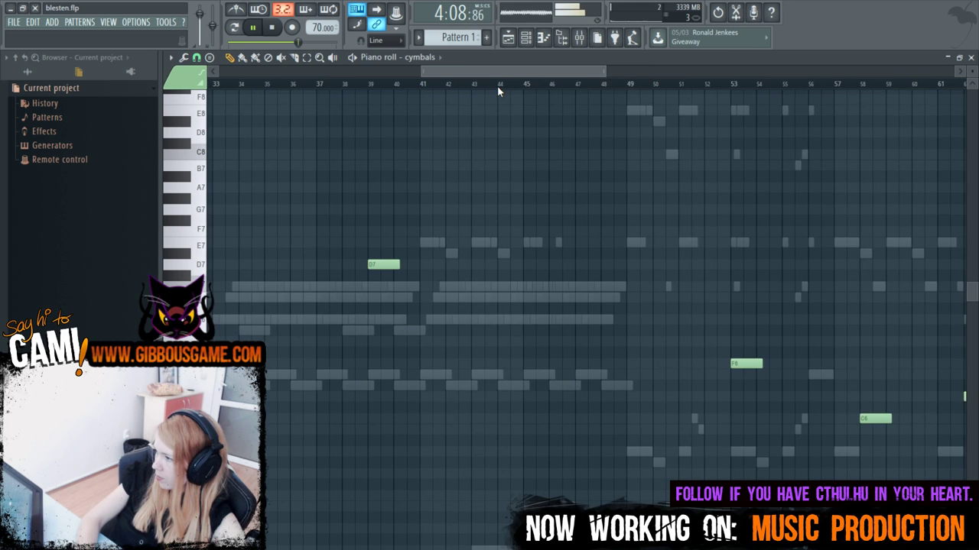
pyautogui.hscroll(3, 770, 218)
pyautogui.hscroll(-8, 633, 221)
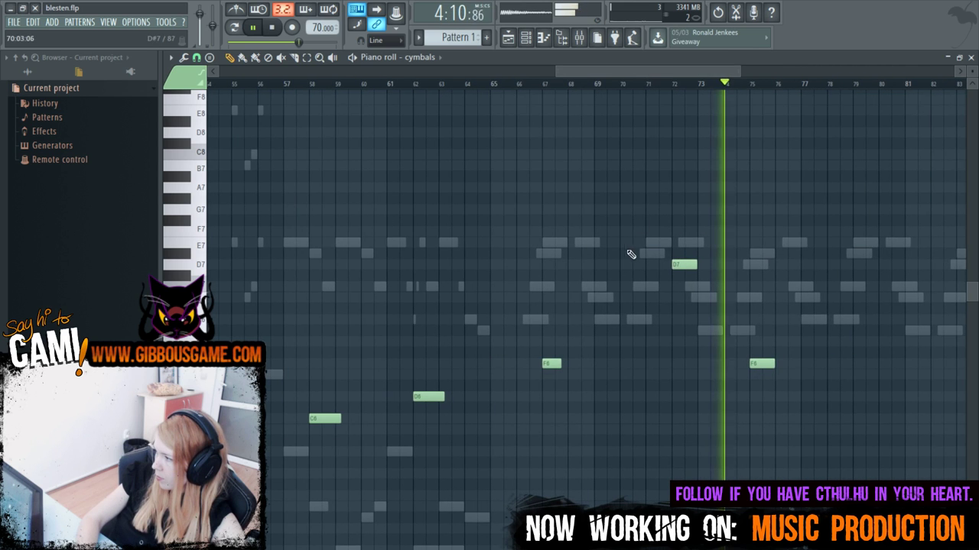
pyautogui.moveTo(639, 73); pyautogui.dragTo(683, 95)
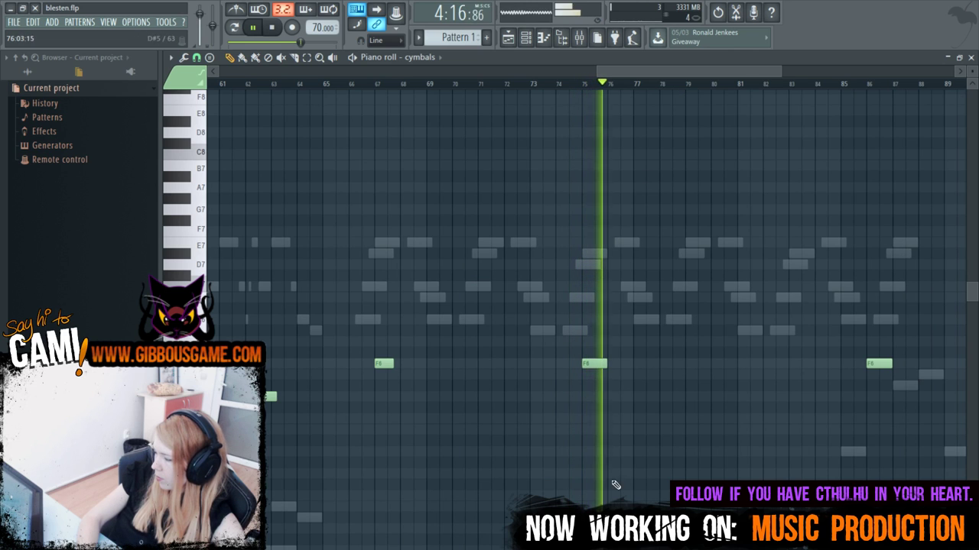
pyautogui.moveTo(650, 72); pyautogui.dragTo(697, 87)
pyautogui.scroll(-4, 725, 264)
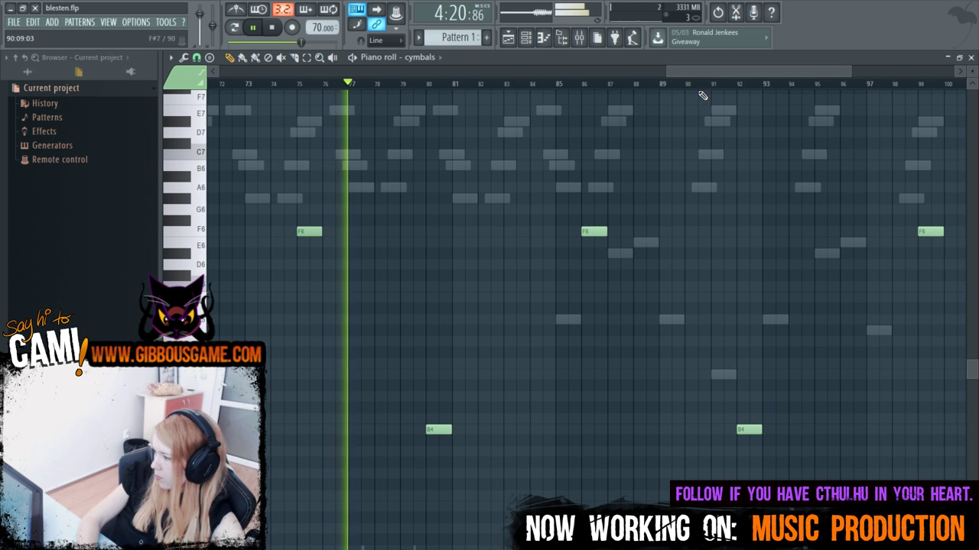
# Open the viola part and try shifting its notes from bars 85 to 98 four bars earlier.
pyautogui.press('F6')
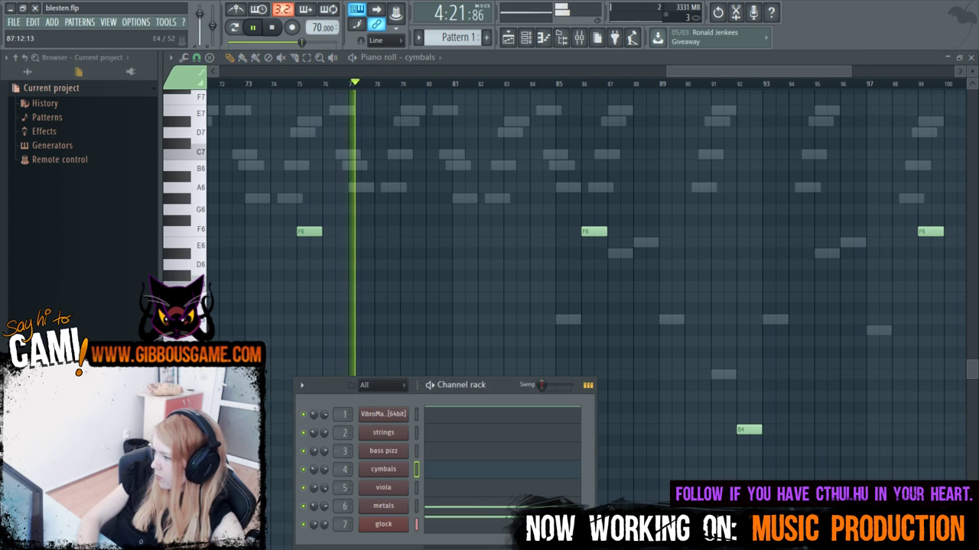
pyautogui.click(489, 493)
pyautogui.scroll(4, 519, 459)
pyautogui.moveTo(701, 70); pyautogui.dragTo(723, 83)
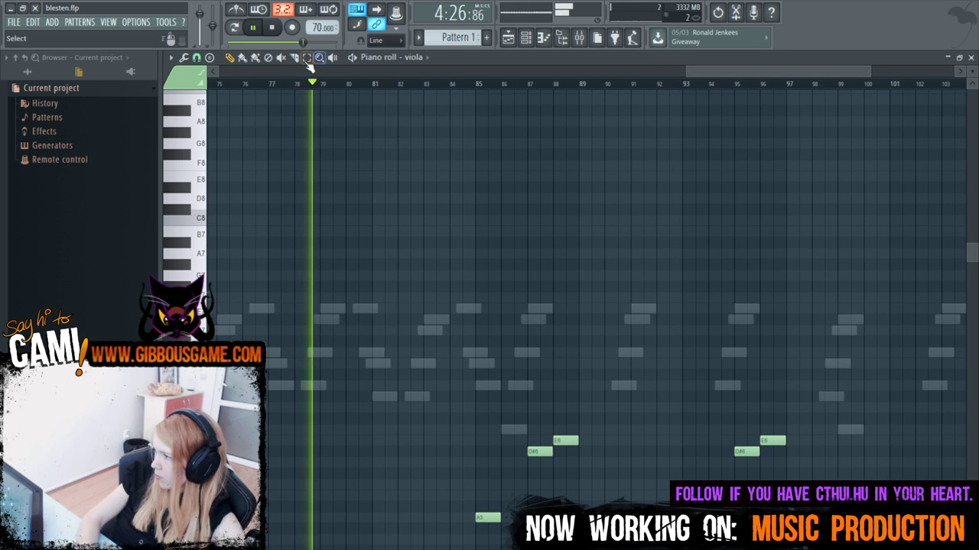
pyautogui.moveTo(426, 301); pyautogui.dragTo(955, 535)
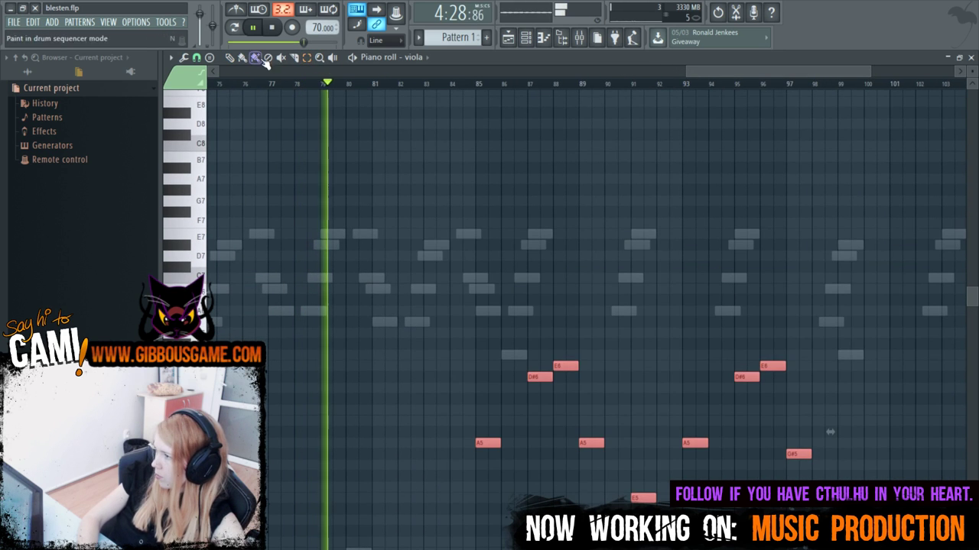
pyautogui.click(230, 57)
pyautogui.moveTo(482, 443); pyautogui.dragTo(378, 444)
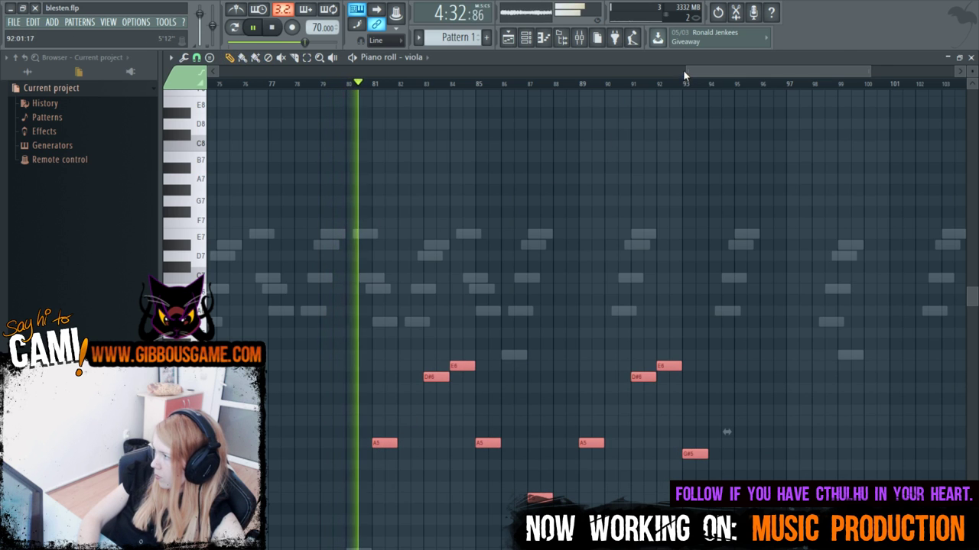
pyautogui.moveTo(685, 71); pyautogui.dragTo(654, 71)
pyautogui.hotkey('ctrl', 'z')
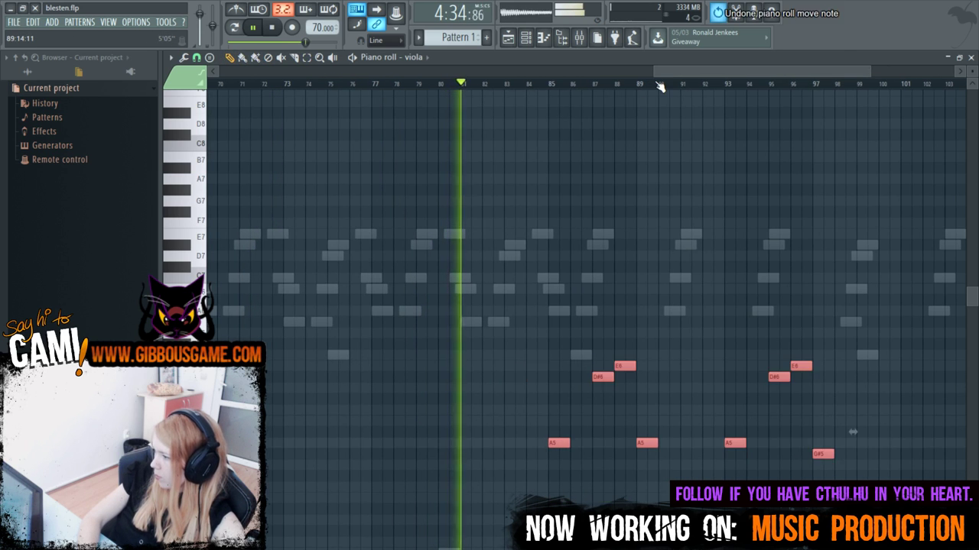
# Pause and resume playback, and review the viola part from bar 53 through bar 101.
pyautogui.press('space')
pyautogui.press('space')
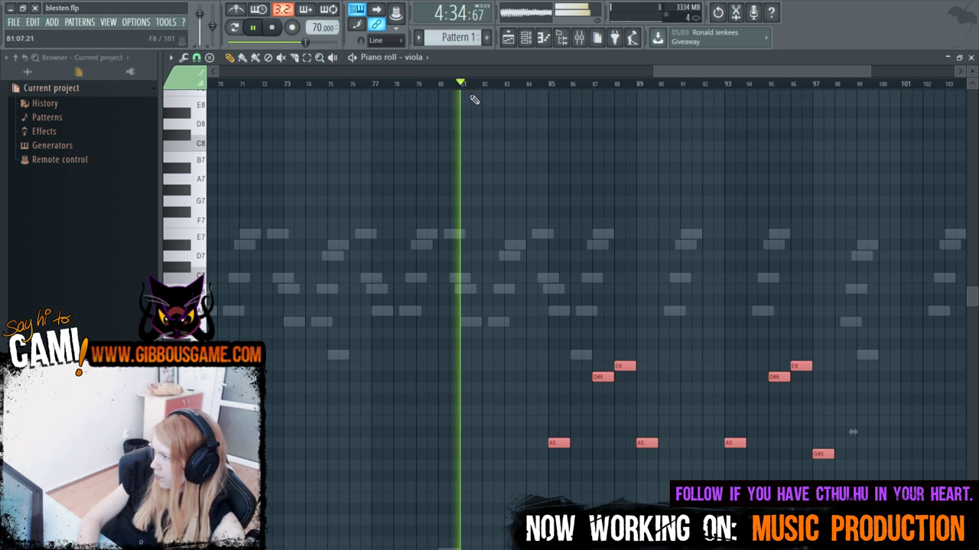
pyautogui.moveTo(683, 71); pyautogui.dragTo(684, 105)
pyautogui.scroll(-4, 679, 157)
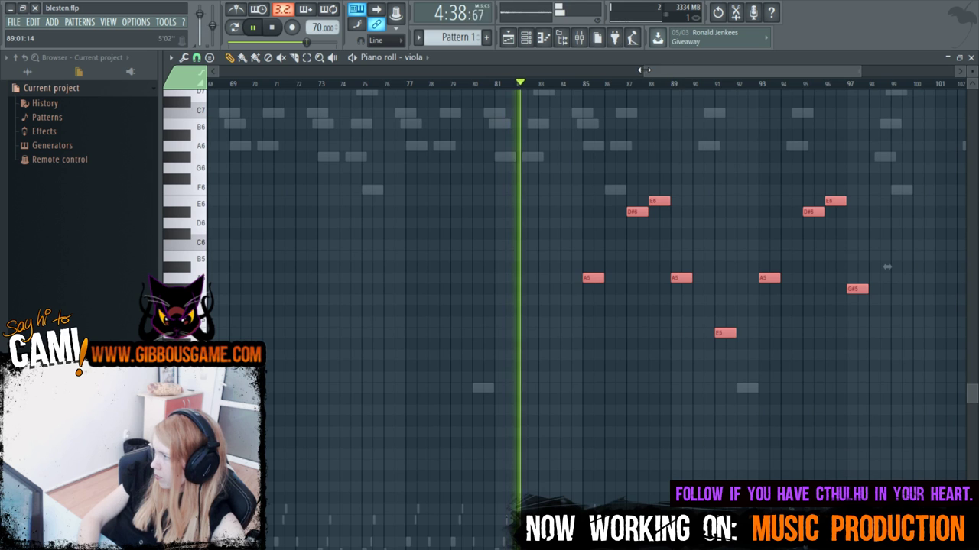
pyautogui.moveTo(646, 71); pyautogui.dragTo(551, 71)
pyautogui.scroll(2, 751, 224)
pyautogui.scroll(5, 751, 224)
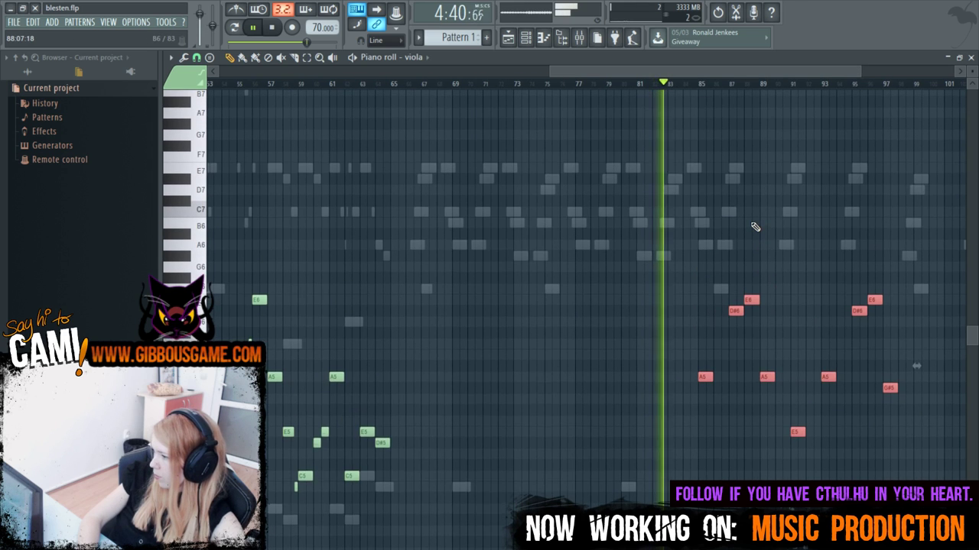
# Open the strings part and examine the empty stretch after bar 65 while the song plays.
pyautogui.press('F6')
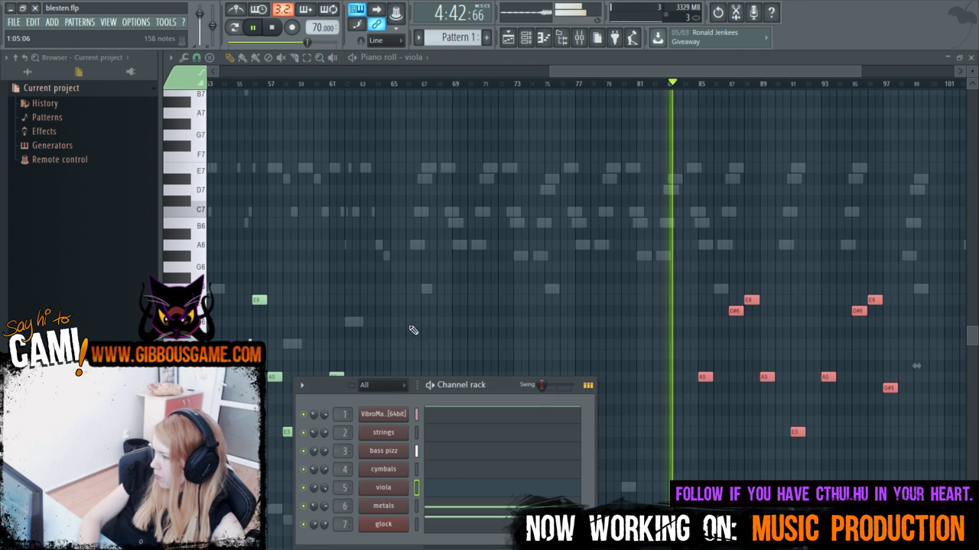
pyautogui.click(476, 436)
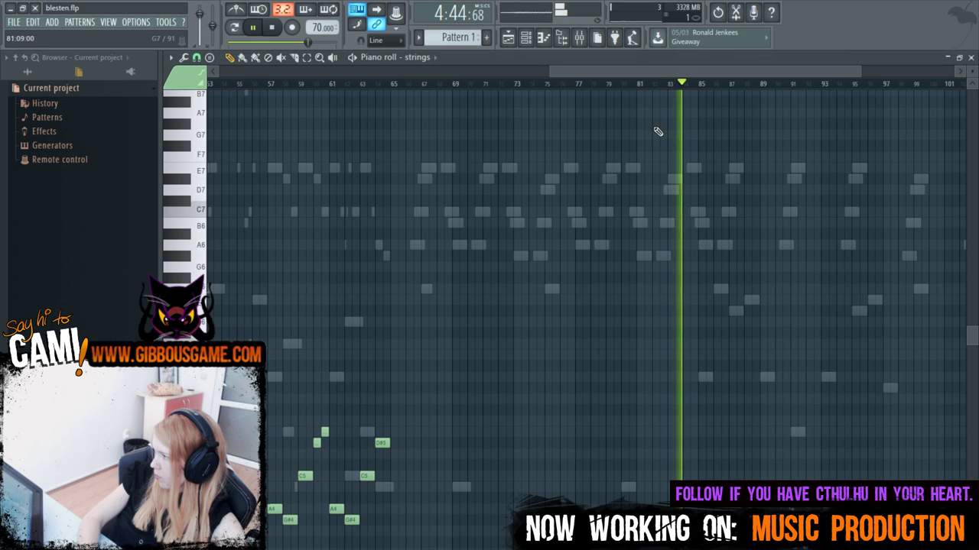
pyautogui.moveTo(631, 68); pyautogui.dragTo(692, 68)
pyautogui.scroll(10, 519, 325)
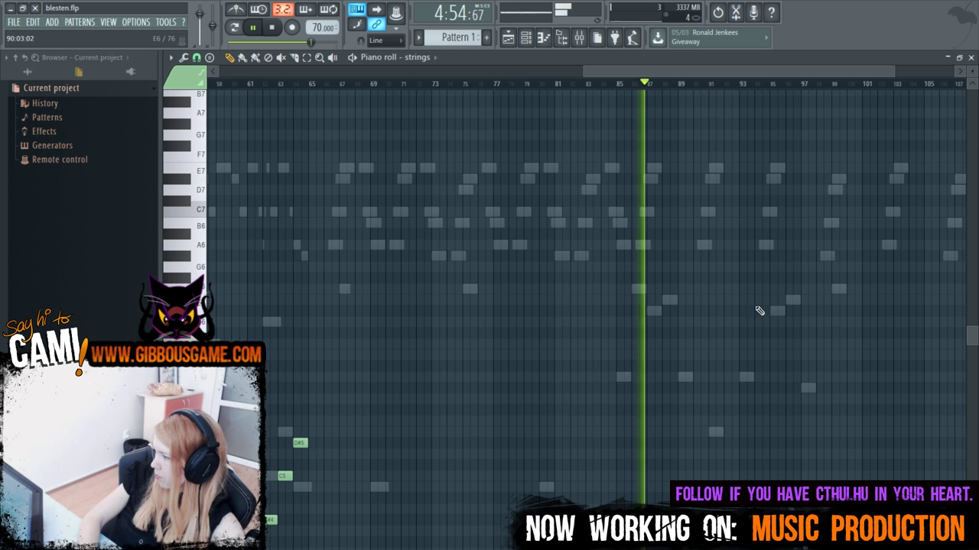
pyautogui.press('F6')
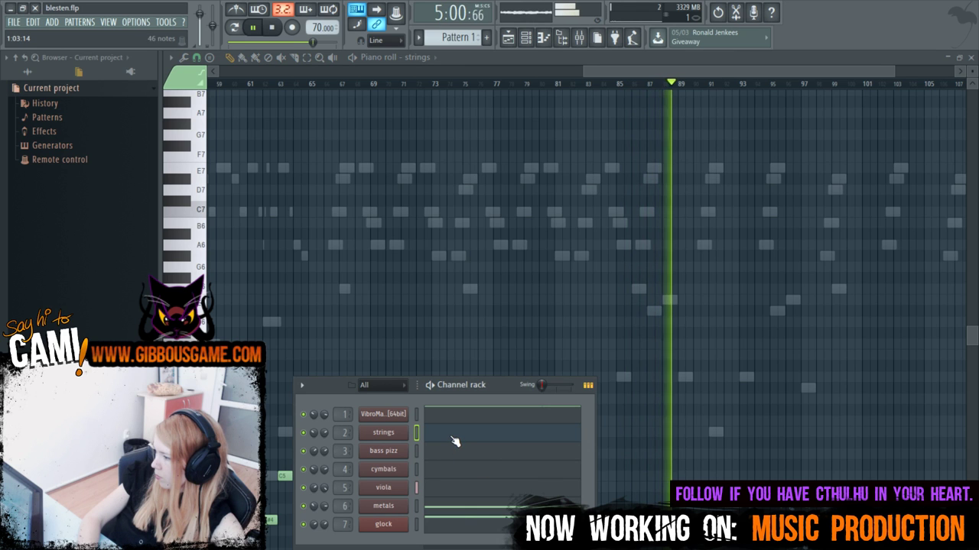
pyautogui.press('F6')
pyautogui.moveTo(399, 72); pyautogui.dragTo(879, 237)
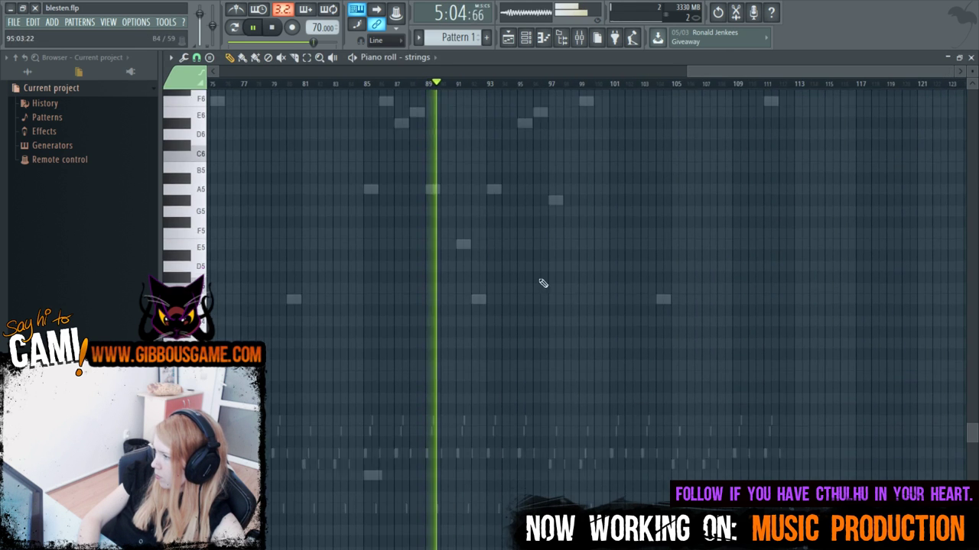
pyautogui.moveTo(699, 85); pyautogui.dragTo(642, 220)
# Try a four-bar A5 strings note at bar 97, move it to bar 101, and stop playback.
pyautogui.scroll(3, 643, 220)
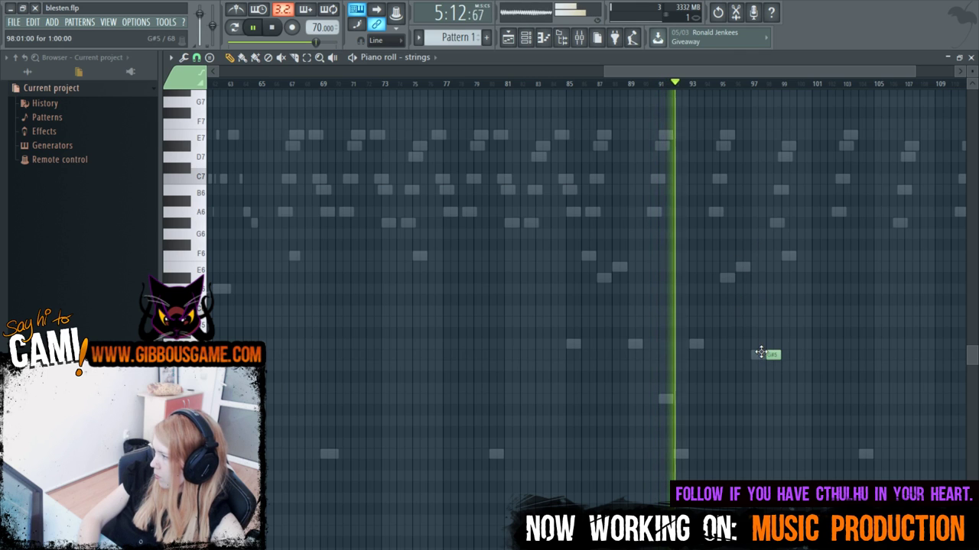
pyautogui.moveTo(760, 352); pyautogui.dragTo(795, 352)
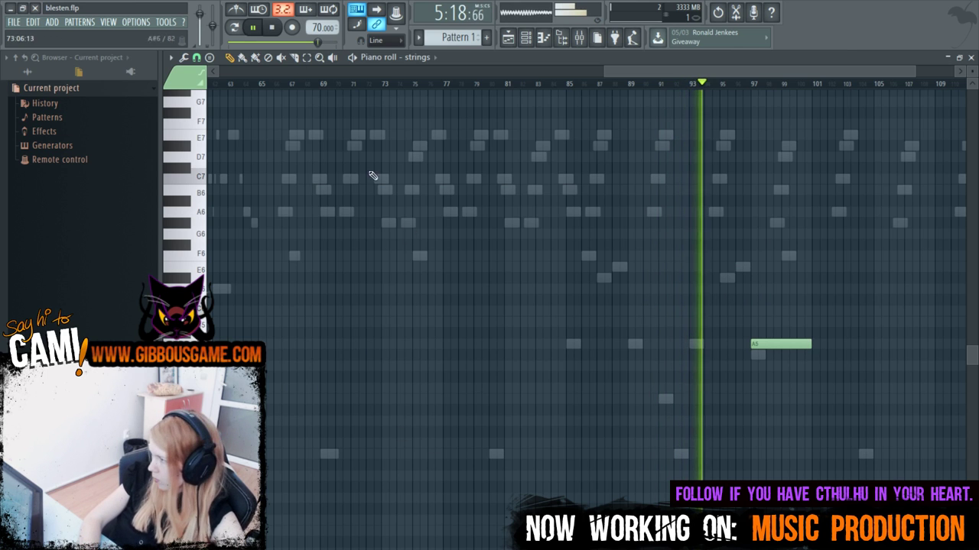
pyautogui.moveTo(715, 69); pyautogui.dragTo(750, 69)
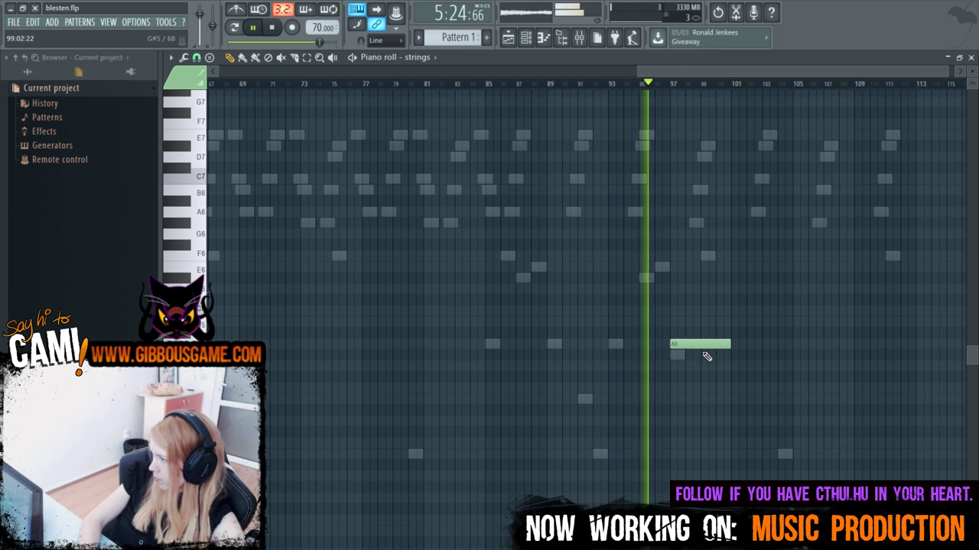
pyautogui.moveTo(706, 345); pyautogui.dragTo(767, 344)
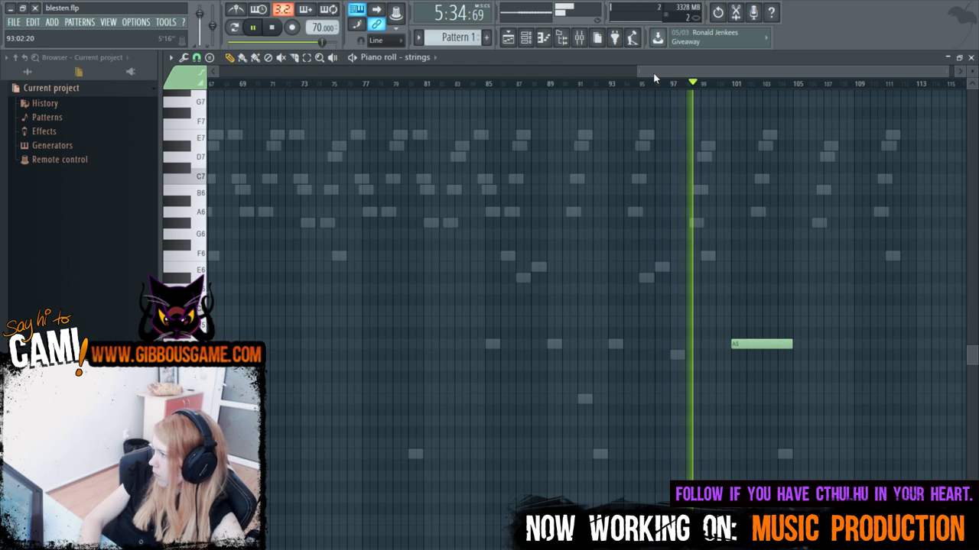
pyautogui.moveTo(653, 72); pyautogui.dragTo(721, 96)
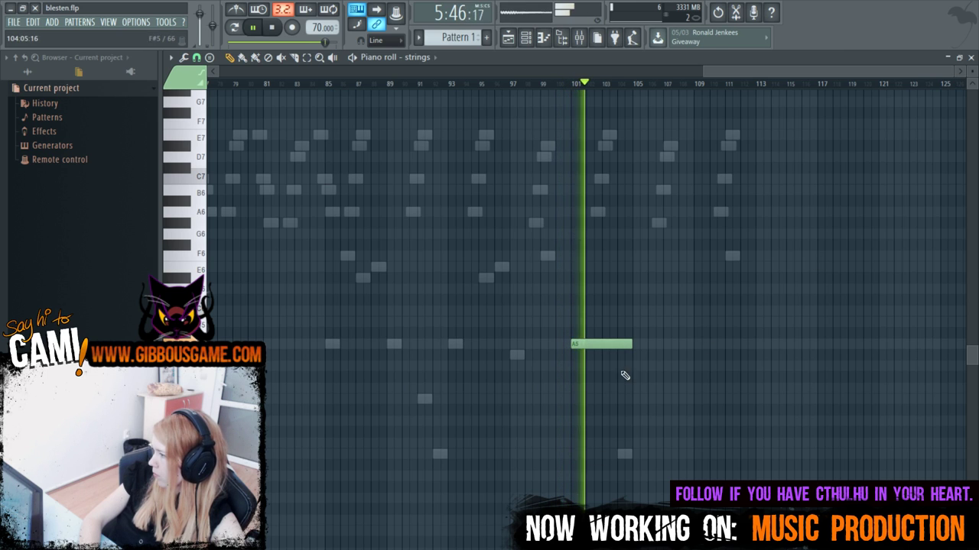
pyautogui.press('space')
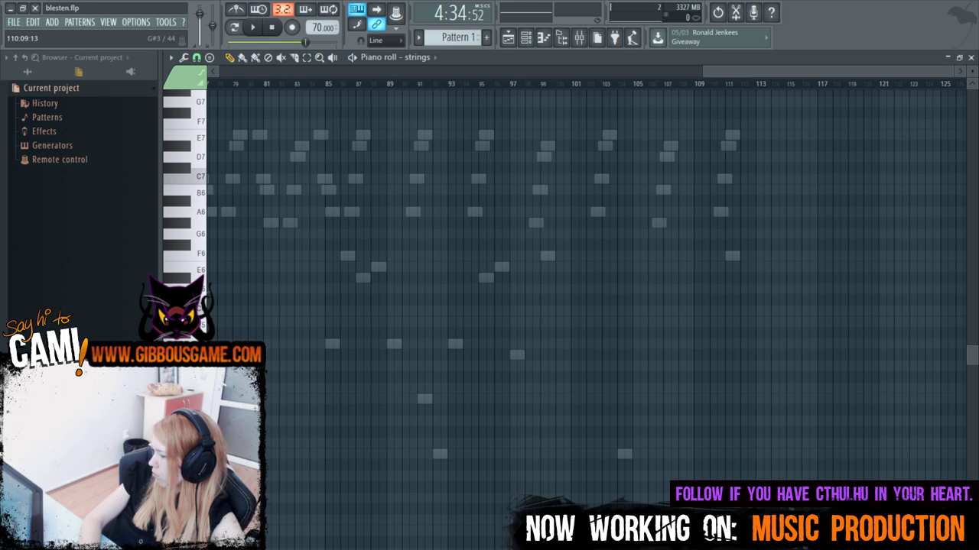
# Open the bass pizz part and move its notes from bar 101 onward four bars later, to start at bar 105.
pyautogui.press('F6')
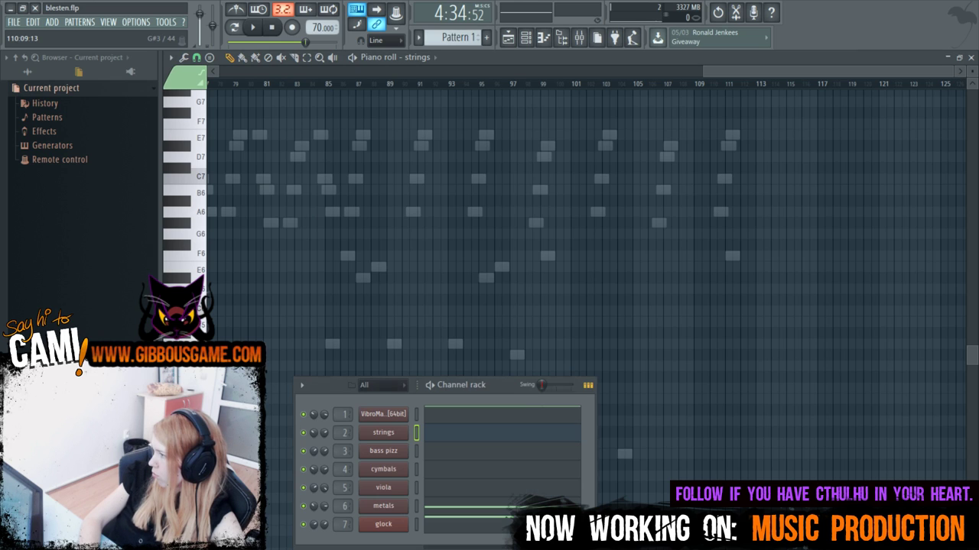
pyautogui.click(471, 457)
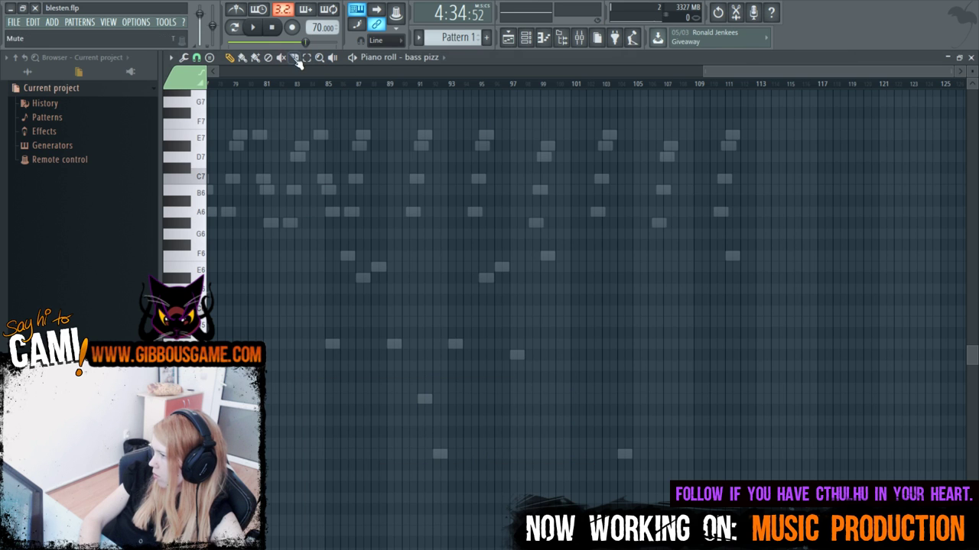
pyautogui.hscroll(4, 782, 79)
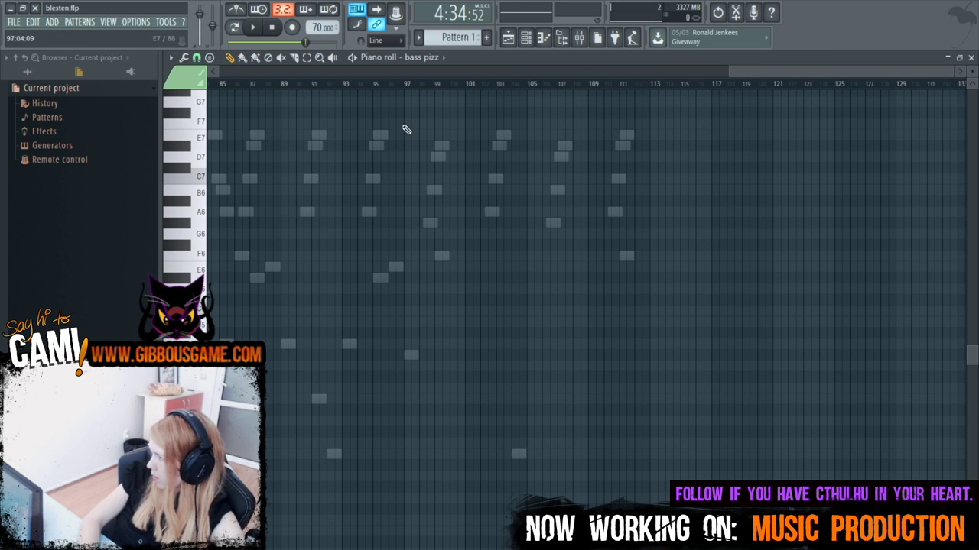
pyautogui.scroll(-1, 506, 539)
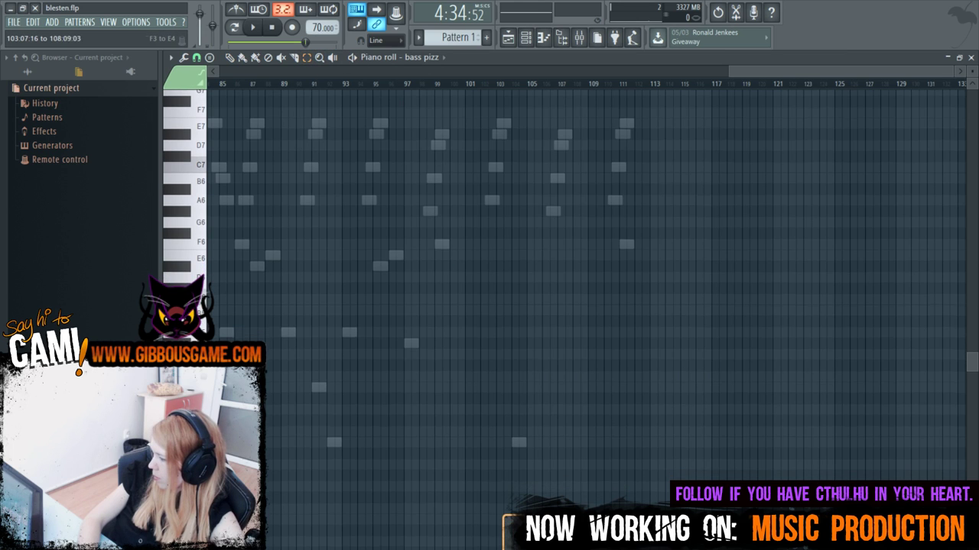
pyautogui.scroll(-6, 594, 446)
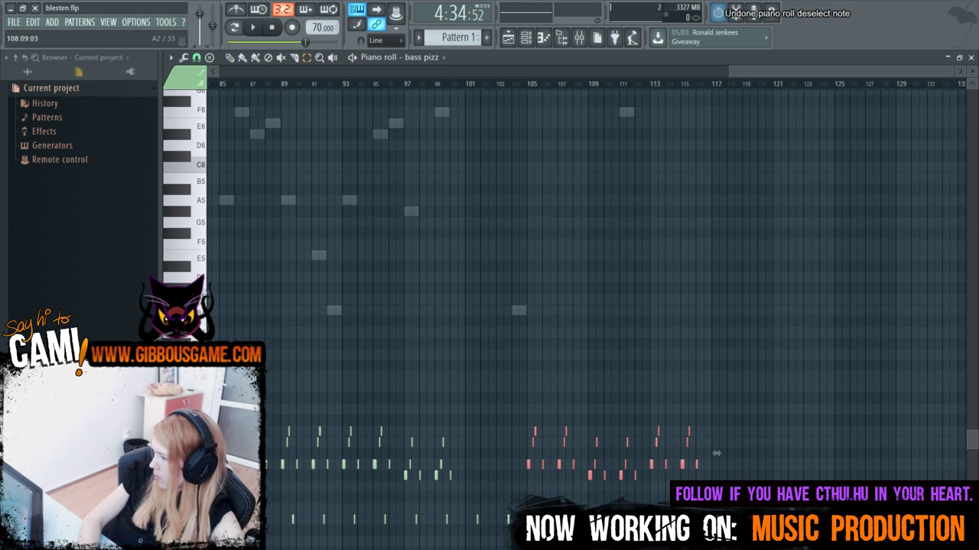
pyautogui.hotkey('ctrl', 'shift', 'z')
pyautogui.hotkey('ctrl', 'shift', 'z')
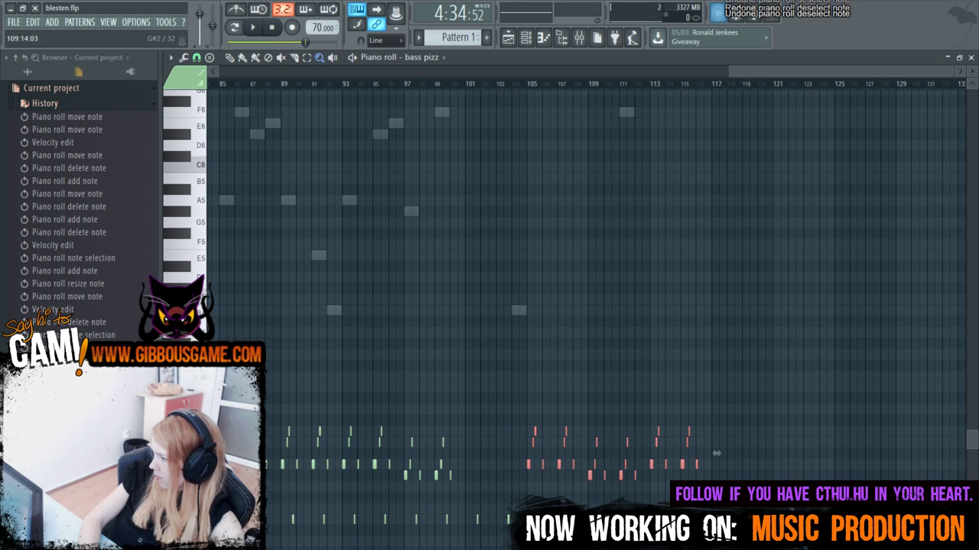
pyautogui.hotkey('ctrl', 'z')
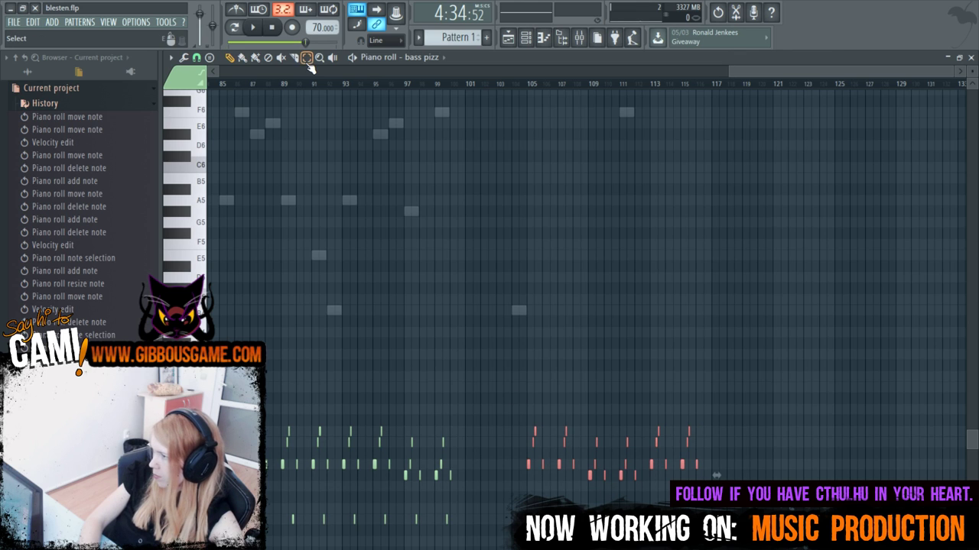
# Copy a four-bar group of bass pizz notes into the gap at bars 101 to 104.
pyautogui.moveTo(526, 395); pyautogui.dragTo(584, 514)
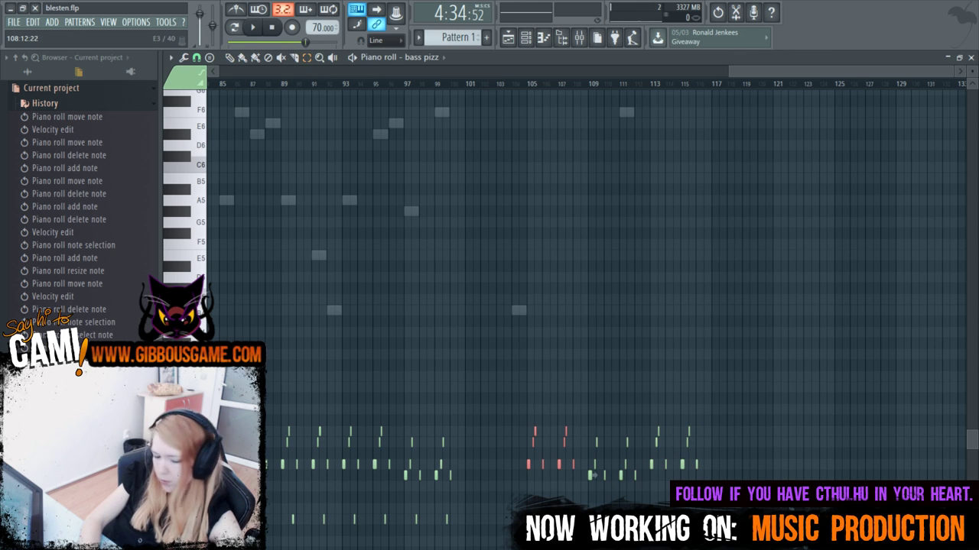
pyautogui.click(286, 475)
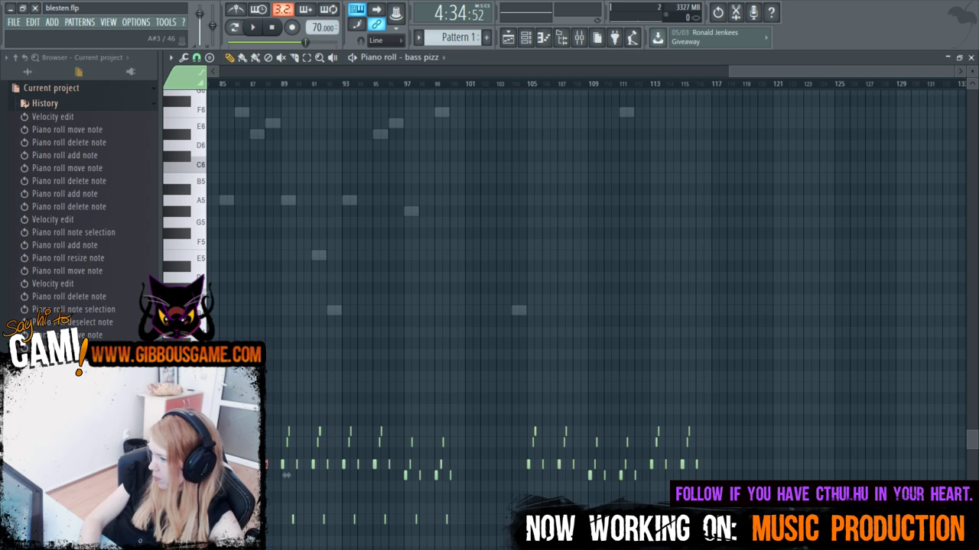
pyautogui.moveTo(438, 424); pyautogui.dragTo(484, 526)
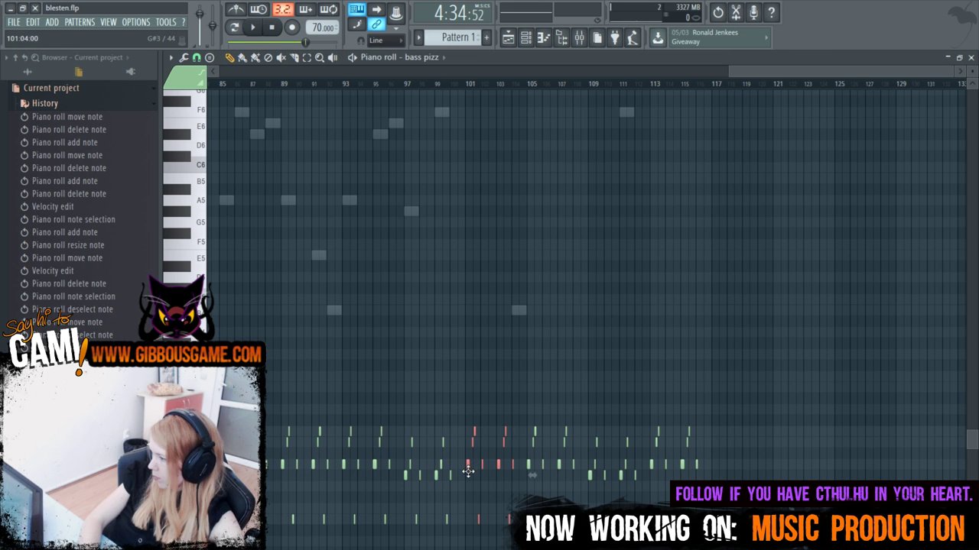
# Nudge the copied bass pizz notes into line with the start of bar 101 and play from there.
pyautogui.moveTo(736, 74); pyautogui.dragTo(811, 115)
pyautogui.click(333, 464)
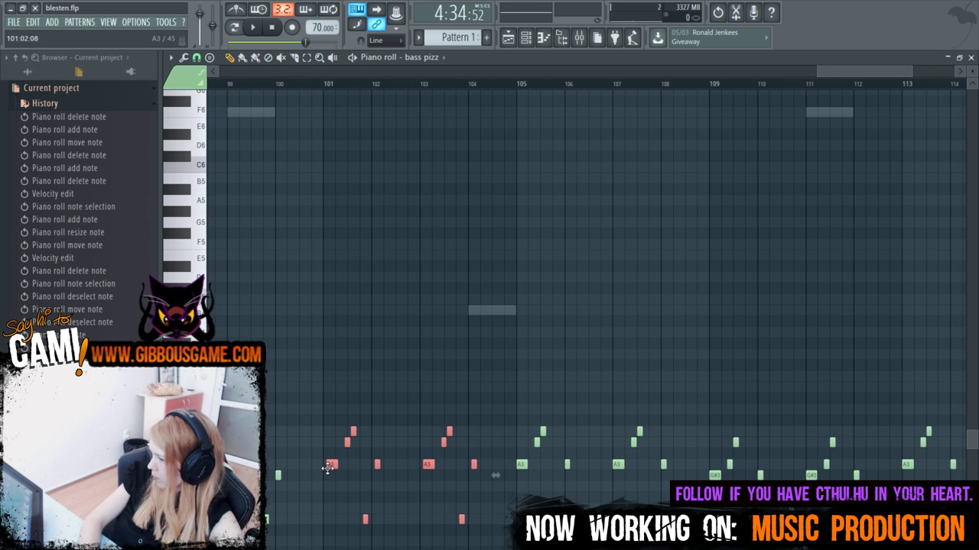
pyautogui.moveTo(814, 70)
pyautogui.mouseDown()
pyautogui.moveTo(839, 72)
pyautogui.moveTo(756, 69)
pyautogui.moveTo(815, 77)
pyautogui.mouseUp()
pyautogui.click(465, 464)
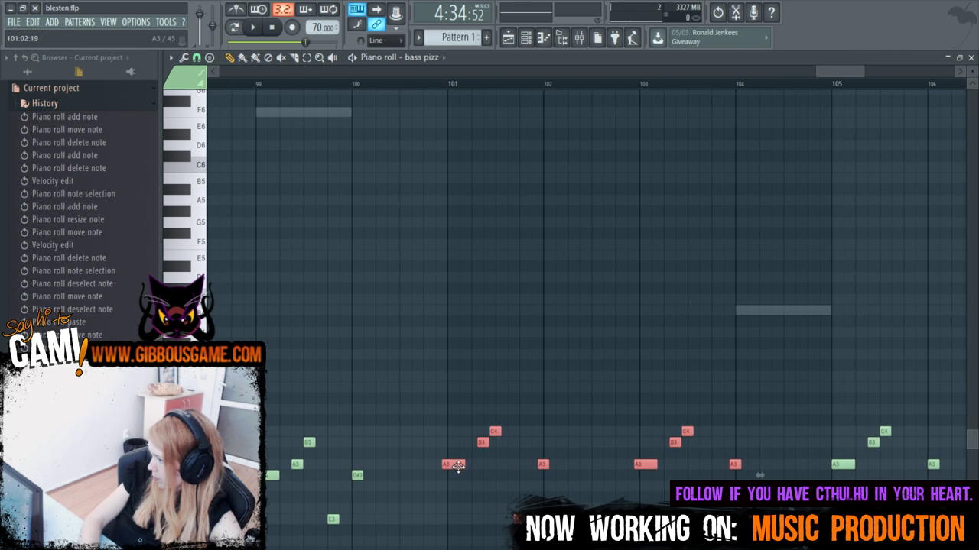
pyautogui.moveTo(812, 71); pyautogui.dragTo(824, 71)
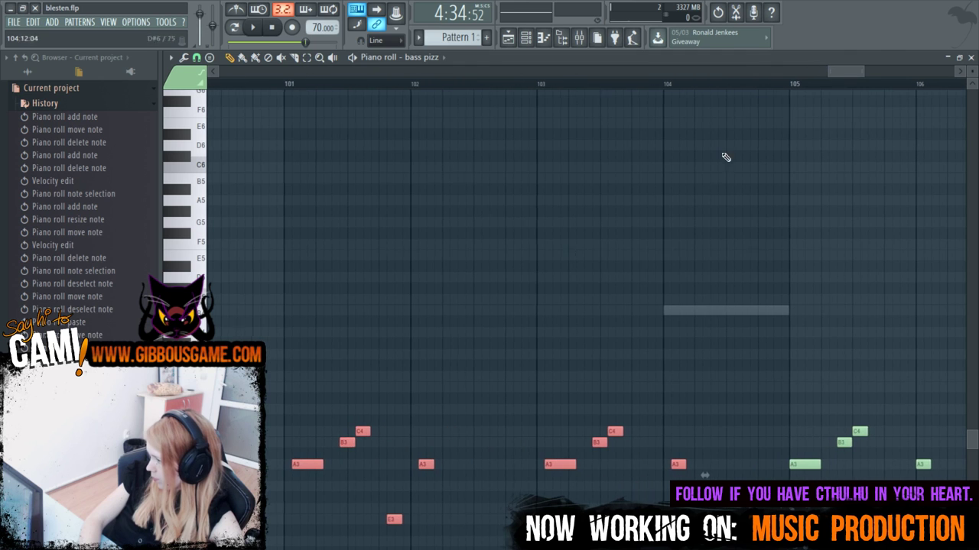
pyautogui.click(283, 90)
pyautogui.press('space')
# Open the VibroMaster part and examine its notes after bar 89 while the song plays.
pyautogui.moveTo(824, 71); pyautogui.dragTo(647, 89)
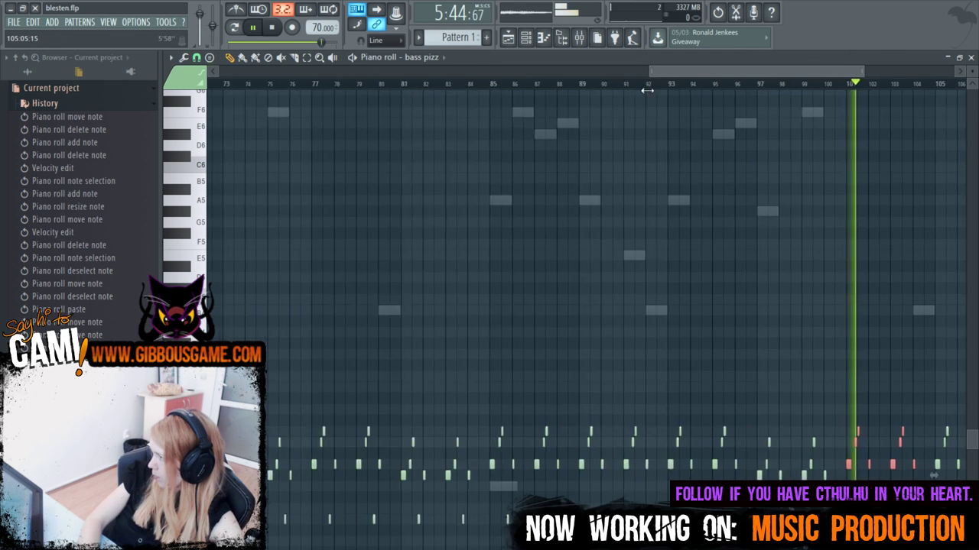
pyautogui.scroll(6, 821, 218)
pyautogui.moveTo(712, 69); pyautogui.dragTo(846, 123)
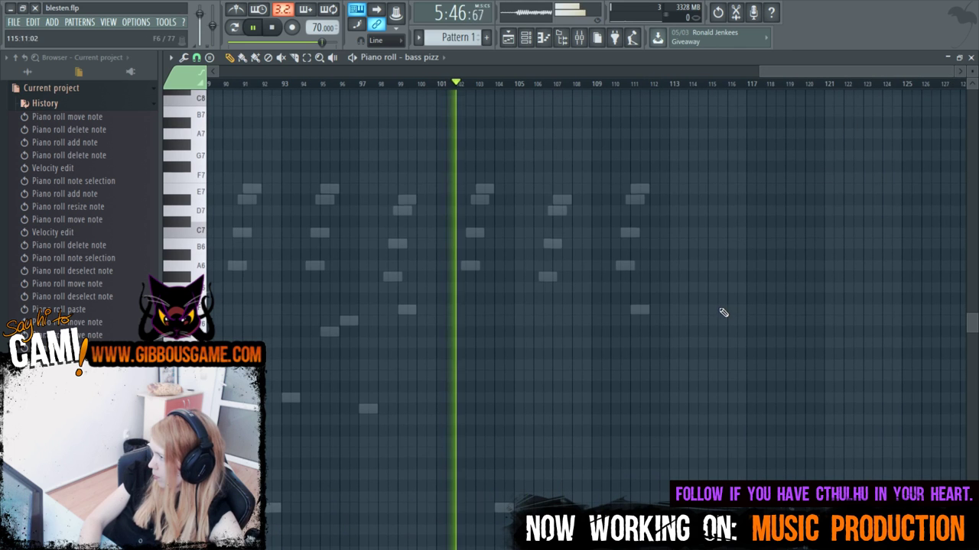
pyautogui.press('F6')
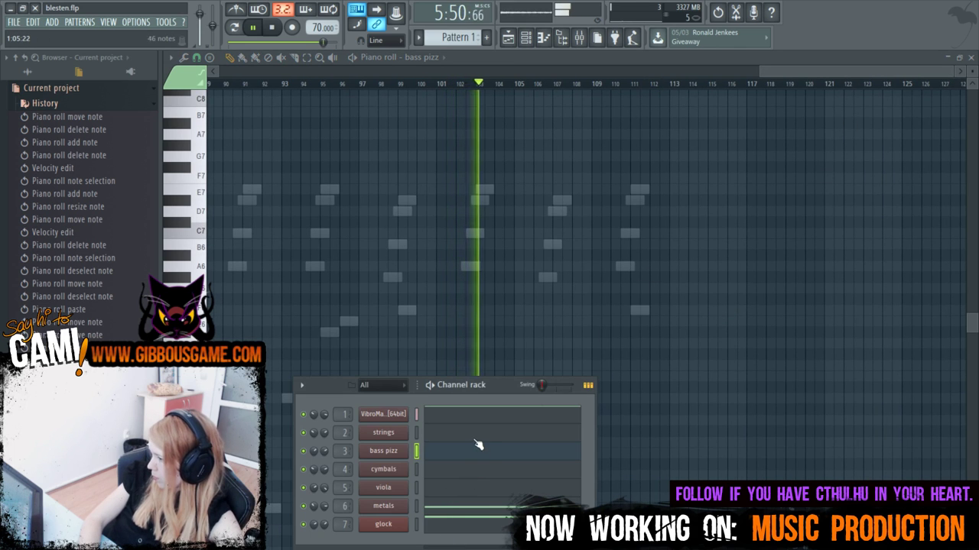
pyautogui.click(564, 417)
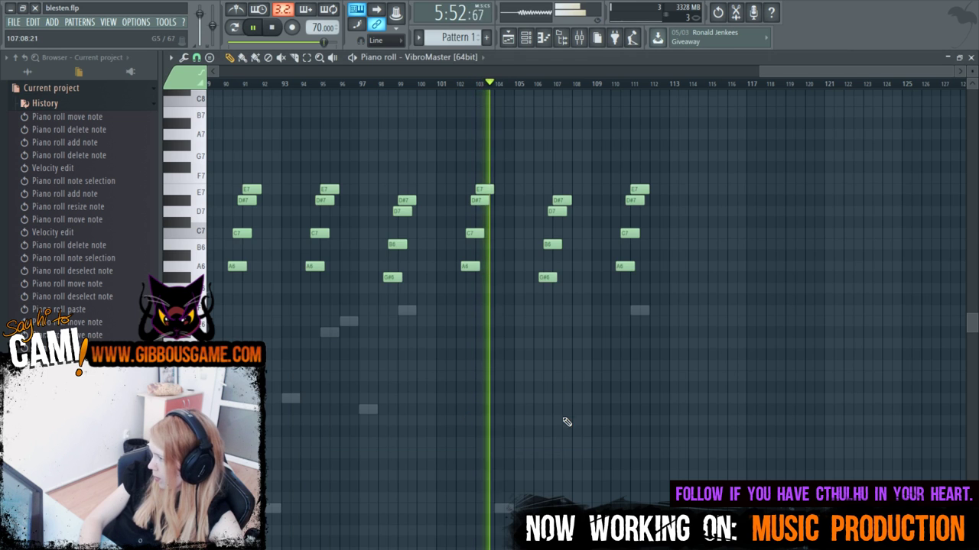
pyautogui.scroll(-4, 563, 421)
pyautogui.scroll(3, 566, 423)
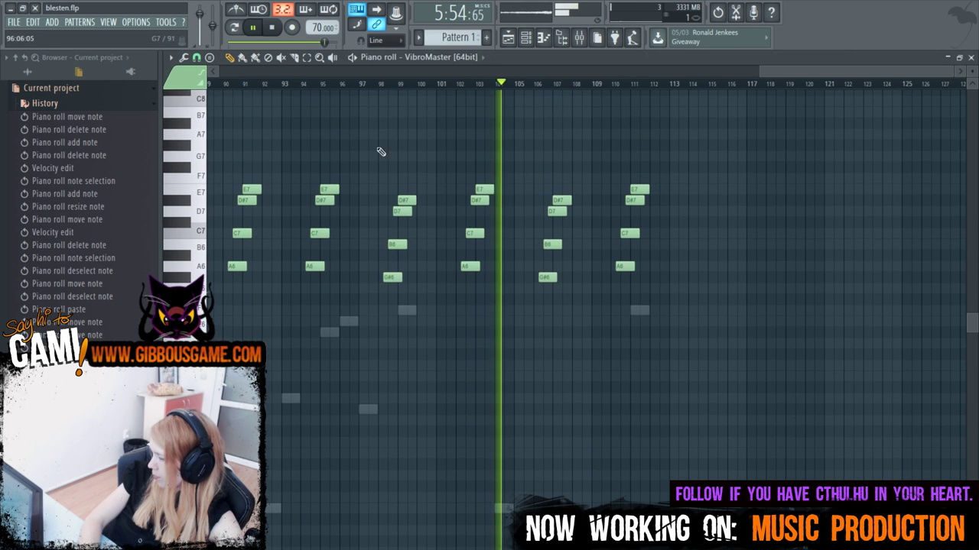
pyautogui.scroll(-2, 367, 165)
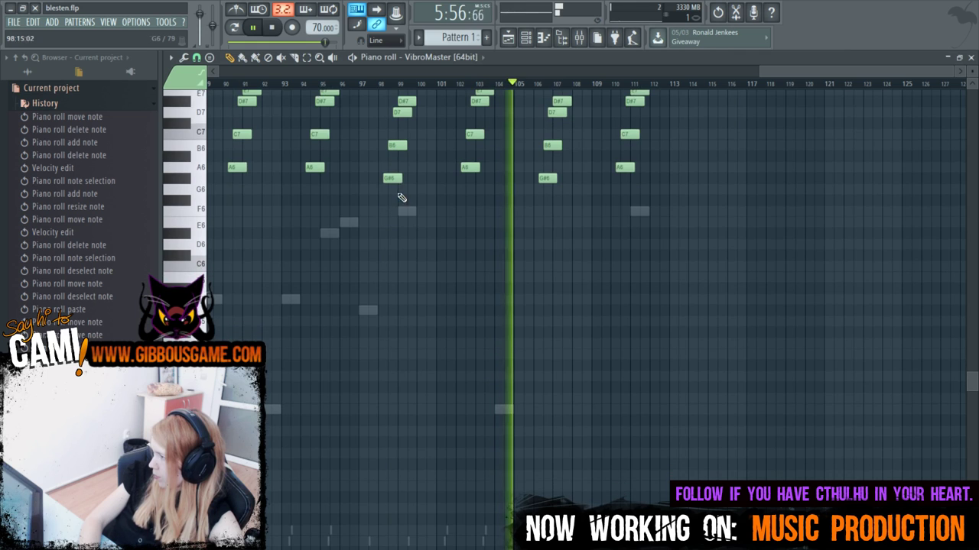
pyautogui.scroll(3, 394, 195)
# Move the two VibroMaster note groups at bars 106 and 110 four bars later, and stop playback.
pyautogui.click(306, 58)
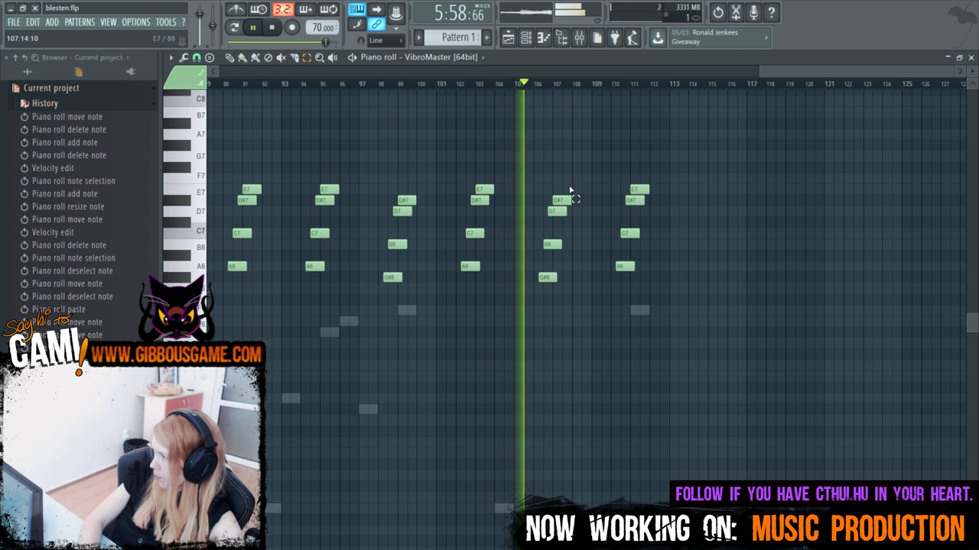
pyautogui.moveTo(532, 175); pyautogui.dragTo(703, 360)
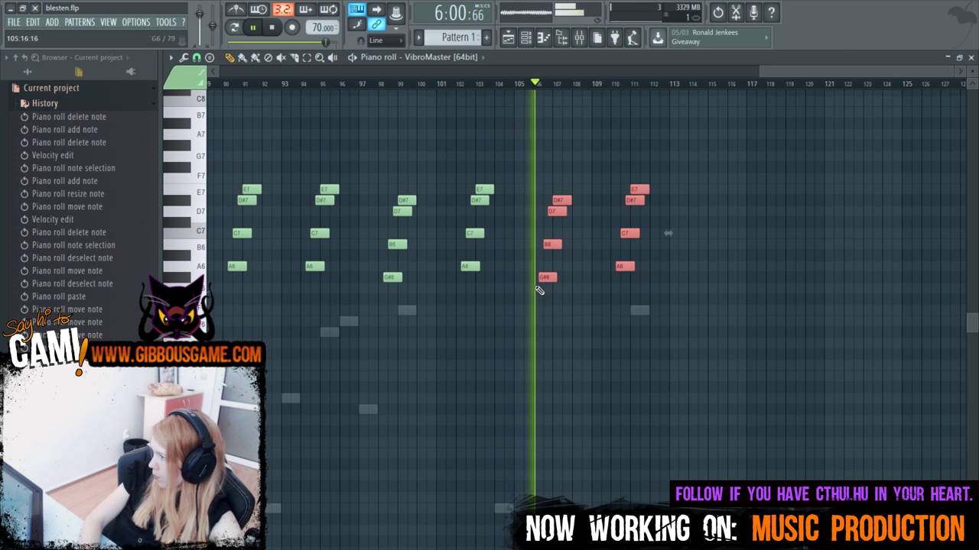
pyautogui.moveTo(546, 278); pyautogui.dragTo(624, 283)
pyautogui.press('space')
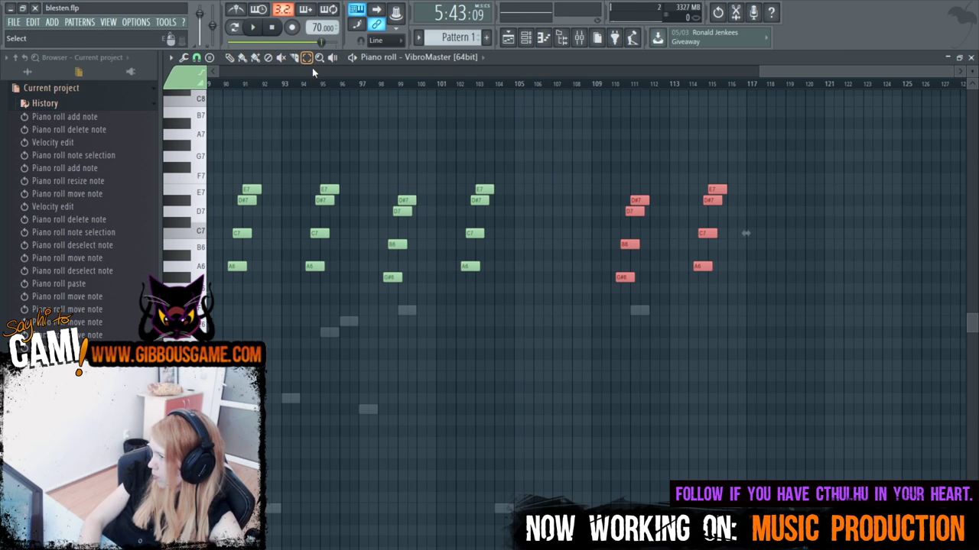
# Copy the VibroMaster group A6, C7, D#7, E7 from bar 102 into the gap at bar 106, and restart playback.
pyautogui.moveTo(810, 75); pyautogui.dragTo(808, 146)
pyautogui.moveTo(465, 160); pyautogui.dragTo(544, 283)
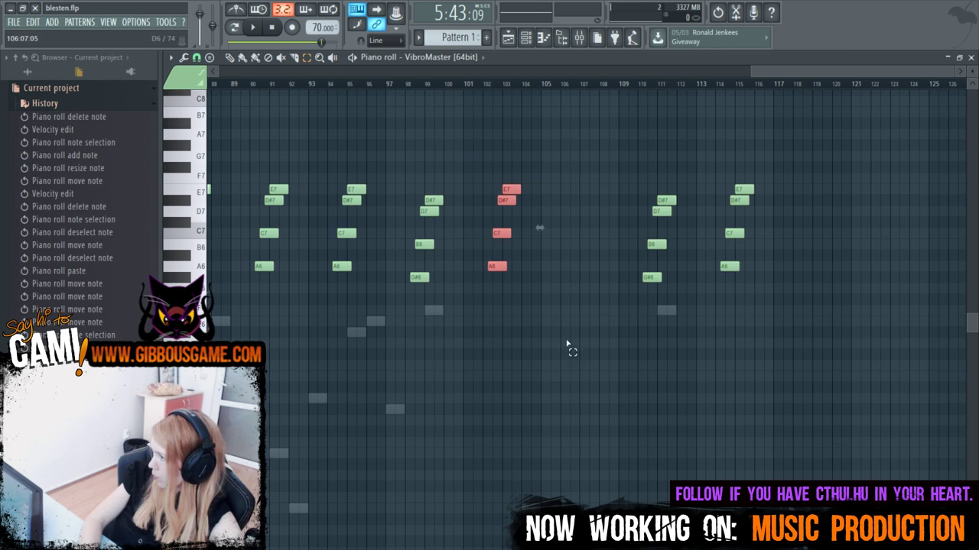
pyautogui.hotkey('ctrl', 'v')
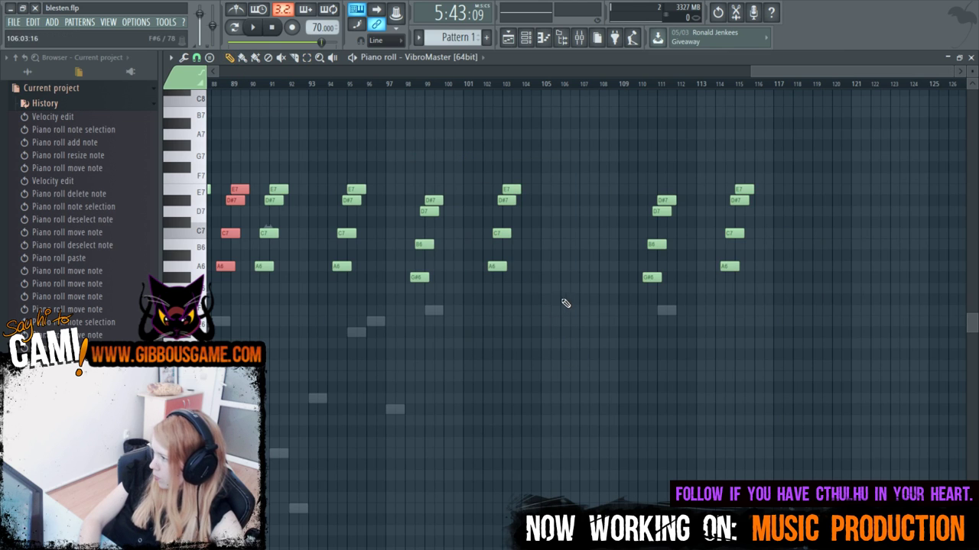
pyautogui.moveTo(220, 266); pyautogui.dragTo(594, 266)
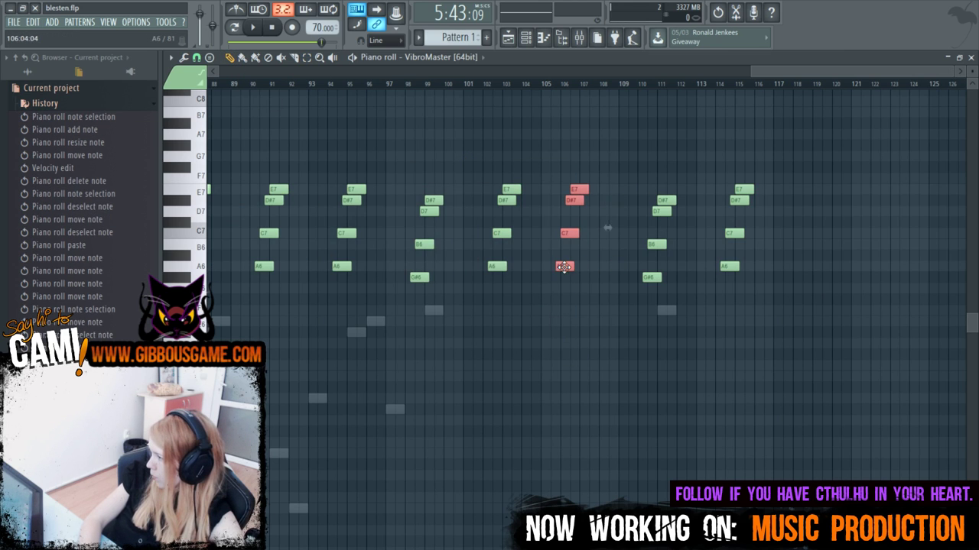
pyautogui.press('space')
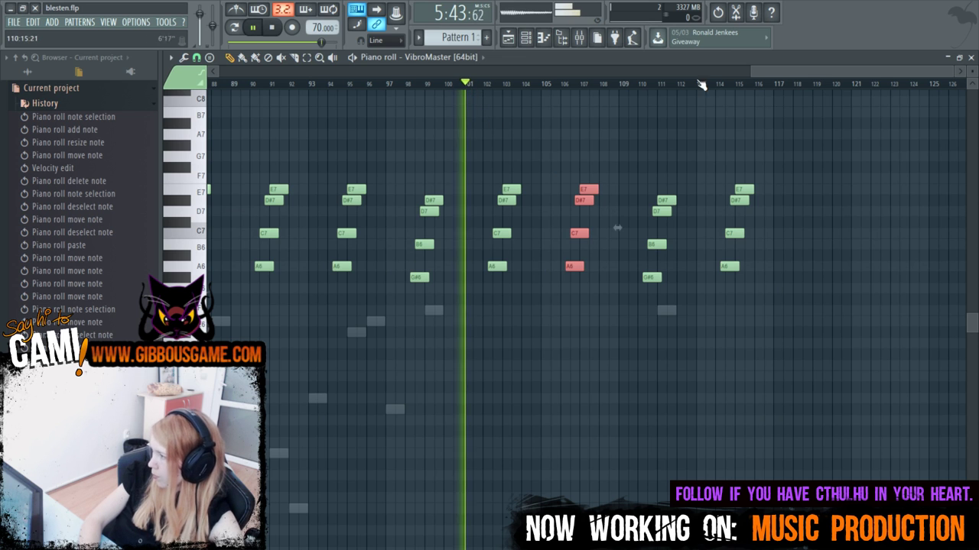
# Open the cymbals part and add a one-bar B4 note at bar 116.
pyautogui.moveTo(752, 69); pyautogui.dragTo(506, 126)
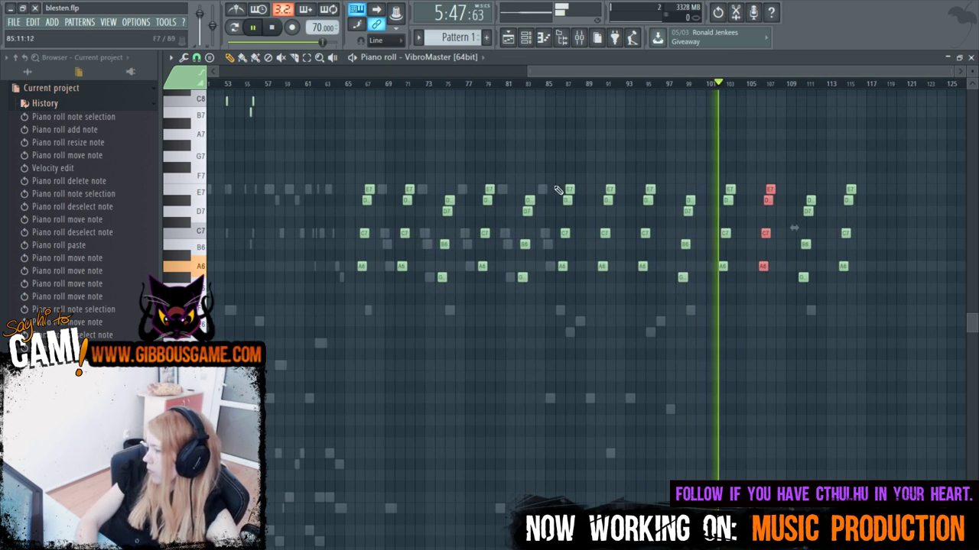
pyautogui.scroll(-5, 564, 295)
pyautogui.scroll(3, 548, 301)
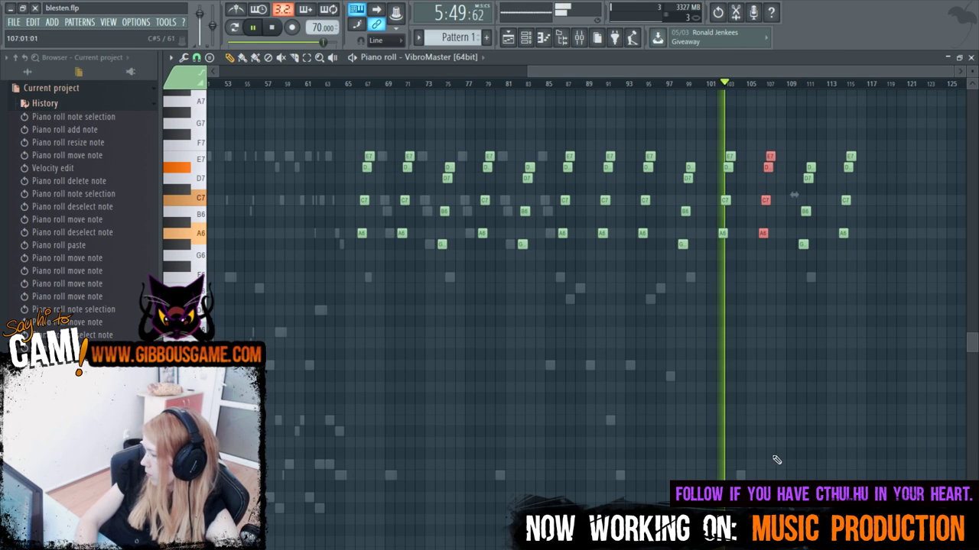
pyautogui.press('F6')
pyautogui.click(485, 494)
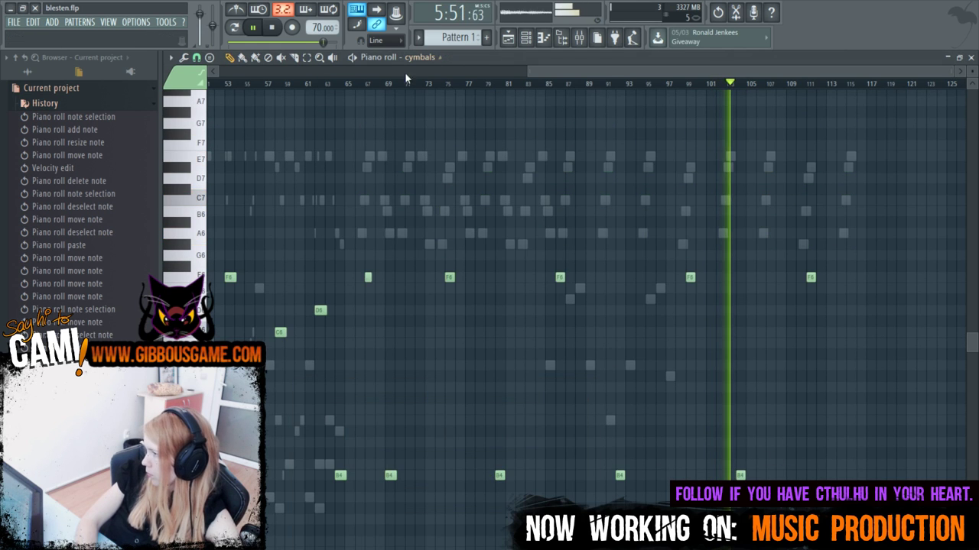
pyautogui.moveTo(405, 72); pyautogui.dragTo(653, 288)
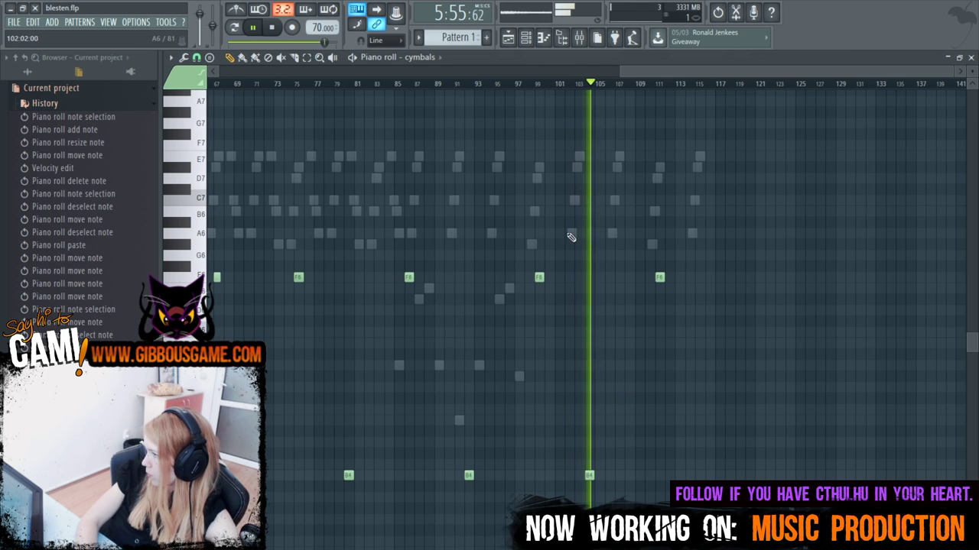
pyautogui.click(688, 476)
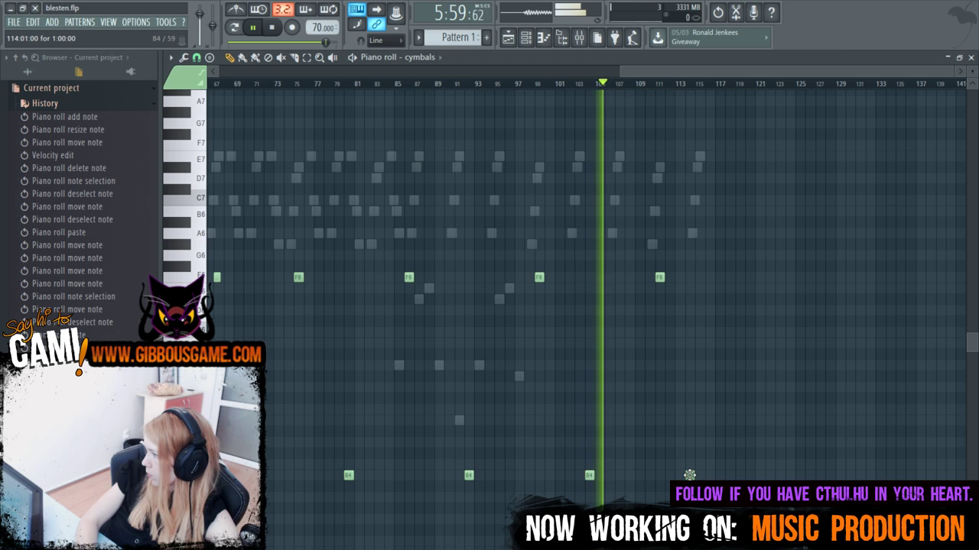
pyautogui.moveTo(689, 475); pyautogui.dragTo(699, 475)
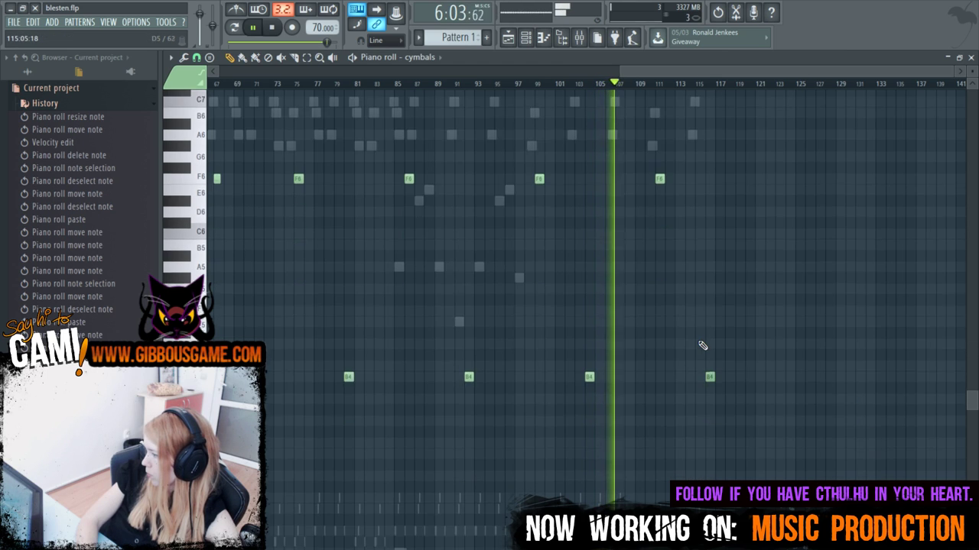
# Open the metals part and look over its notes and the surrounding parts back to the earlier bars during playback.
pyautogui.press('Down')
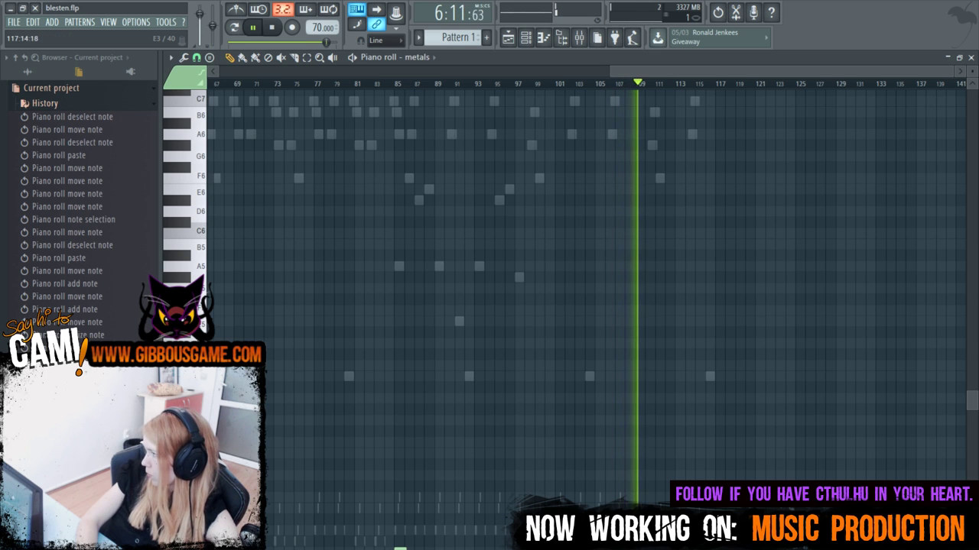
pyautogui.scroll(8, 214, 467)
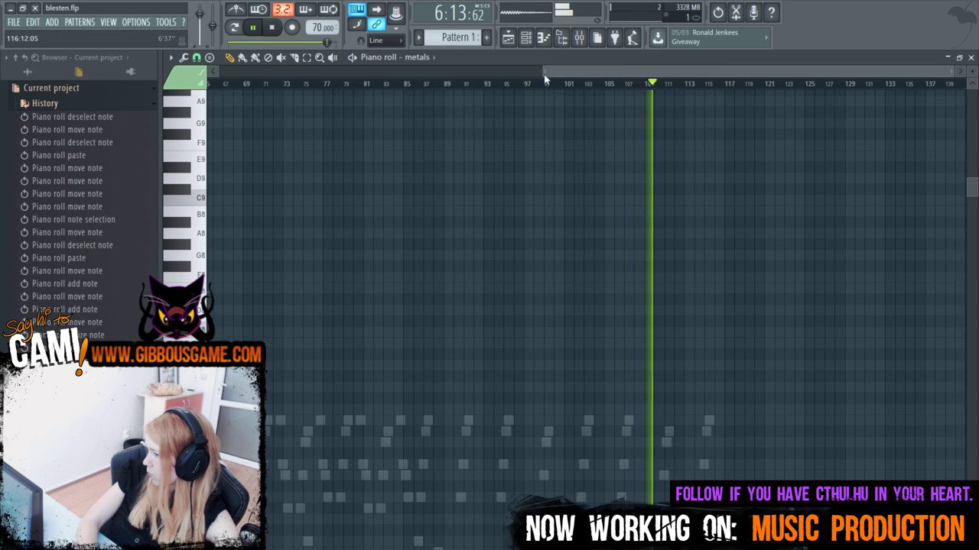
pyautogui.click(544, 71)
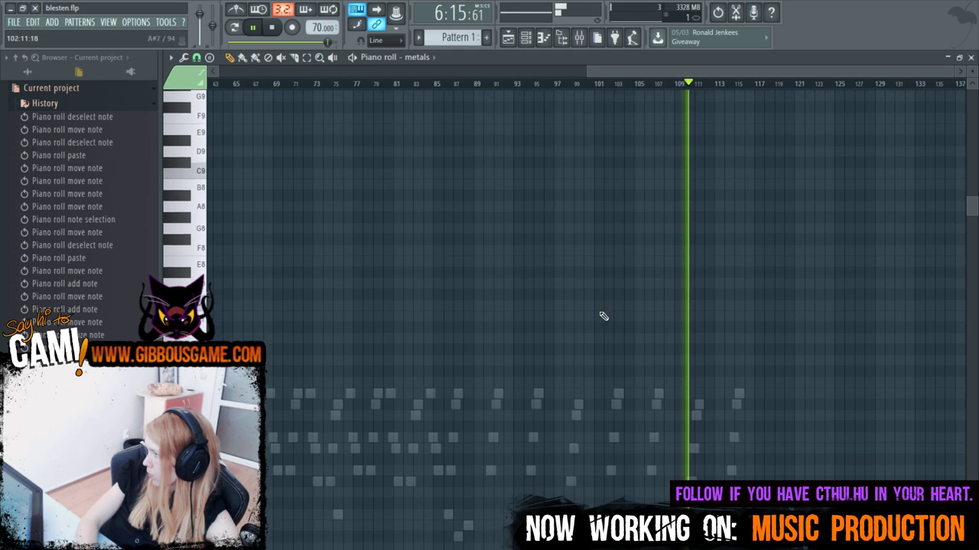
pyautogui.scroll(-6, 607, 267)
pyautogui.moveTo(620, 68); pyautogui.dragTo(542, 71)
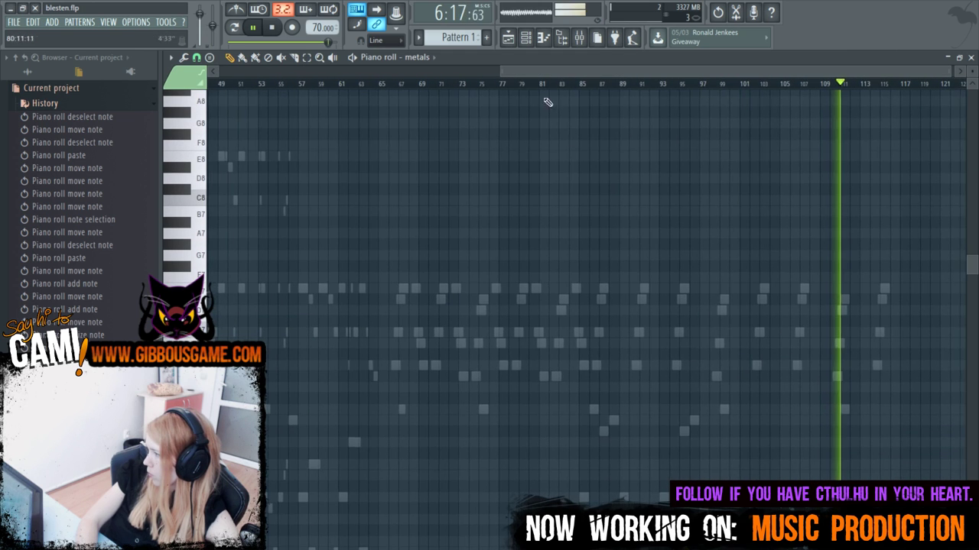
pyautogui.scroll(-10, 655, 415)
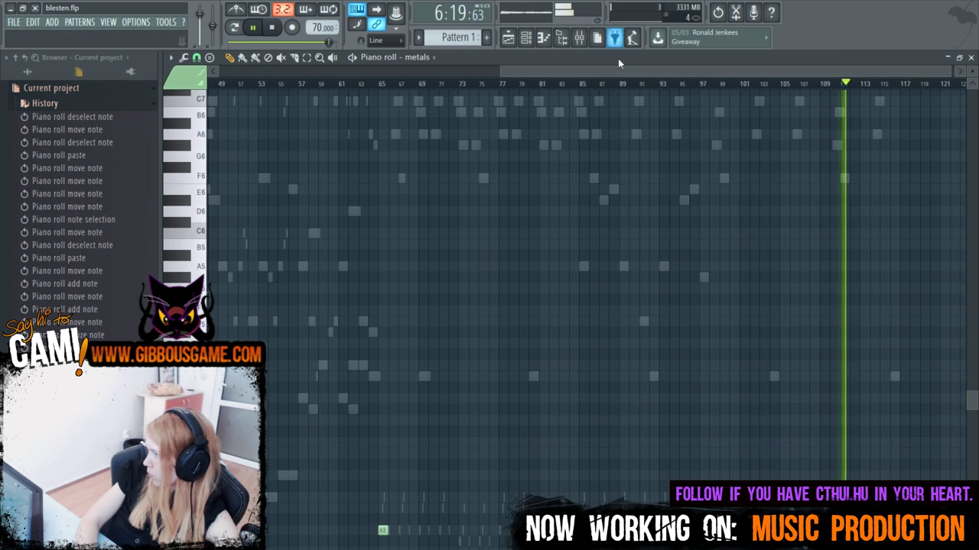
pyautogui.moveTo(615, 70); pyautogui.dragTo(520, 76)
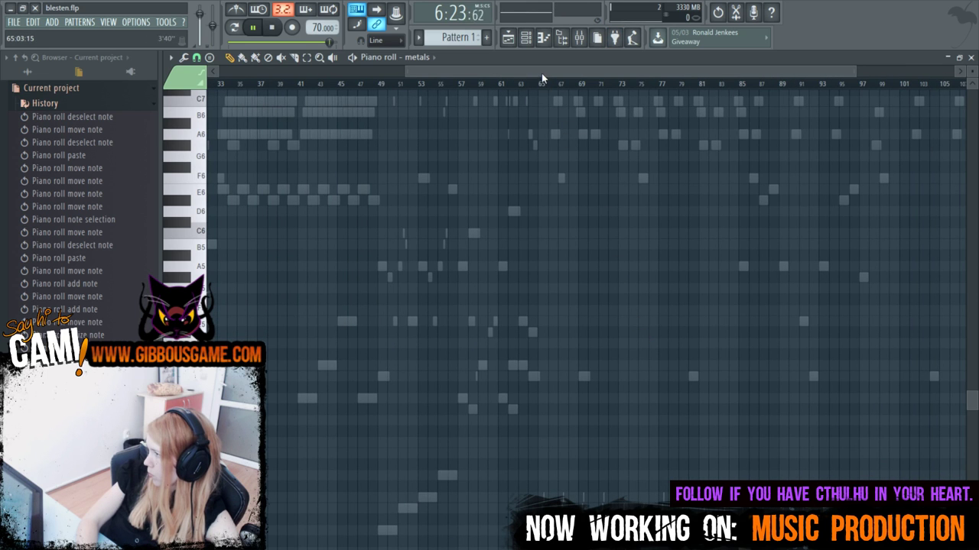
pyautogui.moveTo(541, 72); pyautogui.dragTo(488, 74)
# Copy the VibroMaster phrase from bars 33 to 48 to the end of the part, starting at bar 117.
pyautogui.press('F6')
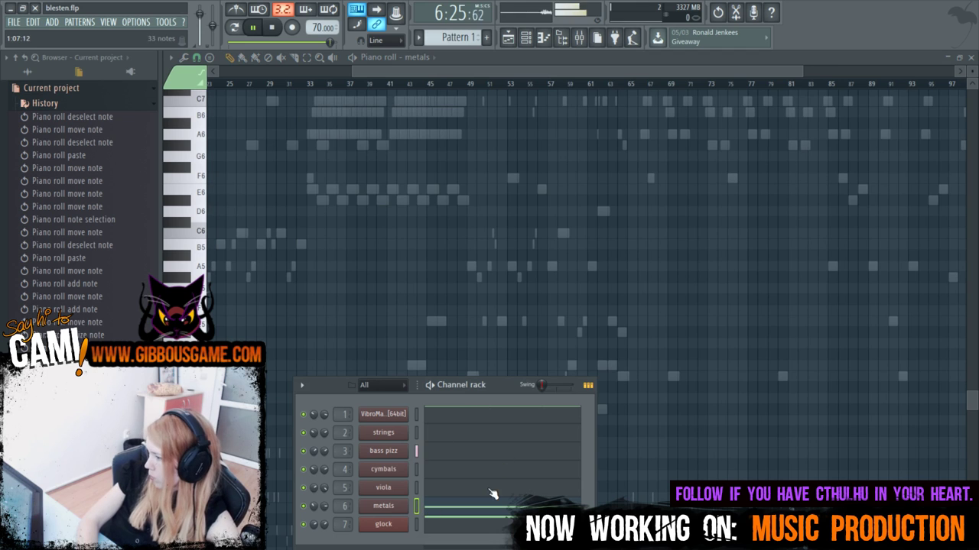
pyautogui.click(467, 419)
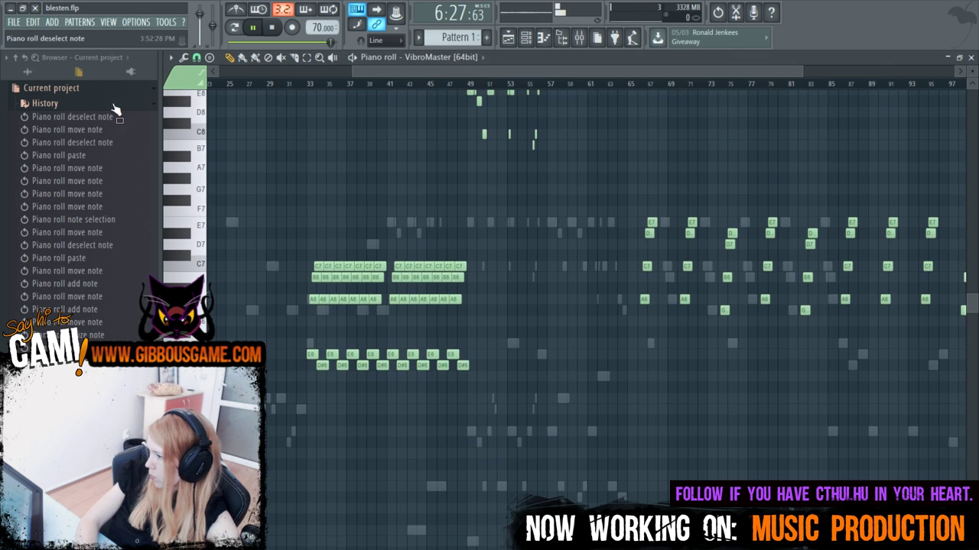
pyautogui.click(307, 62)
pyautogui.moveTo(284, 207); pyautogui.dragTo(489, 436)
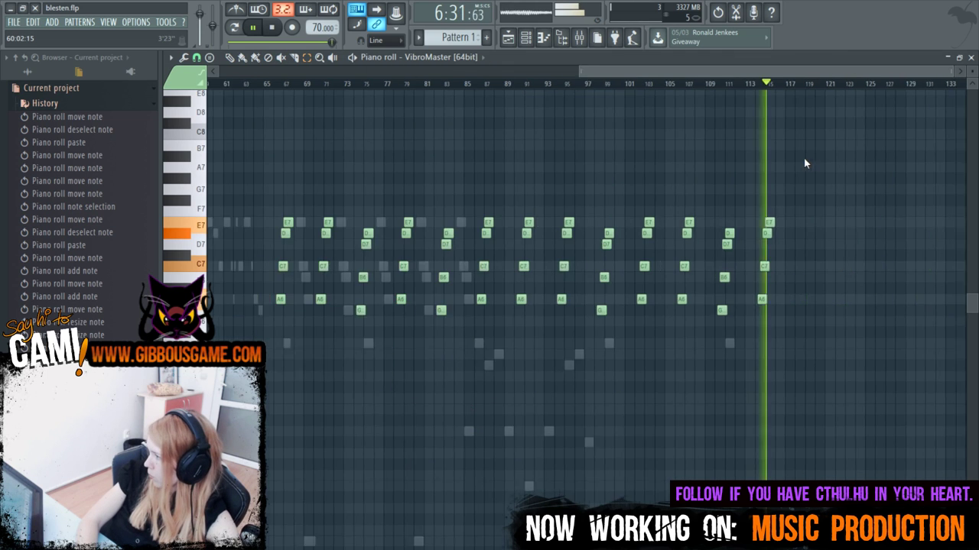
pyautogui.hotkey('ctrl', 'b')
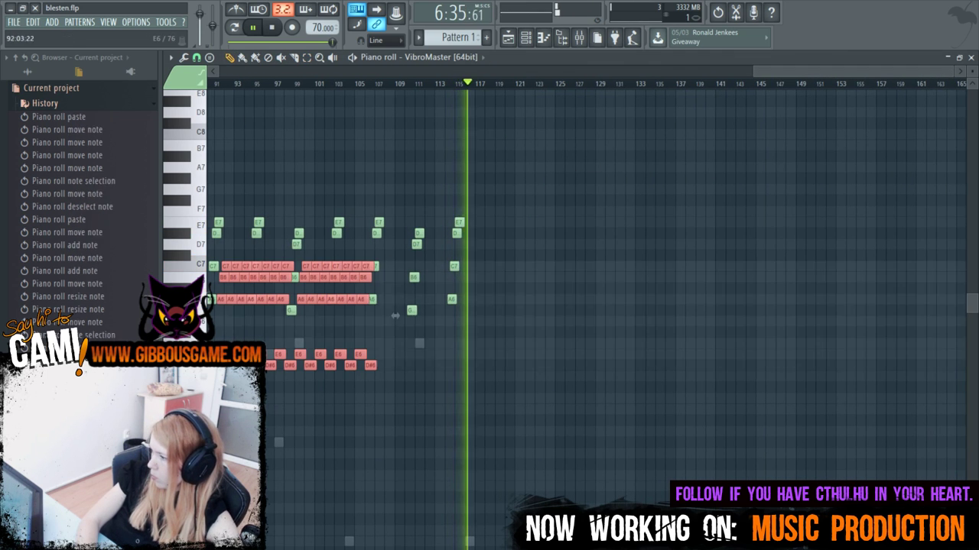
pyautogui.moveTo(218, 354); pyautogui.dragTo(480, 354)
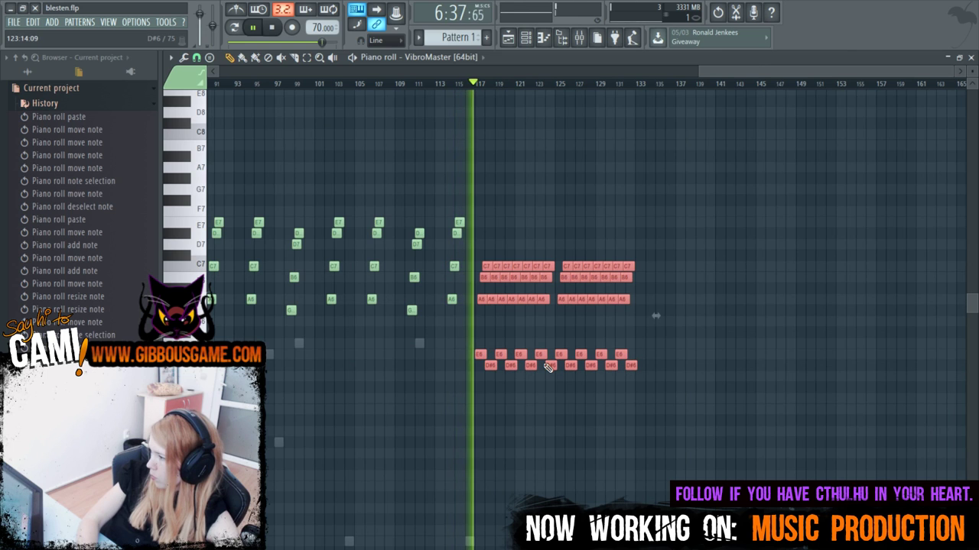
pyautogui.scroll(-4, 542, 351)
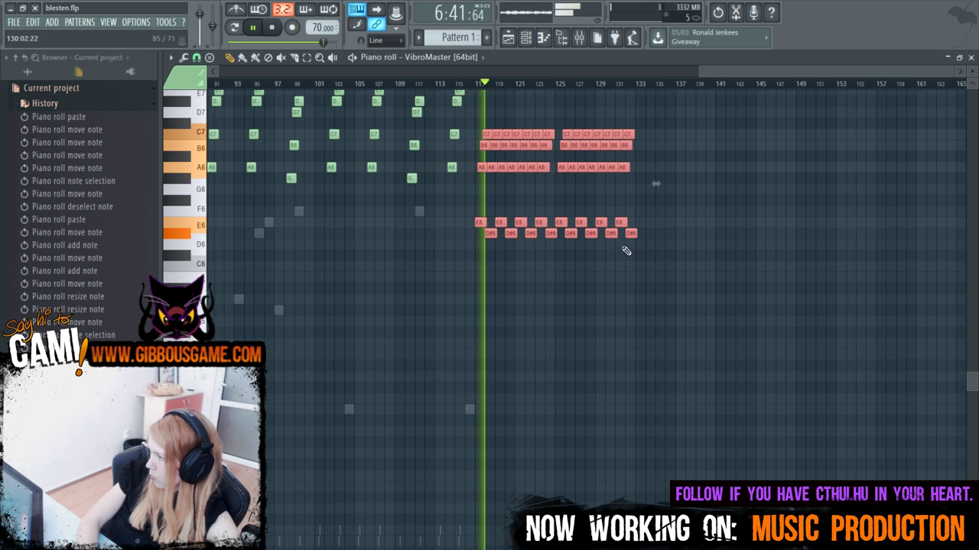
pyautogui.moveTo(862, 67); pyautogui.dragTo(277, 153)
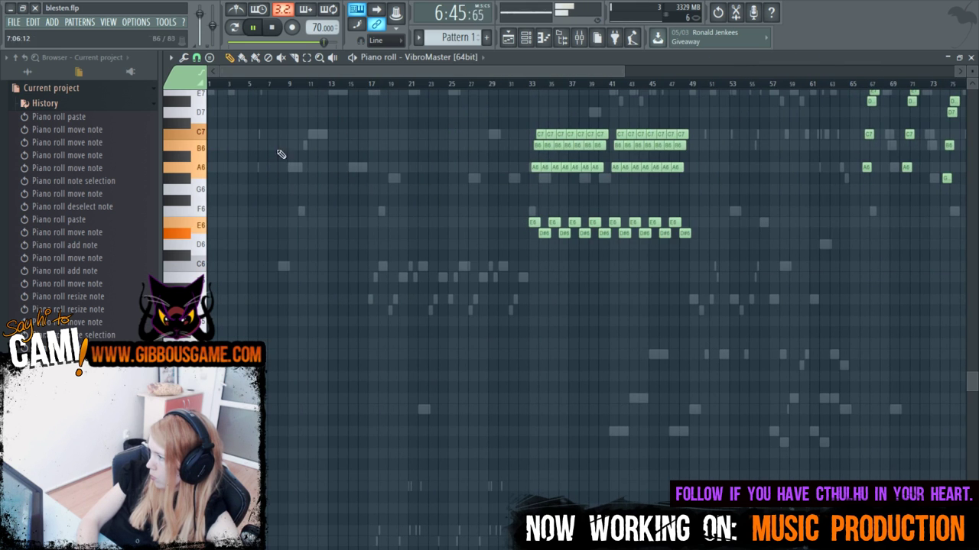
# Open the strings part and add a long E7 note at bar 117.
pyautogui.press('F6')
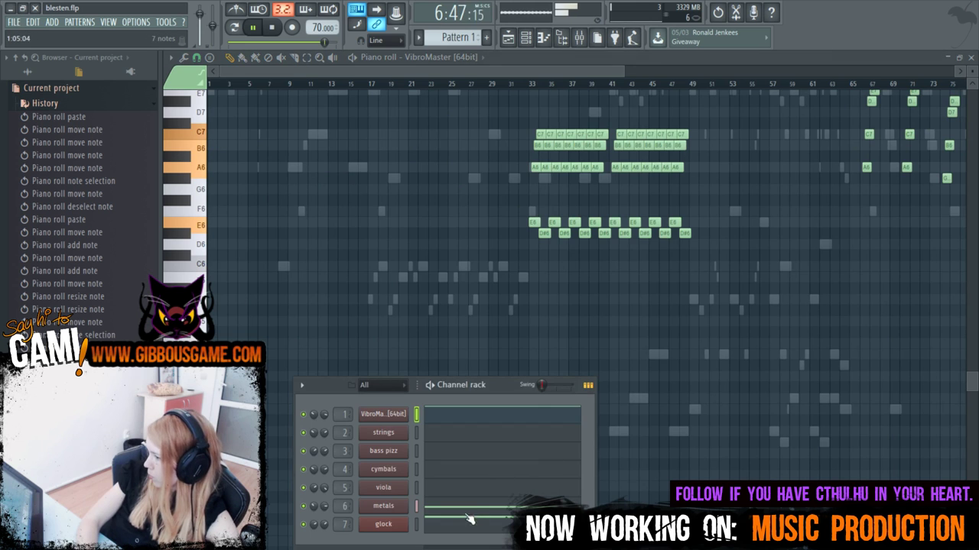
pyautogui.click(483, 439)
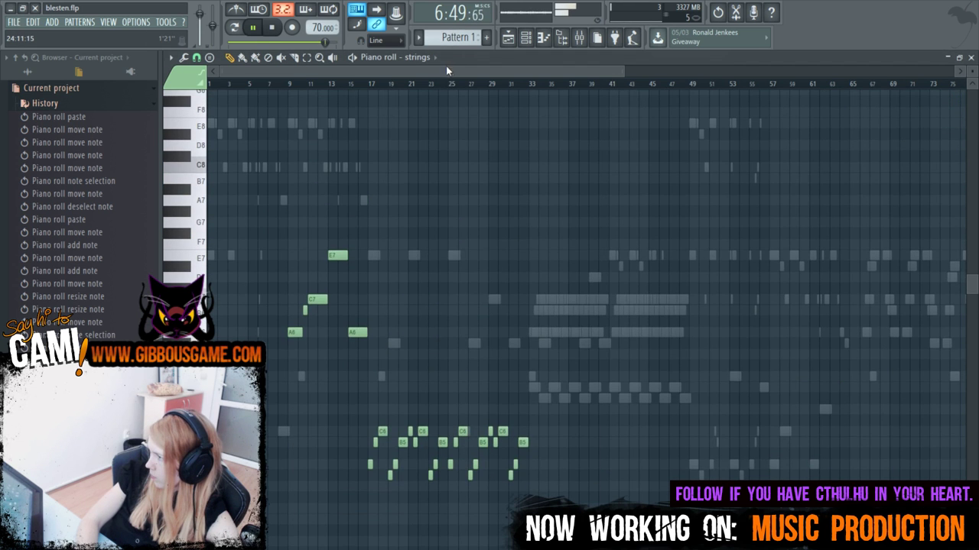
pyautogui.press('space')
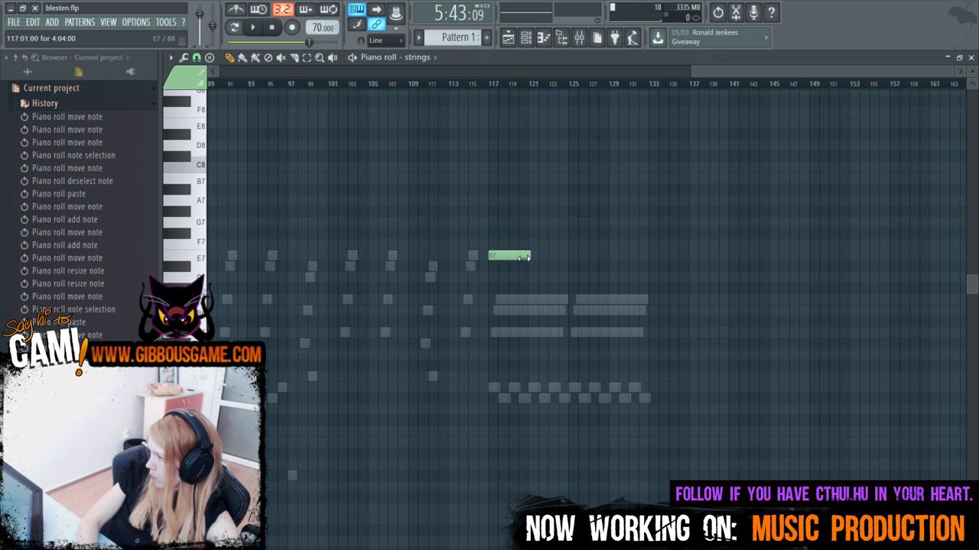
pyautogui.moveTo(689, 77); pyautogui.dragTo(847, 92)
pyautogui.scroll(5, 628, 254)
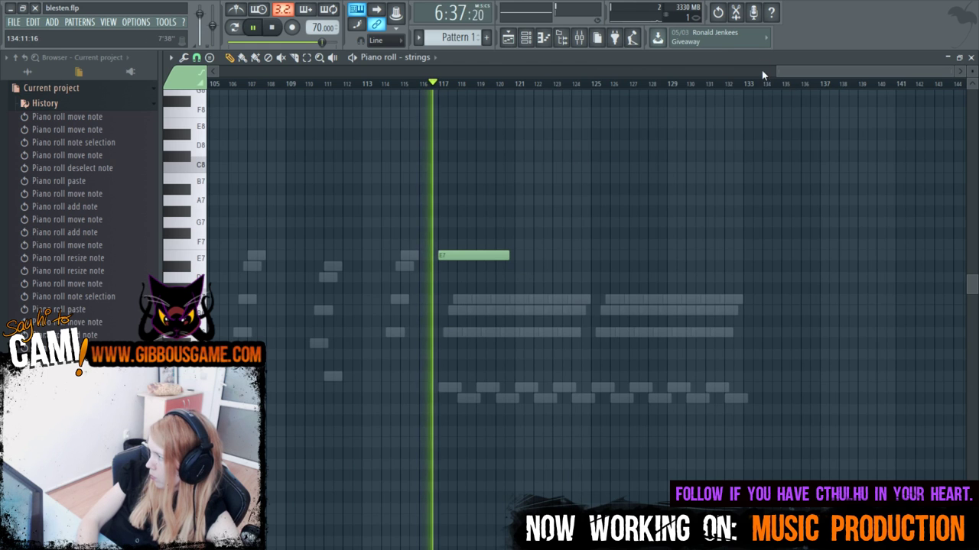
# Shorten the strings' E7 note at bar 117 to exactly one bar.
pyautogui.moveTo(775, 70); pyautogui.dragTo(812, 100)
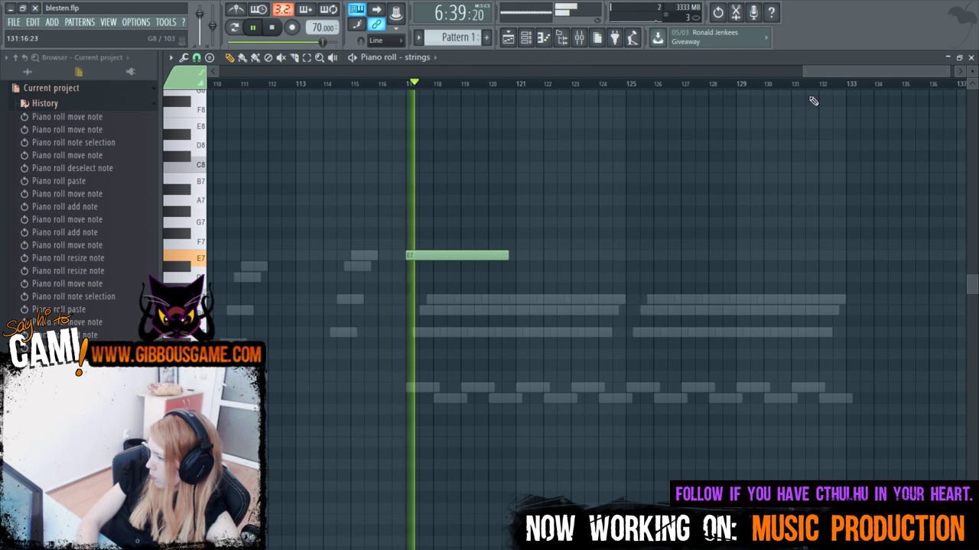
pyautogui.click(503, 259)
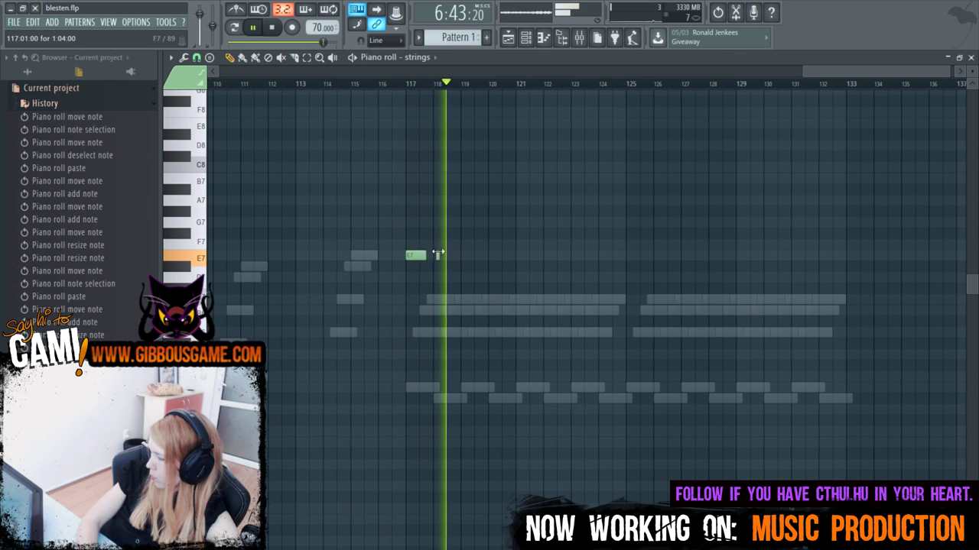
pyautogui.press('space')
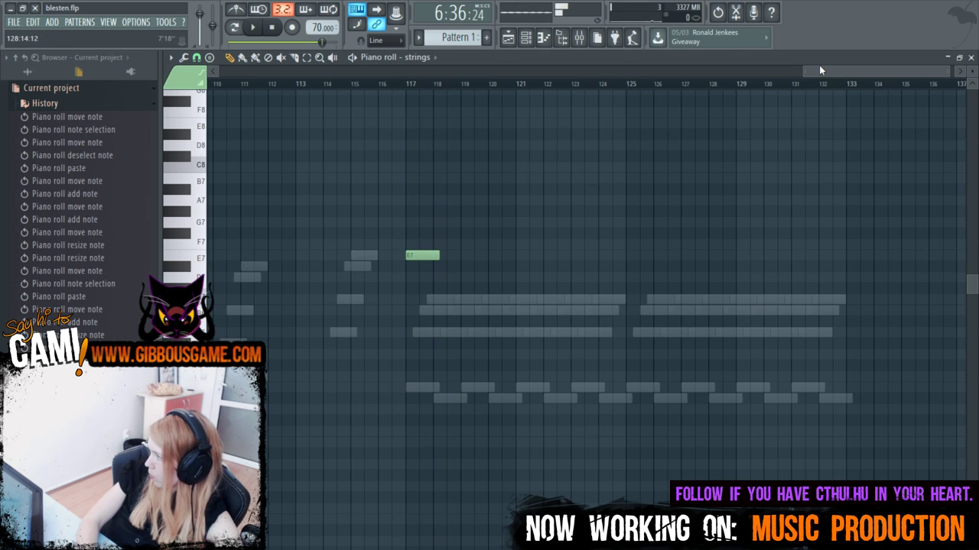
pyautogui.moveTo(802, 75); pyautogui.dragTo(826, 109)
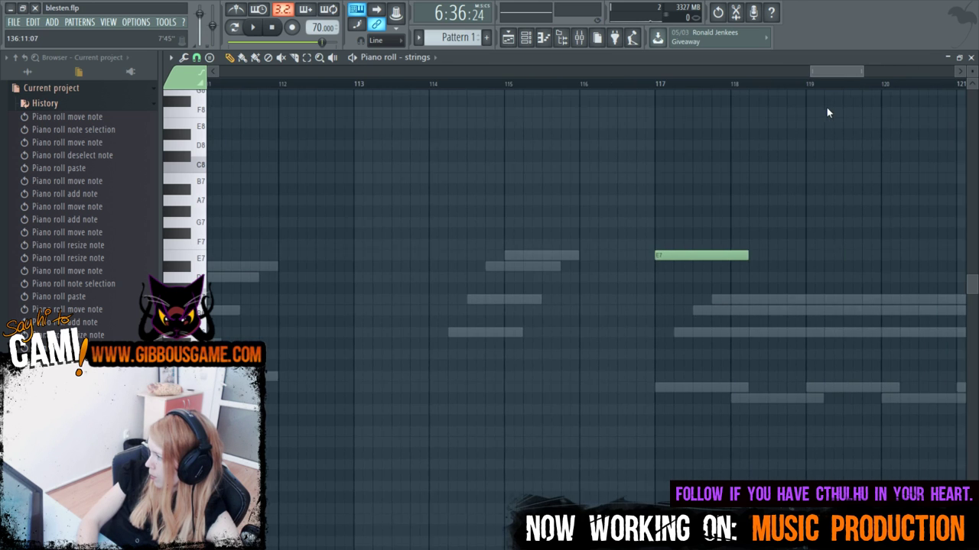
pyautogui.press('space')
pyautogui.moveTo(739, 255); pyautogui.dragTo(722, 258)
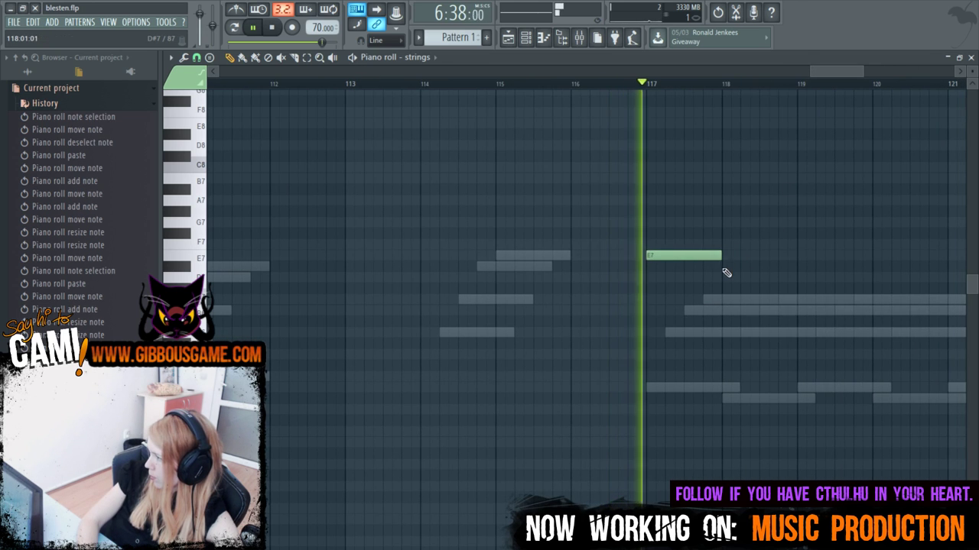
# Continue the strings melody with one-bar D#7 at bar 118 and E7 at bar 119, plus half-bar D#7 and C7 in bar 120.
pyautogui.click(726, 267)
pyautogui.moveTo(839, 74); pyautogui.dragTo(850, 74)
pyautogui.click(688, 255)
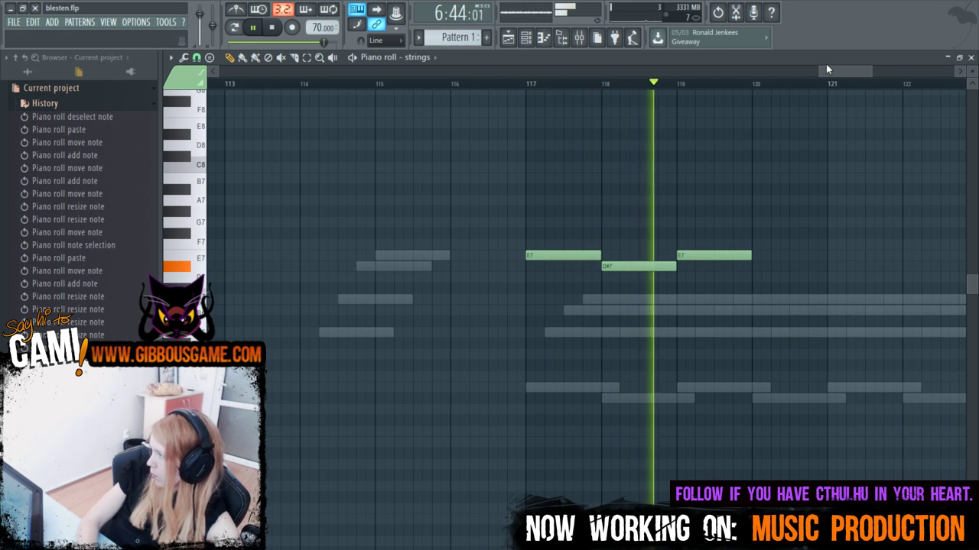
pyautogui.moveTo(826, 70); pyautogui.dragTo(837, 70)
pyautogui.click(633, 266)
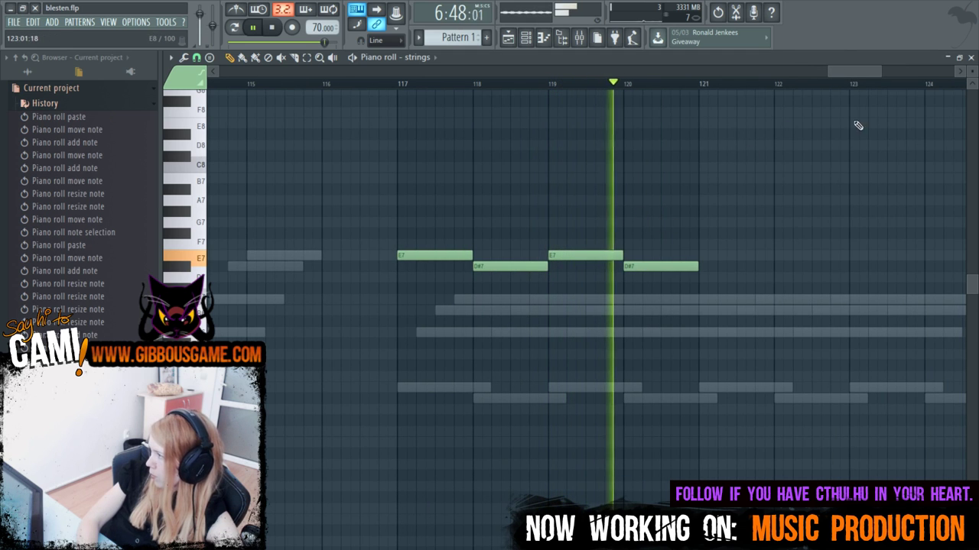
pyautogui.moveTo(858, 71); pyautogui.dragTo(872, 72)
pyautogui.press('space')
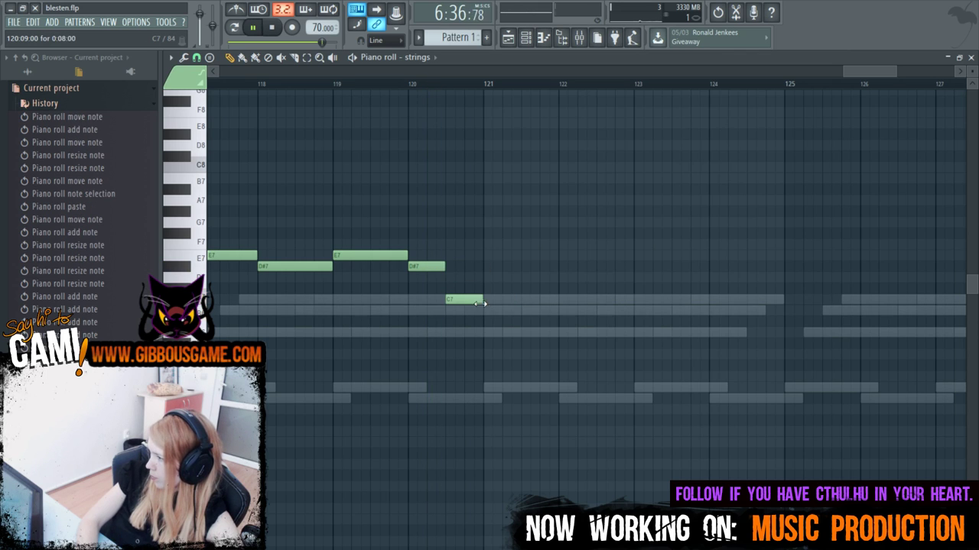
# Add a one-bar E7 at bar 121 and a one-bar D#7 at bar 122 to the strings melody.
pyautogui.moveTo(865, 79); pyautogui.dragTo(838, 88)
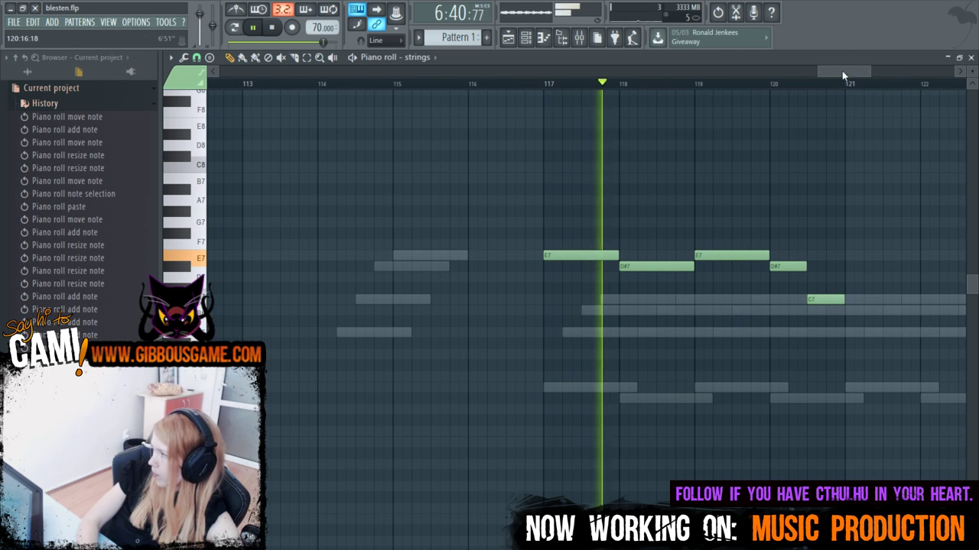
pyautogui.moveTo(839, 69); pyautogui.dragTo(860, 77)
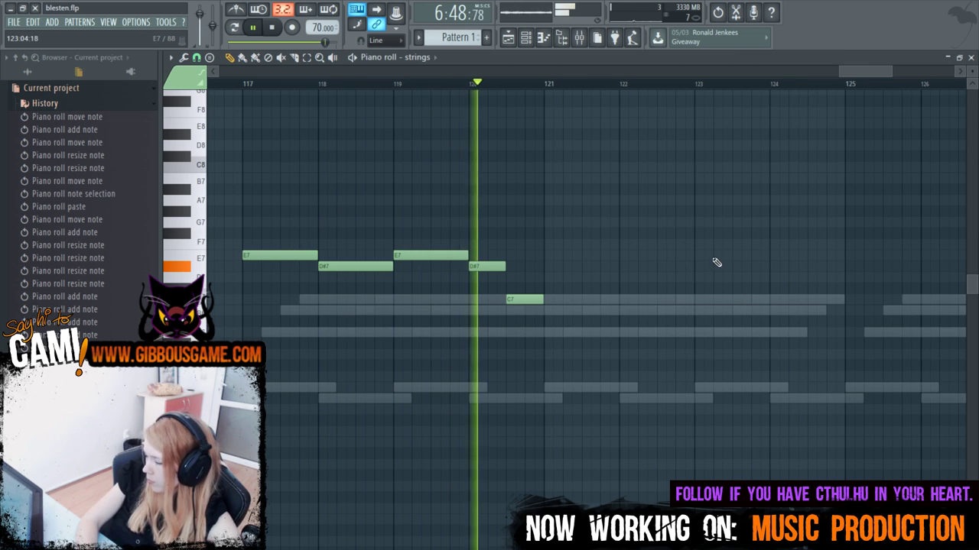
pyautogui.click(566, 258)
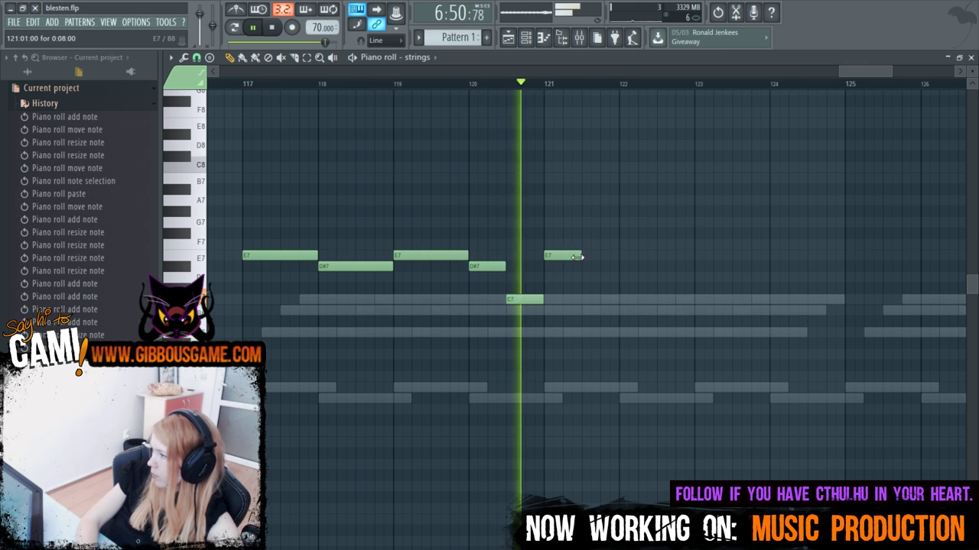
pyautogui.moveTo(579, 255); pyautogui.dragTo(622, 272)
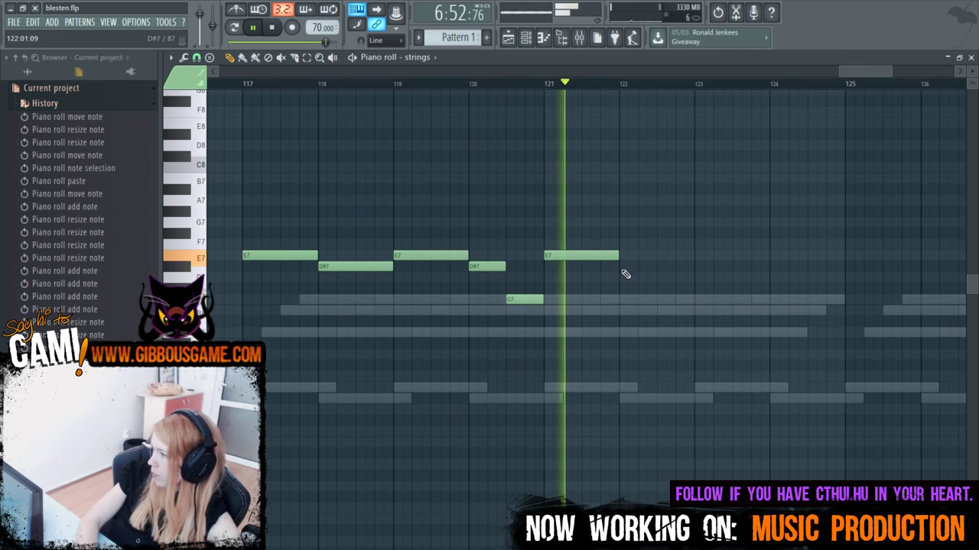
pyautogui.click(623, 267)
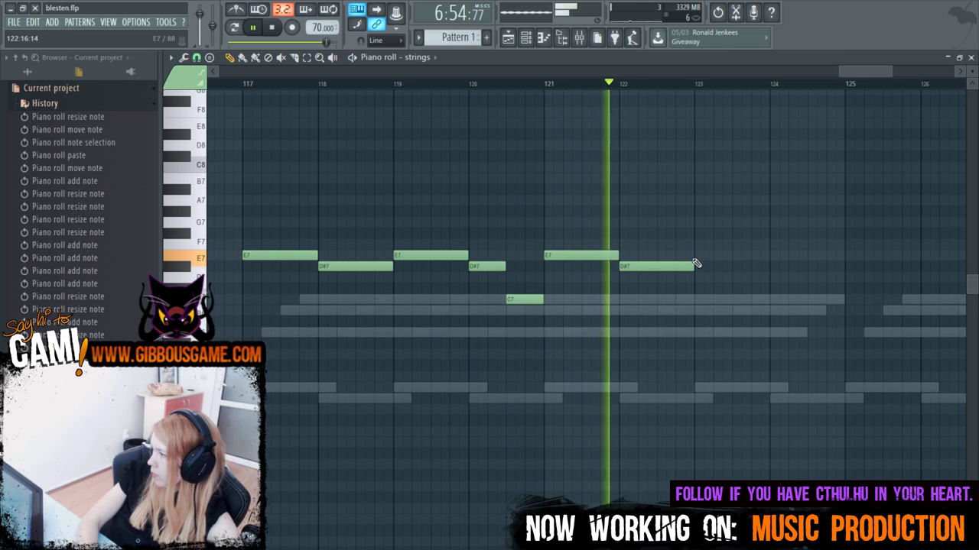
# Finish the strings phrase with half-bar notes E7 and F#7 in bar 123 and D#7 and C7 in bar 124, and restart playback.
pyautogui.click(699, 256)
pyautogui.moveTo(763, 254); pyautogui.dragTo(741, 249)
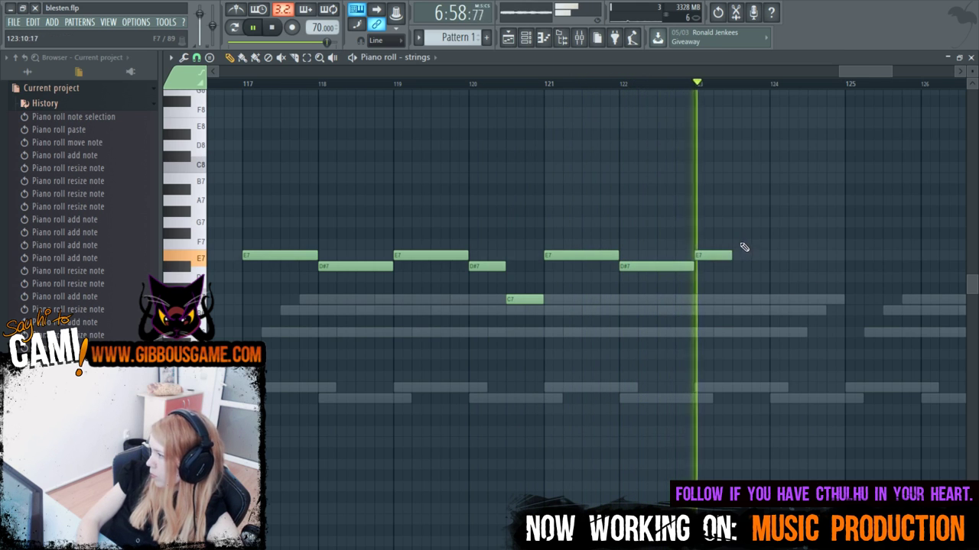
pyautogui.click(737, 234)
pyautogui.click(774, 255)
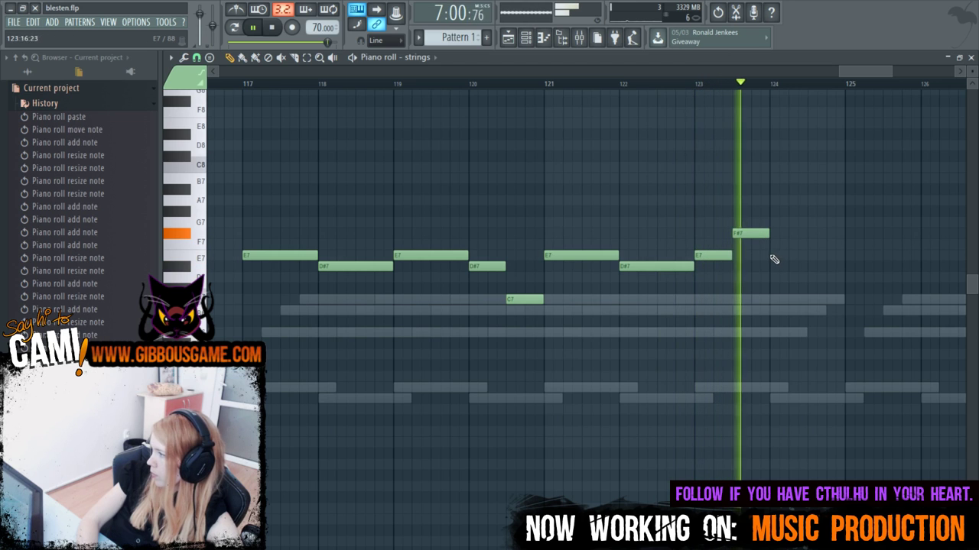
pyautogui.click(783, 299)
pyautogui.press('space')
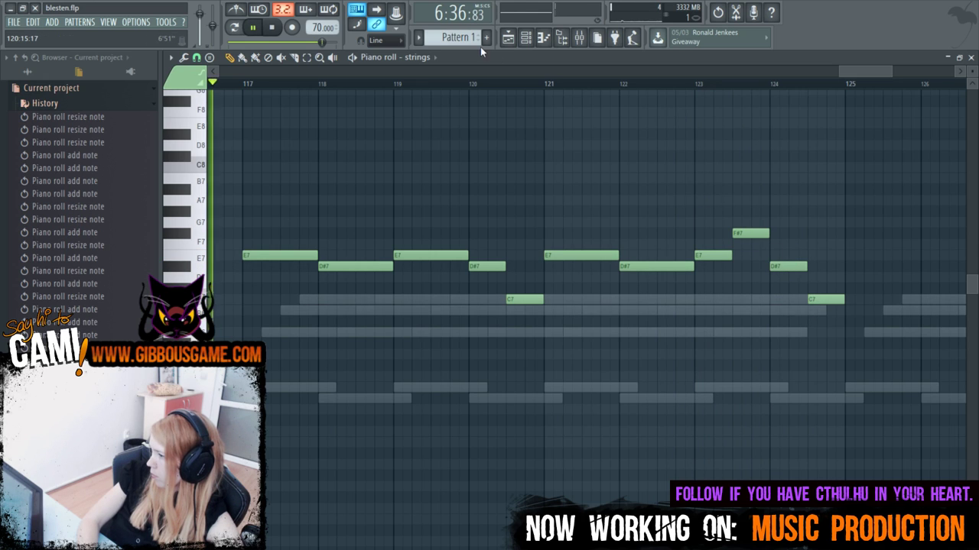
# Play back from about bar 110 and adjust the velocity of the new strings notes after bar 117.
pyautogui.scroll(-4, 622, 138)
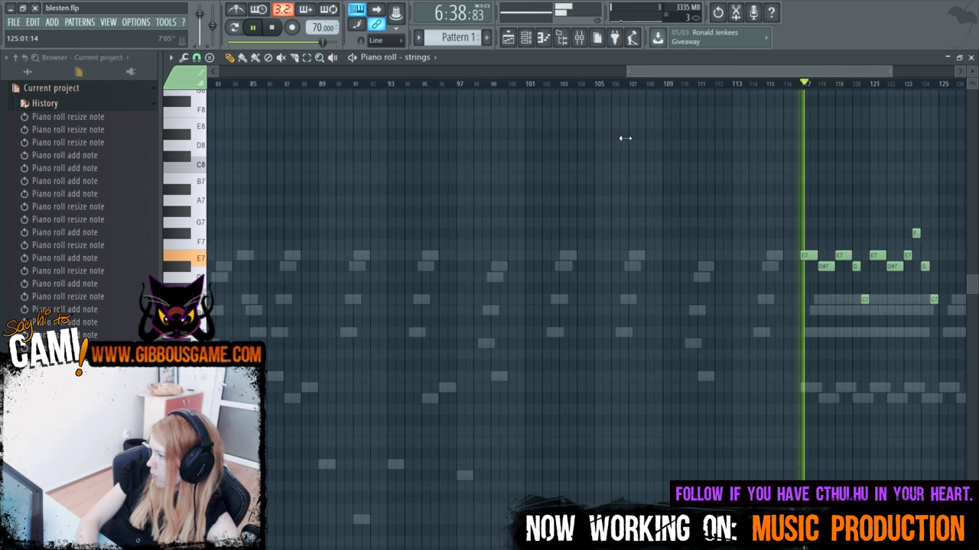
pyautogui.click(673, 84)
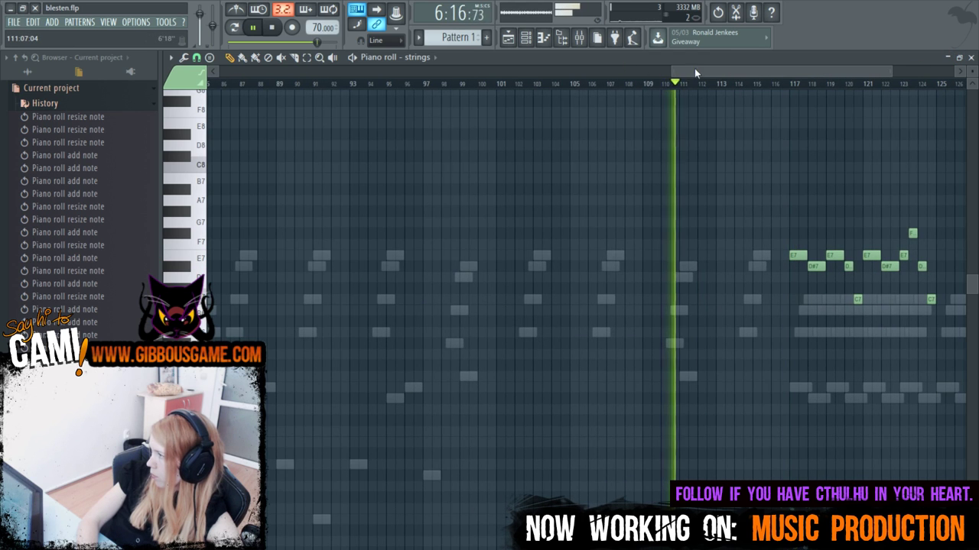
pyautogui.moveTo(695, 68); pyautogui.dragTo(782, 69)
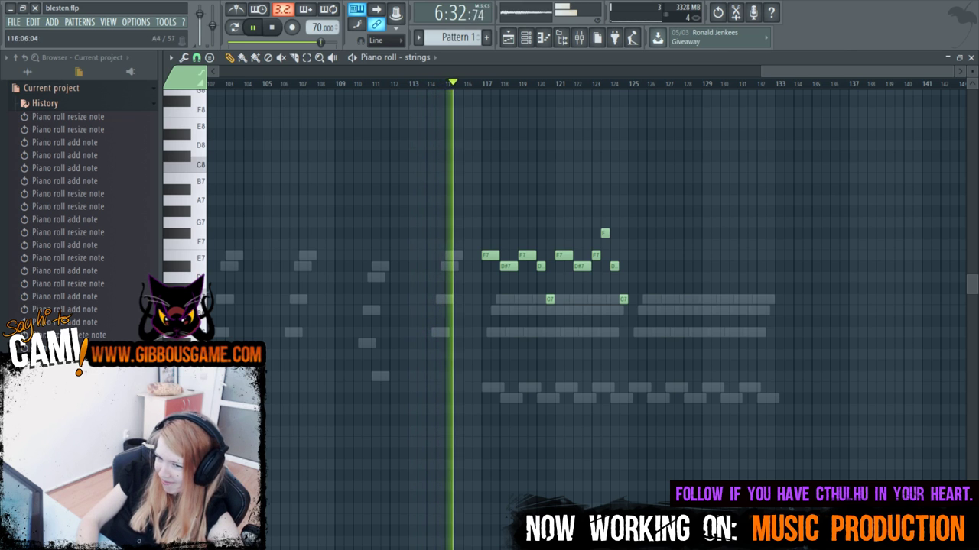
pyautogui.scroll(4, 763, 84)
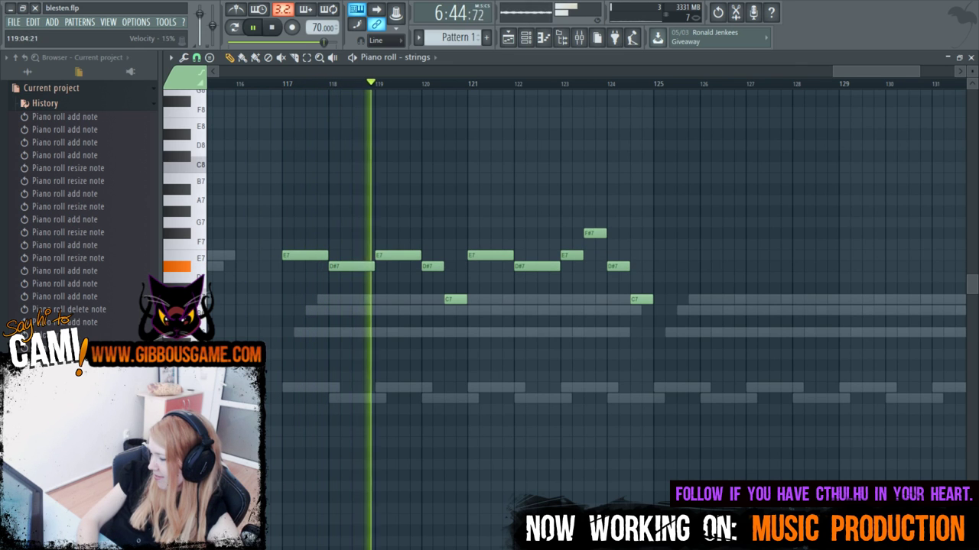
pyautogui.scroll(-3, 443, 485)
# Open the bass pizz part, add short rising A3, B3 and E4 notes at the start of bar 117, and play them back.
pyautogui.press('F6')
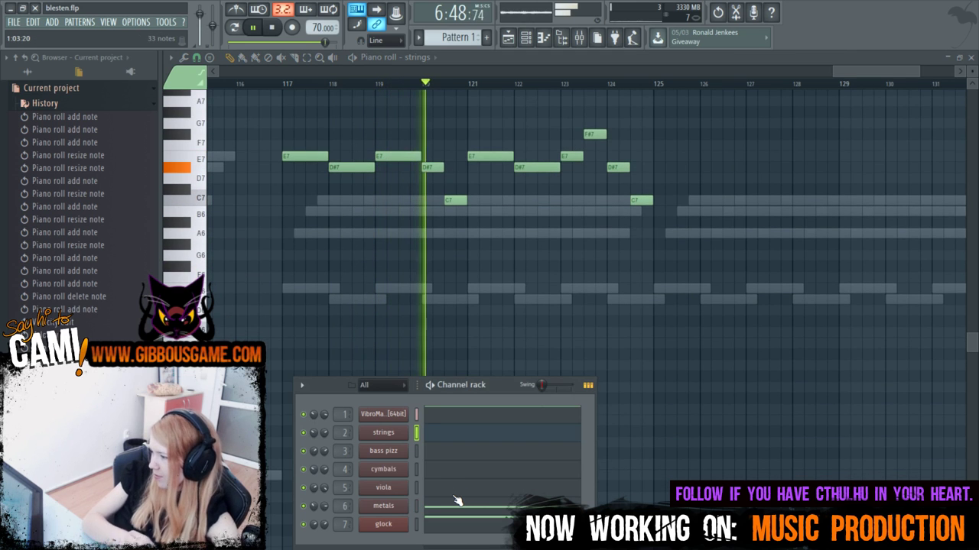
pyautogui.click(466, 460)
pyautogui.scroll(-3, 461, 454)
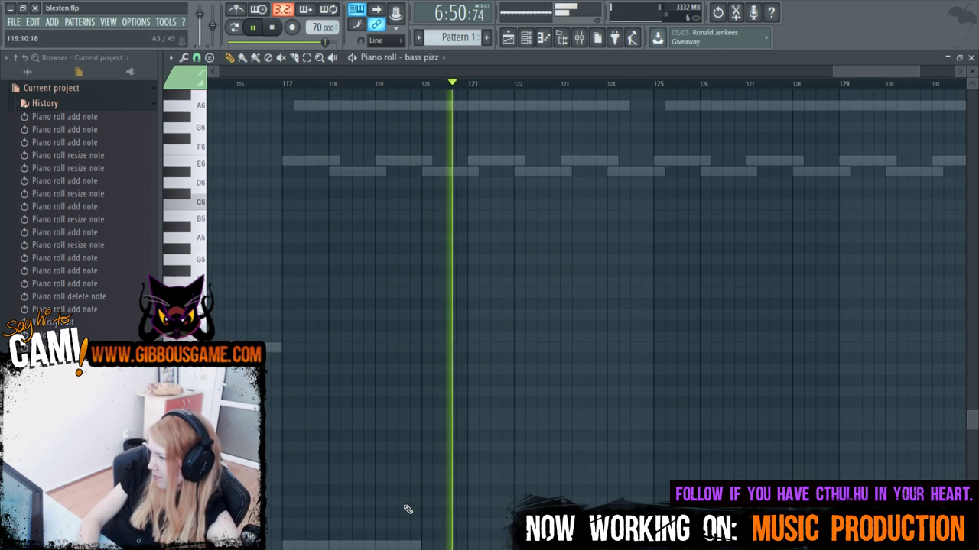
pyautogui.press('space')
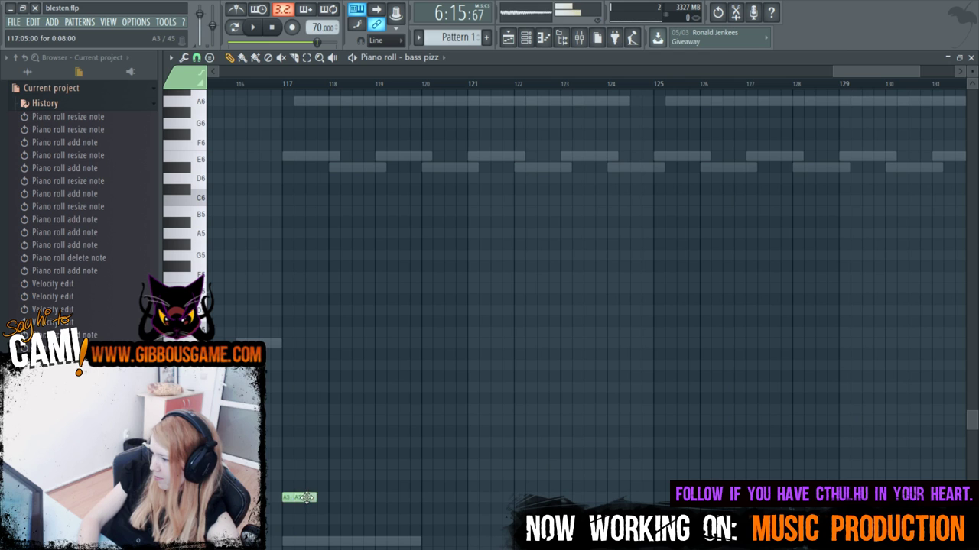
pyautogui.moveTo(306, 498); pyautogui.dragTo(303, 498)
pyautogui.moveTo(921, 72); pyautogui.dragTo(870, 93)
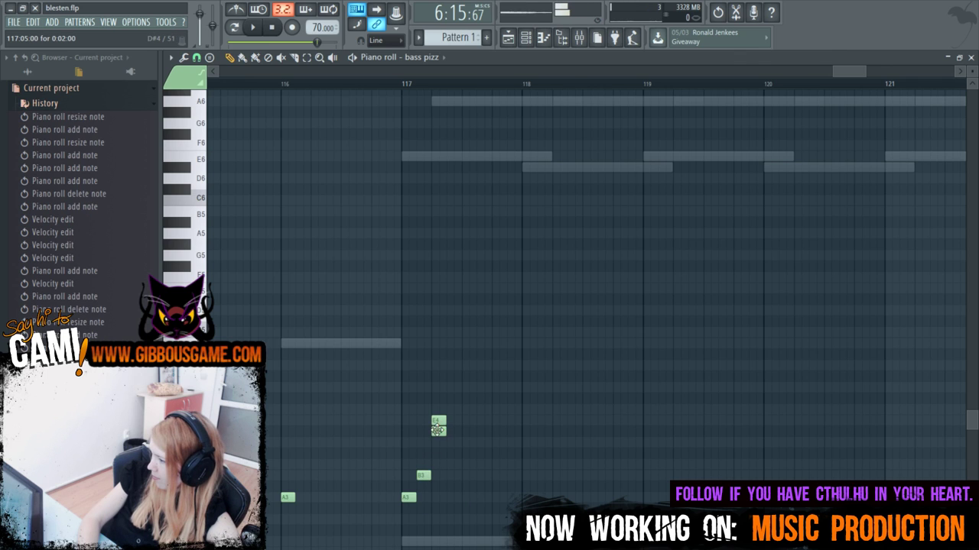
pyautogui.click(405, 91)
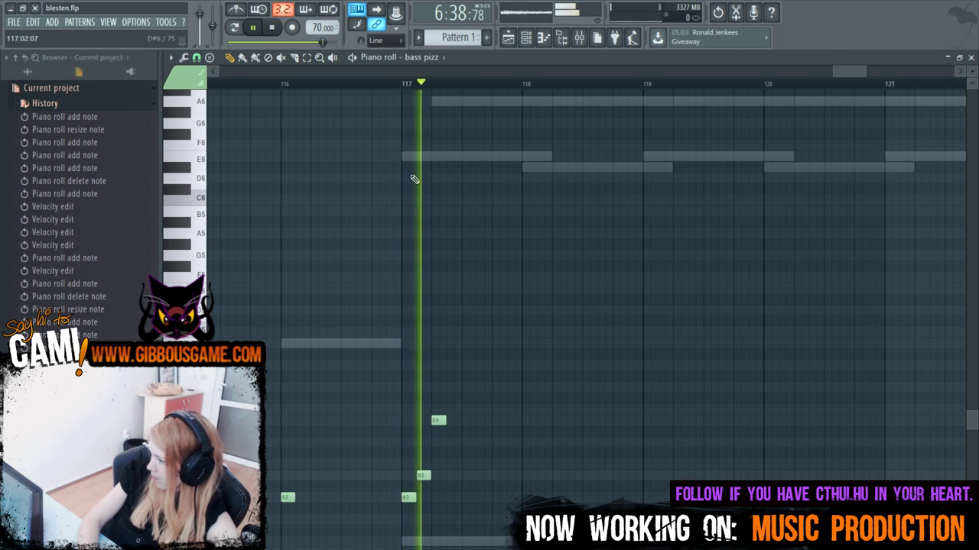
# Add short rising G#3, B3 and E4 notes at the start of bar 118 in the bass pizz part.
pyautogui.click(529, 506)
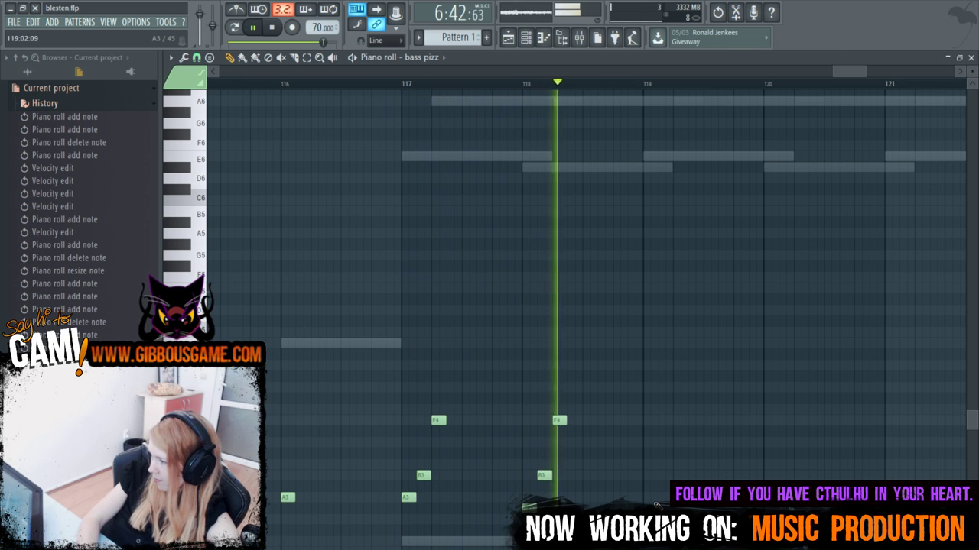
pyautogui.press('space')
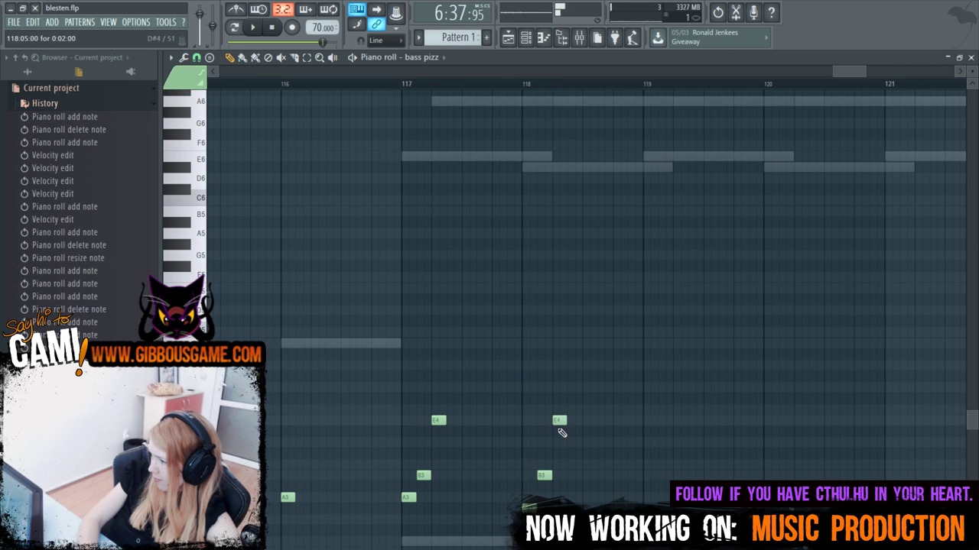
pyautogui.press('space')
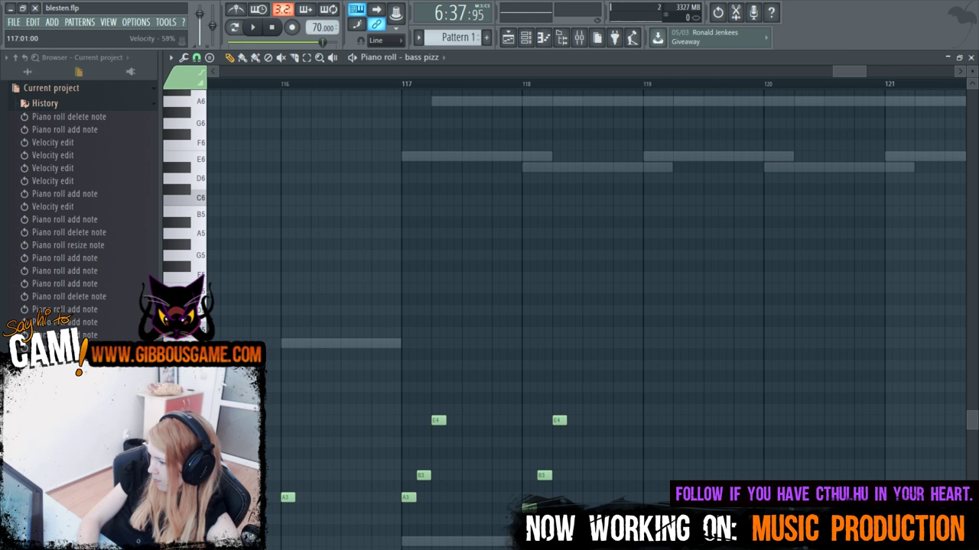
pyautogui.hscroll(-5, 828, 80)
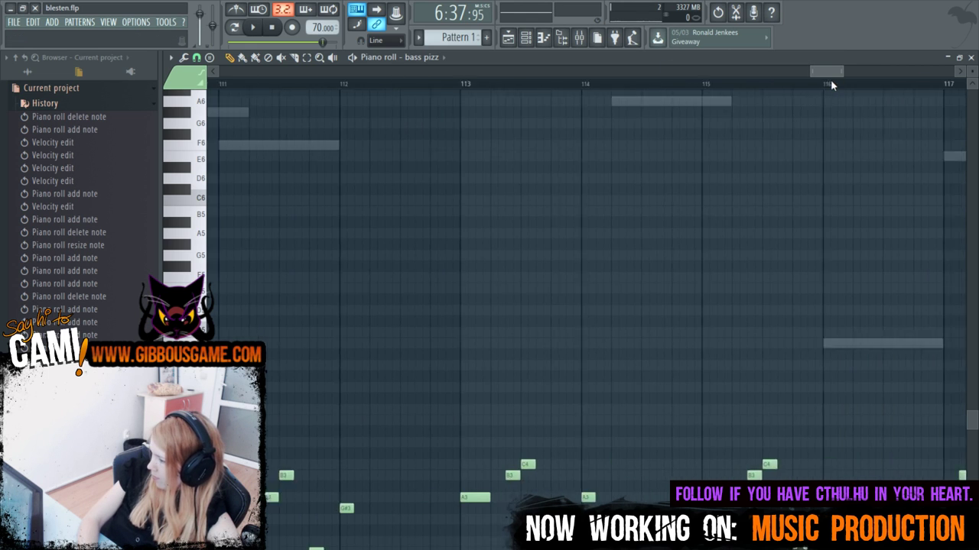
# Play the section and extend the bass pizz line with A3, B3 and E4 in bar 119 and G#3 at bar 120.
pyautogui.press('space')
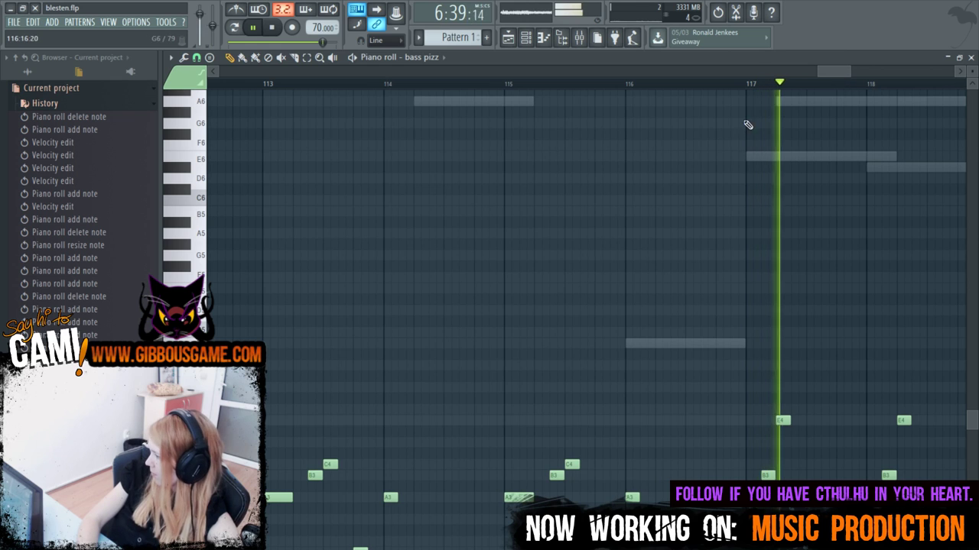
pyautogui.hscroll(5, 836, 75)
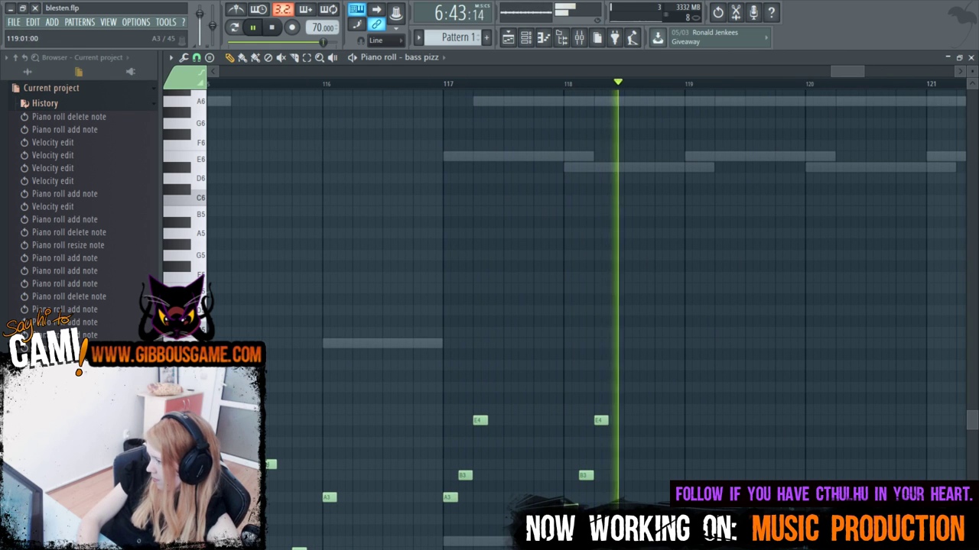
pyautogui.click(709, 476)
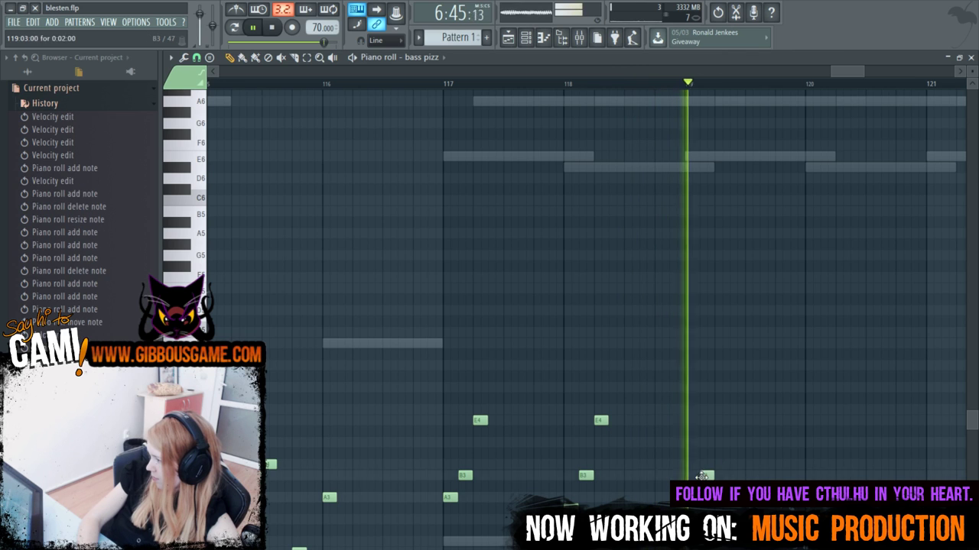
pyautogui.click(721, 421)
pyautogui.press('space')
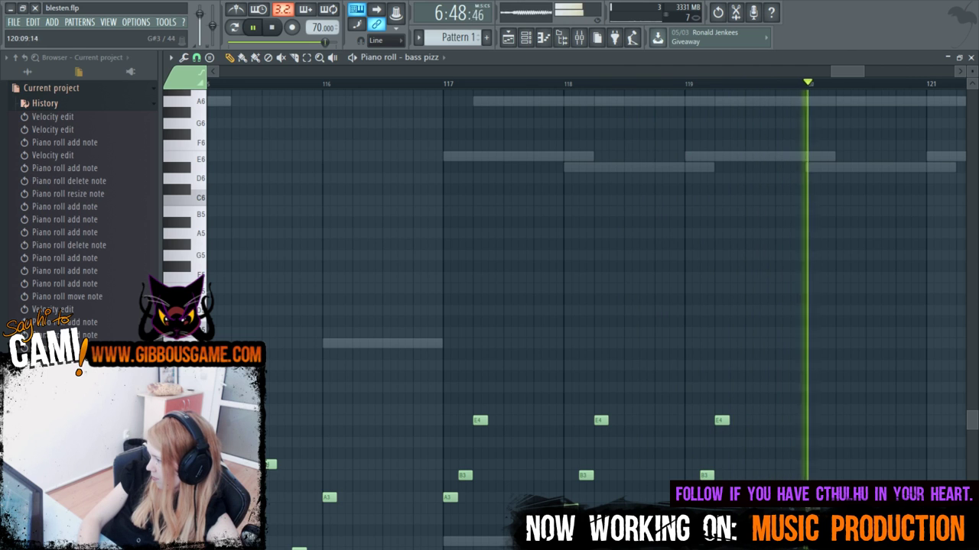
# Add A3, B3 and E4 bass pizz notes at the start of bar 121 and listen to them.
pyautogui.moveTo(845, 72); pyautogui.dragTo(858, 76)
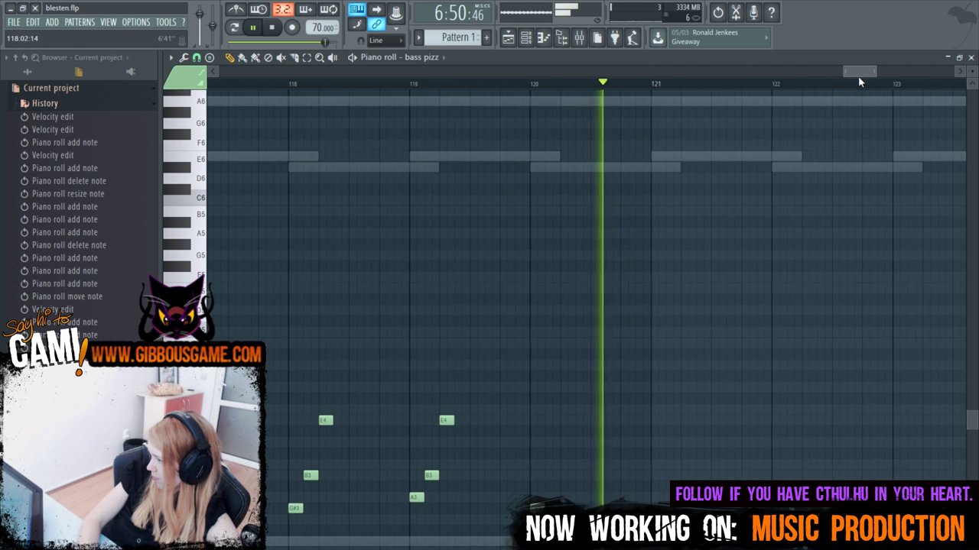
pyautogui.click(656, 497)
pyautogui.click(673, 475)
pyautogui.press('space')
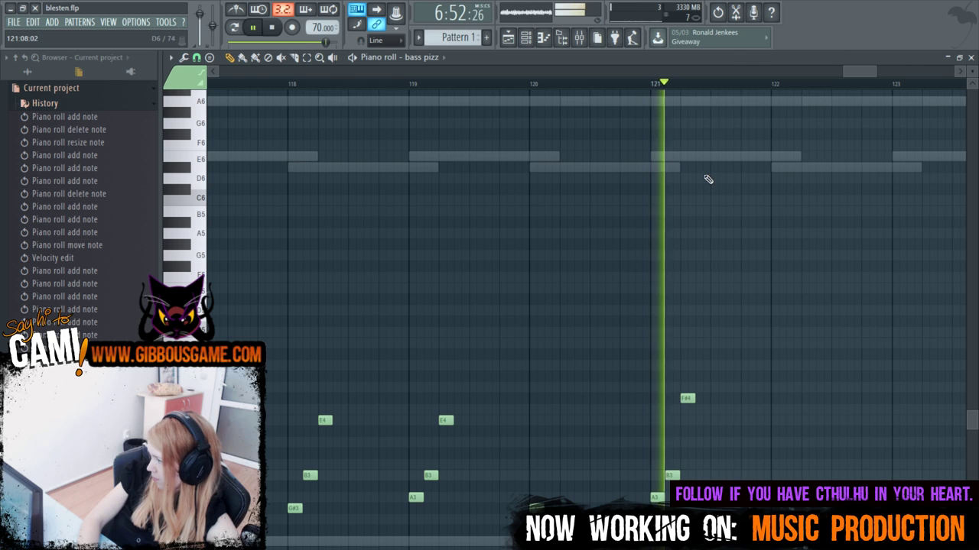
pyautogui.press('space')
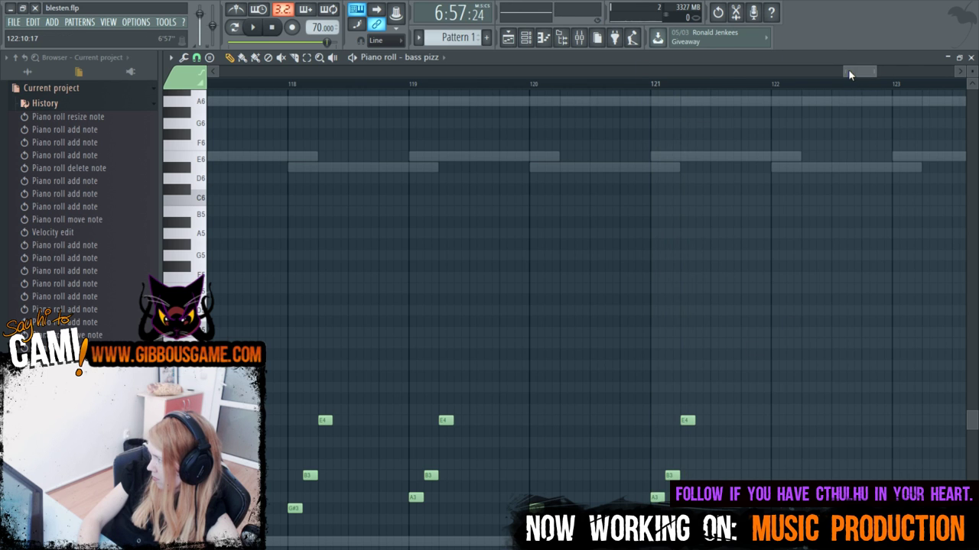
# Delete the B3 and E4 bass notes in bars 117–121 and add pick-up notes A3 before bar 118 and G#3 before bar 119.
pyautogui.moveTo(848, 71); pyautogui.dragTo(829, 76)
pyautogui.press('space')
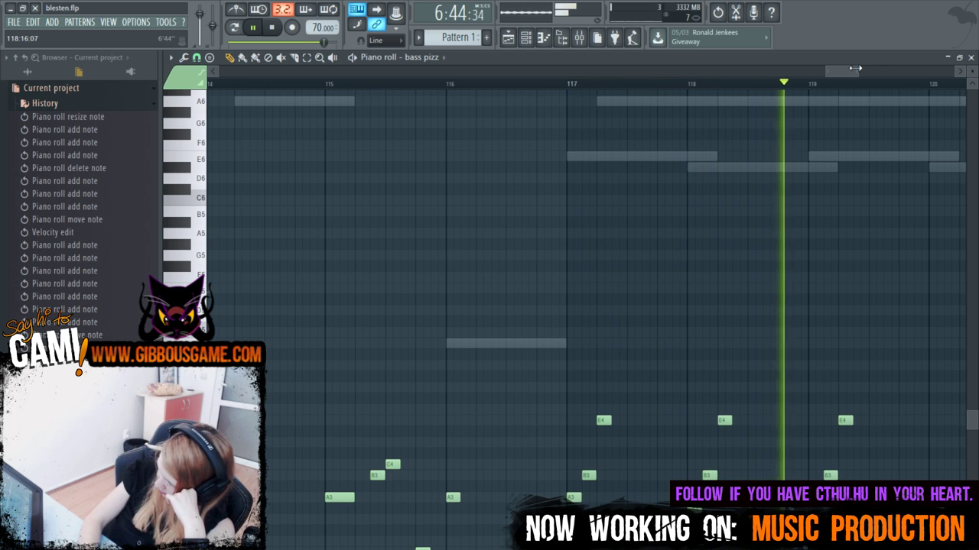
pyautogui.press('space')
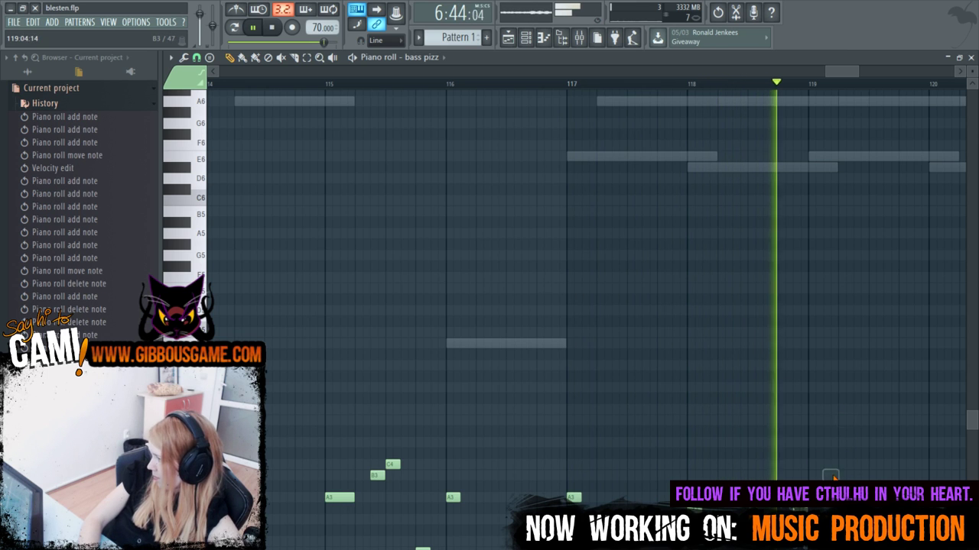
pyautogui.moveTo(845, 70); pyautogui.dragTo(860, 74)
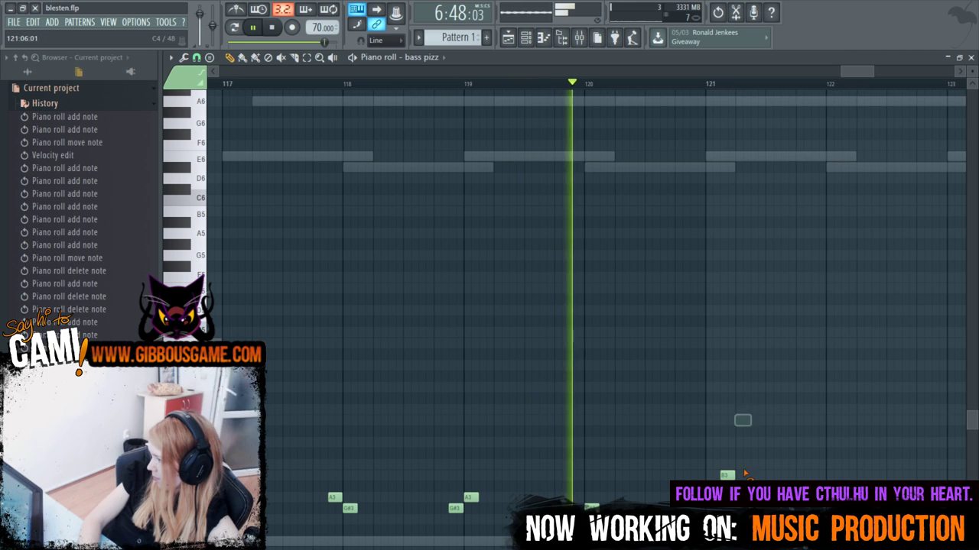
pyautogui.rightClick(739, 422)
pyautogui.moveTo(861, 73); pyautogui.dragTo(862, 77)
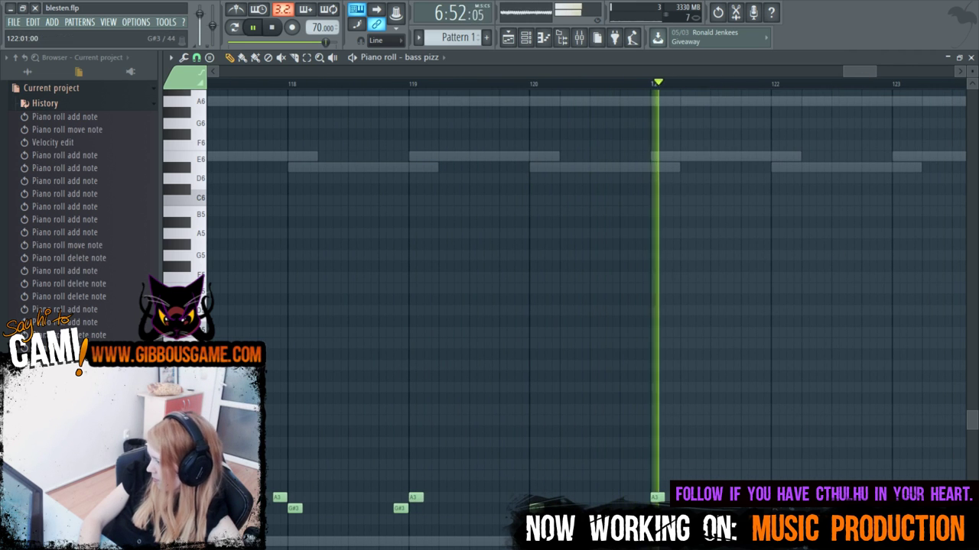
# Continue the alternating A3 and G#3 bass pizz pattern through bars 121–124 and replay it from bar 117.
pyautogui.hscroll(4, 864, 79)
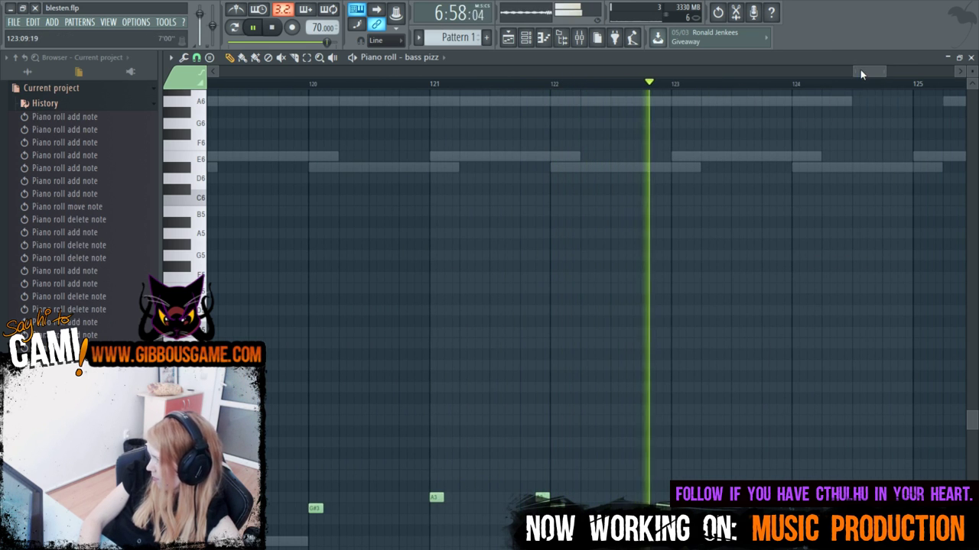
pyautogui.hscroll(2, 860, 69)
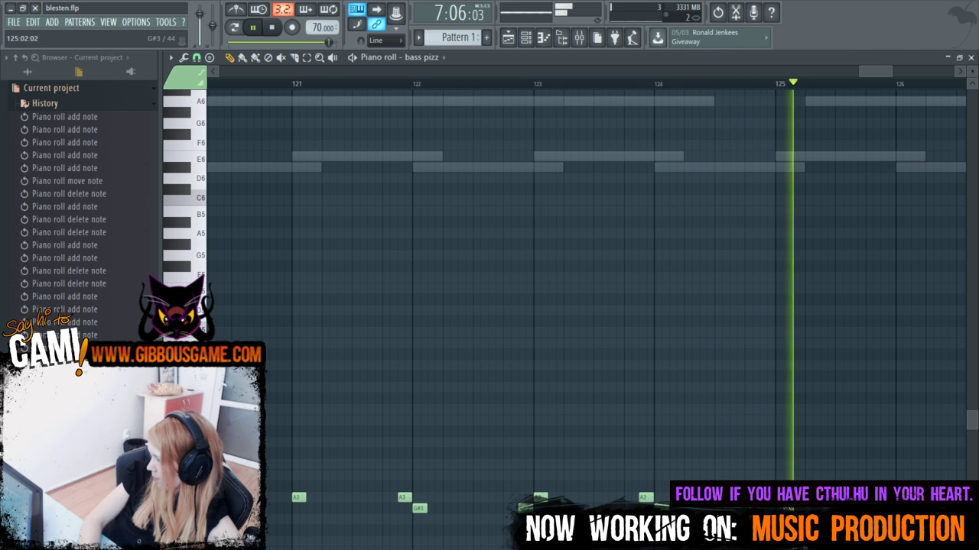
pyautogui.press('space')
pyautogui.moveTo(859, 72); pyautogui.dragTo(859, 100)
pyautogui.scroll(-2, 841, 354)
pyautogui.press('space')
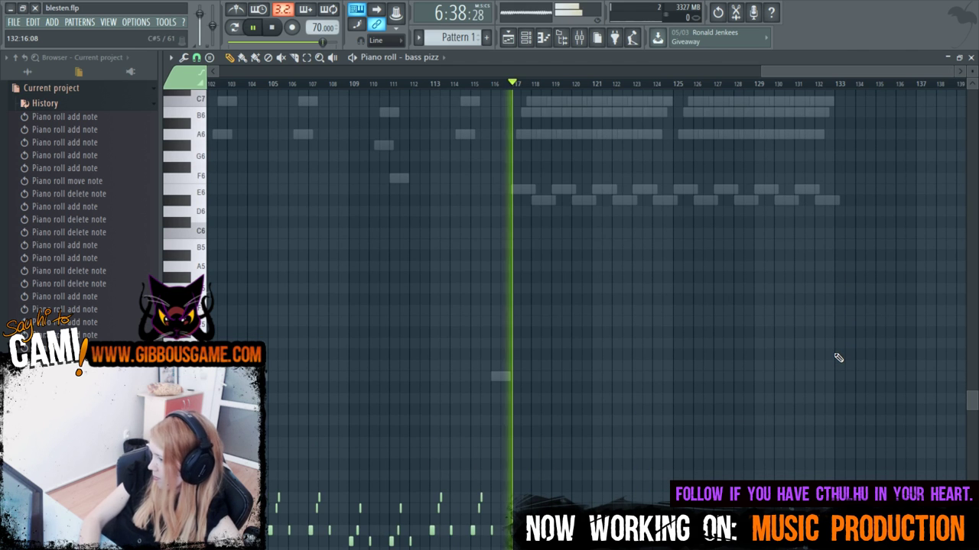
pyautogui.press('space')
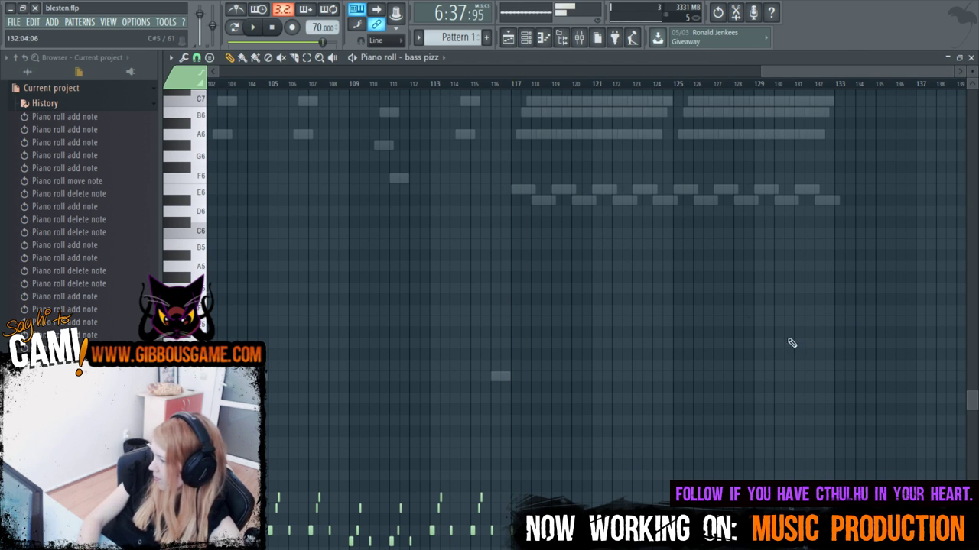
# Try the bass pizz notes from bar 117 onward one octave lower, at A2 and G#2.
pyautogui.moveTo(762, 68); pyautogui.dragTo(861, 89)
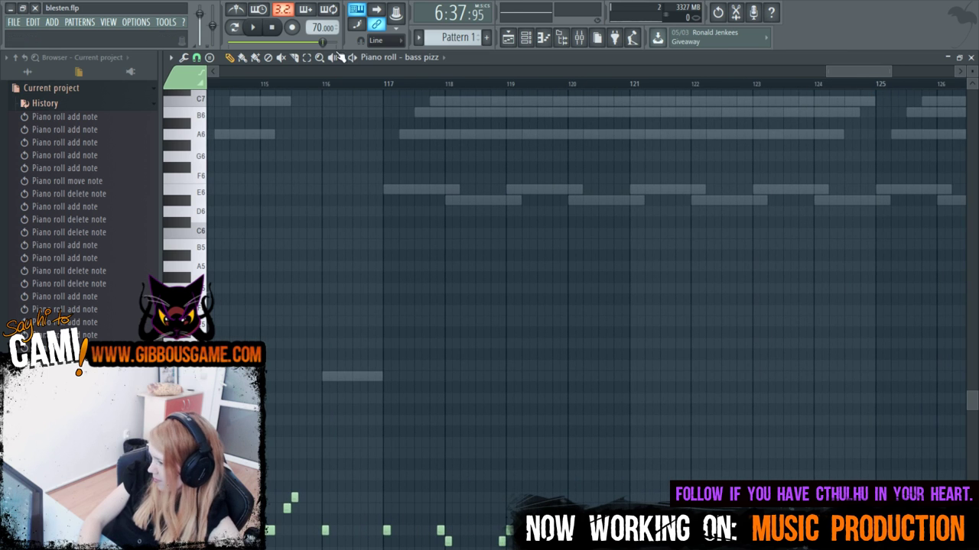
pyautogui.moveTo(425, 491); pyautogui.dragTo(367, 490)
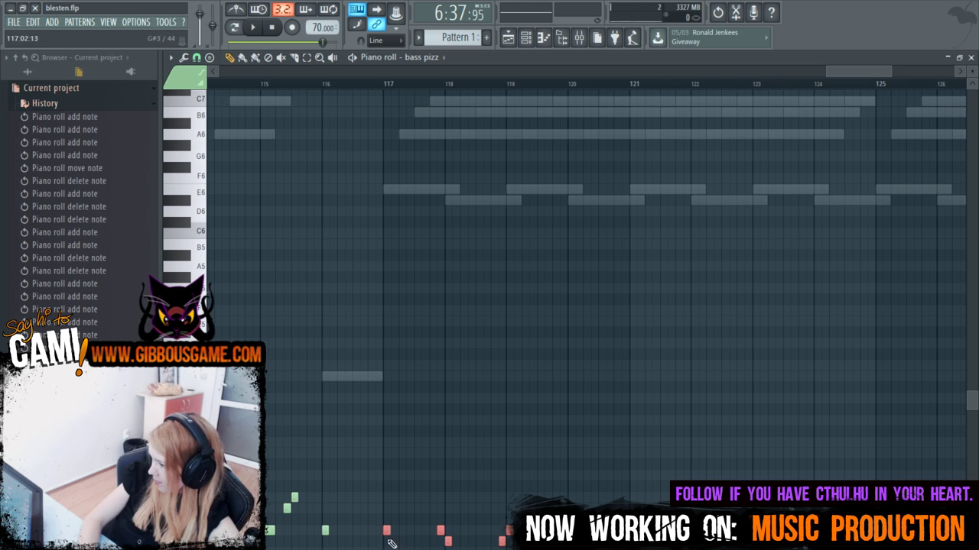
pyautogui.scroll(-3, 563, 286)
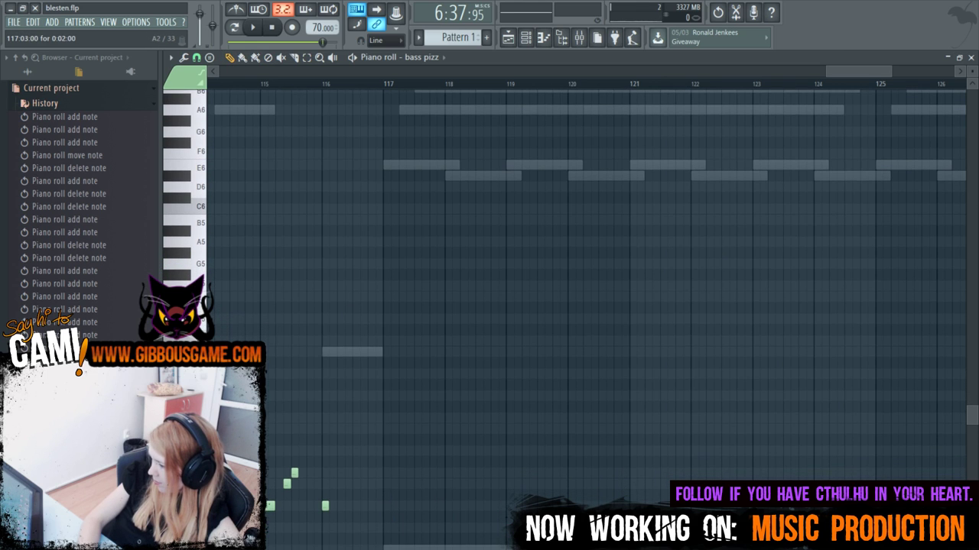
pyautogui.press('Up')
pyautogui.press('Up')
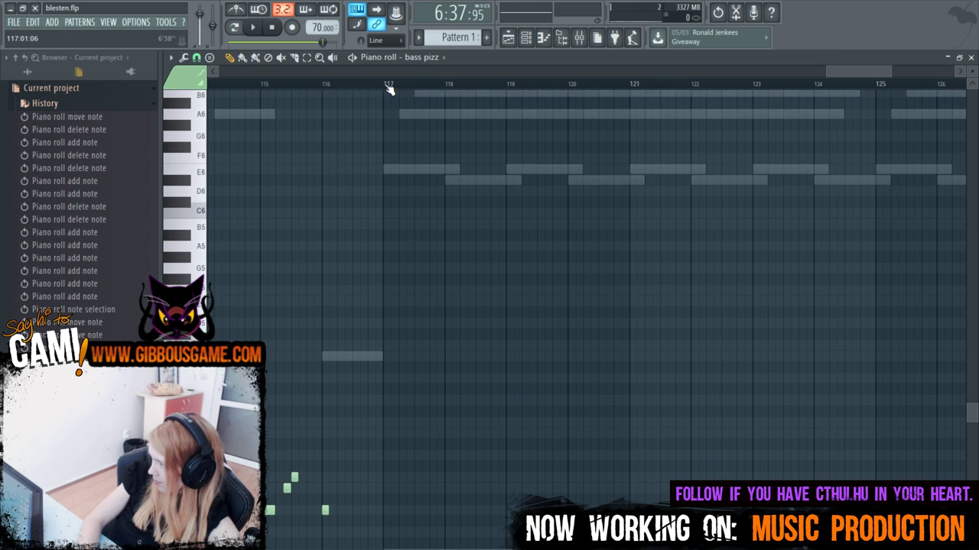
pyautogui.scroll(-4, 432, 153)
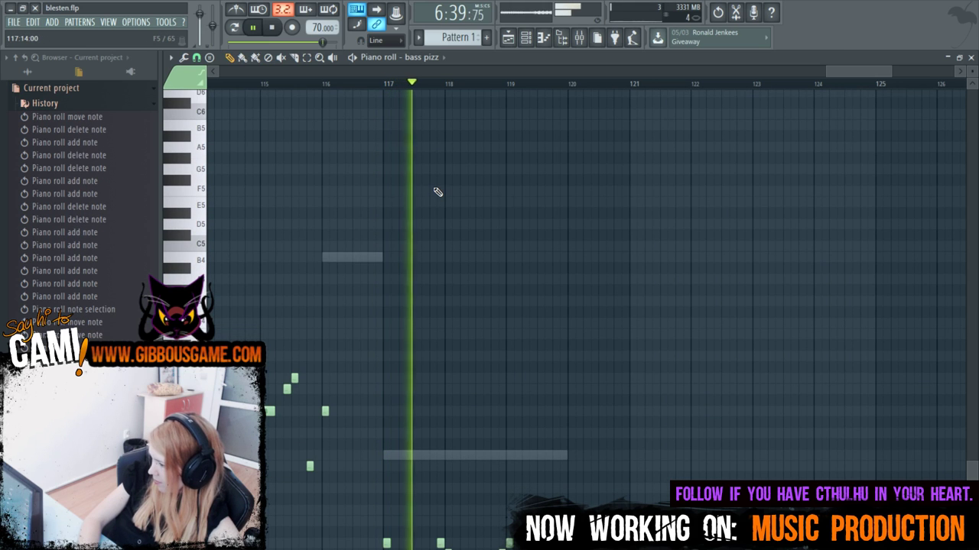
# Lengthen the bass pizz notes from bar 117 onward to four steps and move them up an octave to A3 and G#3.
pyautogui.click(386, 543)
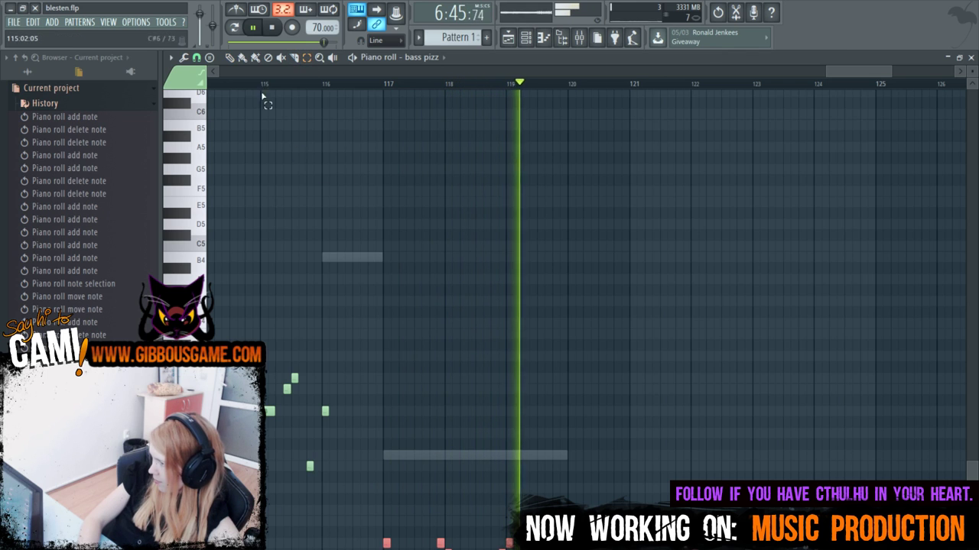
pyautogui.click(232, 60)
pyautogui.press('space')
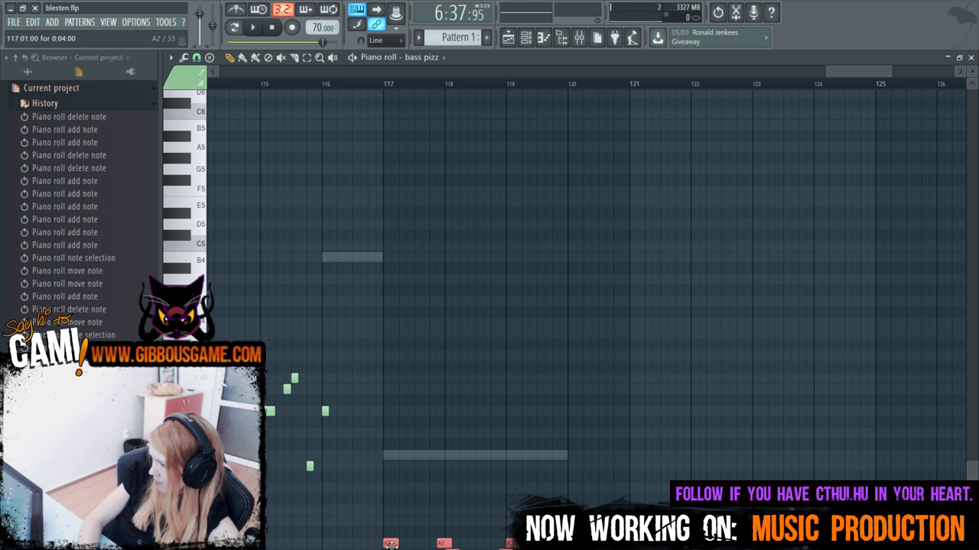
pyautogui.moveTo(397, 444); pyautogui.dragTo(390, 412)
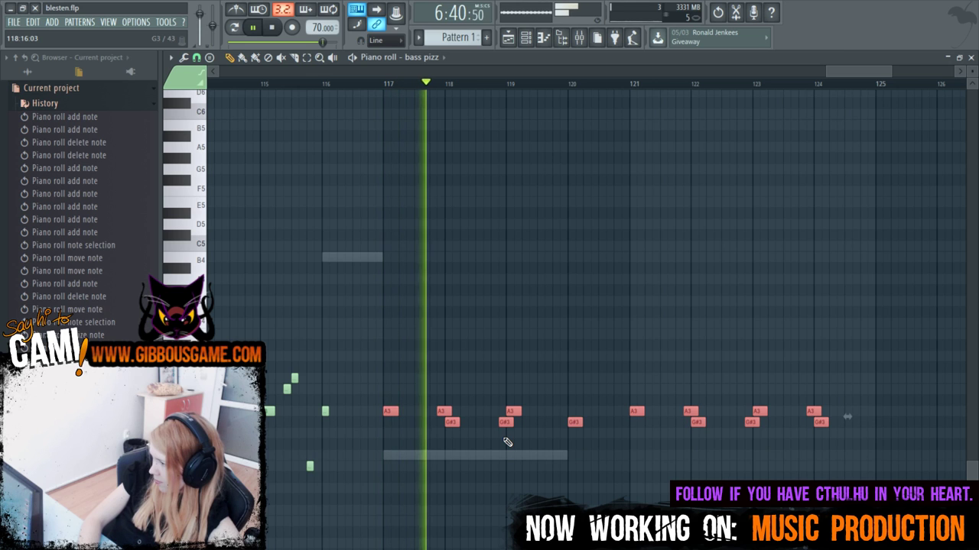
pyautogui.scroll(4, 507, 442)
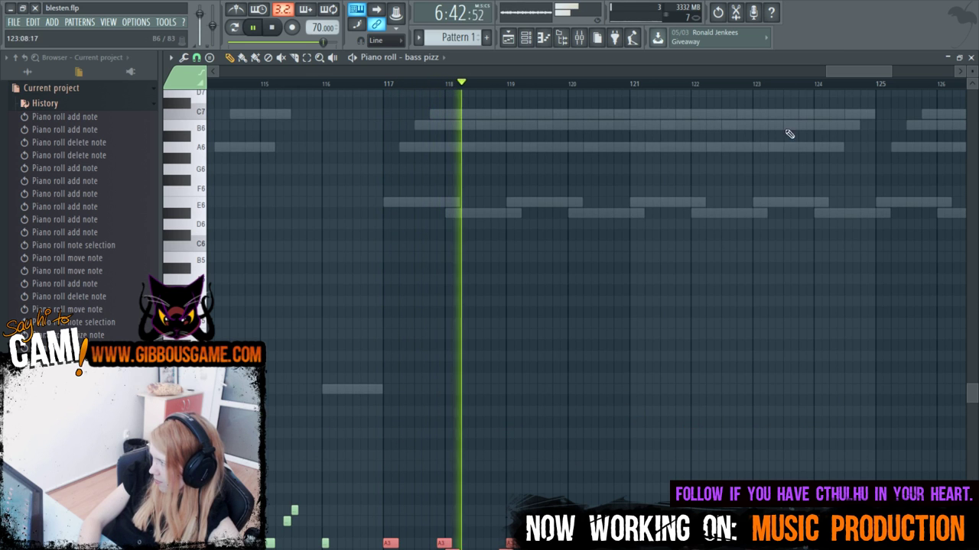
# Open the cymbals channel's piano roll and place a B4 note at the start of bar 121.
pyautogui.moveTo(824, 72); pyautogui.dragTo(813, 72)
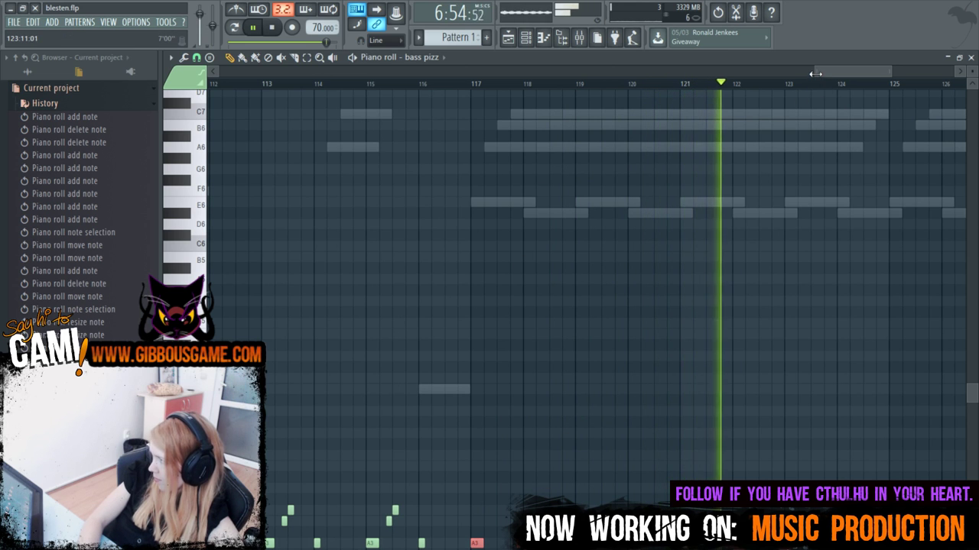
pyautogui.scroll(-3, 760, 91)
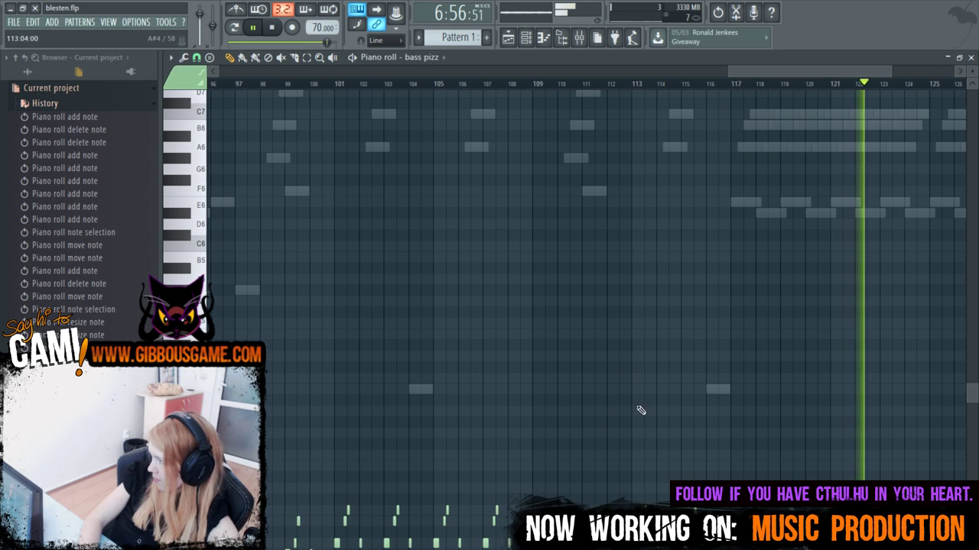
pyautogui.press('F6')
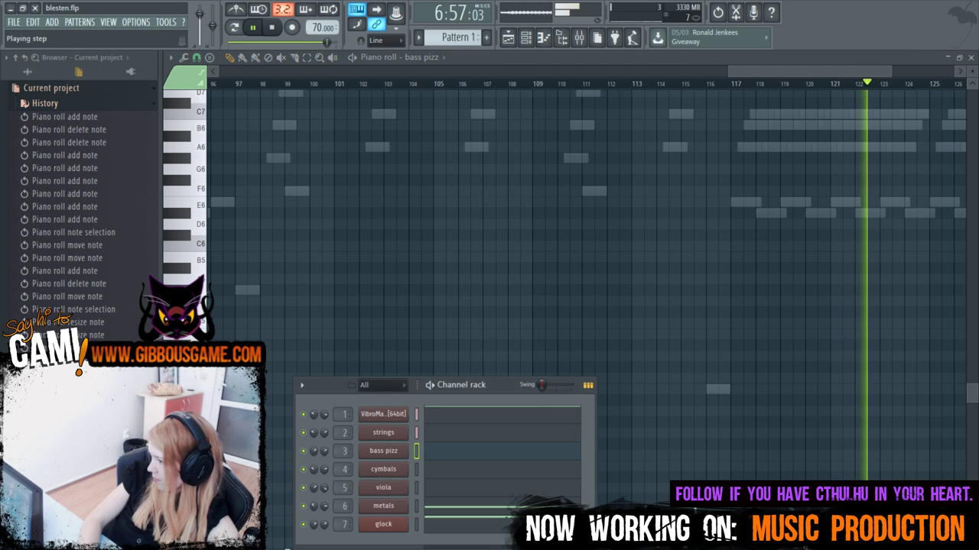
pyautogui.click(508, 475)
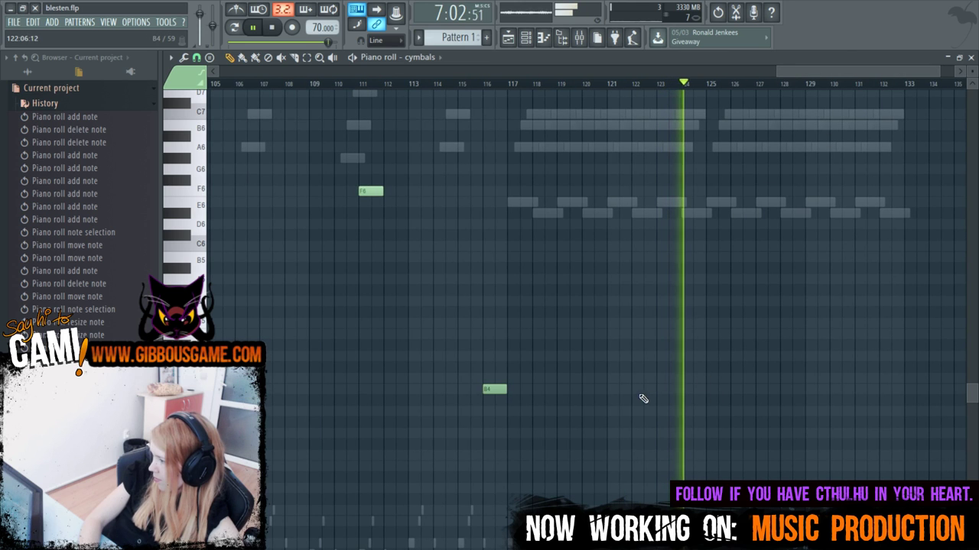
pyautogui.moveTo(805, 74); pyautogui.dragTo(828, 127)
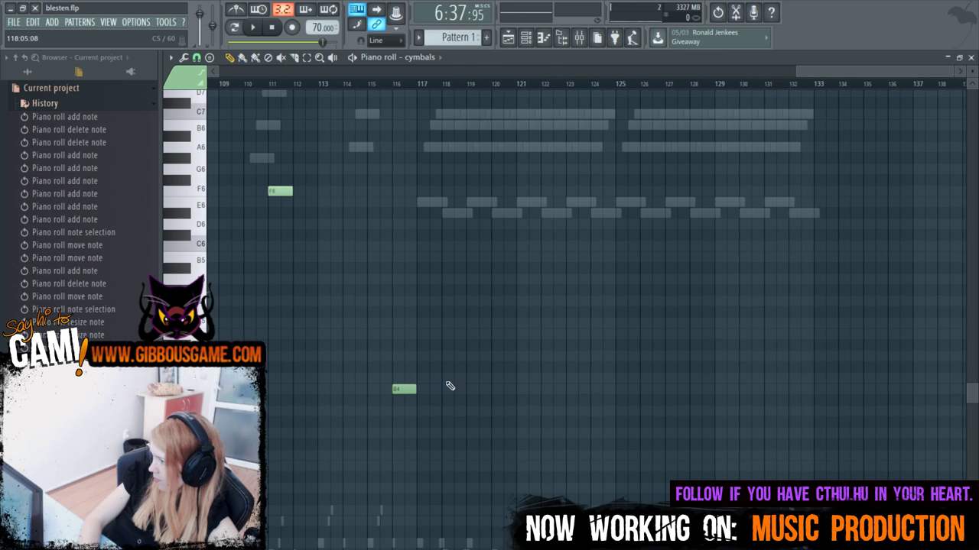
pyautogui.click(593, 390)
pyautogui.moveTo(600, 391); pyautogui.dragTo(529, 392)
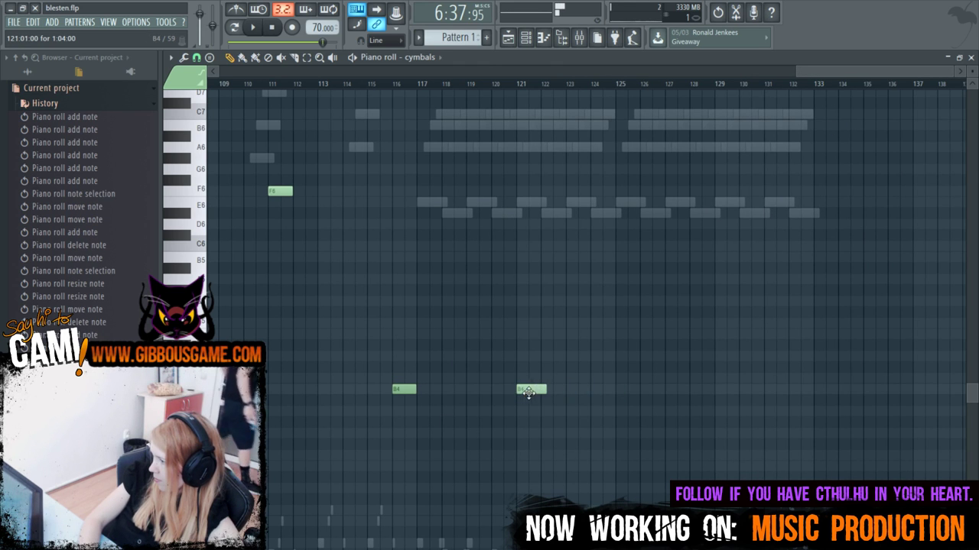
# Add cymbal notes C6 at bars 118 and 127 and B4 at bar 131, and play back from bar 117.
pyautogui.moveTo(823, 71); pyautogui.dragTo(854, 165)
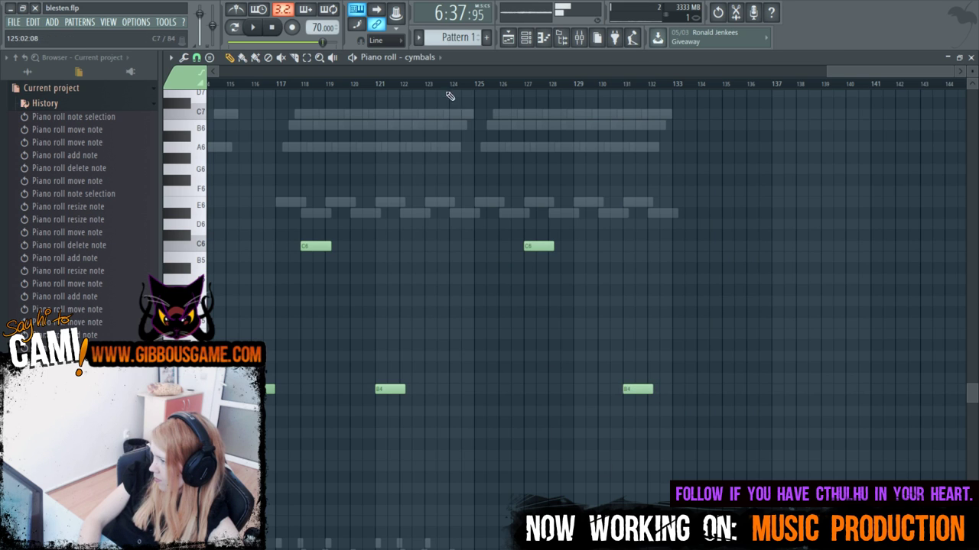
pyautogui.press('space')
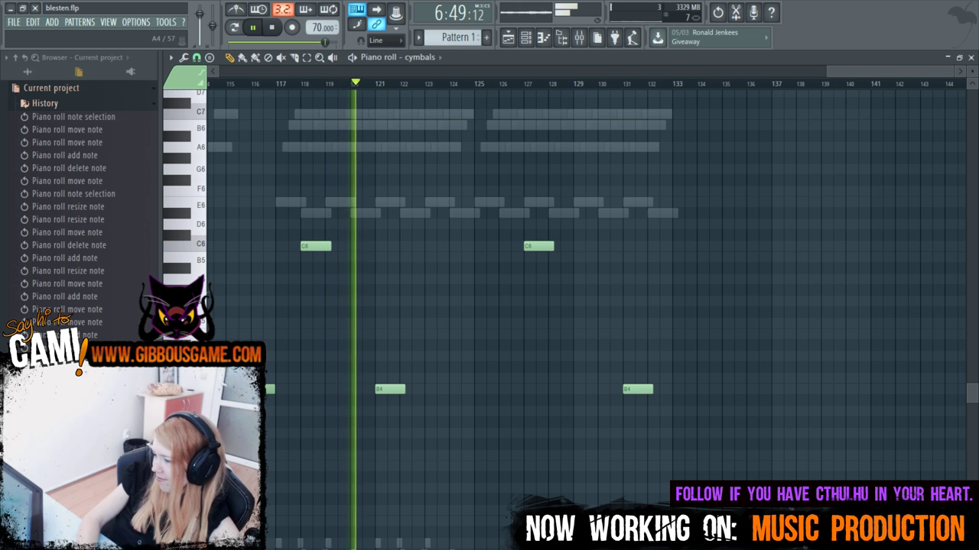
pyautogui.scroll(-3, 581, 230)
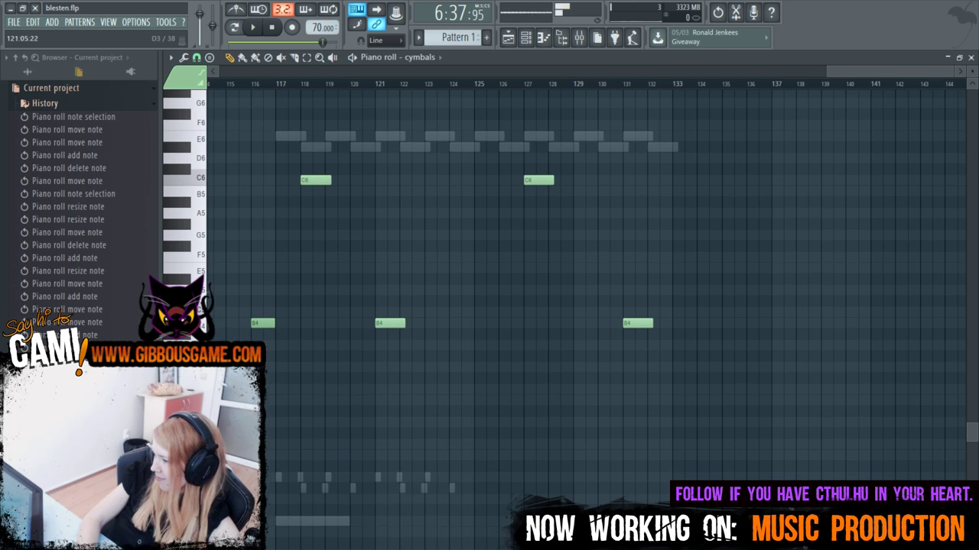
# Open the bass pizz channel's piano roll and add a four-step E3 note in the middle of bar 120, checking its placement by playback.
pyautogui.press('F6')
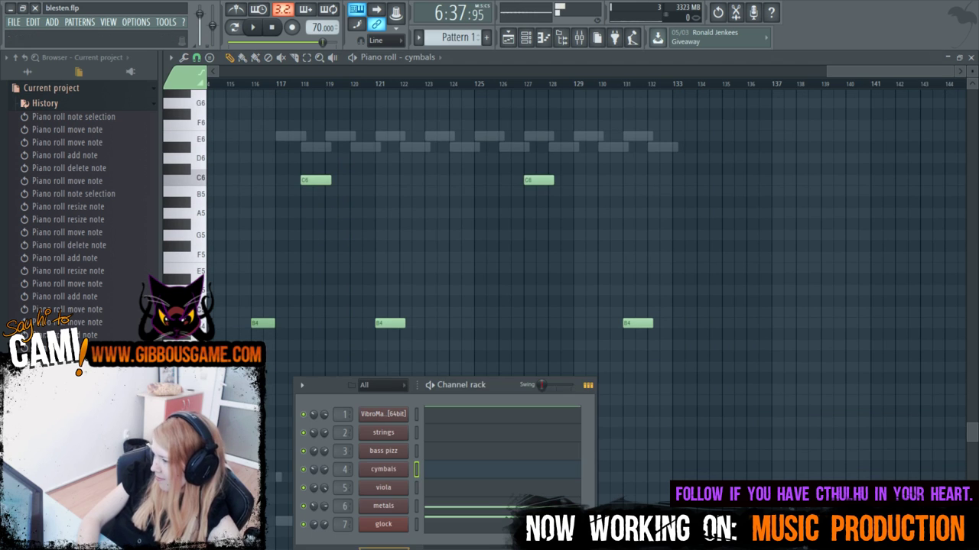
pyautogui.click(464, 453)
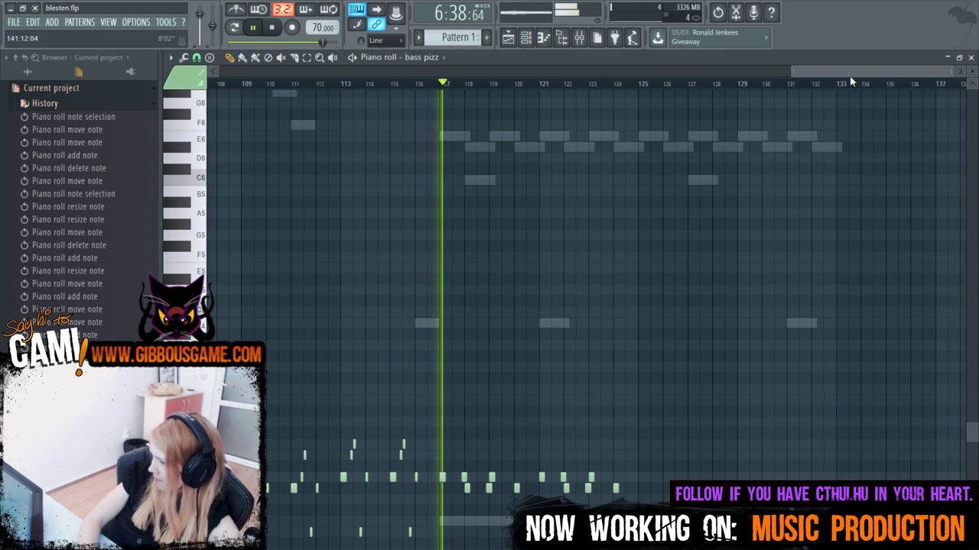
pyautogui.moveTo(828, 71); pyautogui.dragTo(849, 80)
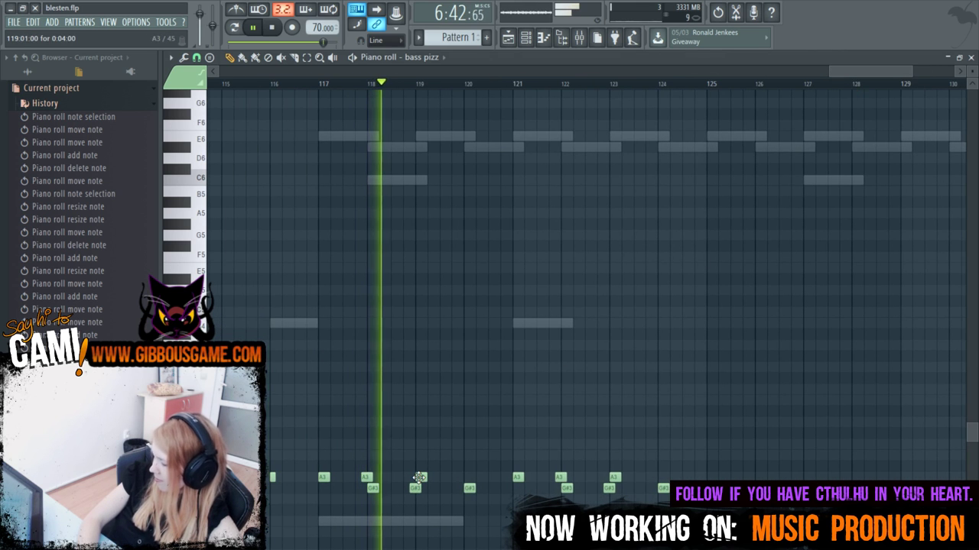
pyautogui.click(484, 534)
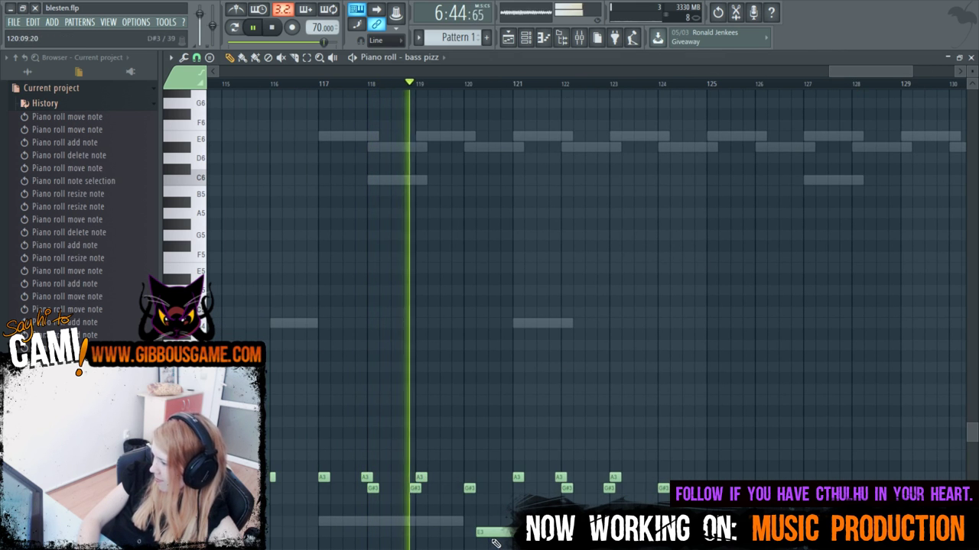
pyautogui.moveTo(514, 533); pyautogui.dragTo(489, 535)
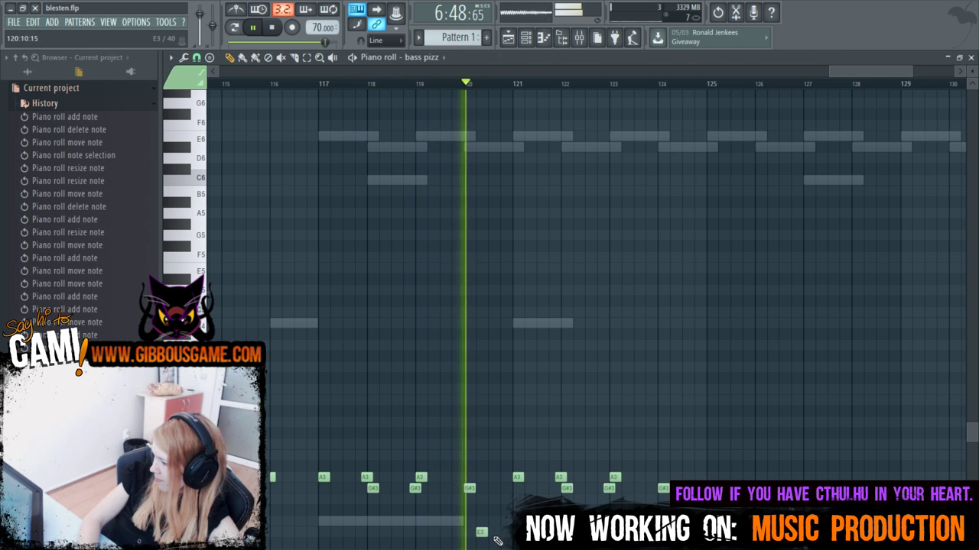
pyautogui.rightClick(482, 533)
pyautogui.press('space')
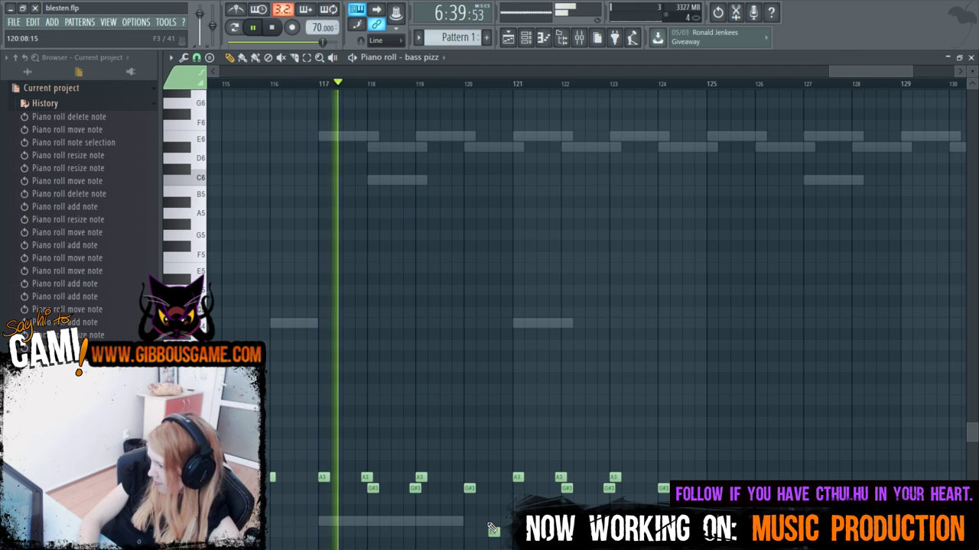
pyautogui.click(494, 532)
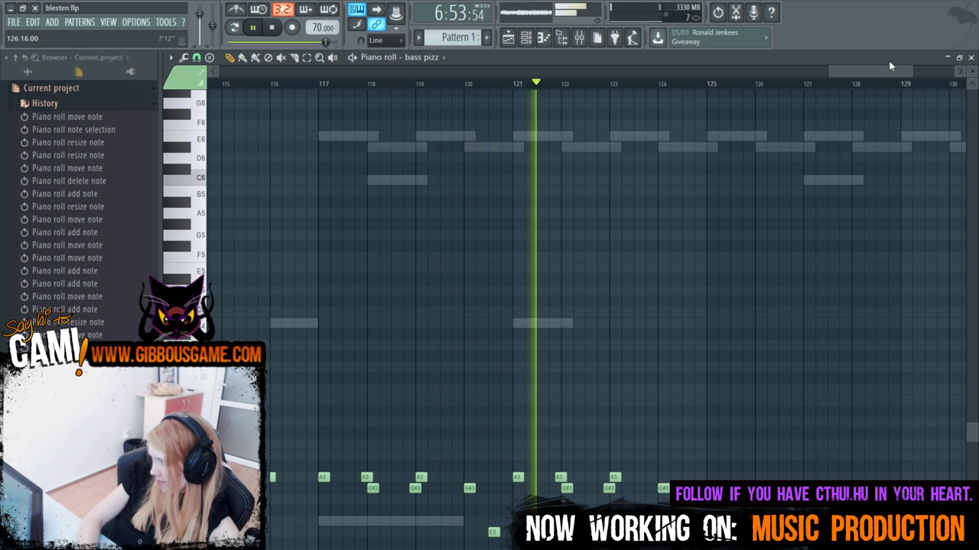
# Add a matching four-step E3 note to the bass pizz in the middle of bar 124.
pyautogui.moveTo(888, 69); pyautogui.dragTo(905, 90)
pyautogui.press('F6')
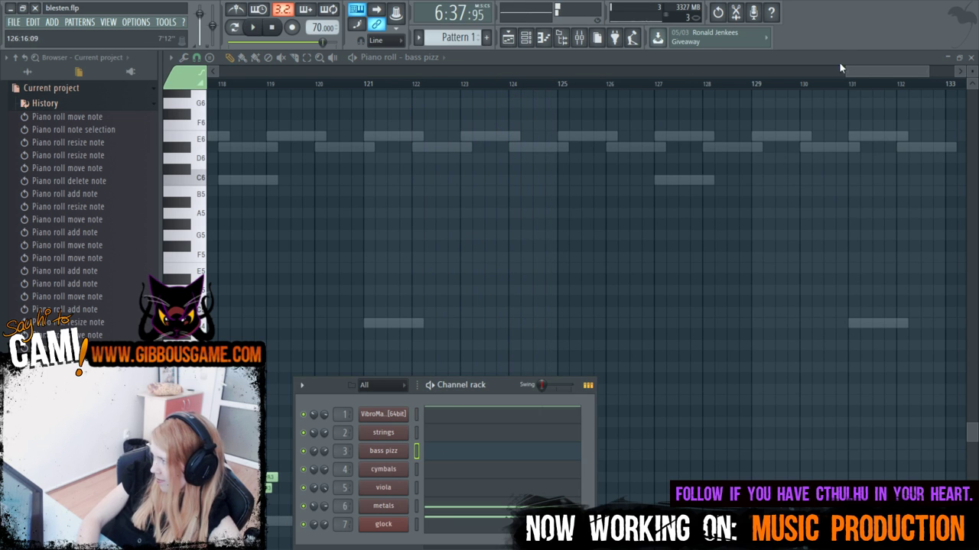
pyautogui.press('F6')
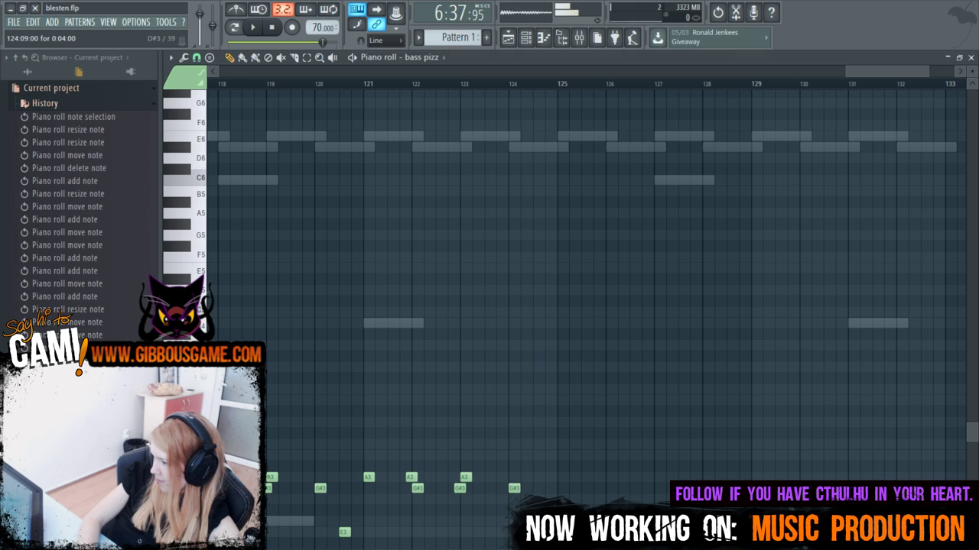
pyautogui.press('F6')
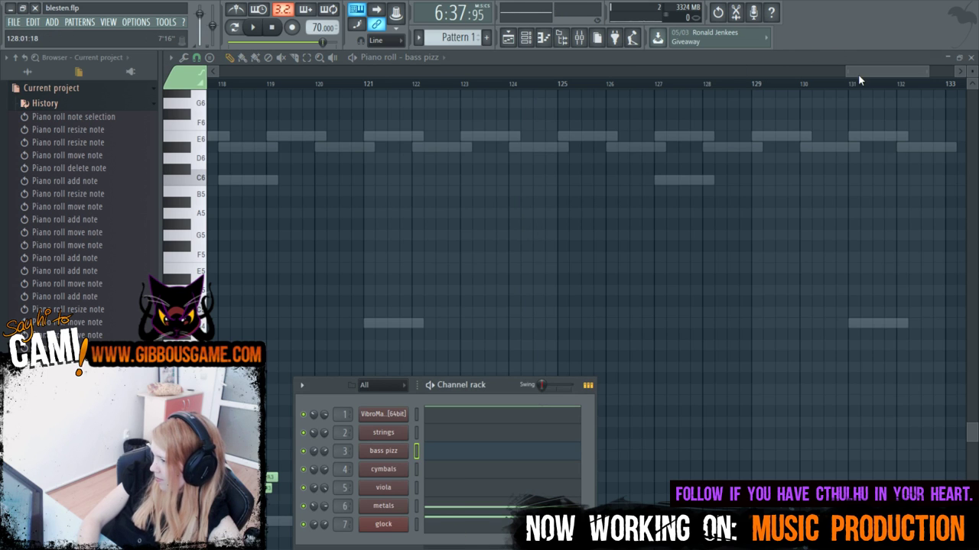
pyautogui.press('F6')
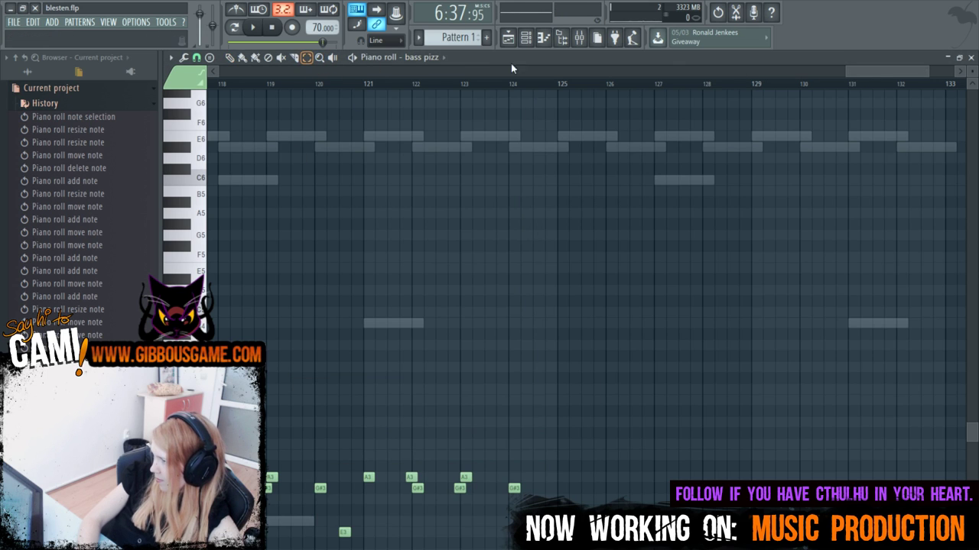
# Copy the bass pizz phrase of bars 117 to 124 into the glock channel, starting at bar 125.
pyautogui.moveTo(866, 72); pyautogui.dragTo(841, 72)
pyautogui.moveTo(847, 544); pyautogui.dragTo(400, 411)
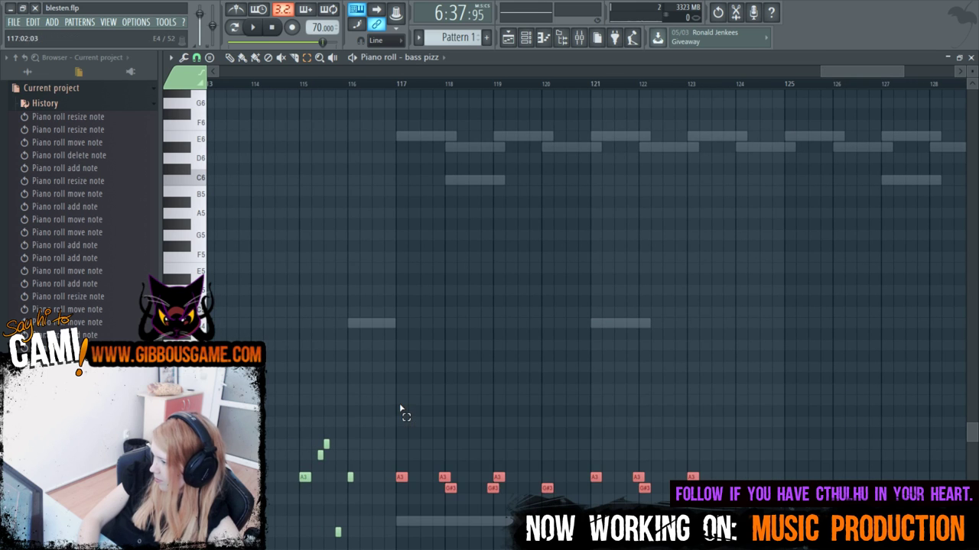
pyautogui.press('F6')
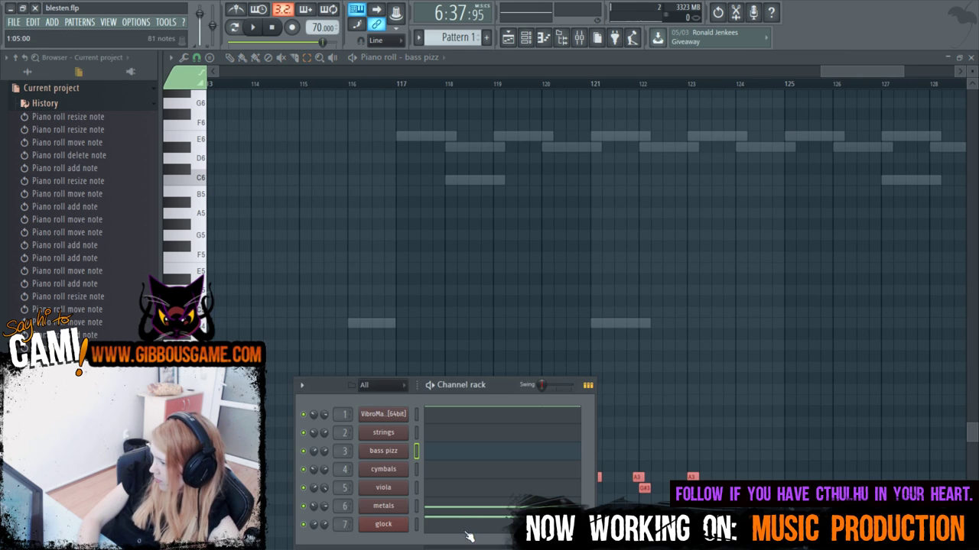
pyautogui.click(466, 532)
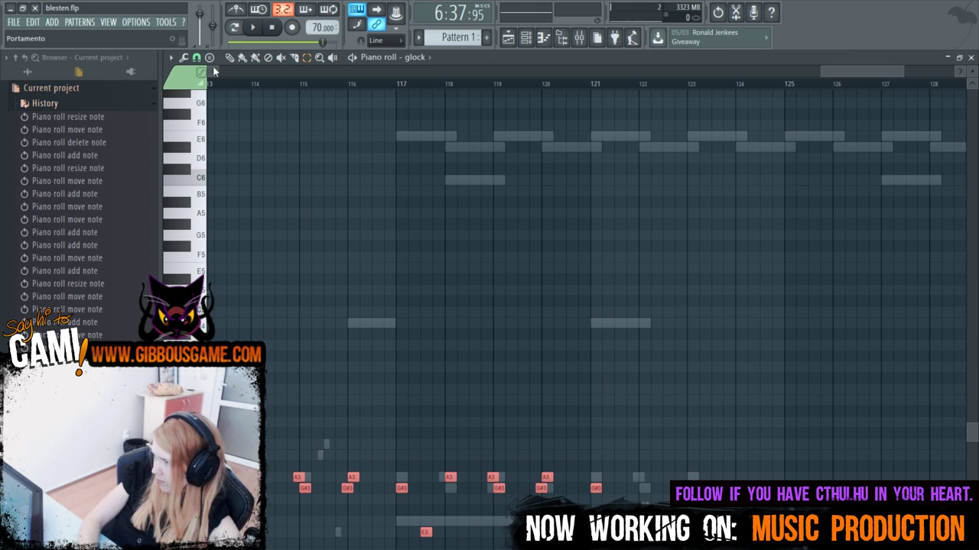
pyautogui.moveTo(262, 471); pyautogui.dragTo(796, 448)
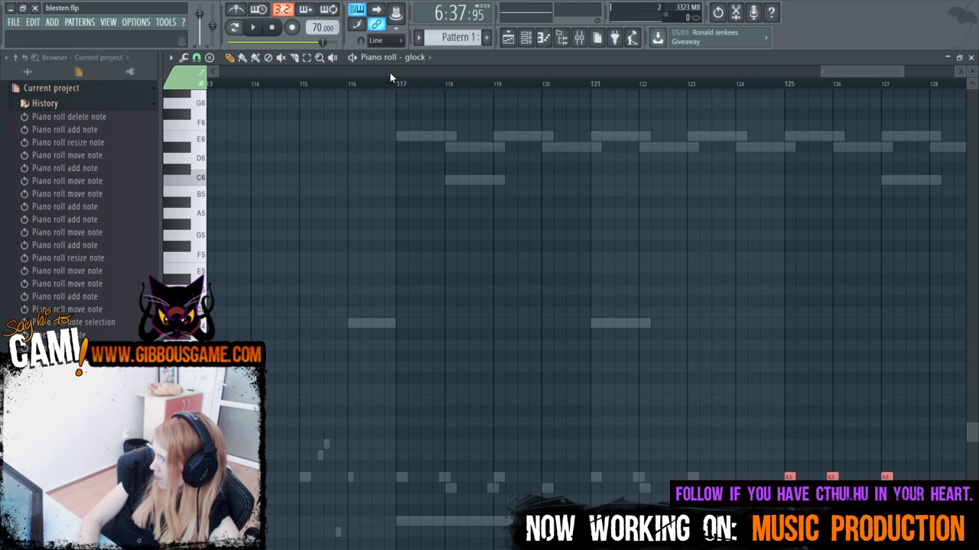
pyautogui.moveTo(828, 77); pyautogui.dragTo(873, 97)
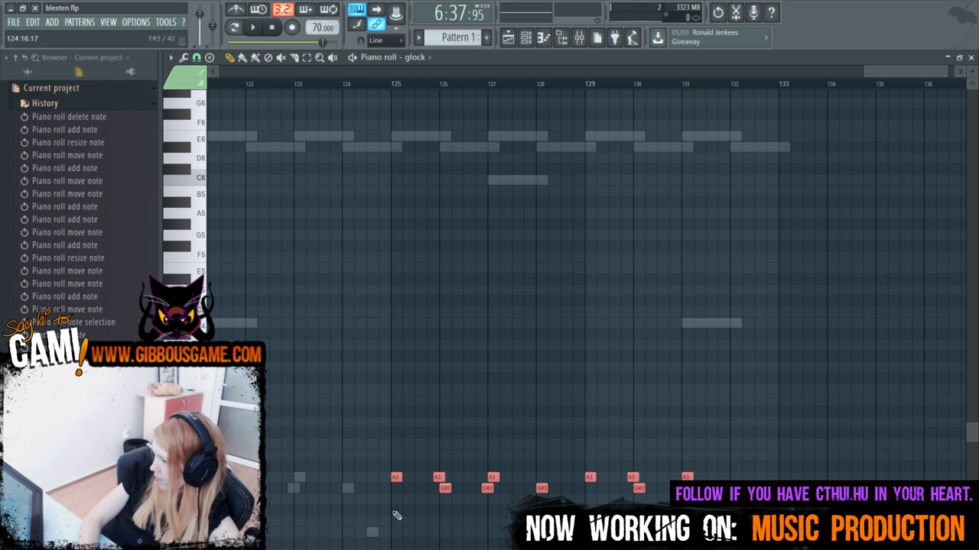
# Raise the pasted glock phrase three octaves to A6, G#6 and E6, and play it back from bar 125.
pyautogui.moveTo(397, 480); pyautogui.dragTo(389, 431)
pyautogui.moveTo(385, 503); pyautogui.dragTo(386, 544)
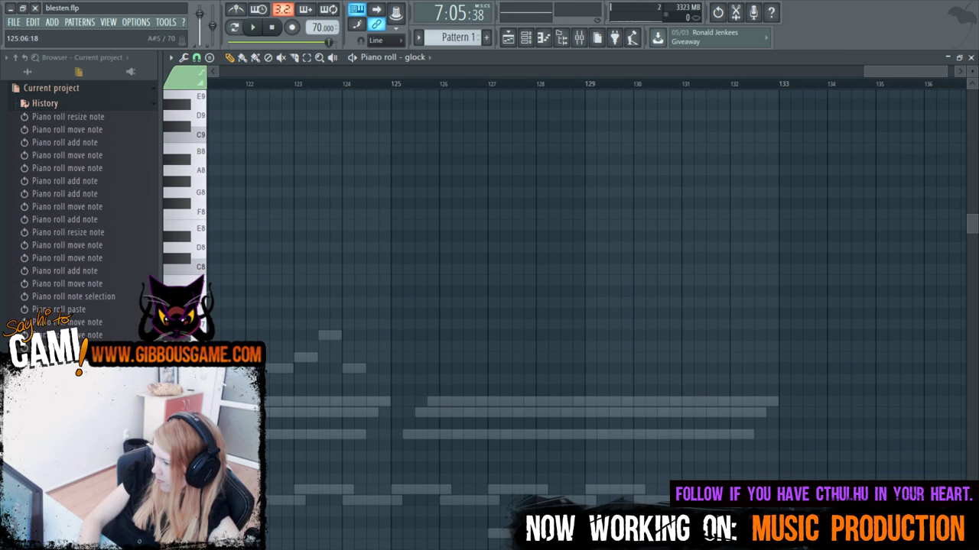
pyautogui.press('space')
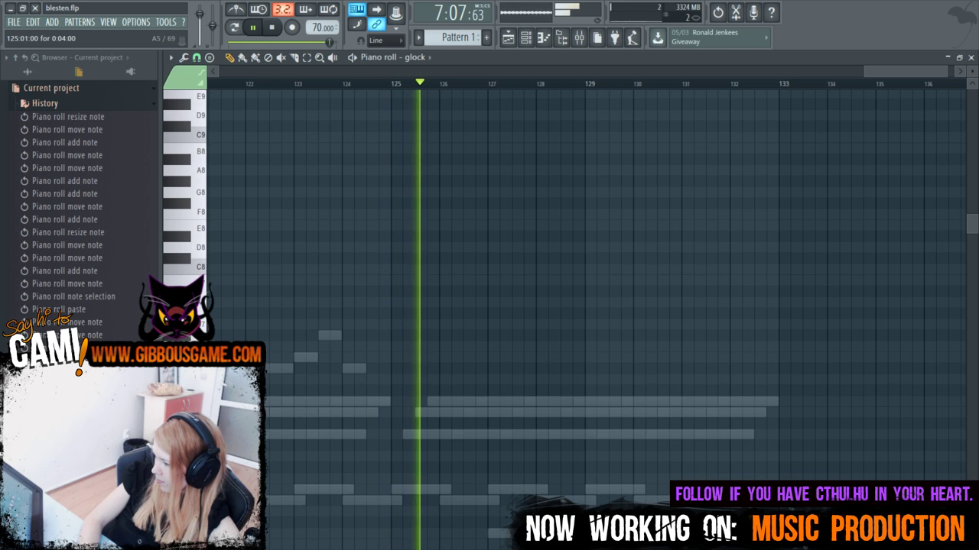
pyautogui.scroll(-3, 527, 321)
pyautogui.scroll(-2, 409, 527)
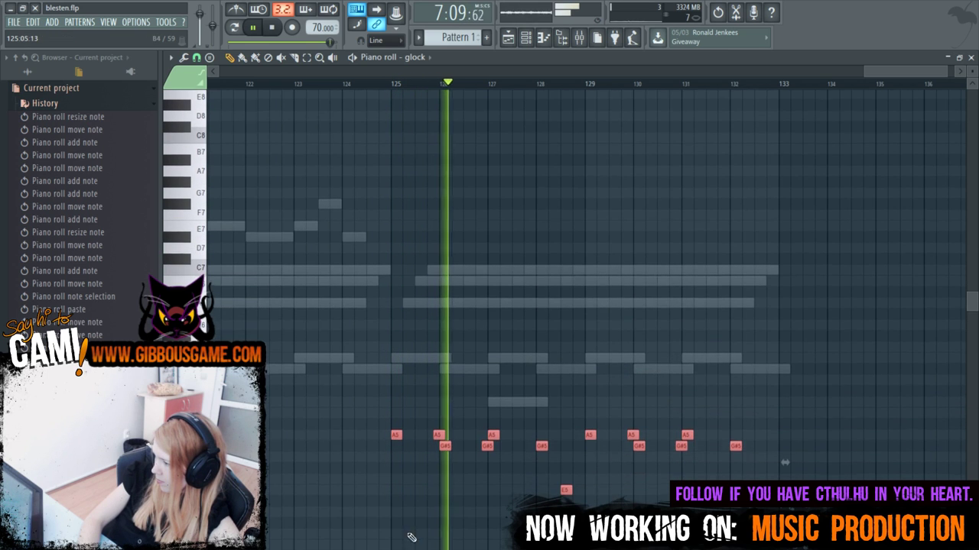
pyautogui.press('space')
pyautogui.moveTo(395, 437); pyautogui.dragTo(402, 281)
pyautogui.hotkey('shift', 'Up')
pyautogui.press('space')
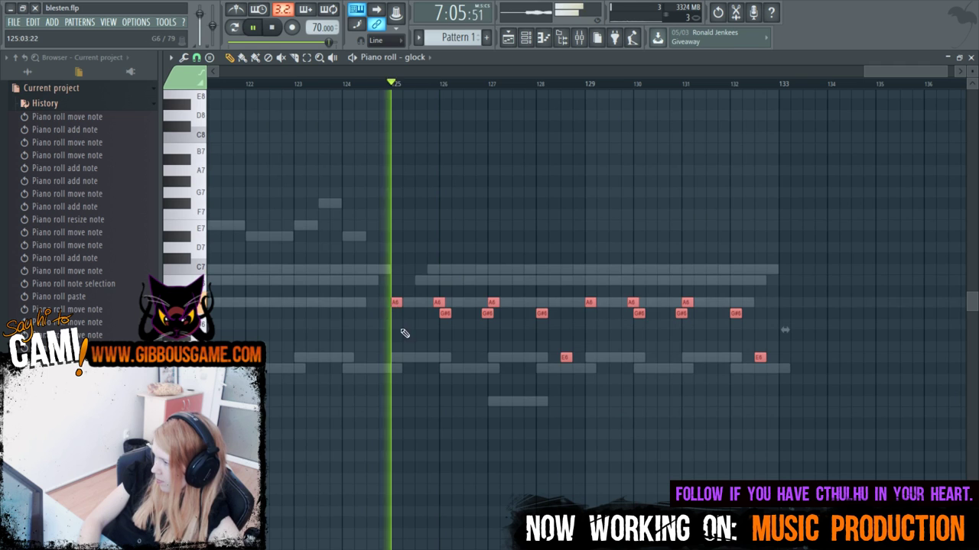
# Listen to the section from bar 125, open the strings channel's piano roll and stop the playback.
pyautogui.moveTo(862, 71); pyautogui.dragTo(773, 105)
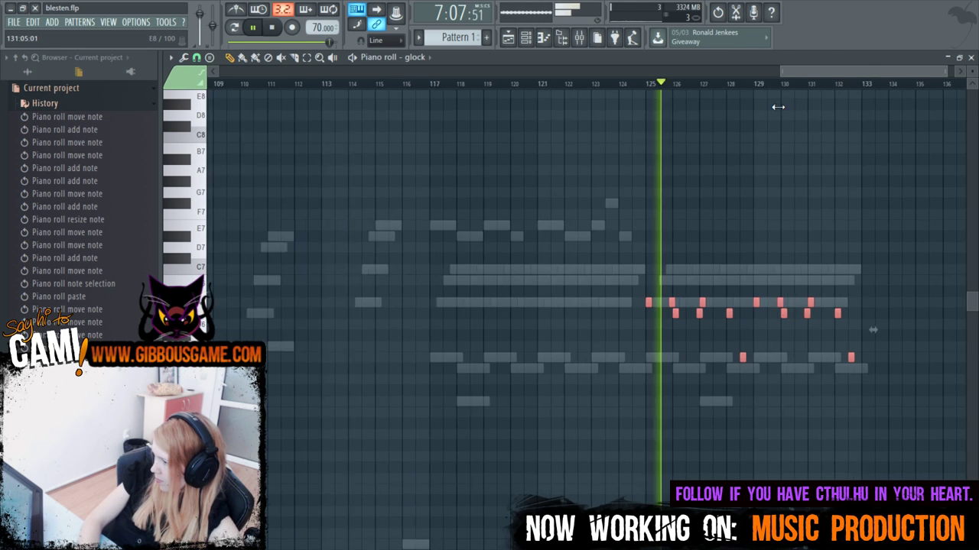
pyautogui.scroll(-5, 675, 175)
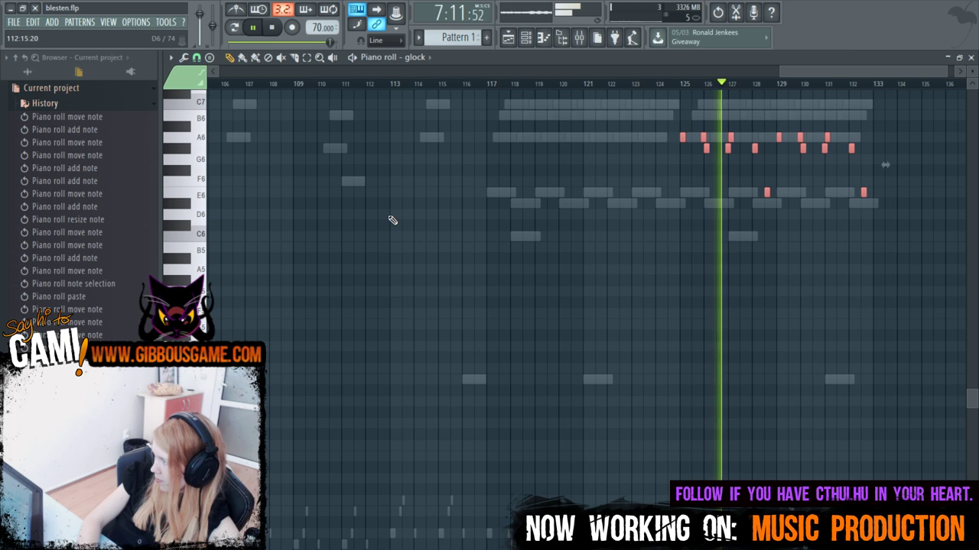
pyautogui.moveTo(779, 72); pyautogui.dragTo(668, 117)
pyautogui.scroll(6, 487, 457)
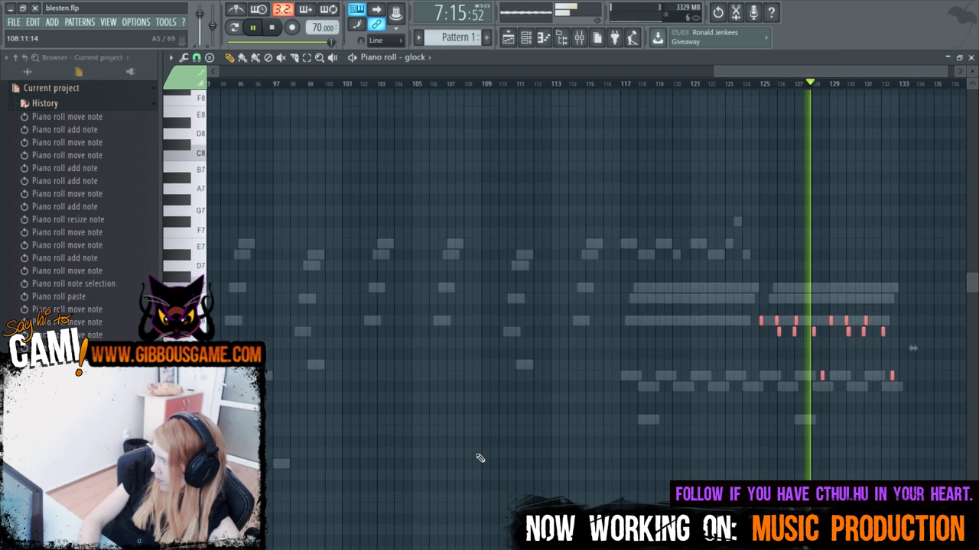
pyautogui.press('F6')
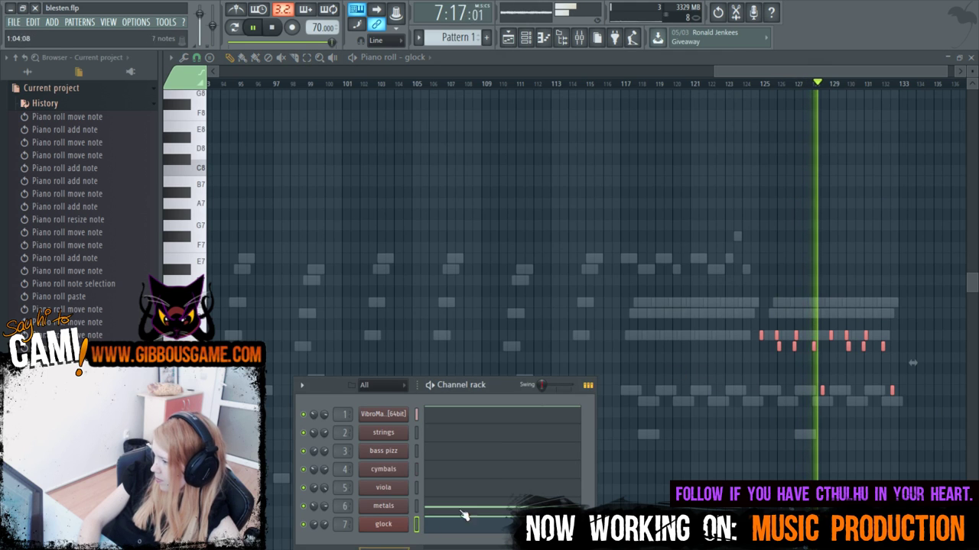
pyautogui.click(483, 434)
pyautogui.scroll(-4, 753, 310)
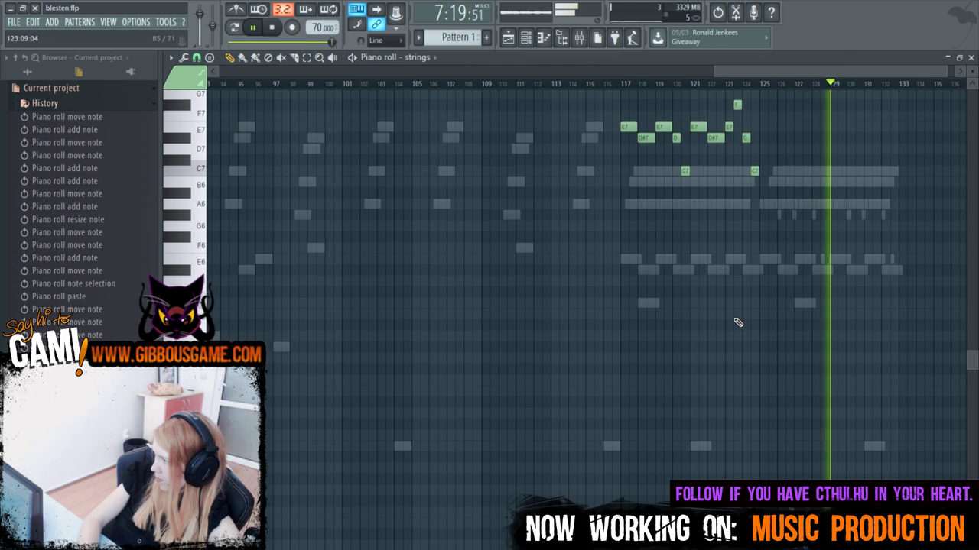
pyautogui.scroll(4, 737, 322)
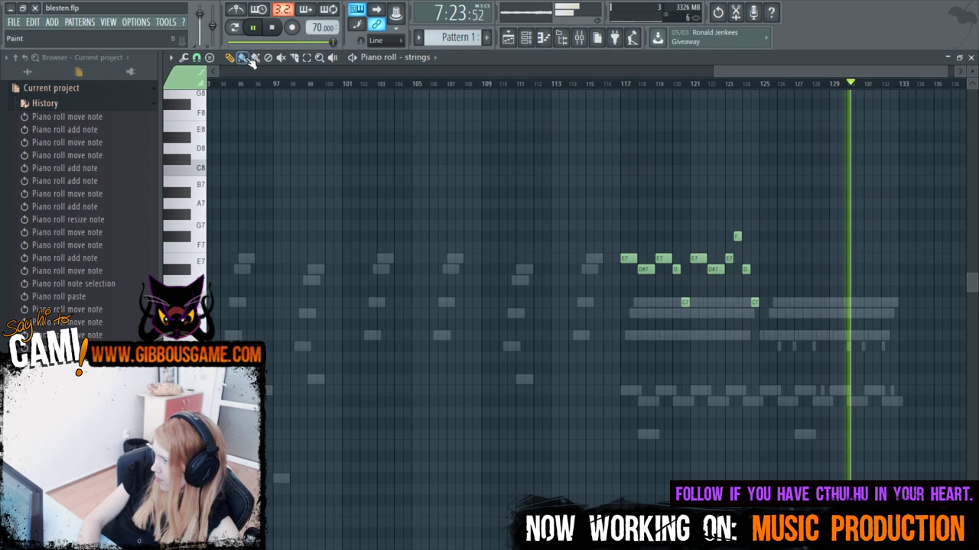
pyautogui.click(307, 58)
pyautogui.press('p')
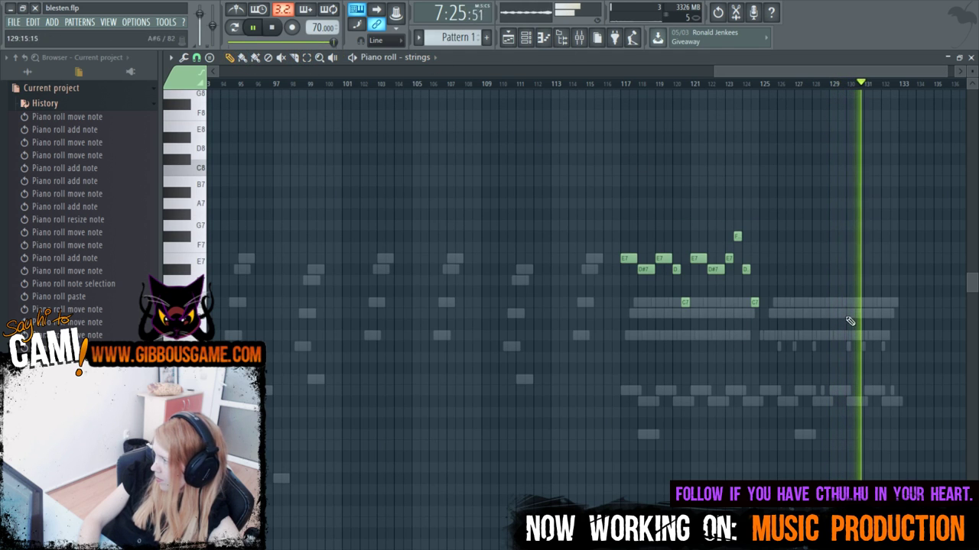
pyautogui.press('space')
pyautogui.scroll(-3, 738, 322)
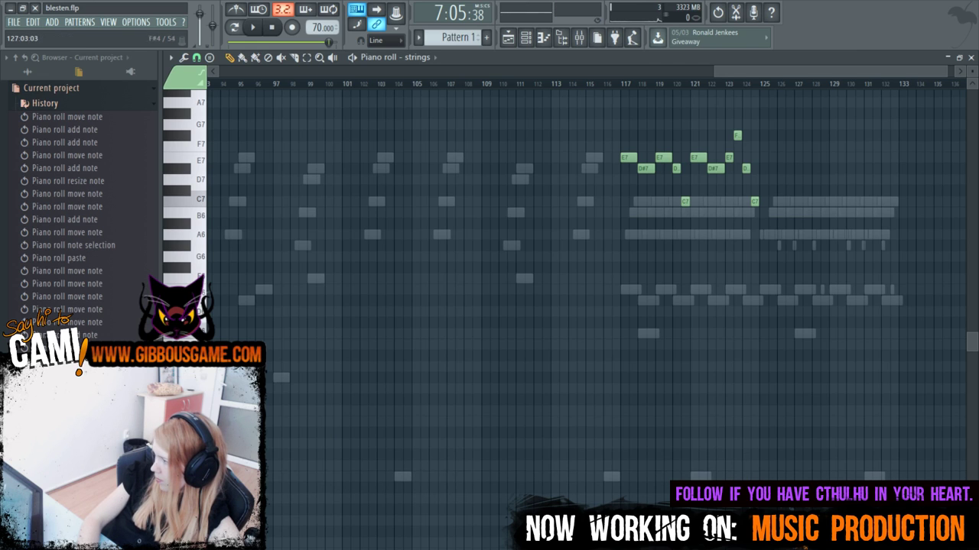
pyautogui.moveTo(500, 97); pyautogui.dragTo(848, 211)
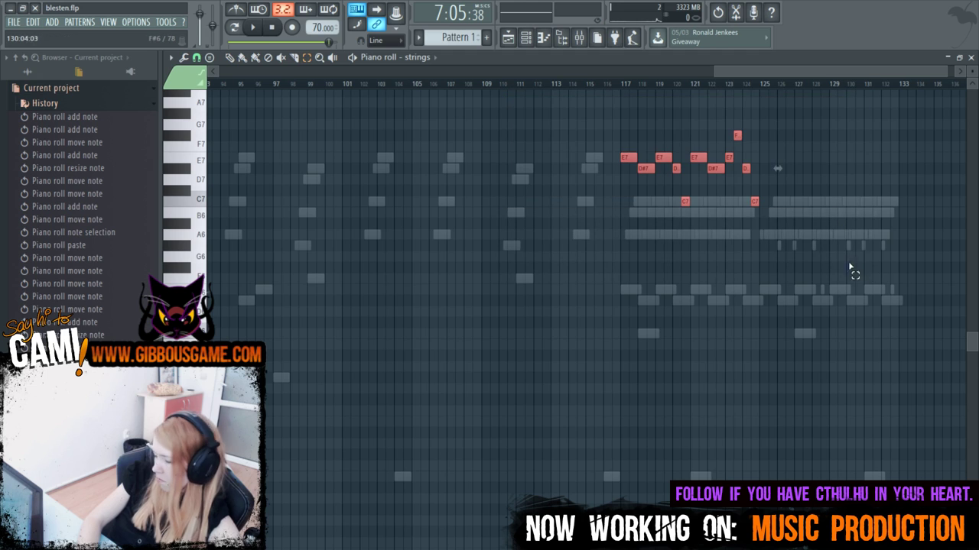
pyautogui.hotkey('ctrl', 'd')
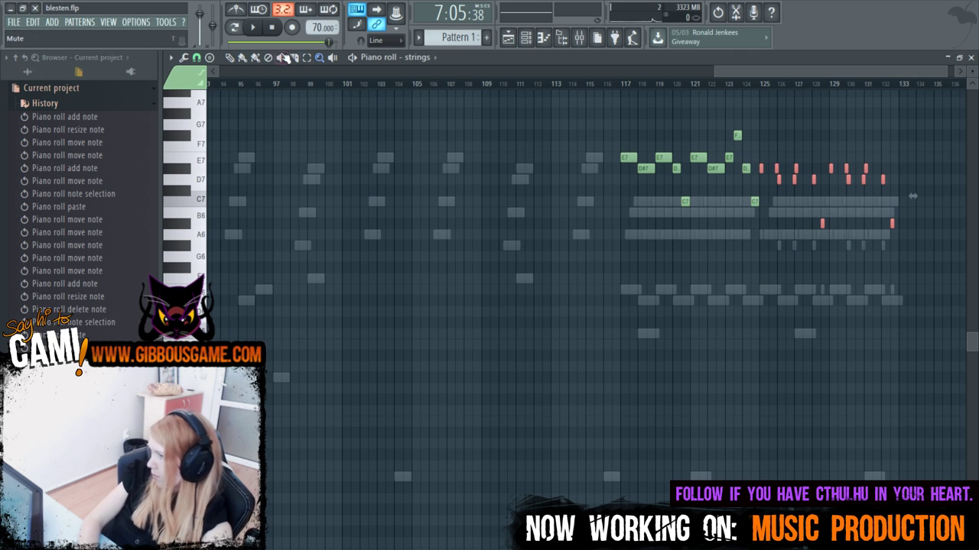
pyautogui.press('Delete')
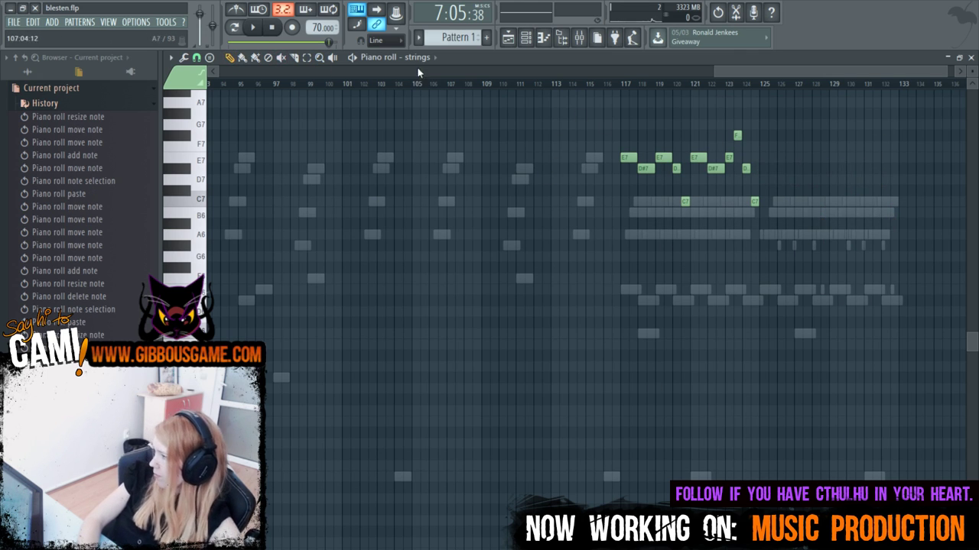
# Copy the strings phrase of bars 117 to 124 to bar 125 and lower it three octaves, starting on E4.
pyautogui.moveTo(641, 149); pyautogui.dragTo(845, 271)
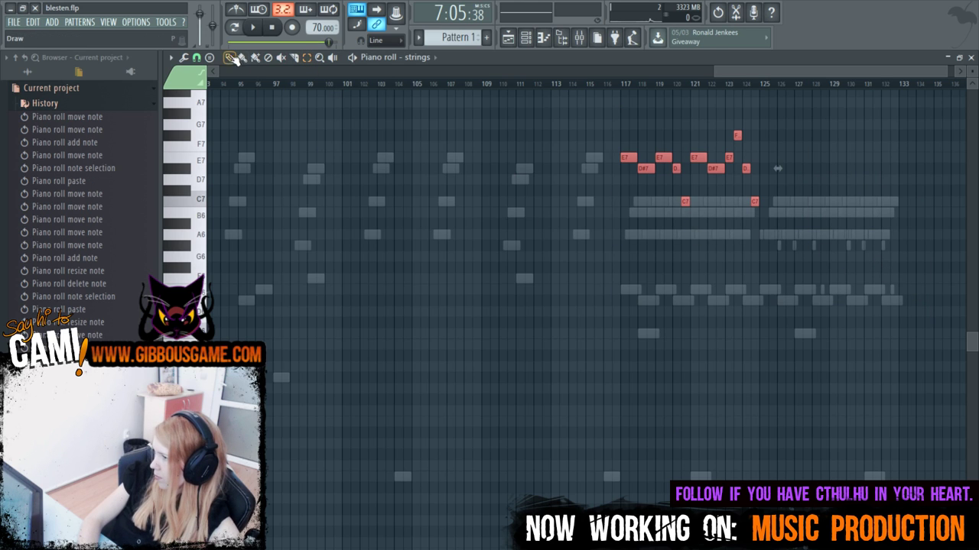
pyautogui.hotkey('ctrl', 'v')
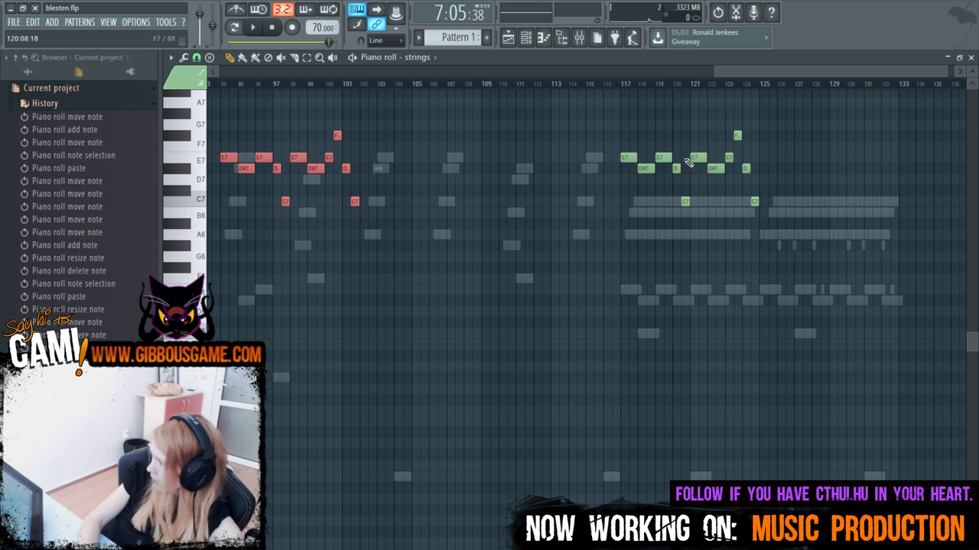
pyautogui.moveTo(245, 170); pyautogui.dragTo(805, 452)
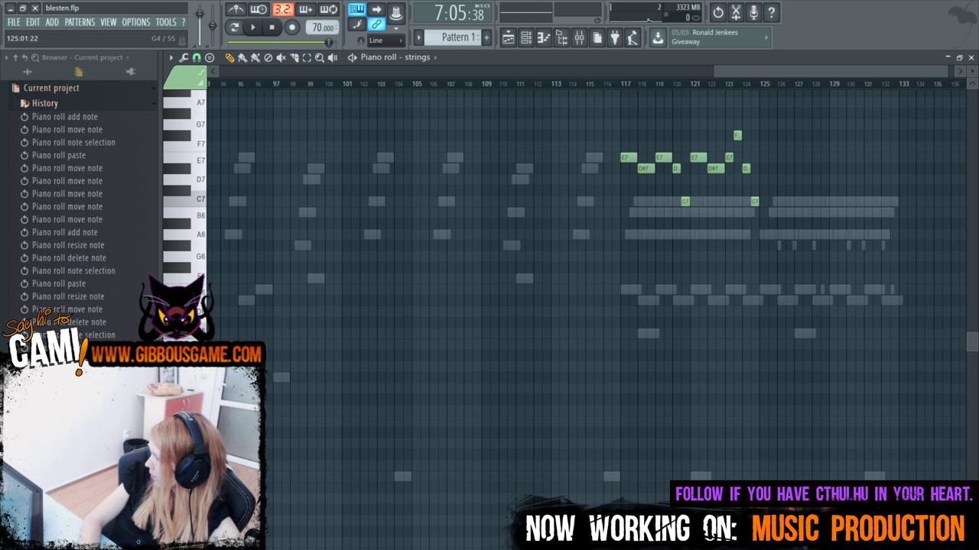
pyautogui.click(772, 521)
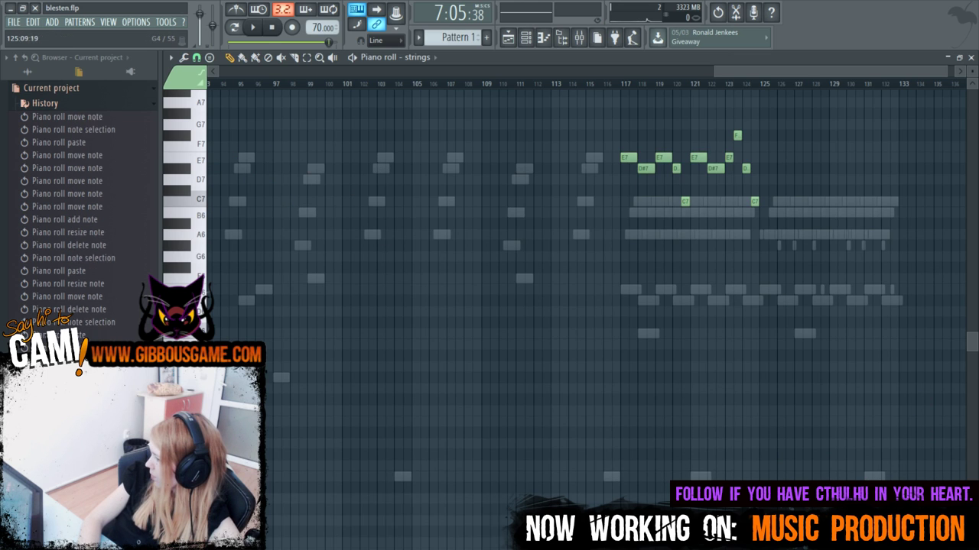
pyautogui.click(769, 520)
pyautogui.click(760, 520)
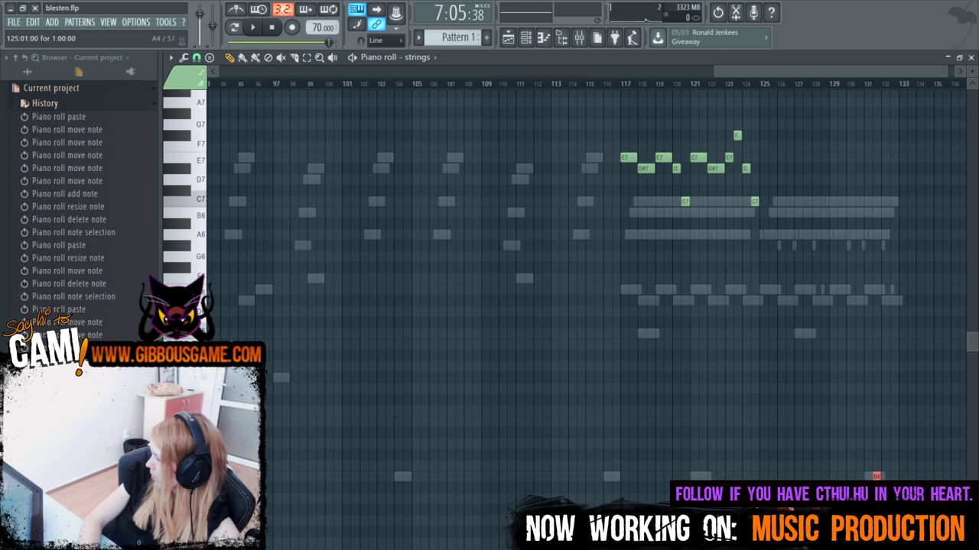
pyautogui.moveTo(767, 445); pyautogui.dragTo(739, 477)
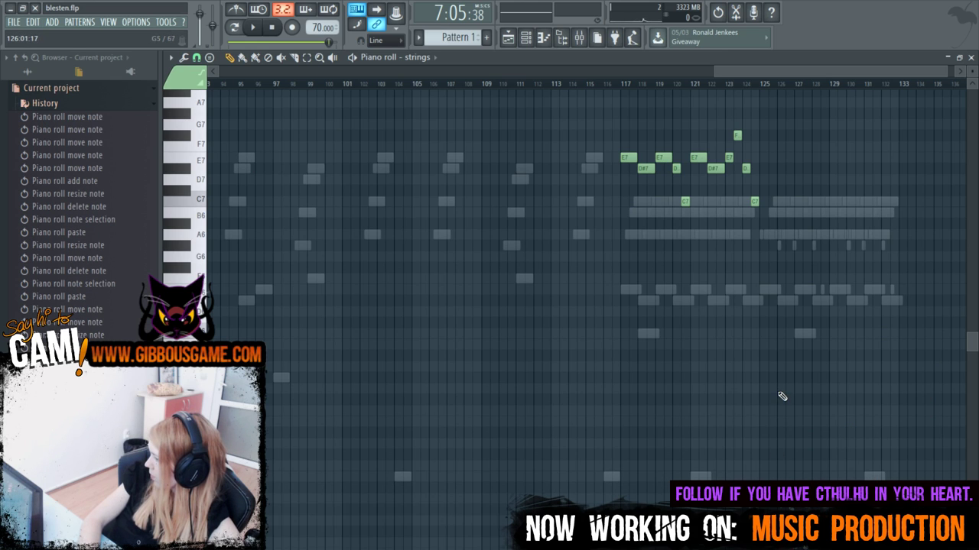
pyautogui.click(765, 531)
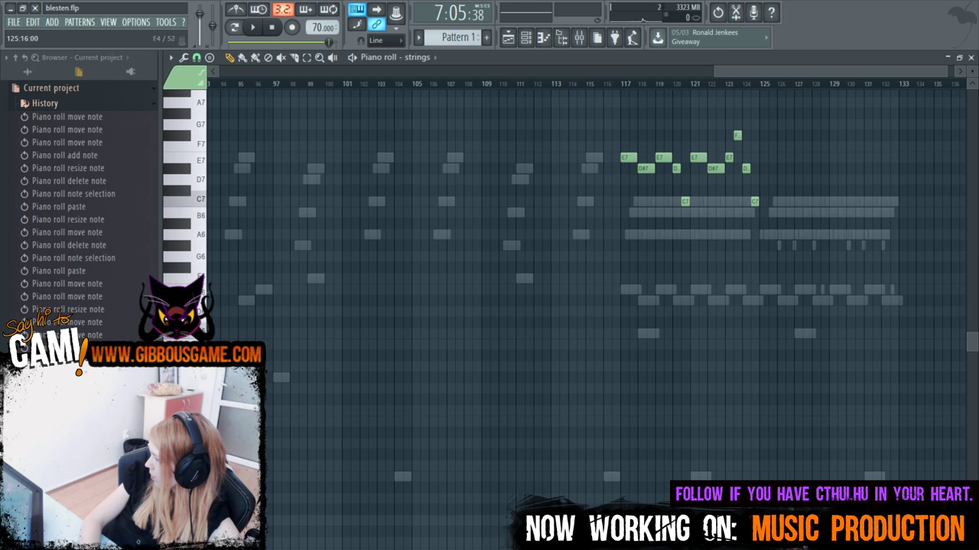
# Listen to the lowered strings phrase from bar 125 and stop the playback.
pyautogui.press('space')
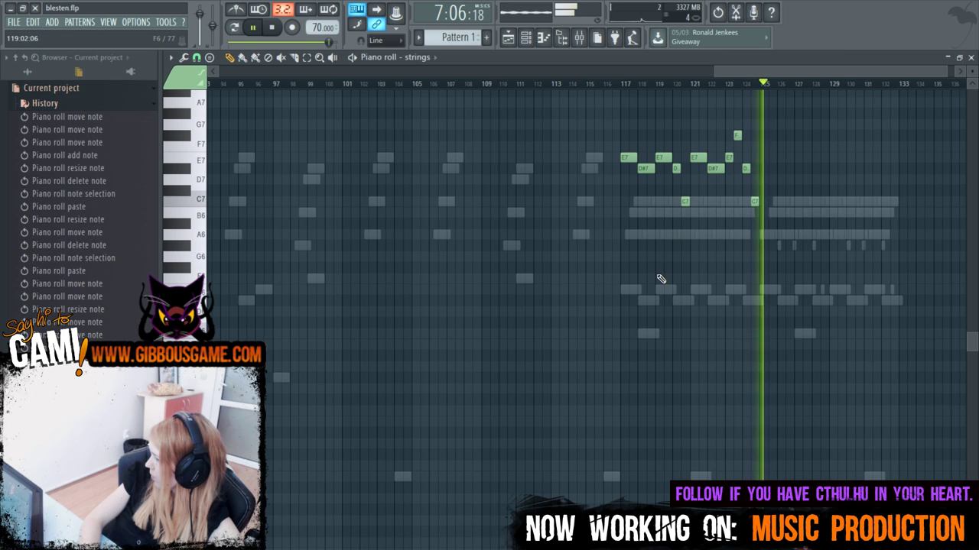
pyautogui.scroll(-1, 673, 342)
pyautogui.scroll(-4, 917, 399)
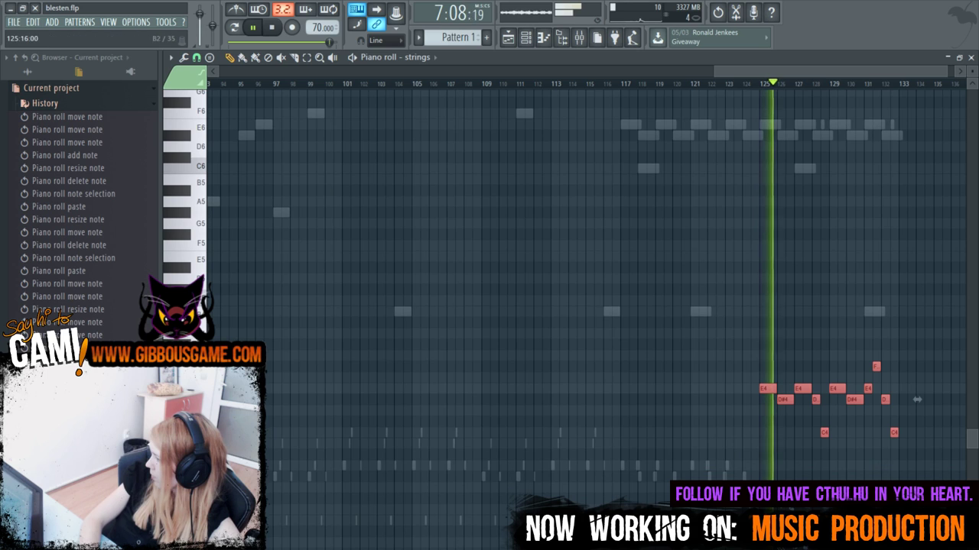
pyautogui.scroll(6, 917, 399)
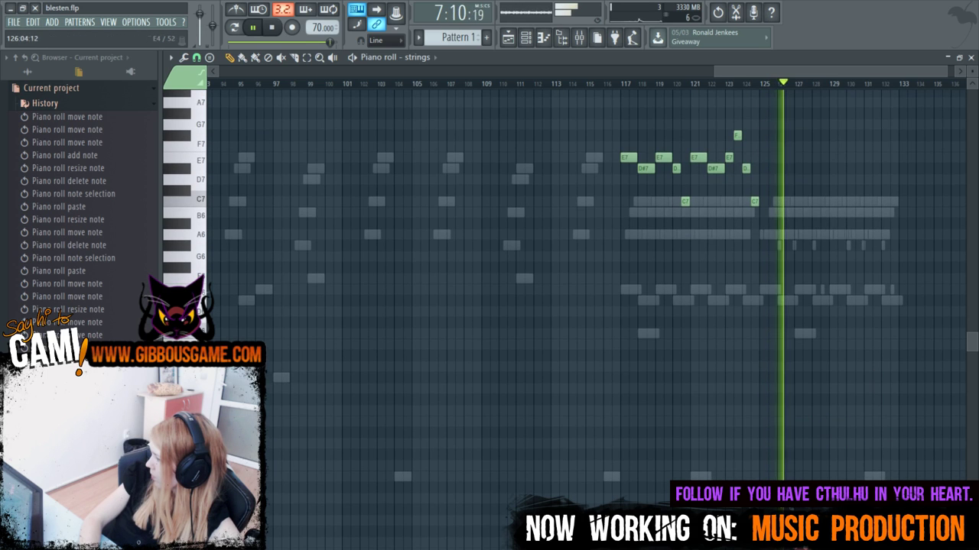
pyautogui.press('space')
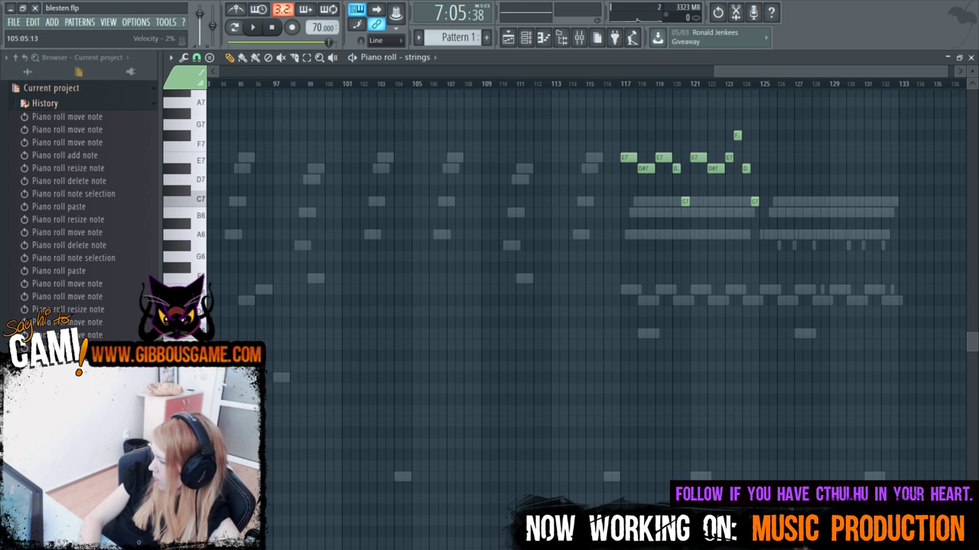
# Raise the copied strings phrase one octave to start on E5 at bar 125, and play the section back from bar 117.
pyautogui.hotkey('ctrl', 'v')
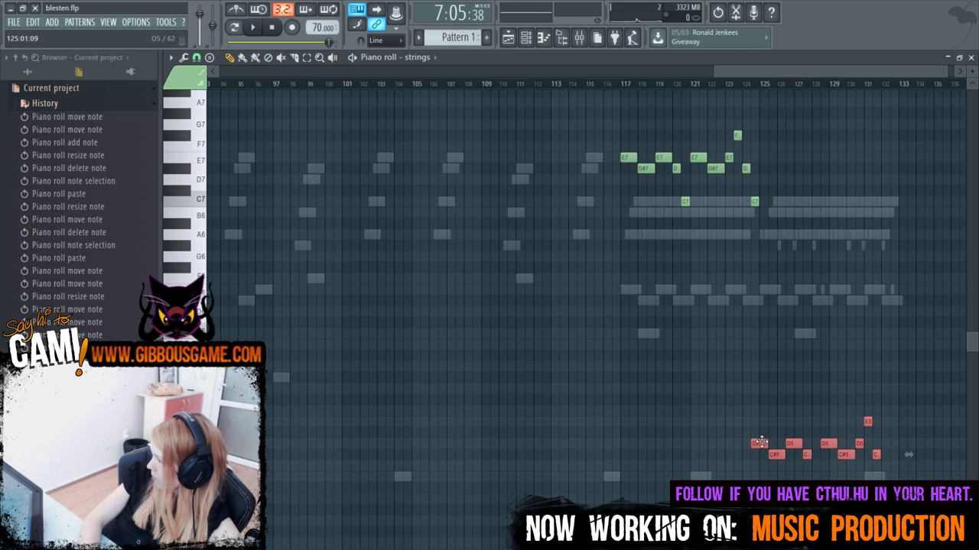
pyautogui.hotkey('shift', 'Up')
pyautogui.hotkey('shift', 'Up')
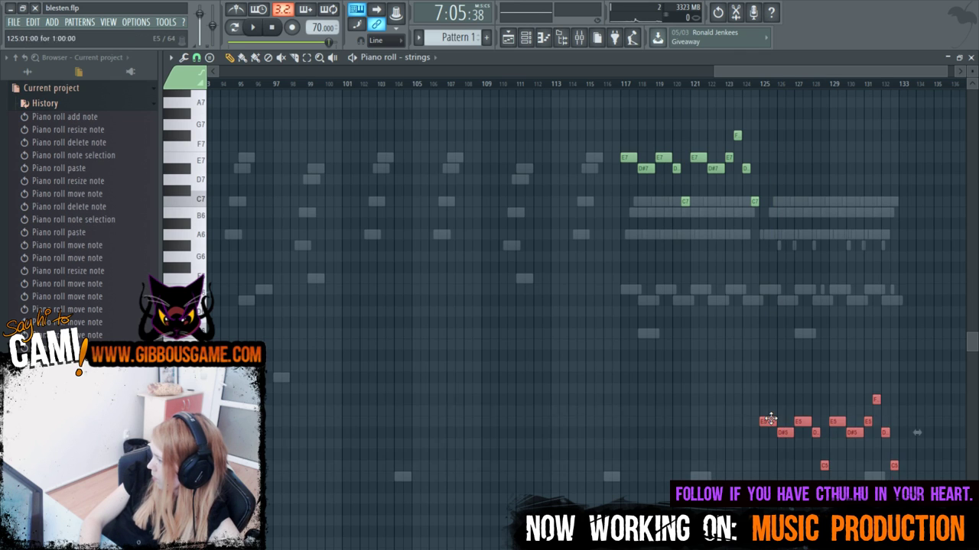
pyautogui.press('space')
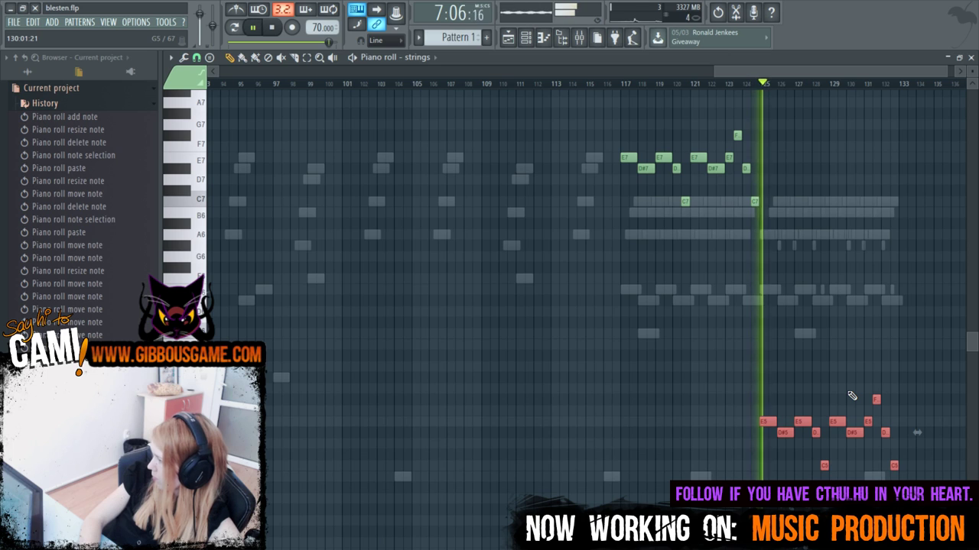
pyautogui.click(624, 83)
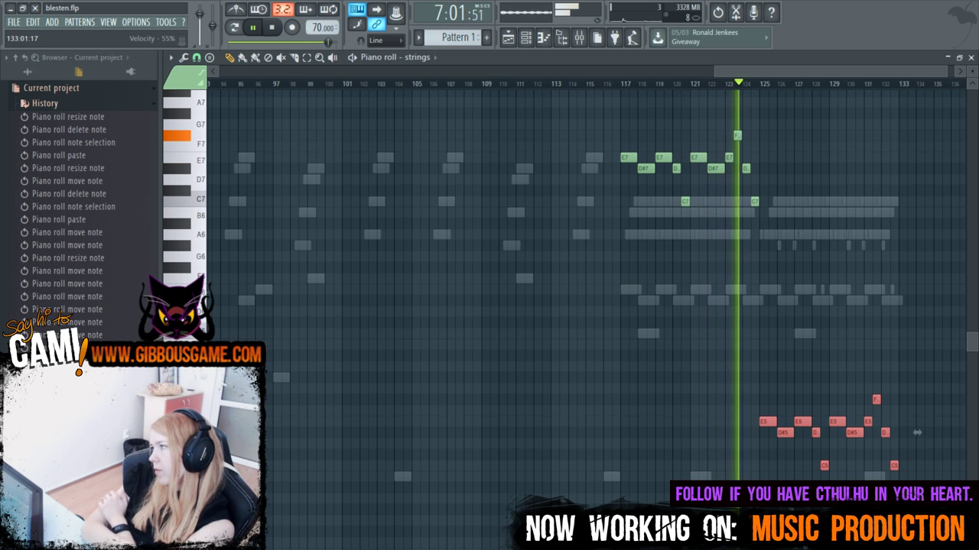
# Delete the final C note from both strings phrases and extend their last D# notes through the ends of bars 124 and 132.
pyautogui.rightClick(893, 464)
pyautogui.moveTo(752, 199); pyautogui.dragTo(746, 169)
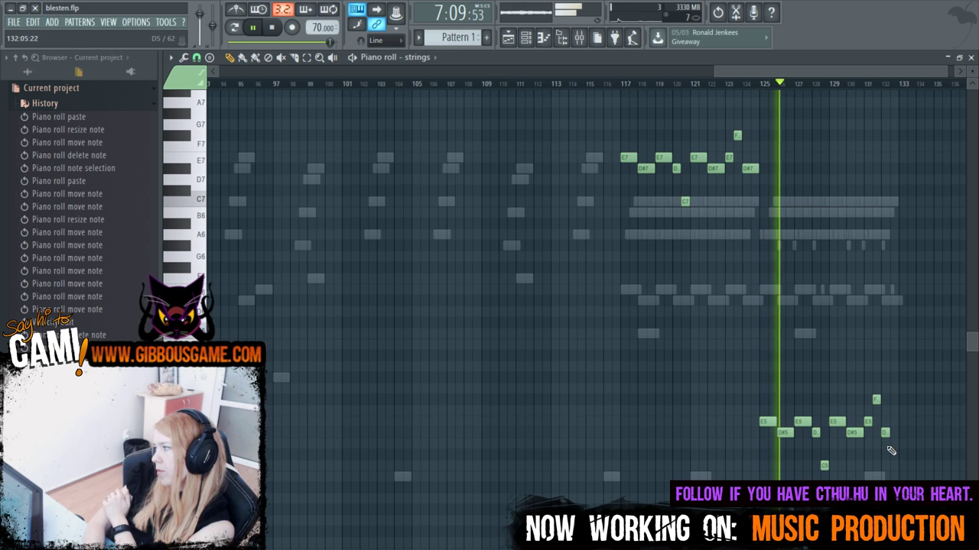
pyautogui.moveTo(887, 434); pyautogui.dragTo(893, 435)
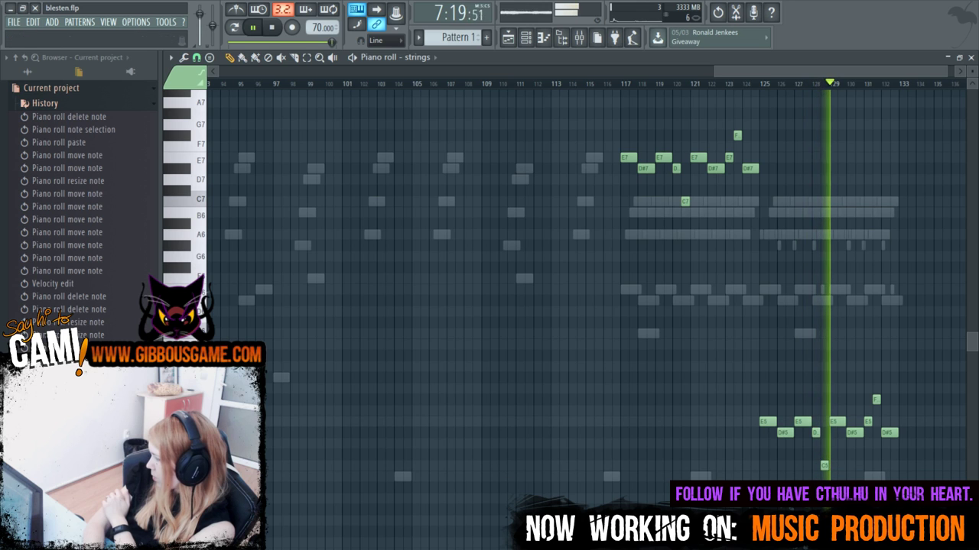
# Try the second strings phrase an octave lower on E4, play it from bar 125, and return it to E5.
pyautogui.moveTo(734, 376); pyautogui.dragTo(917, 432)
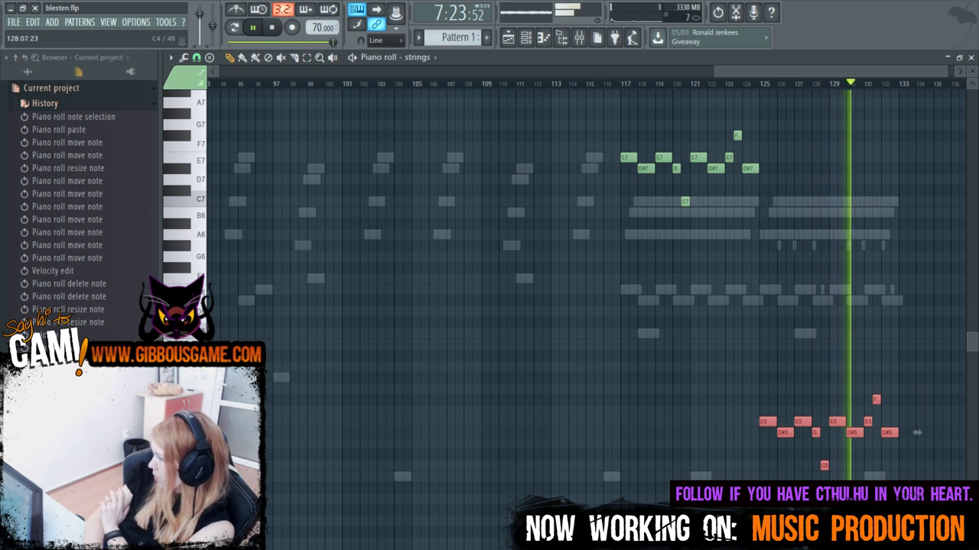
pyautogui.press('Delete')
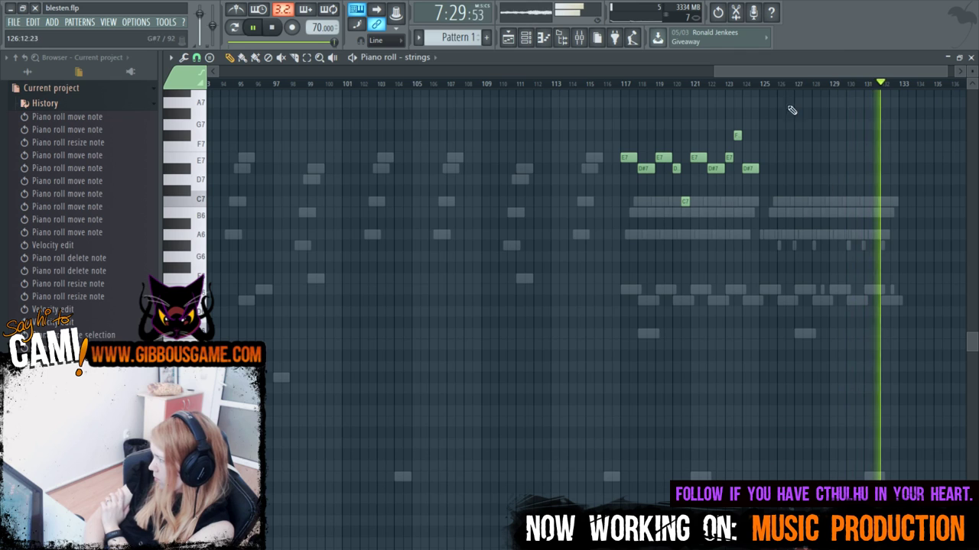
pyautogui.click(761, 85)
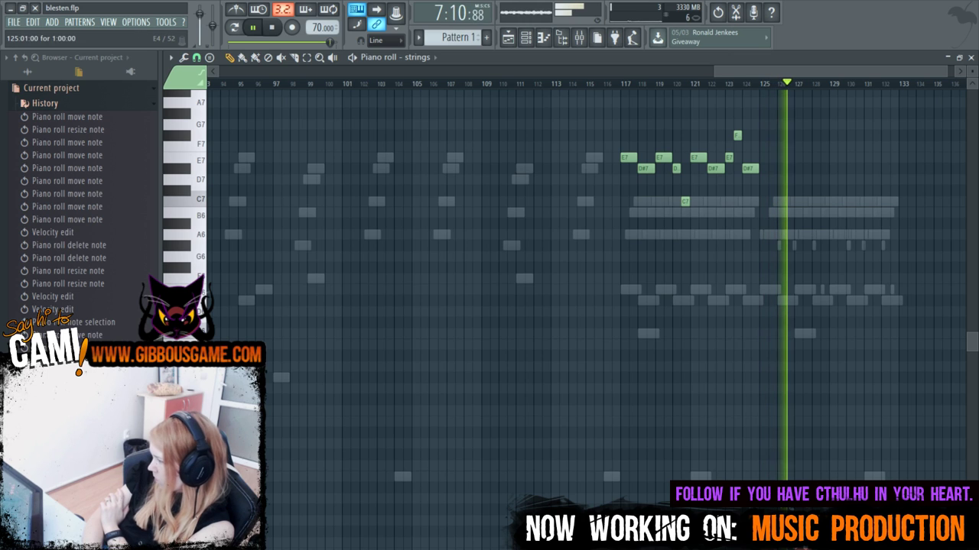
pyautogui.hotkey('ctrl', 'v')
pyautogui.moveTo(770, 447); pyautogui.dragTo(770, 414)
pyautogui.click(767, 80)
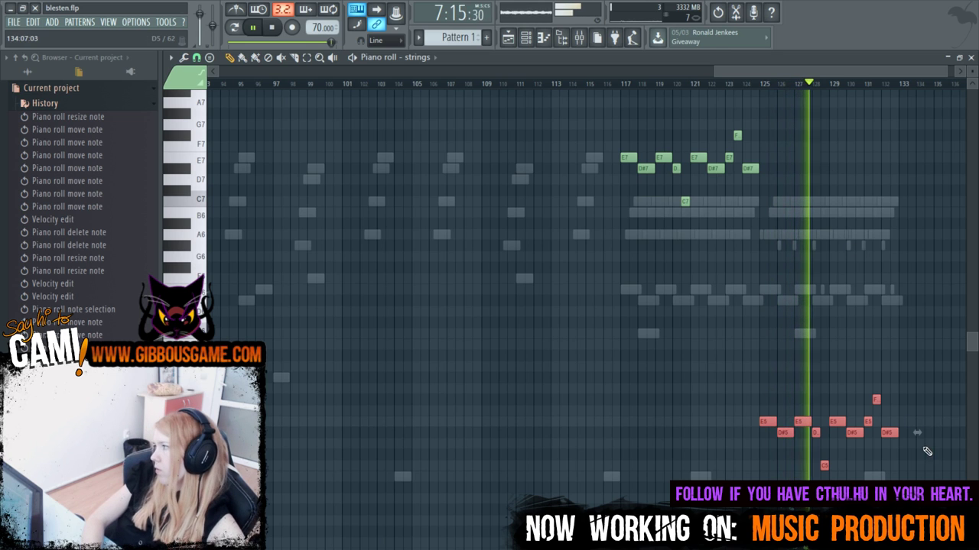
# Open the glock channel's piano roll, listen through the end of bar 132 and stop the playback.
pyautogui.press('F6')
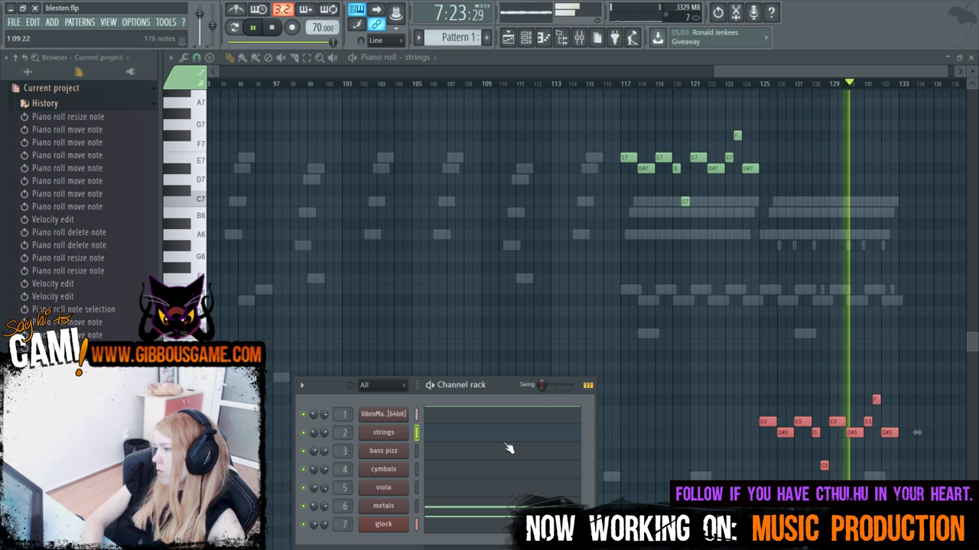
pyautogui.click(448, 524)
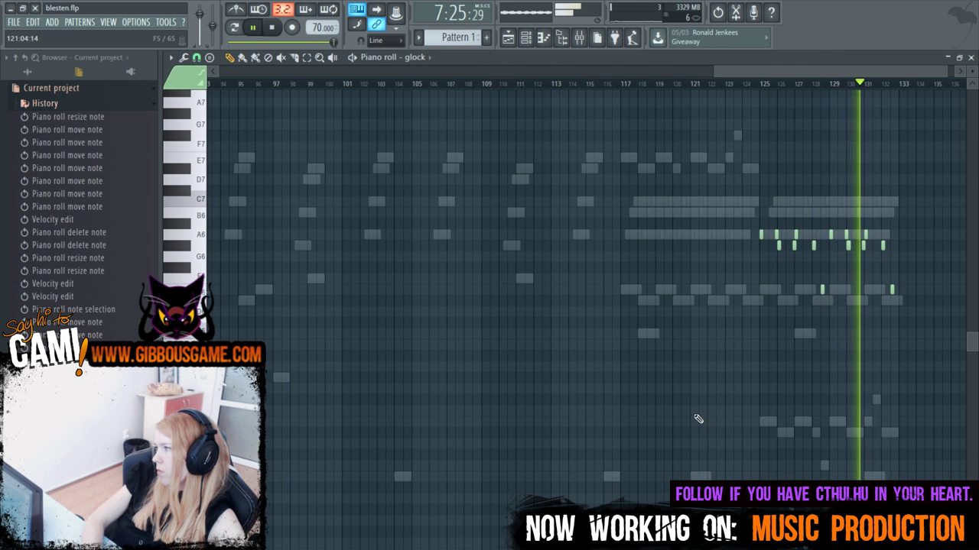
pyautogui.scroll(-3, 696, 424)
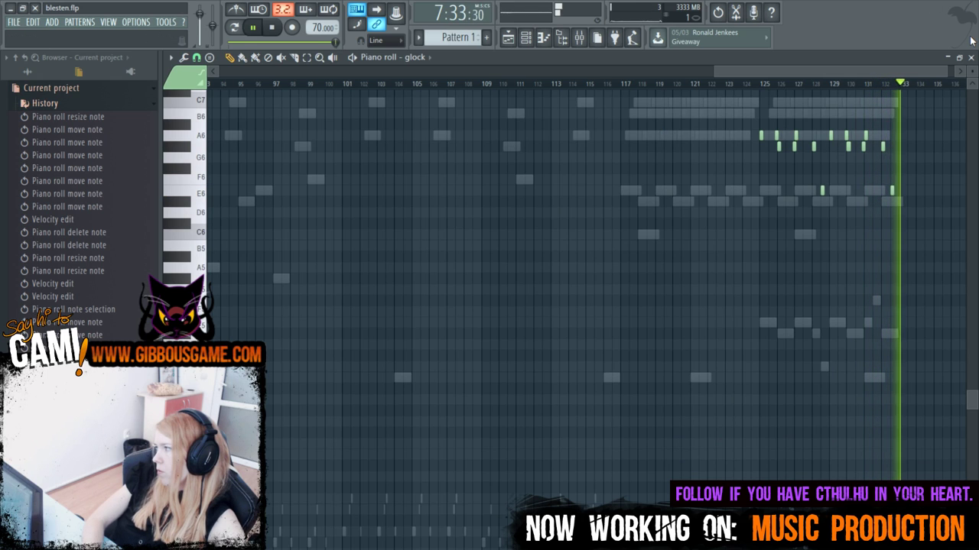
pyautogui.press('F6')
pyautogui.press('space')
pyautogui.press('F6')
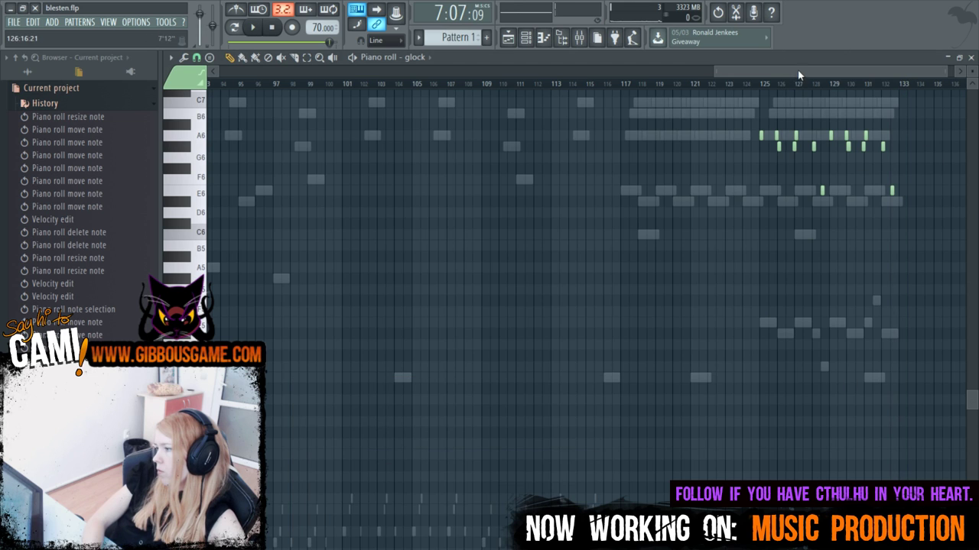
# Shorten the last D#6 note of the VibroMaster part so it ends with bar 132.
pyautogui.press('F6')
pyautogui.click(493, 417)
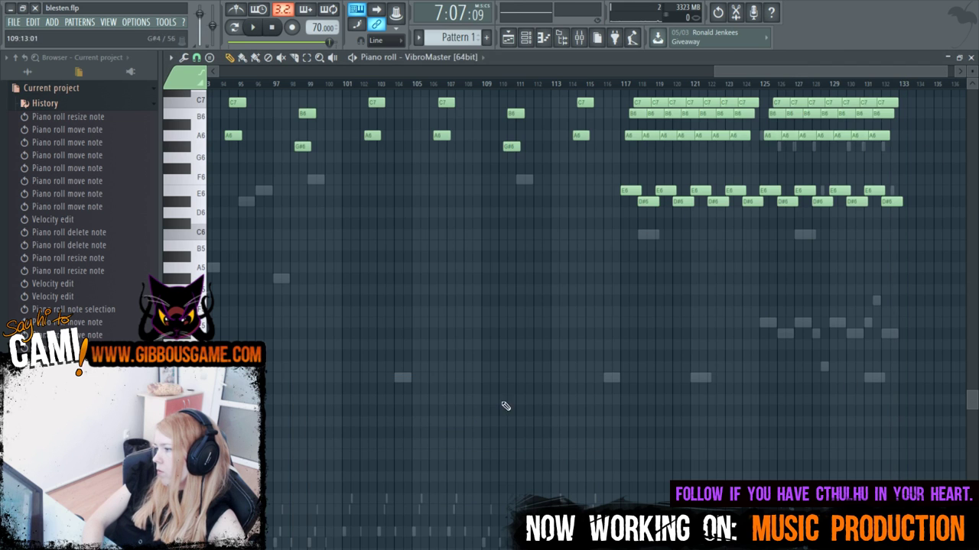
pyautogui.hscroll(5, 633, 231)
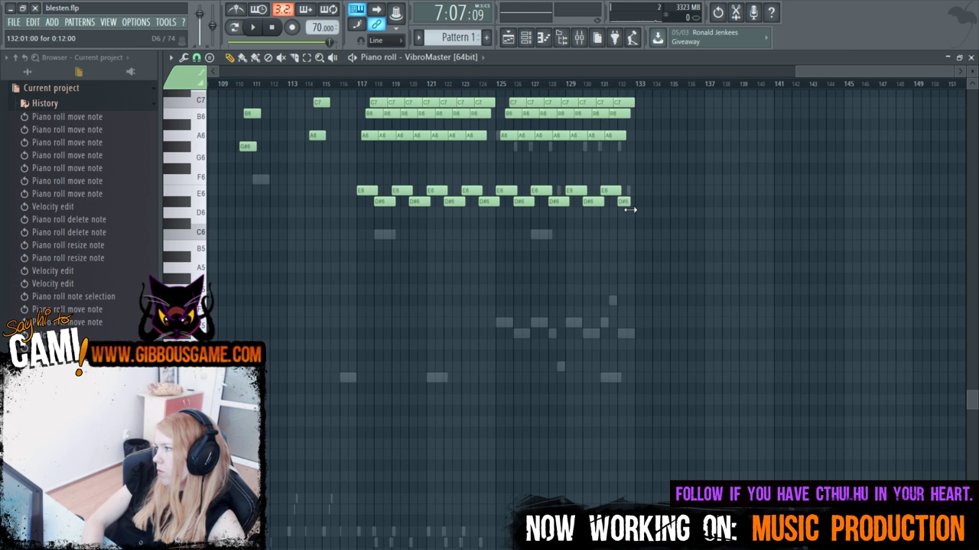
pyautogui.moveTo(795, 69); pyautogui.dragTo(849, 70)
pyautogui.moveTo(661, 201); pyautogui.dragTo(660, 201)
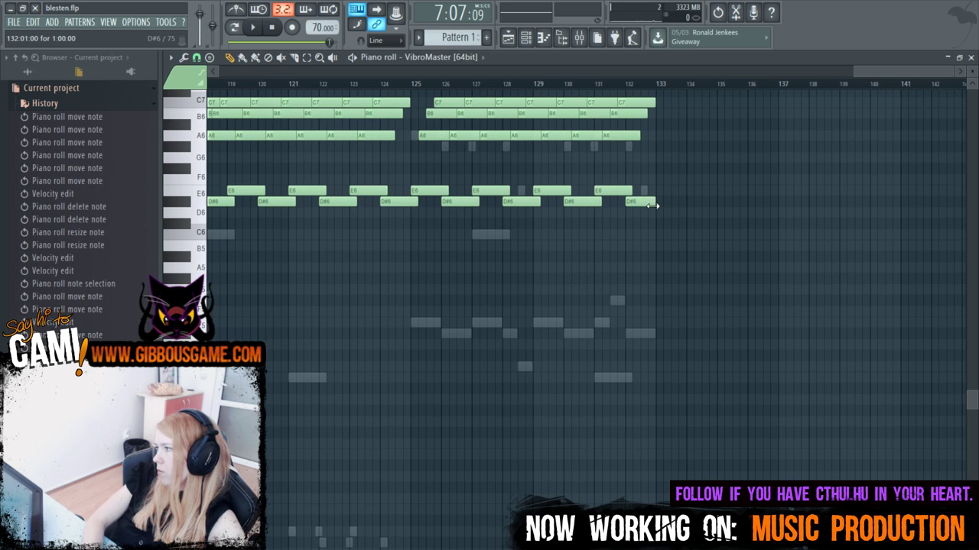
# Delete the final E6 note of the glock phrase in bar 132 and play the section back from bar 125.
pyautogui.press('F6')
pyautogui.click(438, 526)
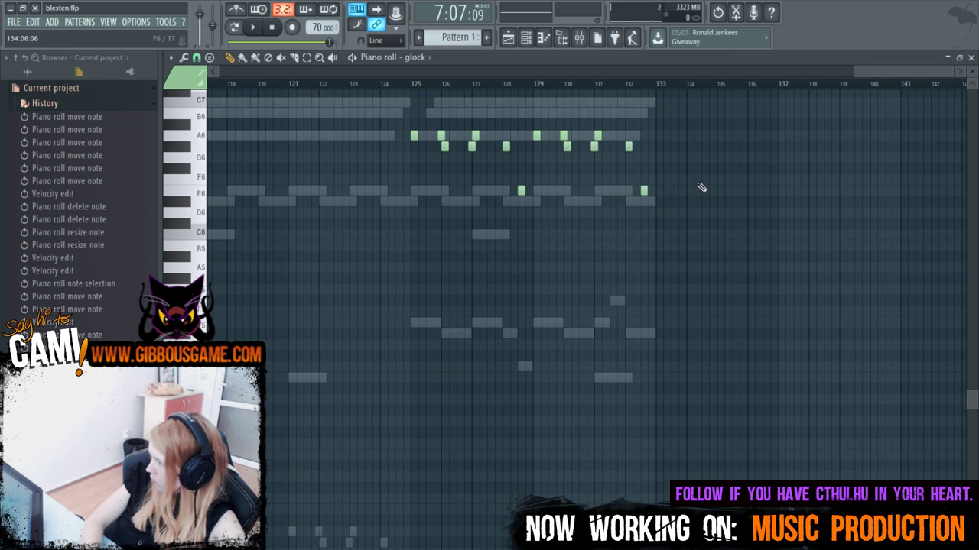
pyautogui.rightClick(644, 191)
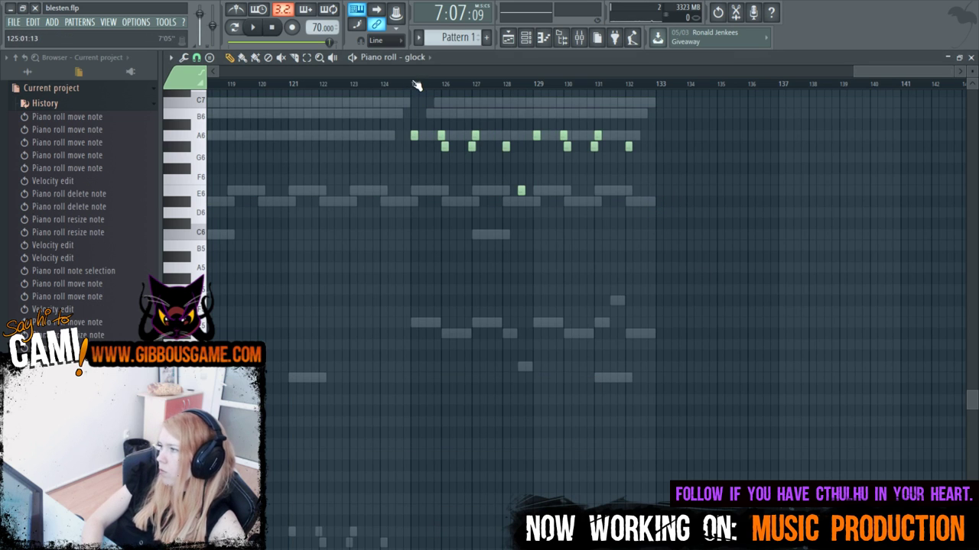
pyautogui.click(414, 85)
pyautogui.press('space')
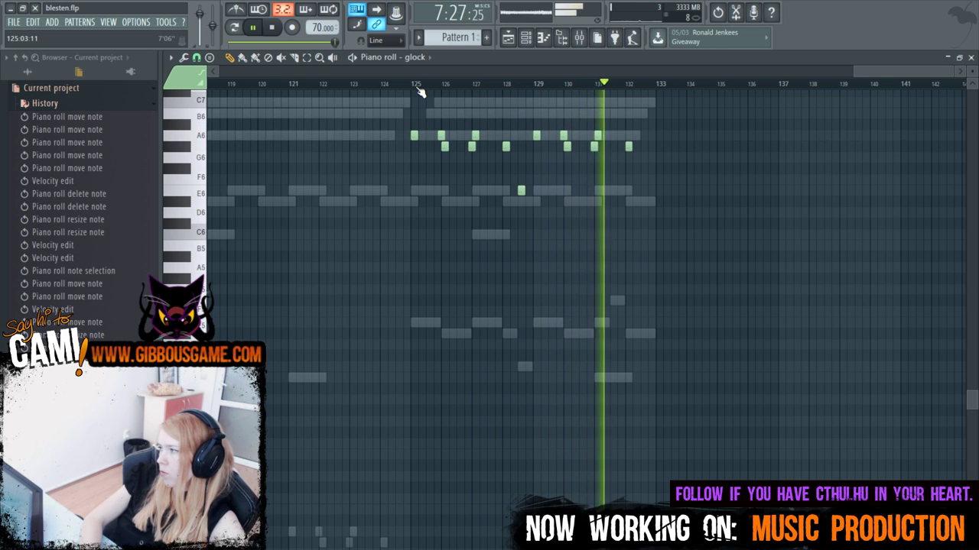
# Review the whole track from bar 1 in the glock piano roll and stop the playback.
pyautogui.scroll(3, 544, 203)
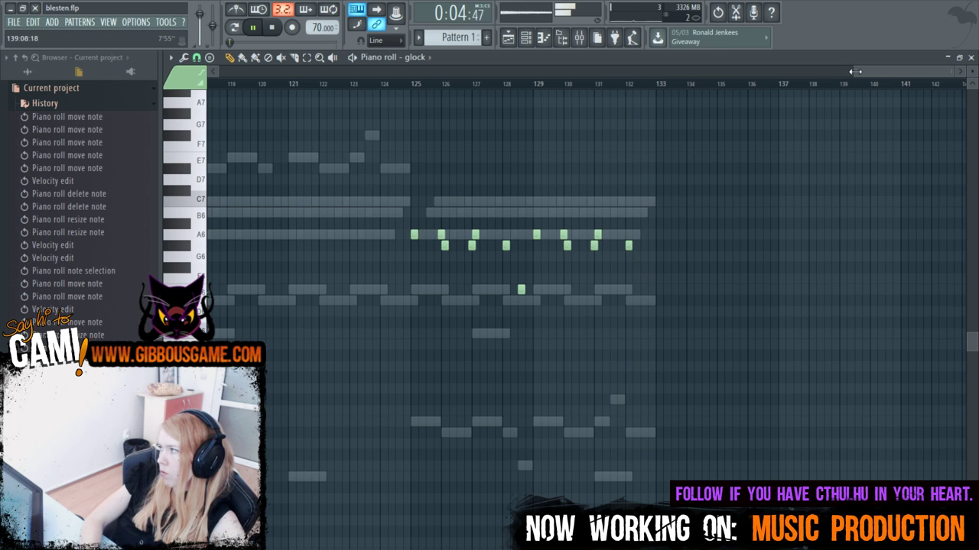
pyautogui.moveTo(855, 71); pyautogui.dragTo(216, 71)
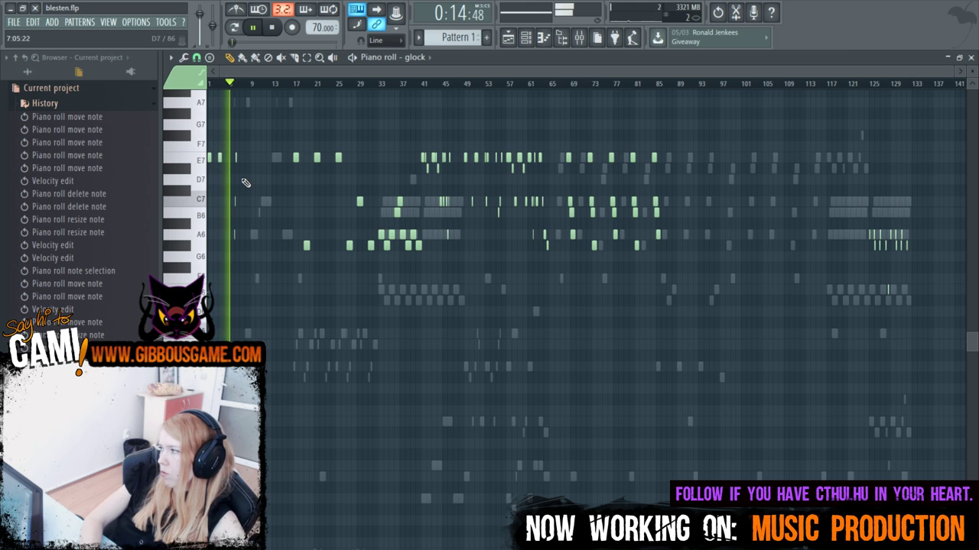
pyautogui.press('space')
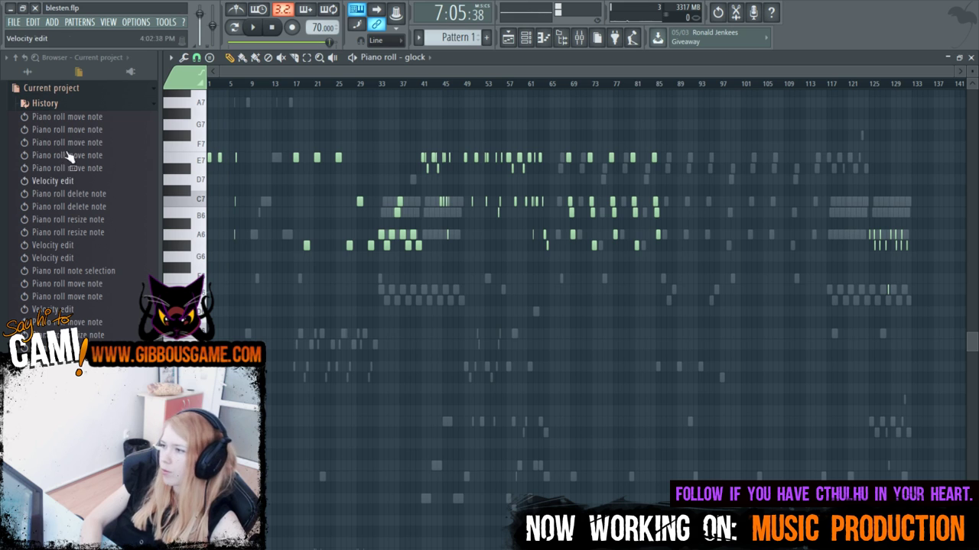
pyautogui.click(15, 22)
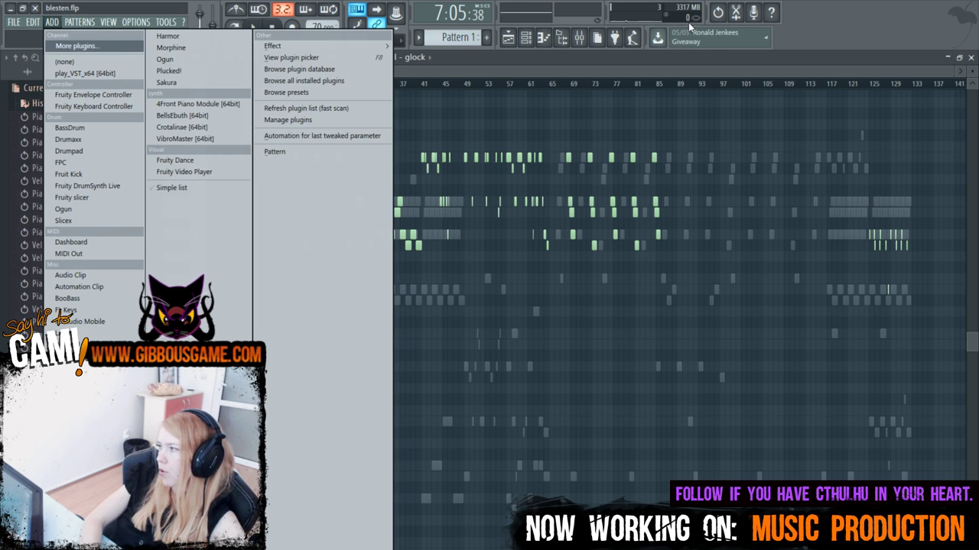
# Open the VibroMaster piano roll and examine its notes across the whole track.
pyautogui.press('Escape')
pyautogui.scroll(-1, 713, 168)
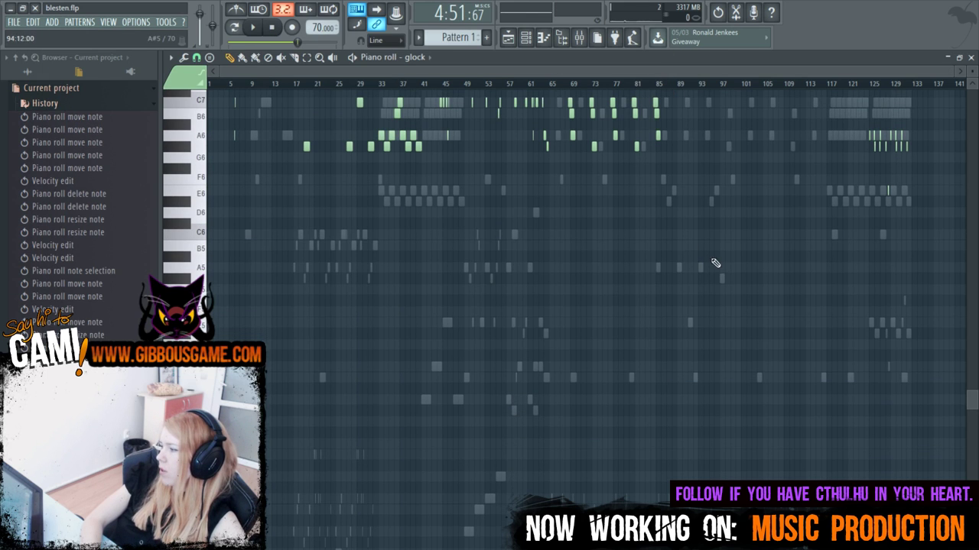
pyautogui.scroll(2, 779, 308)
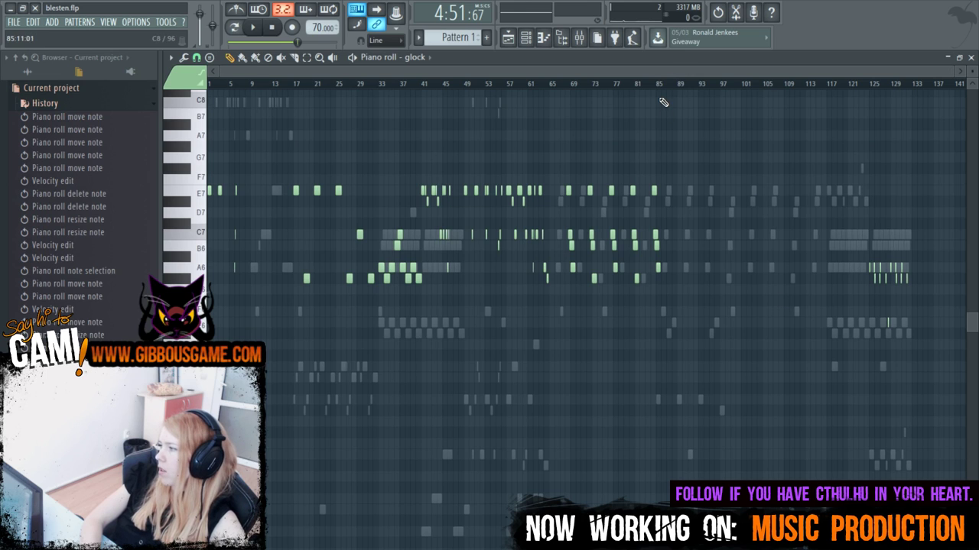
pyautogui.press('F6')
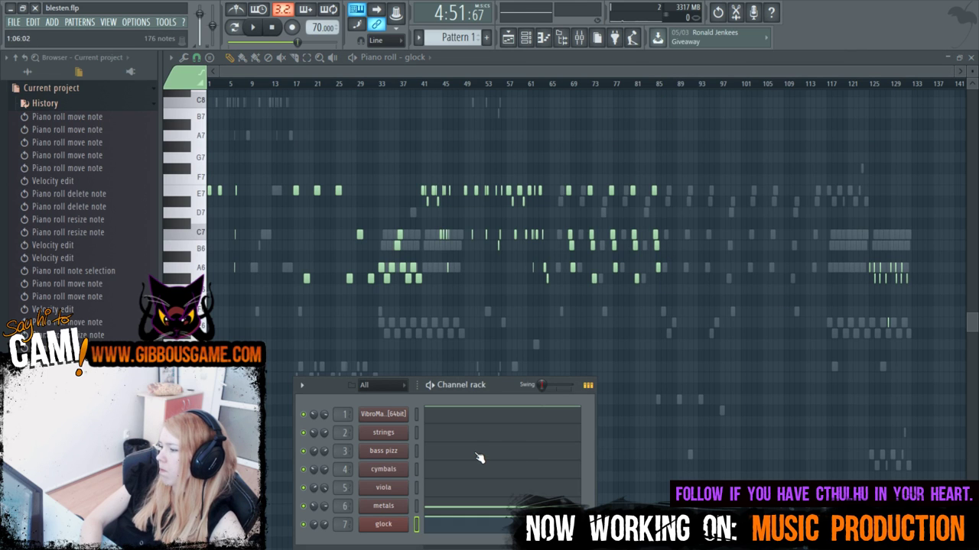
pyautogui.click(497, 421)
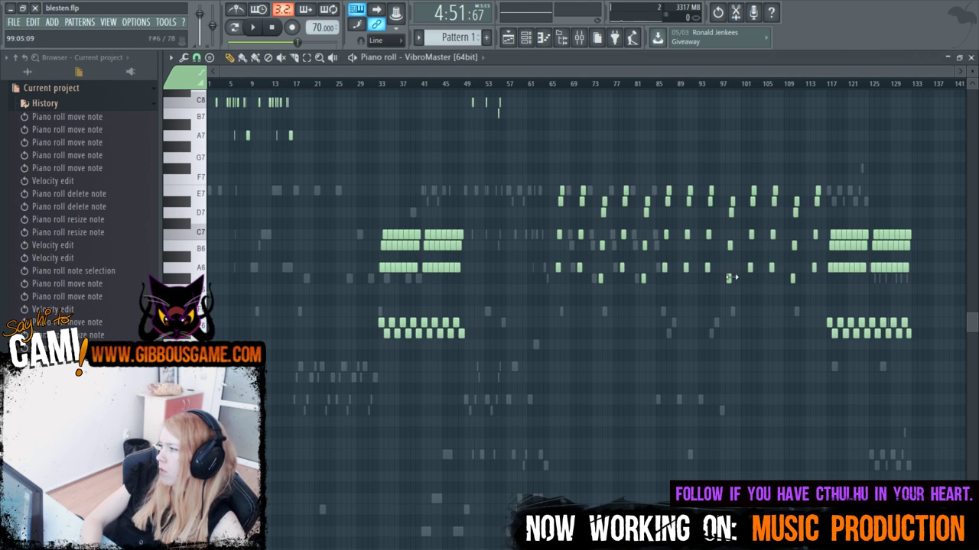
pyautogui.scroll(2, 654, 349)
pyautogui.scroll(-3, 654, 350)
pyautogui.scroll(-1, 654, 349)
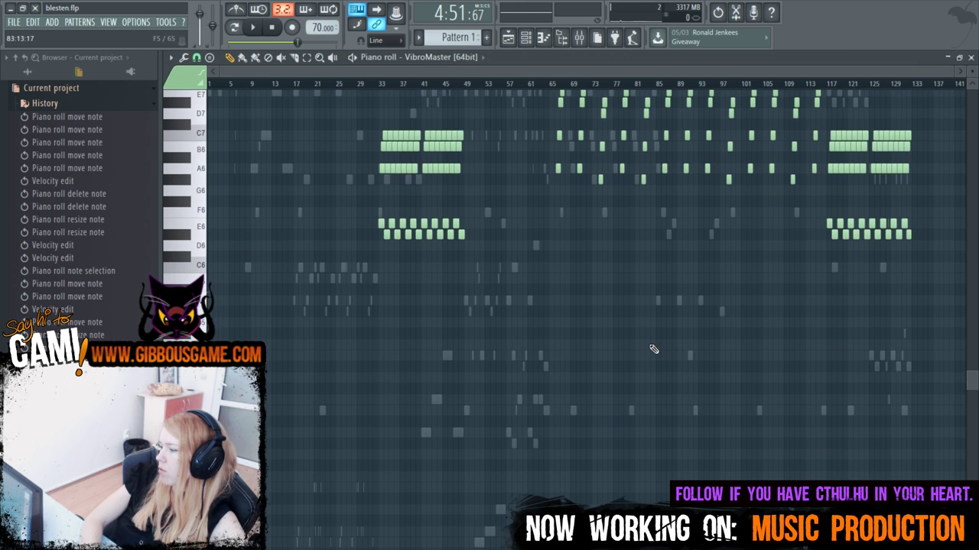
pyautogui.scroll(4, 651, 349)
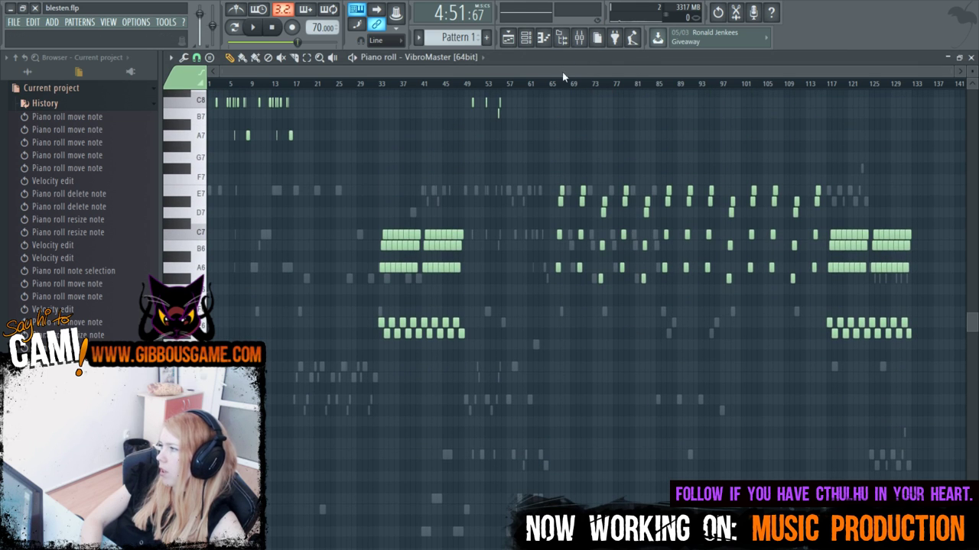
# Play the track from around bar 67 and bring up the glock piano roll while listening.
pyautogui.press('space')
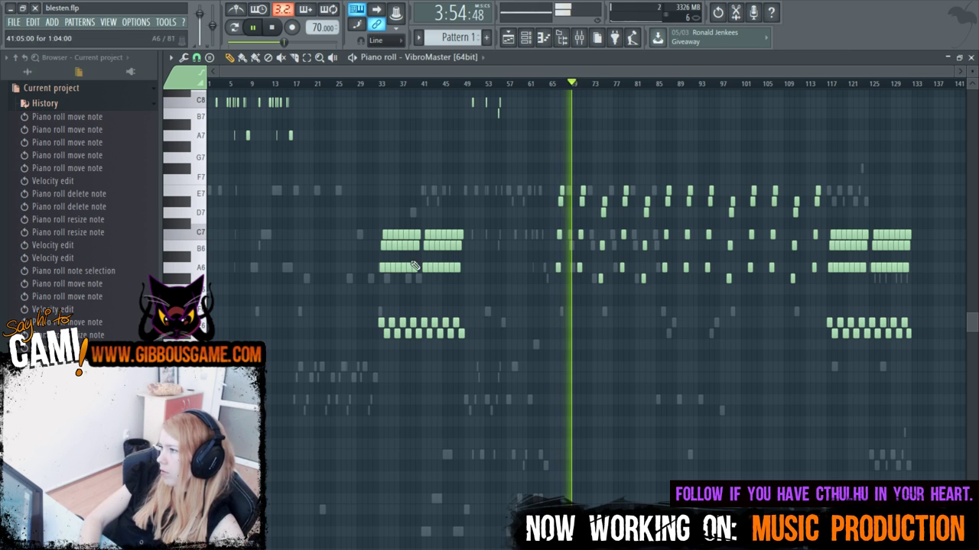
pyautogui.press('F6')
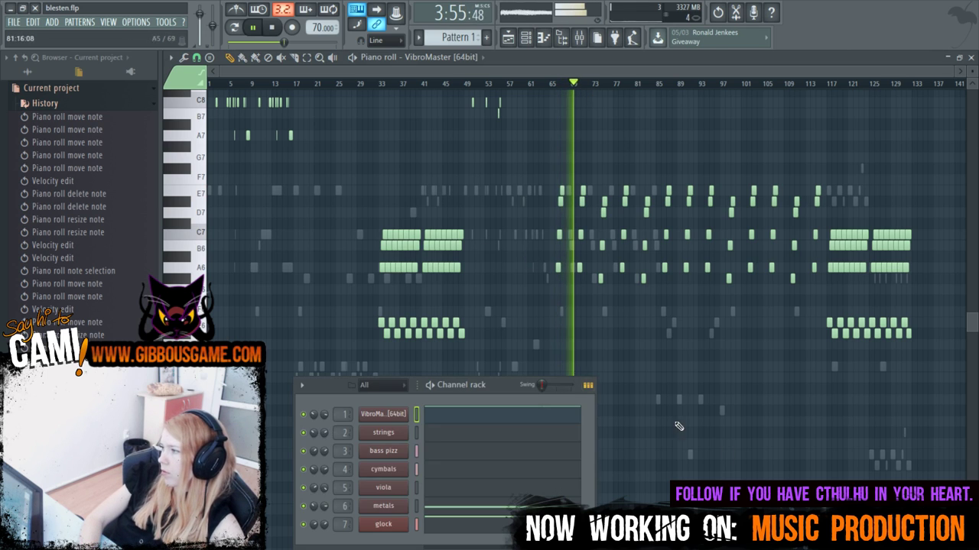
pyautogui.click(471, 527)
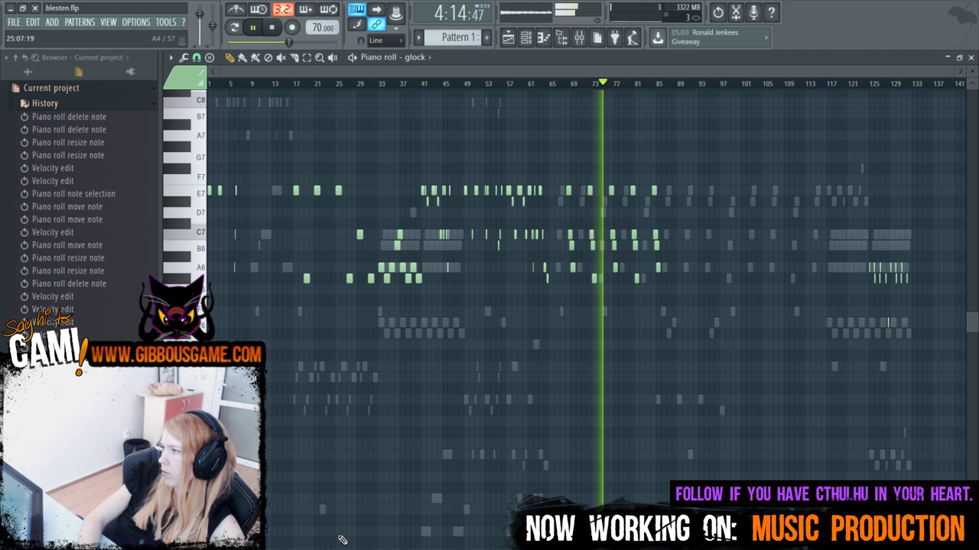
# In the cymbals piano roll, move the F6 note at bar 75 to bar 77 and the F6 note at bar 86 to bar 85.
pyautogui.press('F6')
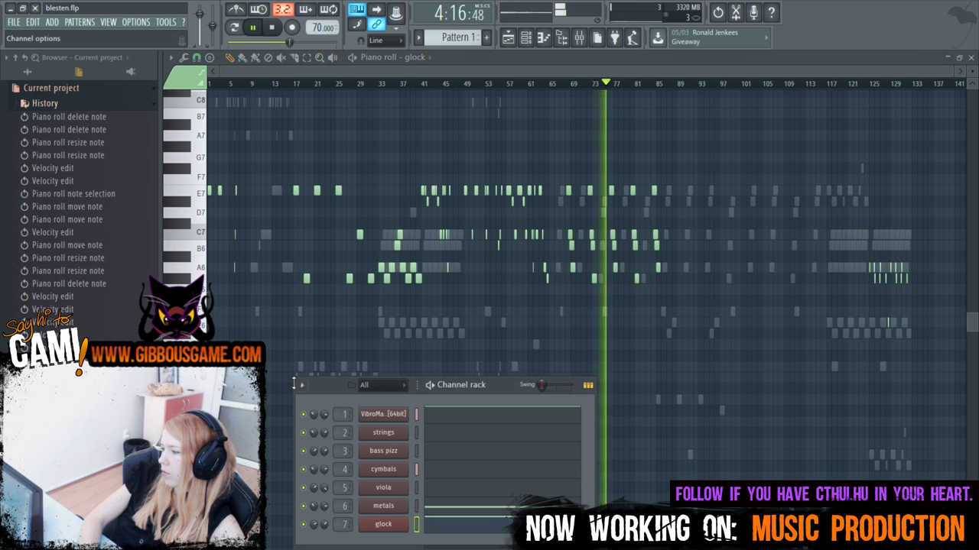
pyautogui.click(602, 483)
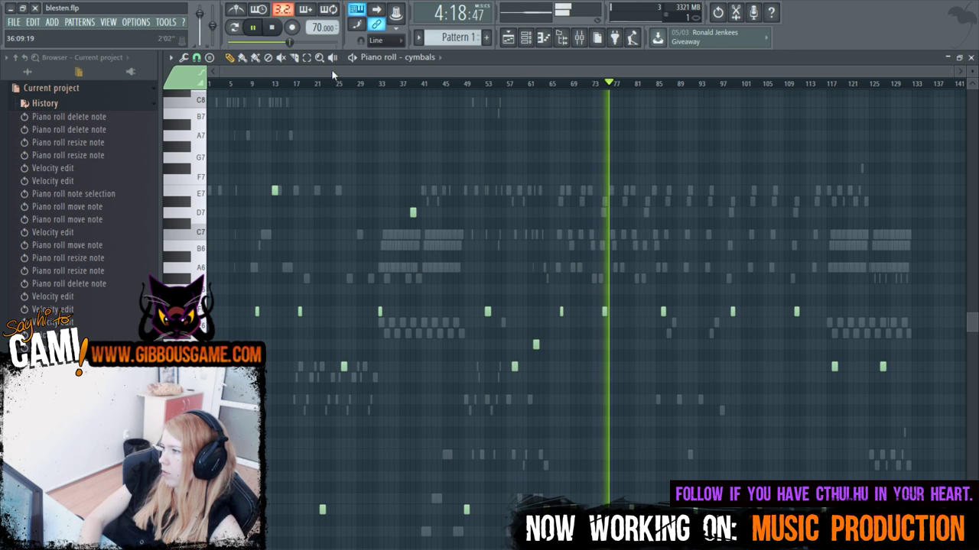
pyautogui.moveTo(223, 74); pyautogui.dragTo(570, 81)
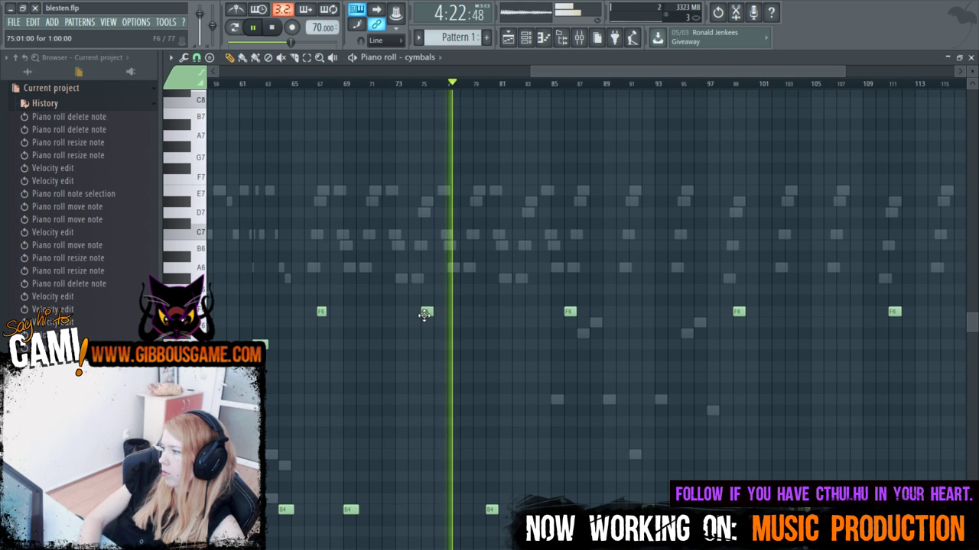
pyautogui.moveTo(427, 312); pyautogui.dragTo(453, 312)
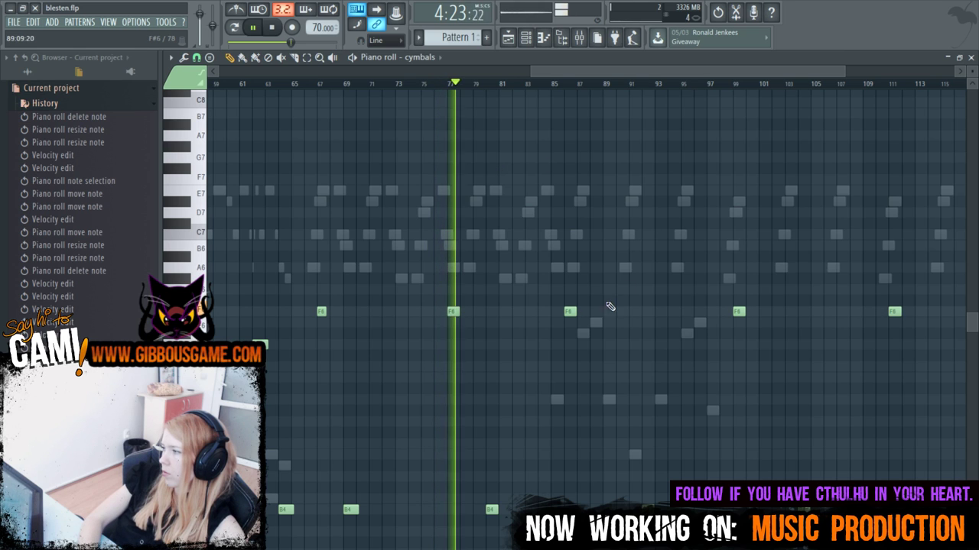
pyautogui.moveTo(571, 312); pyautogui.dragTo(556, 312)
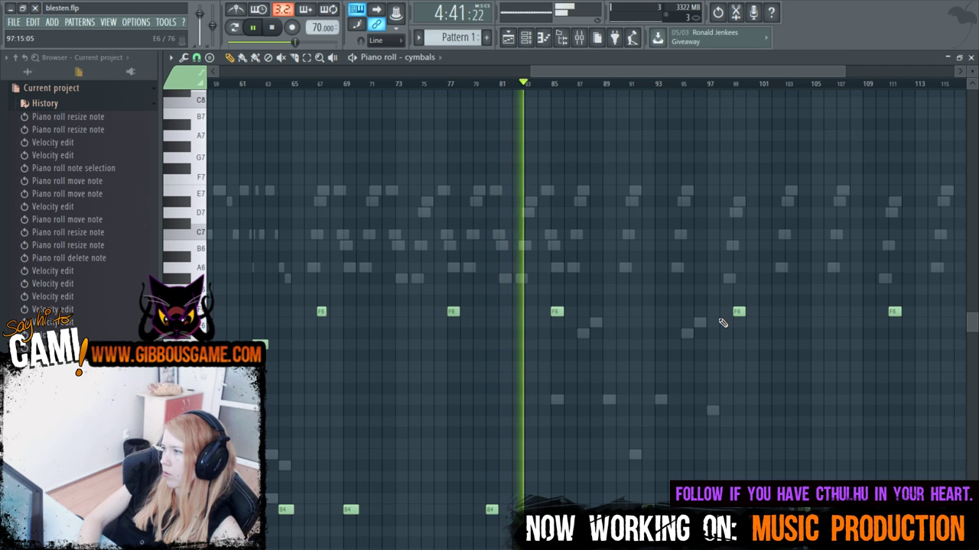
# Open the viola piano roll and listen to its phrase from bar 85 through bar 97.
pyautogui.press('F6')
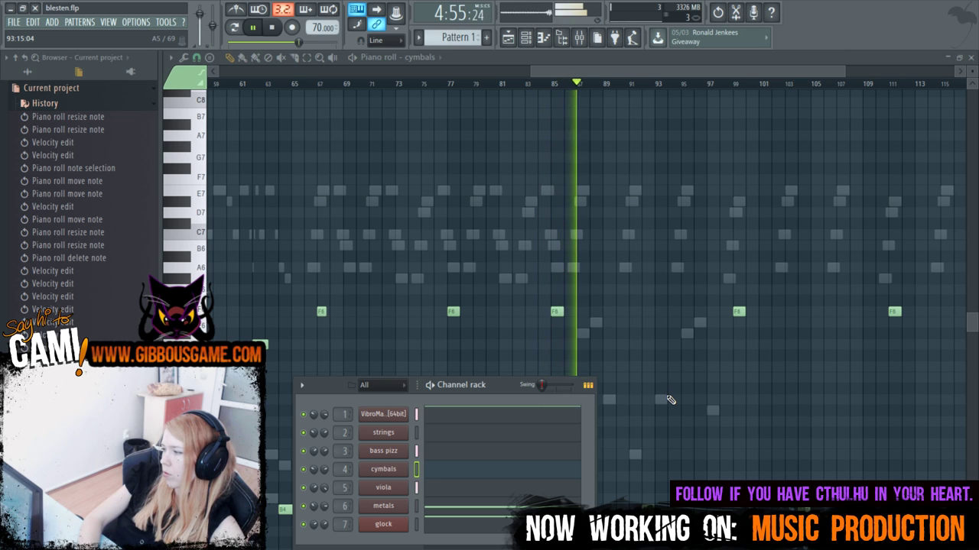
pyautogui.click(544, 493)
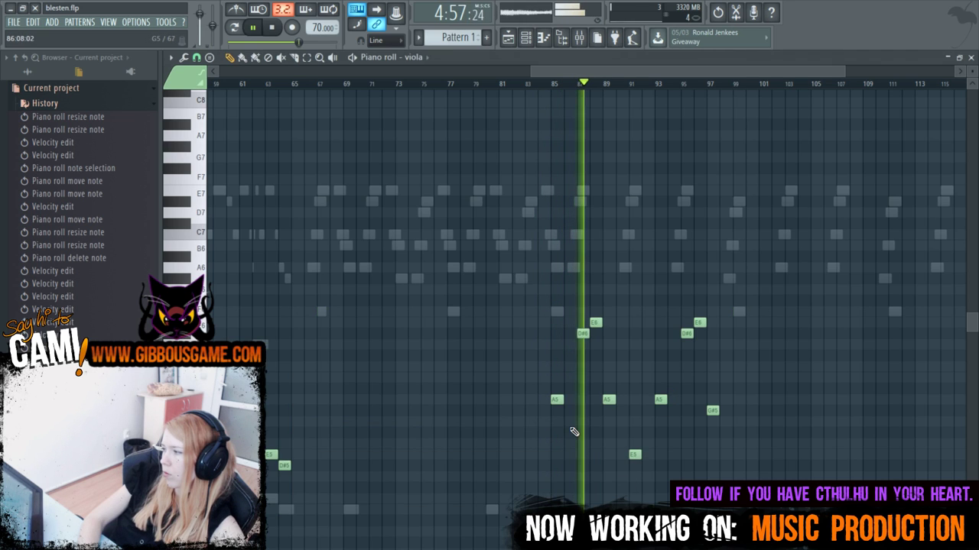
pyautogui.scroll(-1, 573, 459)
pyautogui.scroll(1, 578, 460)
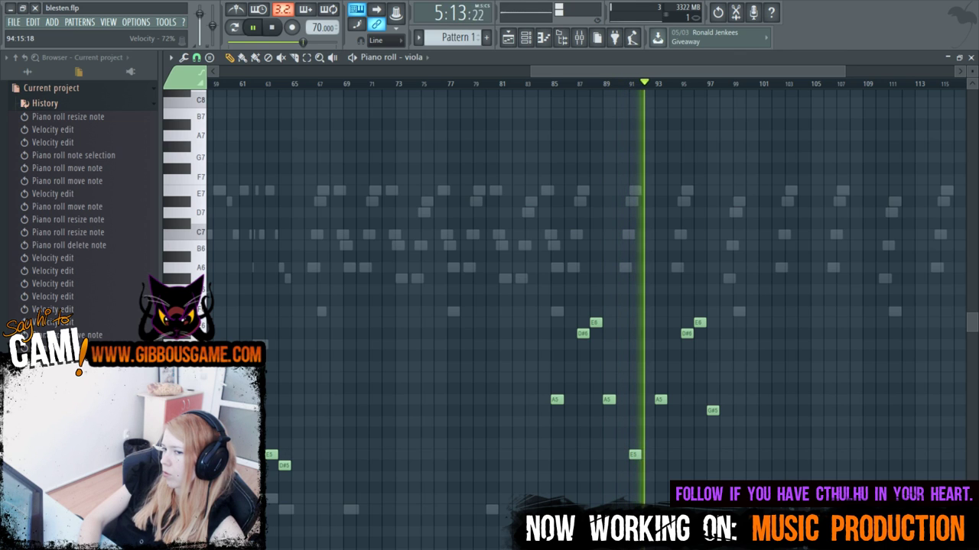
pyautogui.press('F6')
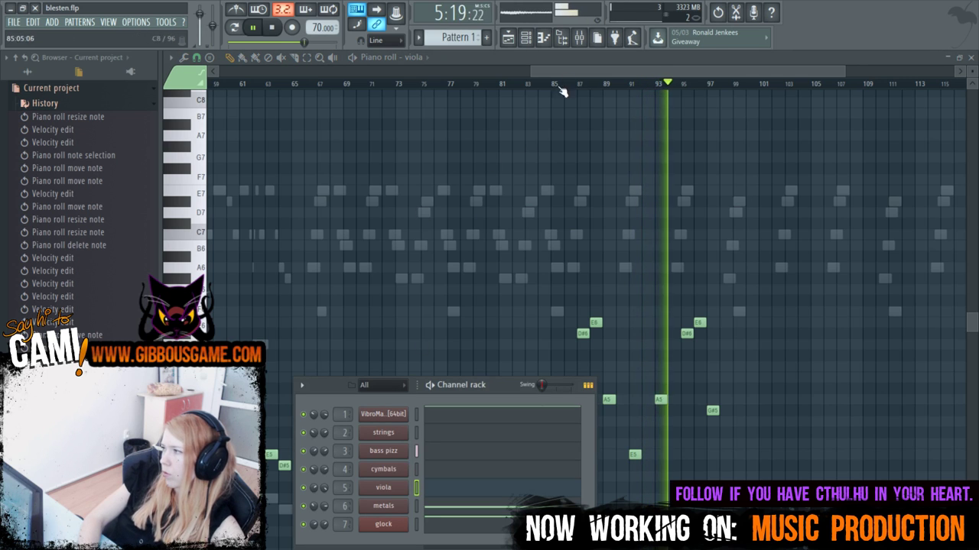
pyautogui.press('F6')
pyautogui.moveTo(551, 71); pyautogui.dragTo(678, 93)
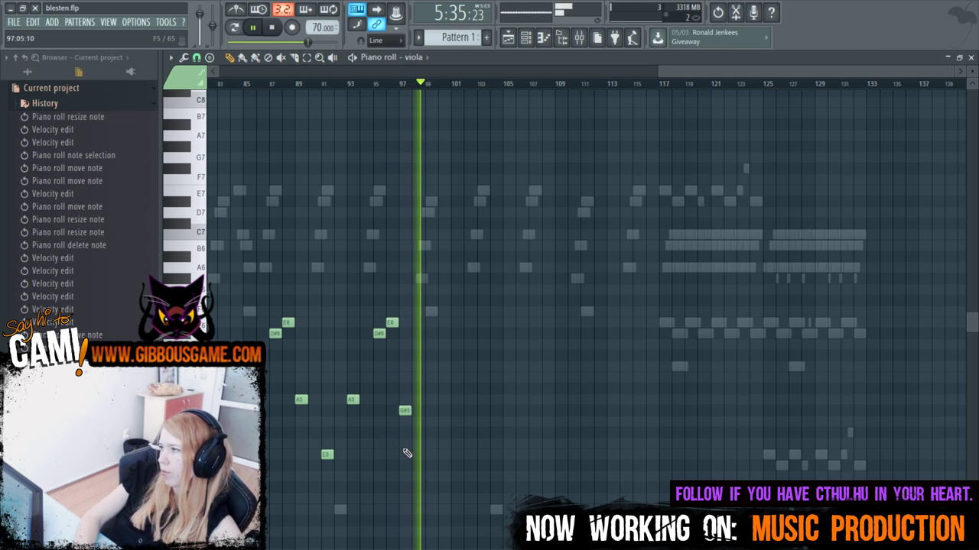
# In the strings piano roll, add an A5 note at bar 101 and extend it to four bars.
pyautogui.press('F6')
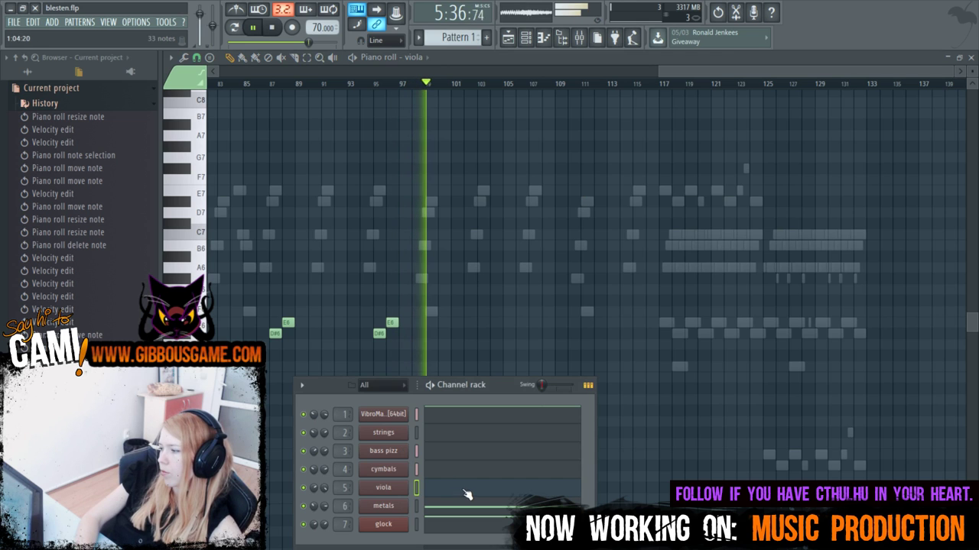
pyautogui.click(454, 434)
pyautogui.scroll(3, 474, 459)
pyautogui.scroll(3, 488, 478)
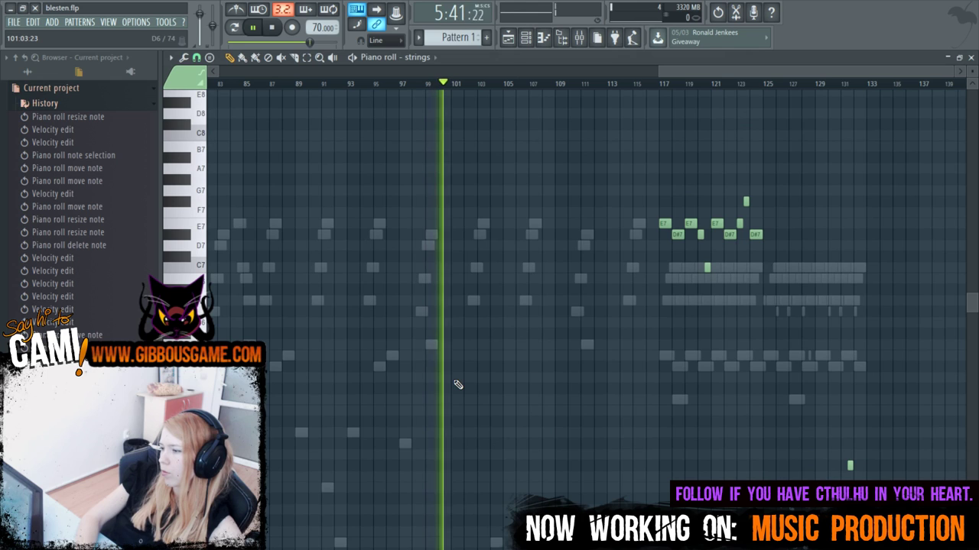
pyautogui.click(456, 434)
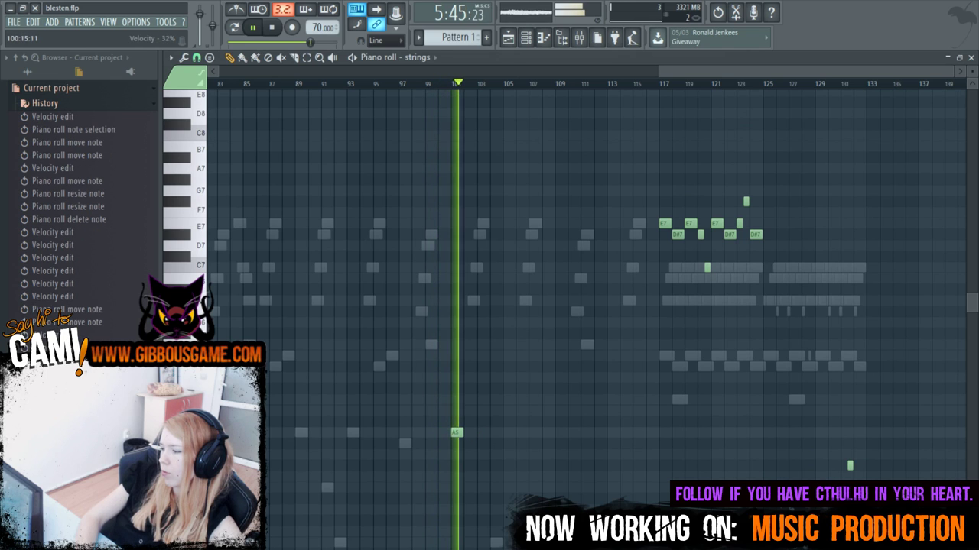
pyautogui.press('space')
pyautogui.moveTo(459, 434); pyautogui.dragTo(514, 445)
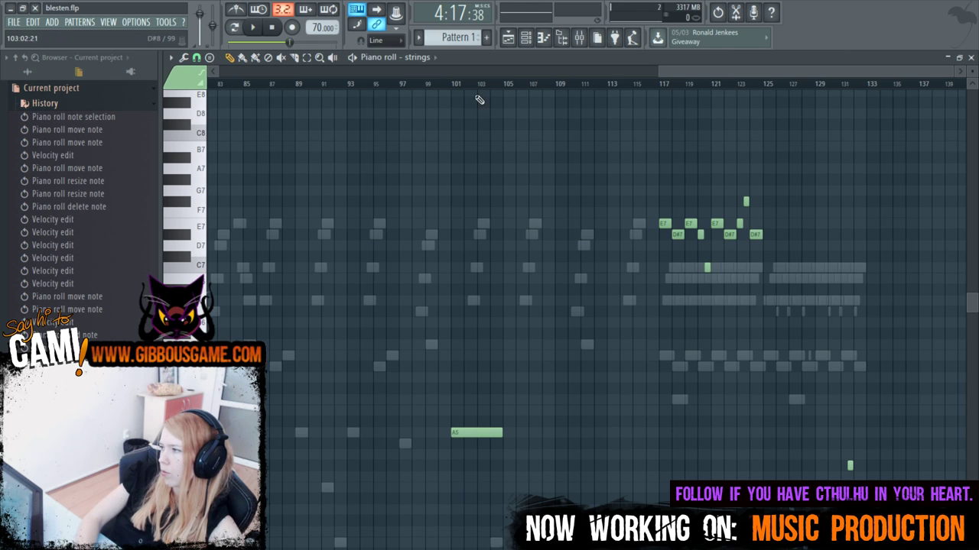
# Replace the strings' A5 note at bar 101 with a four-bar E6 note and play it back.
pyautogui.click(454, 84)
pyautogui.press('space')
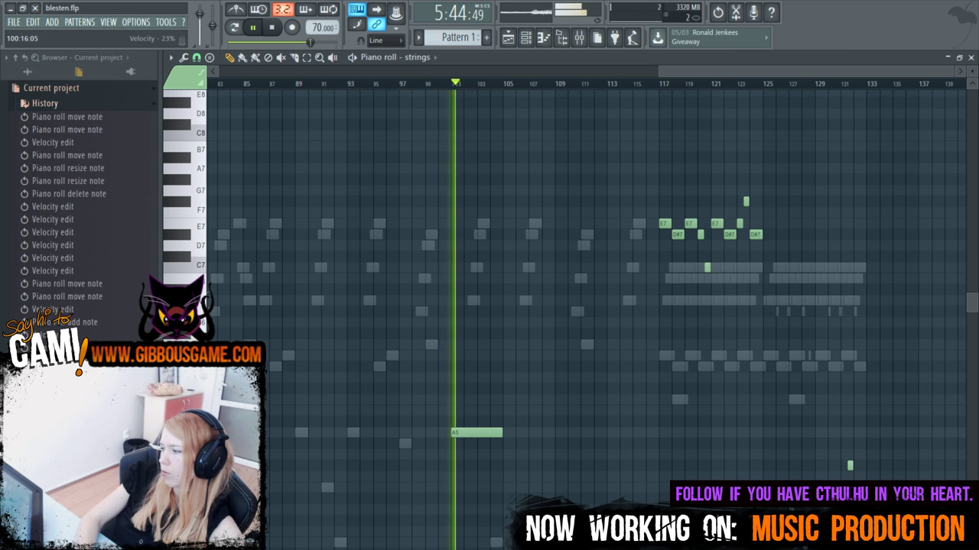
pyautogui.click(452, 399)
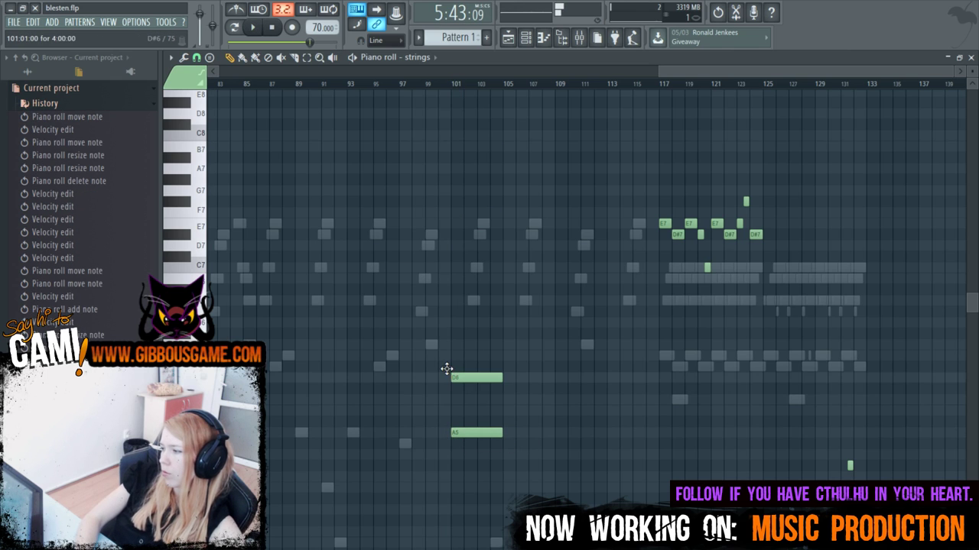
pyautogui.moveTo(447, 369); pyautogui.dragTo(447, 363)
pyautogui.rightClick(468, 434)
pyautogui.press('space')
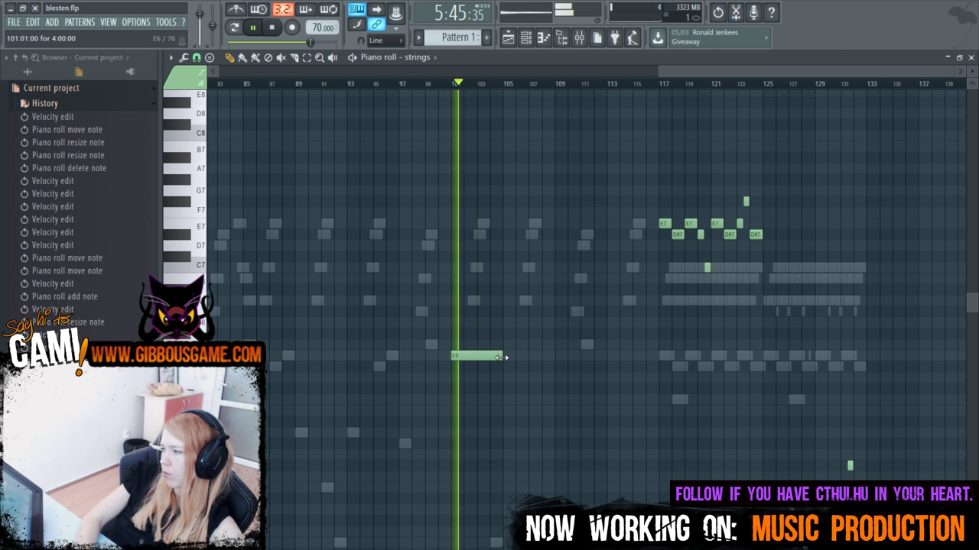
# Shorten the strings' E6 note at bar 101 to one bar and add a one-bar A5 note at bar 102.
pyautogui.moveTo(501, 357); pyautogui.dragTo(463, 359)
pyautogui.click(468, 388)
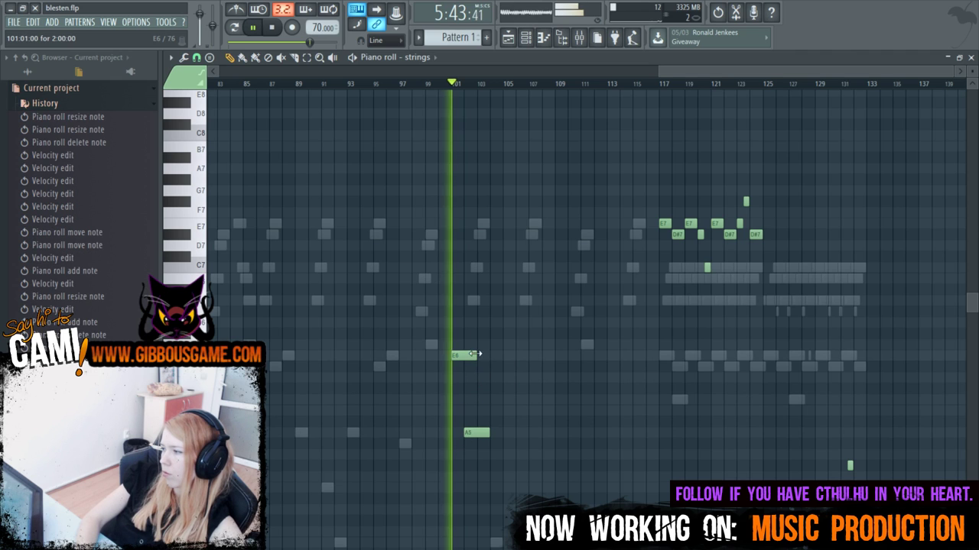
pyautogui.moveTo(478, 354); pyautogui.dragTo(463, 355)
pyautogui.moveTo(488, 433); pyautogui.dragTo(481, 436)
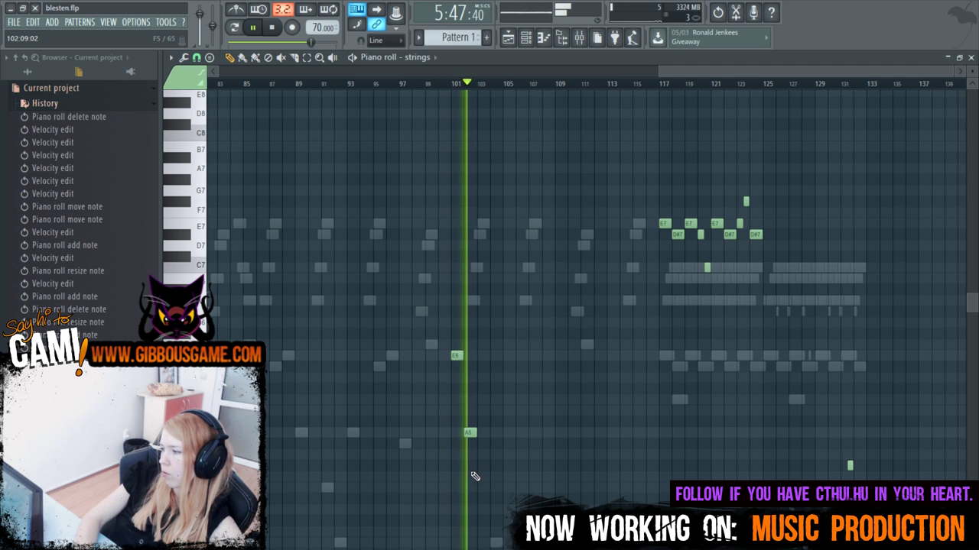
# Add a one-bar E5 note at bar 103 of the strings part and replay the phrase from bar 101.
pyautogui.press('space')
pyautogui.moveTo(657, 71); pyautogui.dragTo(733, 113)
pyautogui.press('space')
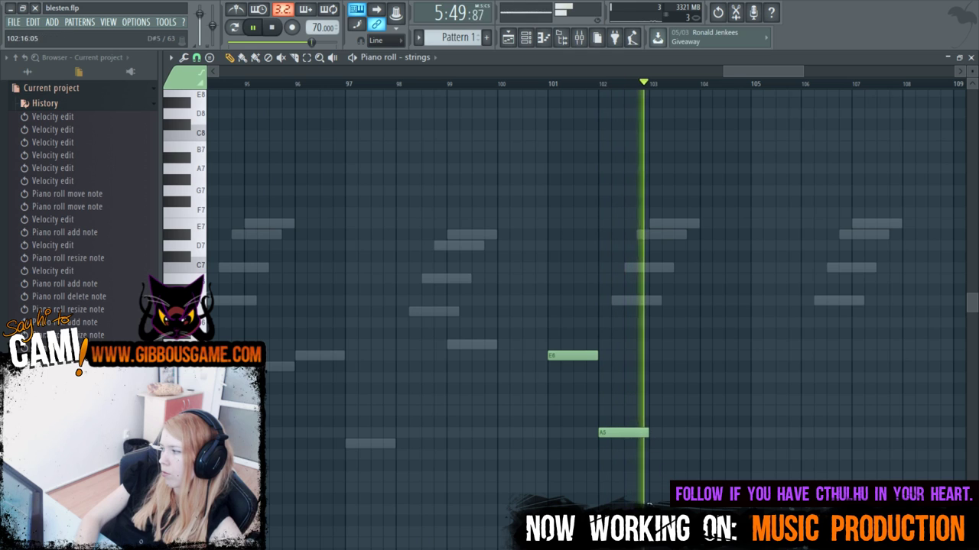
pyautogui.press('space')
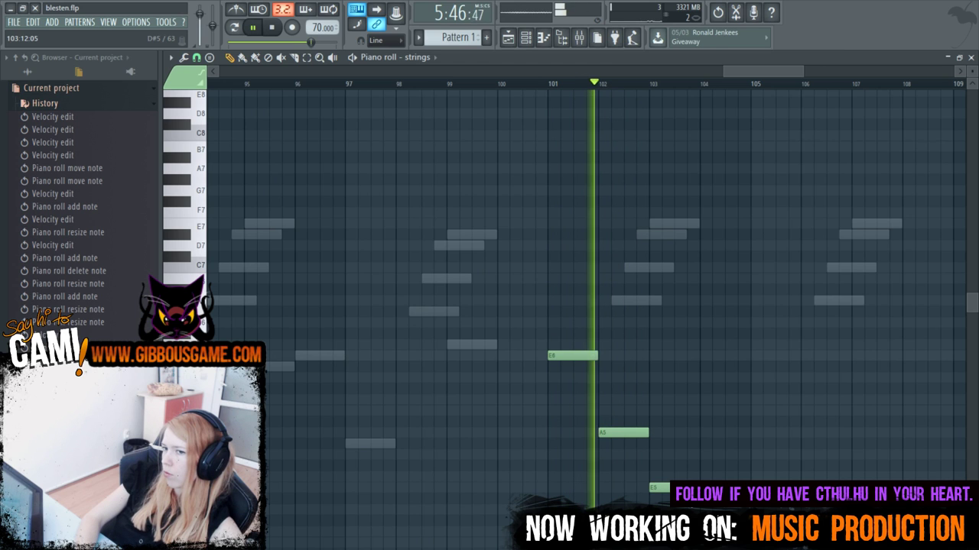
pyautogui.moveTo(775, 71); pyautogui.dragTo(792, 71)
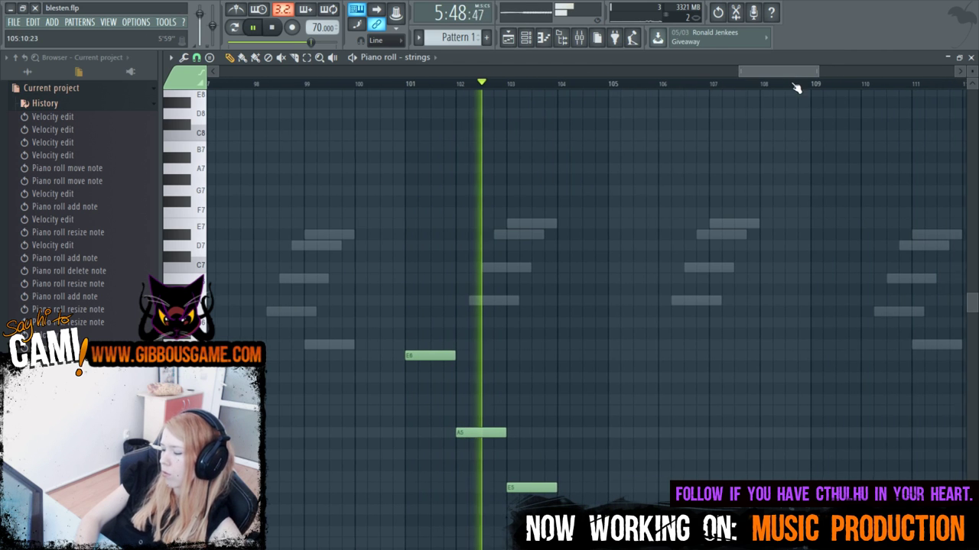
# Add consecutive half-bar A5 and B5 notes to bar 104 of the strings part and play the phrase back.
pyautogui.click(562, 433)
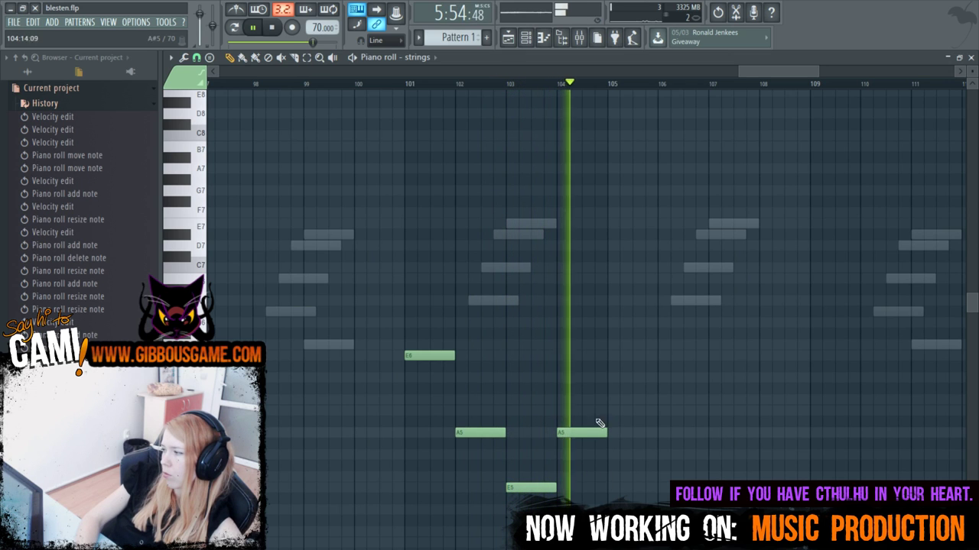
pyautogui.click(583, 398)
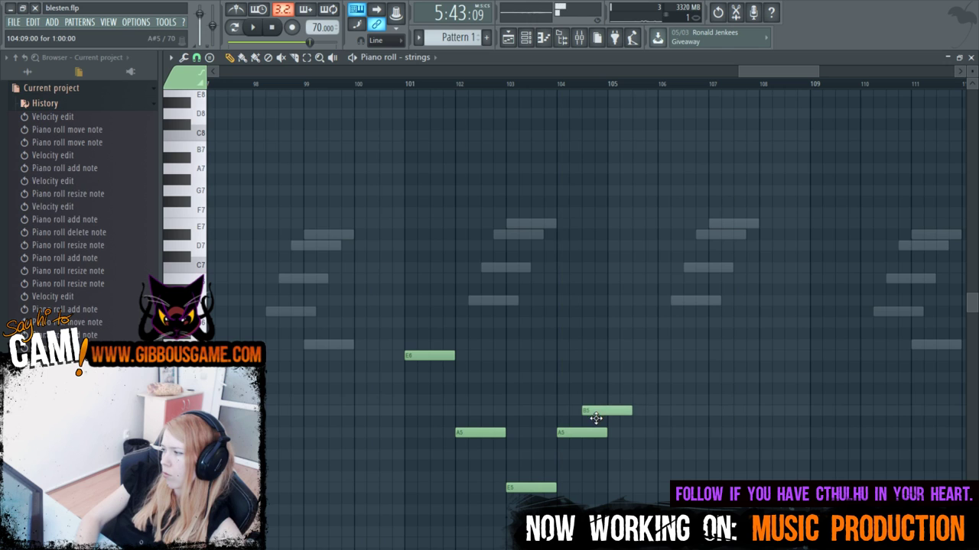
pyautogui.moveTo(608, 433); pyautogui.dragTo(582, 433)
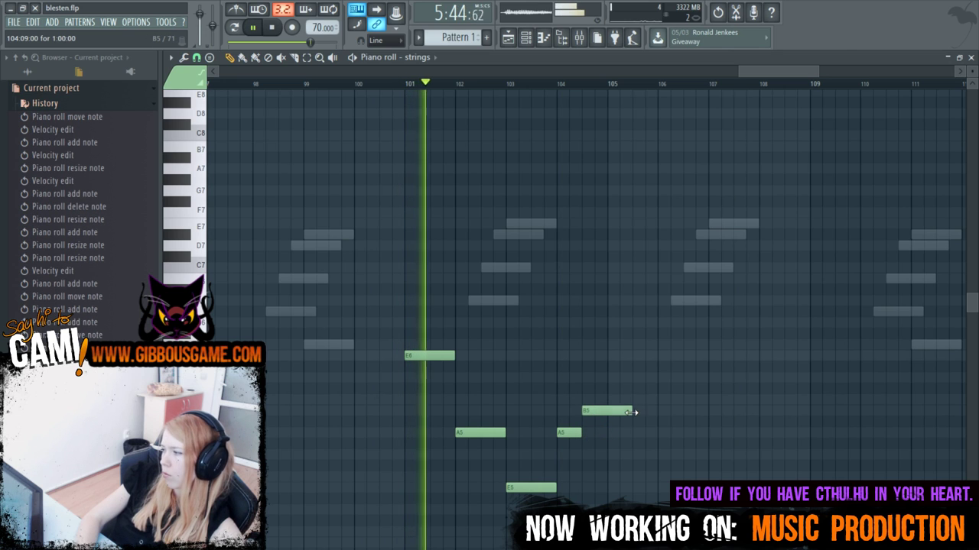
pyautogui.moveTo(633, 411); pyautogui.dragTo(606, 414)
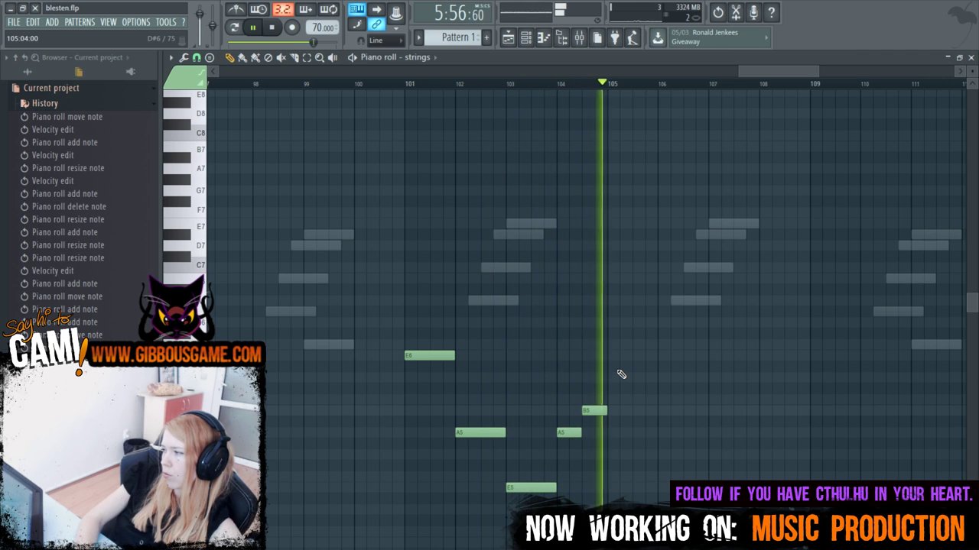
# Delete the strings melody notes from bar 101 through bar 105 and play the section from bar 101.
pyautogui.press('space')
pyautogui.click(618, 366)
pyautogui.rightClick(617, 367)
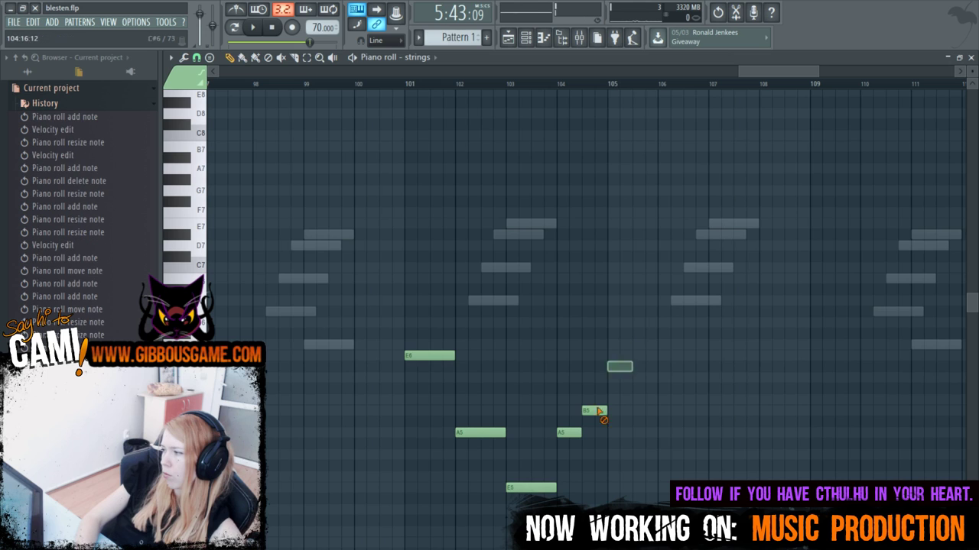
pyautogui.rightClick(428, 355)
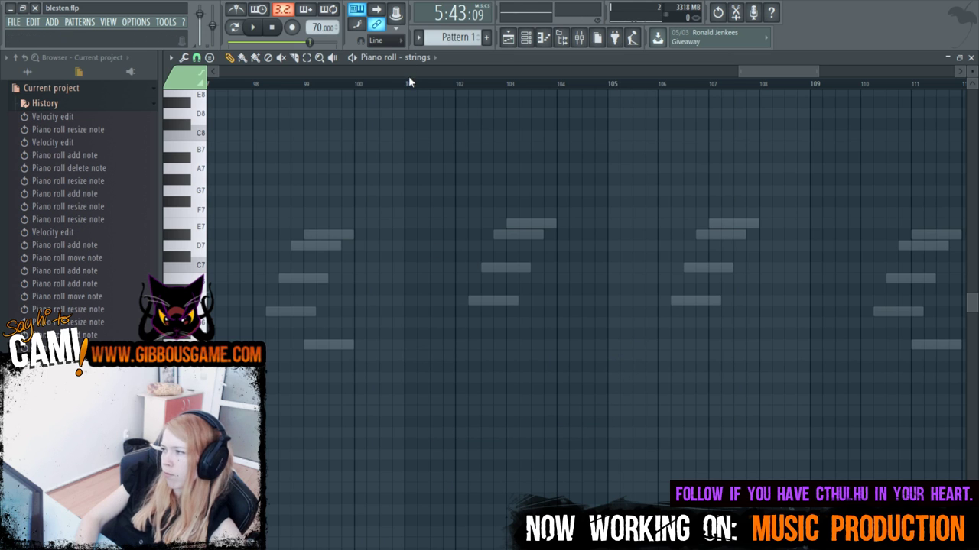
pyautogui.click(405, 82)
pyautogui.press('space')
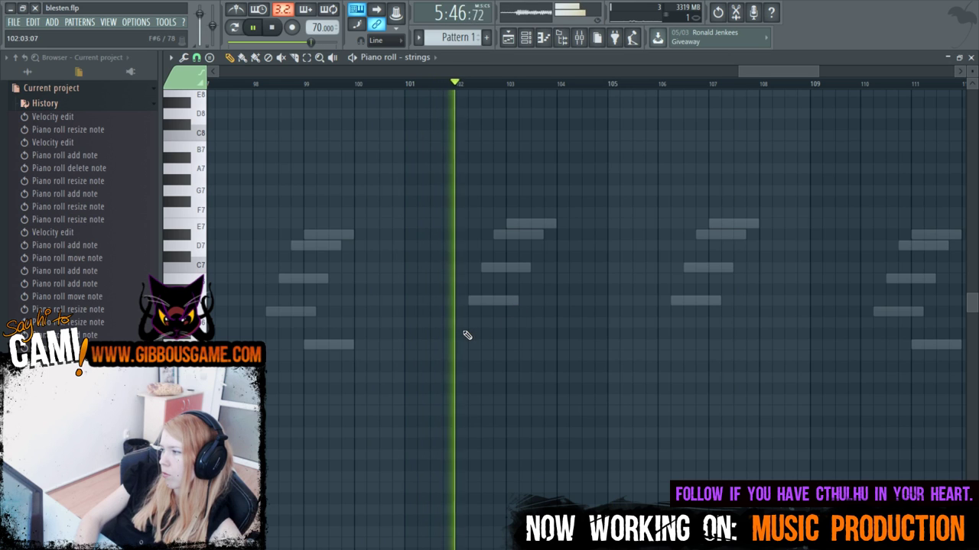
# Try one-bar A6 and E6 notes at bar 103 of the strings part, then remove both and resume playback.
pyautogui.click(516, 324)
pyautogui.moveTo(523, 324); pyautogui.dragTo(522, 337)
pyautogui.press('space')
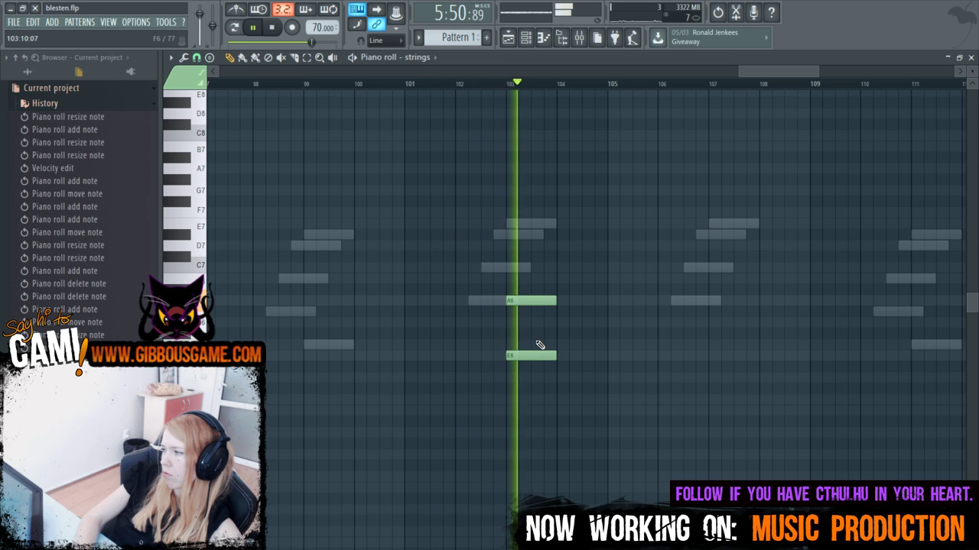
pyautogui.rightClick(531, 300)
pyautogui.press('space')
pyautogui.press('space')
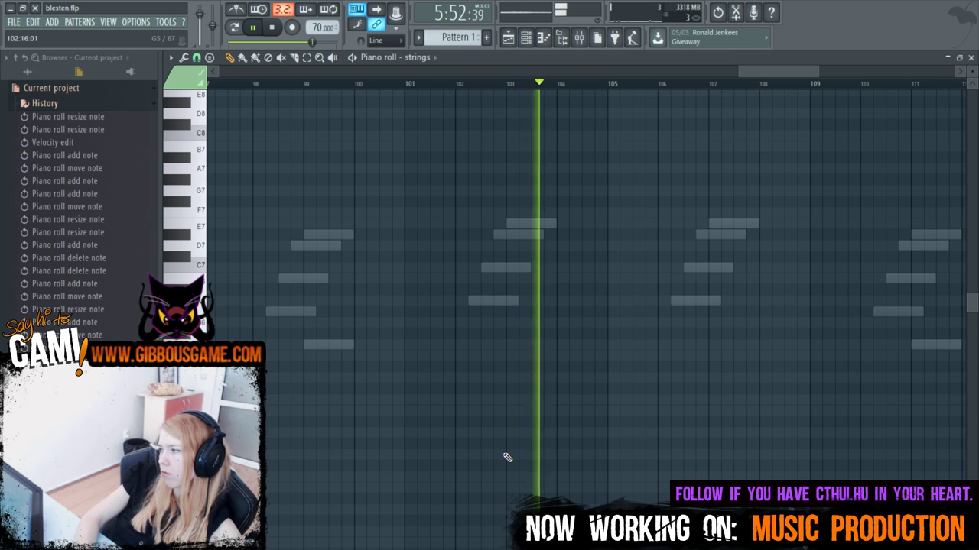
# Open the glock channel's notes in the piano roll and add a one-bar E7 note at bar 108.
pyautogui.press('F6')
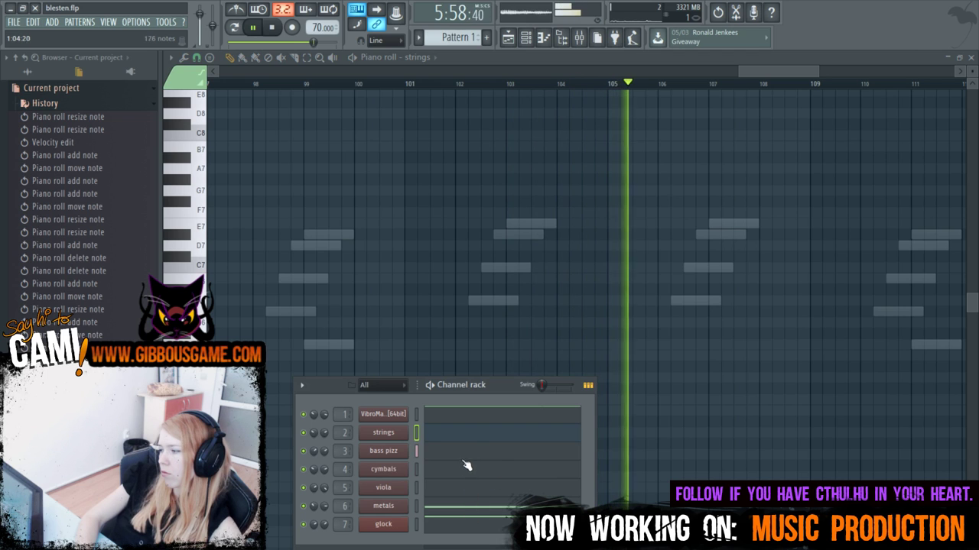
pyautogui.click(461, 524)
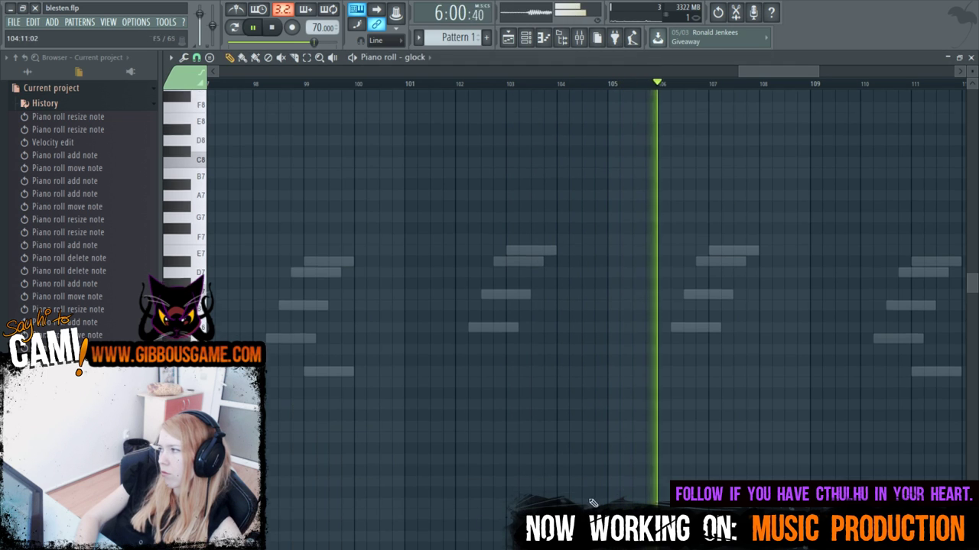
pyautogui.moveTo(728, 74); pyautogui.dragTo(773, 77)
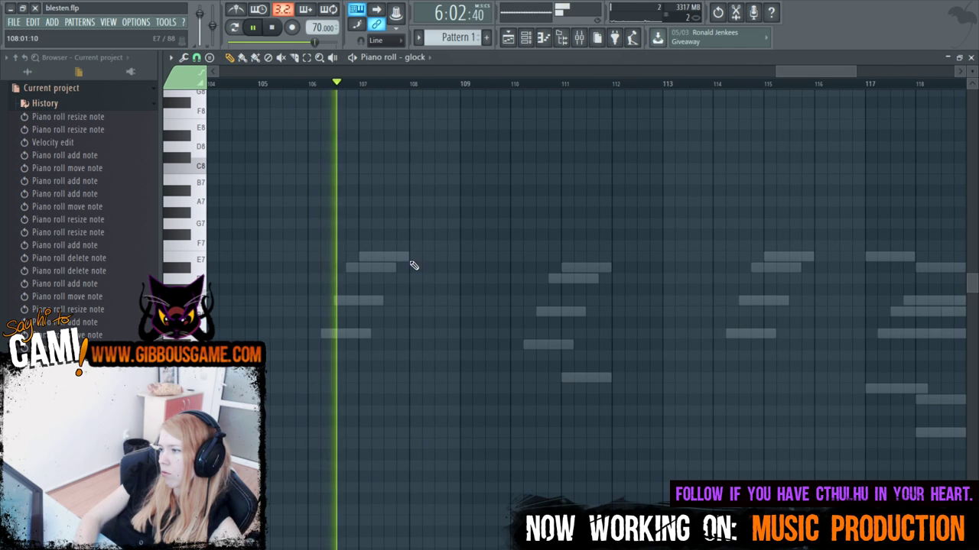
pyautogui.click(414, 256)
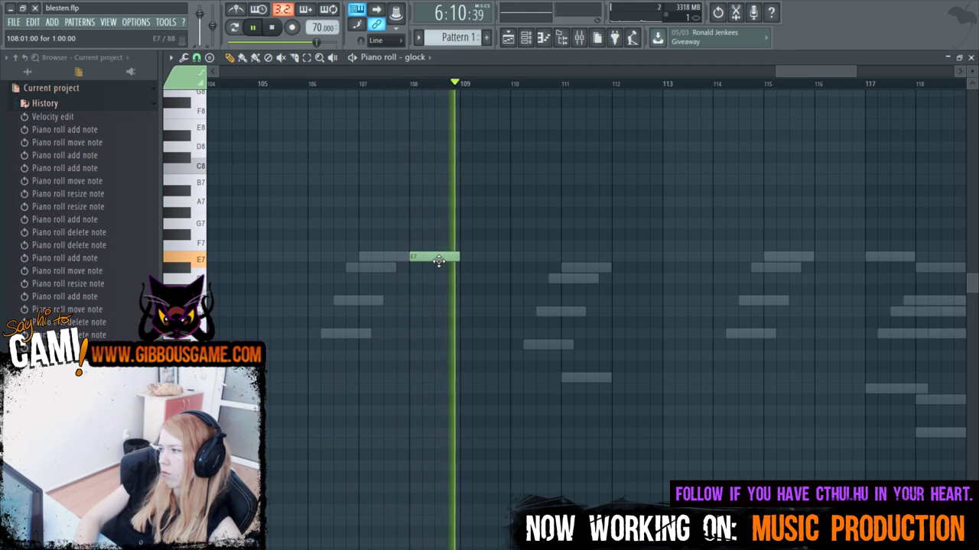
# Add a one-bar G#6 note at bar 109 of the glock part, play it back and delete the E7 note at bar 108.
pyautogui.press('space')
pyautogui.click(454, 301)
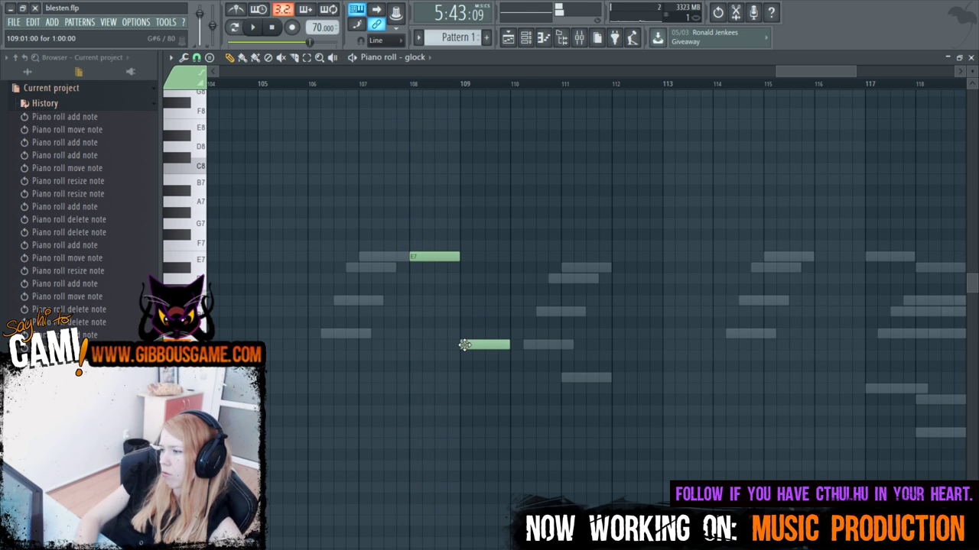
pyautogui.click(455, 81)
pyautogui.press('space')
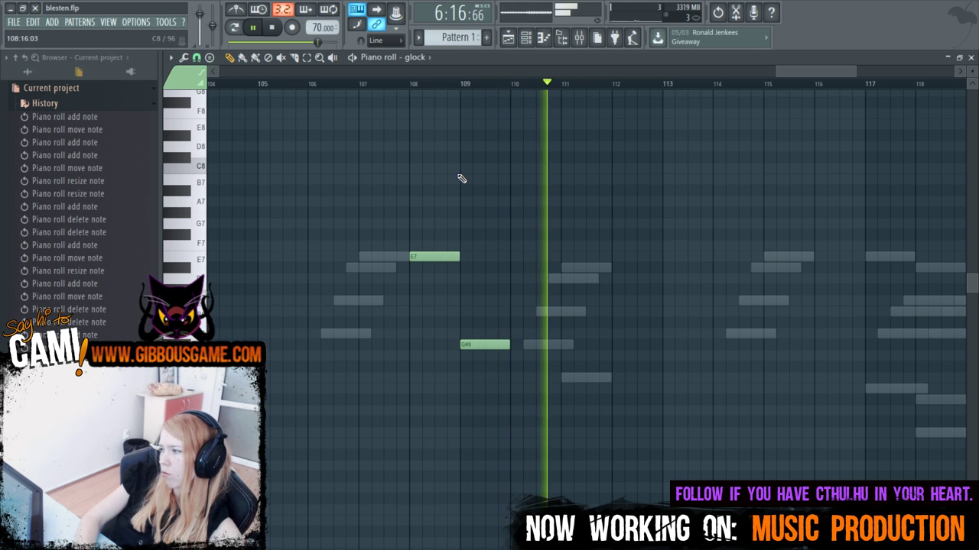
pyautogui.rightClick(449, 256)
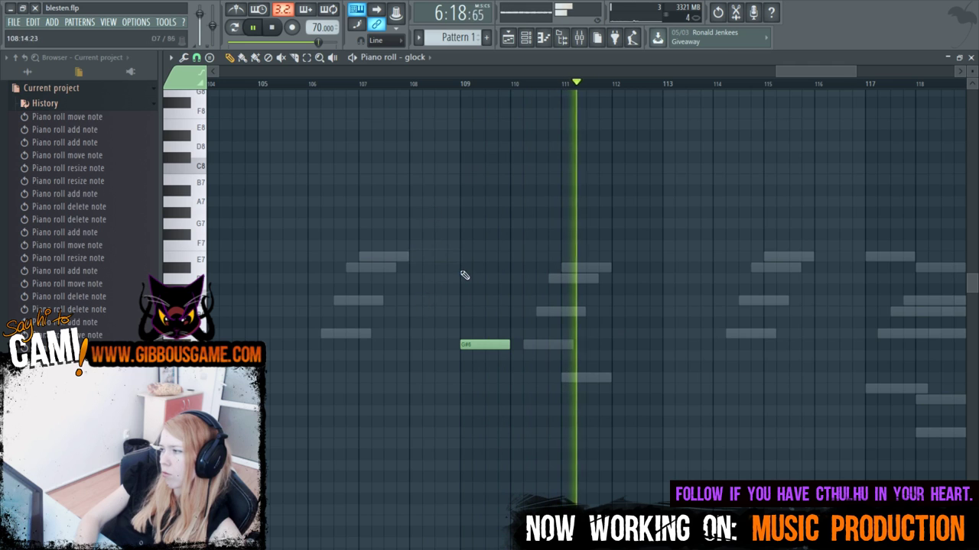
# Add one-bar A6 notes at bars 113 and 105 of the glock part.
pyautogui.moveTo(792, 72); pyautogui.dragTo(817, 81)
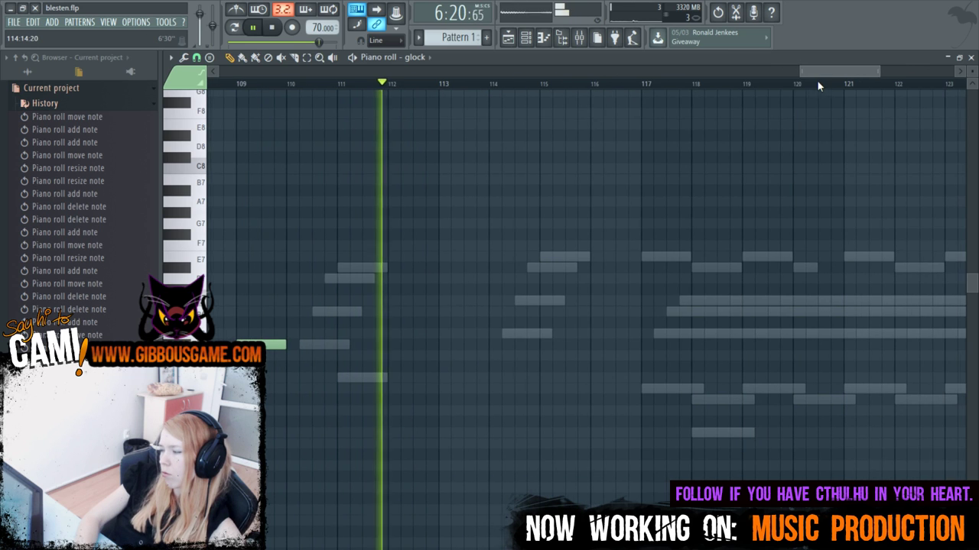
pyautogui.moveTo(446, 351); pyautogui.dragTo(451, 335)
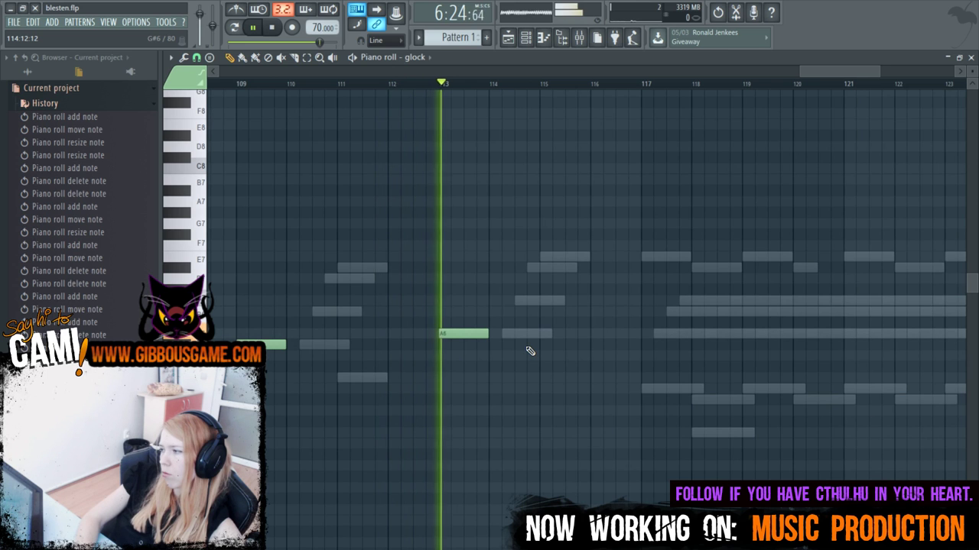
pyautogui.moveTo(825, 72); pyautogui.dragTo(778, 96)
pyautogui.click(494, 337)
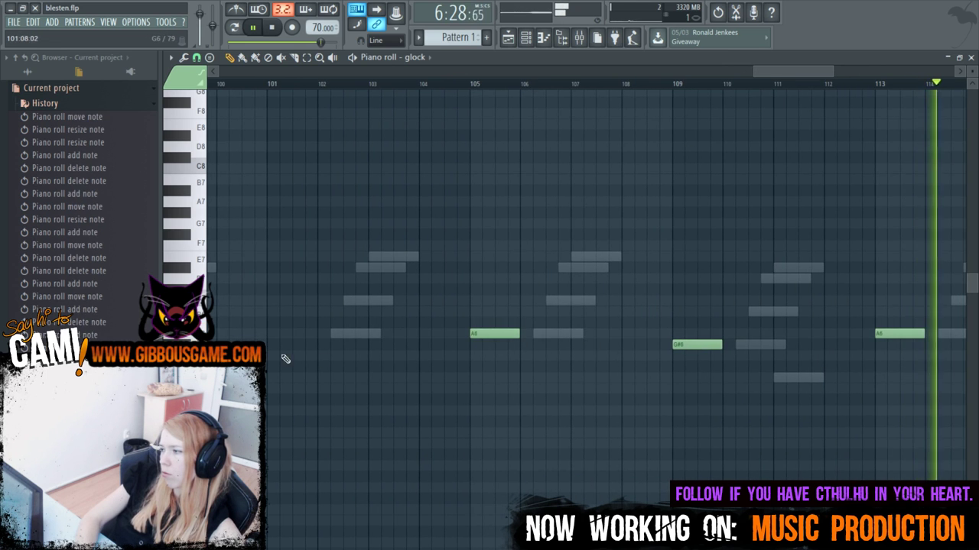
# Add a one-bar A6 note at bar 117 of the glock part and look over the rest of its notes.
pyautogui.scroll(-4, 510, 421)
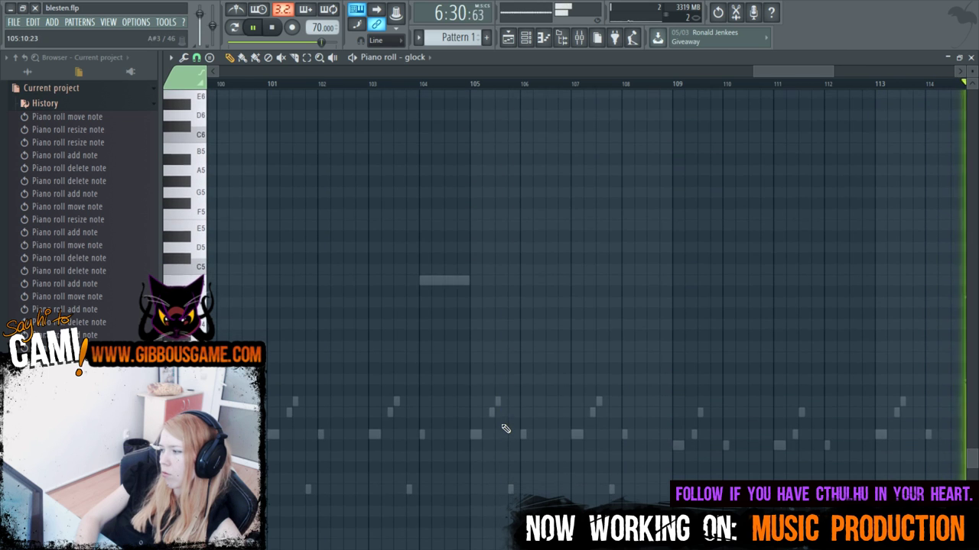
pyautogui.scroll(1, 512, 419)
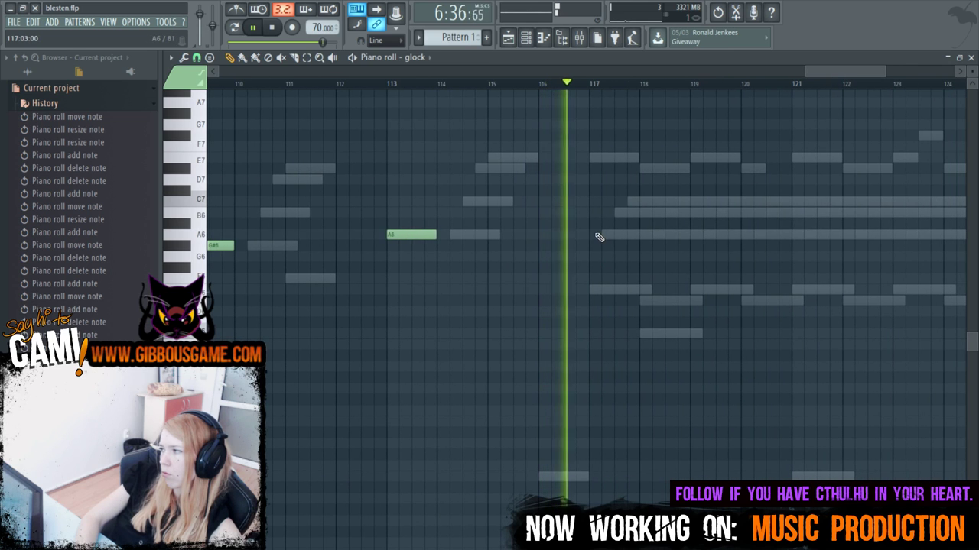
pyautogui.click(599, 237)
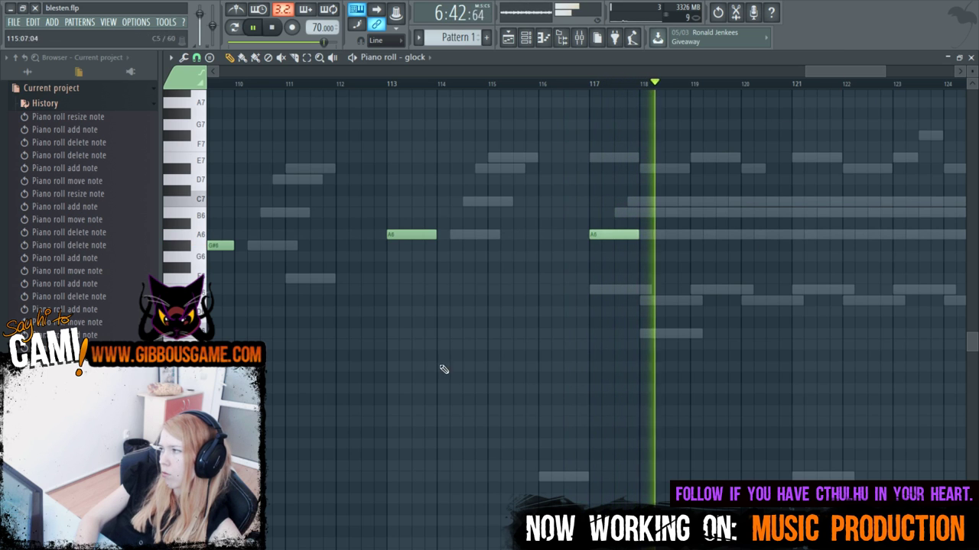
pyautogui.moveTo(826, 73); pyautogui.dragTo(862, 102)
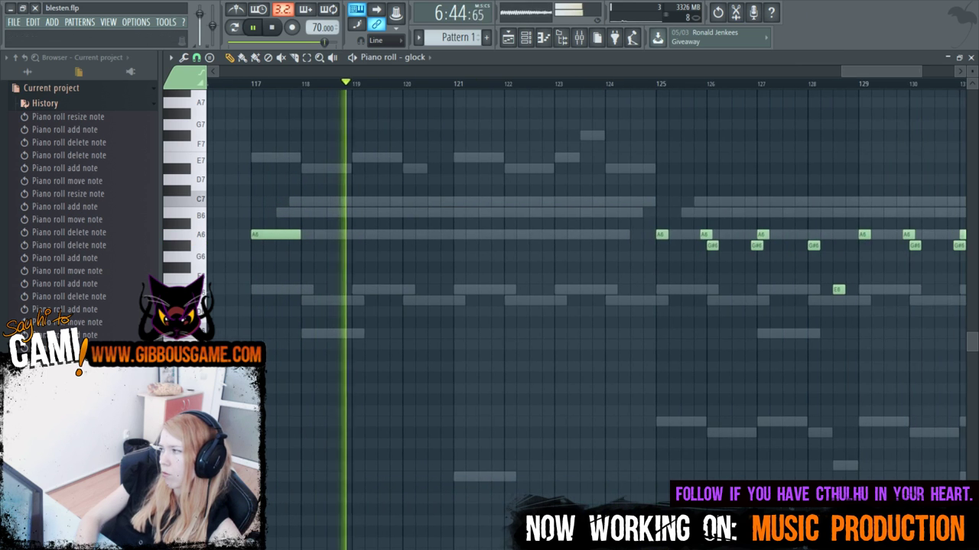
pyautogui.moveTo(839, 70); pyautogui.dragTo(533, 101)
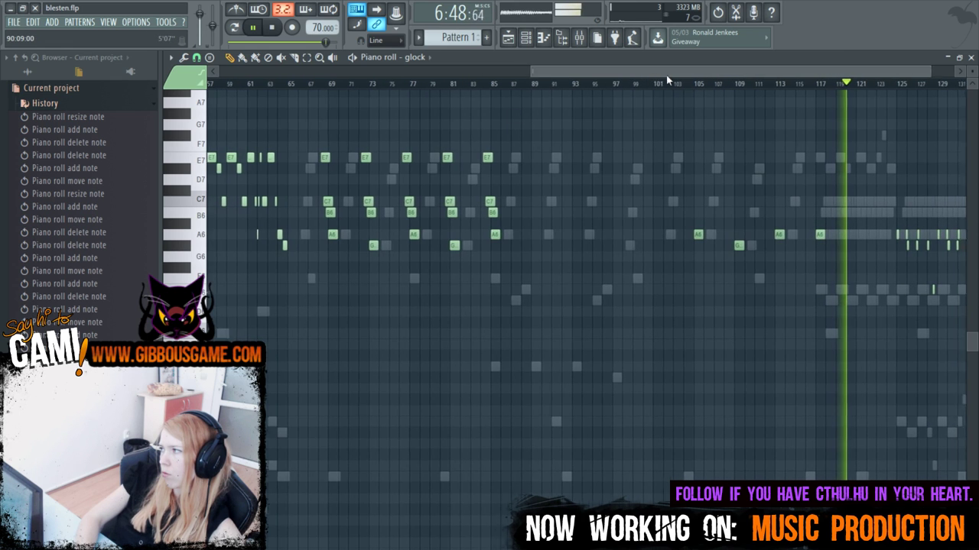
pyautogui.moveTo(666, 75); pyautogui.dragTo(816, 75)
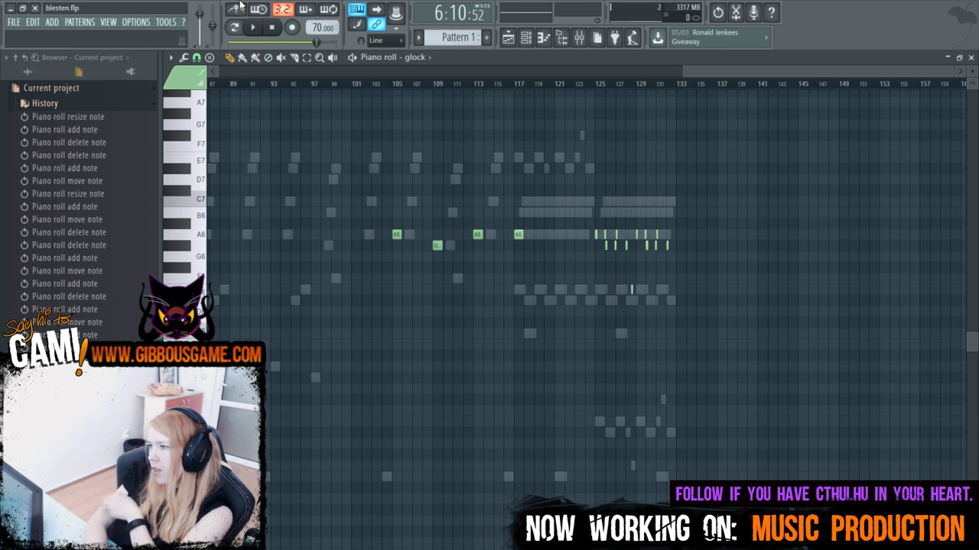
# Export the full song to the Music folder as an MP3 file named blestem and start rendering.
pyautogui.click(15, 22)
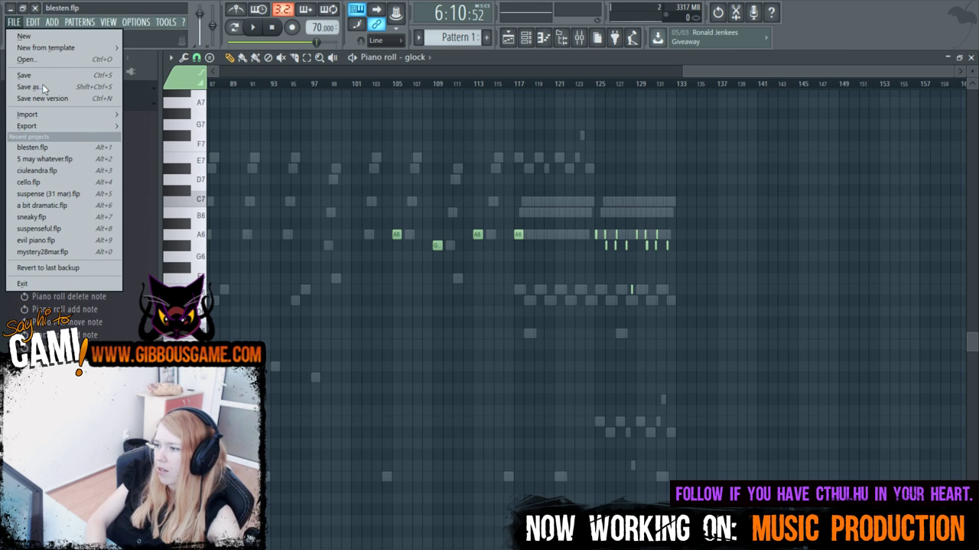
pyautogui.moveTo(59, 126)
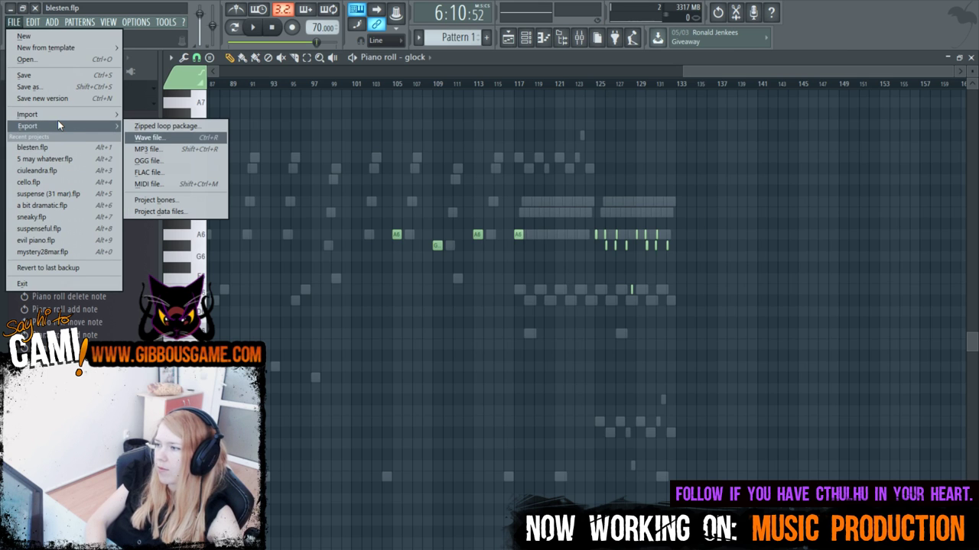
pyautogui.click(144, 149)
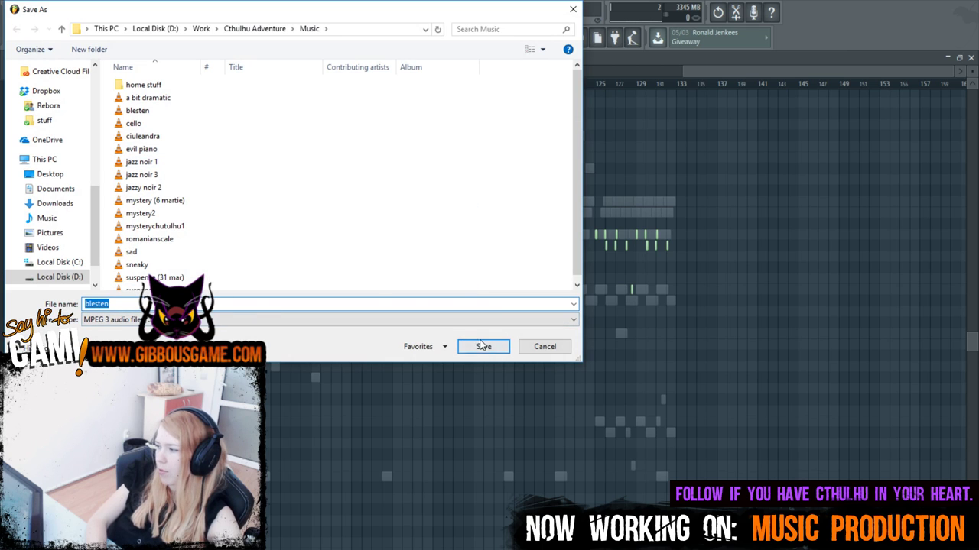
pyautogui.click(353, 308)
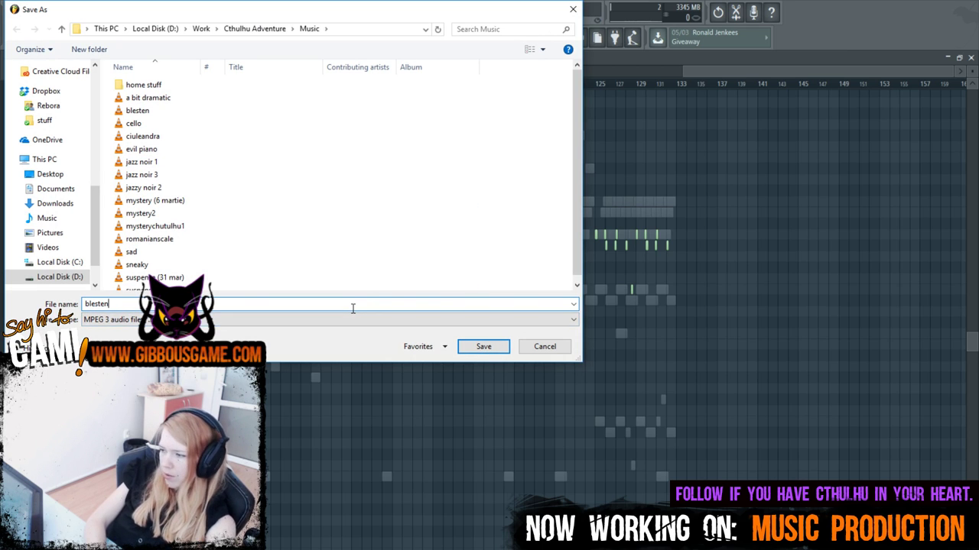
pyautogui.press('BackSpace')
pyautogui.write('m')
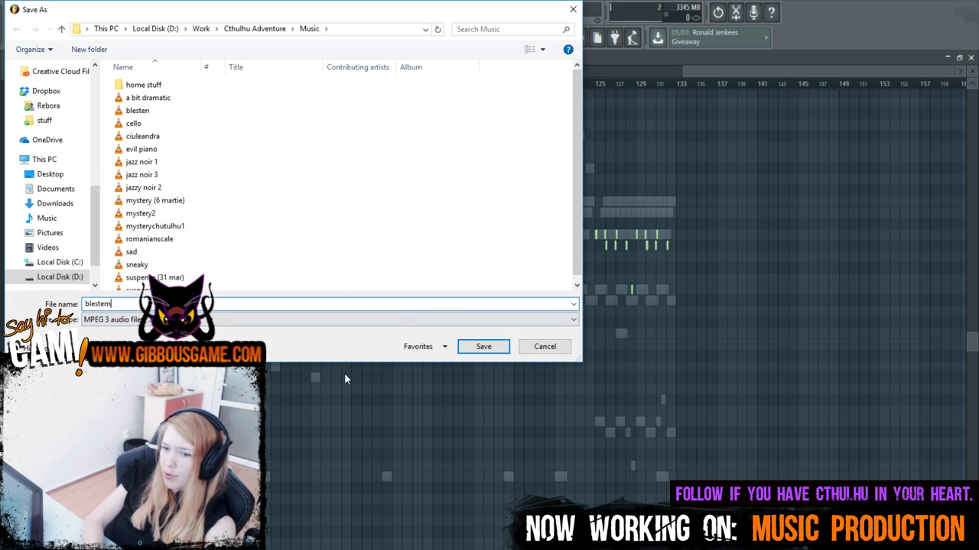
pyautogui.click(484, 347)
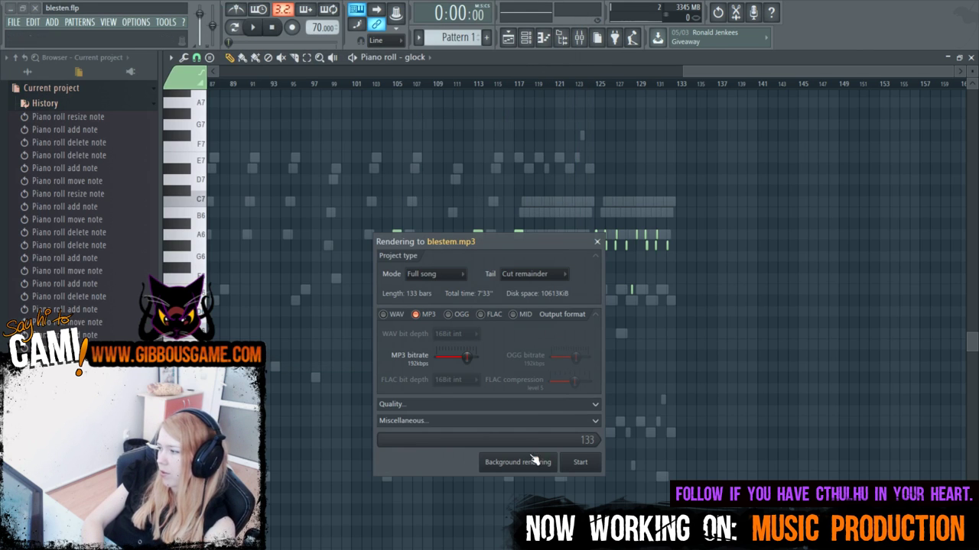
pyautogui.click(545, 463)
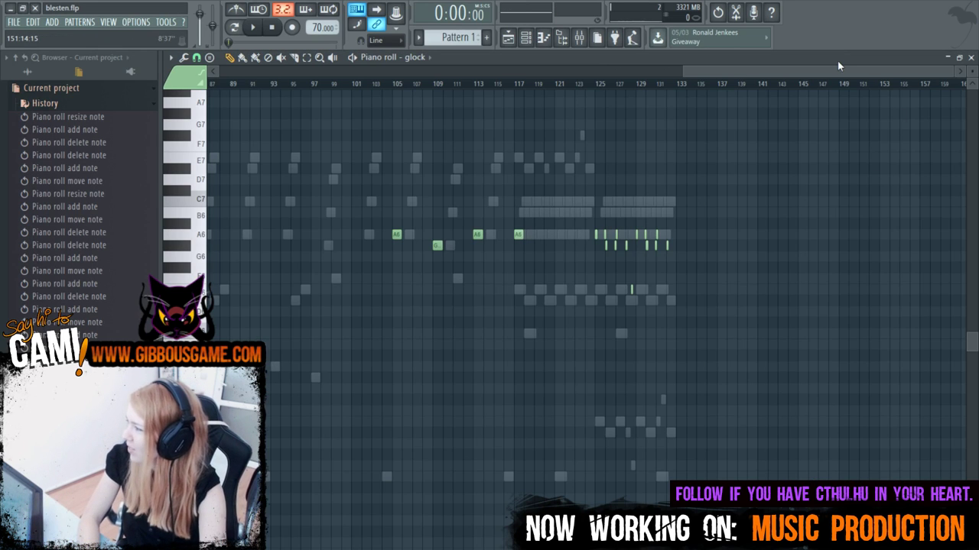
# Play the song from the beginning to listen through it, and stop playback.
pyautogui.moveTo(838, 70); pyautogui.dragTo(233, 73)
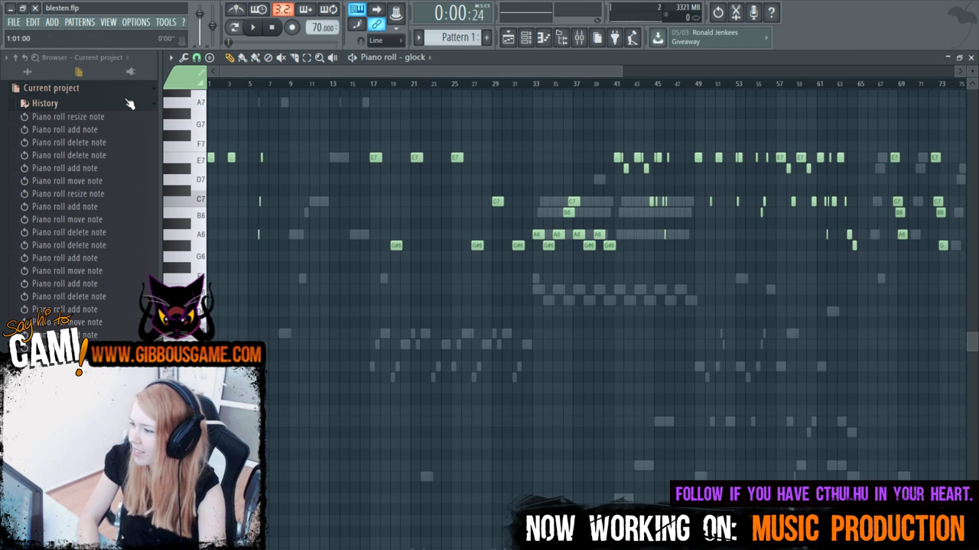
pyautogui.press('space')
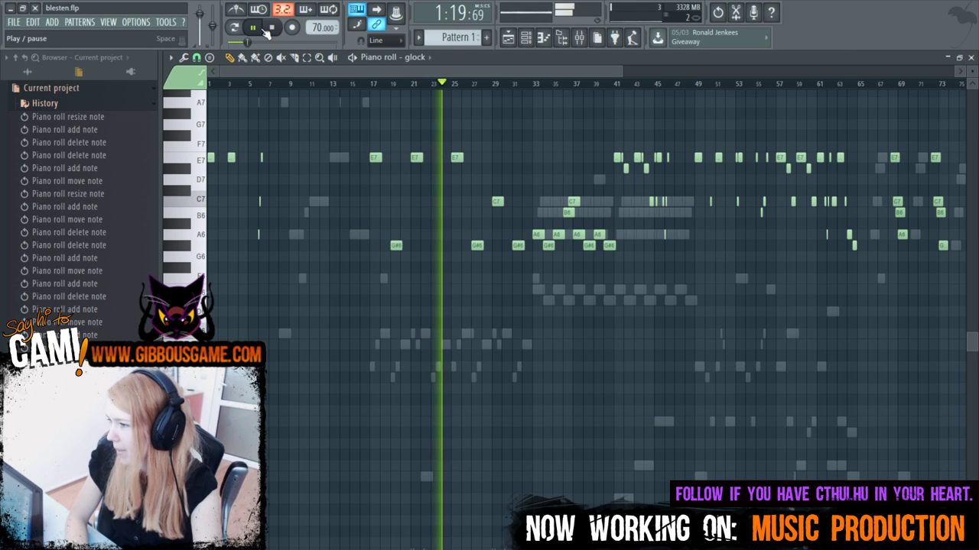
pyautogui.press('space')
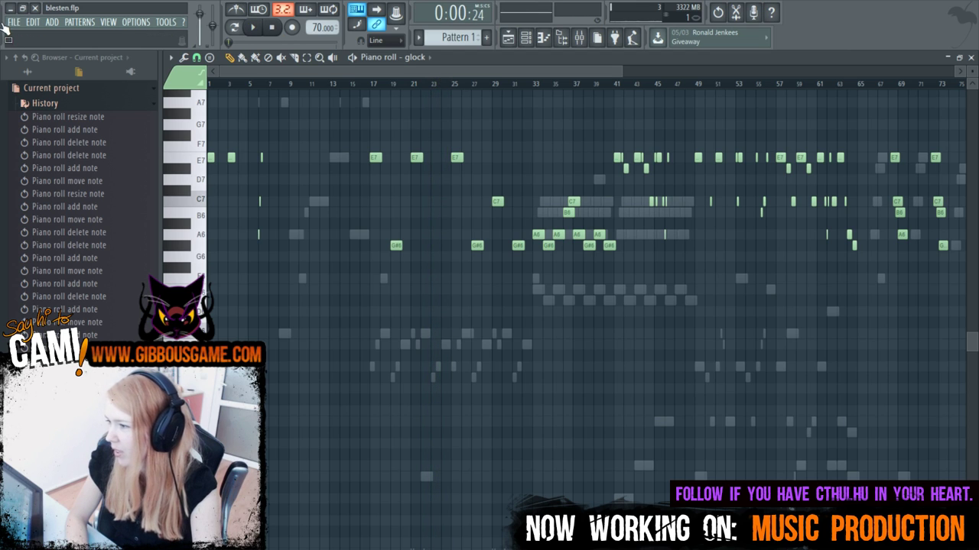
# Open the recent project ciuleandra.flp.
pyautogui.click(14, 22)
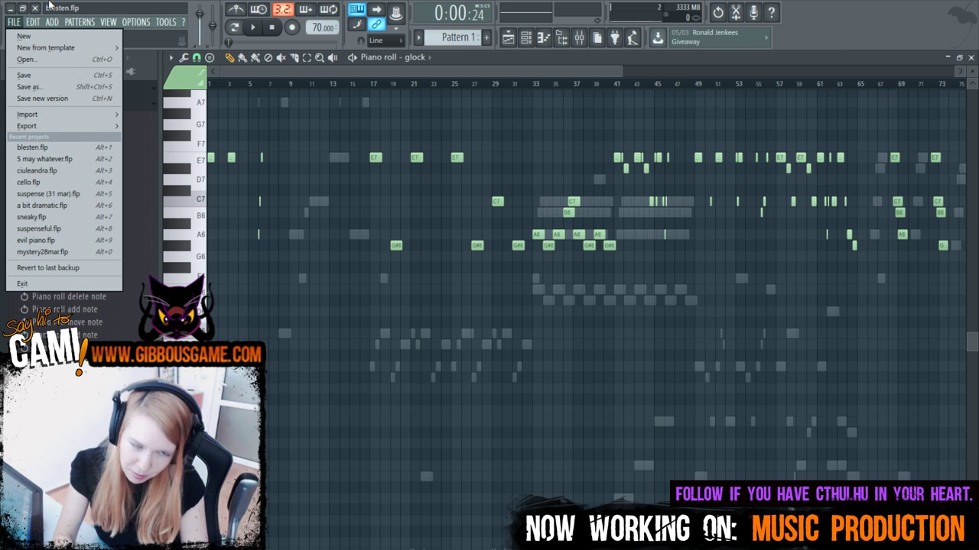
pyautogui.press('Escape')
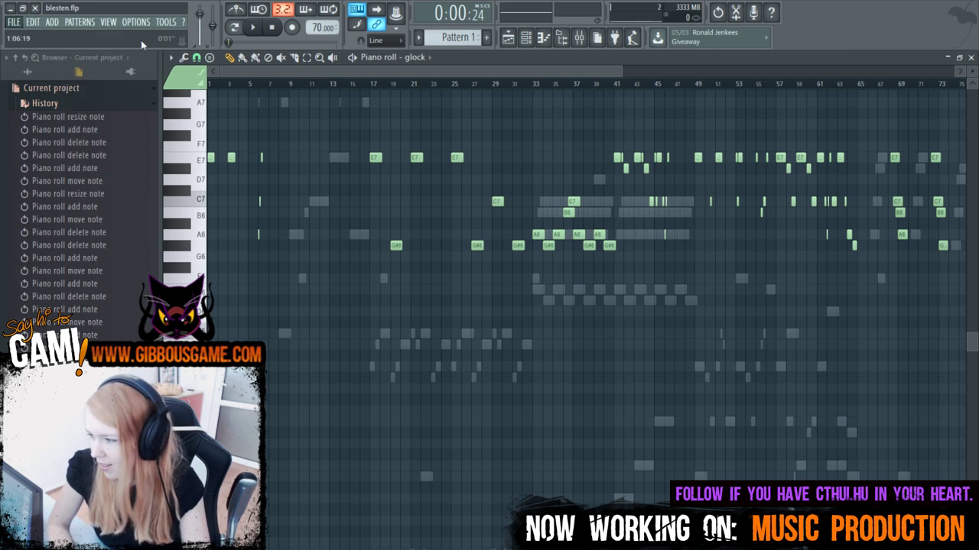
pyautogui.click(79, 21)
pyautogui.click(17, 25)
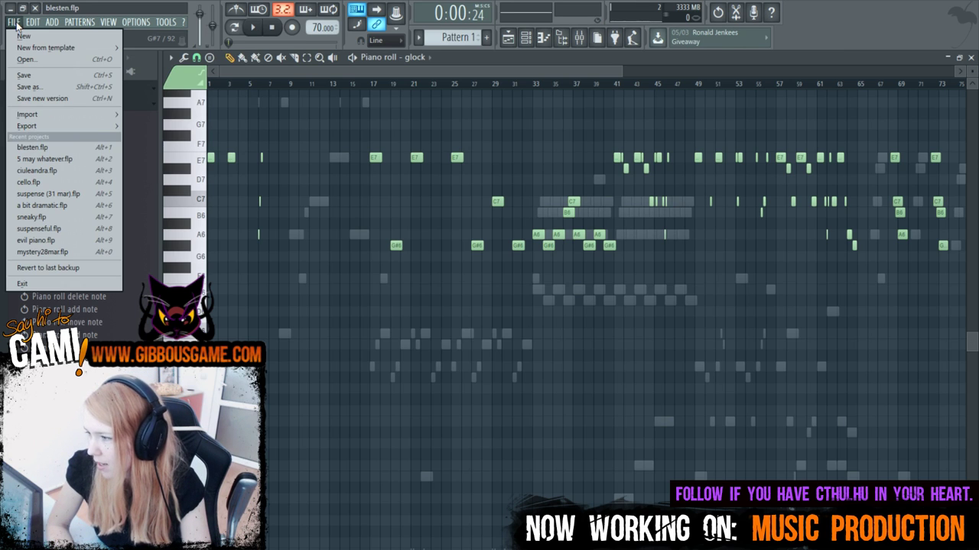
pyautogui.click(45, 170)
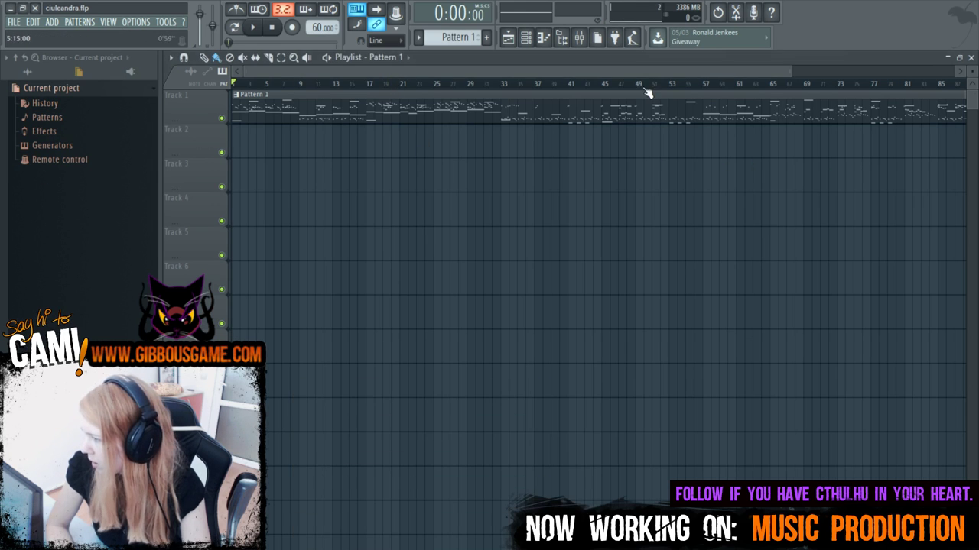
# Play ciuleandra.flp from the beginning to listen through its opening bars, view the whole pattern in the playlist, and stop playback.
pyautogui.moveTo(795, 71); pyautogui.dragTo(498, 71)
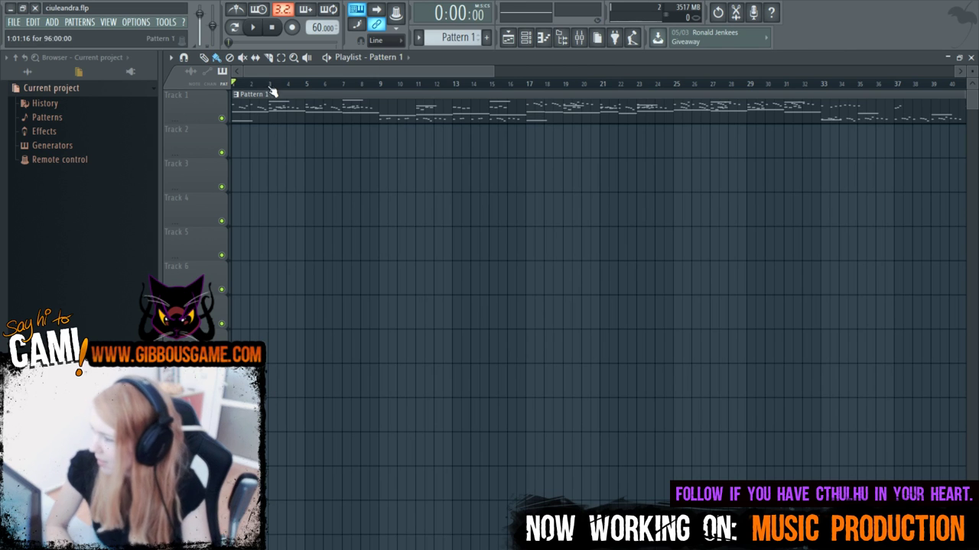
pyautogui.click(254, 29)
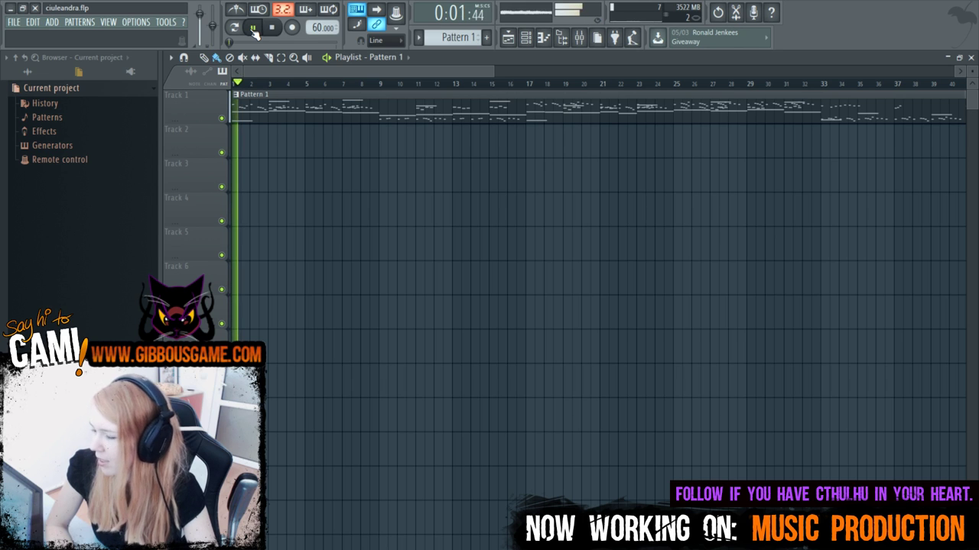
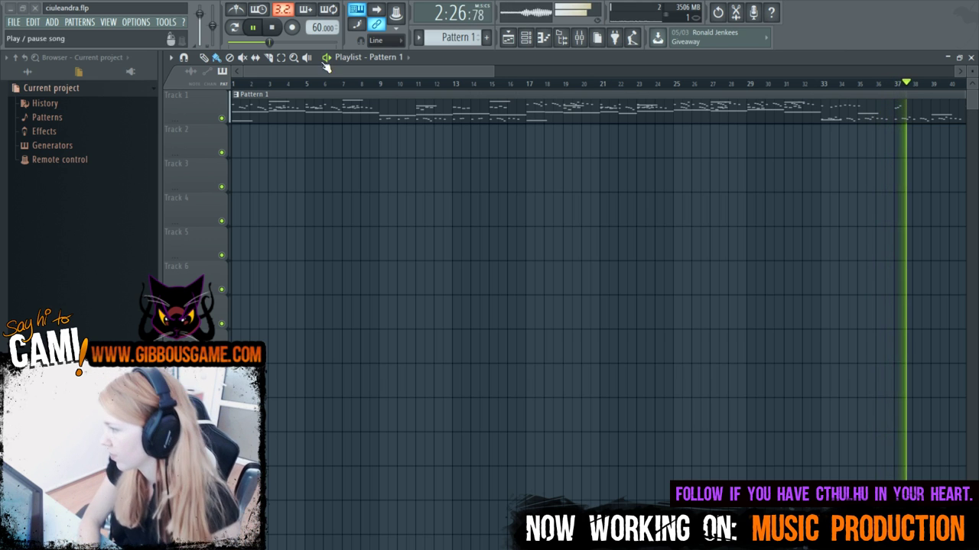
pyautogui.moveTo(492, 71); pyautogui.dragTo(765, 116)
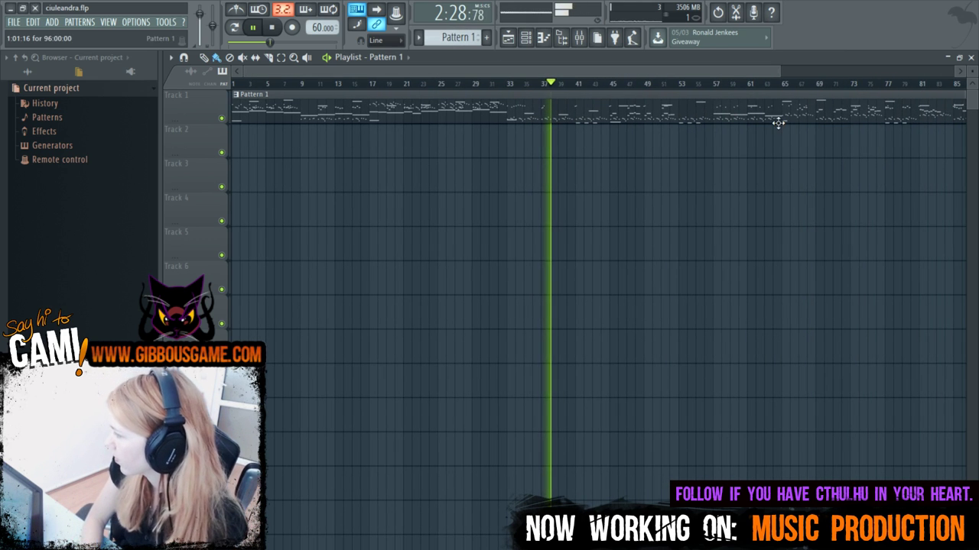
pyautogui.moveTo(764, 71); pyautogui.dragTo(974, 123)
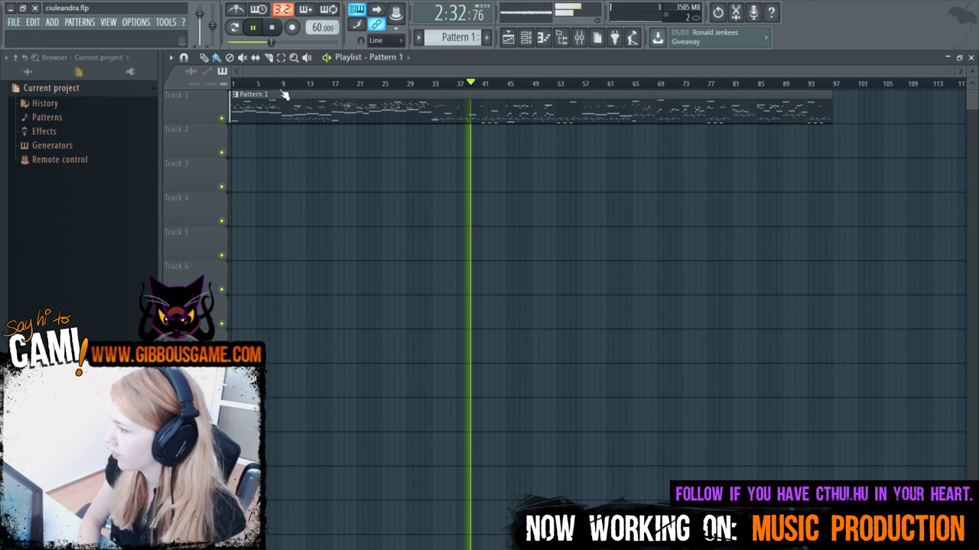
pyautogui.press('space')
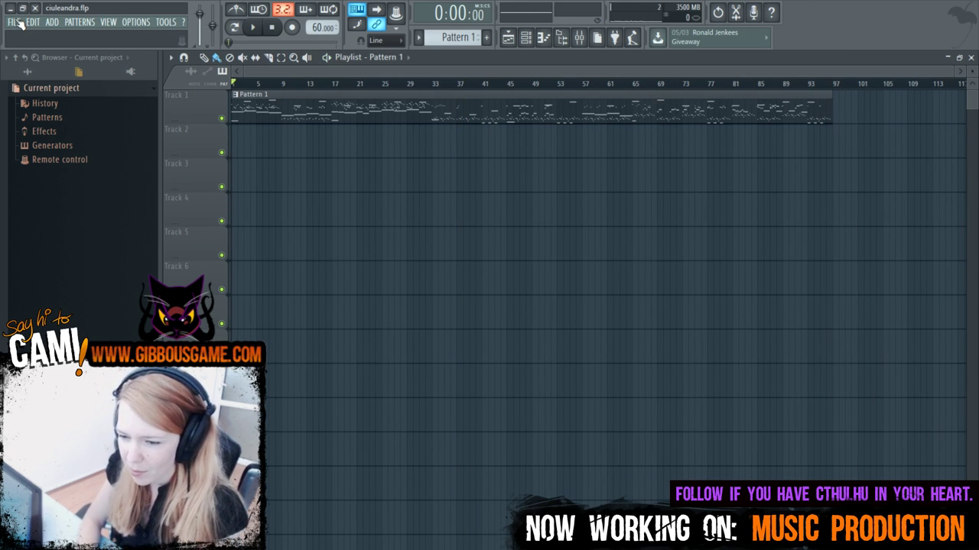
# Open the recent project 5 may whatever.flp and play it from the beginning.
pyautogui.click(16, 22)
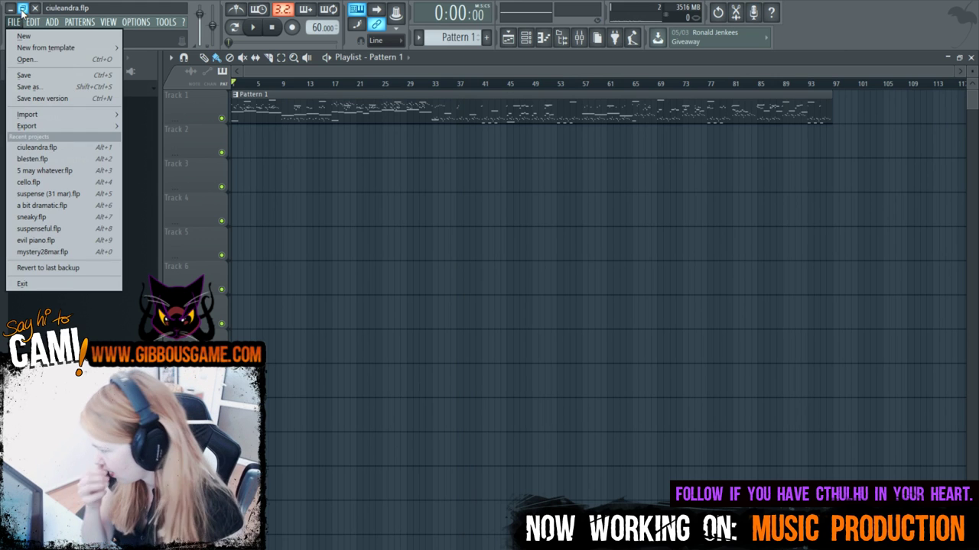
pyautogui.click(51, 172)
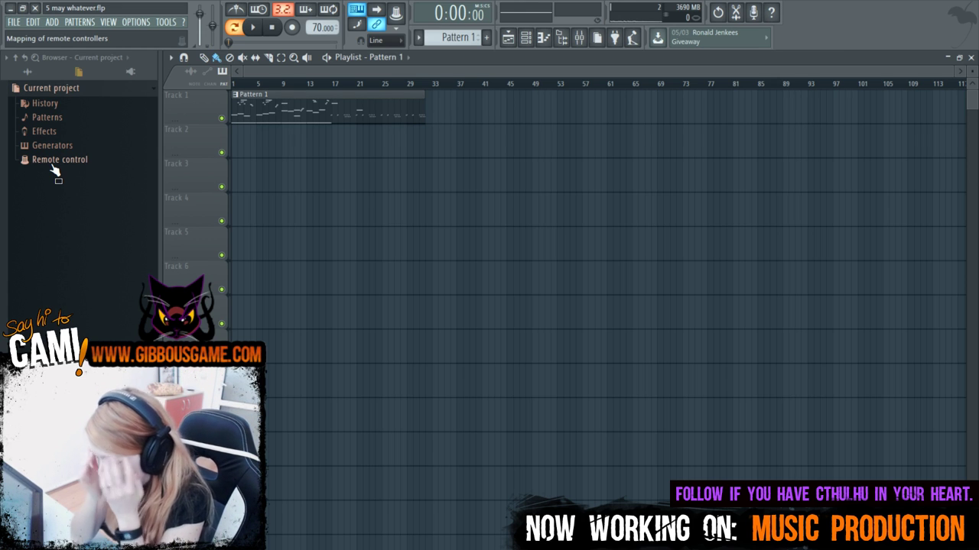
pyautogui.moveTo(961, 72); pyautogui.dragTo(314, 47)
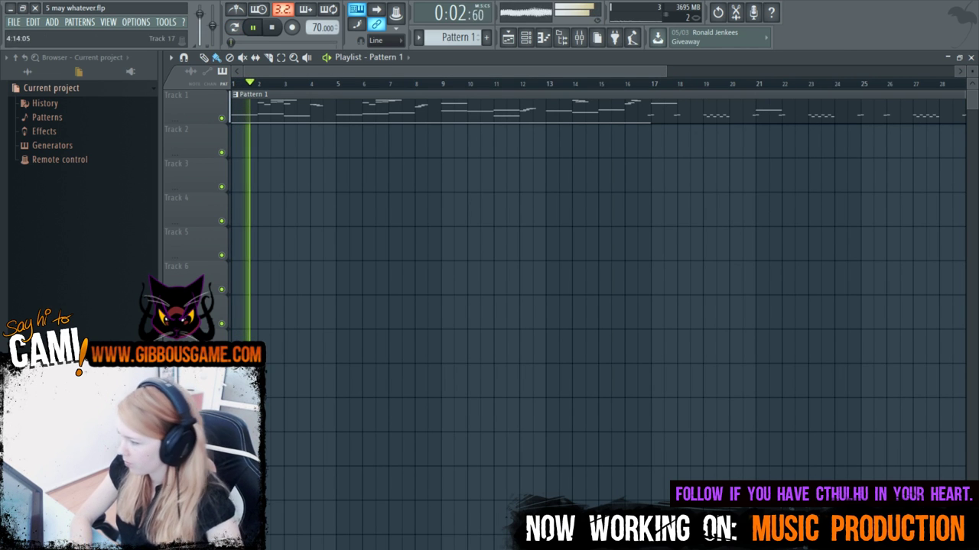
# Open the strings part in the piano roll and replay its opening bars while checking the notes.
pyautogui.press('F6')
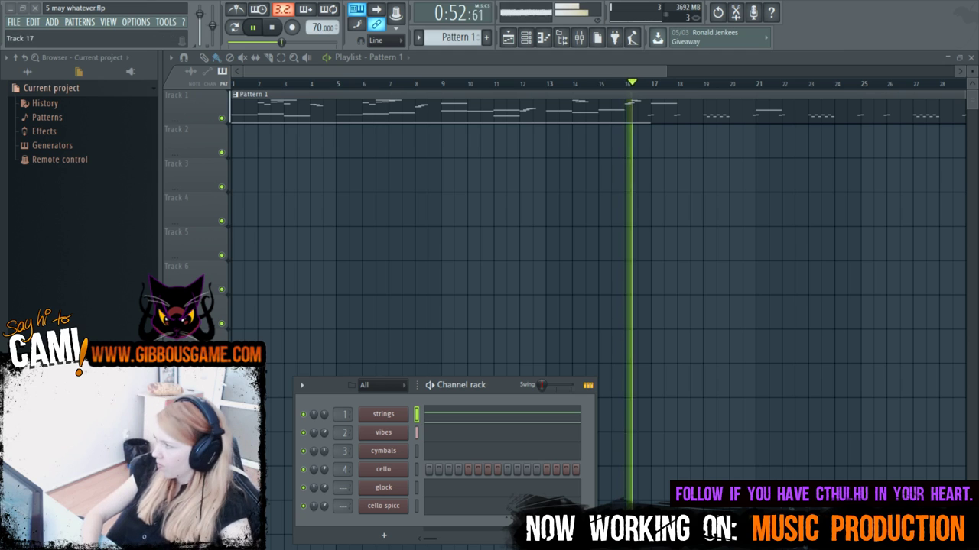
pyautogui.click(454, 415)
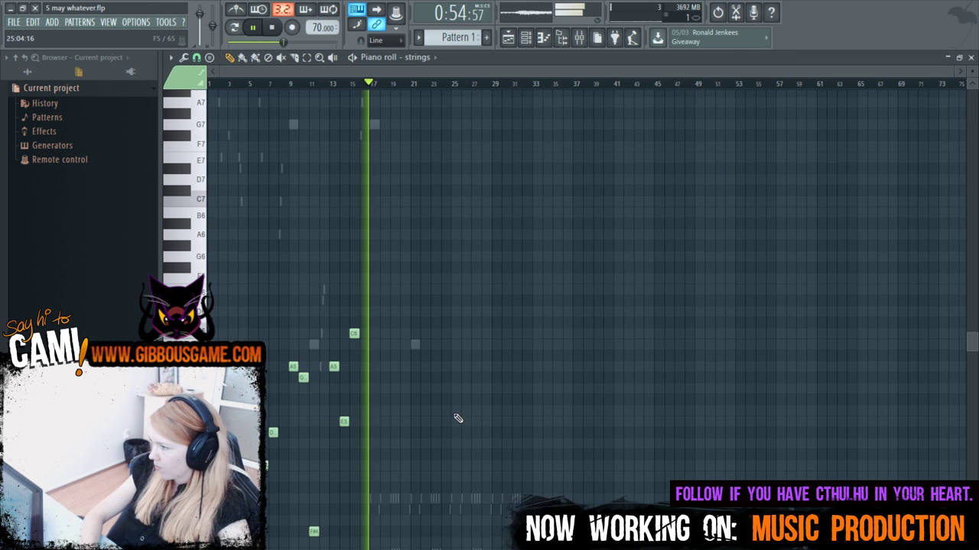
pyautogui.press('space')
pyautogui.scroll(-3, 406, 472)
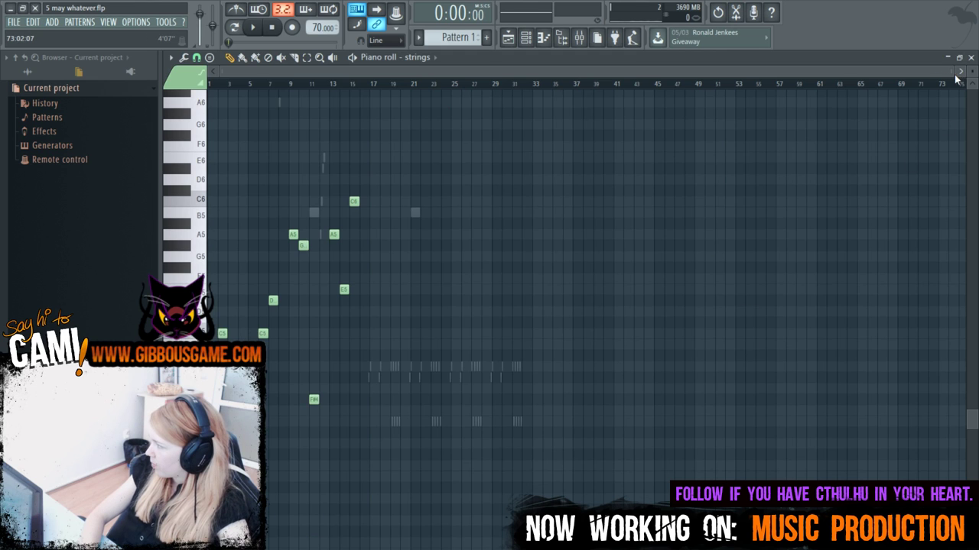
pyautogui.moveTo(956, 77); pyautogui.dragTo(474, 97)
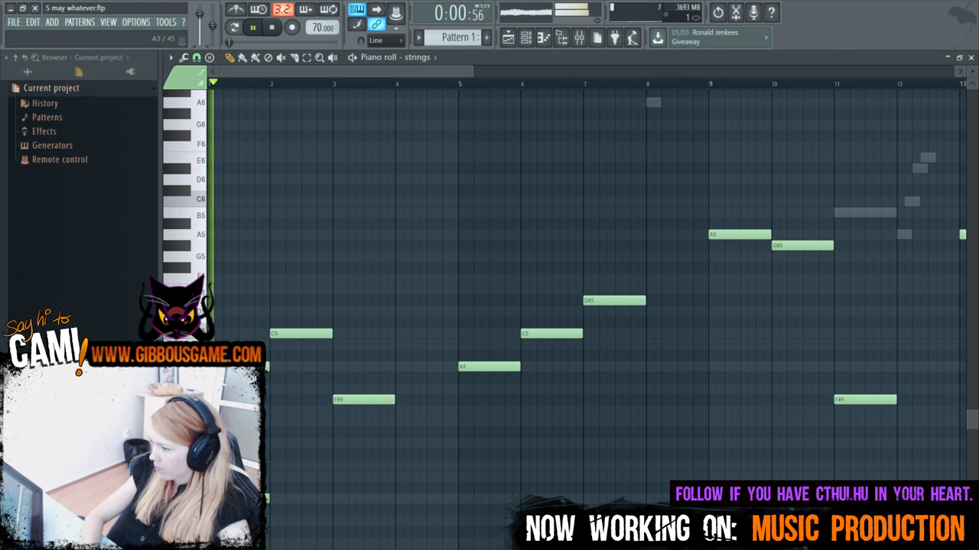
pyautogui.press('space')
pyautogui.scroll(-1, 581, 290)
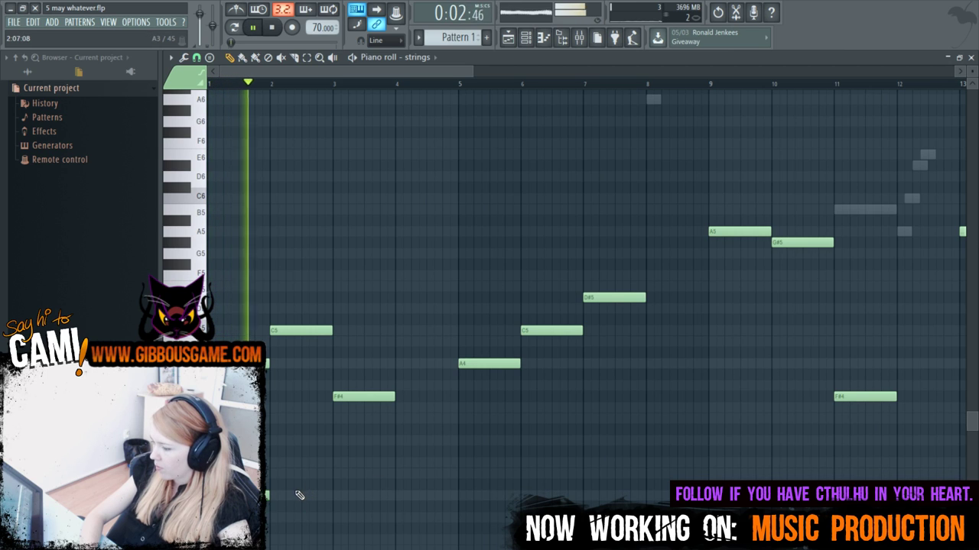
pyautogui.press('space')
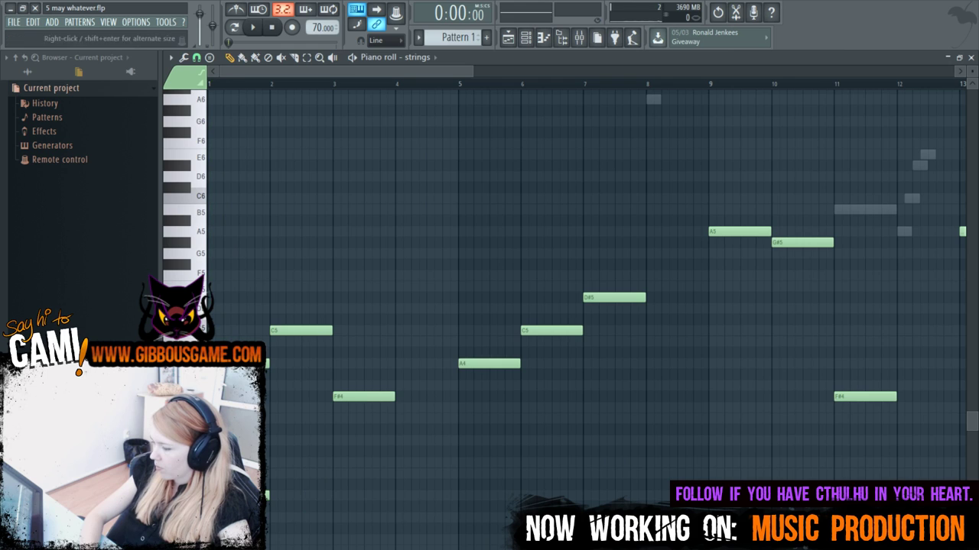
pyautogui.press('space')
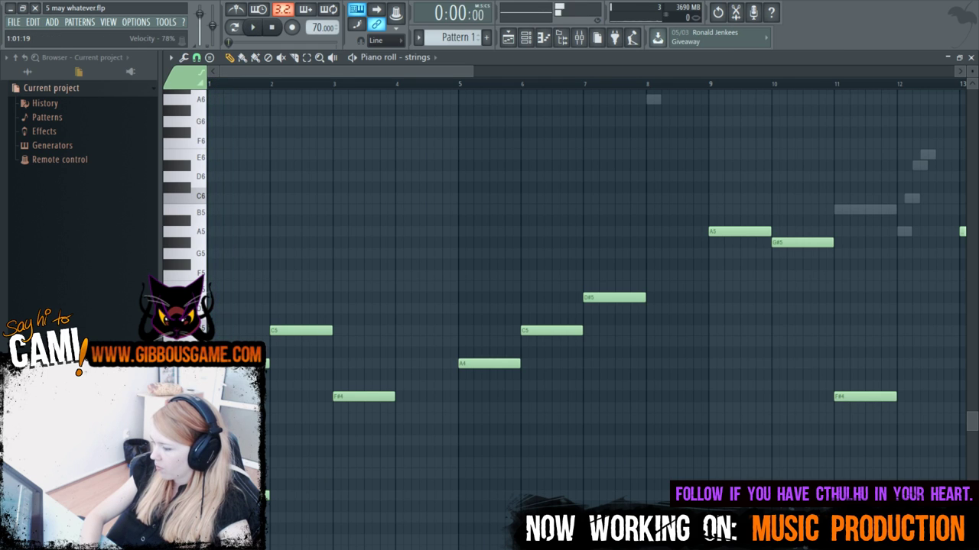
pyautogui.press('space')
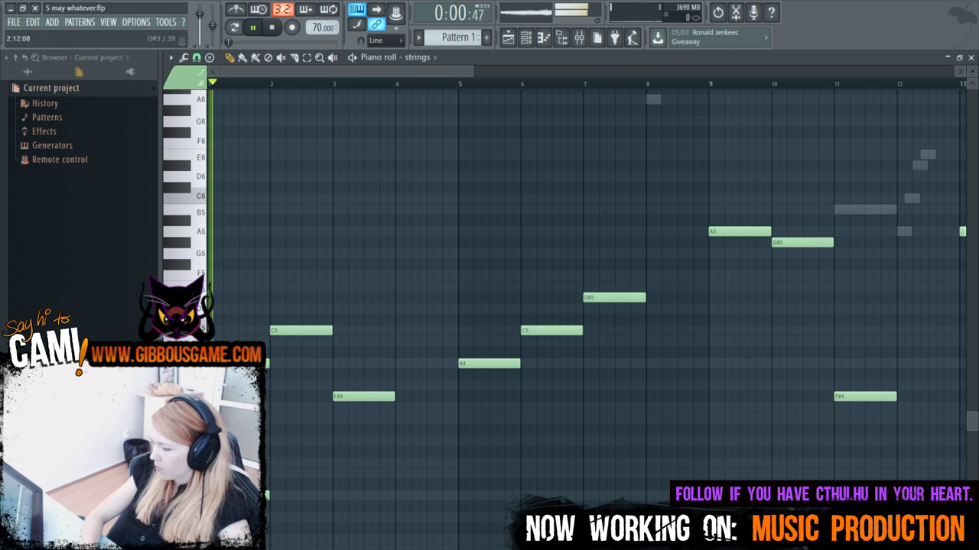
# Add one-bar low strings notes, G#3 at bar 2 and F3 at bar 3, lower the latter to D#3, and replay.
pyautogui.click(273, 507)
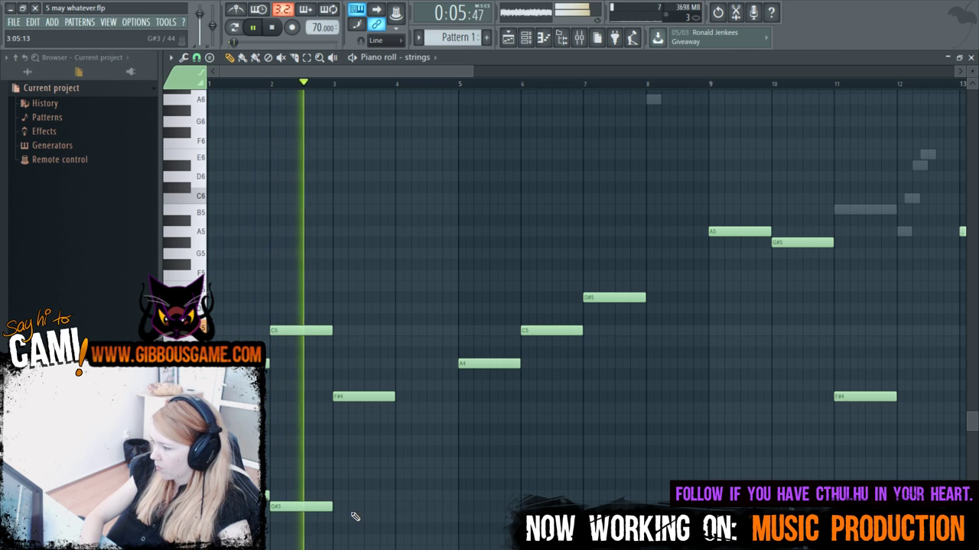
pyautogui.press('space')
pyautogui.click(336, 540)
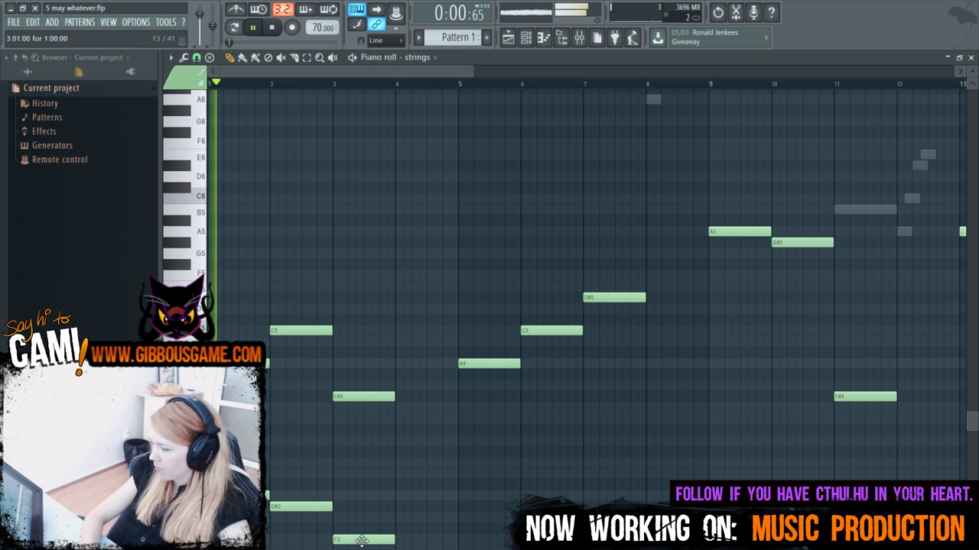
pyautogui.moveTo(360, 541)
pyautogui.mouseDown()
pyautogui.moveTo(364, 528)
pyautogui.moveTo(364, 549)
pyautogui.mouseUp()
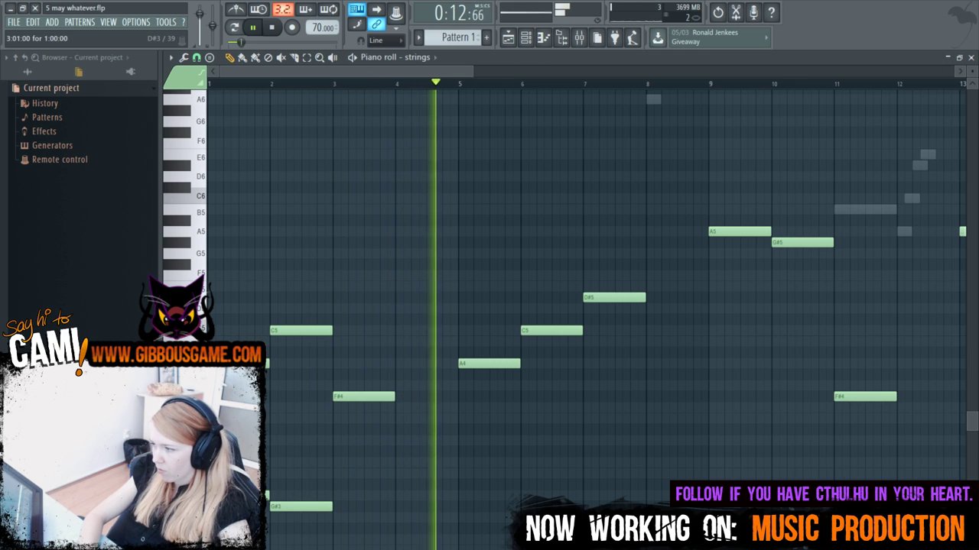
pyautogui.press('space')
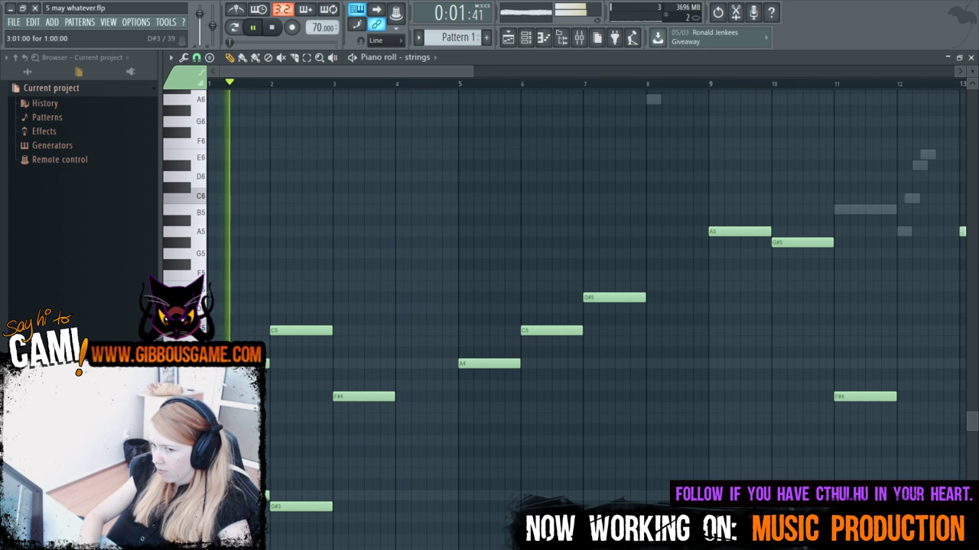
# Try the low strings note at bar 2 on C4, listen to the opening bars again, and stop playback.
pyautogui.moveTo(312, 506); pyautogui.dragTo(312, 461)
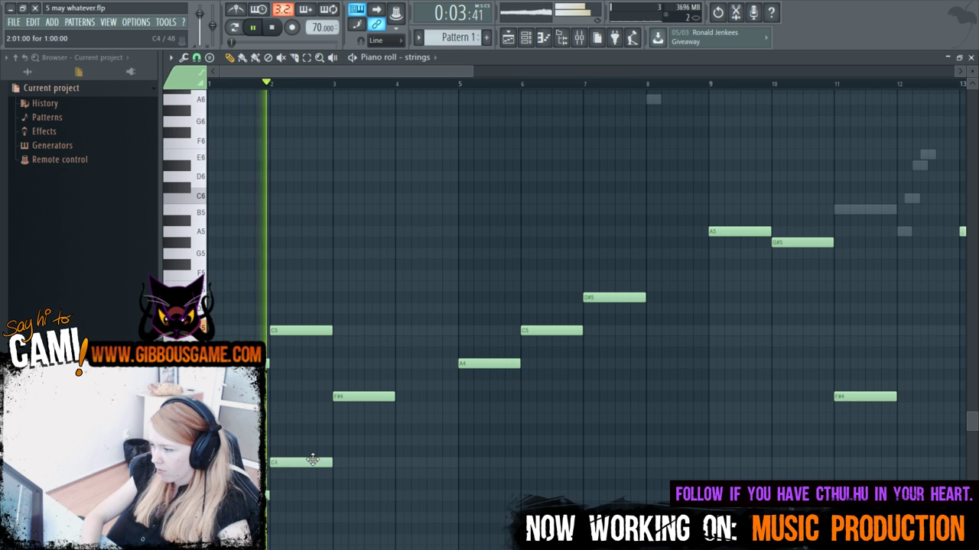
pyautogui.press('space')
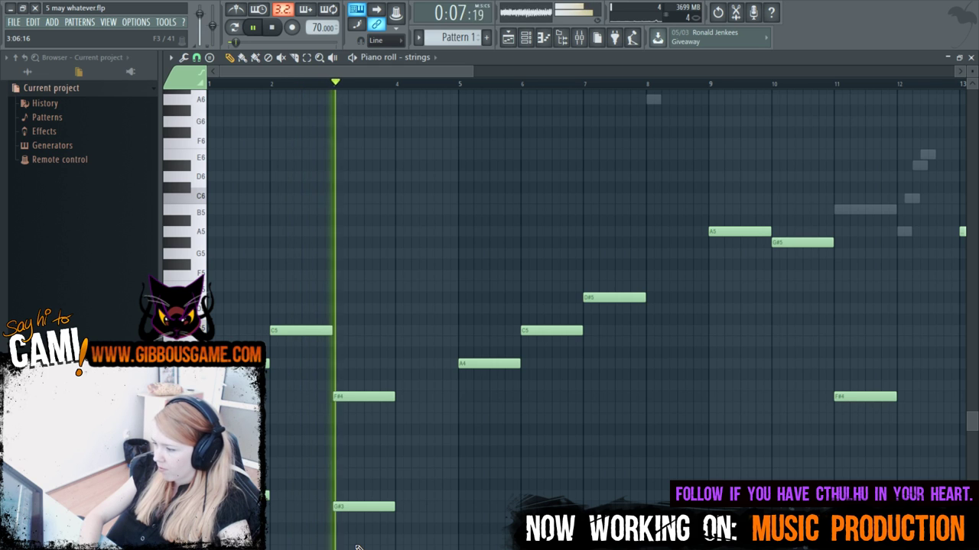
pyautogui.press('space')
pyautogui.scroll(-1, 357, 535)
pyautogui.scroll(-4, 359, 528)
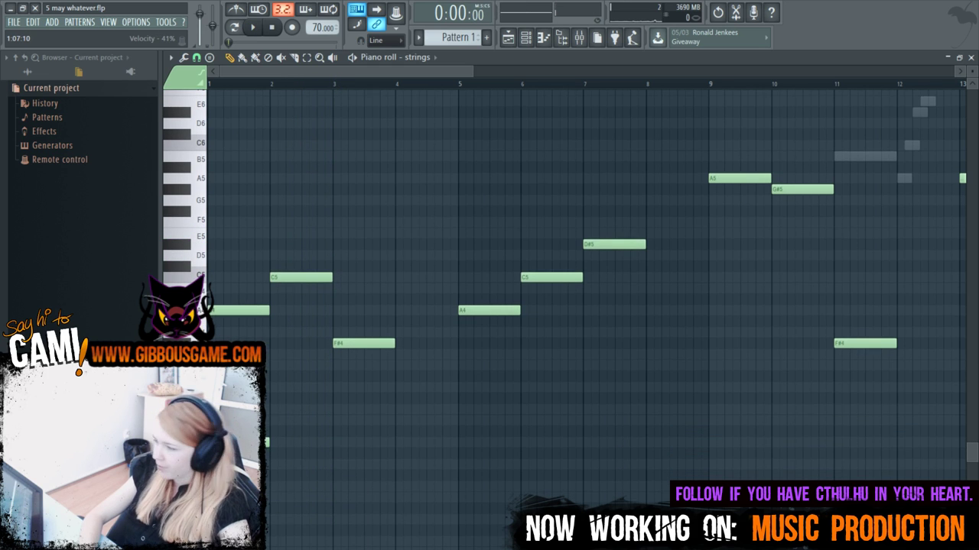
# Delete all notes from the strings part and from the cello spicc part.
pyautogui.hotkey('ctrl', 'a')
pyautogui.press('Delete')
pyautogui.press('F6')
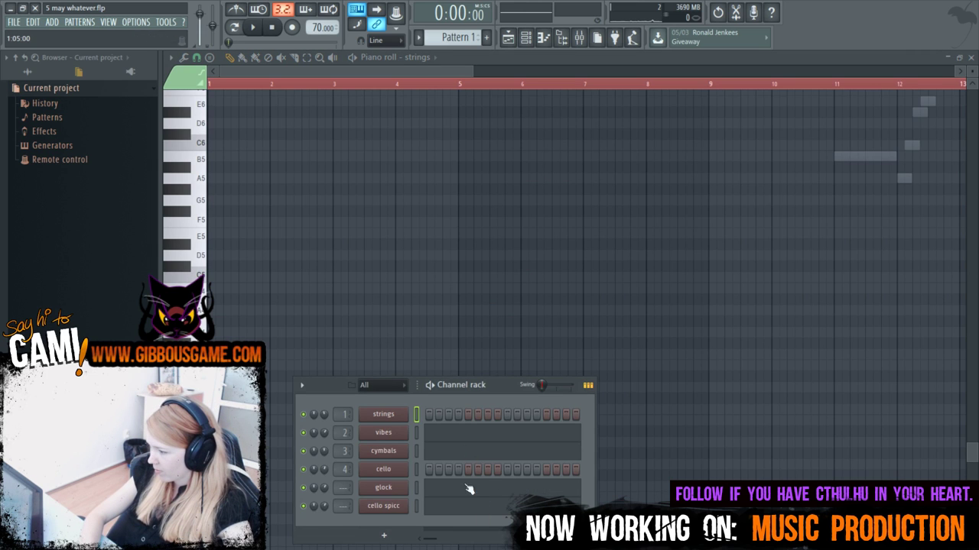
pyautogui.click(471, 510)
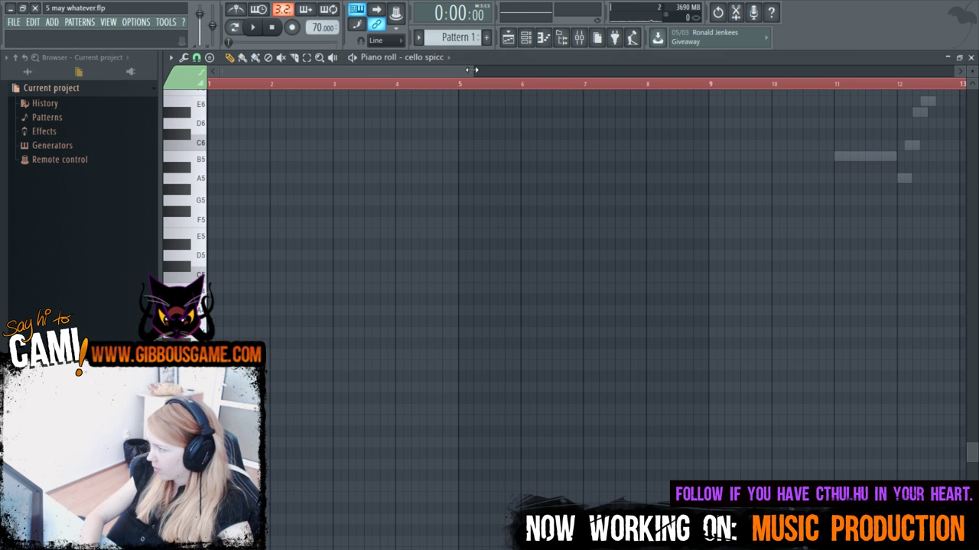
pyautogui.moveTo(472, 70); pyautogui.dragTo(945, 205)
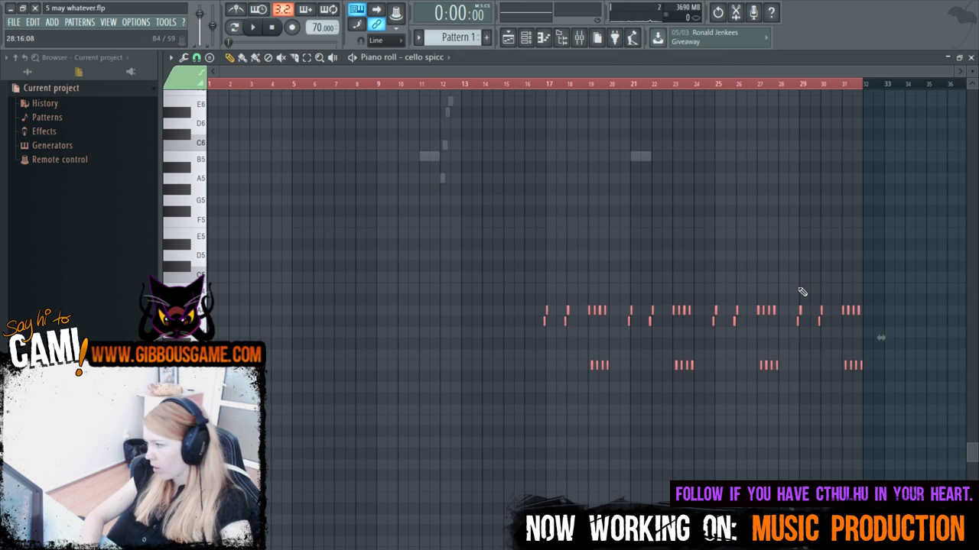
# Delete all notes from the glock part.
pyautogui.press('F6')
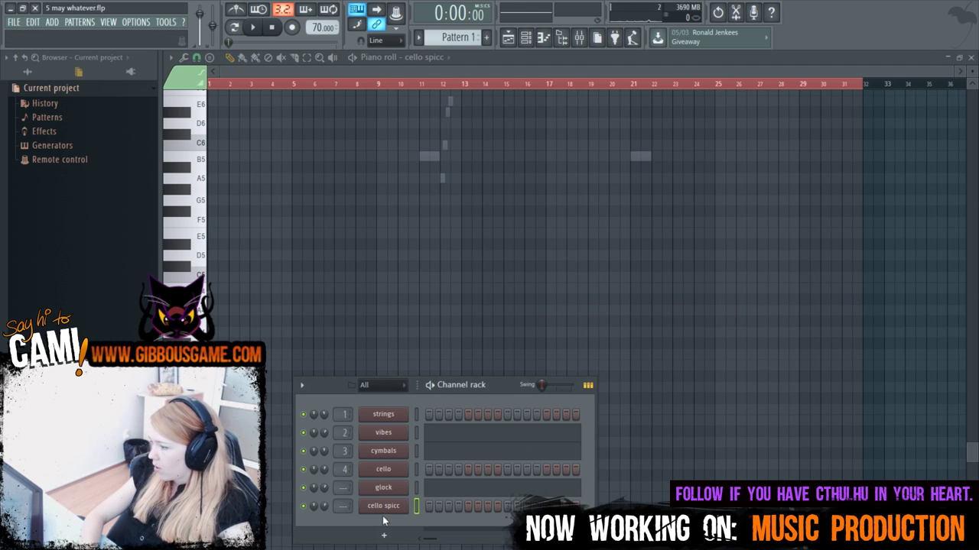
pyautogui.click(471, 494)
pyautogui.scroll(10, 493, 507)
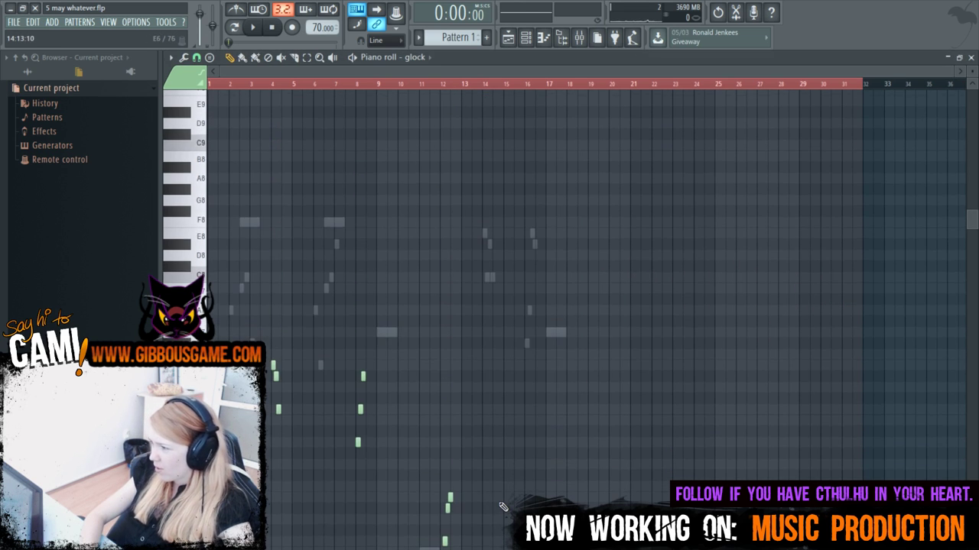
pyautogui.hotkey('ctrl', 'a')
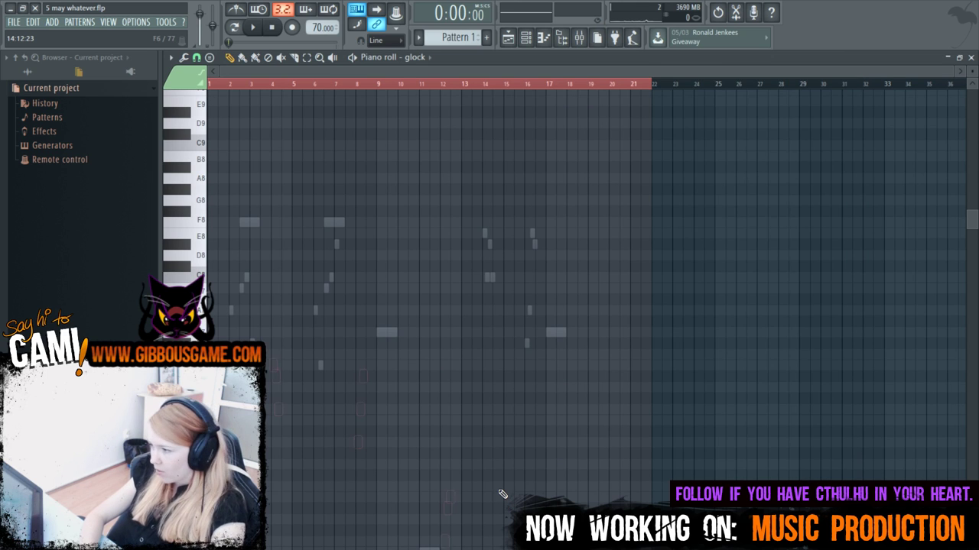
# Delete all notes from the vibes and cymbals parts, leaving nothing selected.
pyautogui.press('F6')
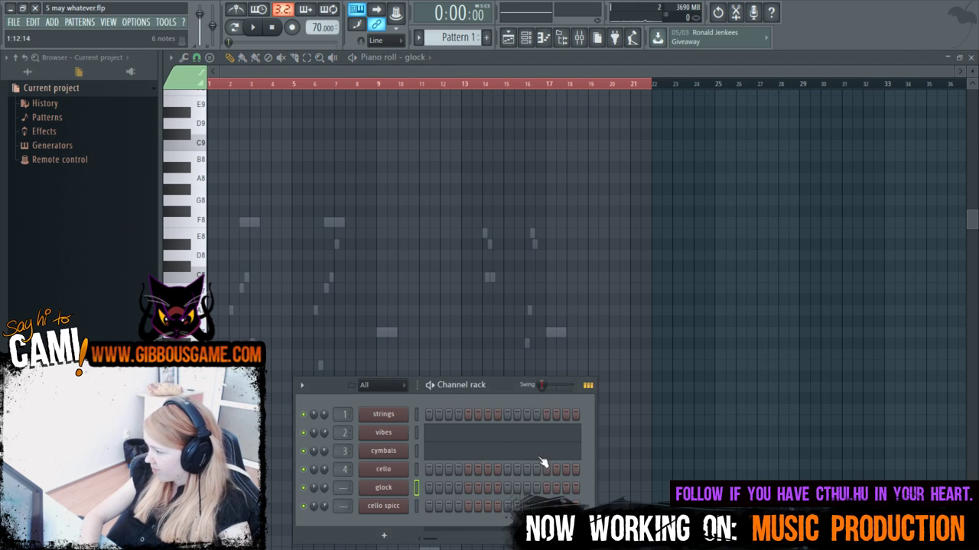
pyautogui.click(487, 438)
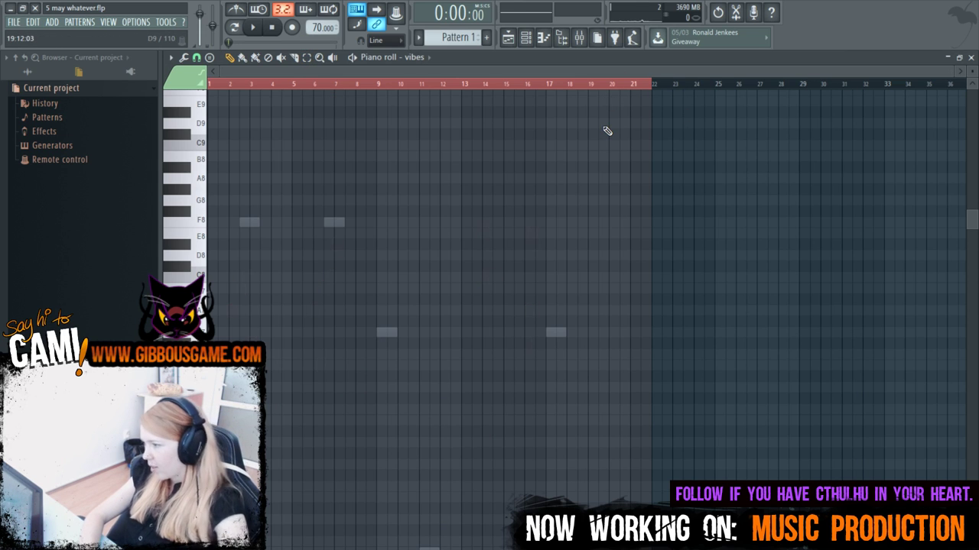
pyautogui.press('F6')
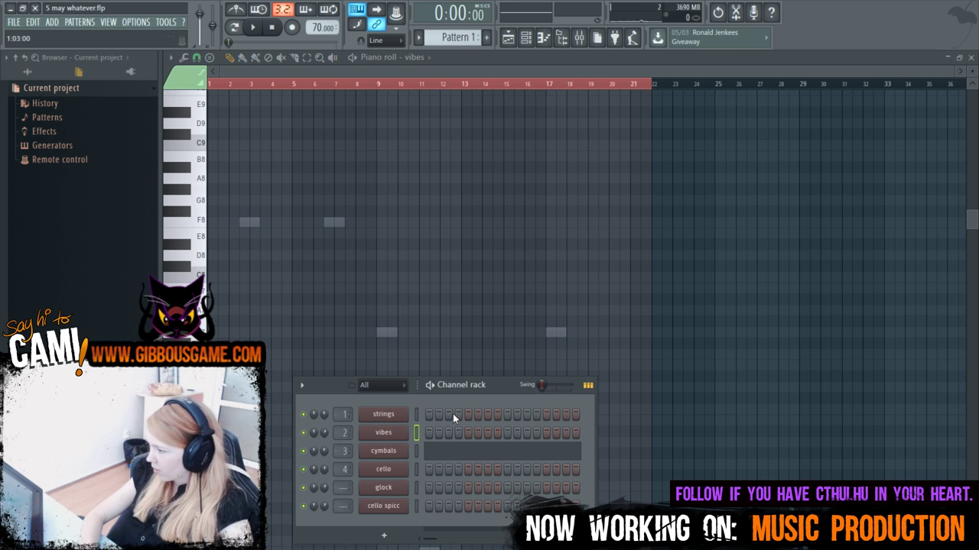
pyautogui.click(525, 450)
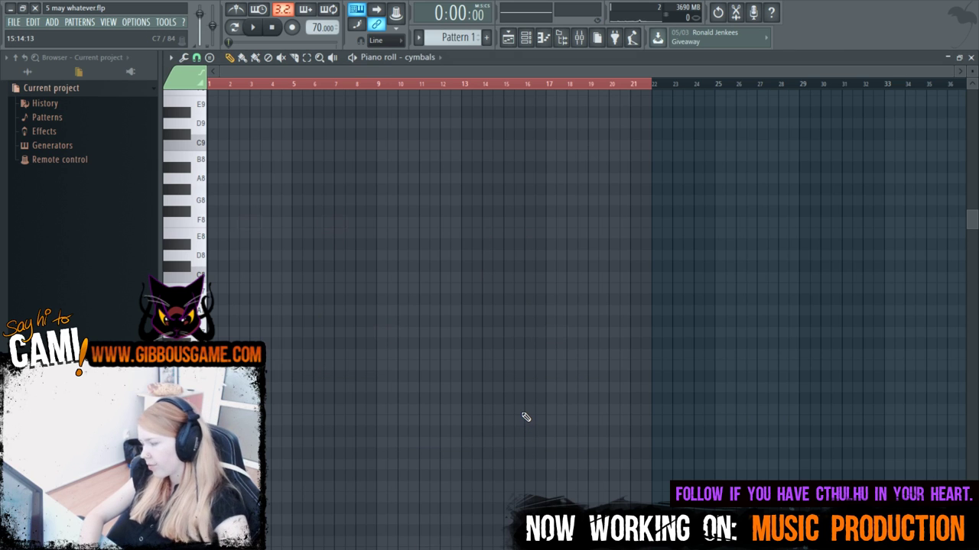
pyautogui.hotkey('ctrl', 'd')
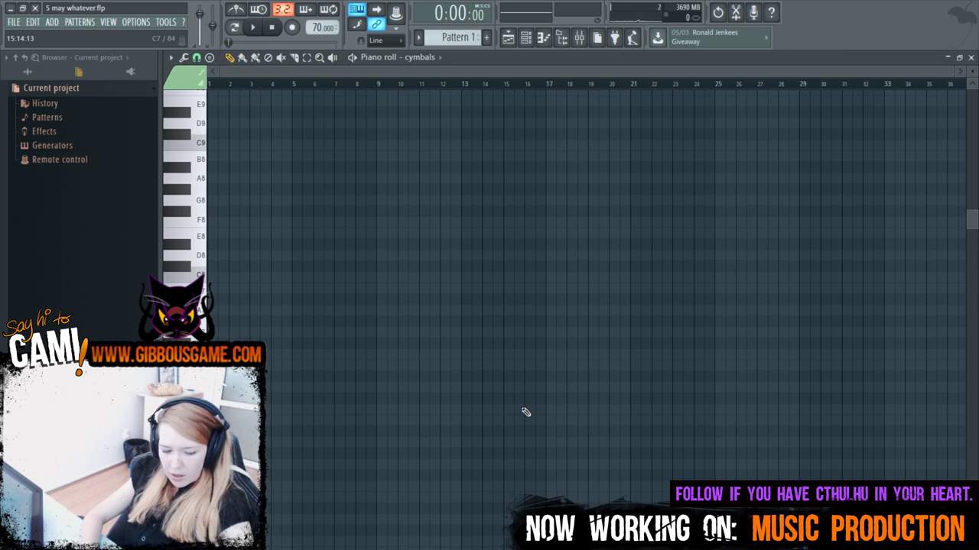
# Show the channel rack and open the vibes part in the piano roll.
pyautogui.press('F6')
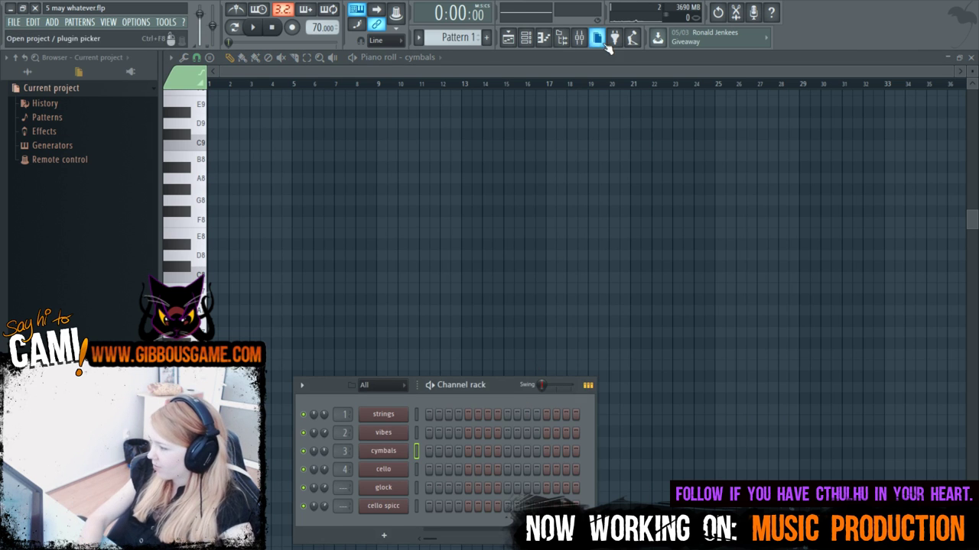
pyautogui.moveTo(594, 459); pyautogui.dragTo(751, 458)
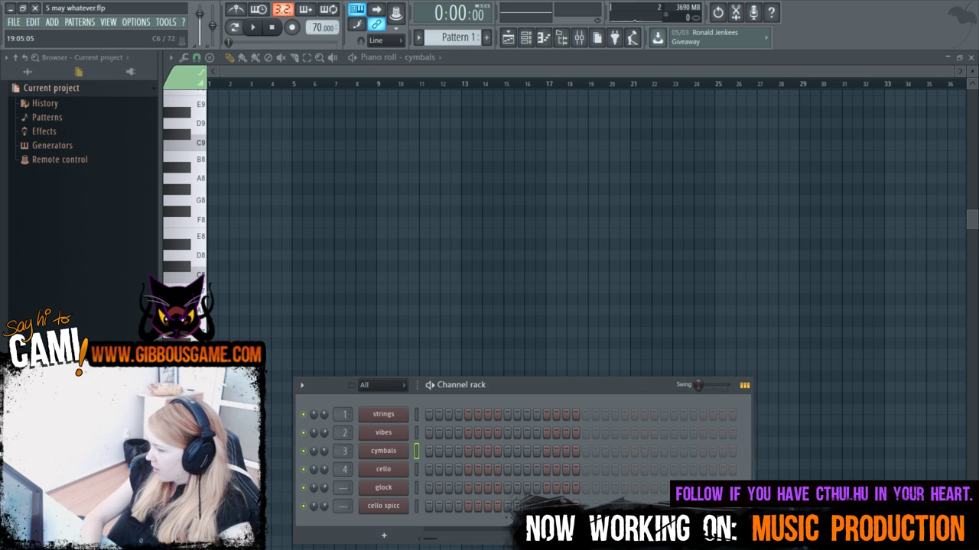
pyautogui.scroll(2, 566, 229)
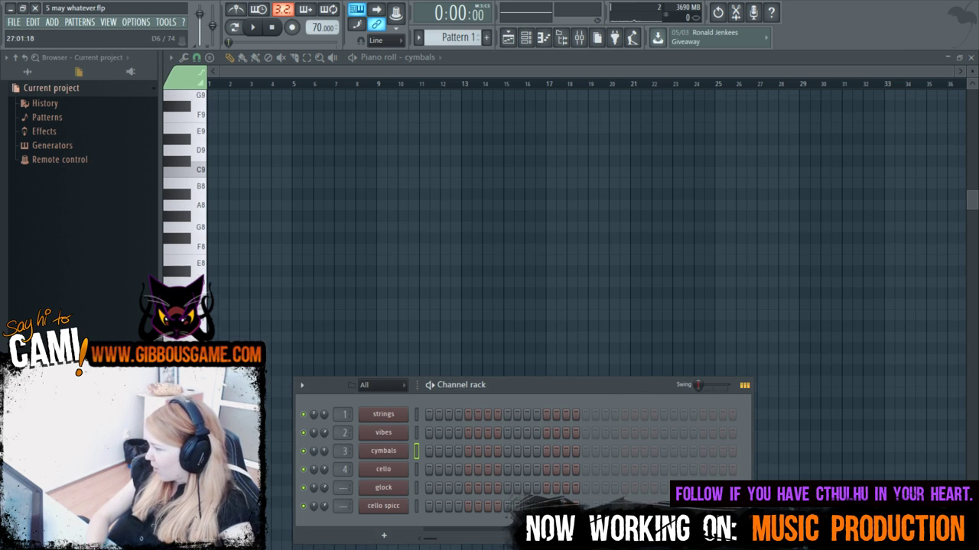
pyautogui.moveTo(758, 469); pyautogui.dragTo(589, 480)
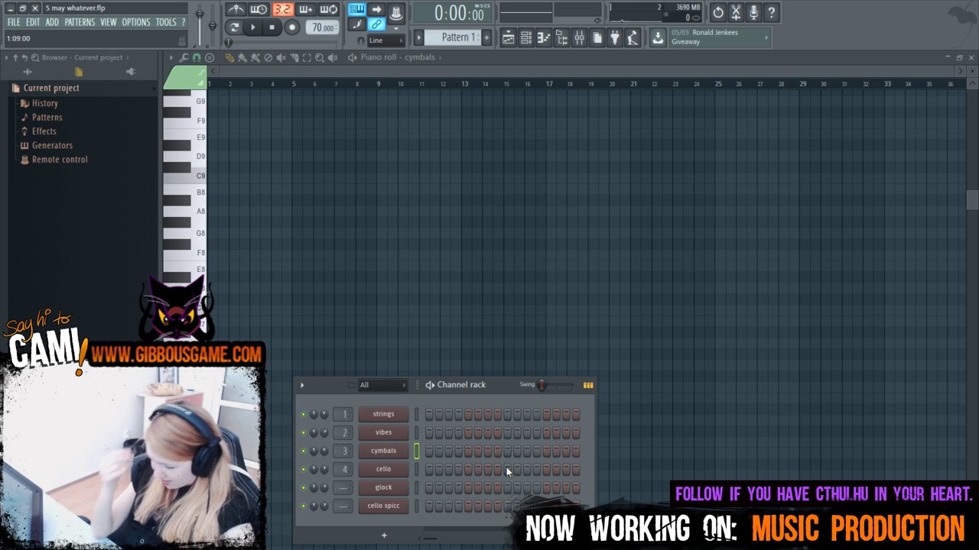
pyautogui.scroll(-2, 542, 277)
pyautogui.scroll(3, 260, 167)
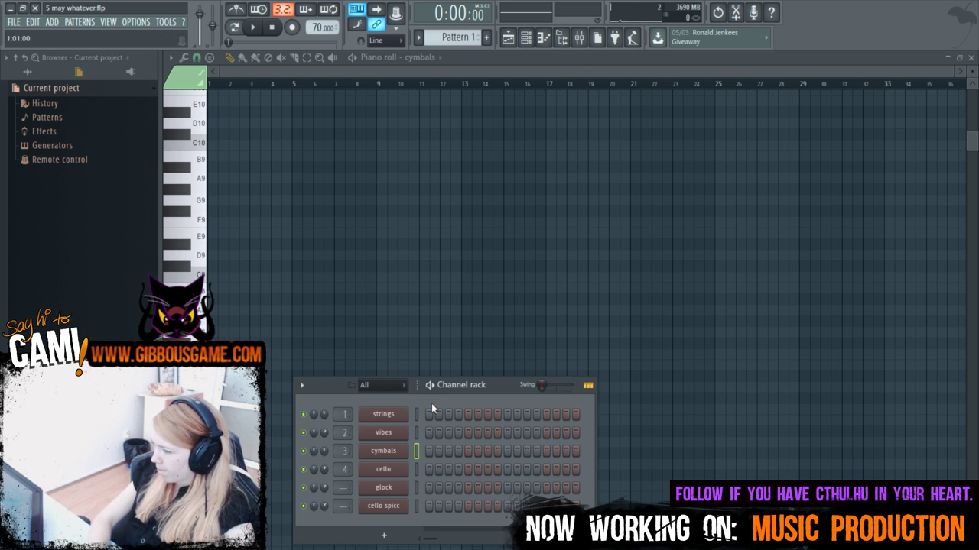
pyautogui.click(401, 435)
pyautogui.rightClick(401, 434)
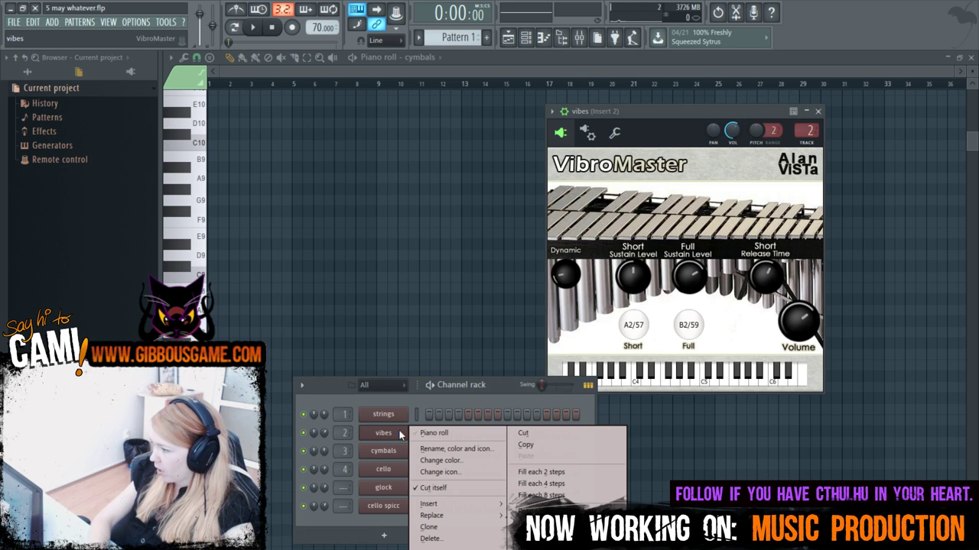
pyautogui.click(419, 435)
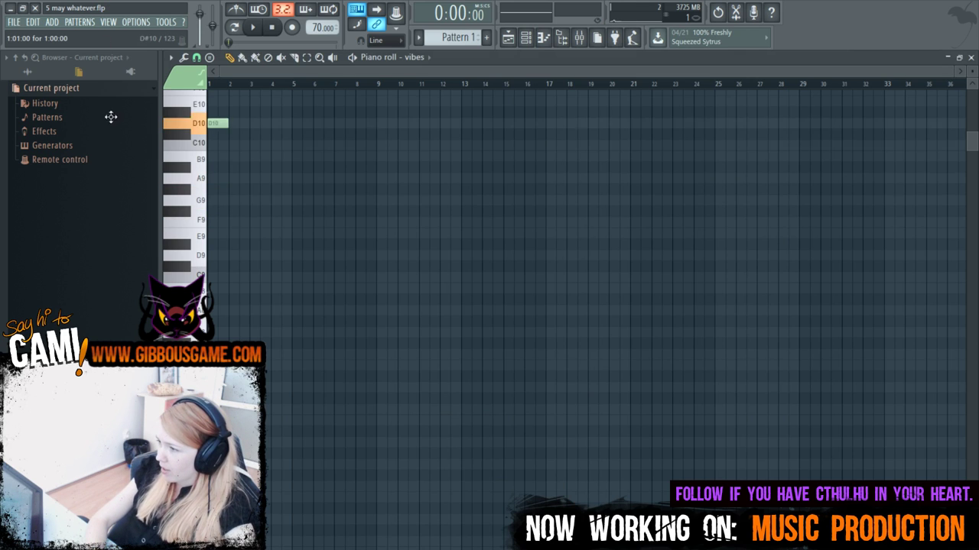
# Place an A7 note and an E7 note in bar 1 of the vibes part and play them back.
pyautogui.scroll(3, 197, 275)
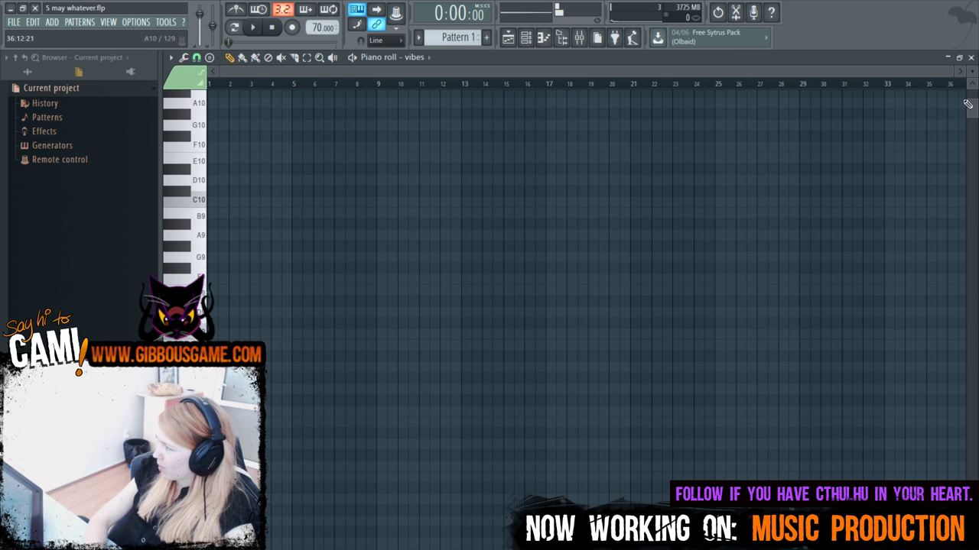
pyautogui.moveTo(950, 71); pyautogui.dragTo(848, 71)
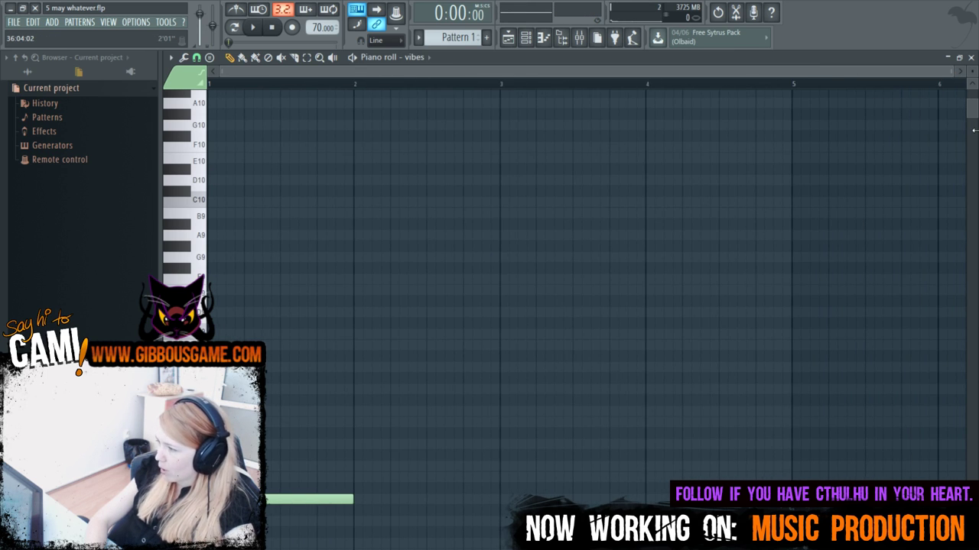
pyautogui.scroll(-2, 335, 306)
pyautogui.scroll(-5, 335, 306)
pyautogui.moveTo(229, 433); pyautogui.dragTo(299, 420)
pyautogui.press('space')
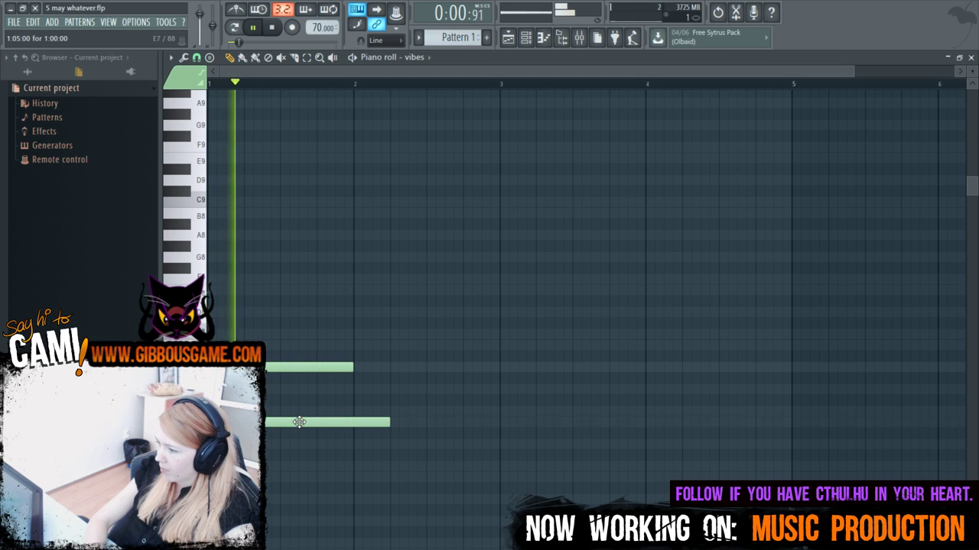
pyautogui.press('space')
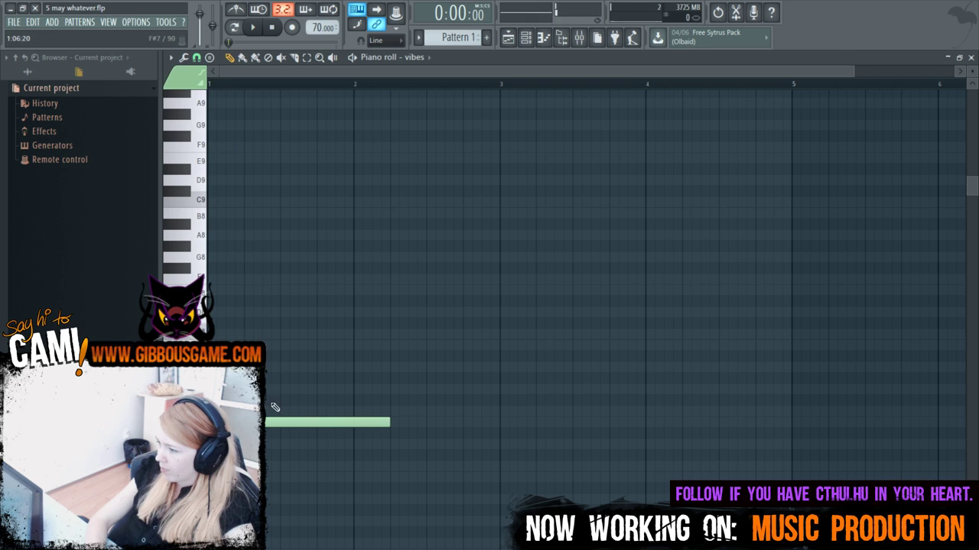
# Shorten the opening A7 and E7 notes and continue bar 1 with overlapping C8, B7 and A7 notes, listening to the phrase.
pyautogui.moveTo(395, 430); pyautogui.dragTo(281, 428)
pyautogui.press('space')
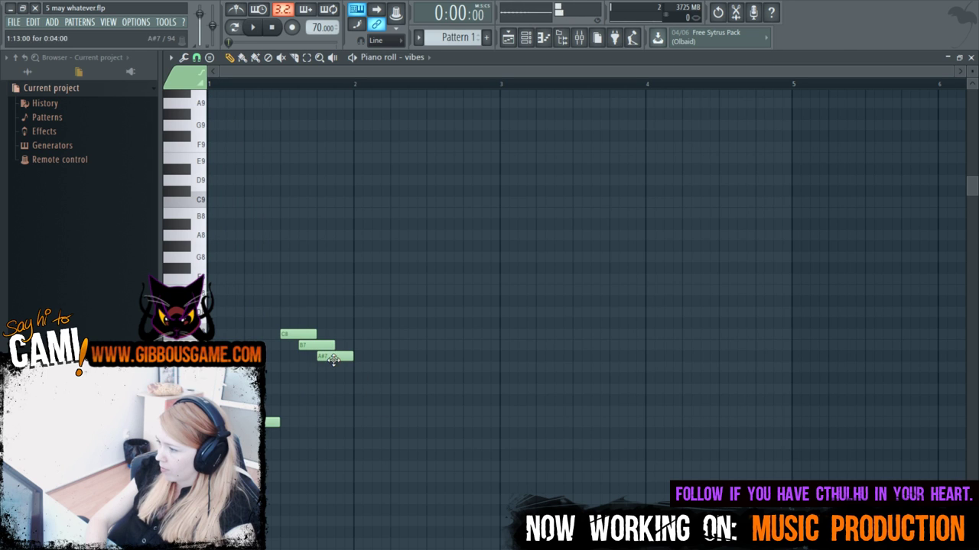
pyautogui.moveTo(331, 357); pyautogui.dragTo(332, 367)
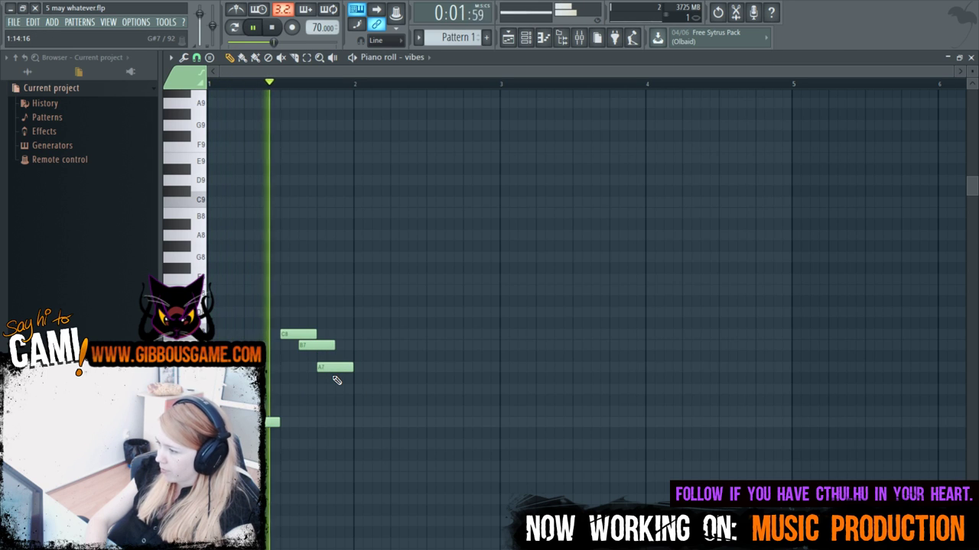
pyautogui.press('space')
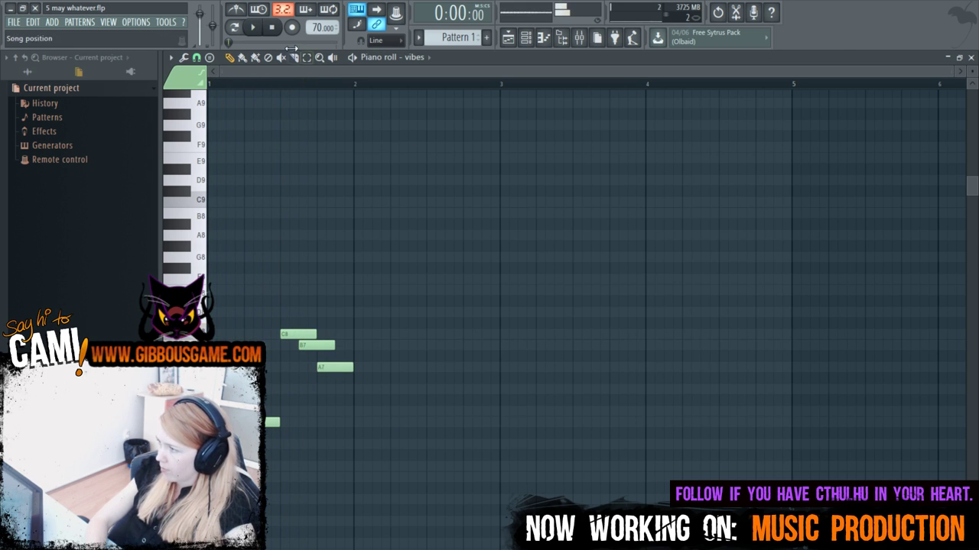
# Play the phrase with the metronome on and shift the B7 note and the following A7 two steps later.
pyautogui.click(252, 27)
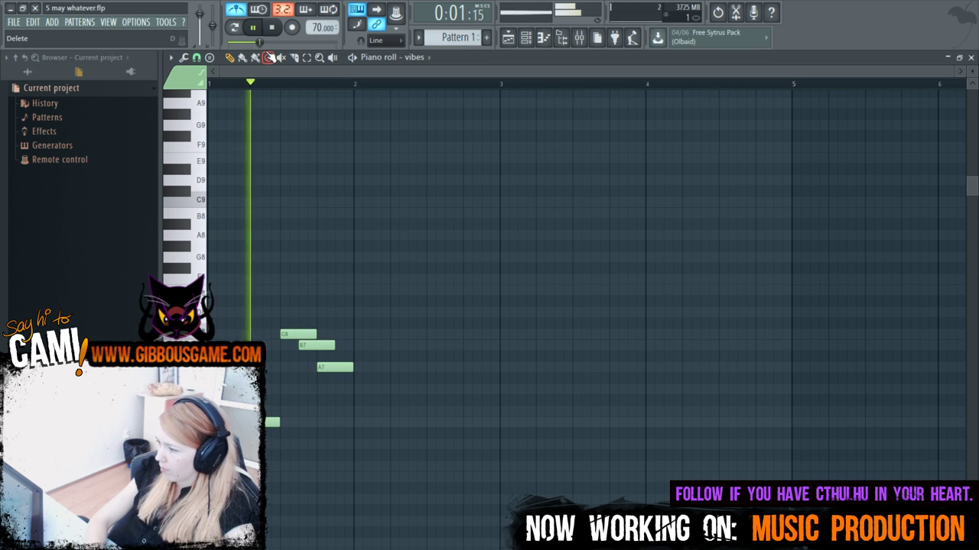
pyautogui.press('space')
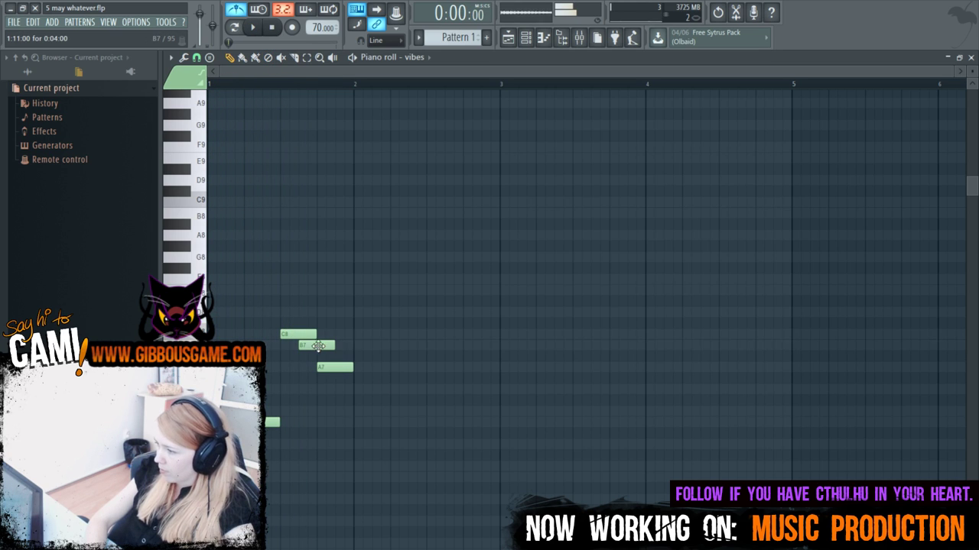
pyautogui.press('space')
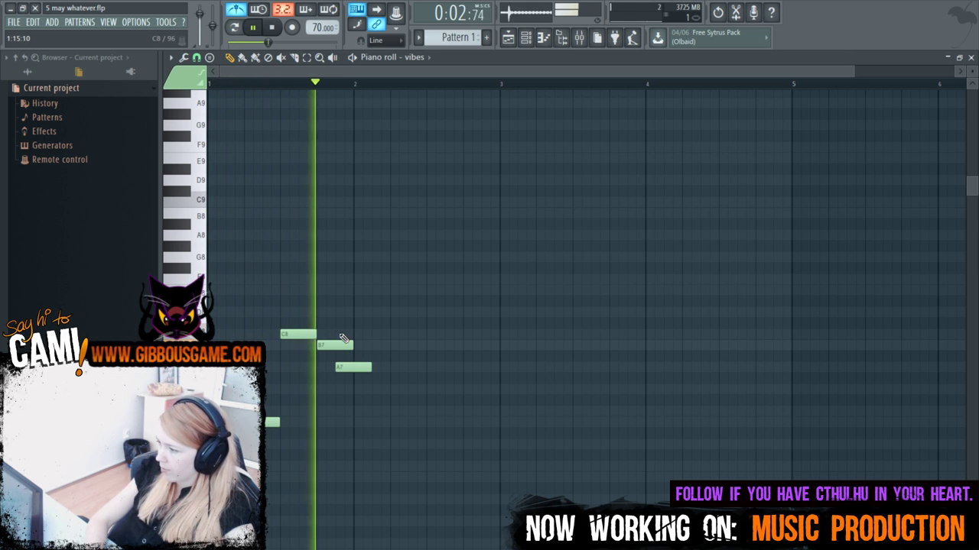
# Extend the melody into bar 2 with G#7, A7 and F7, spacing the last two notes out while listening.
pyautogui.press('space')
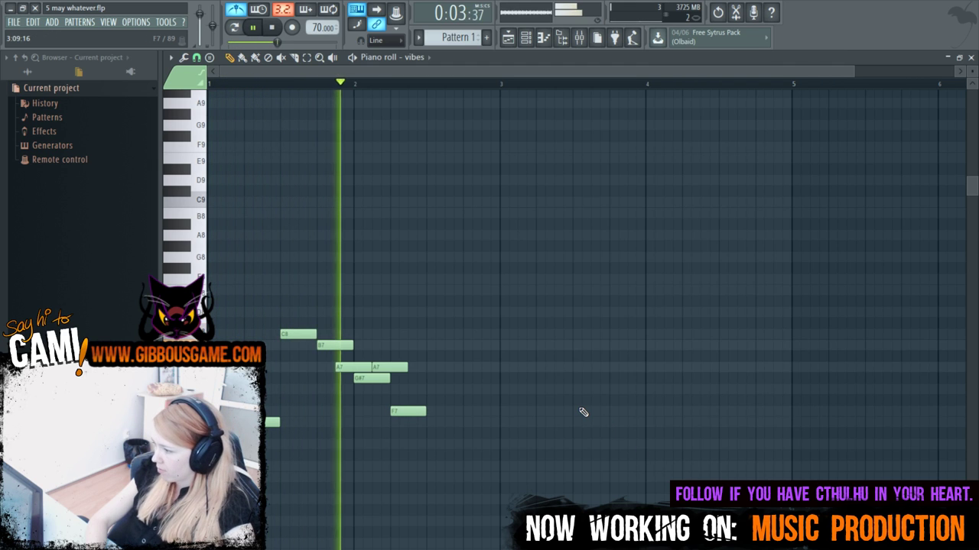
pyautogui.press('space')
pyautogui.moveTo(407, 412); pyautogui.dragTo(417, 413)
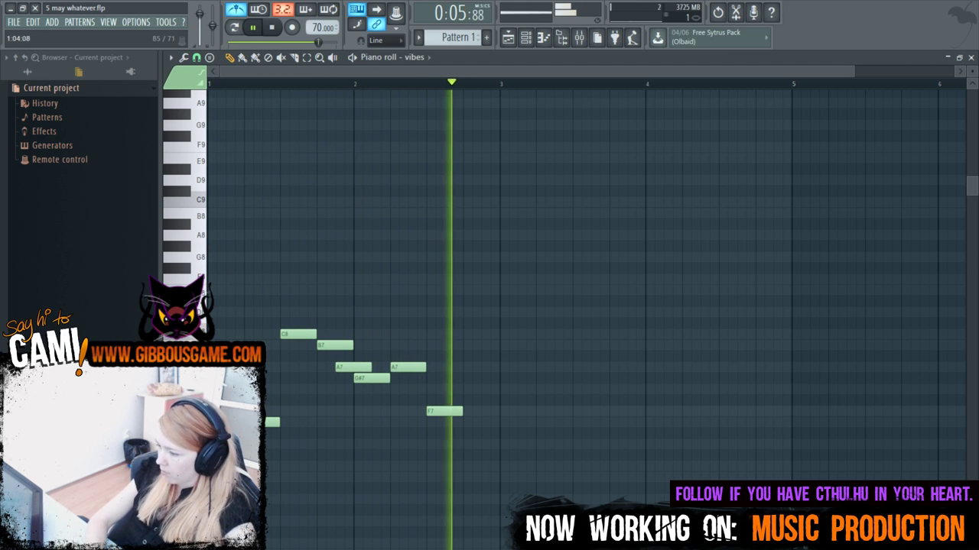
pyautogui.press('space')
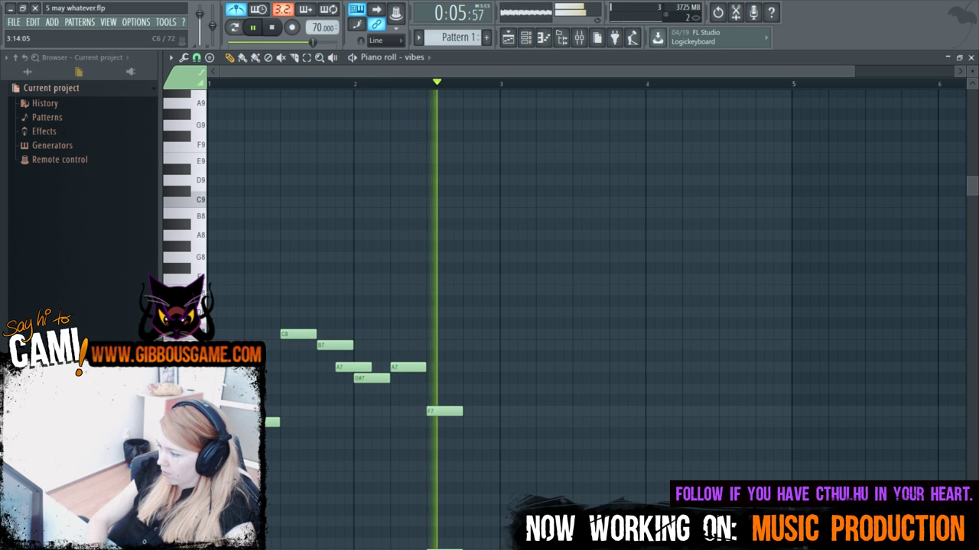
# Try a lower line ending on E6 beneath the vibes melody, move its E6 two steps earlier, and delete the line.
pyautogui.press('space')
pyautogui.scroll(-1, 285, 68)
pyautogui.scroll(-2, 323, 153)
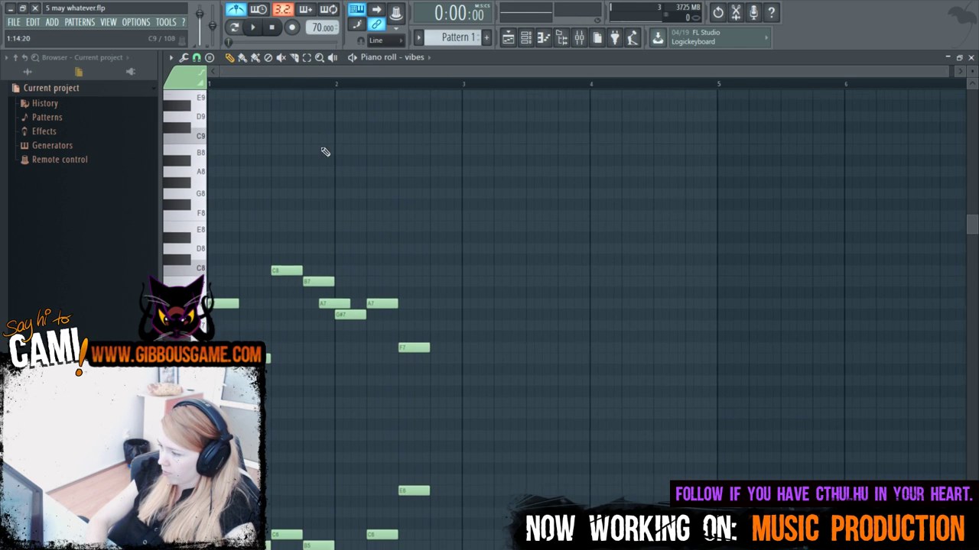
pyautogui.scroll(-1, 317, 150)
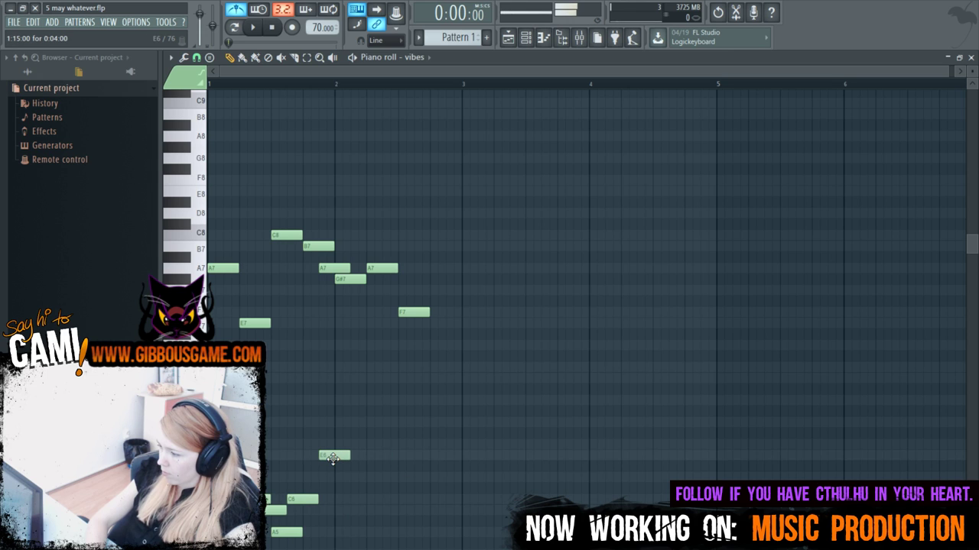
pyautogui.press('space')
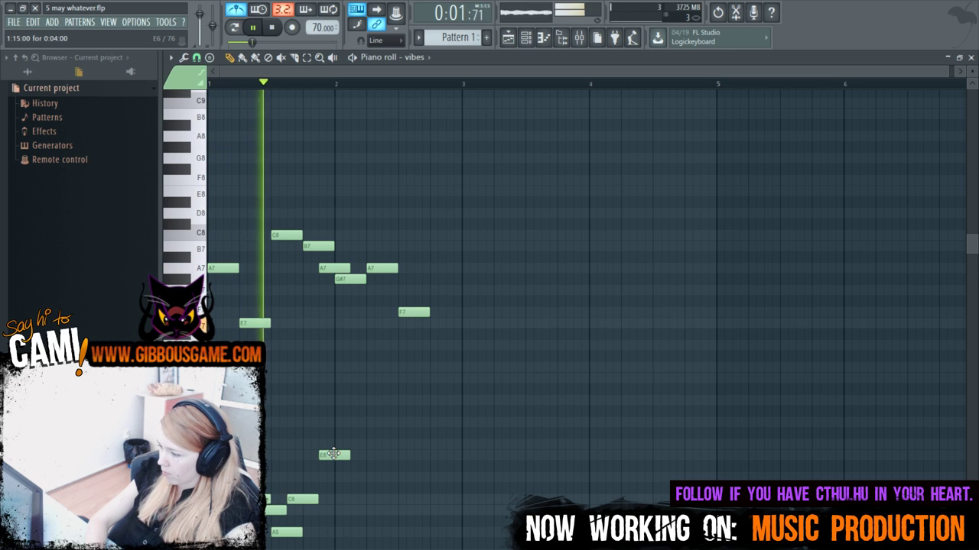
pyautogui.moveTo(334, 453); pyautogui.dragTo(314, 456)
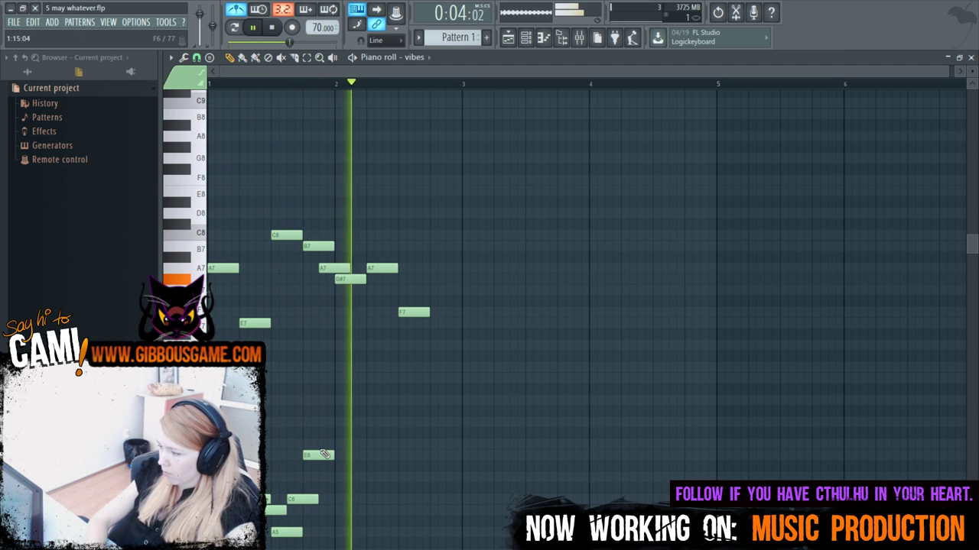
pyautogui.press('space')
pyautogui.rightClick(325, 454)
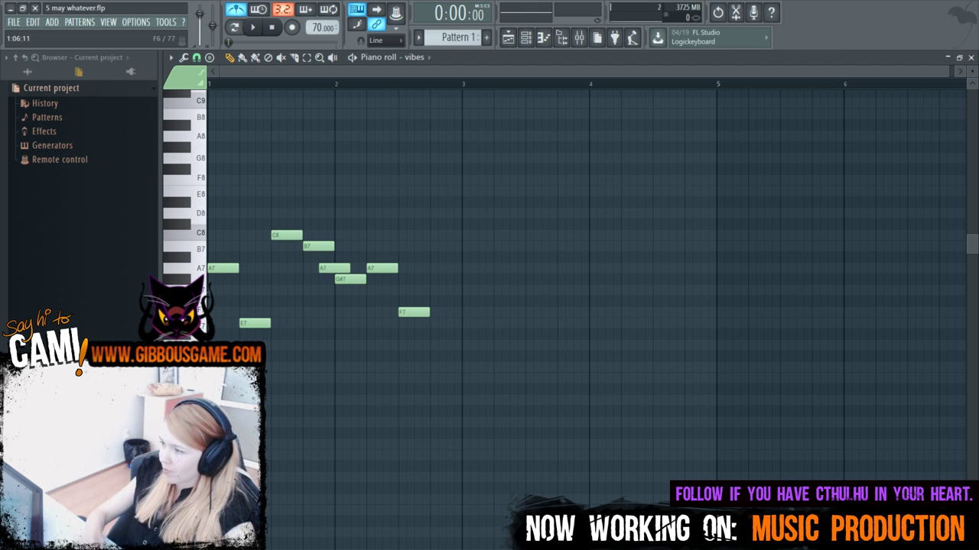
# Continue the vibes melody through bars 3 and 4 with A7, E7, C8, B7, A7, F7, D7 and E7, and play it back.
pyautogui.press('space')
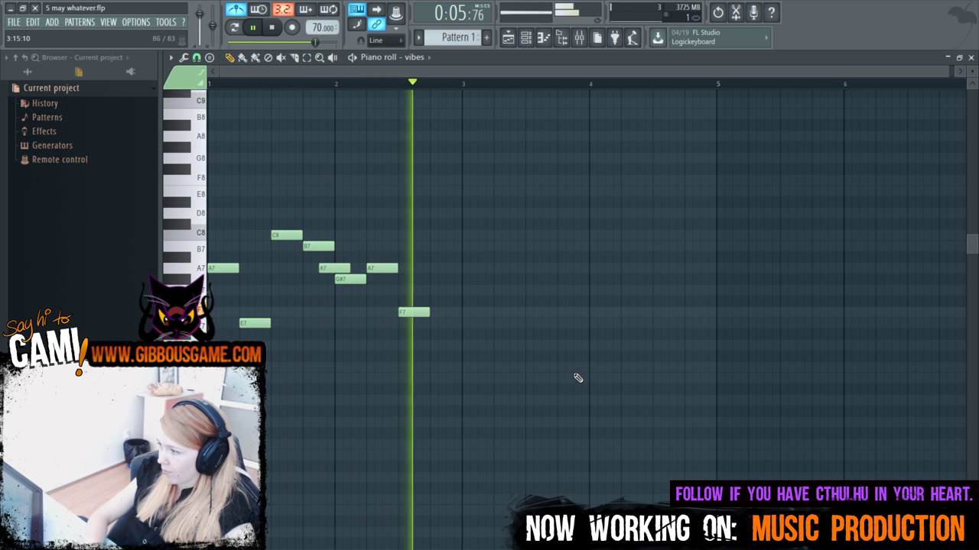
pyautogui.click(463, 312)
pyautogui.press('space')
pyautogui.click(468, 267)
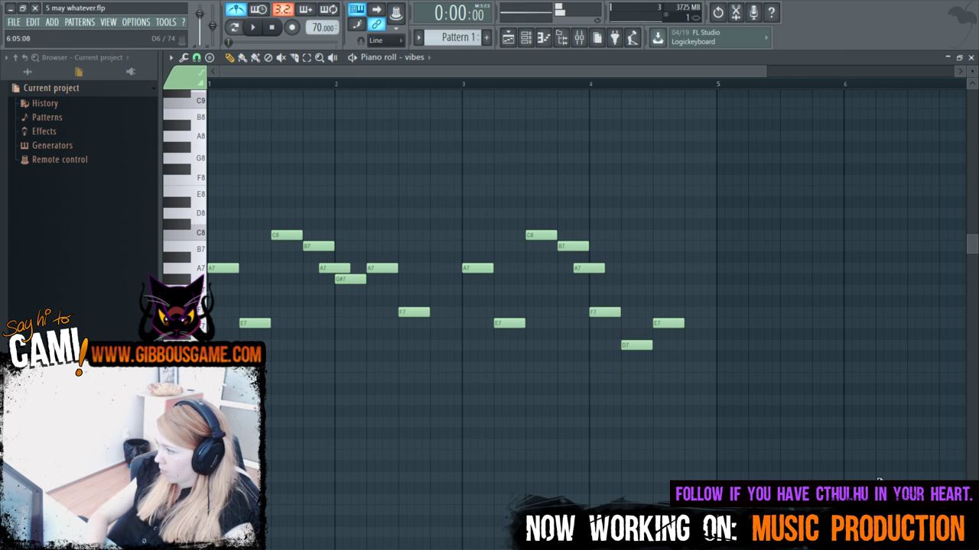
pyautogui.press('space')
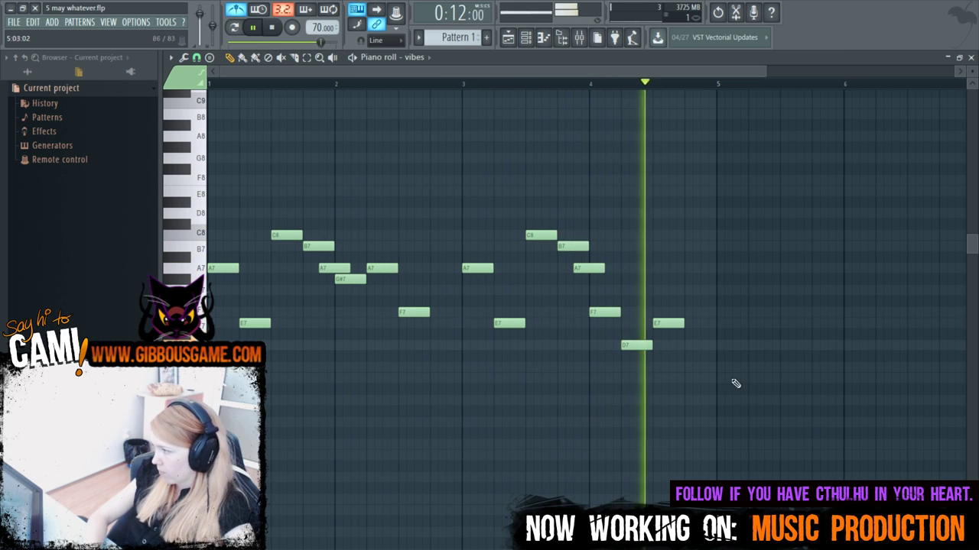
# Replace bar 4's F7, D7, E7 ending with a trial C7, B6, A6, and delete that along with the F7 in bar 2.
pyautogui.press('space')
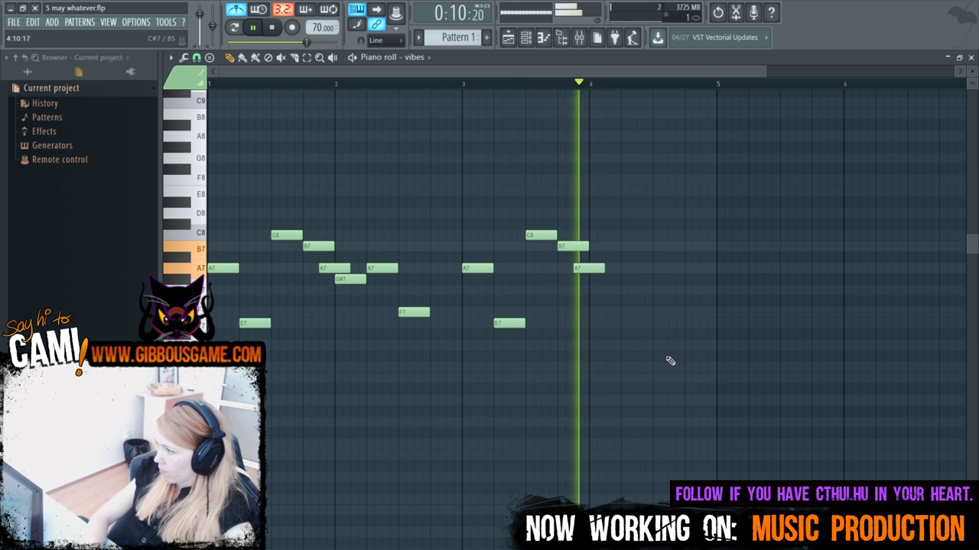
pyautogui.press('space')
pyautogui.click(583, 357)
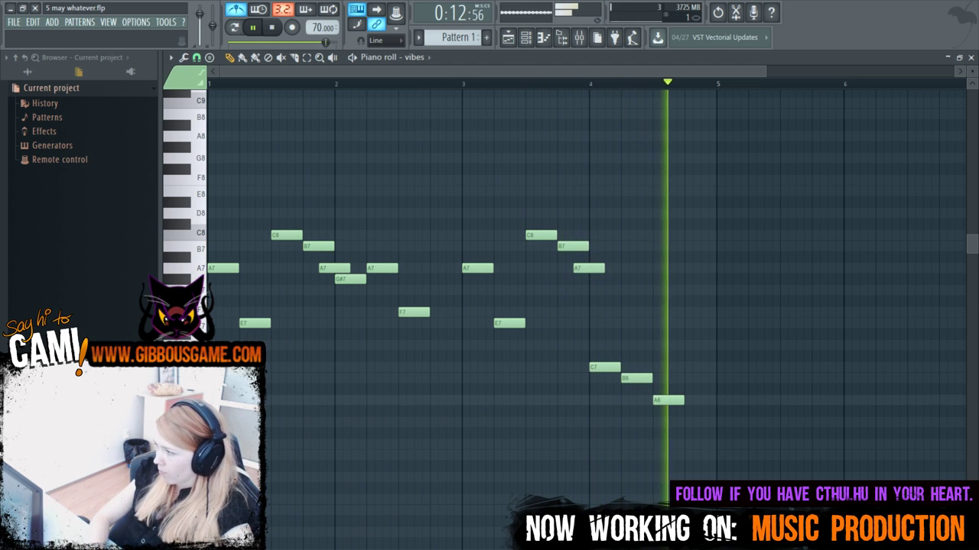
pyautogui.press('space')
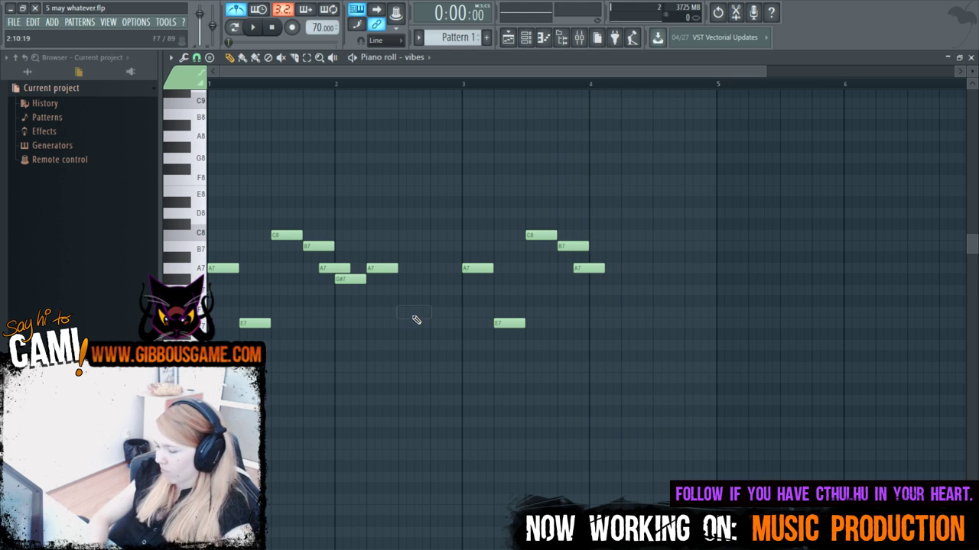
# Raise the tempo to 115 BPM during playback and add G#7 and A7 to the vibes melody in bar 4.
pyautogui.press('space')
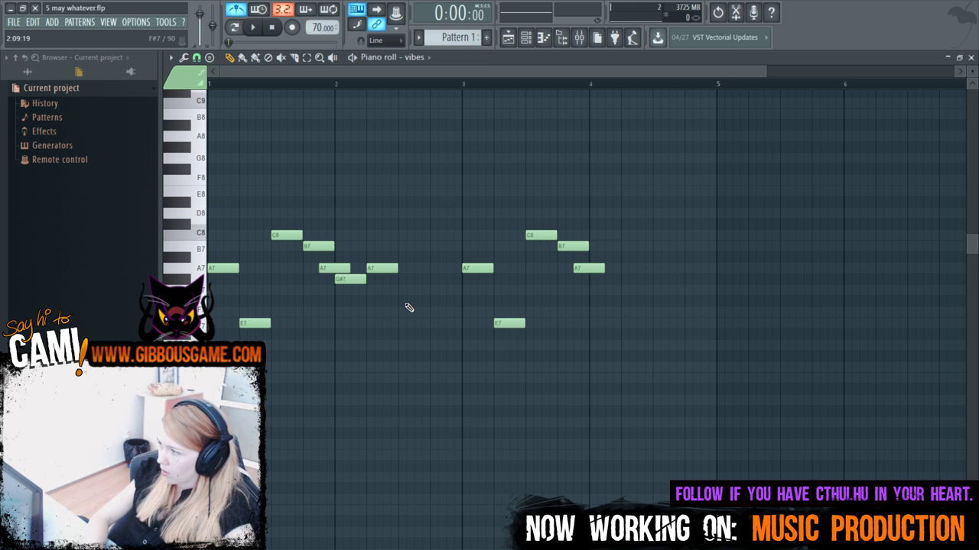
pyautogui.press('space')
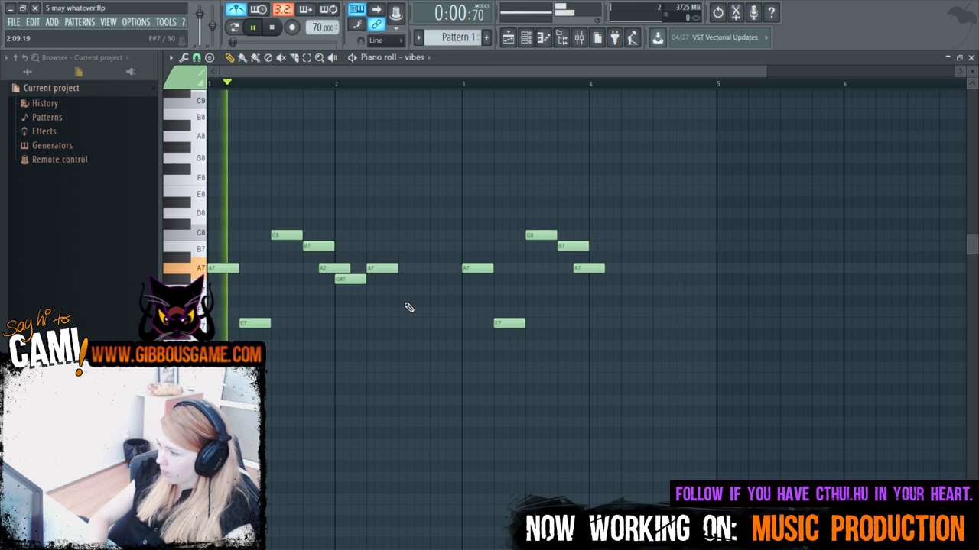
pyautogui.scroll(12, 316, 27)
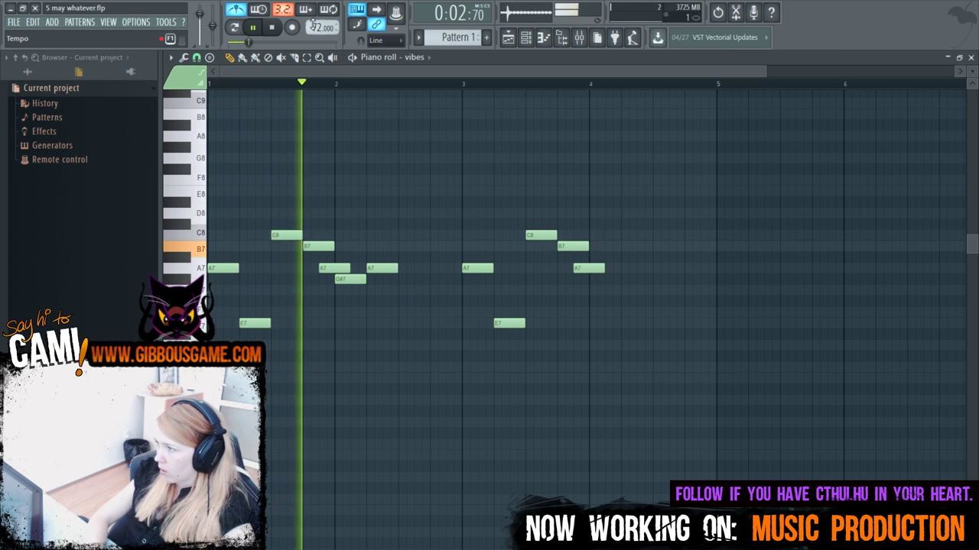
pyautogui.scroll(20, 316, 27)
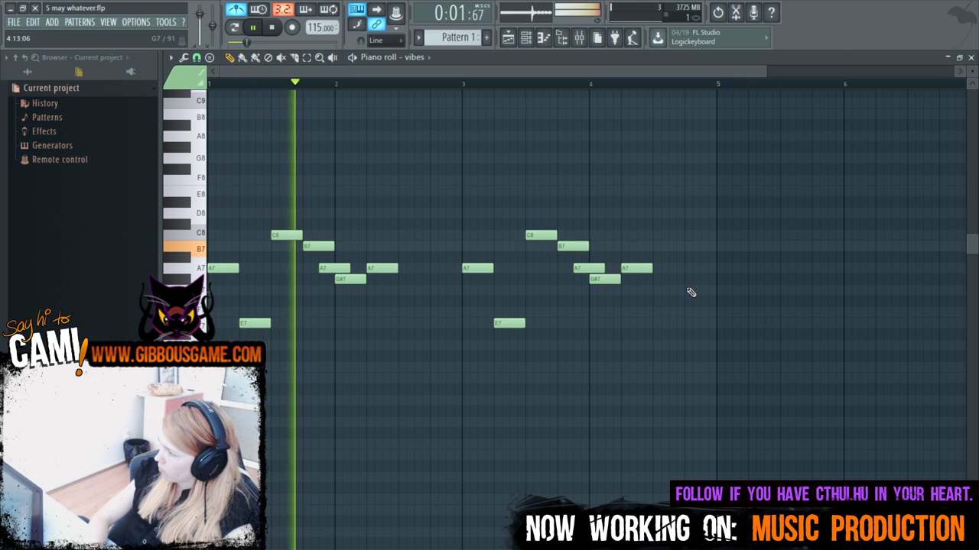
# Add F7 to bar 2 of the vibes melody, and try E7, G#7, A7 as bar 4's ending before deleting that ending.
pyautogui.press('space')
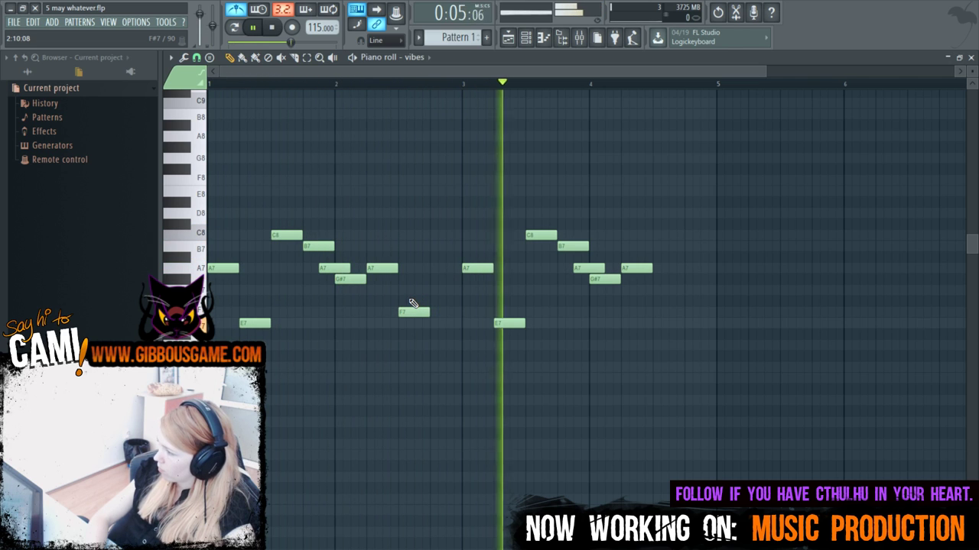
pyautogui.press('space')
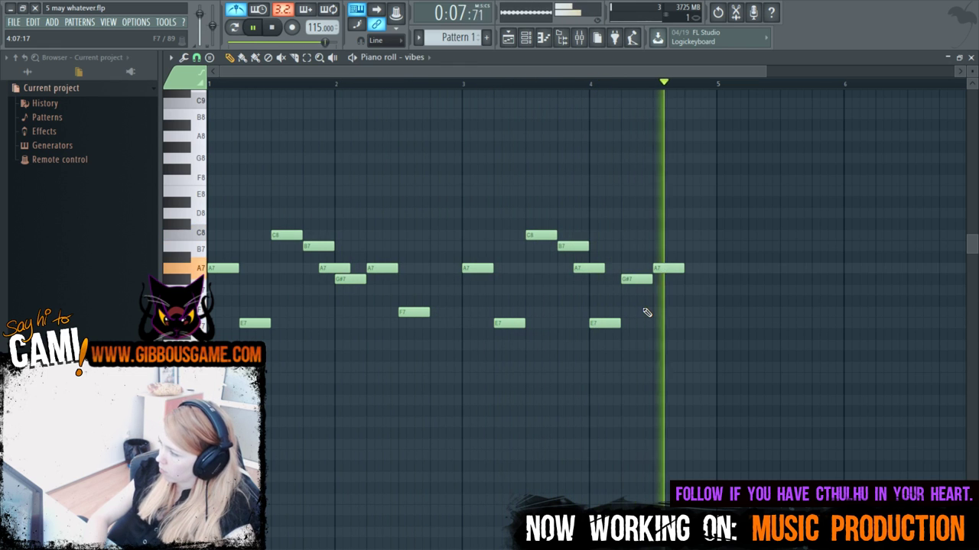
pyautogui.press('space')
pyautogui.press('space')
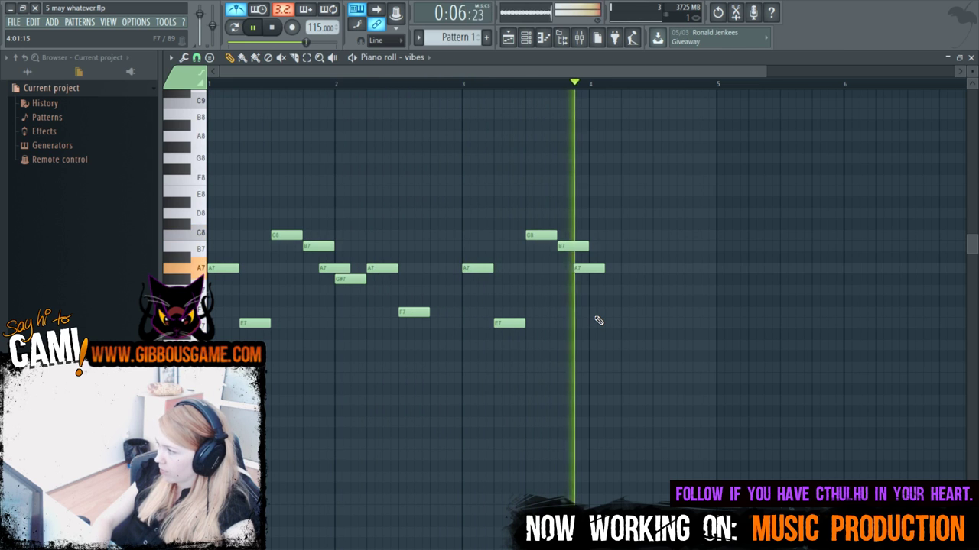
# Try B7, C8 and A7 as bar 4's ending, shift C8 and A7 while listening back, and delete the three notes.
pyautogui.press('space')
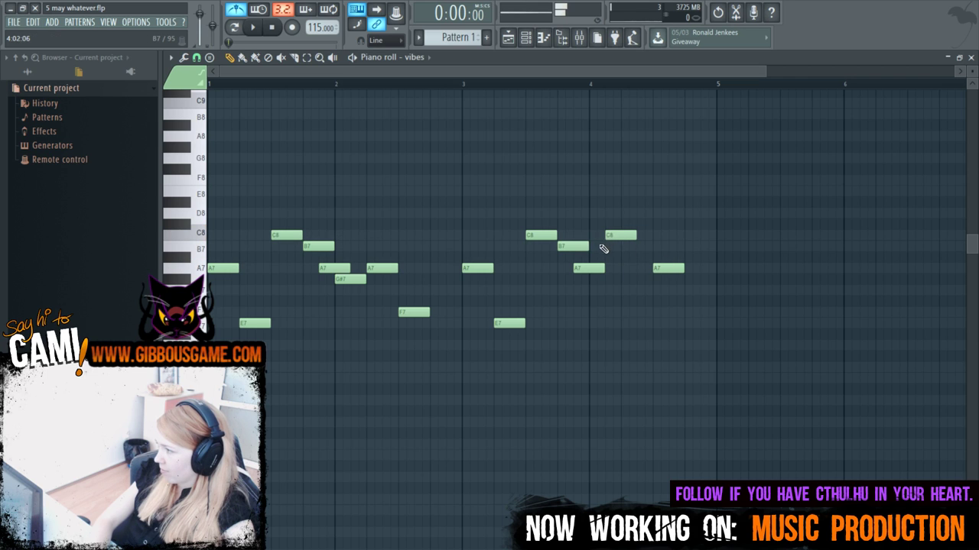
pyautogui.press('space')
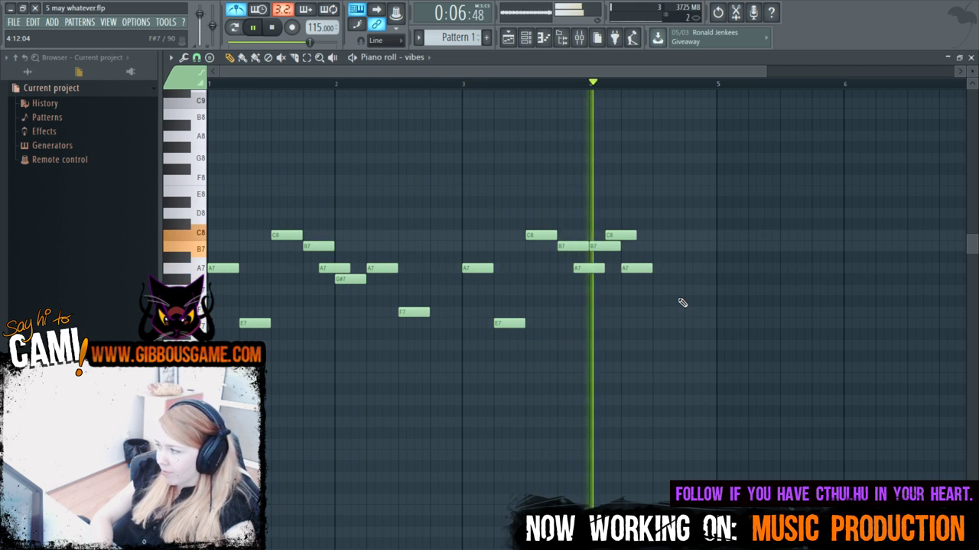
pyautogui.press('space')
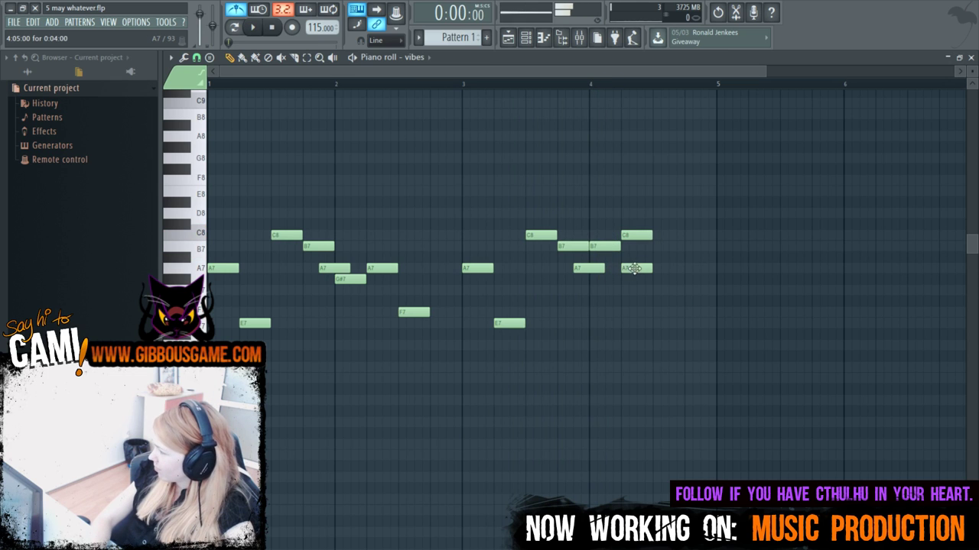
pyautogui.press('space')
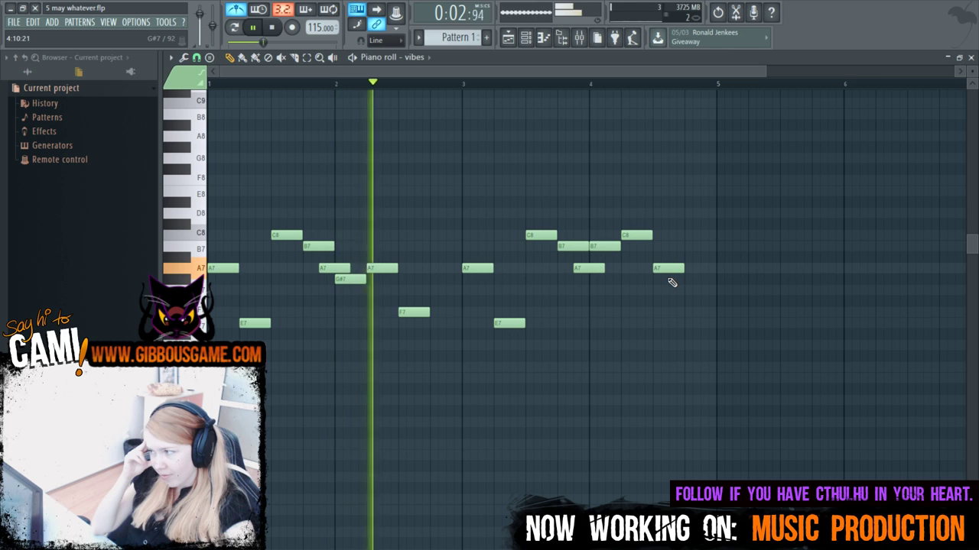
pyautogui.press('space')
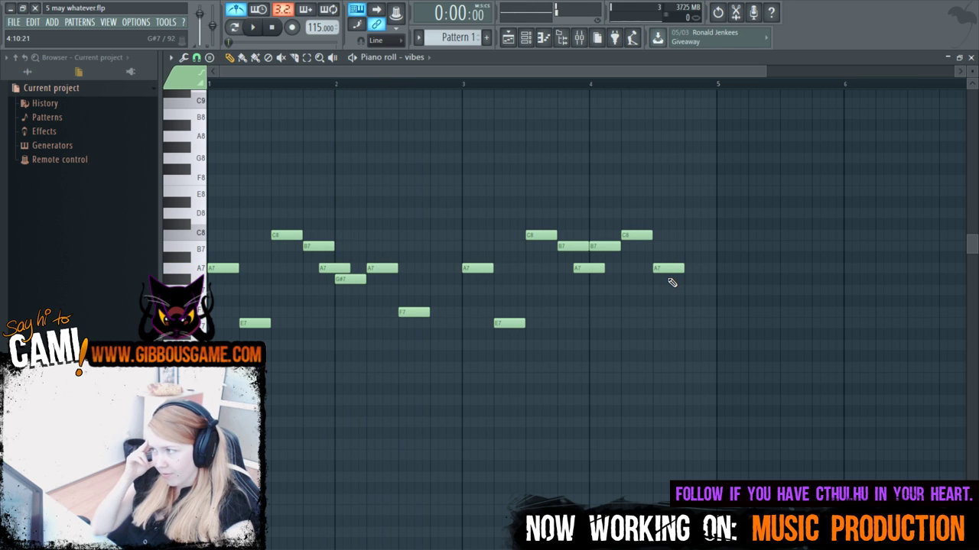
pyautogui.press('space')
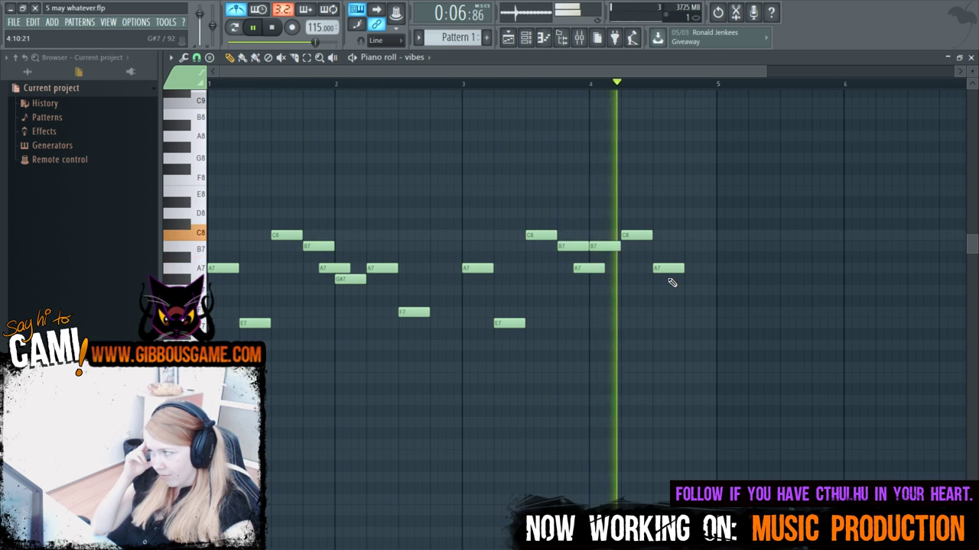
pyautogui.press('space')
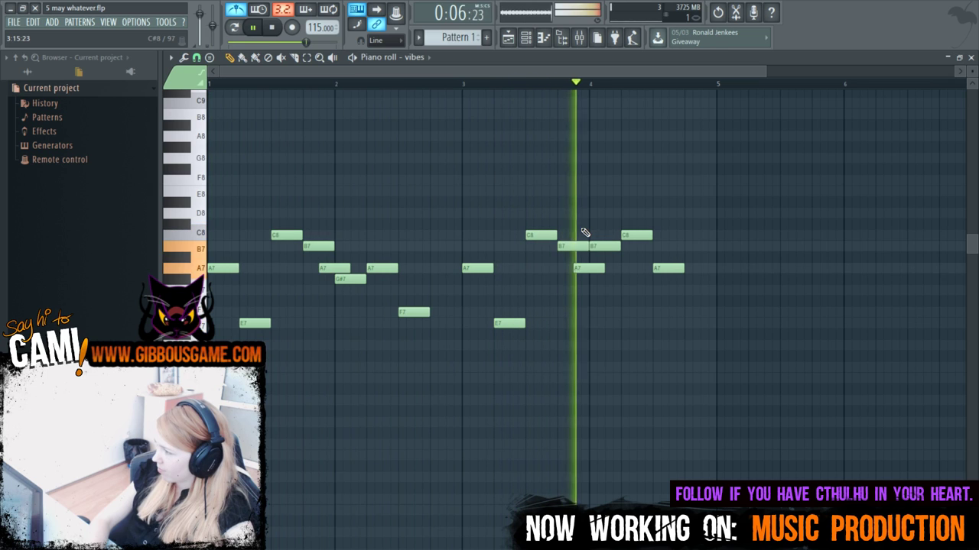
pyautogui.press('space')
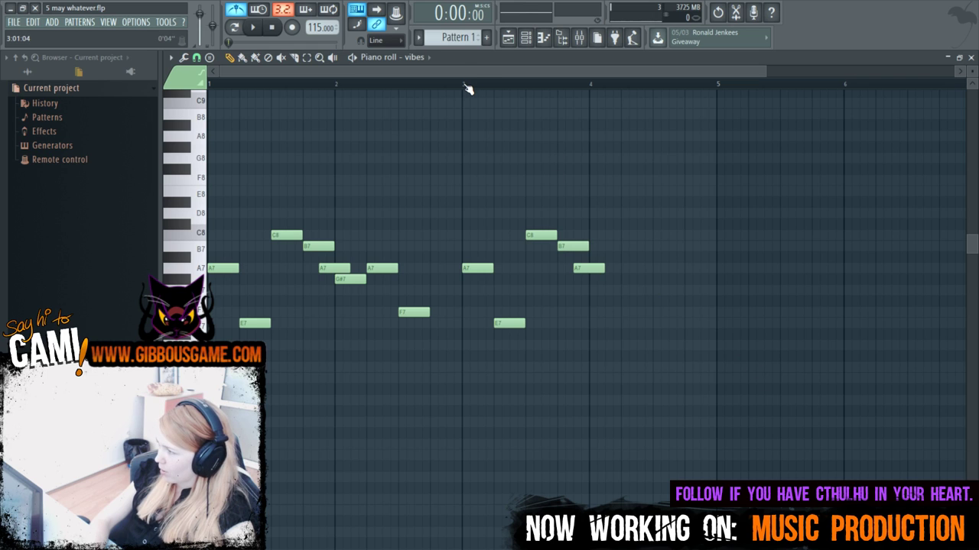
# Replay the vibes melody from bar 3, try a D7 at the start of bar 4, and delete it.
pyautogui.press('space')
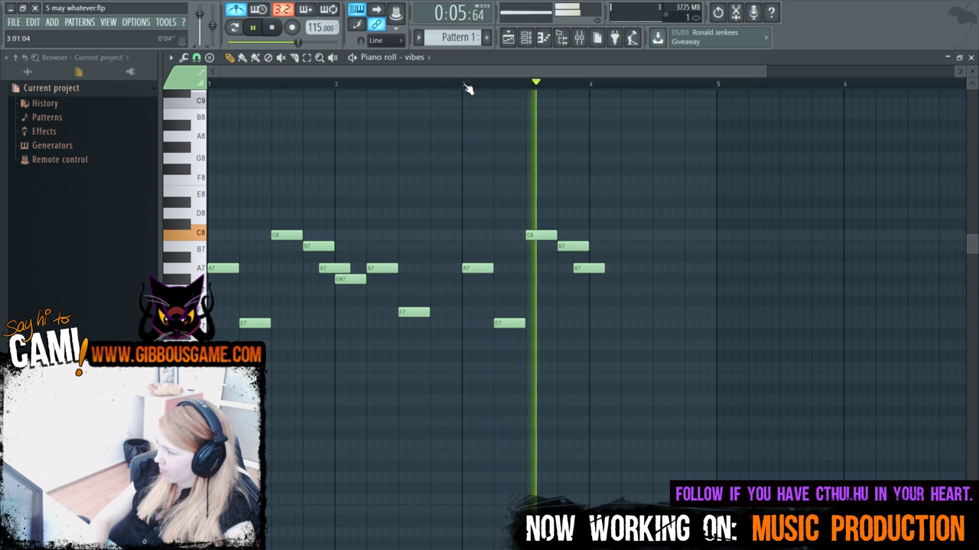
pyautogui.press('space')
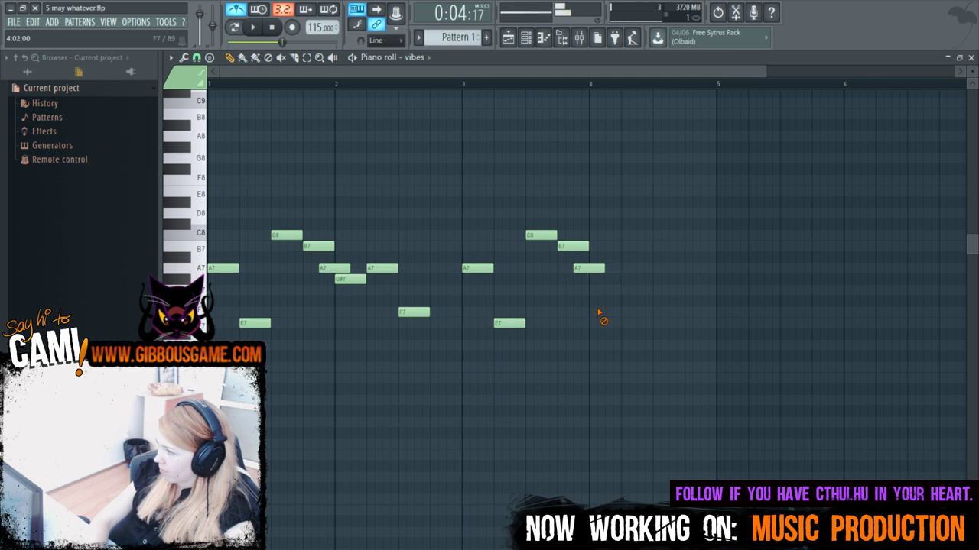
pyautogui.press('space')
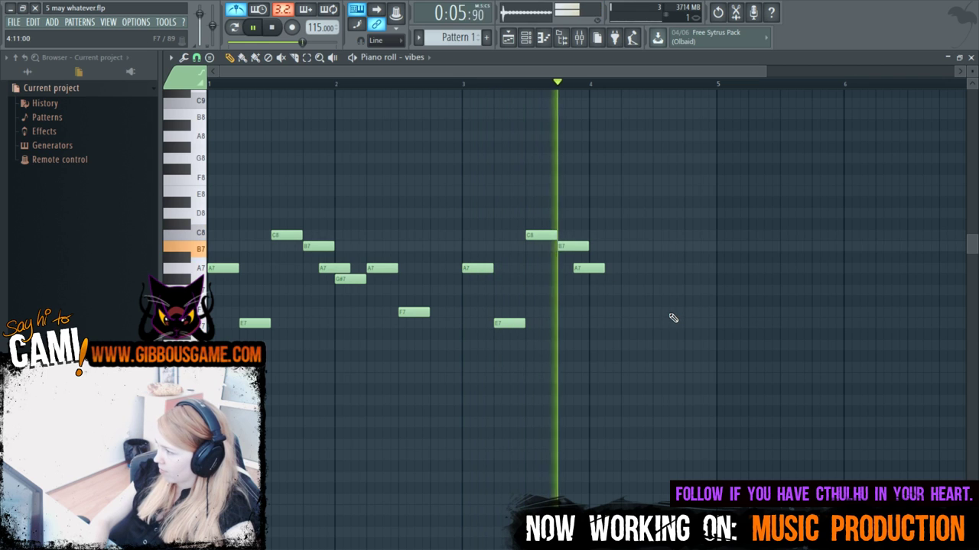
pyautogui.press('space')
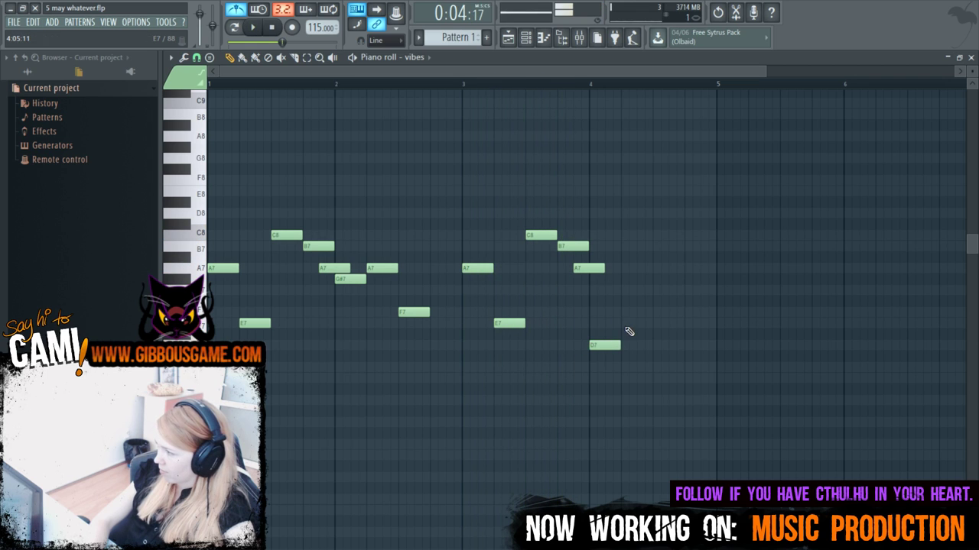
pyautogui.press('space')
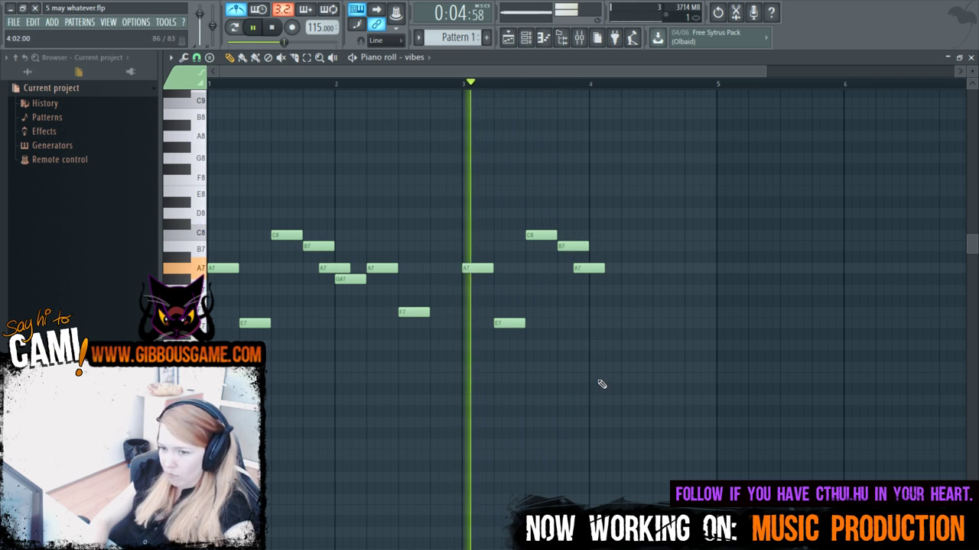
pyautogui.press('space')
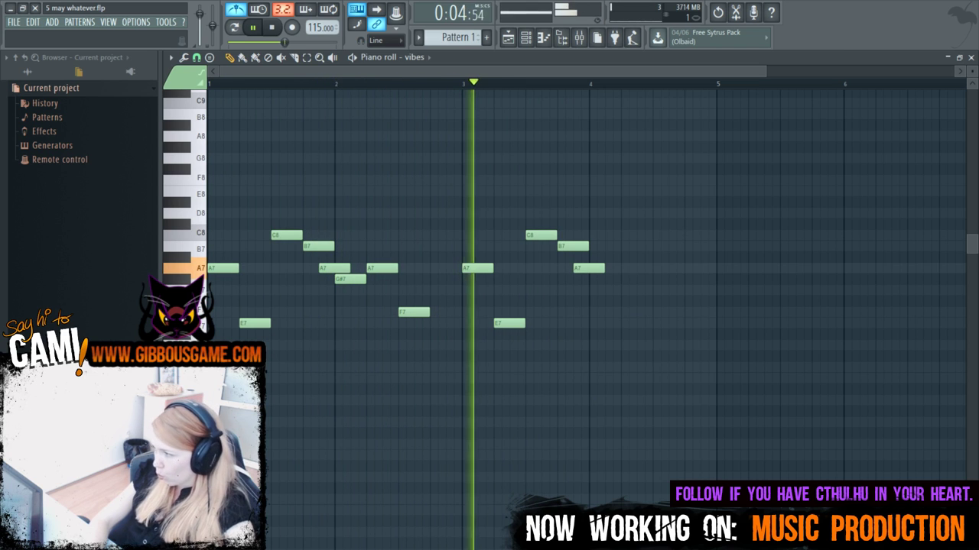
# End bar 4 of the vibes melody with B7, C8 and A7, and lower the tempo to 70 BPM during playback.
pyautogui.press('space')
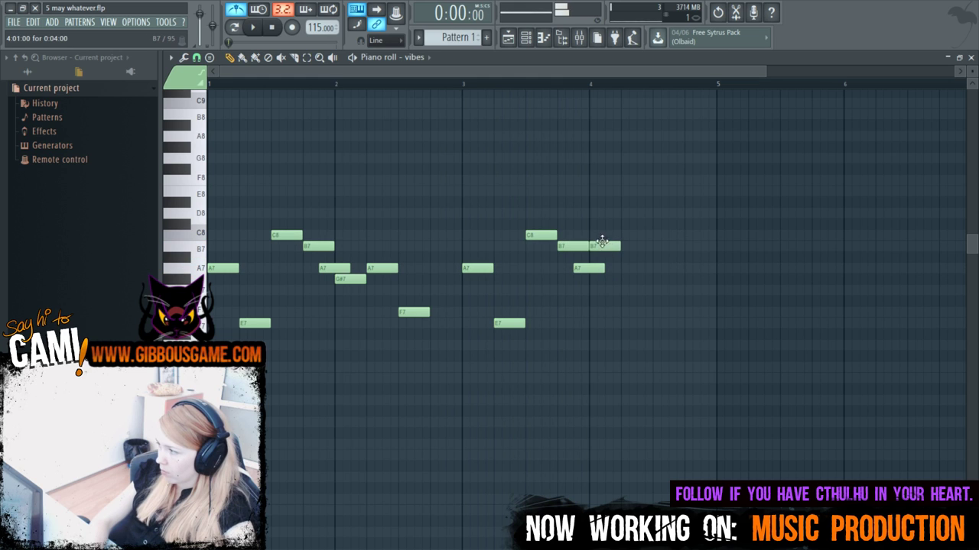
pyautogui.click(518, 85)
pyautogui.press('space')
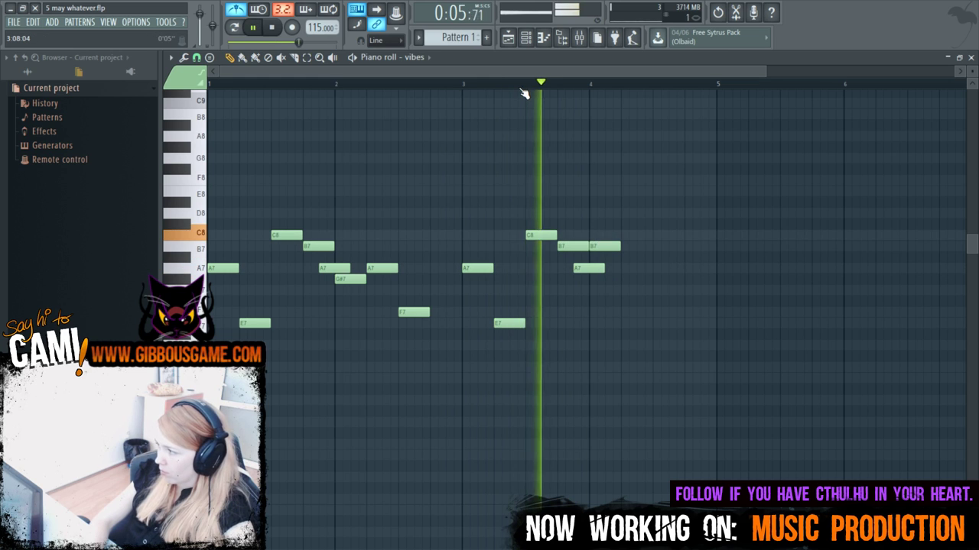
pyautogui.press('space')
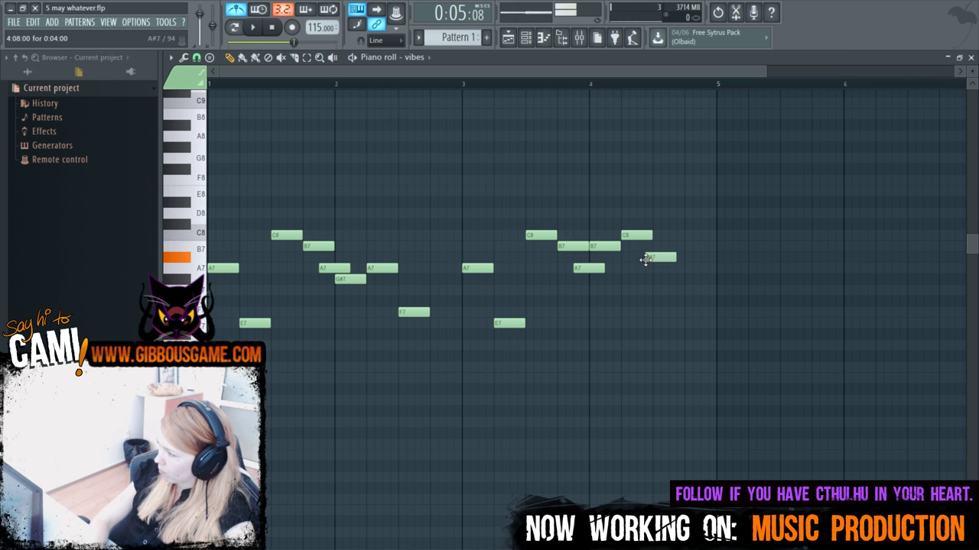
pyautogui.press('space')
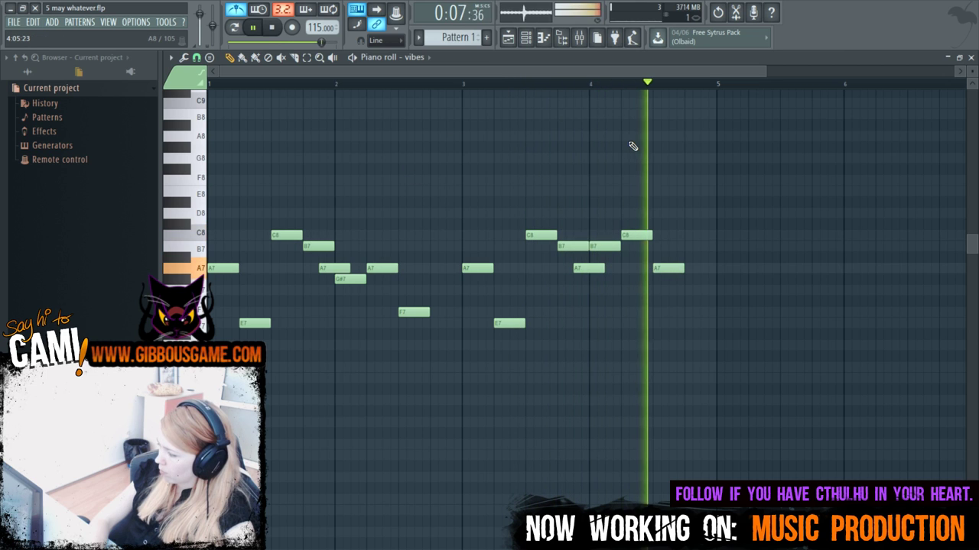
pyautogui.moveTo(320, 28); pyautogui.dragTo(321, 58)
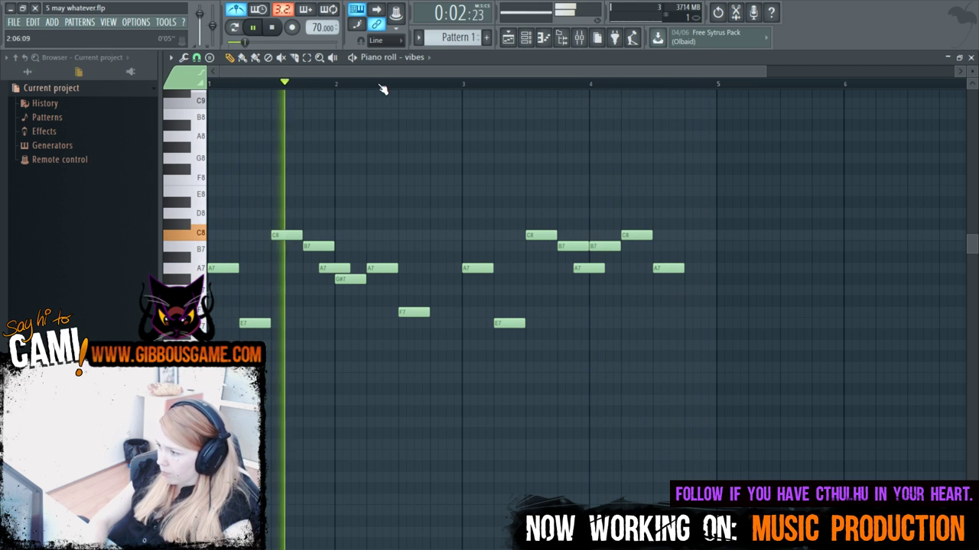
# Replace the cello spicc channel's spiccato patch with Harp Gliss 6 Up+Dn from the Gold Strings harp effects, and stop playback.
pyautogui.press('F6')
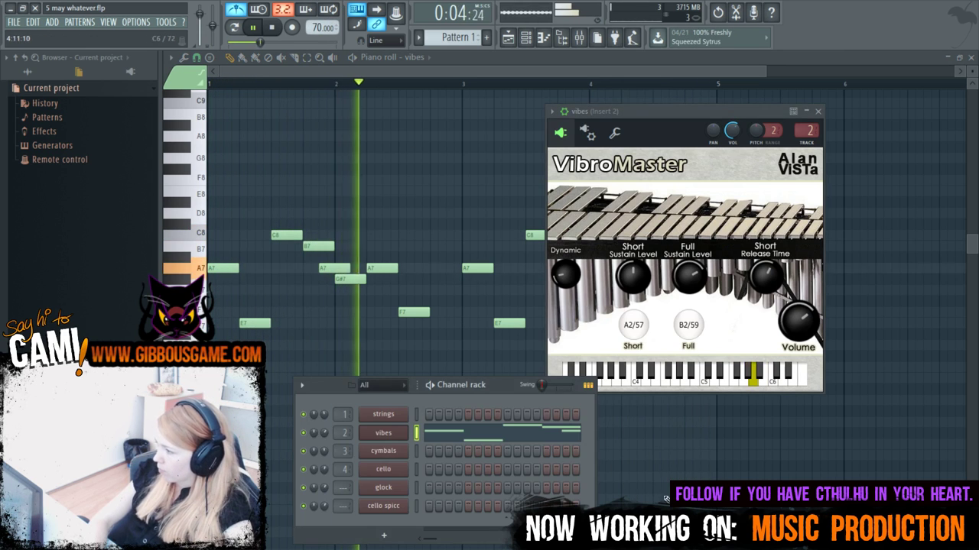
pyautogui.click(416, 506)
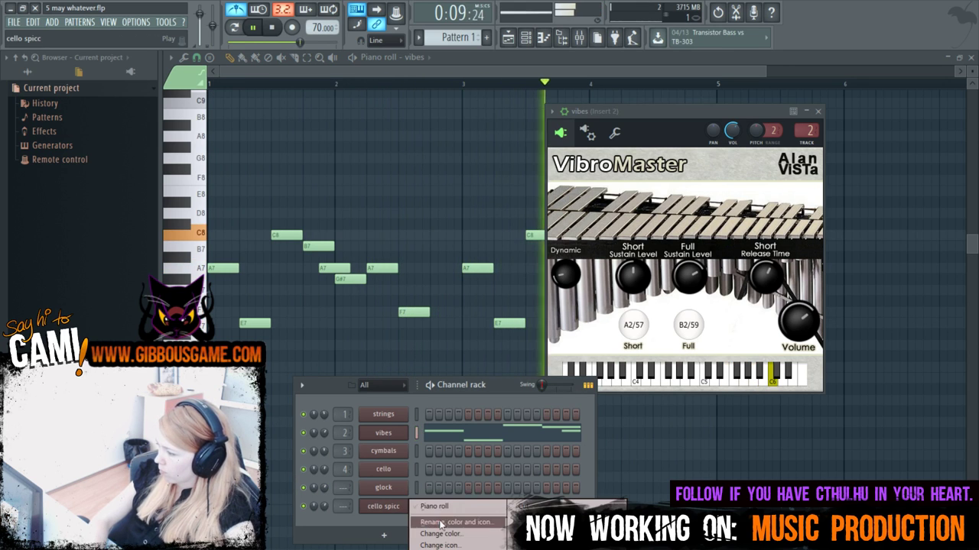
pyautogui.click(386, 506)
pyautogui.click(637, 256)
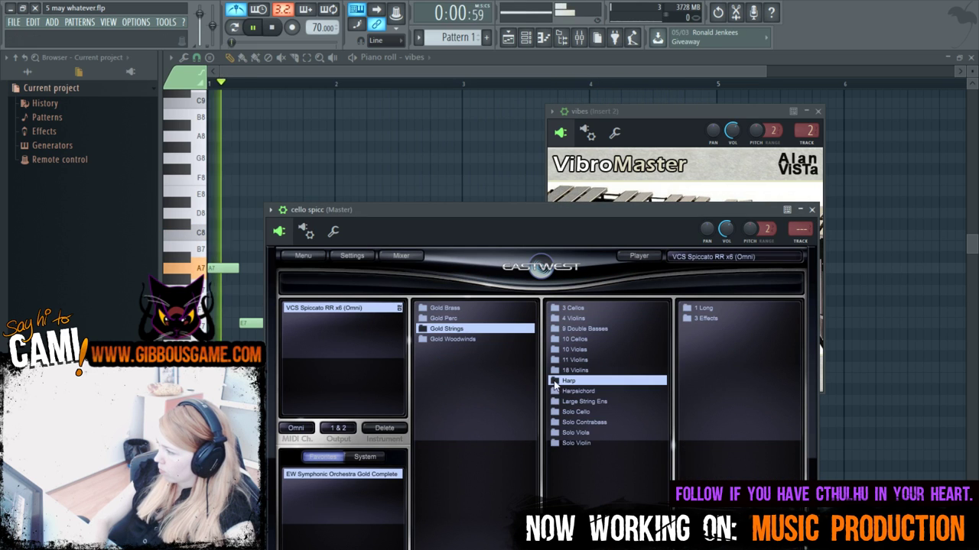
pyautogui.click(436, 380)
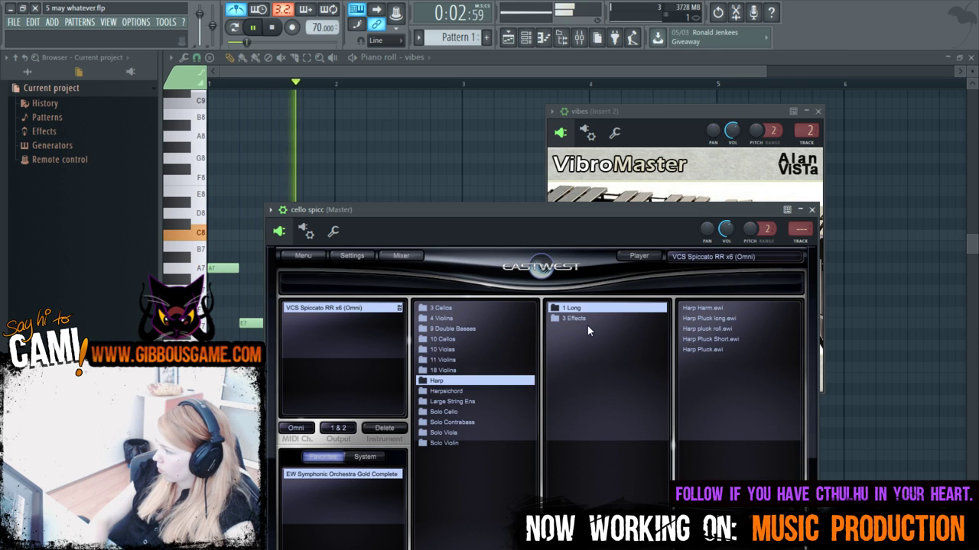
pyautogui.click(587, 322)
pyautogui.doubleClick(747, 307)
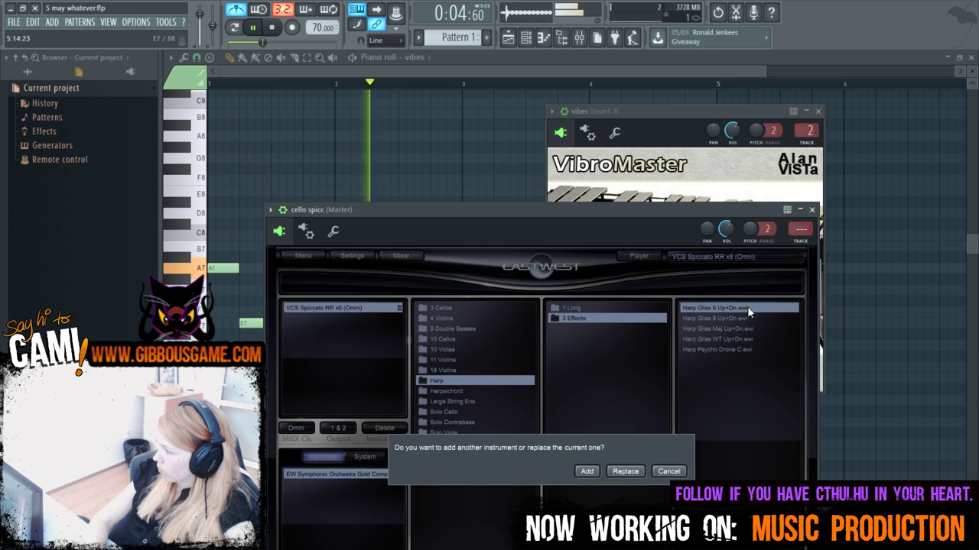
pyautogui.click(621, 471)
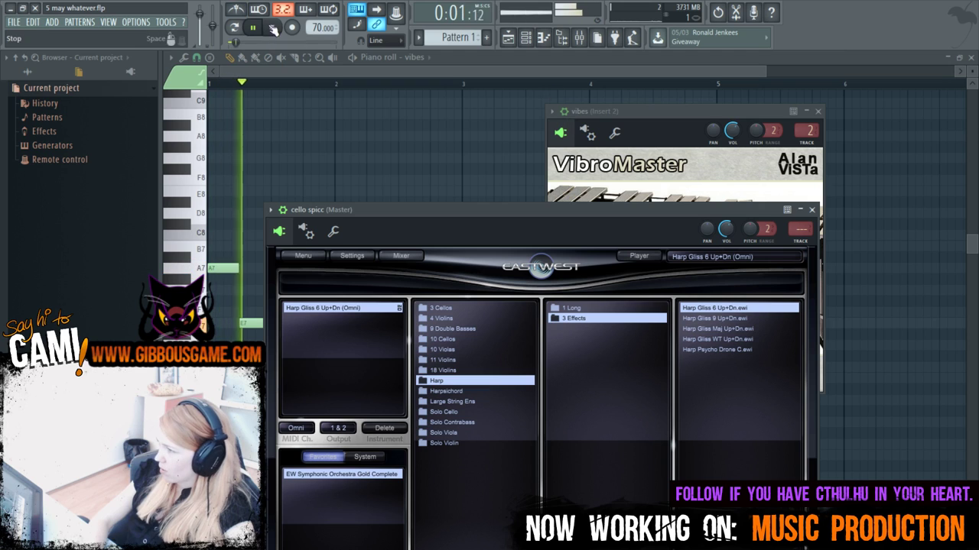
pyautogui.press('space')
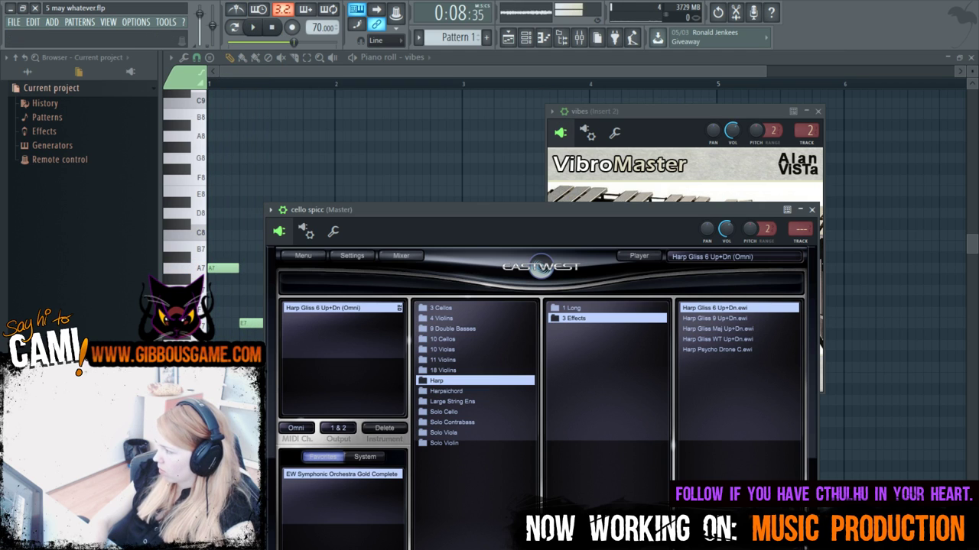
# Audition Harp Gliss 9 Up+Dn and Harp Gliss Maj Up+Dn, each replacing the patch currently loaded in the cello spicc channel.
pyautogui.doubleClick(723, 320)
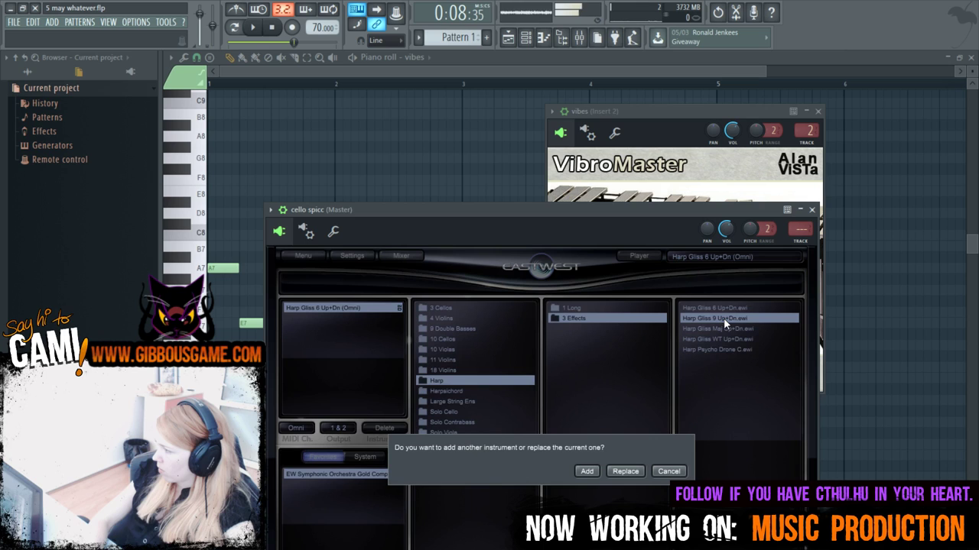
pyautogui.click(624, 472)
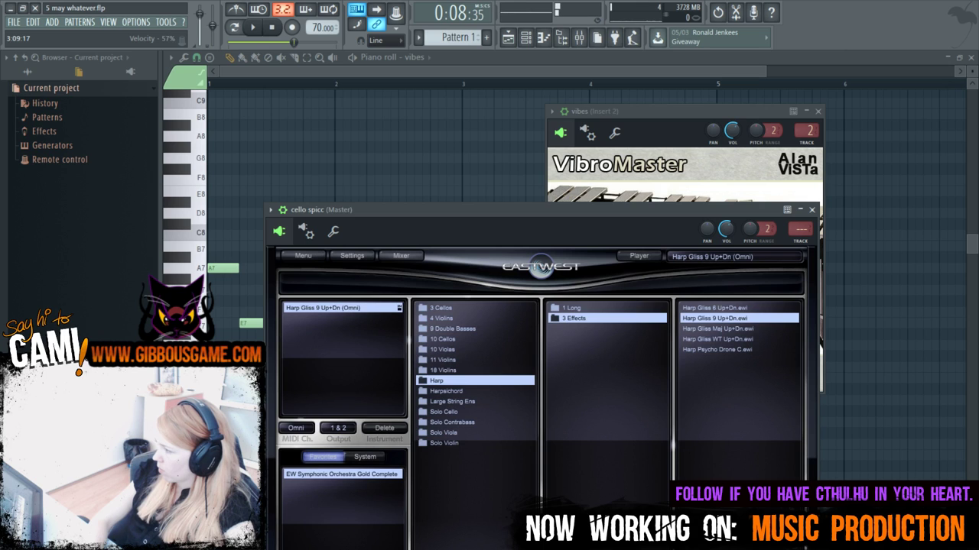
pyautogui.doubleClick(730, 329)
pyautogui.click(624, 471)
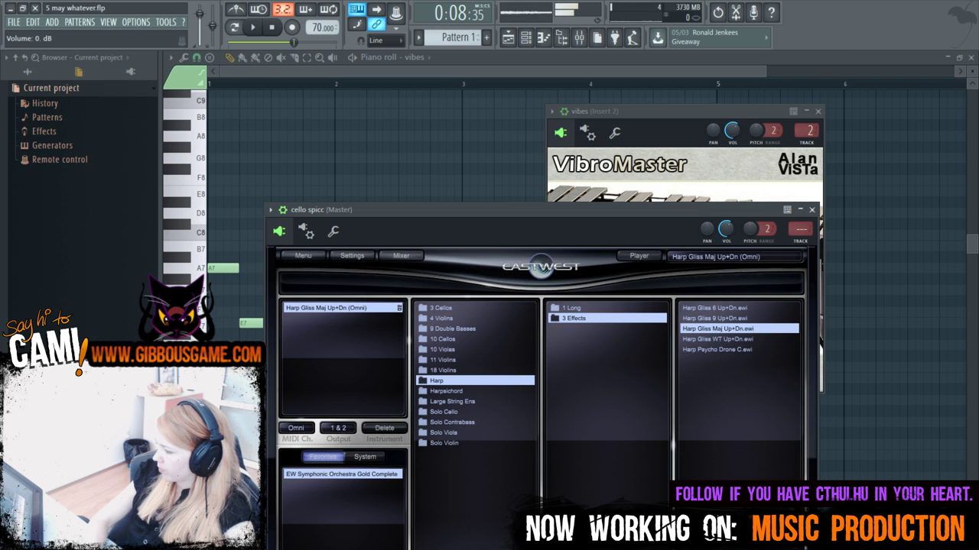
# Replace the cello spicc channel's patch with Harp Gliss WT Up+Dn and collapse its plugin window.
pyautogui.doubleClick(718, 339)
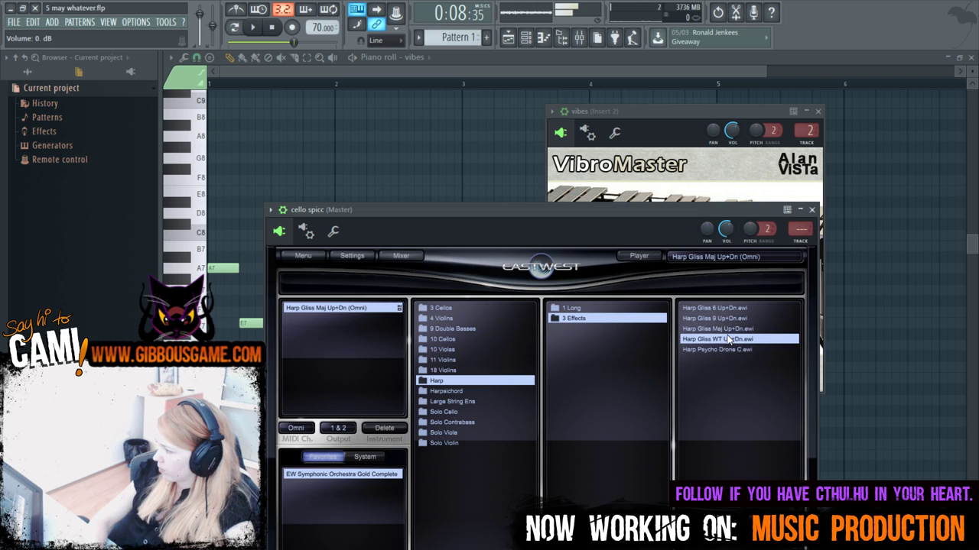
pyautogui.click(610, 472)
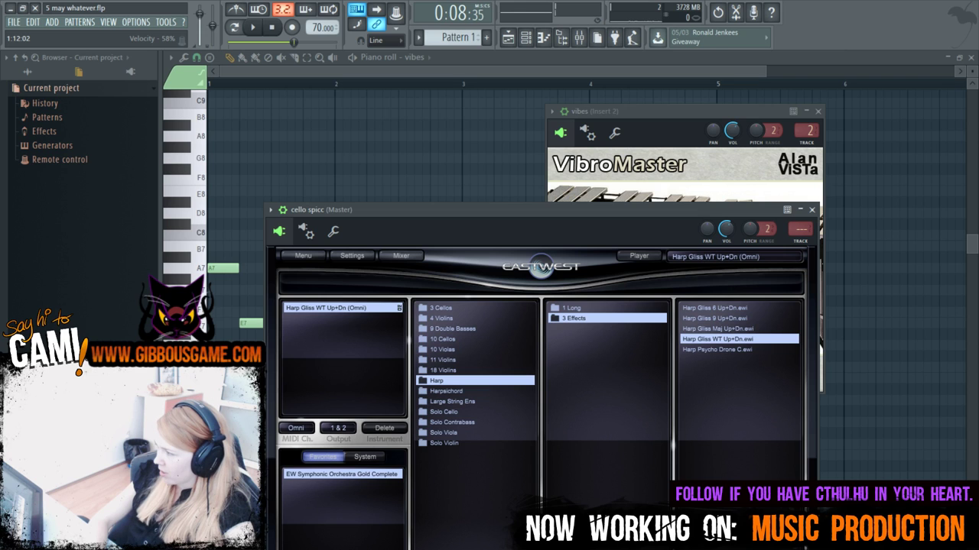
pyautogui.click(799, 208)
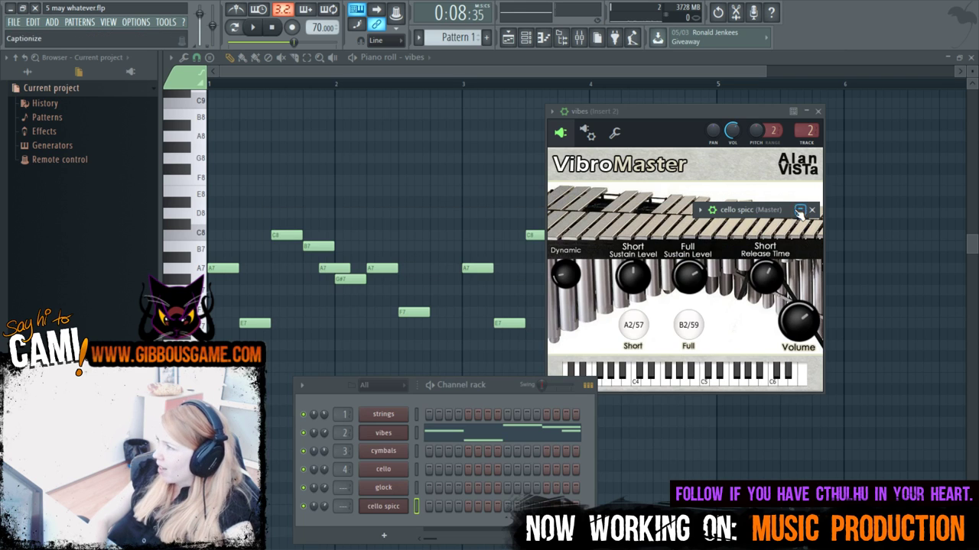
# Rename the cello spicc channel to harp.
pyautogui.rightClick(375, 510)
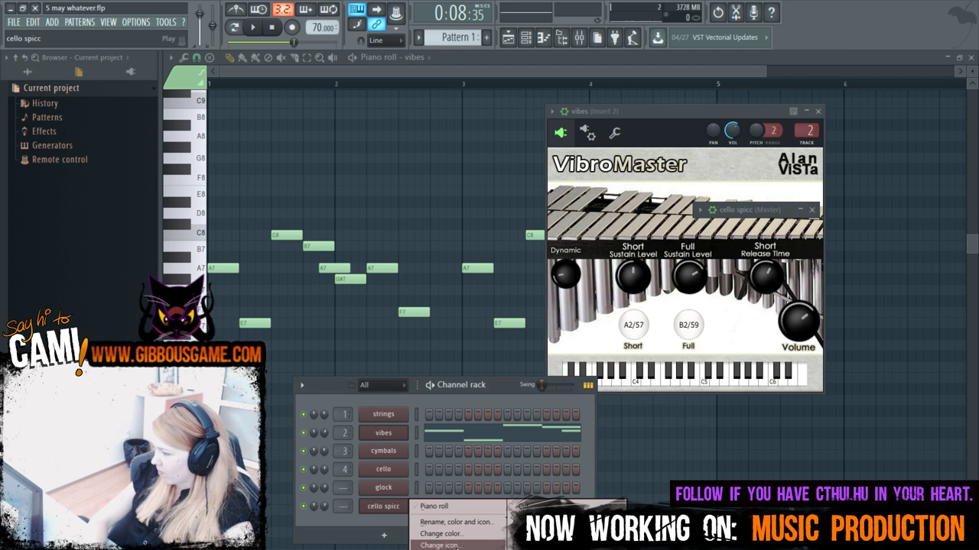
pyautogui.click(453, 523)
pyautogui.write('h')
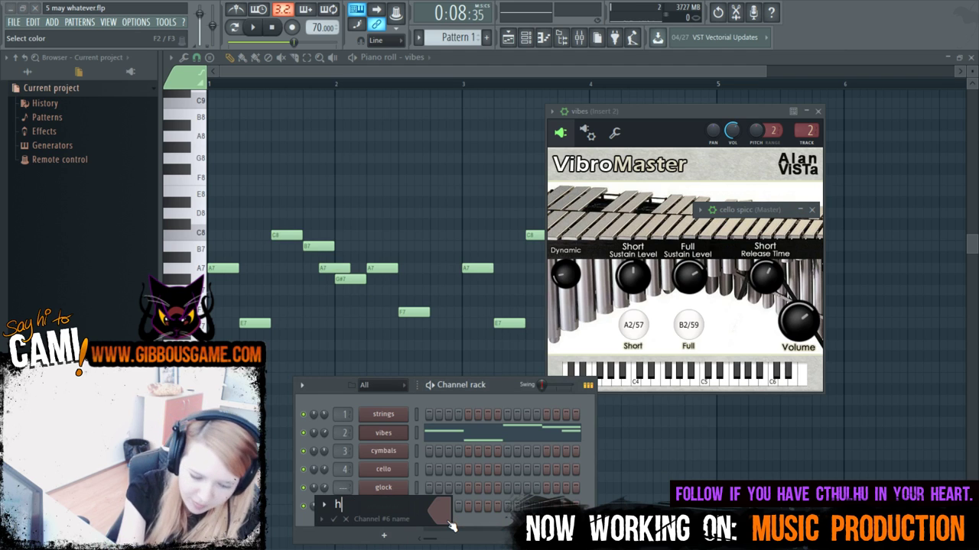
pyautogui.write('arp')
pyautogui.press('Return')
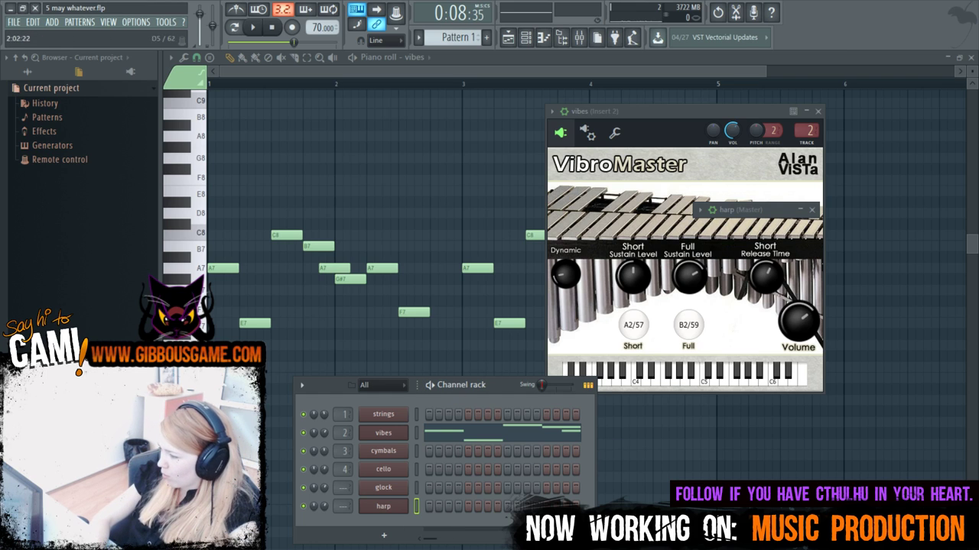
# Try a low harp note at the start of bar 1 in the harp's piano roll and play the pattern.
pyautogui.rightClick(395, 510)
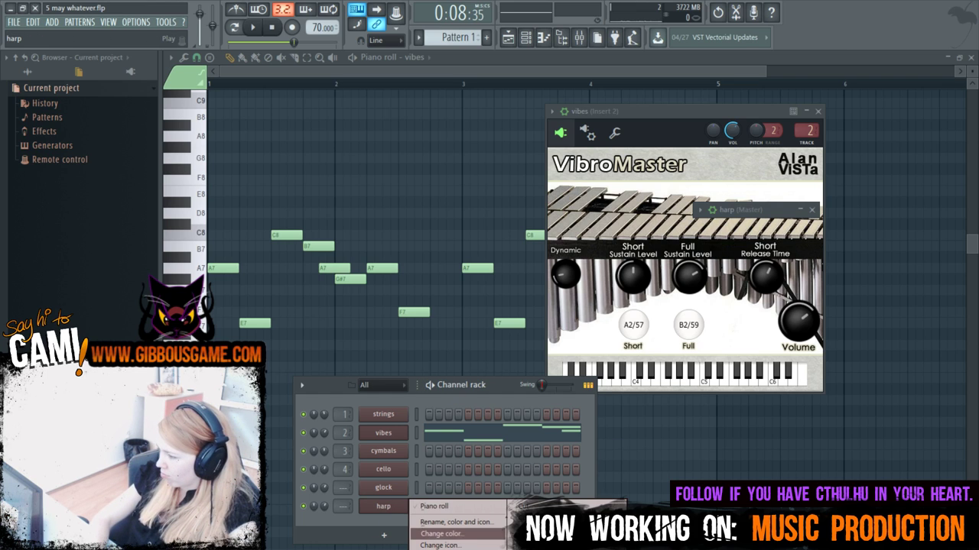
pyautogui.click(434, 506)
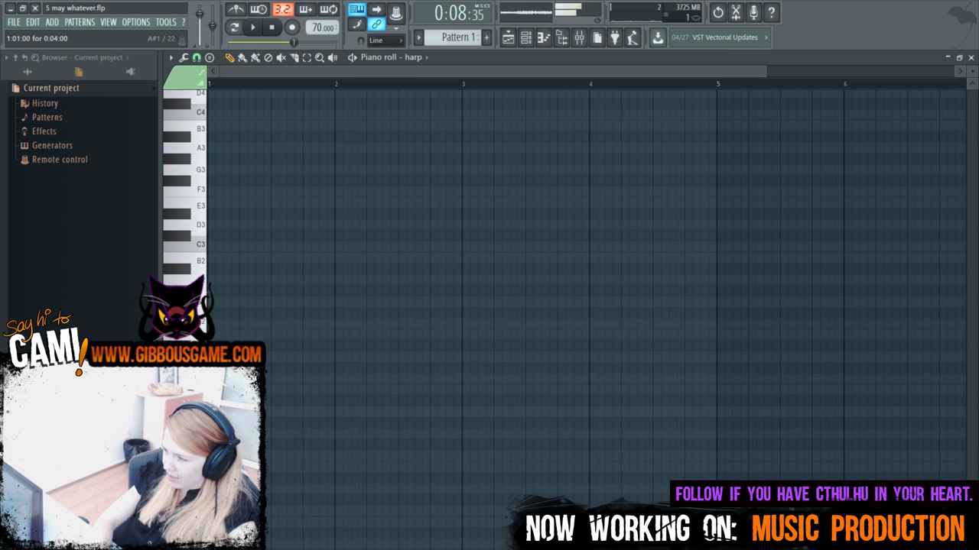
pyautogui.press('space')
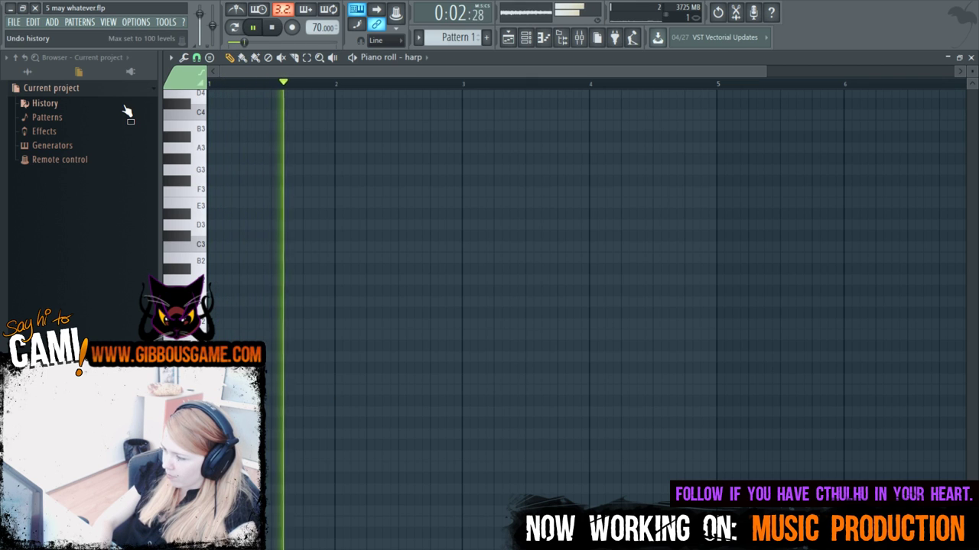
pyautogui.press('space')
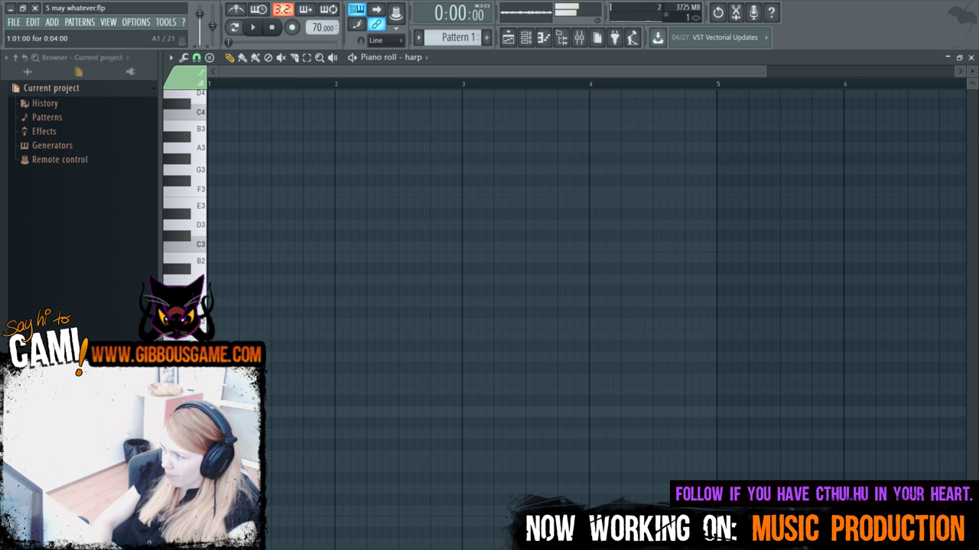
pyautogui.press('F6')
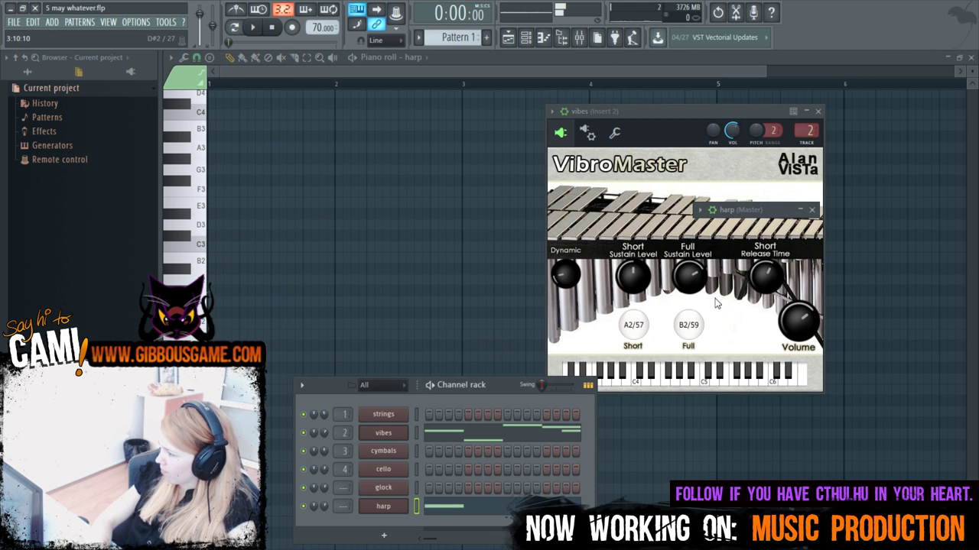
# Try shifting the whole vibes melody one bar later, play the pattern, and move the notes back to bar 1.
pyautogui.click(494, 435)
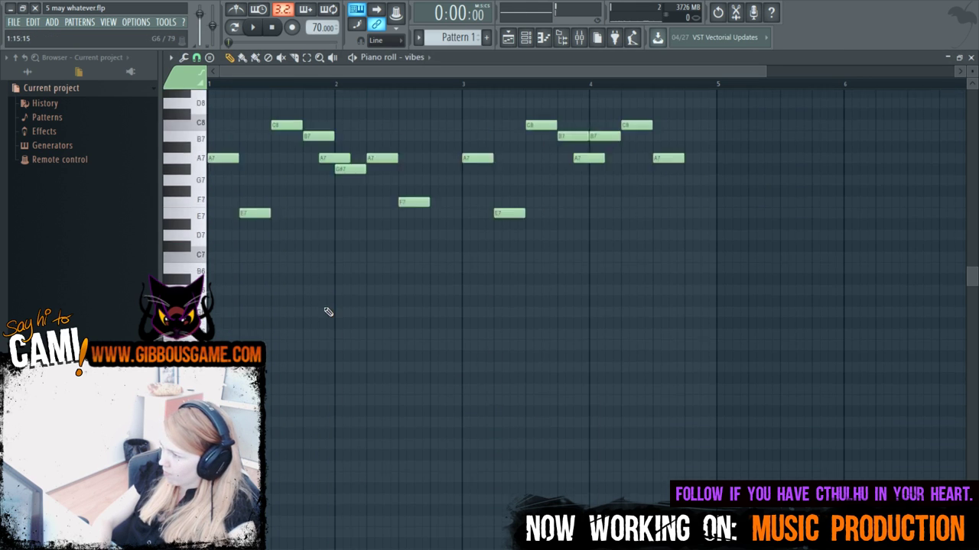
pyautogui.scroll(3, 328, 312)
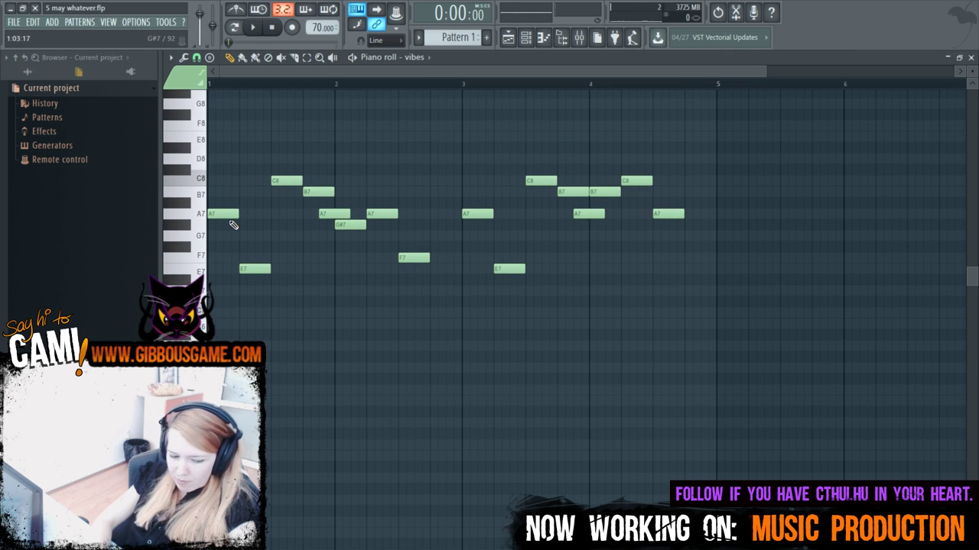
pyautogui.hotkey('ctrl', 'a')
pyautogui.moveTo(224, 213); pyautogui.dragTo(355, 213)
pyautogui.press('space')
pyautogui.press('space')
pyautogui.press('space')
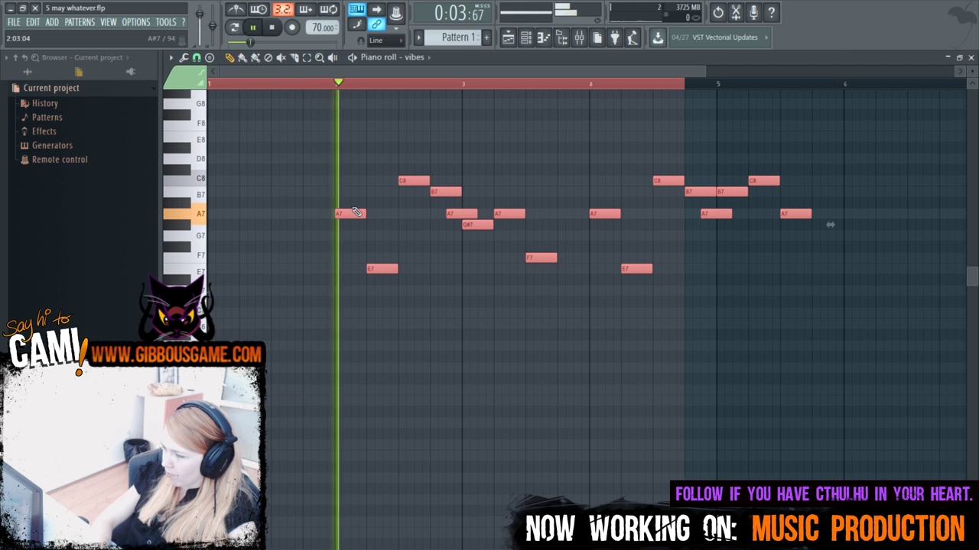
pyautogui.press('space')
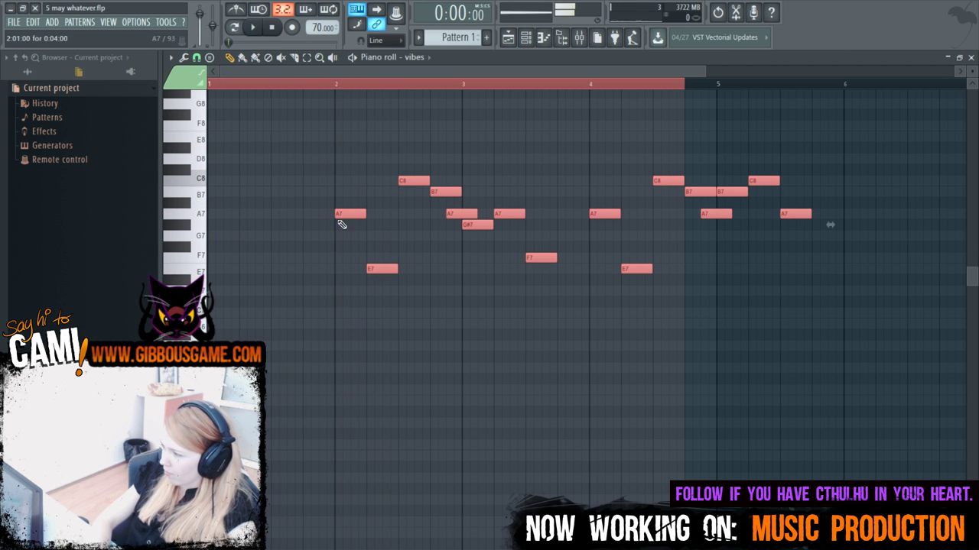
pyautogui.moveTo(342, 216); pyautogui.dragTo(215, 217)
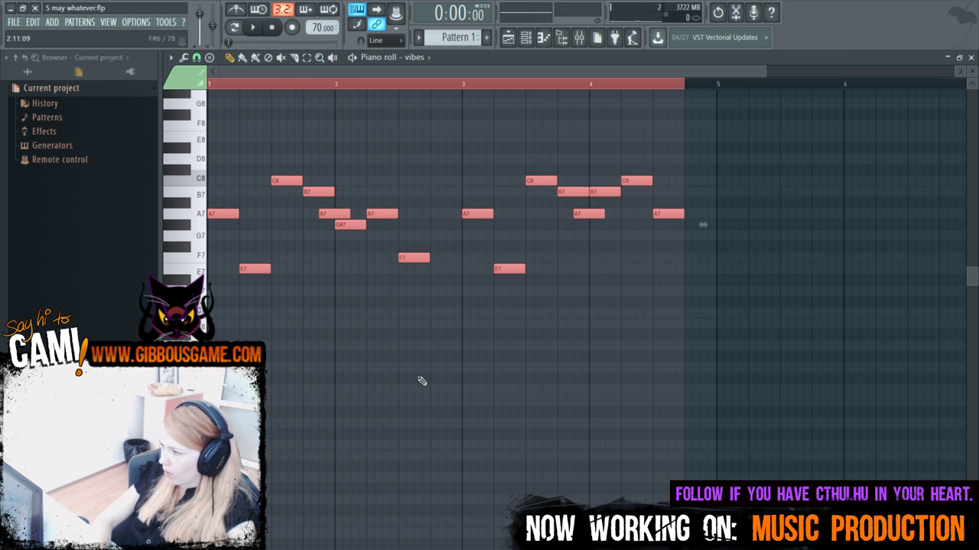
# Remove the trial note from the harp channel and clear the time selection in its piano roll.
pyautogui.press('F6')
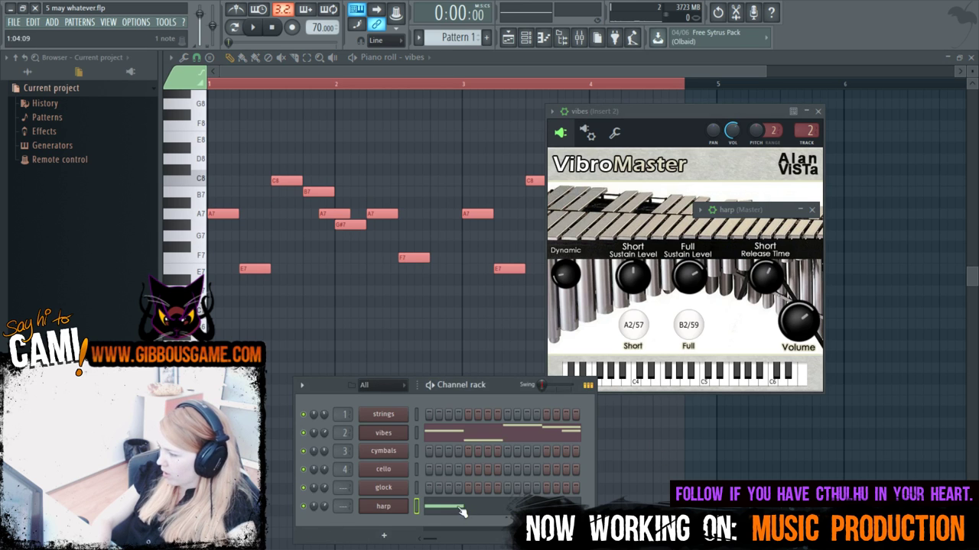
pyautogui.click(382, 459)
pyautogui.scroll(-10, 566, 275)
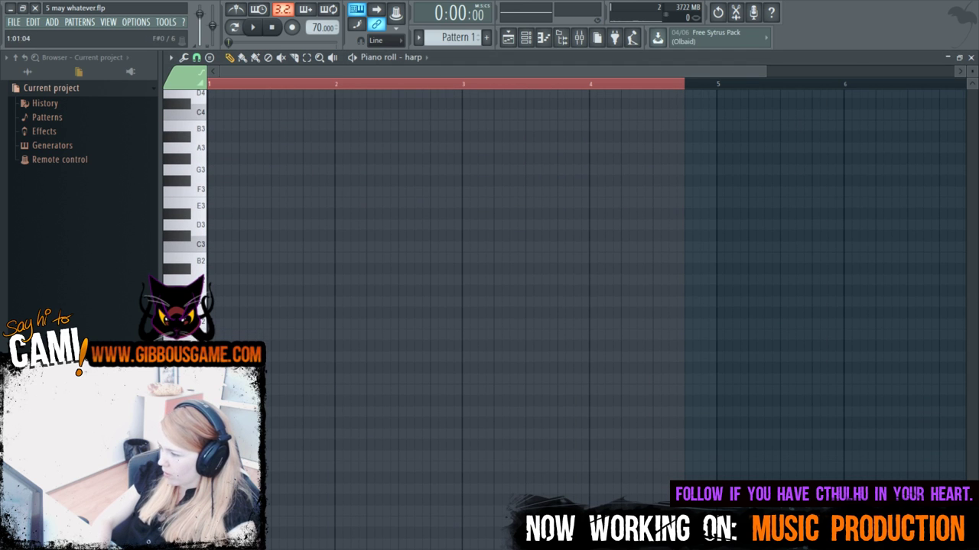
pyautogui.scroll(15, 273, 421)
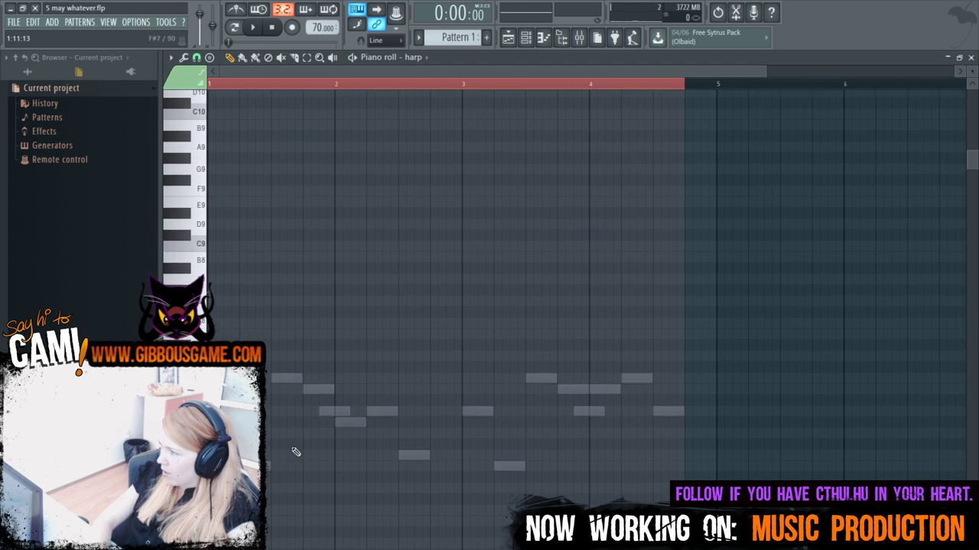
pyautogui.scroll(3, 296, 452)
pyautogui.click(221, 88)
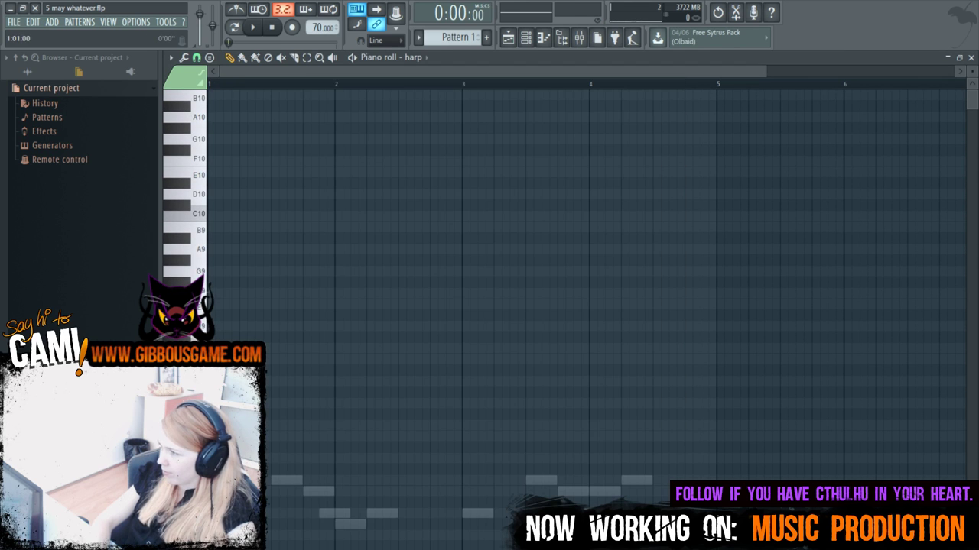
# Play Pattern 1 through its four bars and stop playback.
pyautogui.press('space')
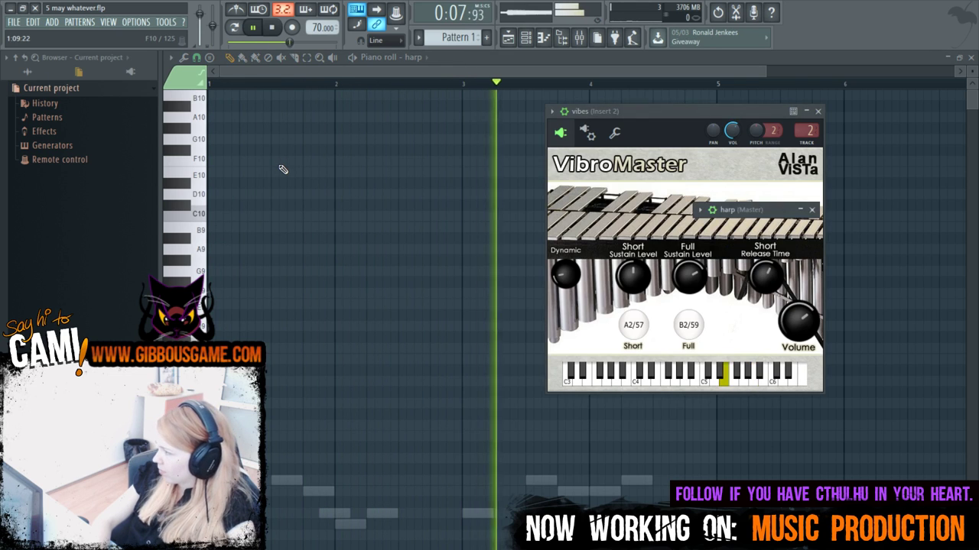
pyautogui.press('F6')
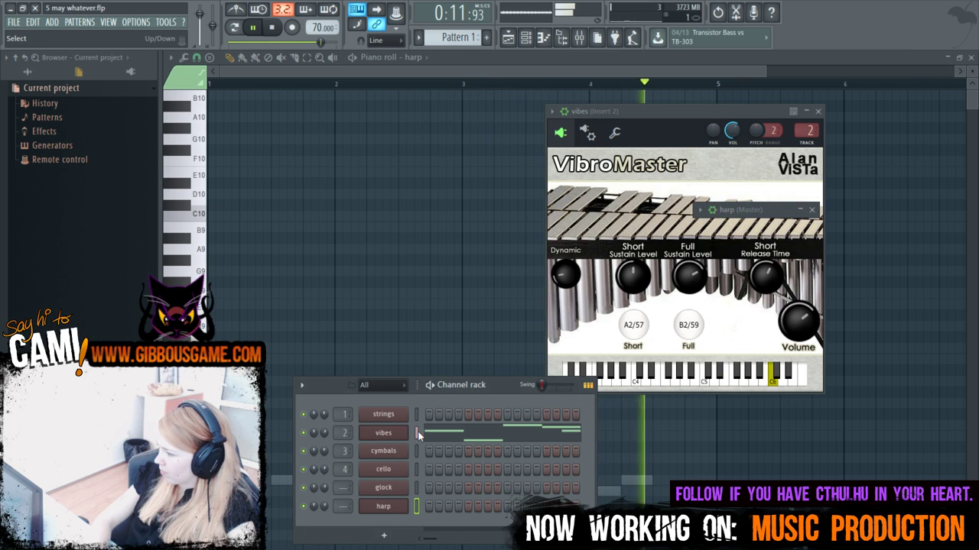
pyautogui.press('space')
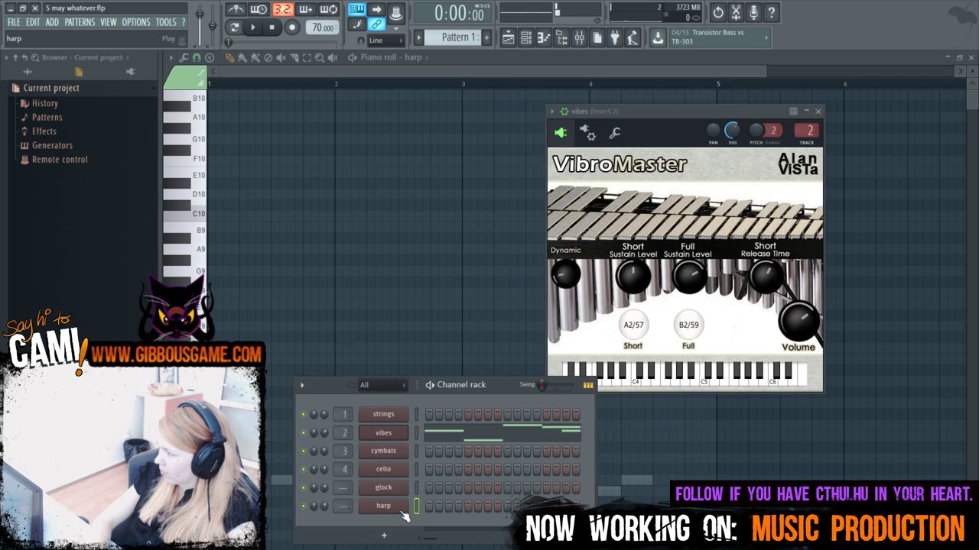
# Look over the harp patch's player settings and the Large String Ens patches in the Gold Strings library.
pyautogui.click(401, 510)
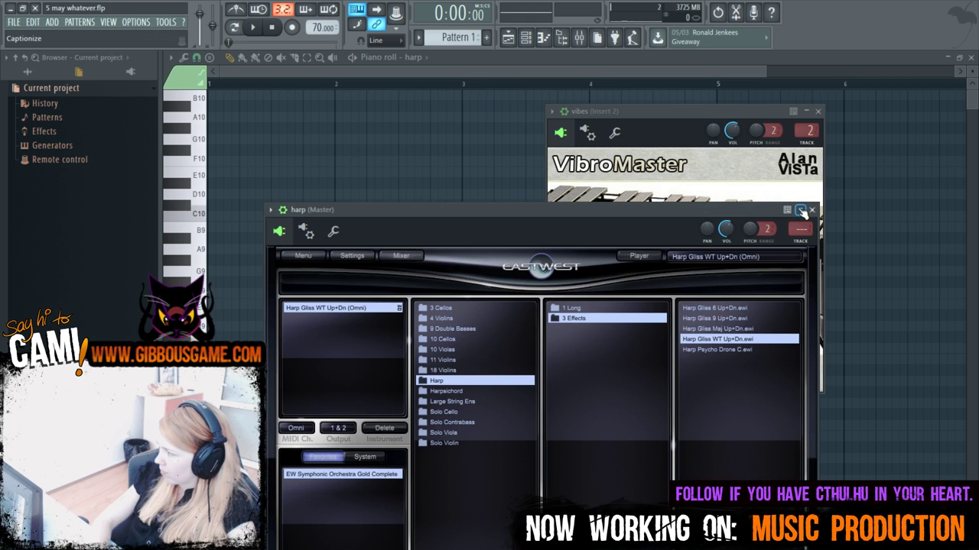
pyautogui.click(639, 257)
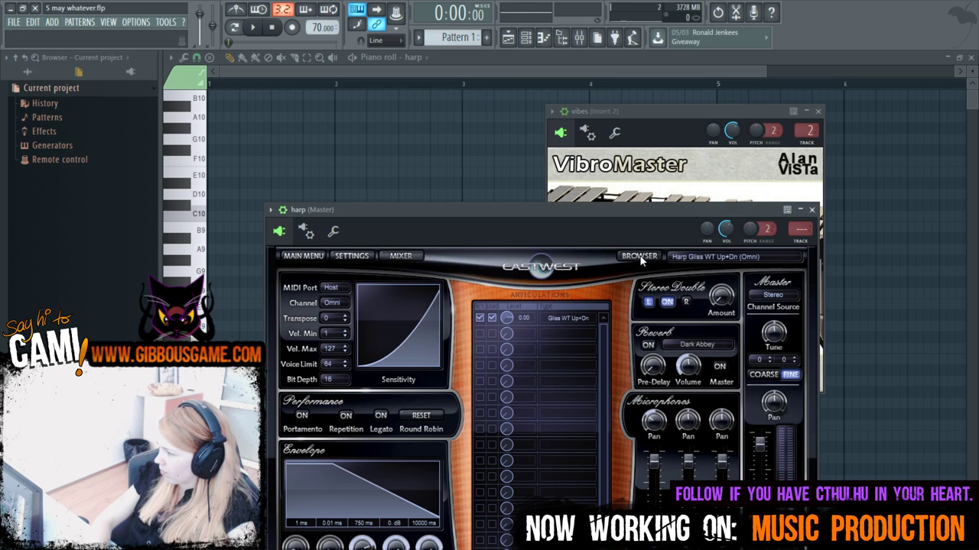
pyautogui.click(652, 257)
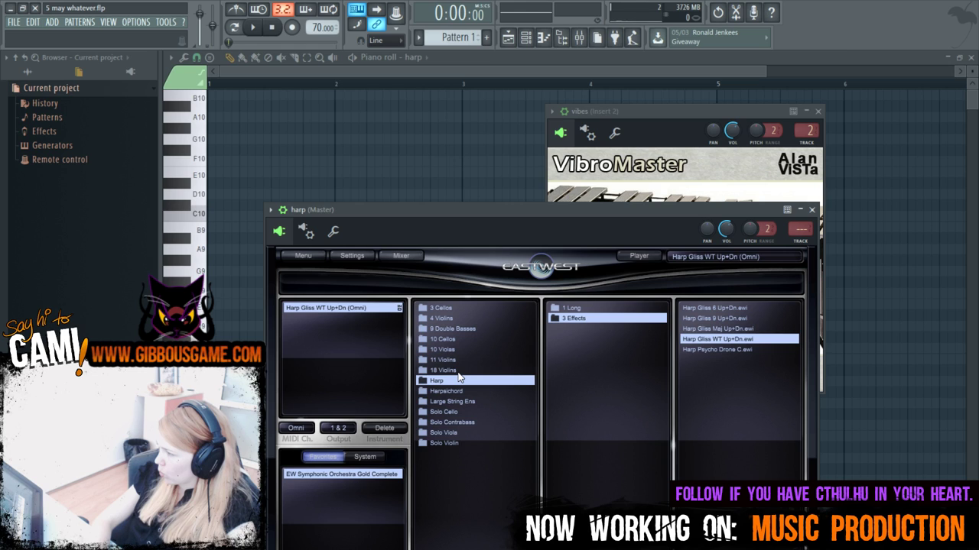
pyautogui.click(458, 402)
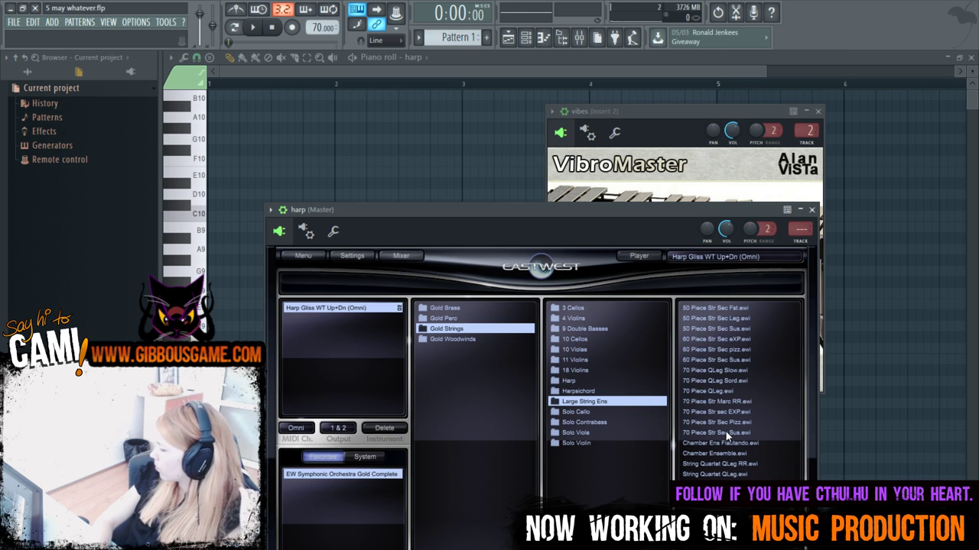
pyautogui.click(475, 330)
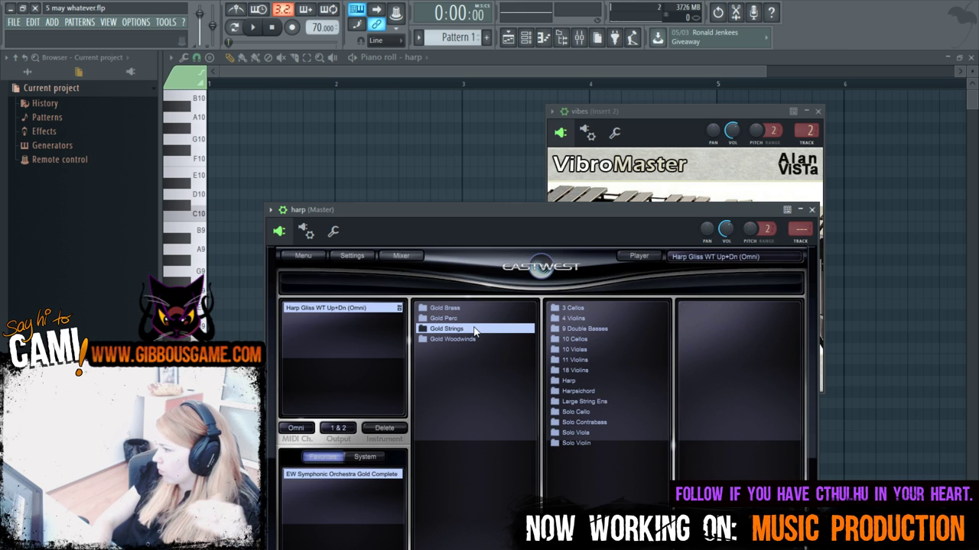
# Replace the harp channel's glissando patch with VAS Stac RRx8 from the 10 Violas short patches and close the plugin window.
pyautogui.click(596, 350)
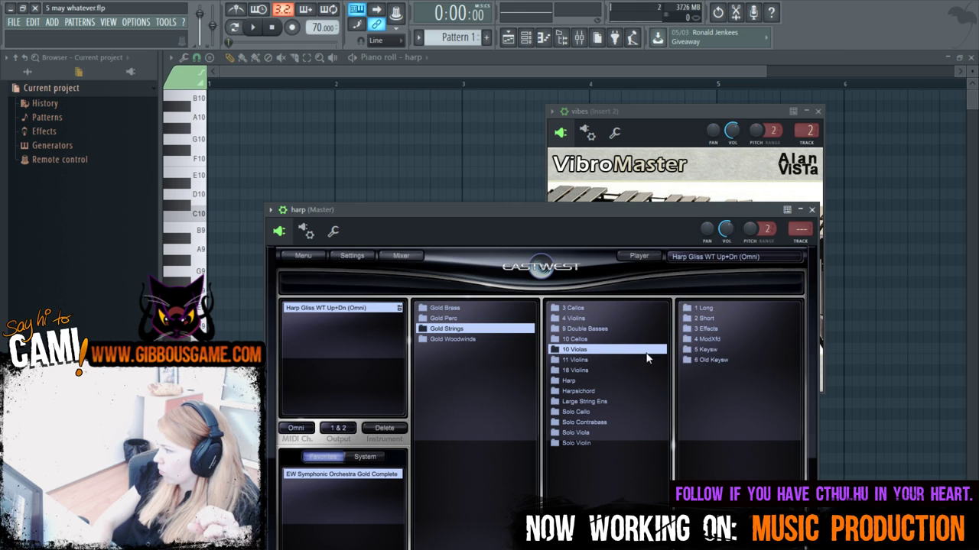
pyautogui.click(718, 325)
pyautogui.click(614, 320)
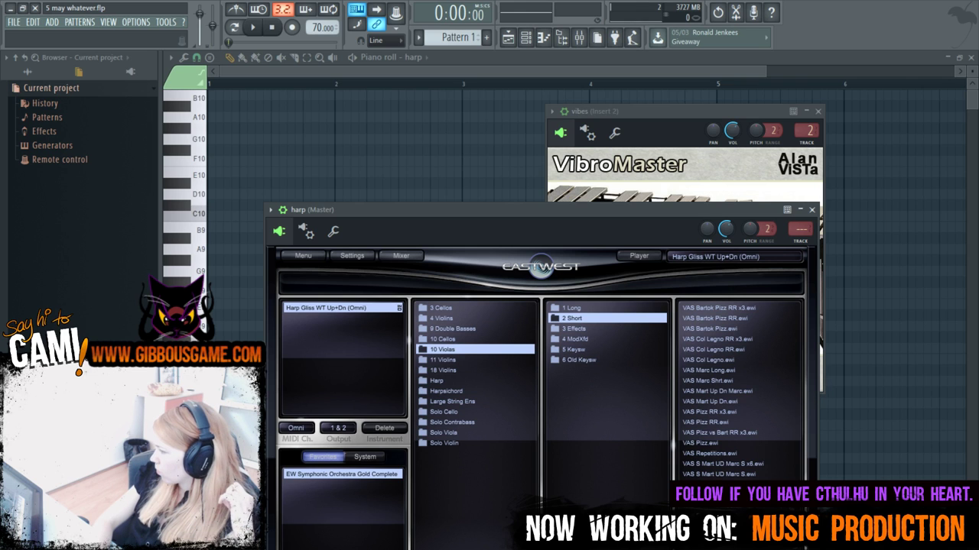
pyautogui.click(625, 472)
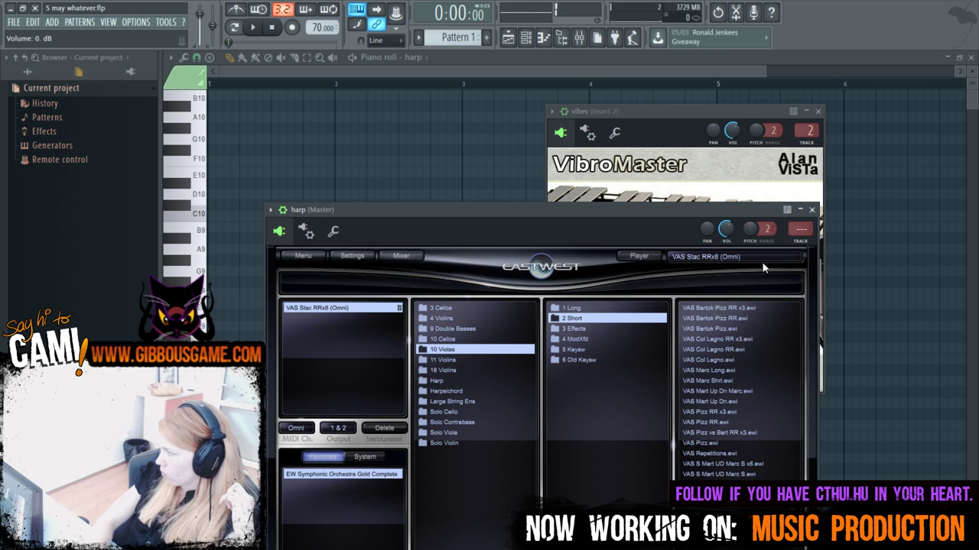
pyautogui.click(811, 210)
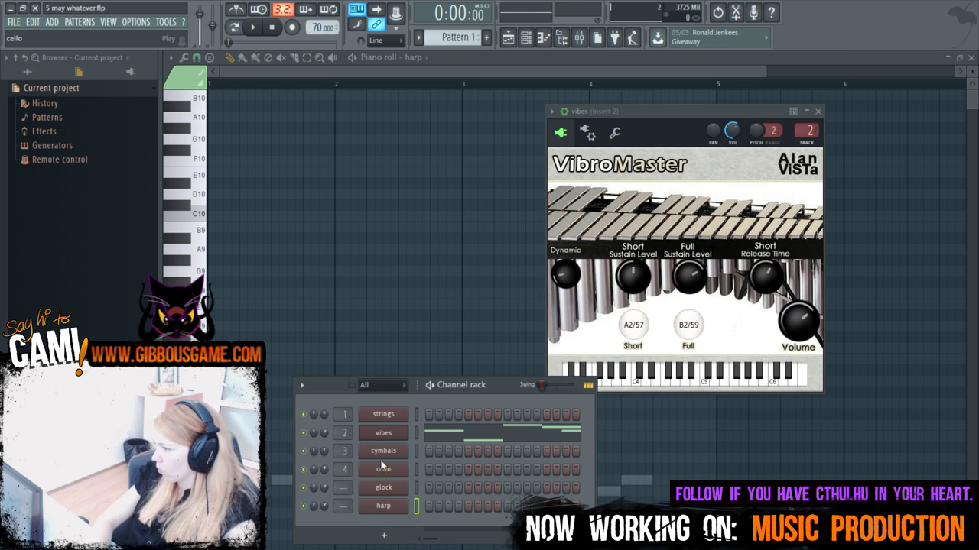
# Enter short notes around D6 in the first half of bar 1 in the harp's piano roll and play the pattern.
pyautogui.rightClick(406, 505)
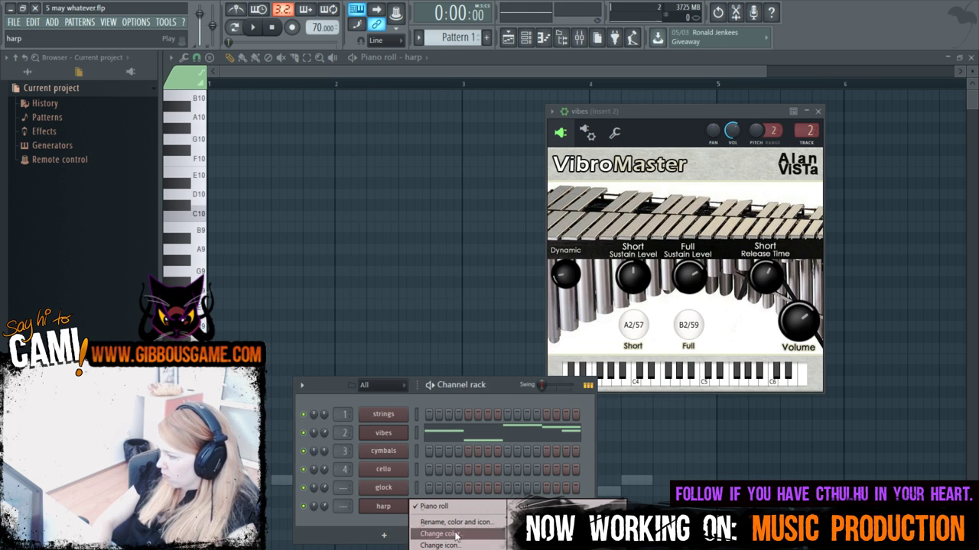
pyautogui.click(459, 507)
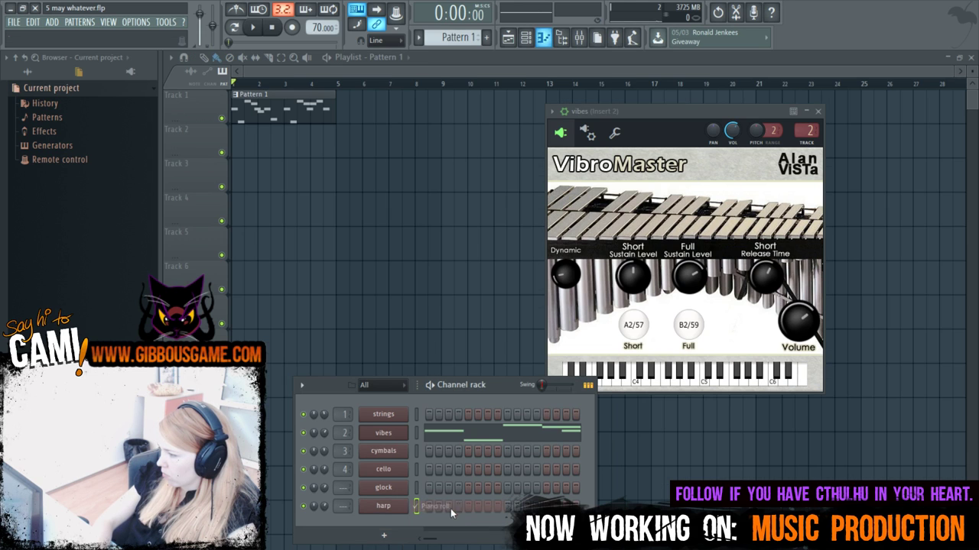
pyautogui.rightClick(410, 503)
pyautogui.click(459, 506)
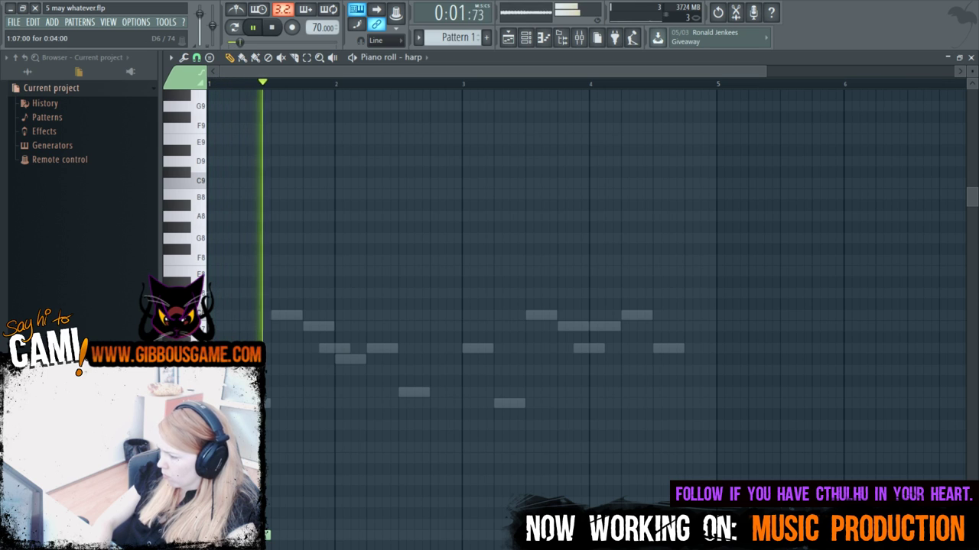
pyautogui.press('space')
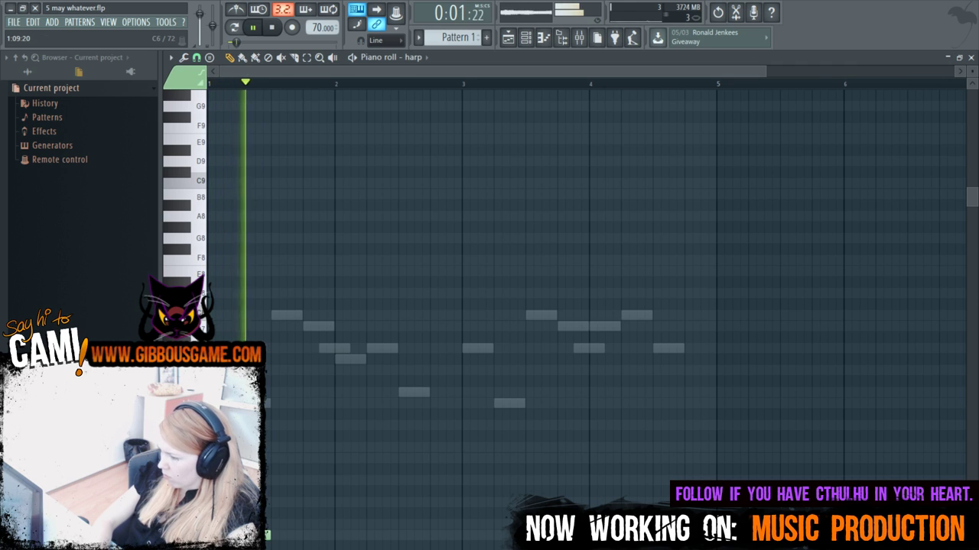
pyautogui.press('space')
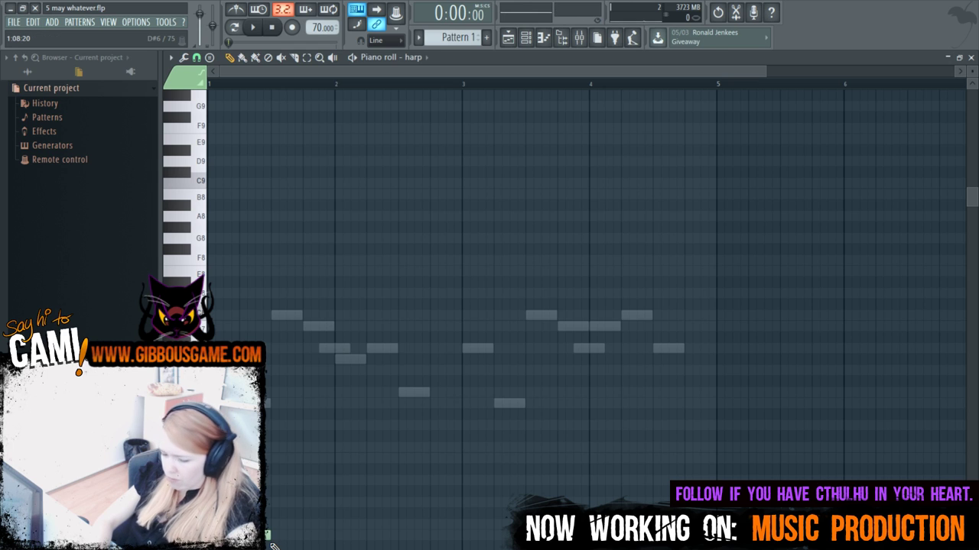
# Select all notes in the harp's piano roll, adjust their pitch and replay the start of bar 1 several times.
pyautogui.hotkey('ctrl', 'a')
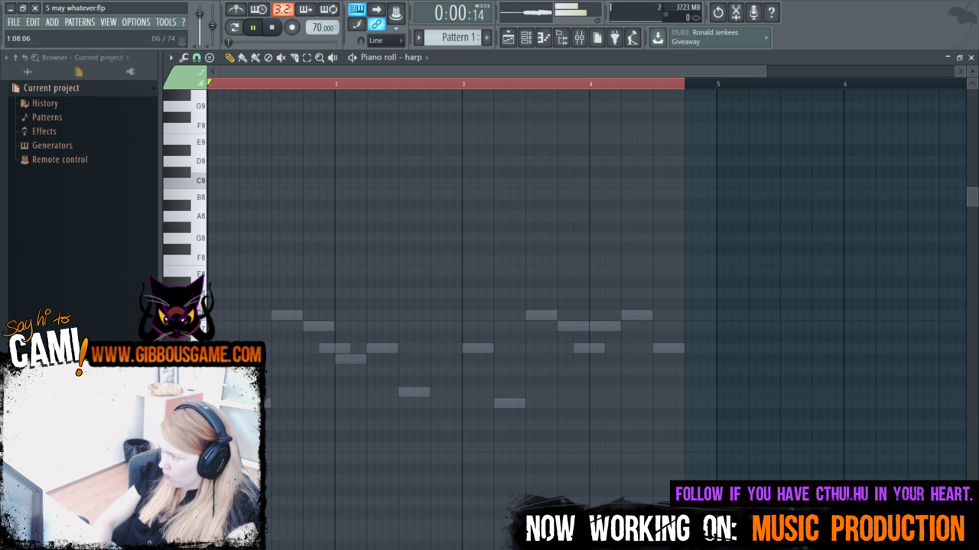
pyautogui.press('space')
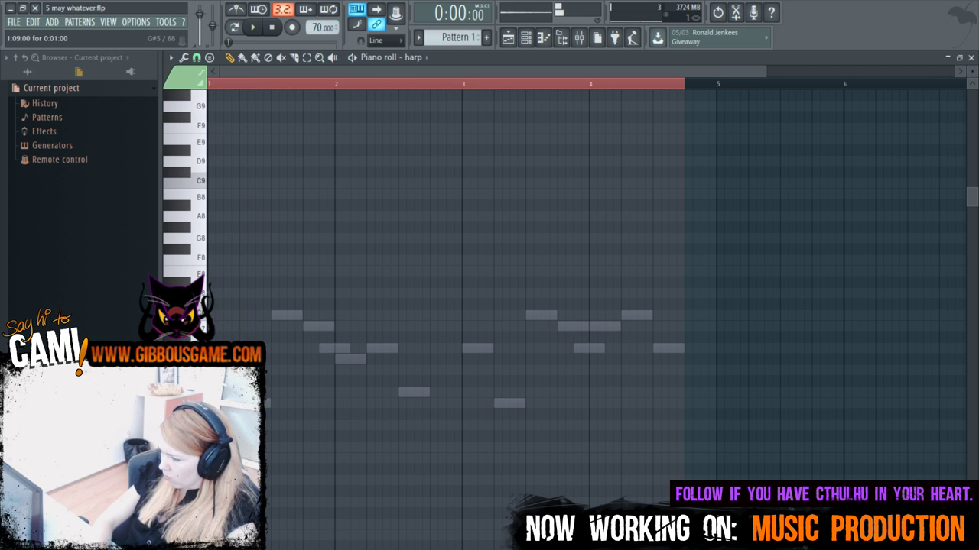
pyautogui.press('space')
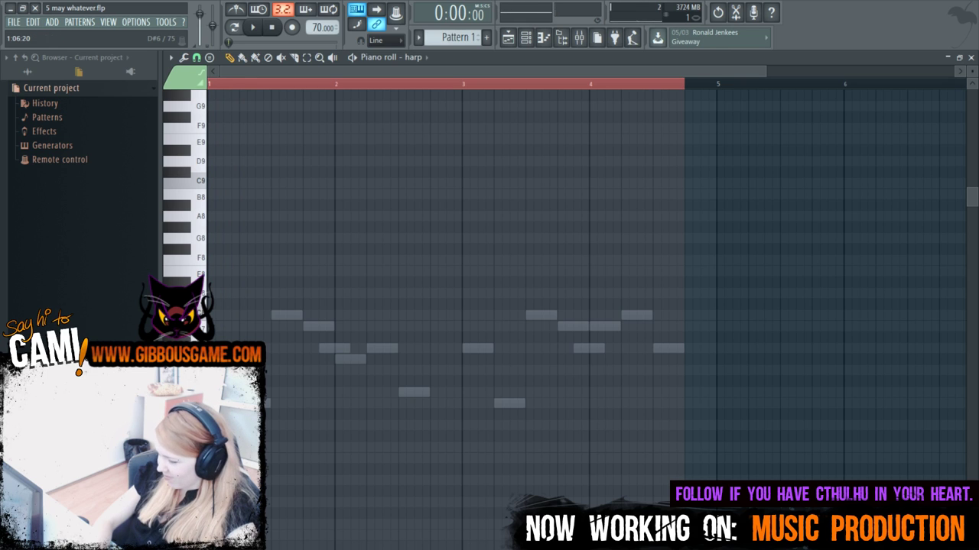
pyautogui.press('space')
pyautogui.press('space')
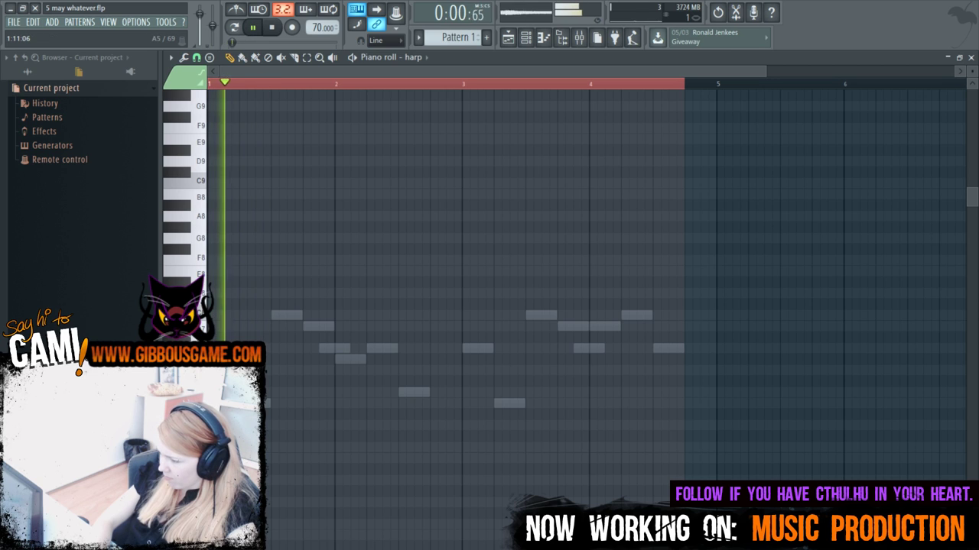
pyautogui.press('space')
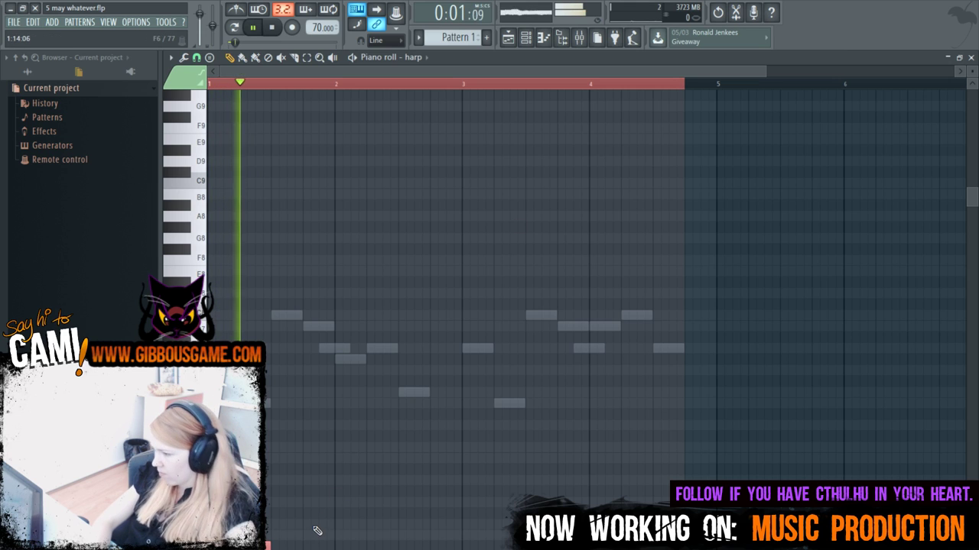
# Audition the harp part against the melody and erase its drafted notes.
pyautogui.press('space')
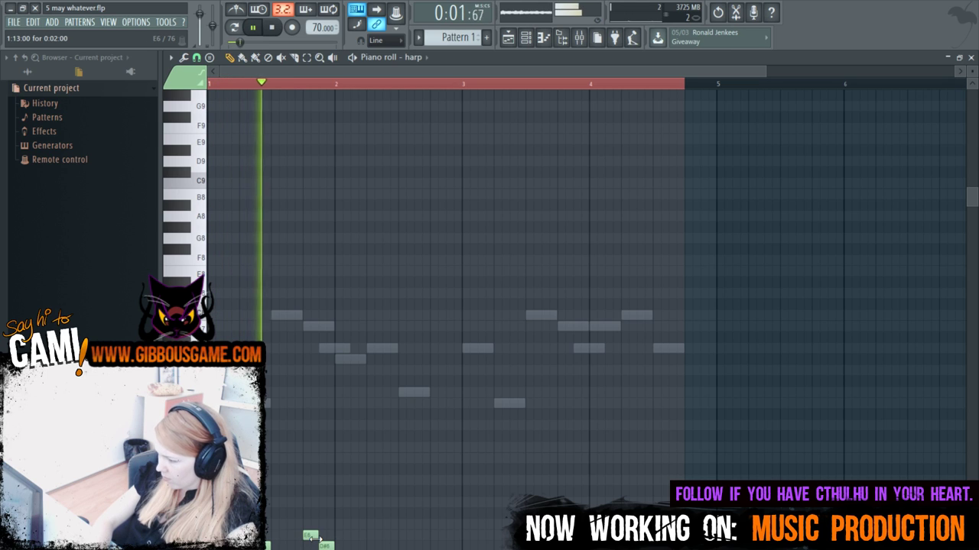
pyautogui.press('space')
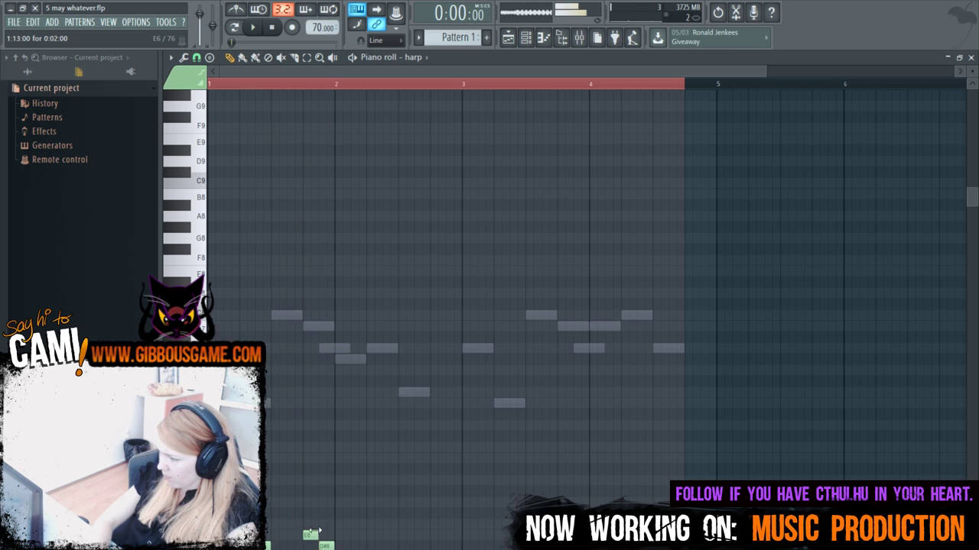
pyautogui.scroll(-1, 566, 305)
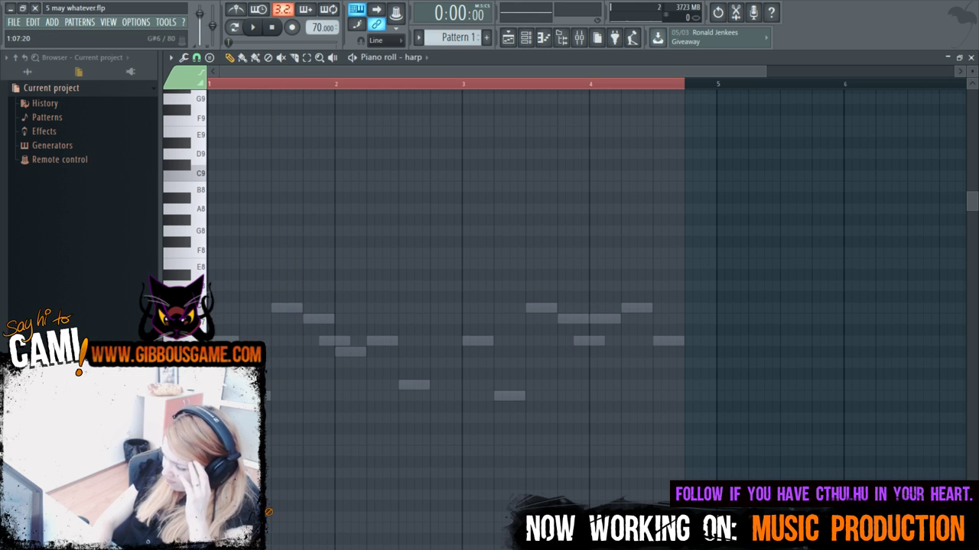
pyautogui.scroll(-1, 267, 511)
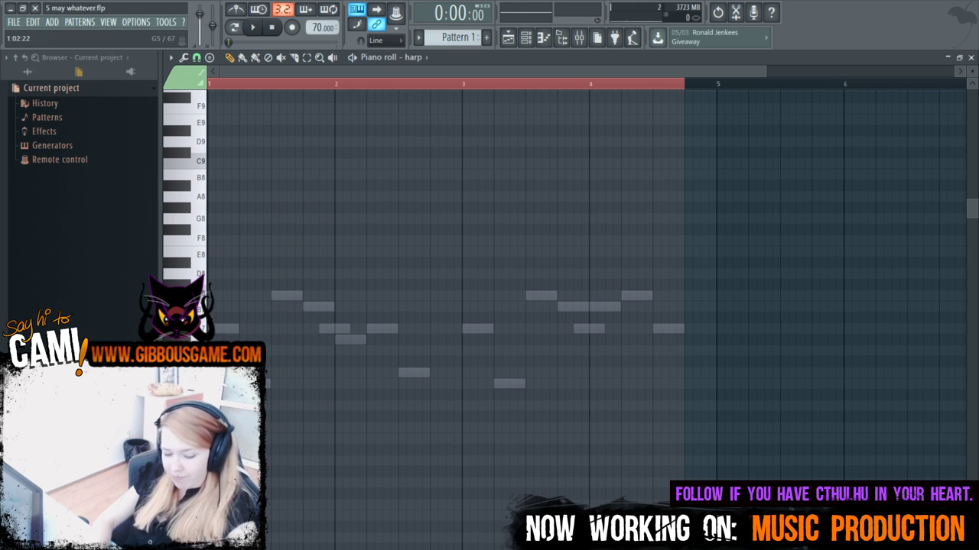
# Open the vibes channel's piano roll and duplicate its whole melody after the existing phrase.
pyautogui.press('F6')
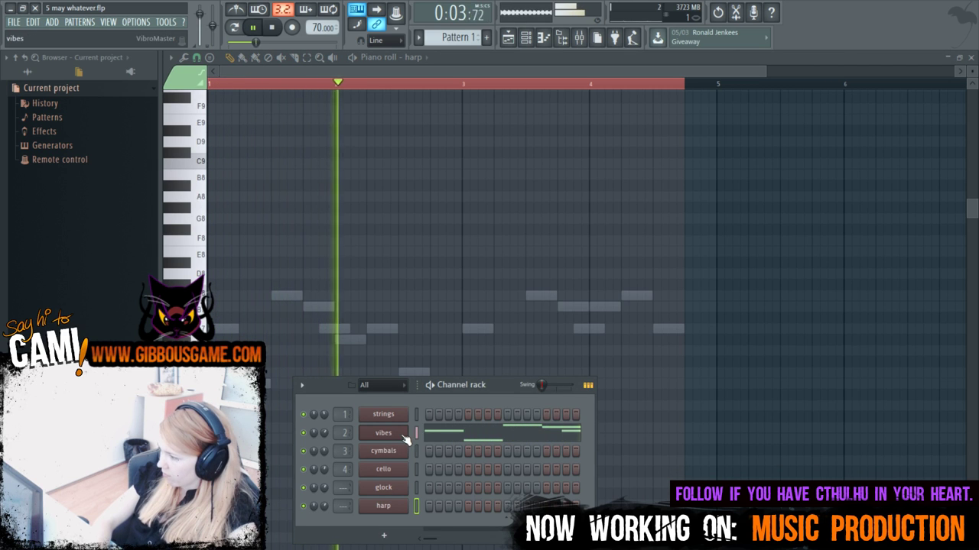
pyautogui.click(444, 437)
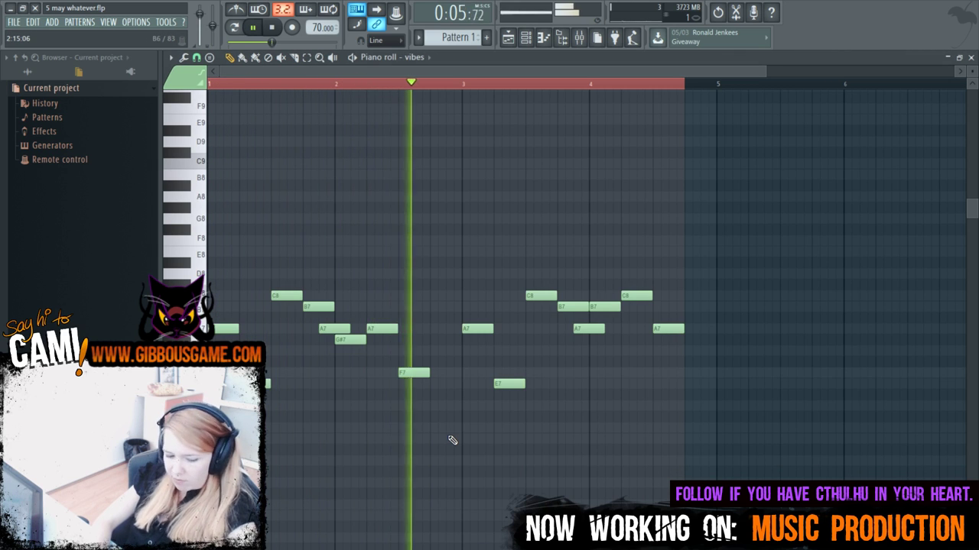
pyautogui.hotkey('ctrl', 'a')
pyautogui.moveTo(767, 71); pyautogui.dragTo(952, 71)
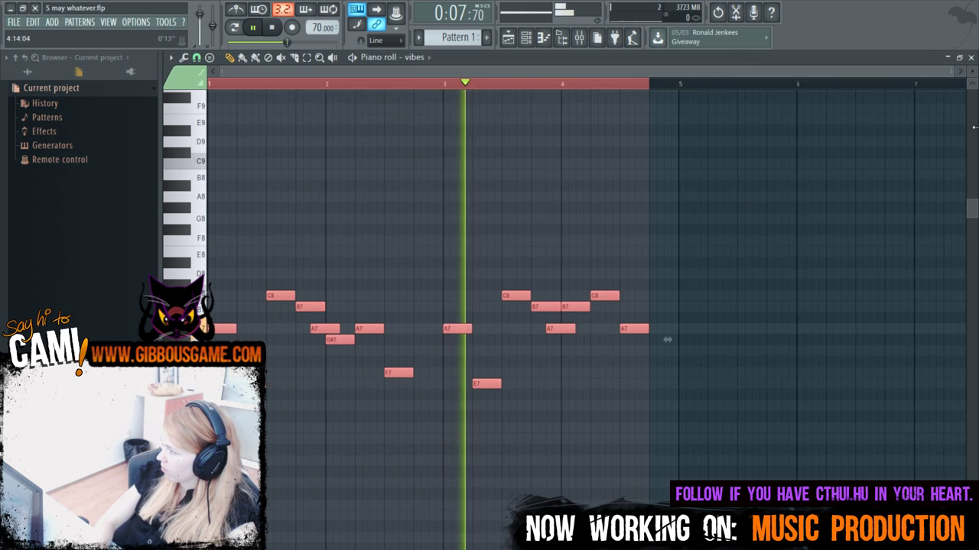
pyautogui.hotkey('ctrl', 'b')
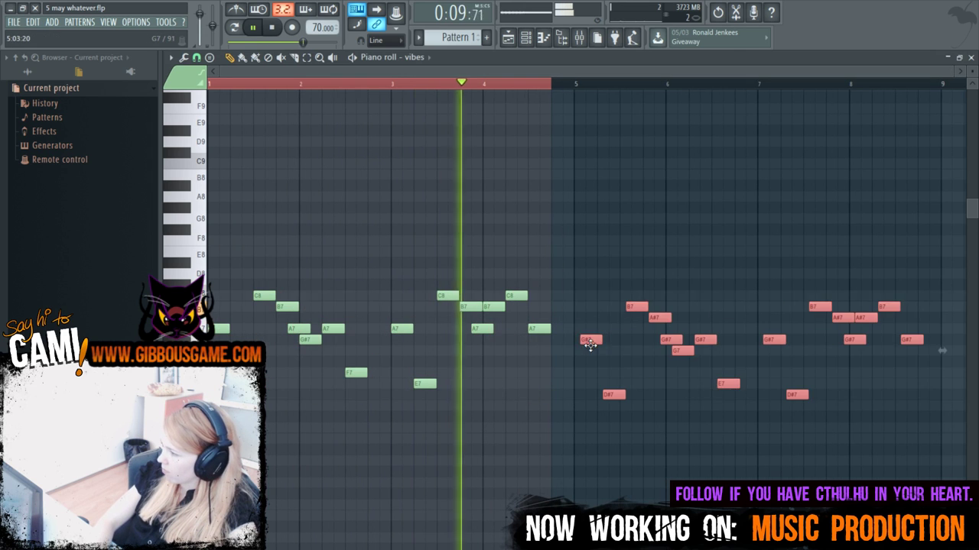
# Align the duplicated vibes melody at its original pitch so its first A7 note starts at bar 5.
pyautogui.moveTo(581, 327); pyautogui.dragTo(592, 327)
pyautogui.press('F6')
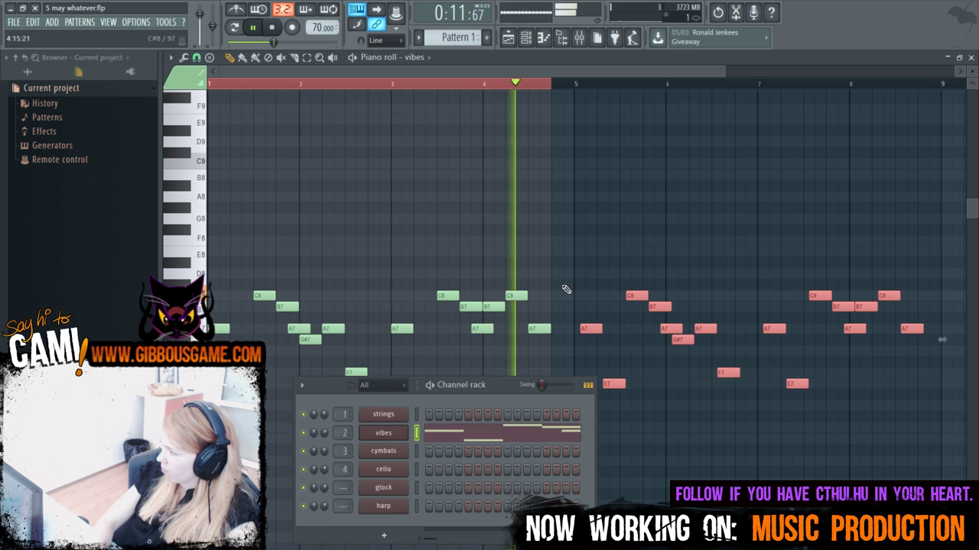
pyautogui.press('F6')
pyautogui.moveTo(725, 70); pyautogui.dragTo(596, 71)
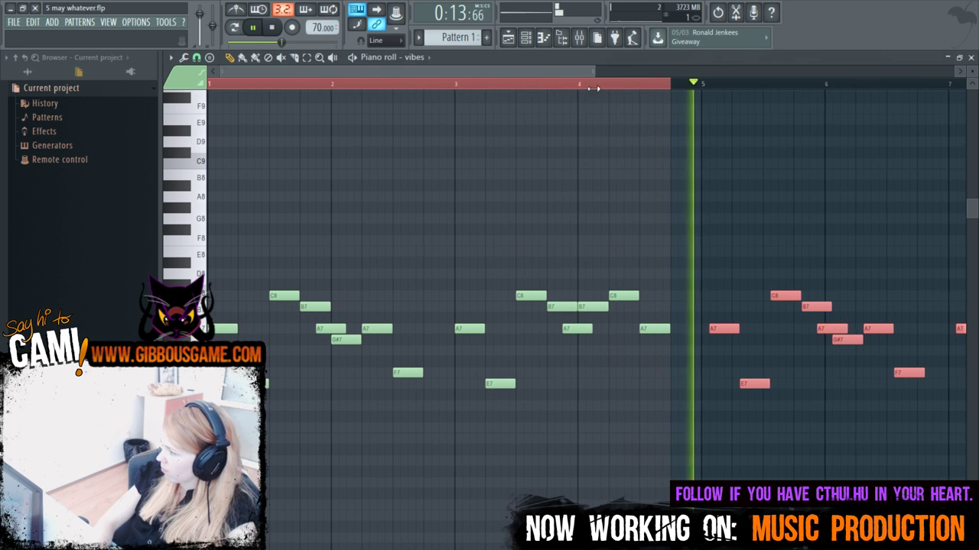
pyautogui.press('space')
pyautogui.moveTo(713, 332); pyautogui.dragTo(711, 330)
# Open the strings channel's piano roll and draw a low A4 note spanning bar 1.
pyautogui.press('F6')
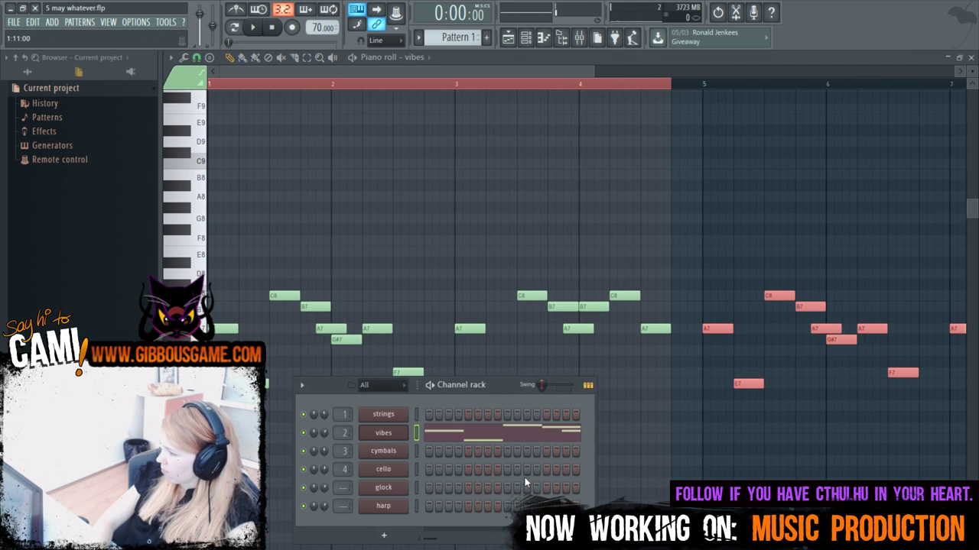
pyautogui.rightClick(390, 414)
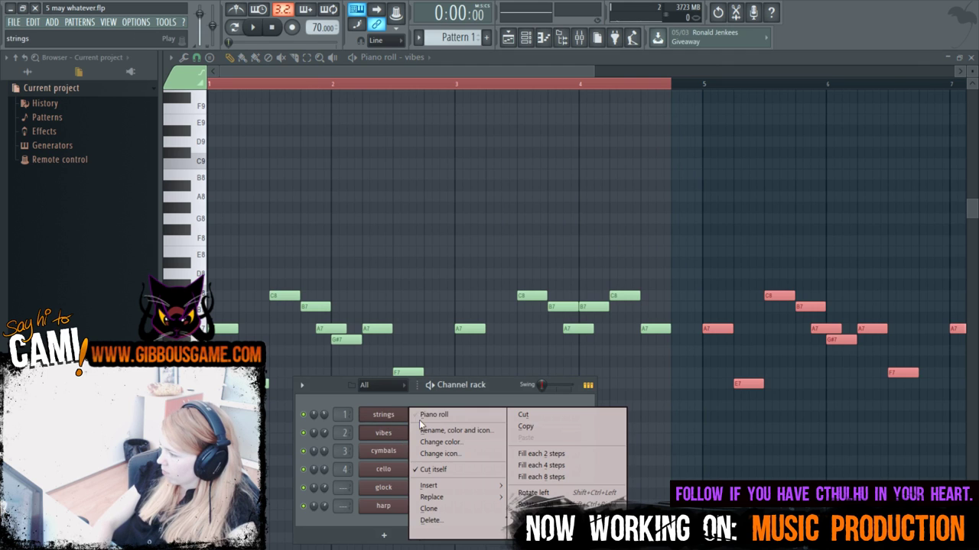
pyautogui.click(448, 414)
pyautogui.scroll(-3, 566, 305)
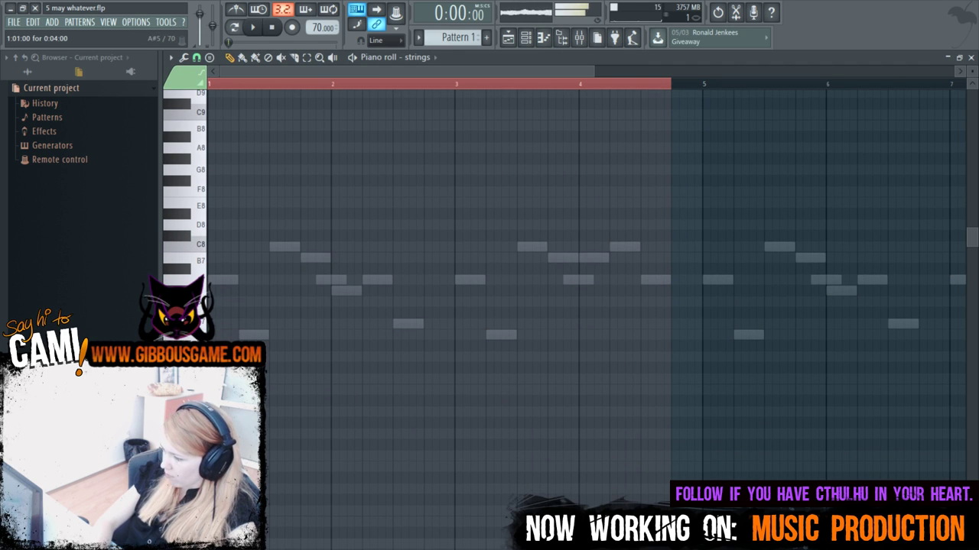
pyautogui.scroll(-10, 566, 305)
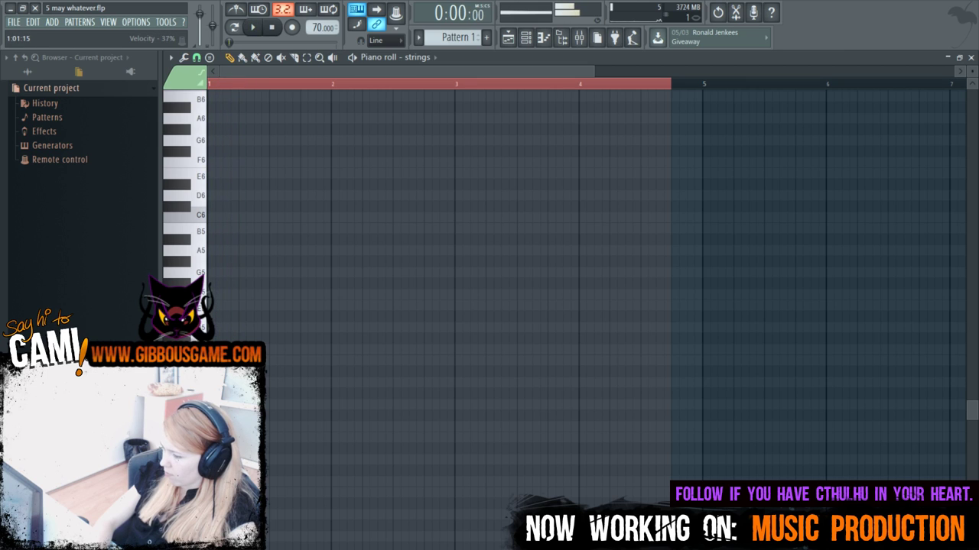
pyautogui.moveTo(218, 420); pyautogui.dragTo(335, 419)
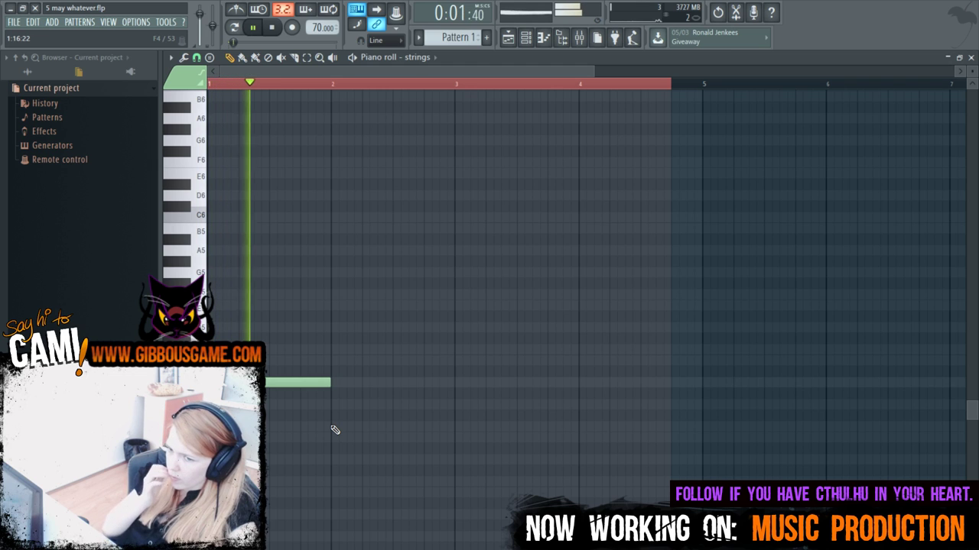
# Add two half-bar string notes in bar 2, C5 followed by G#4.
pyautogui.scroll(1, 334, 456)
pyautogui.scroll(5, 335, 456)
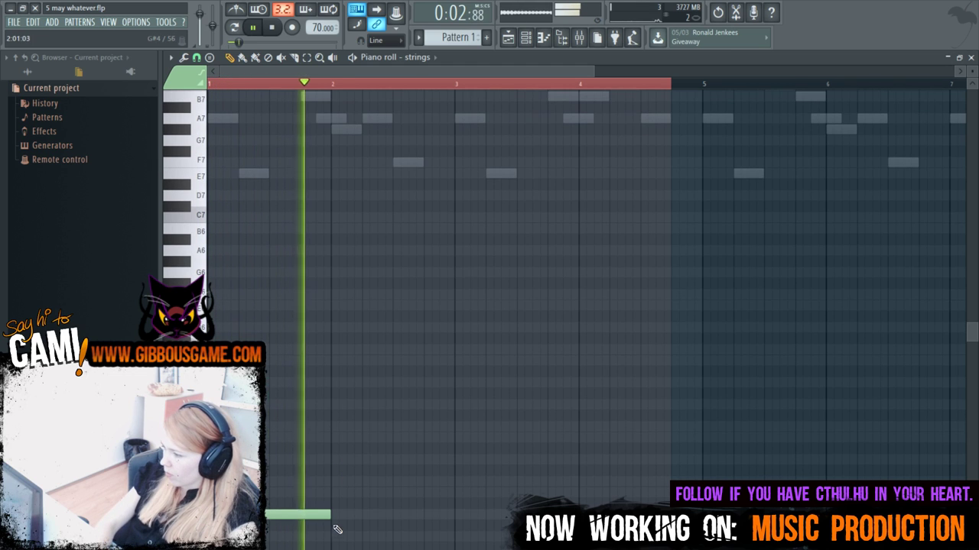
pyautogui.press('space')
pyautogui.click(331, 481)
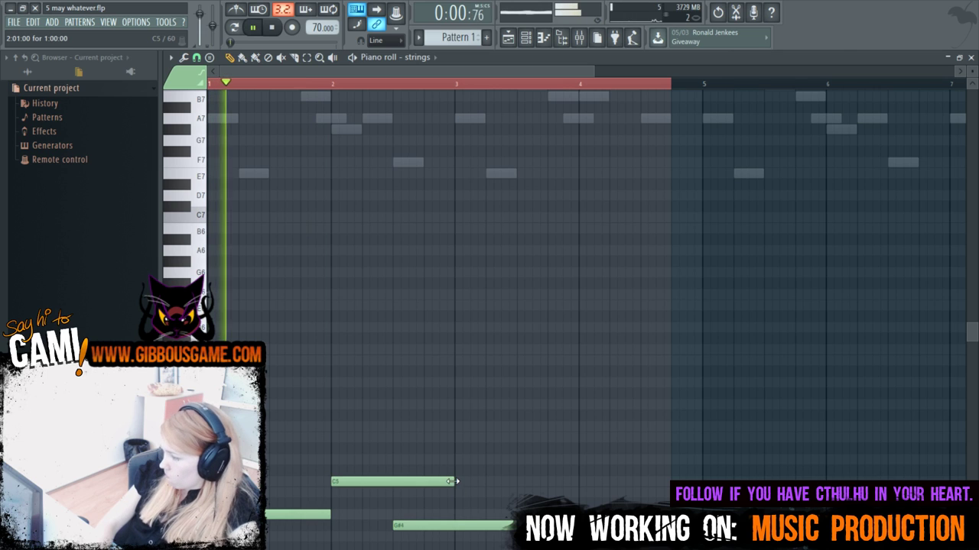
pyautogui.moveTo(449, 481); pyautogui.dragTo(392, 481)
pyautogui.moveTo(512, 525); pyautogui.dragTo(454, 525)
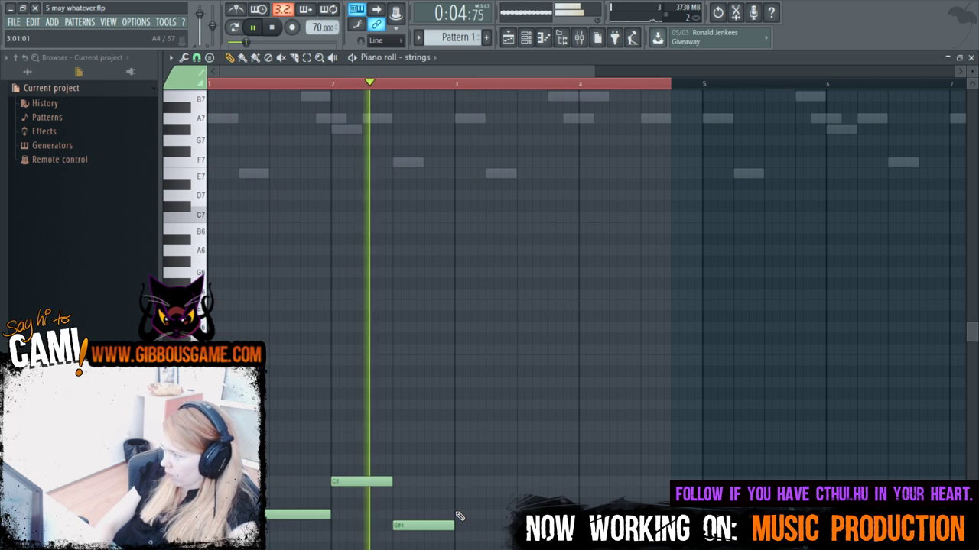
# Draw an A4 string note filling bar 3 and play the strings with the melody.
pyautogui.click(455, 513)
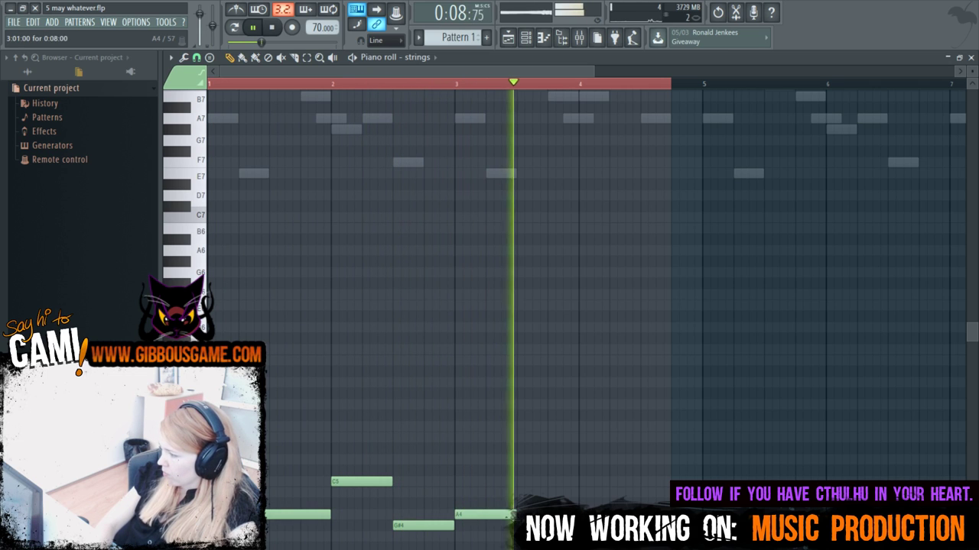
pyautogui.press('space')
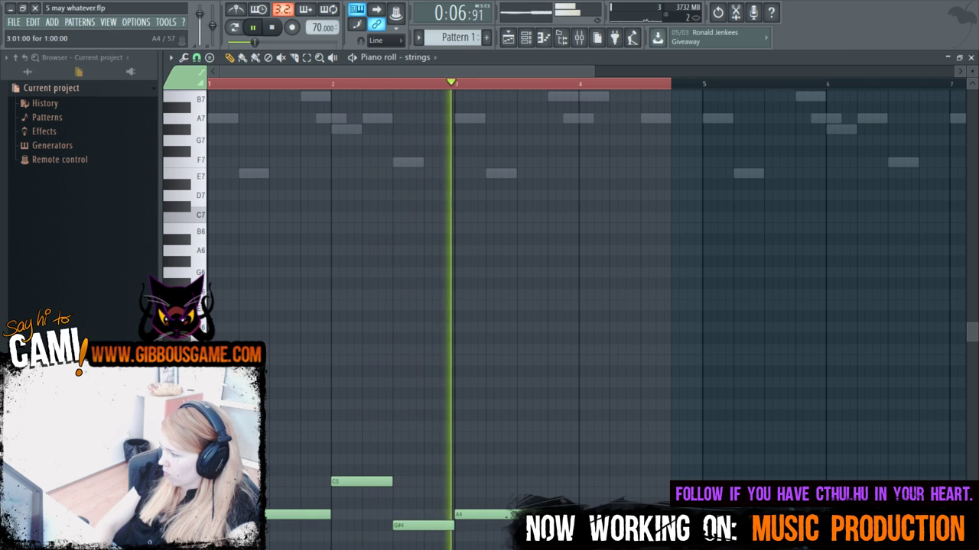
pyautogui.hscroll(2, 424, 66)
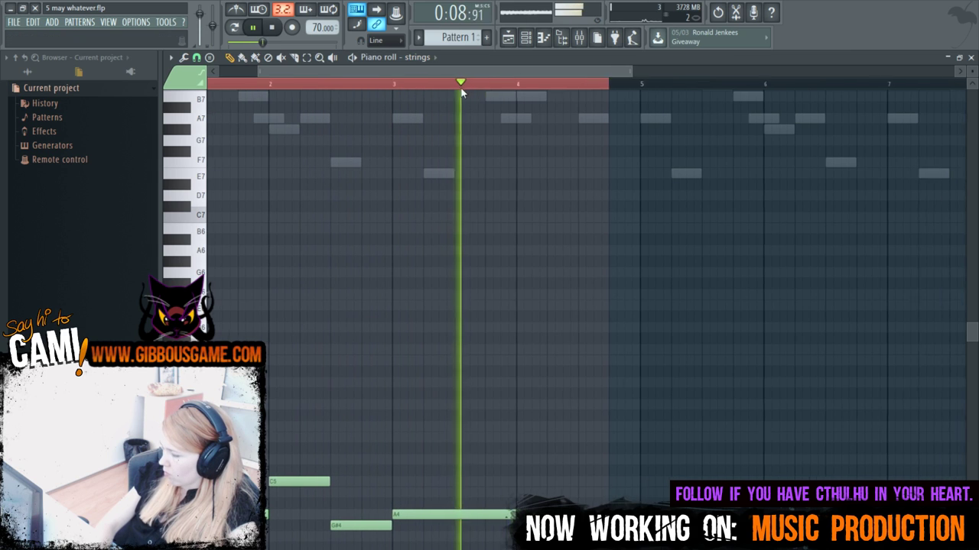
pyautogui.press('space')
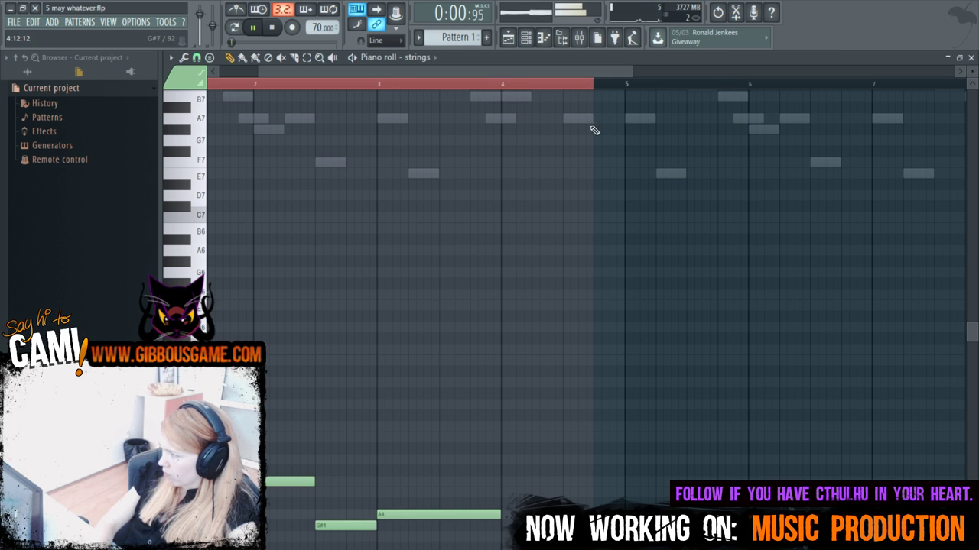
# Audition the drafted string line repeatedly over the melody and erase all of its notes.
pyautogui.moveTo(633, 72); pyautogui.dragTo(808, 72)
pyautogui.moveTo(490, 75); pyautogui.dragTo(262, 77)
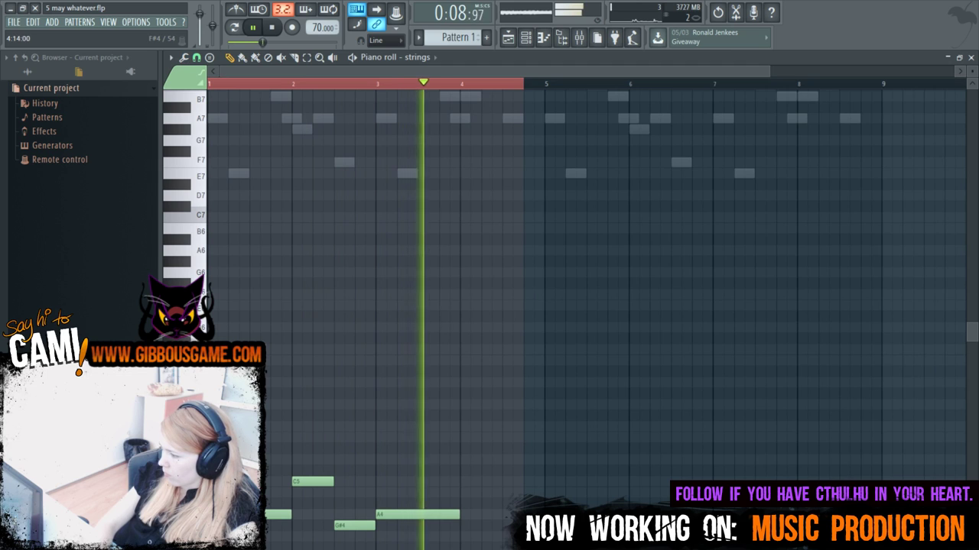
pyautogui.press('space')
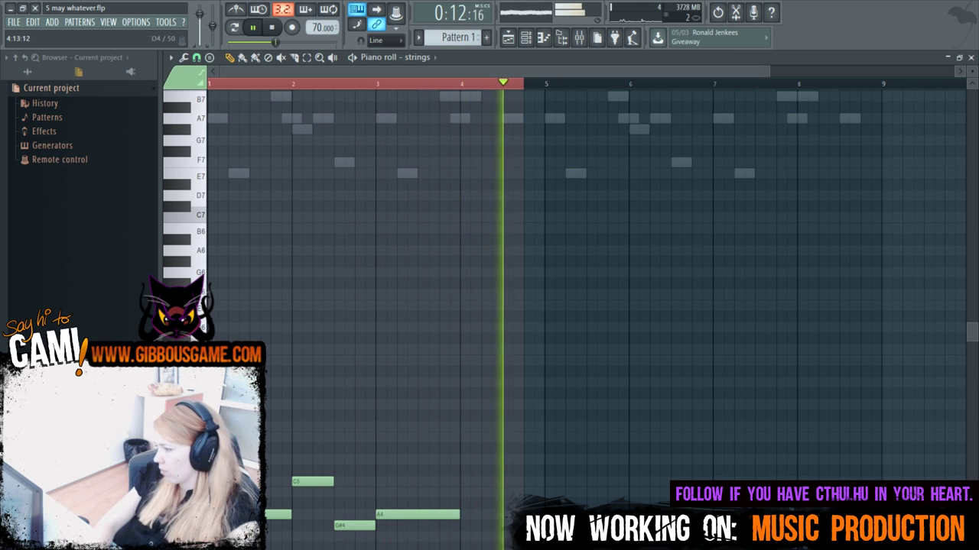
pyautogui.press('space')
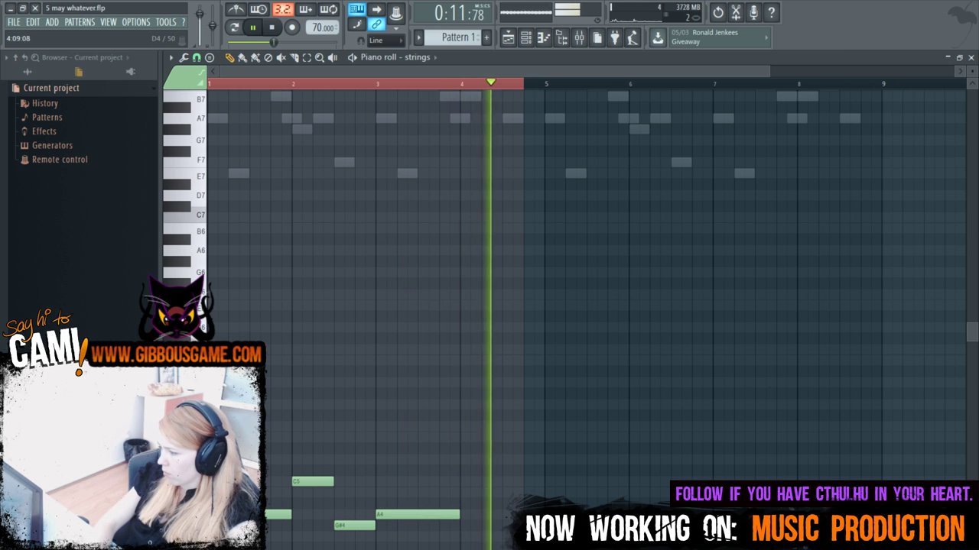
pyautogui.press('space')
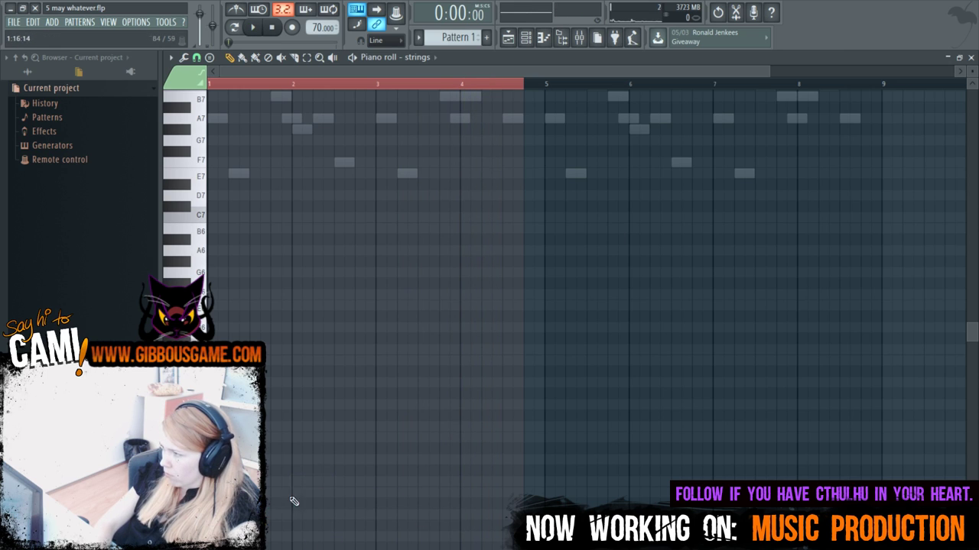
# Clear the time selection over the first phrase and play back the vibes melody.
pyautogui.scroll(5, 293, 501)
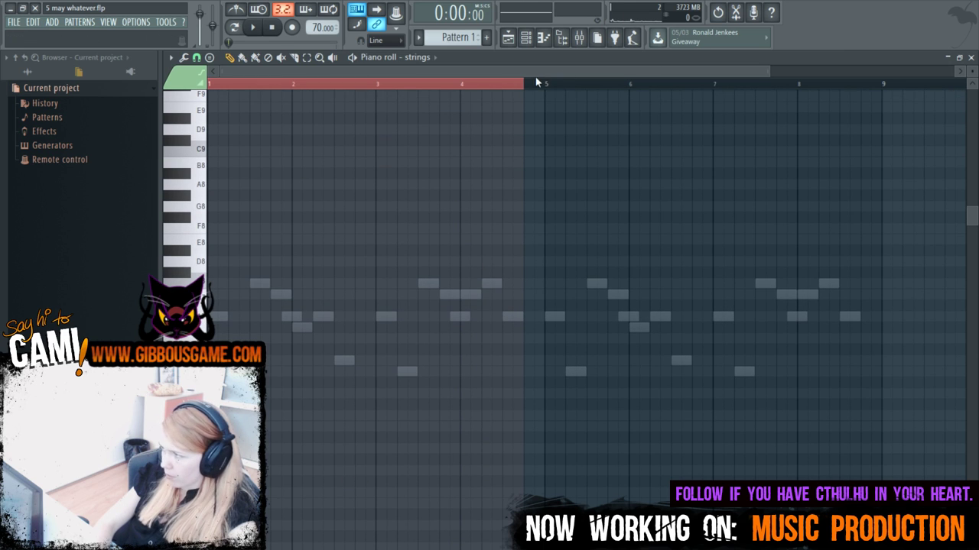
pyautogui.click(517, 84)
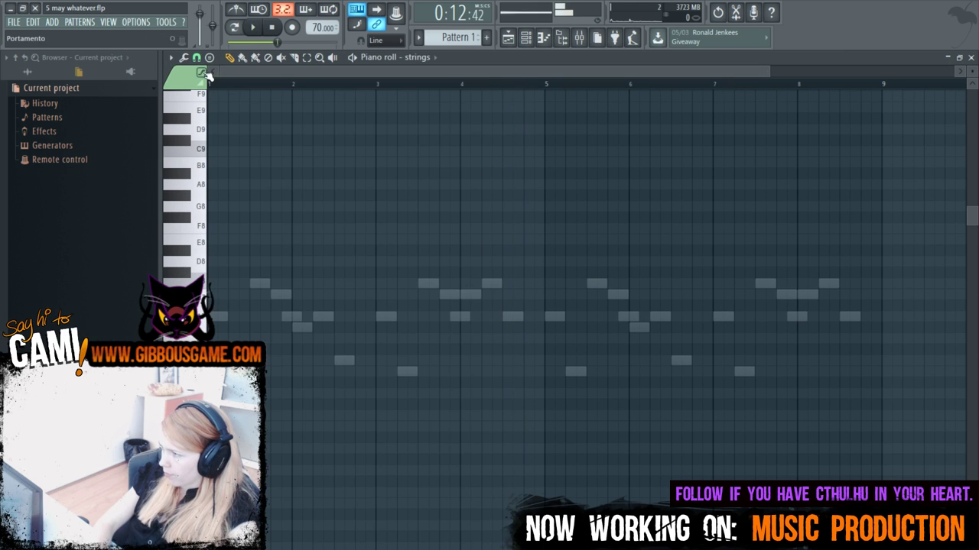
pyautogui.press('space')
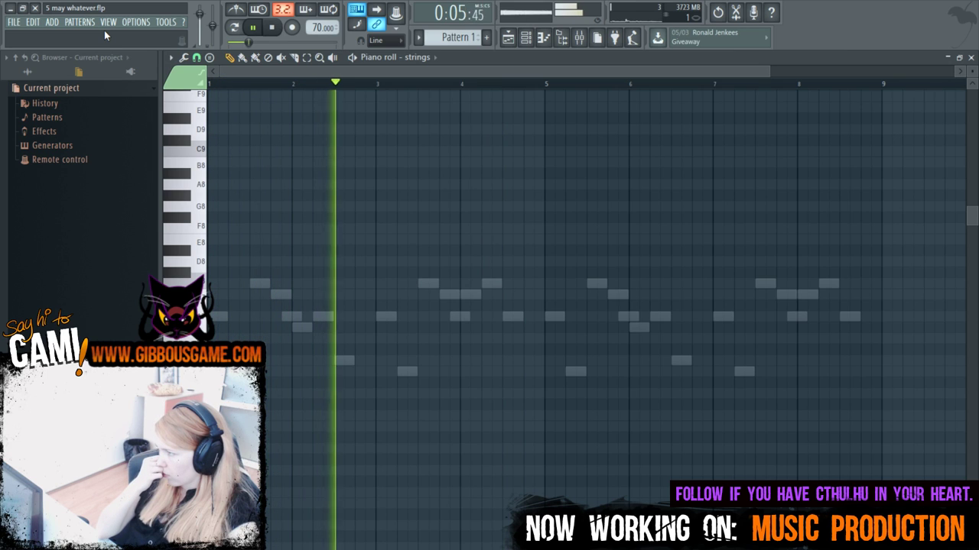
pyautogui.press('space')
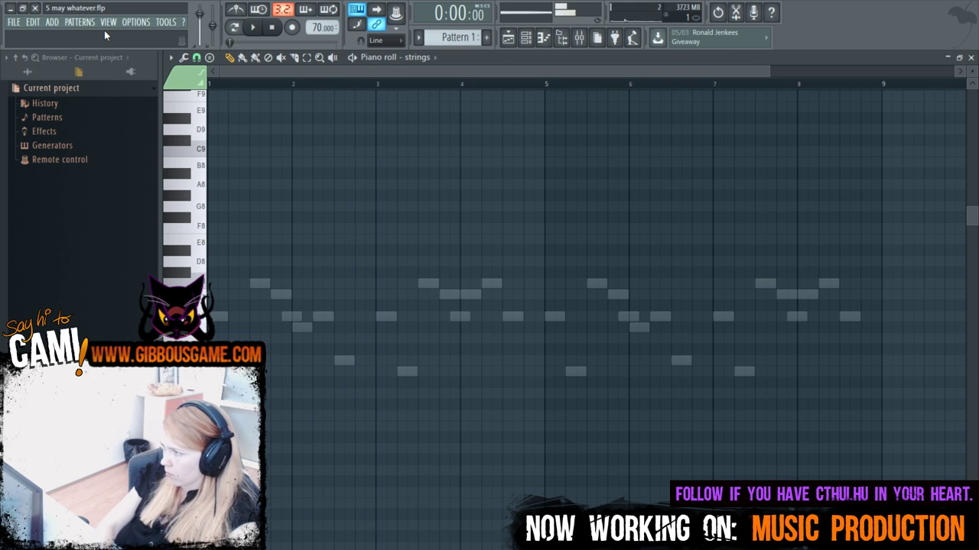
# Lower the project tempo to 60 BPM and open the cello channel's piano roll.
pyautogui.press('F6')
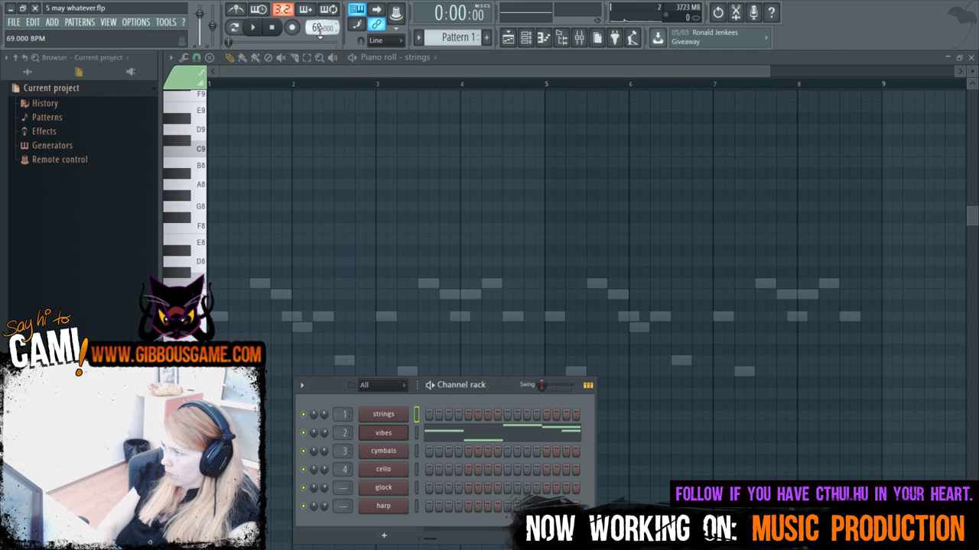
pyautogui.rightClick(388, 469)
pyautogui.click(429, 470)
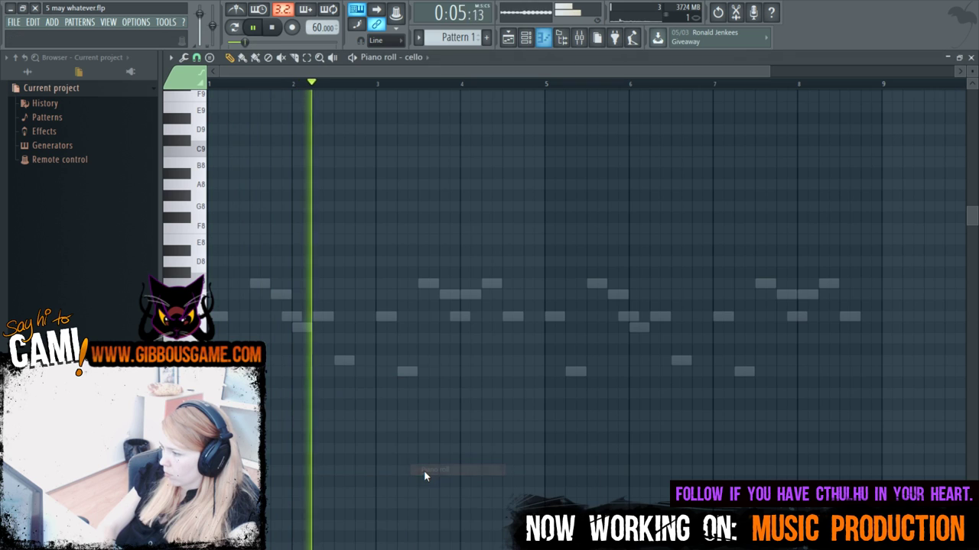
pyautogui.press('space')
# Sketch an ascending cello arpeggio in bar 1 ending on C5 and E5, select its notes and play it back.
pyautogui.scroll(-6, 586, 306)
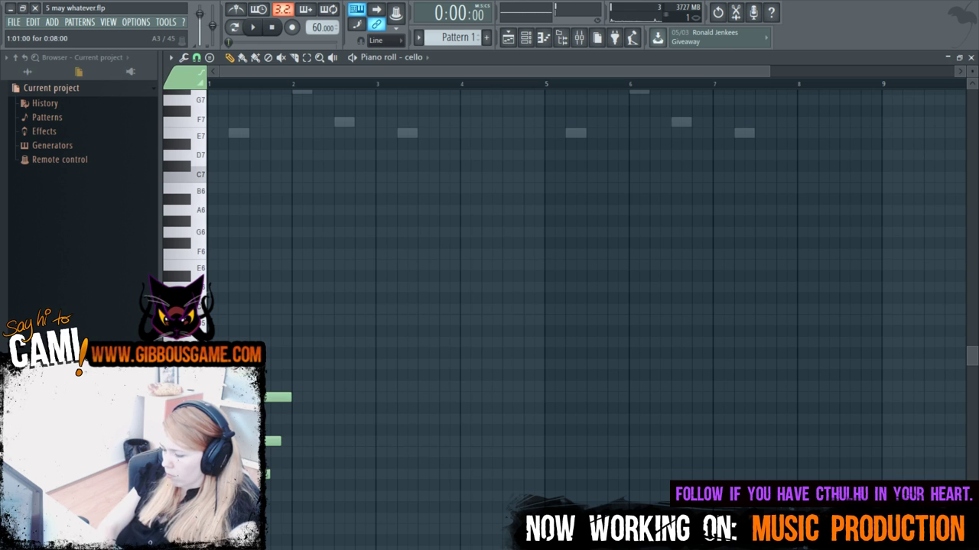
pyautogui.hotkey('ctrl', 'a')
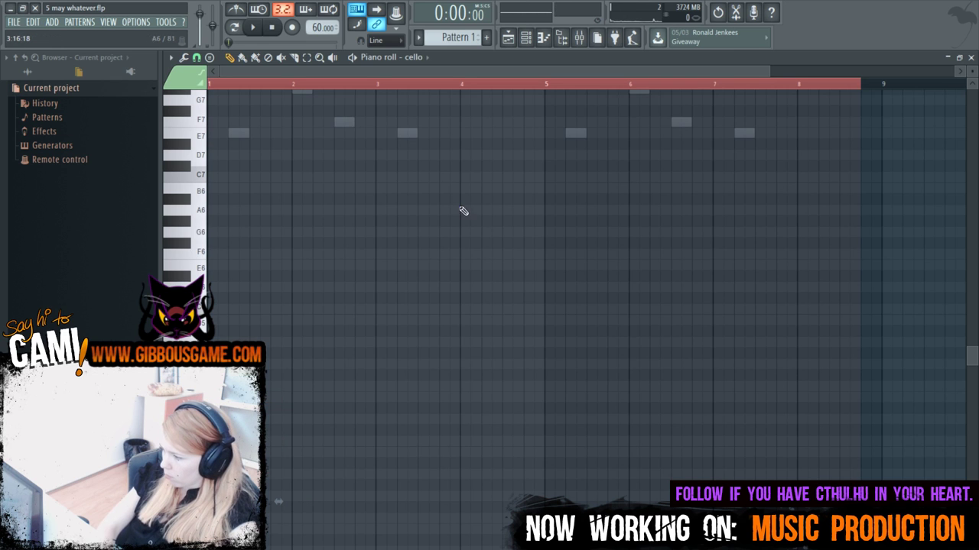
pyautogui.moveTo(775, 73); pyautogui.dragTo(507, 150)
pyautogui.press('space')
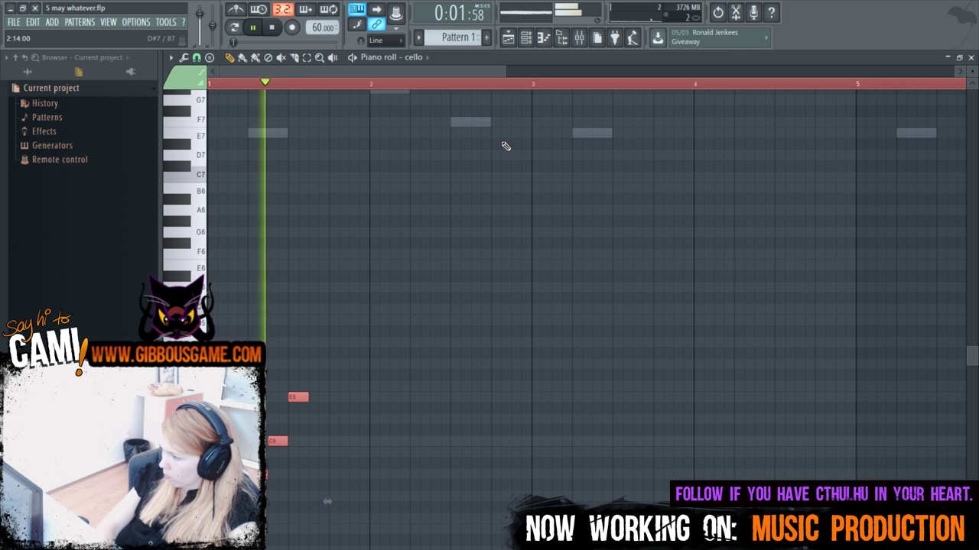
# Complete the cello arpeggio in bar 1 with descending C5, A4 and E4 notes while playing the pattern.
pyautogui.press('space')
pyautogui.click(310, 441)
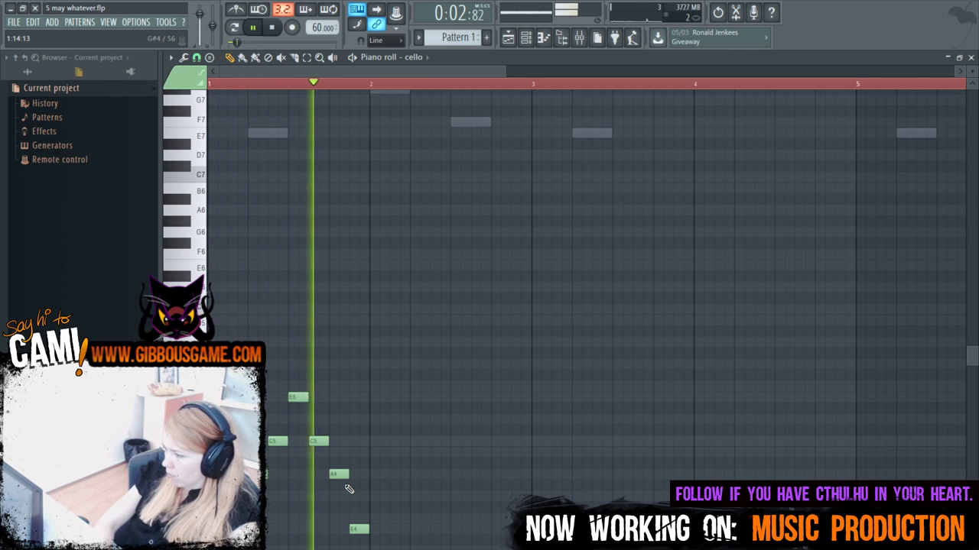
pyautogui.press('space')
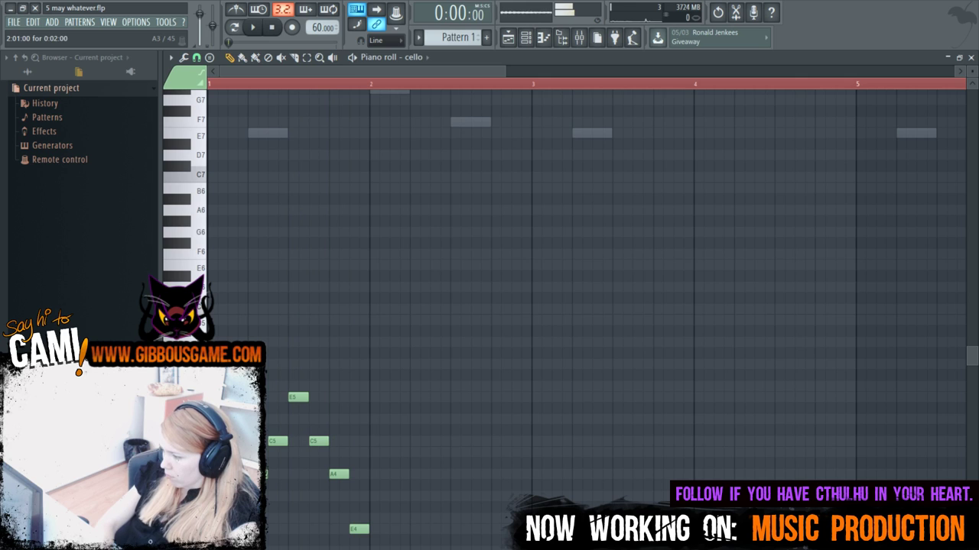
# Draw the same rising and falling cello arpeggio in bar 2, climbing through E4, A4 and C5 to E5 and back, and play it.
pyautogui.click(413, 474)
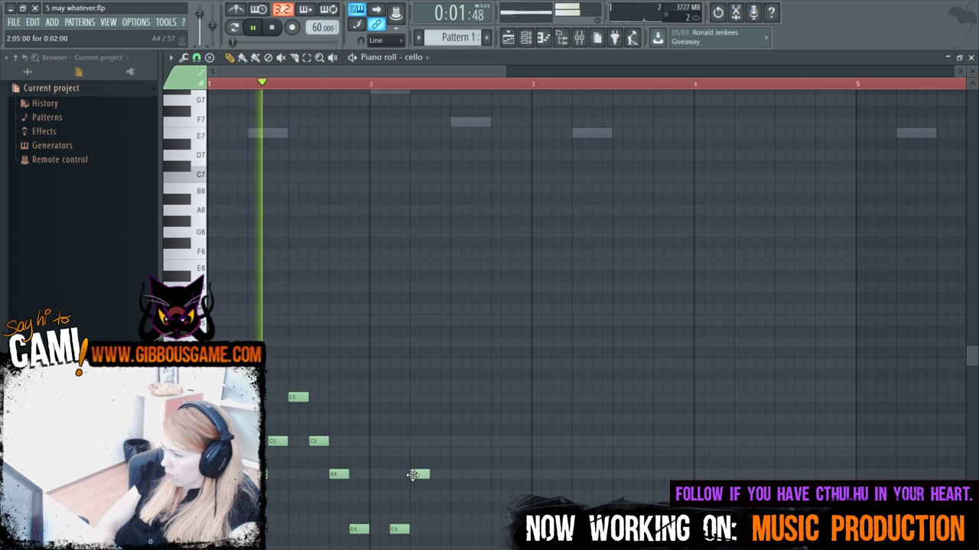
pyautogui.click(453, 397)
pyautogui.click(432, 441)
pyautogui.click(472, 442)
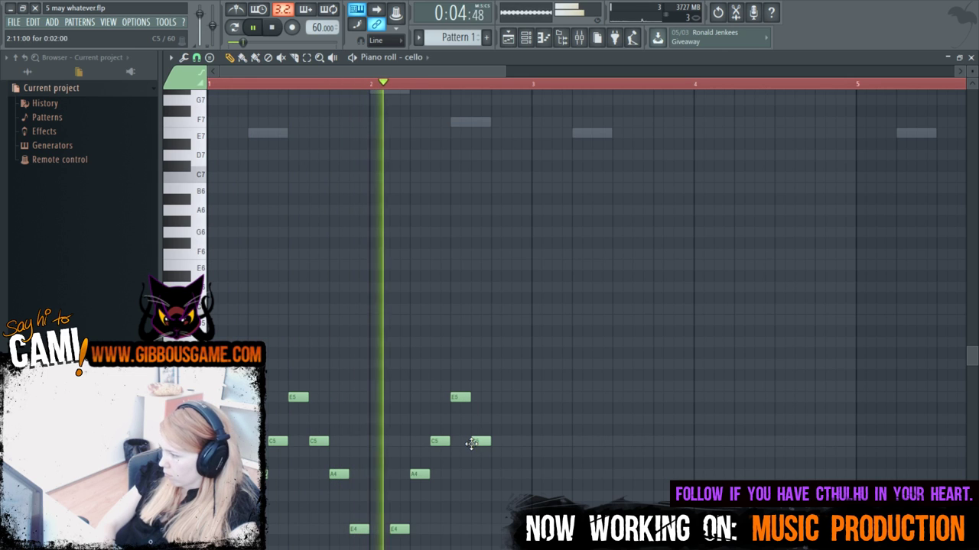
pyautogui.click(496, 474)
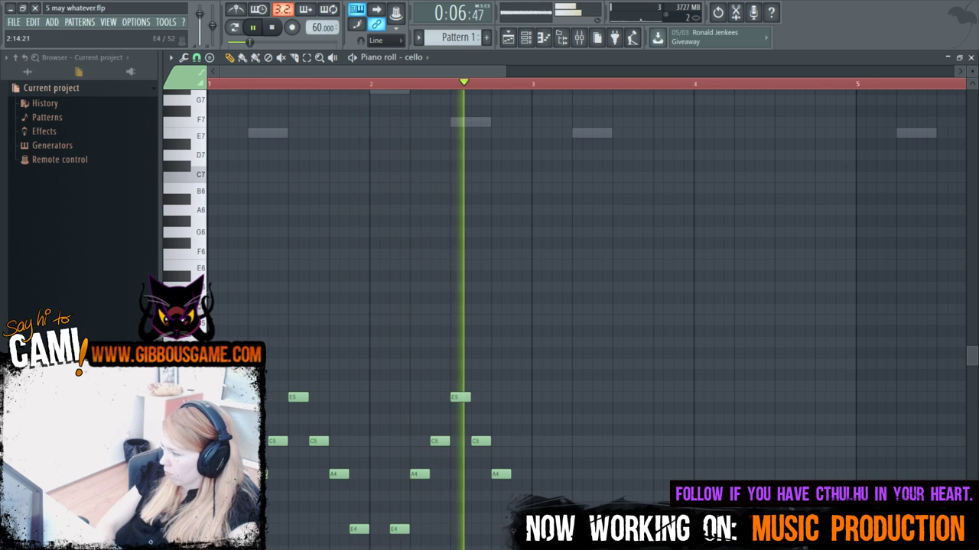
pyautogui.press('space')
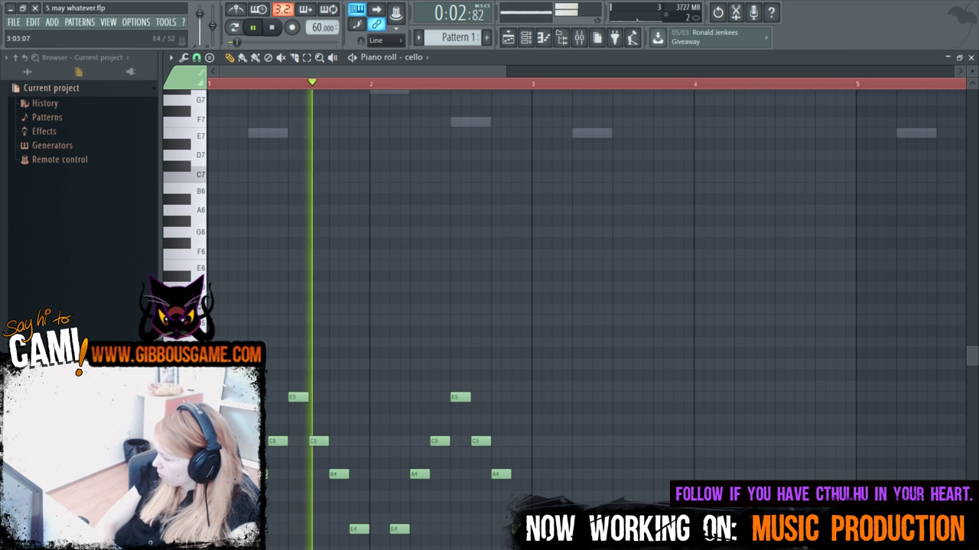
# Try a matching cello arpeggio in bar 3 with A4 and C5, and erase its notes.
pyautogui.click(579, 475)
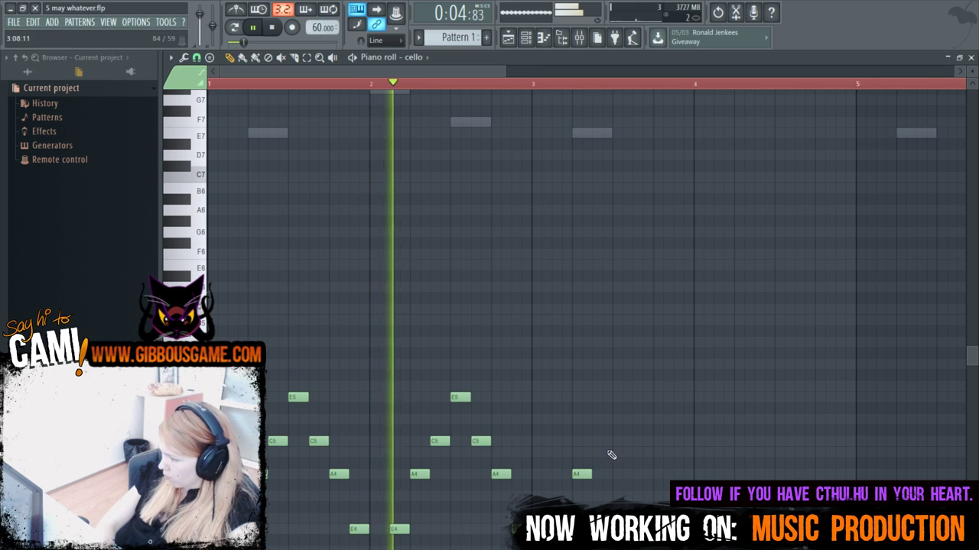
pyautogui.click(594, 442)
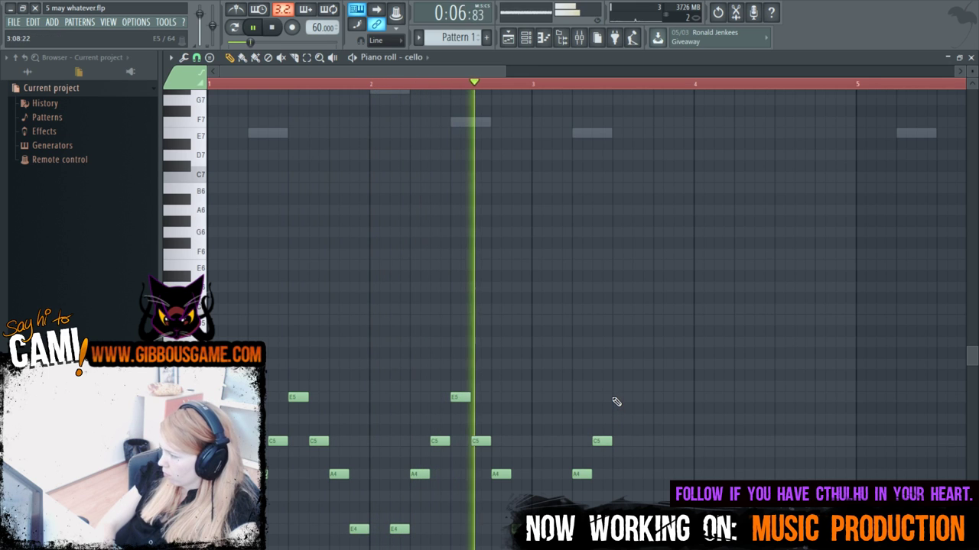
pyautogui.click(619, 397)
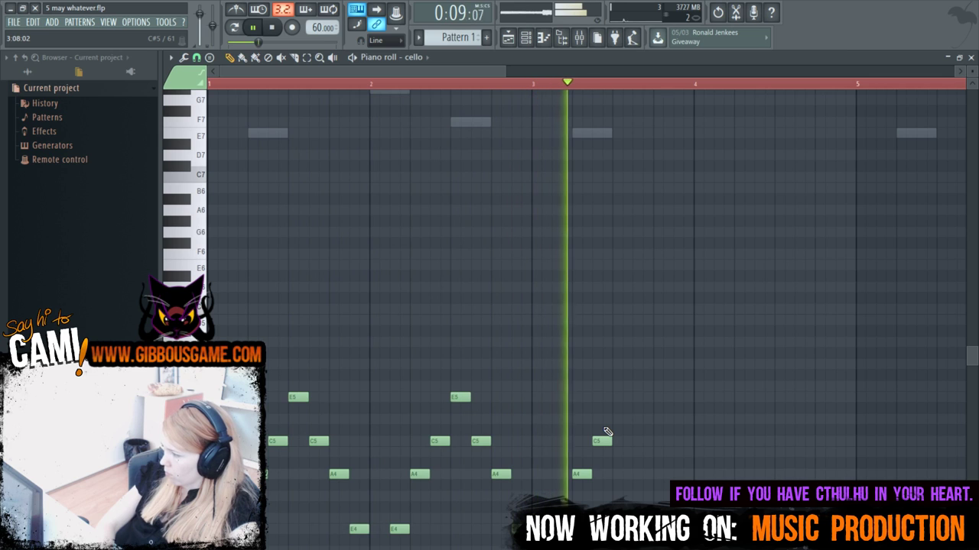
pyautogui.press('space')
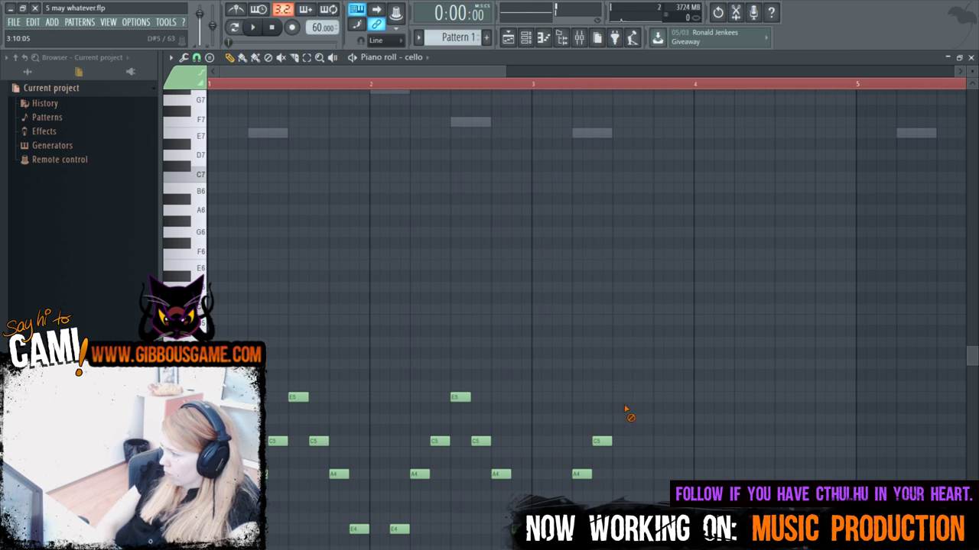
pyautogui.press('space')
pyautogui.scroll(-1, 581, 305)
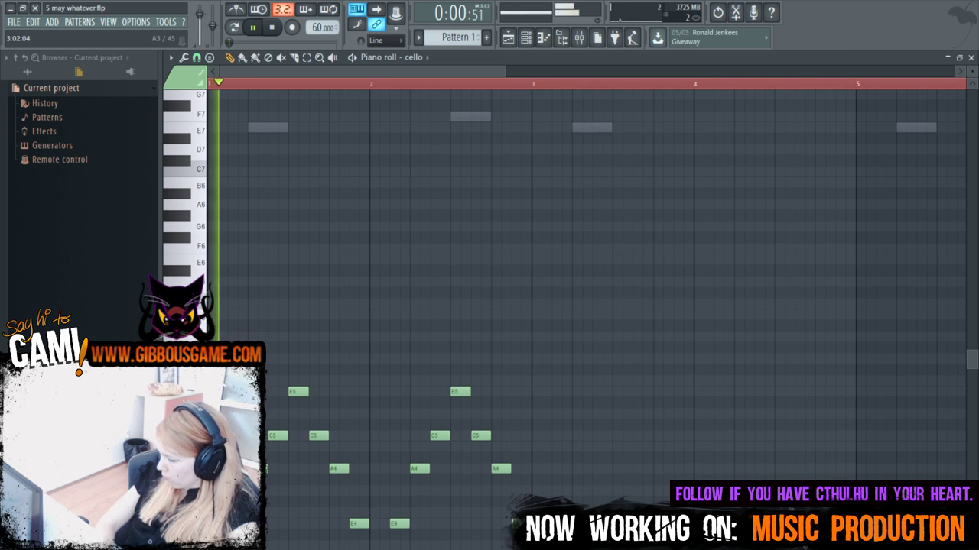
# Examine the vibes melody against the cello part in the vibes piano roll, and return to the cello's piano roll.
pyautogui.press('F6')
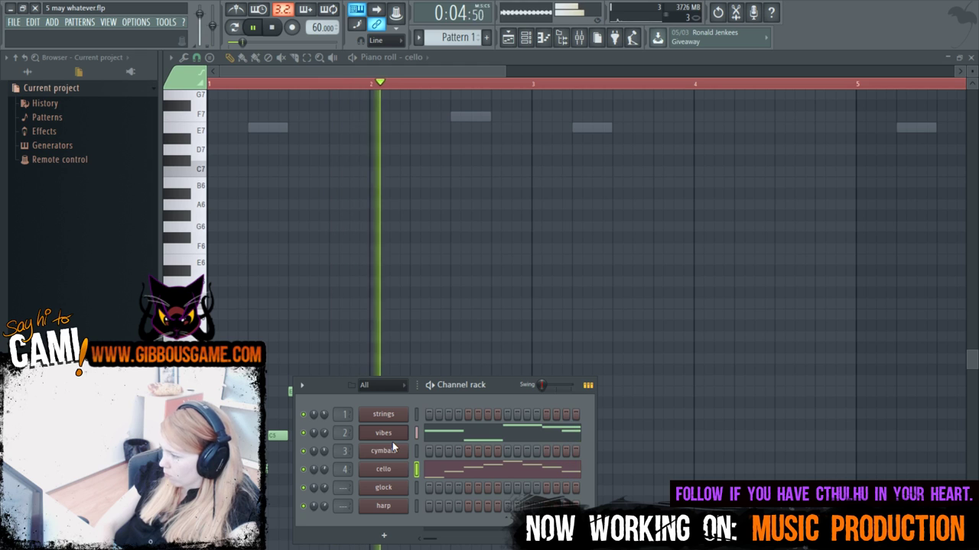
pyautogui.press('space')
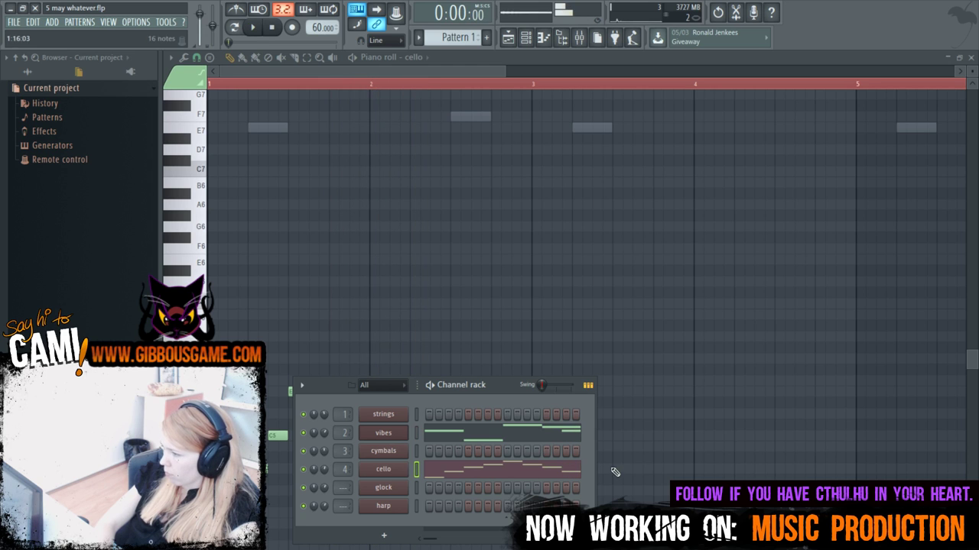
pyautogui.click(517, 422)
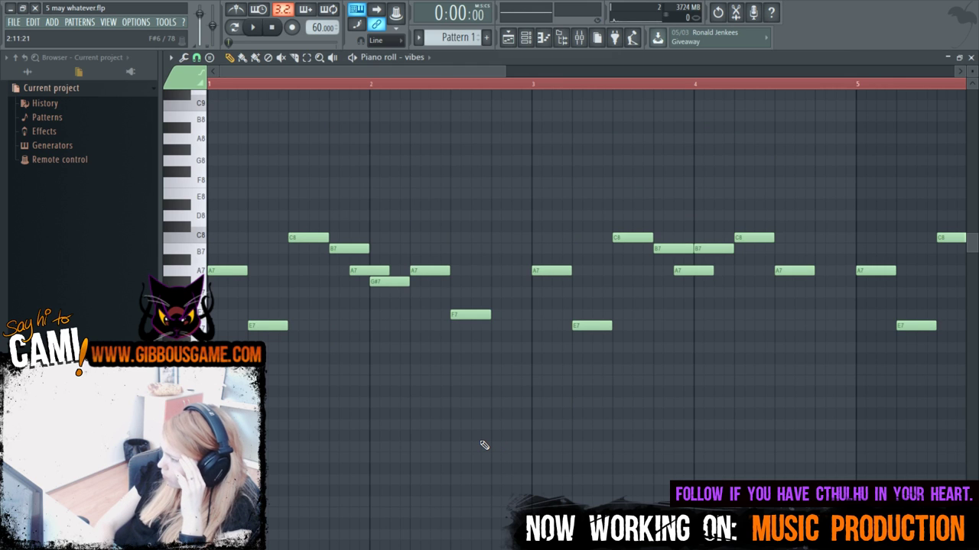
pyautogui.scroll(-3, 411, 422)
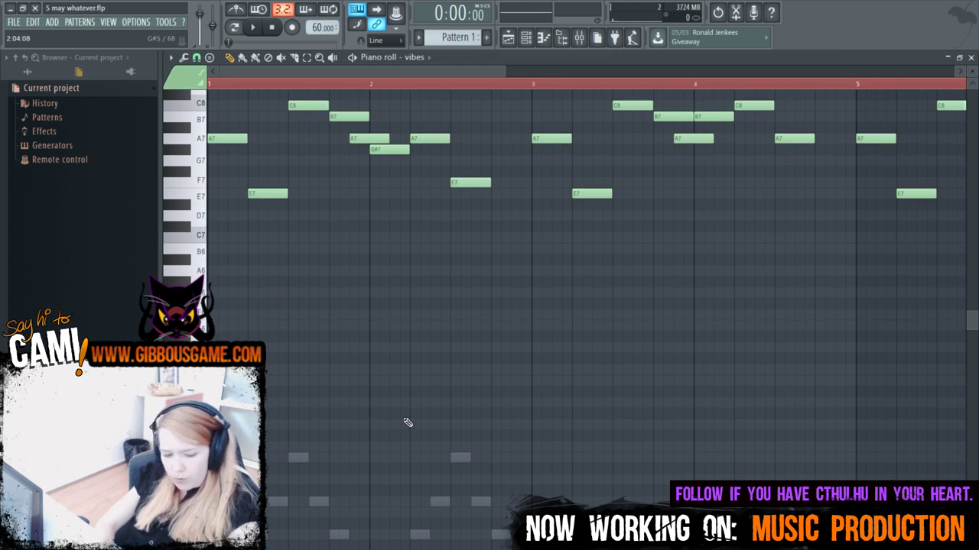
pyautogui.press('F6')
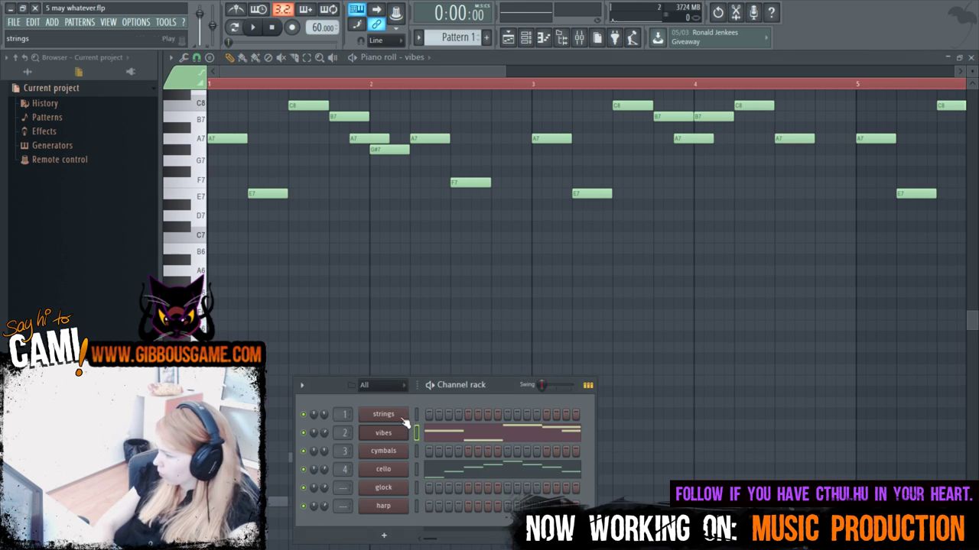
pyautogui.click(471, 471)
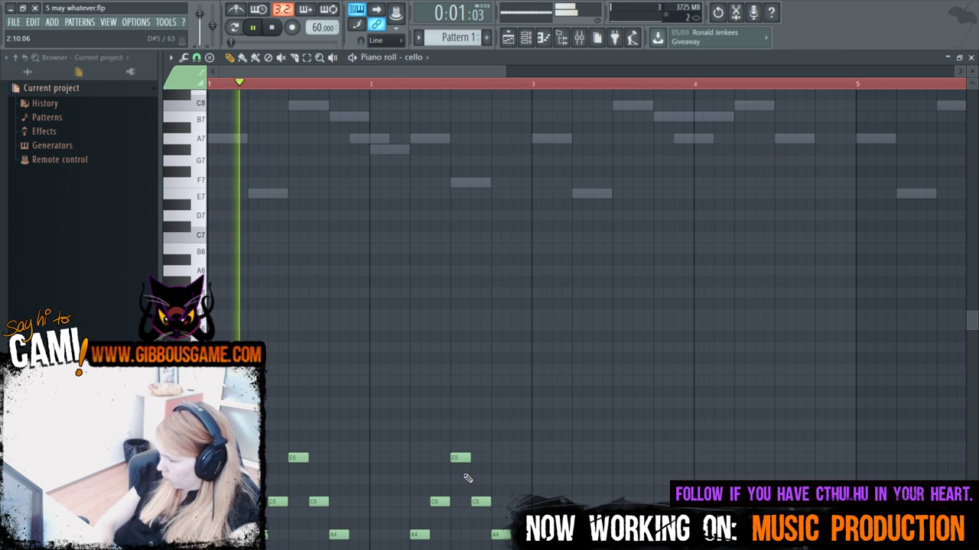
# Duplicate the complete two-bar cello arpeggio into bars 3 and 4.
pyautogui.scroll(-2, 422, 514)
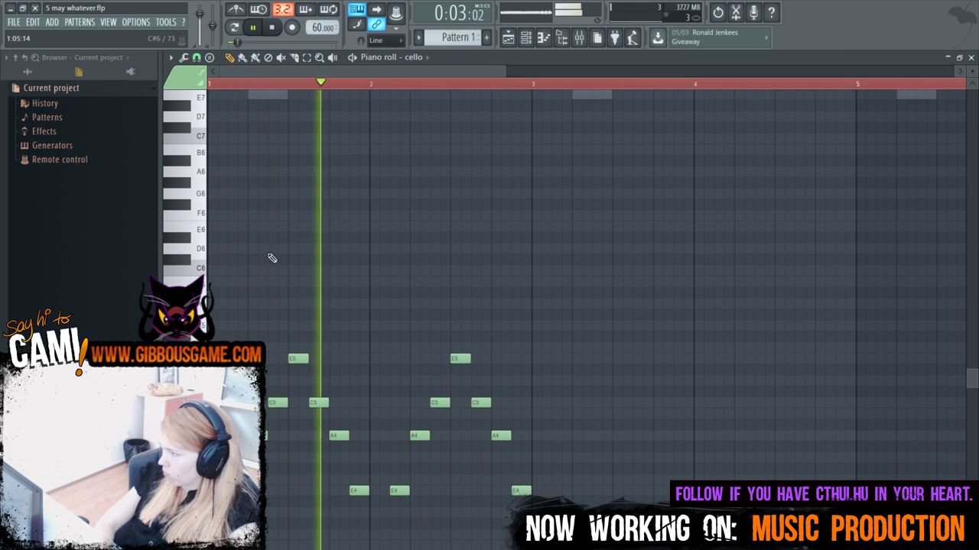
pyautogui.hotkey('ctrl', 'a')
pyautogui.hotkey('ctrl', 'v')
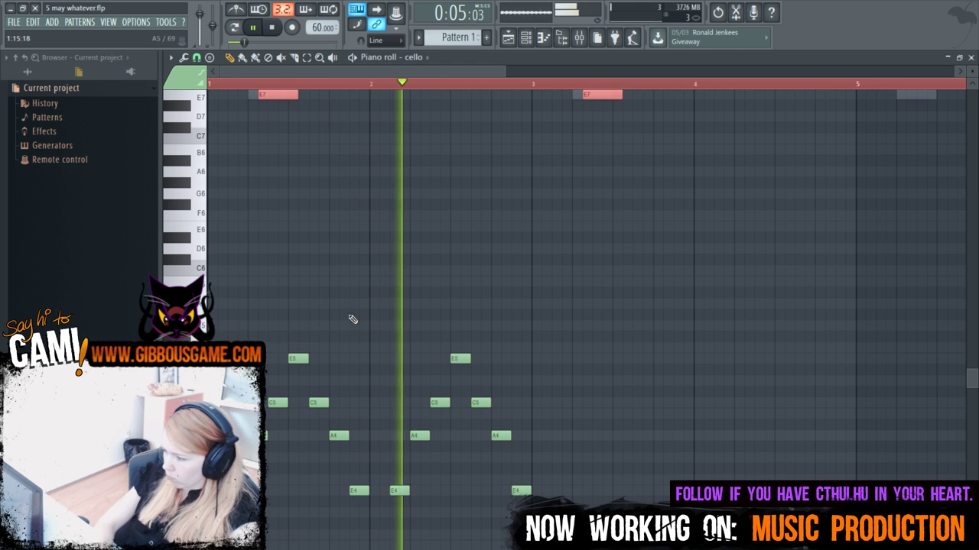
pyautogui.hotkey('ctrl', 'z')
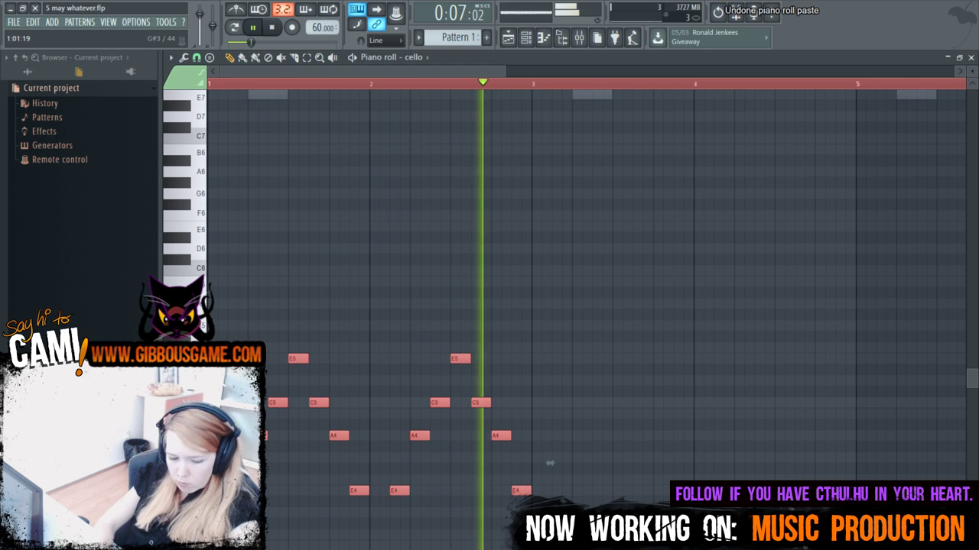
pyautogui.hotkey('ctrl', 'v')
pyautogui.moveTo(549, 463); pyautogui.dragTo(874, 464)
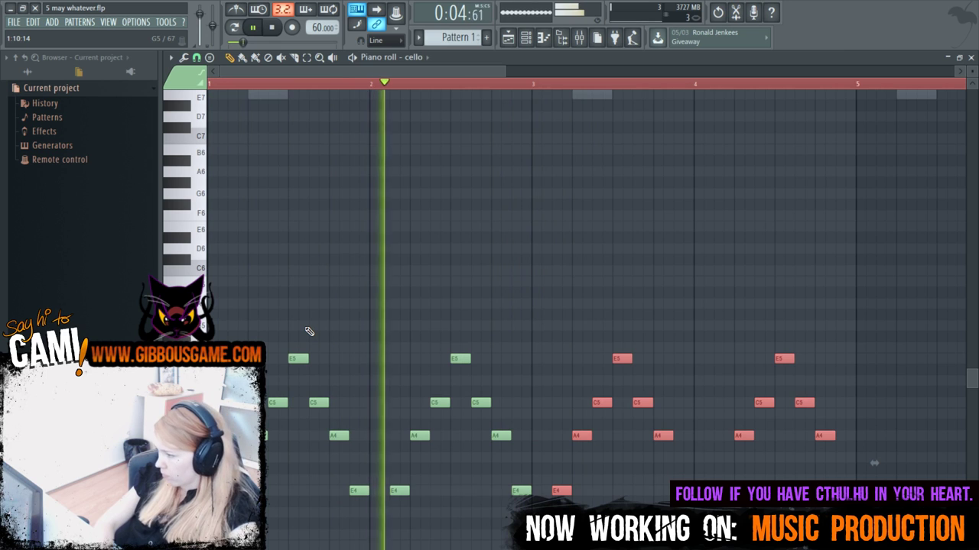
# Lower the F7 note in bar 2 of the vibes melody to E7 and play the pattern from the start.
pyautogui.press('F6')
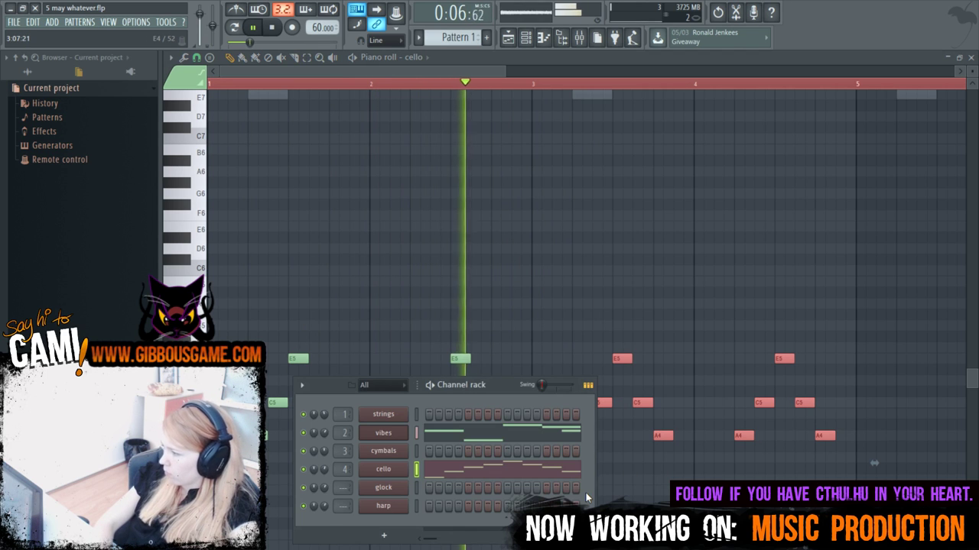
pyautogui.click(513, 435)
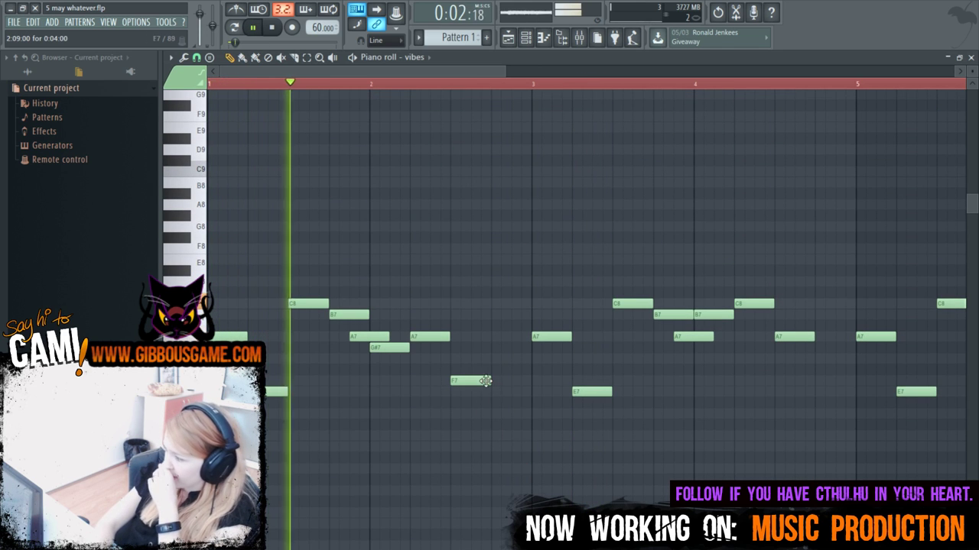
pyautogui.moveTo(485, 380); pyautogui.dragTo(476, 393)
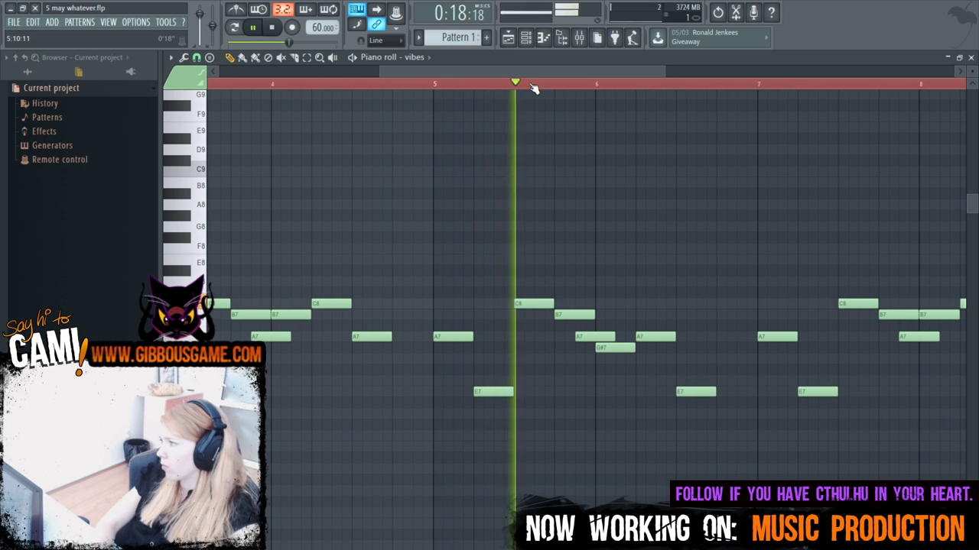
pyautogui.press('space')
pyautogui.scroll(-10, 427, 385)
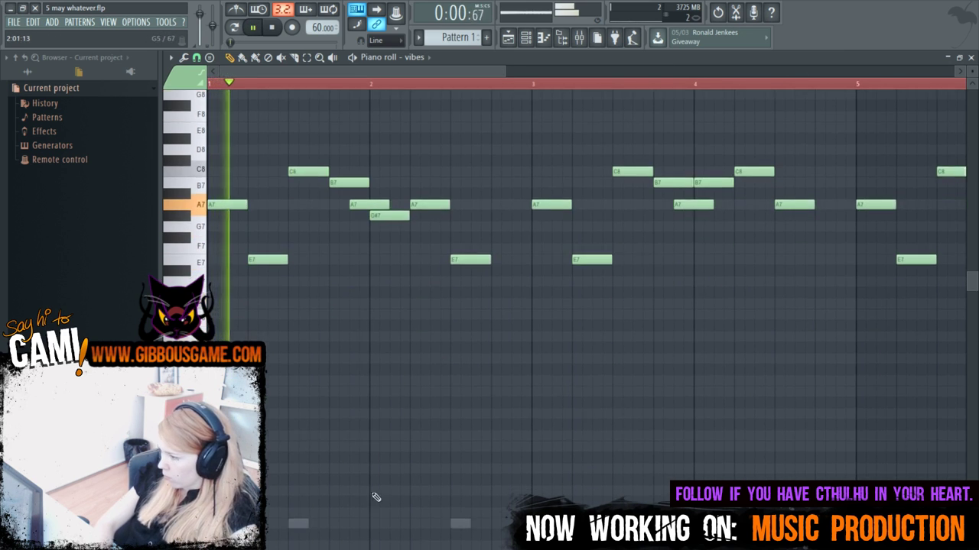
pyautogui.scroll(6, 431, 470)
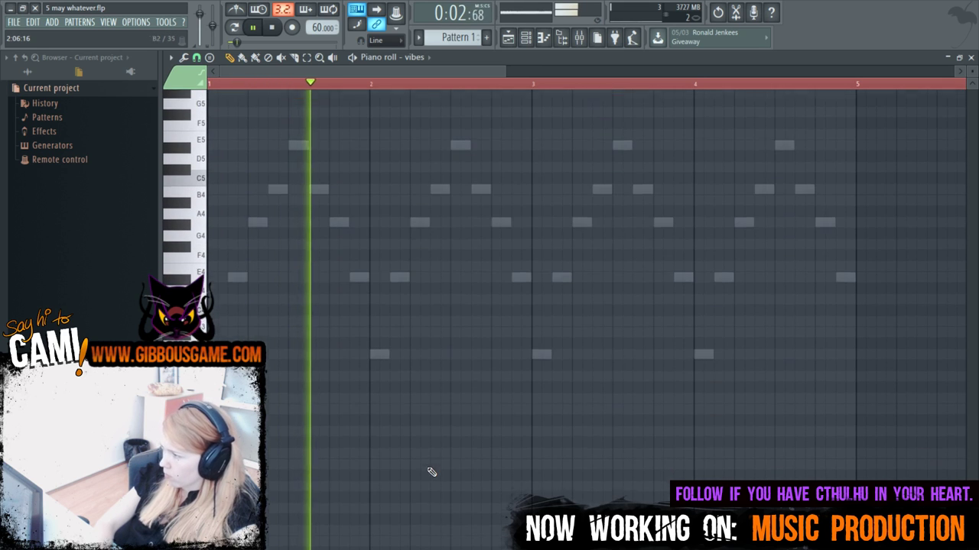
# Stop playback and open the cello channel's instrument browser at the root of the EW Symphonic Orchestra Gold Complete library.
pyautogui.press('F6')
pyautogui.press('space')
pyautogui.rightClick(411, 471)
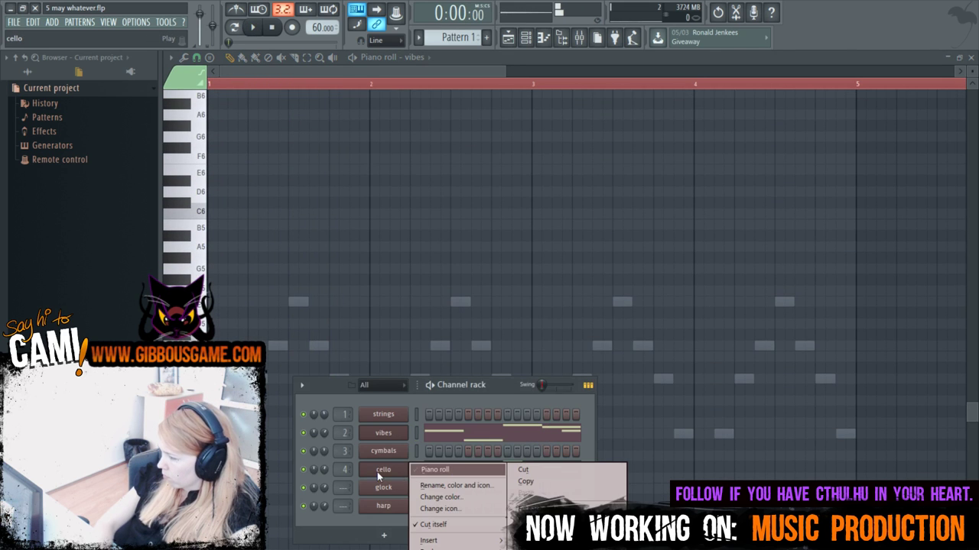
pyautogui.click(379, 470)
pyautogui.click(623, 240)
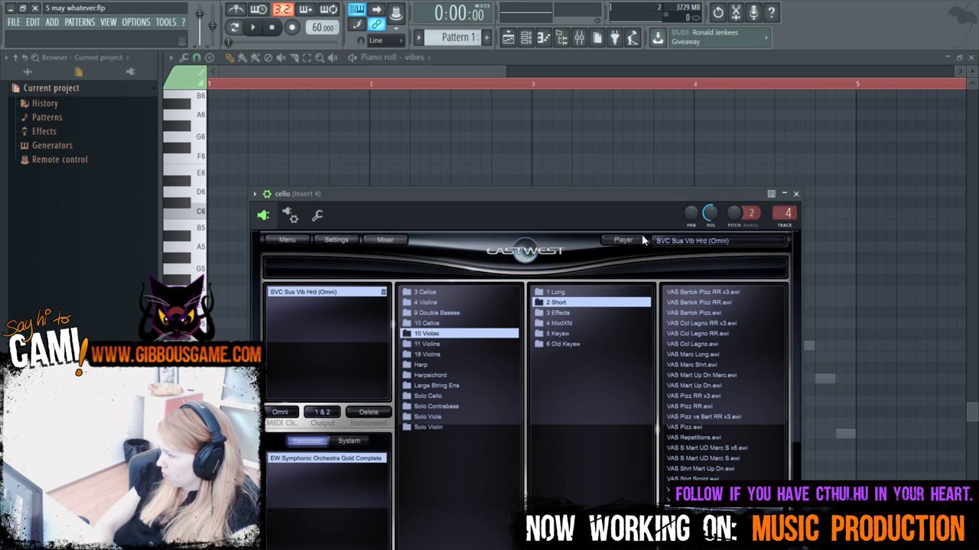
pyautogui.click(362, 460)
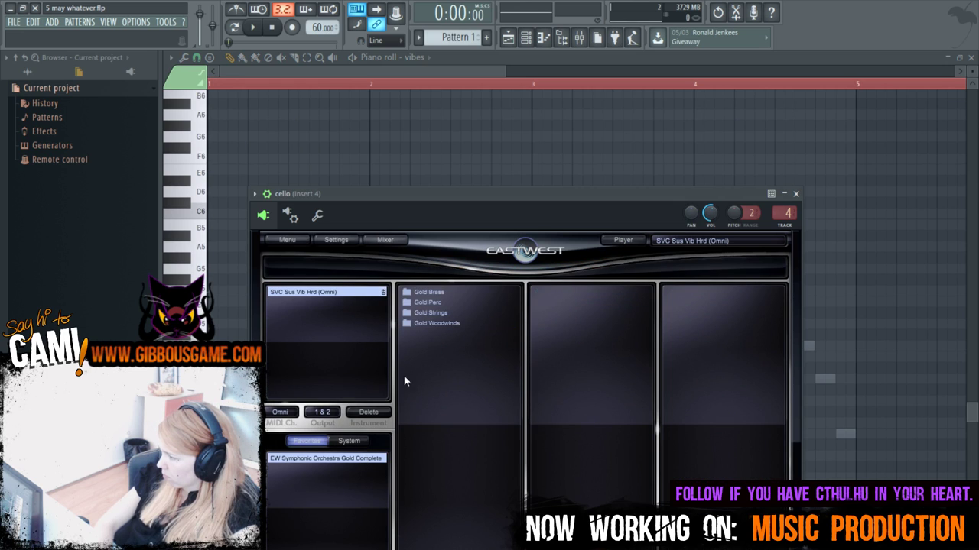
# Load the long SCL Exp-Leg solo clarinet patch from Gold Woodwinds into the cello channel, audition it and close the plugin.
pyautogui.click(432, 323)
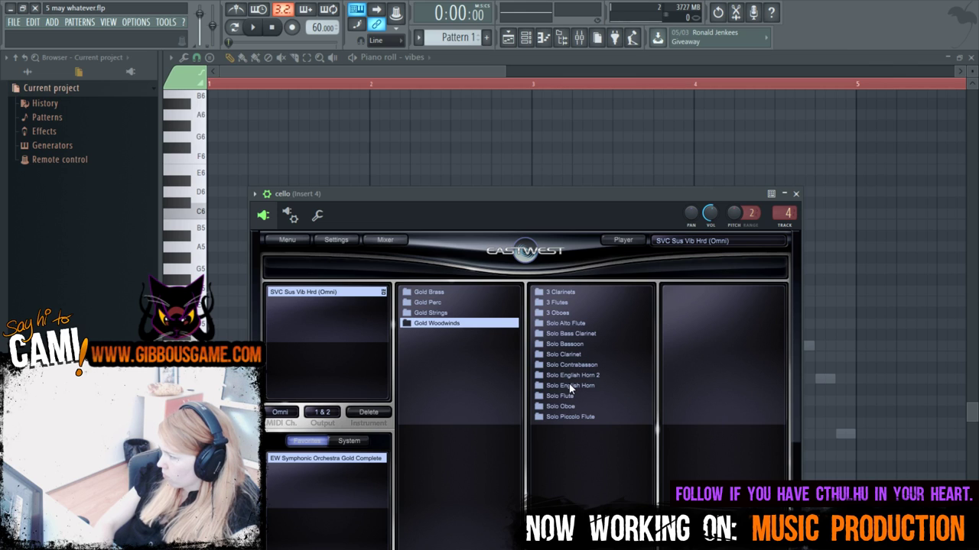
pyautogui.click(567, 355)
pyautogui.click(676, 293)
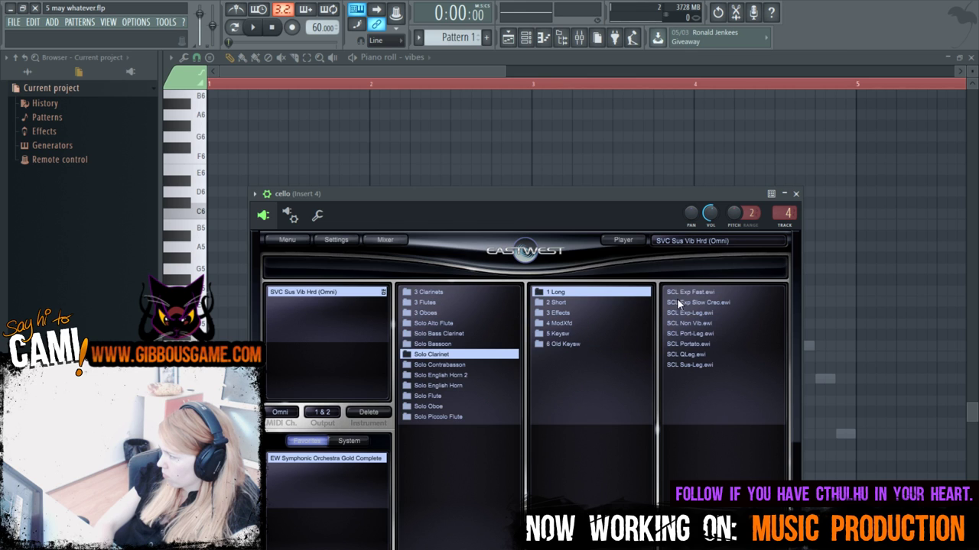
pyautogui.doubleClick(707, 314)
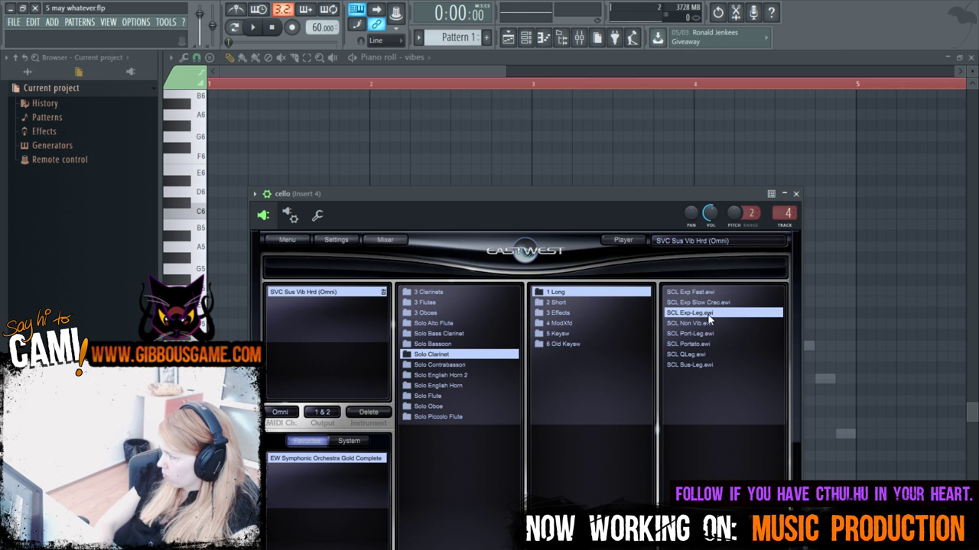
pyautogui.click(609, 456)
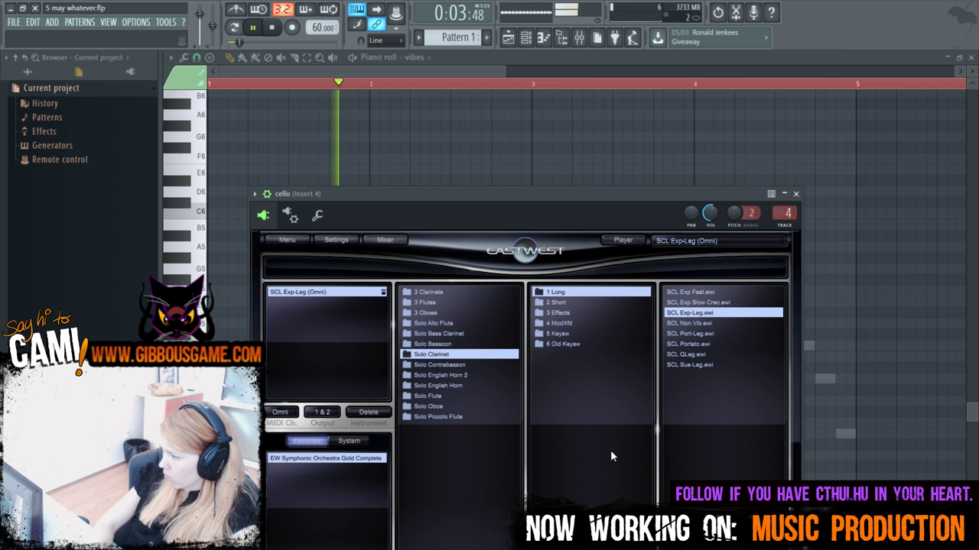
pyautogui.press('space')
pyautogui.press('Escape')
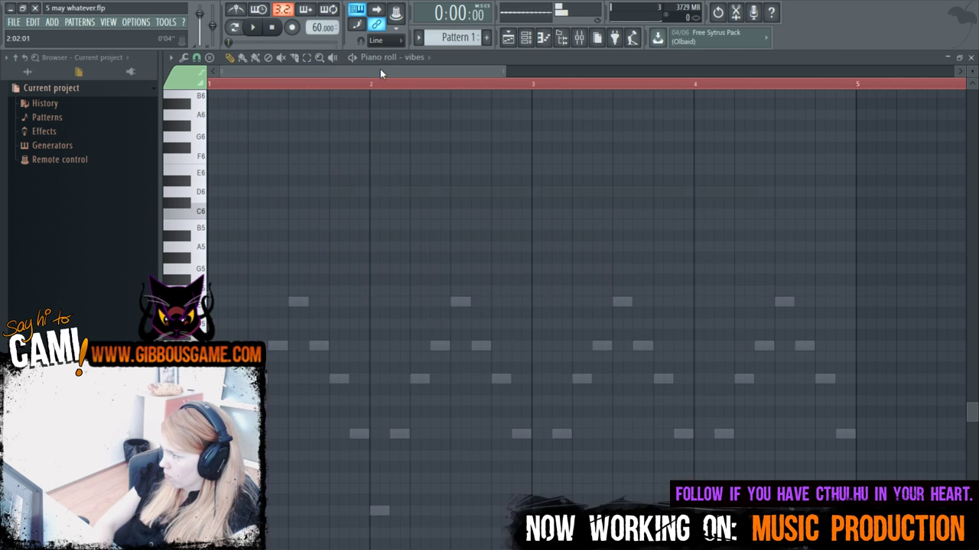
pyautogui.scroll(-3, 286, 422)
pyautogui.scroll(3, 286, 421)
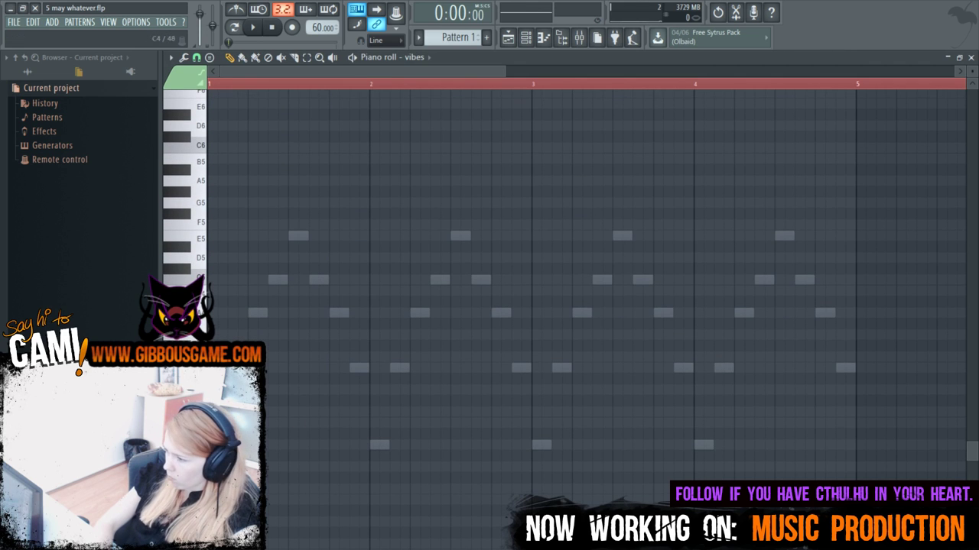
# Transpose all the cello channel's arpeggio notes up one octave and play Pattern 1.
pyautogui.press('F6')
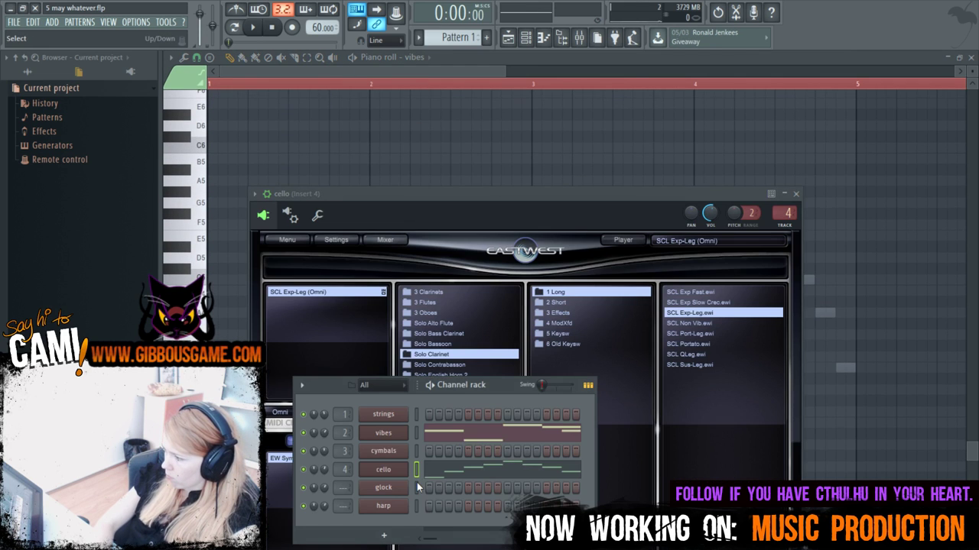
pyautogui.click(447, 474)
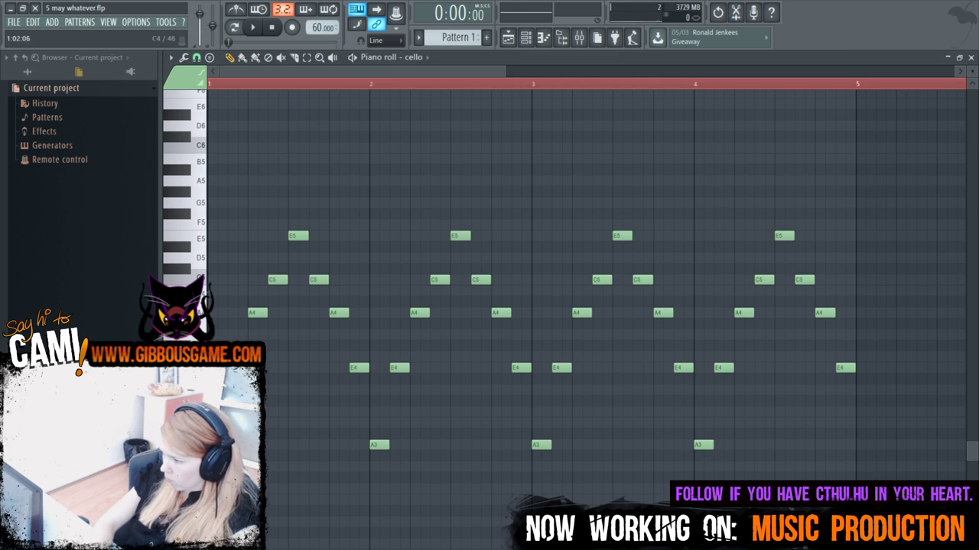
pyautogui.hotkey('ctrl', 'a')
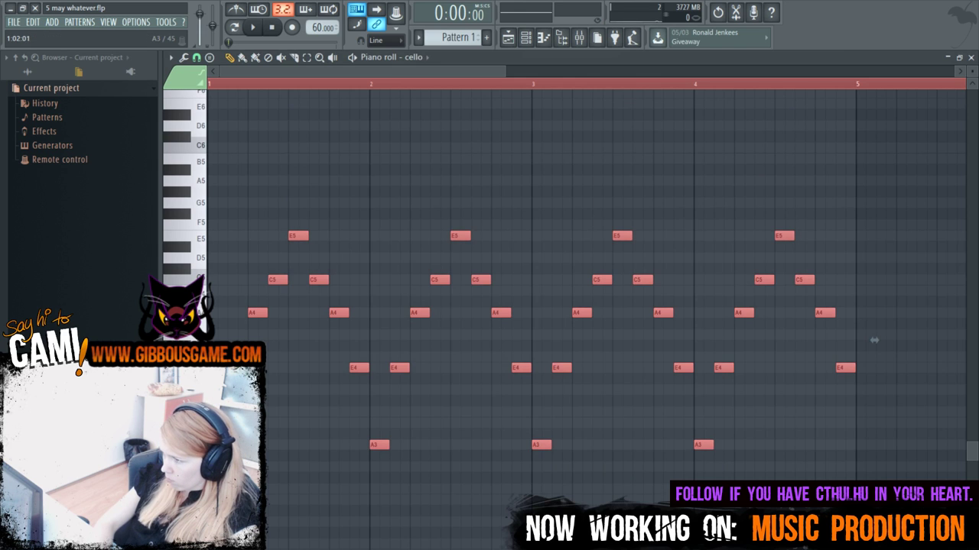
pyautogui.press('Up')
pyautogui.press('Up')
pyautogui.press('Up')
pyautogui.press('Up')
pyautogui.press('Up')
pyautogui.press('Up')
pyautogui.press('Up')
pyautogui.press('Up')
pyautogui.press('Up')
pyautogui.press('Up')
pyautogui.press('Up')
pyautogui.press('Up')
pyautogui.press('space')
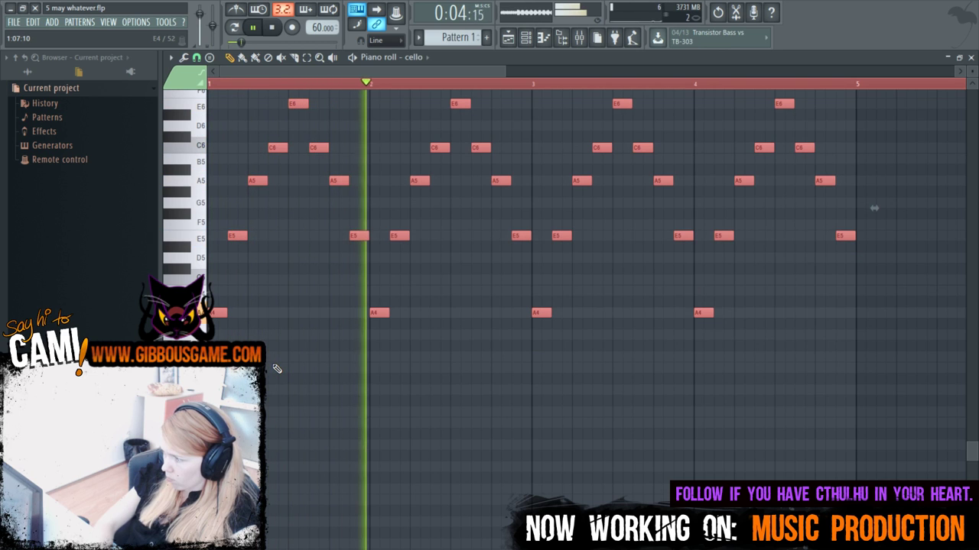
pyautogui.scroll(5, 277, 369)
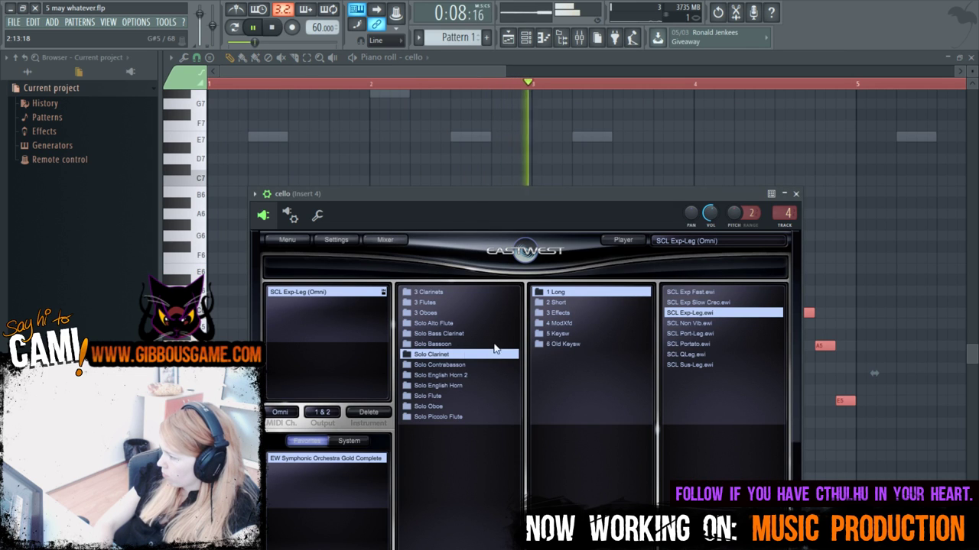
# Replace the cello channel's clarinet with the long Solo Oboe patch SOB QLeg and play the pattern.
pyautogui.press('space')
pyautogui.click(428, 406)
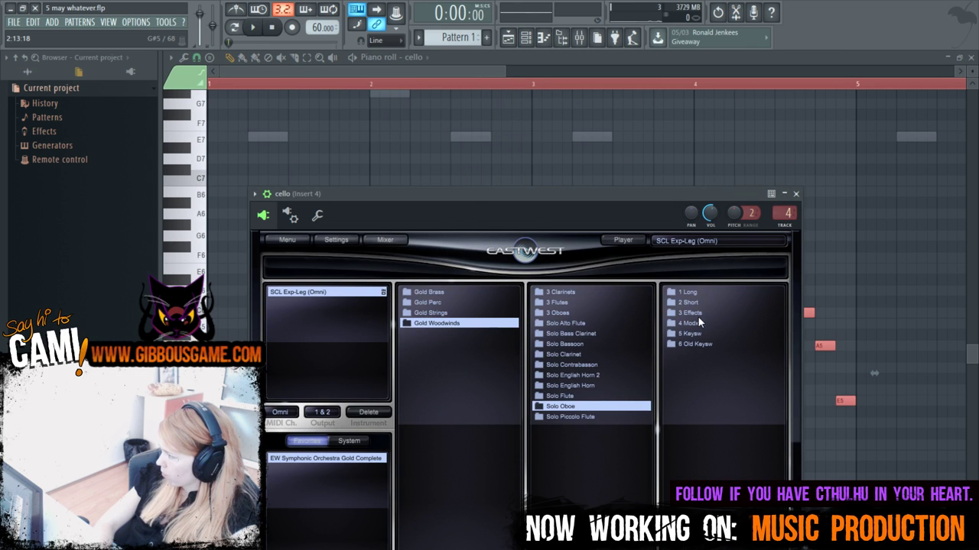
pyautogui.click(691, 293)
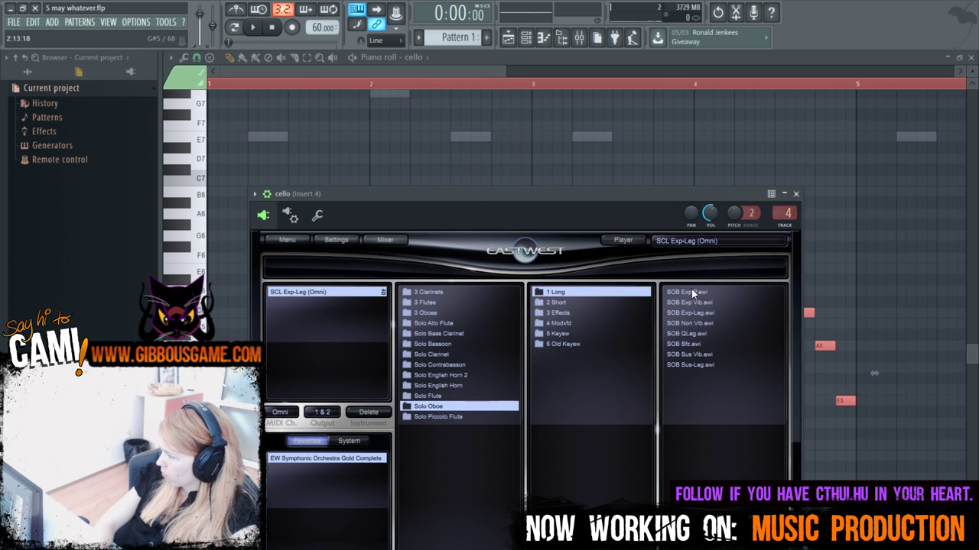
pyautogui.doubleClick(723, 333)
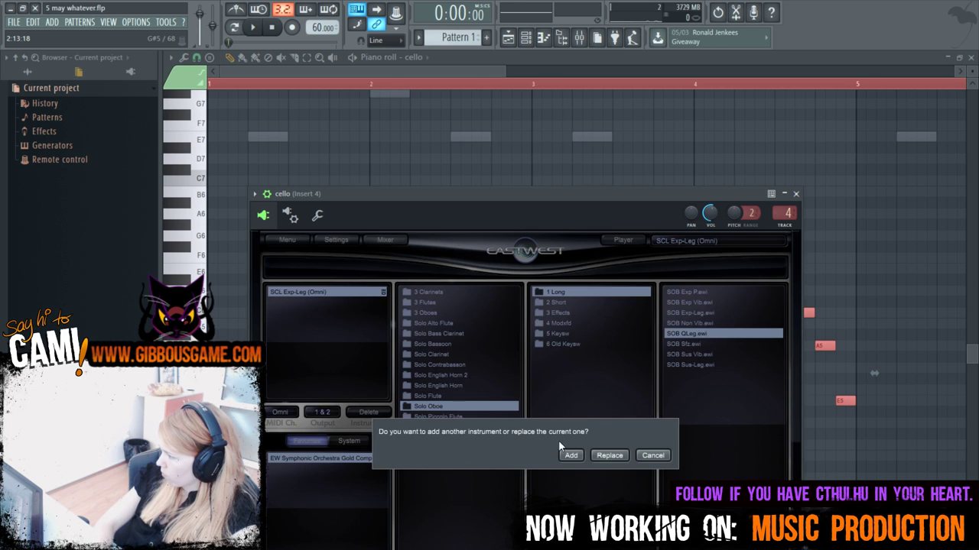
pyautogui.click(609, 455)
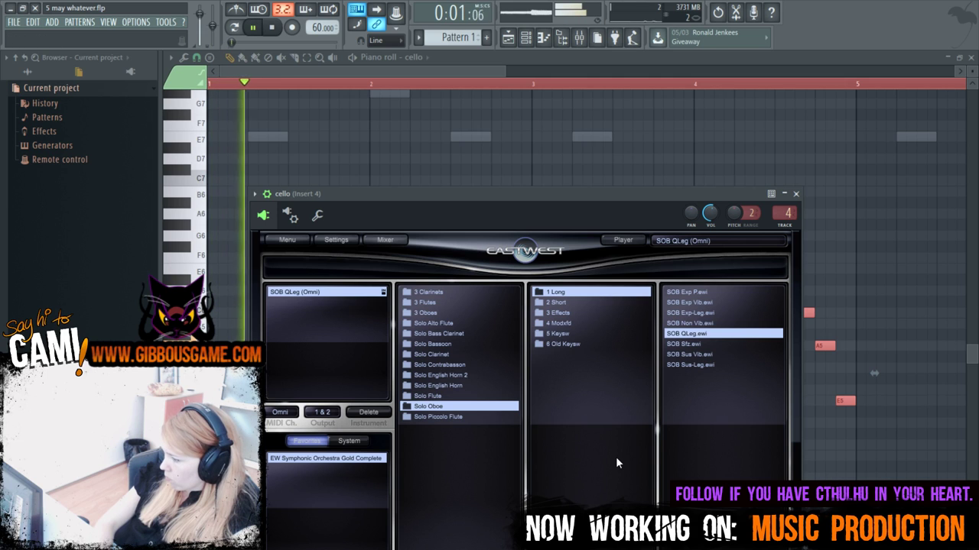
pyautogui.click(479, 72)
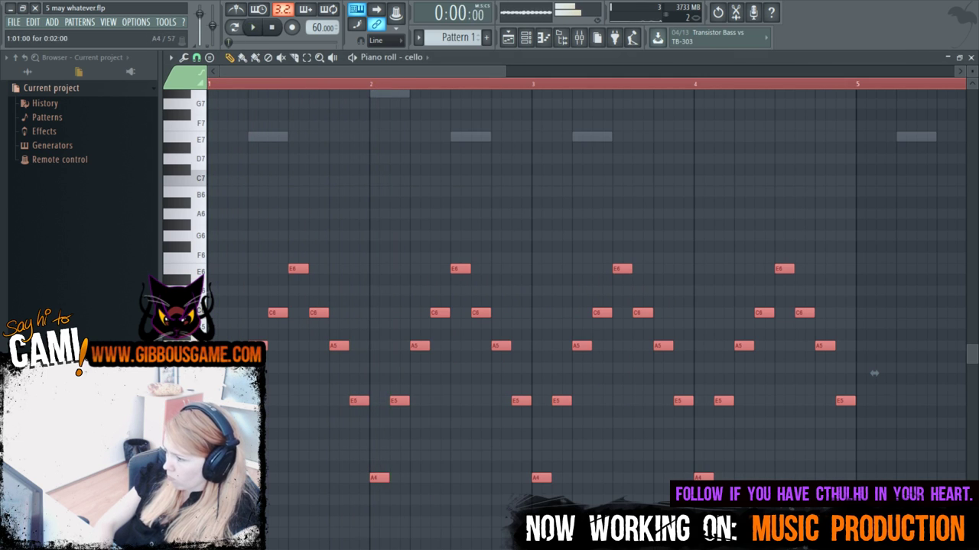
# Try the cello arpeggio one octave higher with the oboe sound, stop playback and restore the previous pitch.
pyautogui.moveTo(874, 372); pyautogui.dragTo(874, 242)
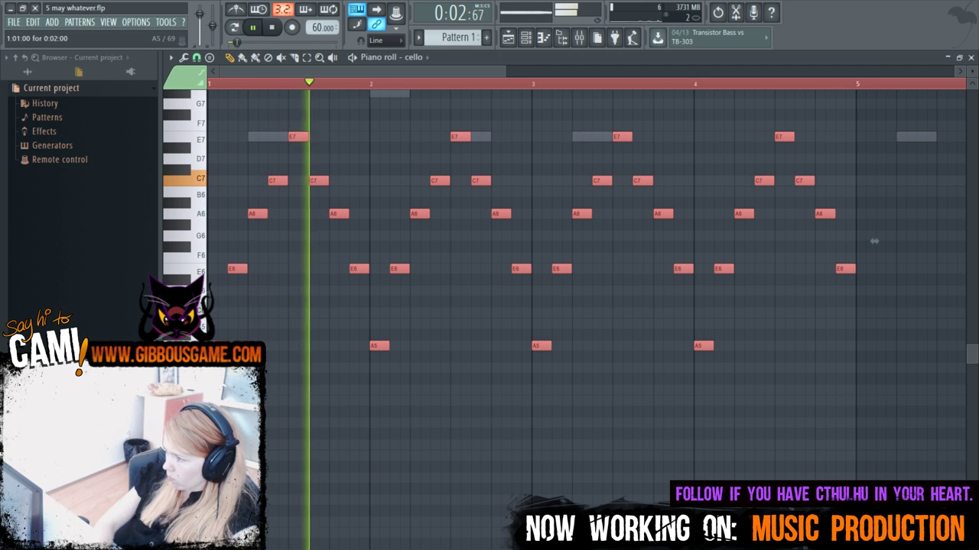
pyautogui.press('space')
pyautogui.moveTo(873, 241); pyautogui.dragTo(874, 373)
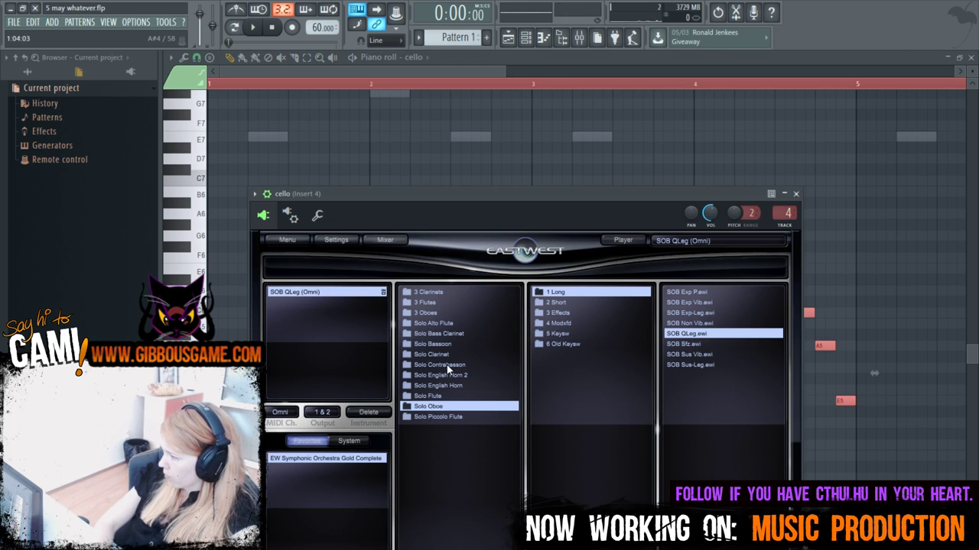
# Replace the oboe with the long Solo Flute patch SFL QLeg in the cello channel and play the pattern.
pyautogui.click(448, 396)
pyautogui.press('Right')
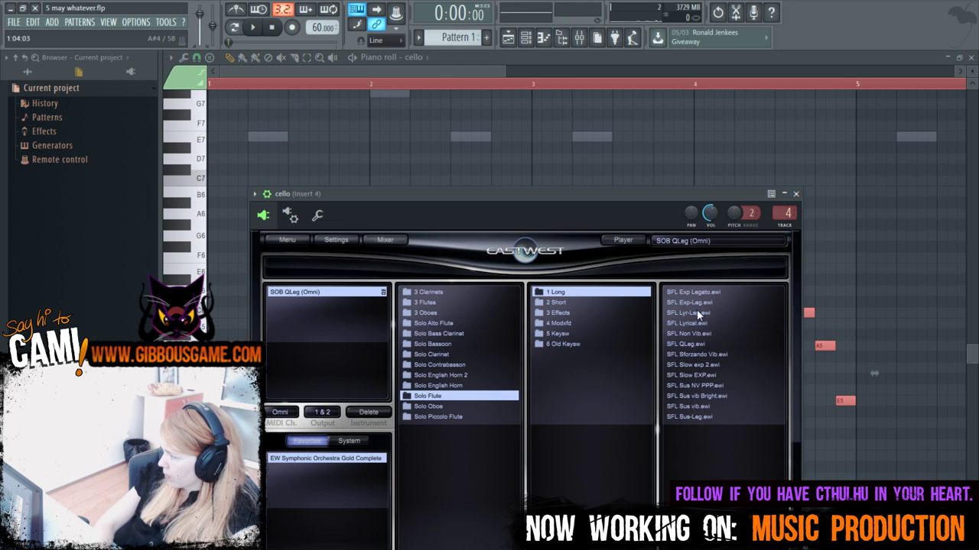
pyautogui.doubleClick(705, 345)
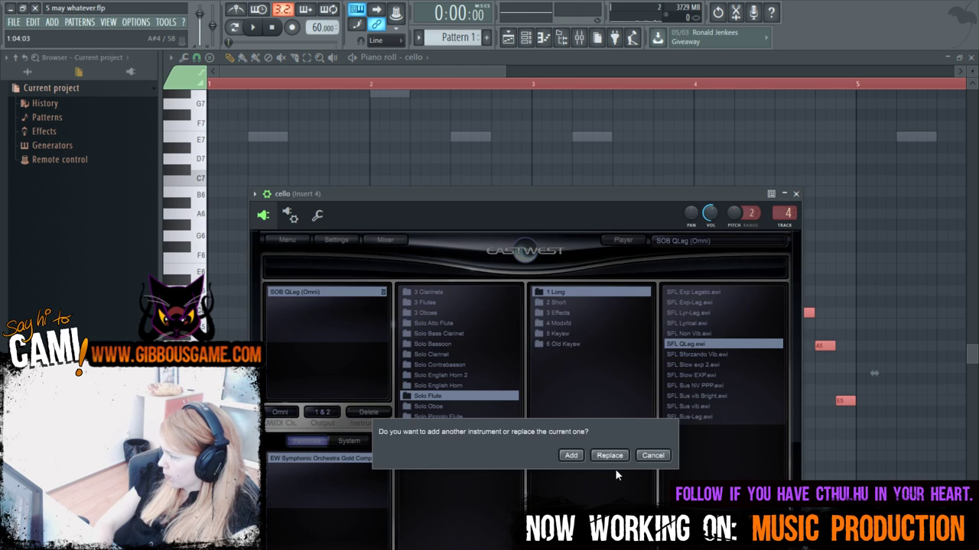
pyautogui.click(611, 455)
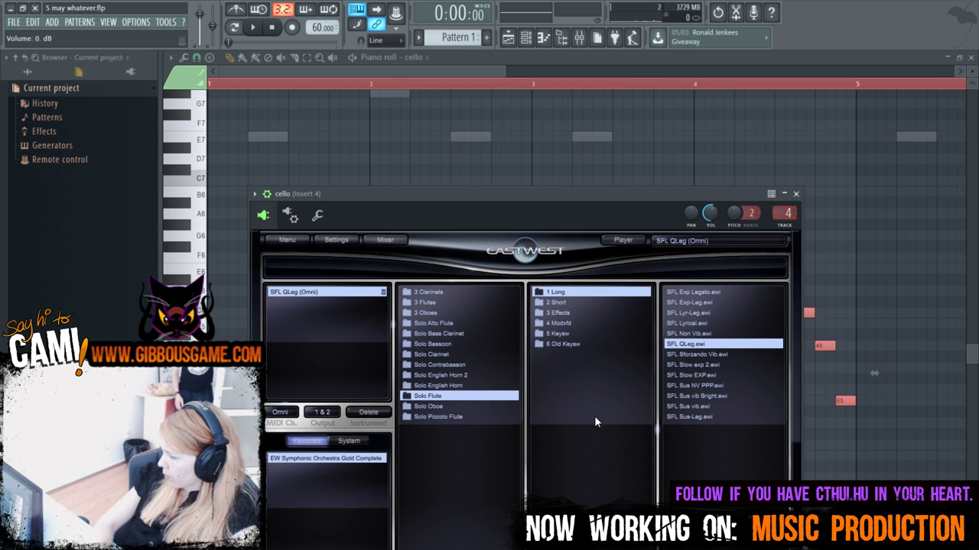
pyautogui.press('space')
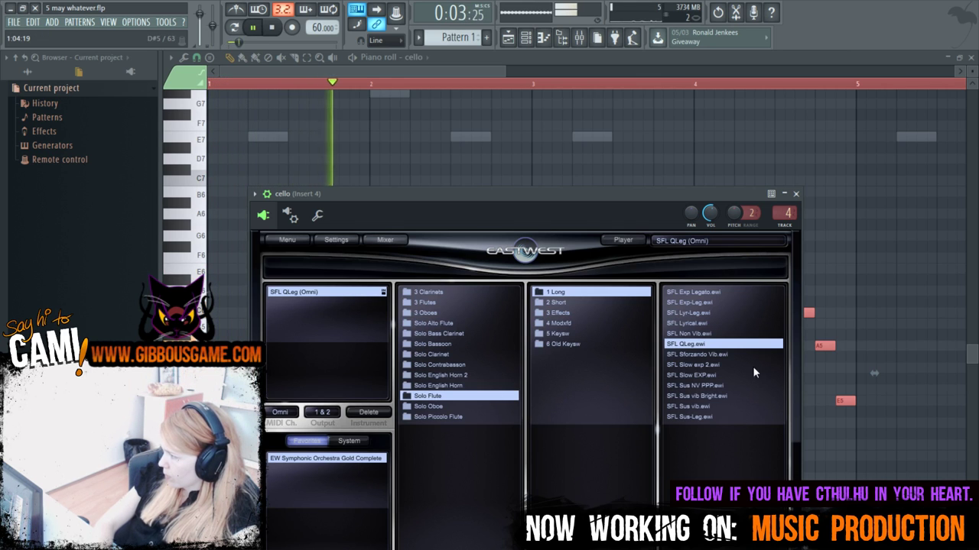
# Switch the cello channel to the SFL Exp-Leg flute patch and raise the whole arpeggio one octave.
pyautogui.doubleClick(710, 303)
pyautogui.click(604, 457)
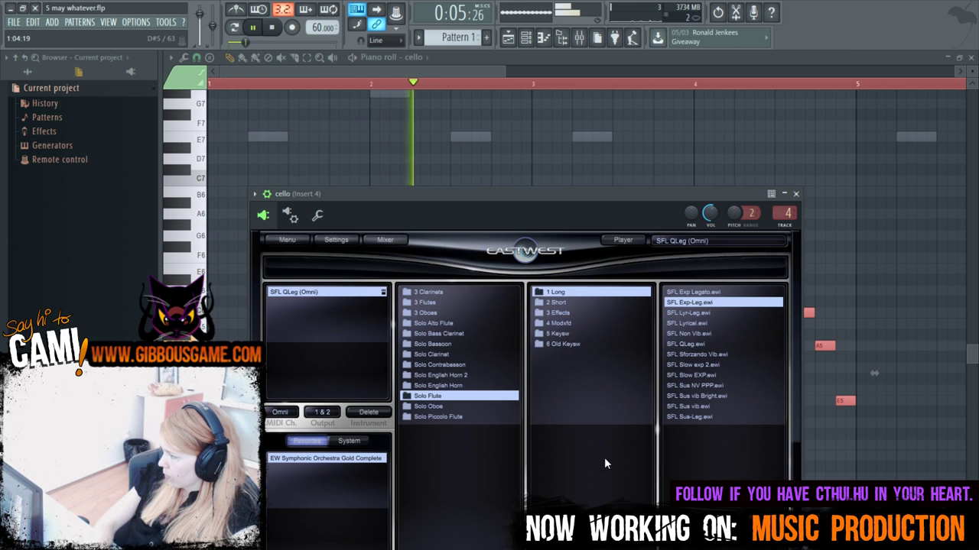
pyautogui.moveTo(874, 373); pyautogui.dragTo(874, 241)
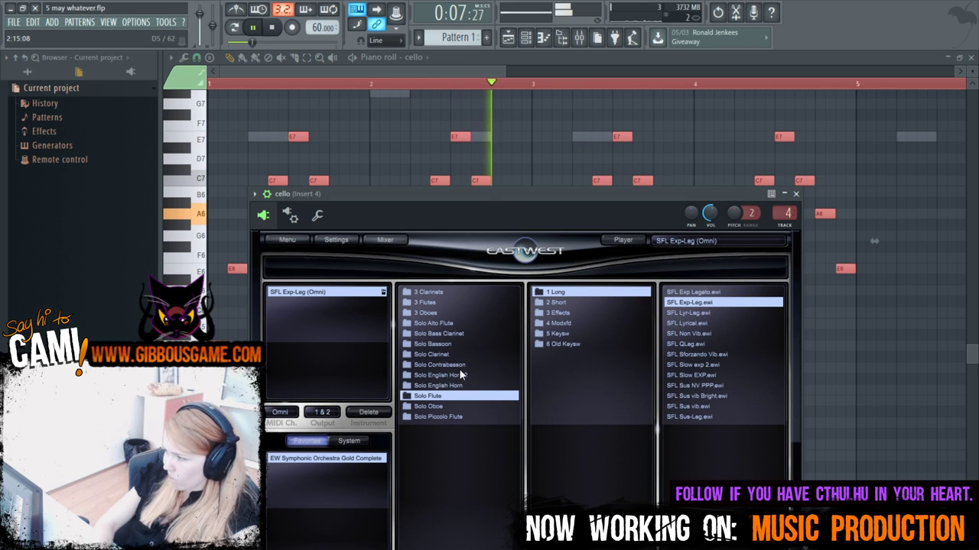
# Replace the flute with the long Solo Contrabassoon patch CTB Exp-Leg, audition it and stop playback.
pyautogui.click(451, 365)
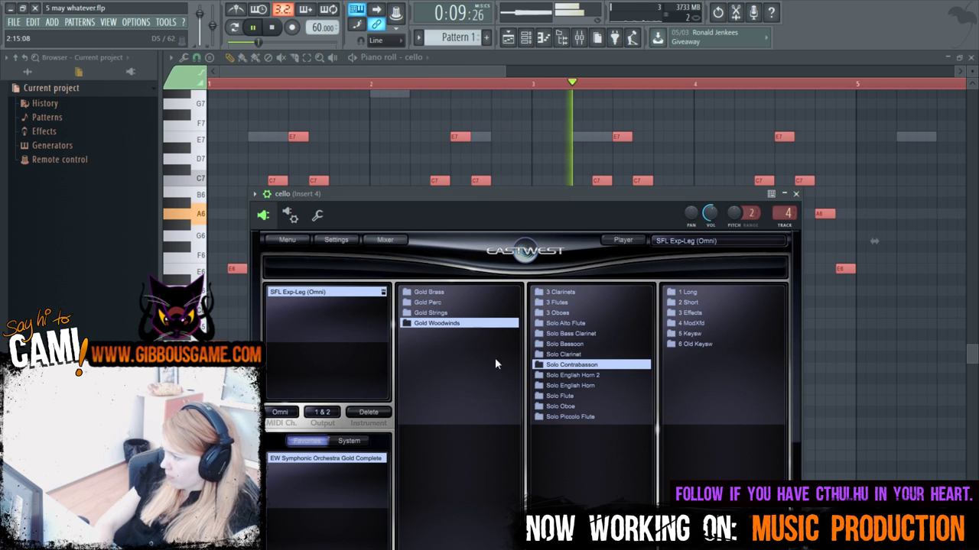
pyautogui.click(691, 292)
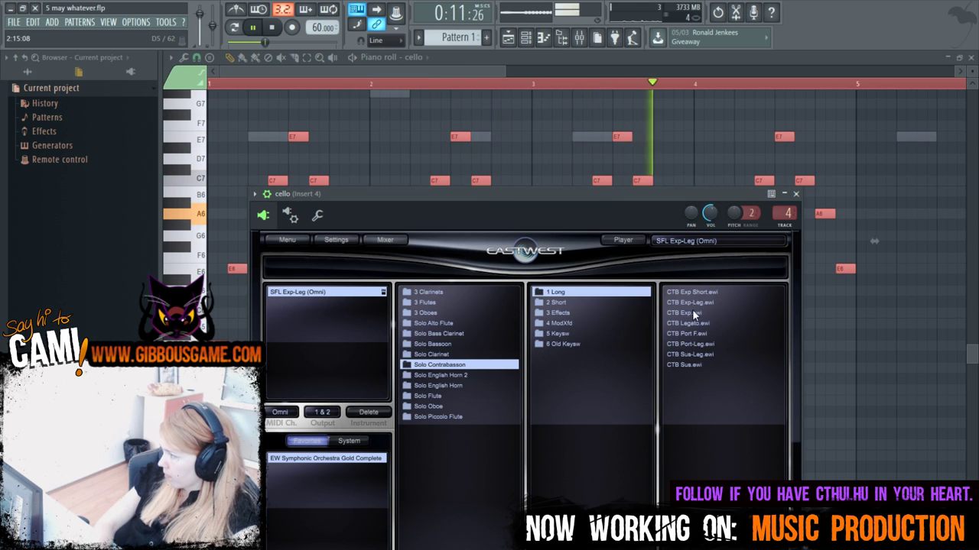
pyautogui.click(697, 305)
pyautogui.doubleClick(696, 303)
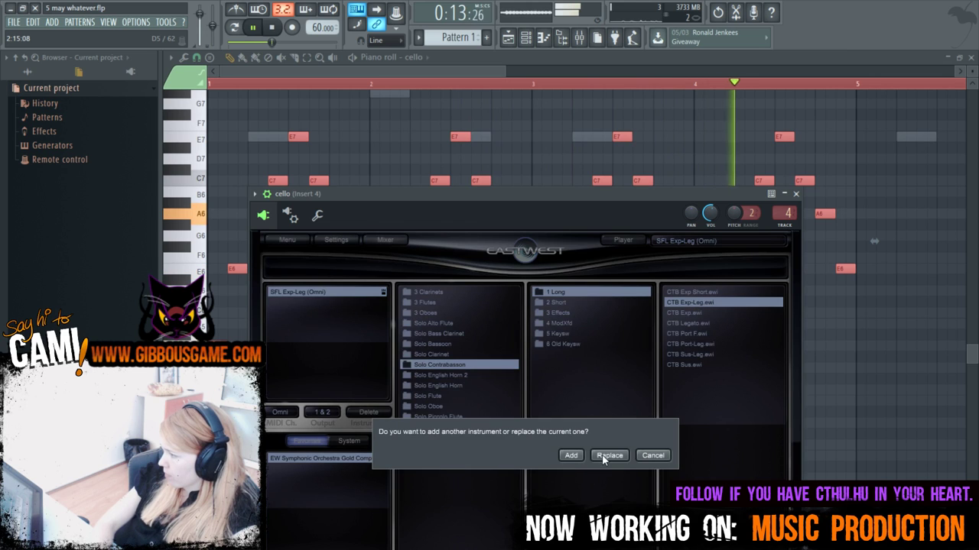
pyautogui.click(567, 454)
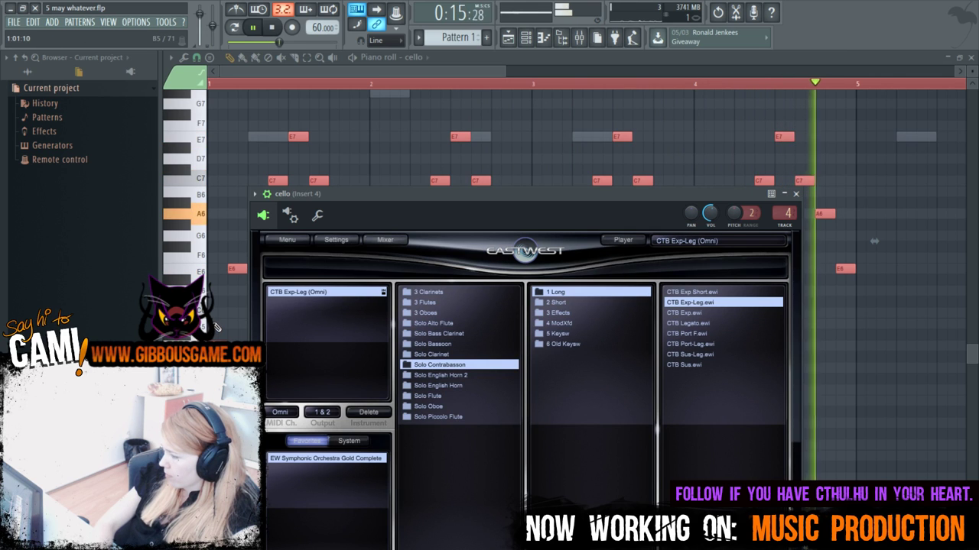
pyautogui.press('space')
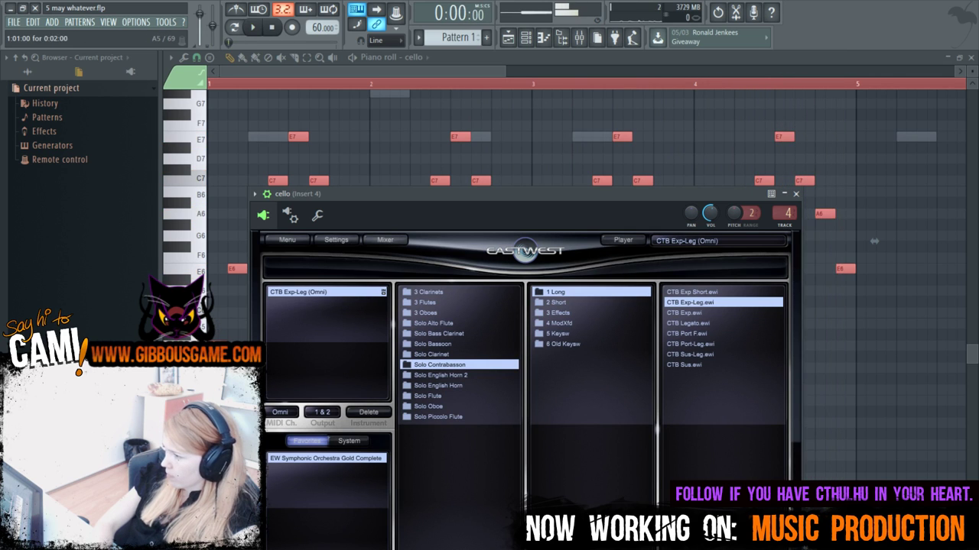
# Replace the contrabassoon with the long Solo Bassoon patch BSN Exp Long Crec in the cello channel.
pyautogui.click(447, 344)
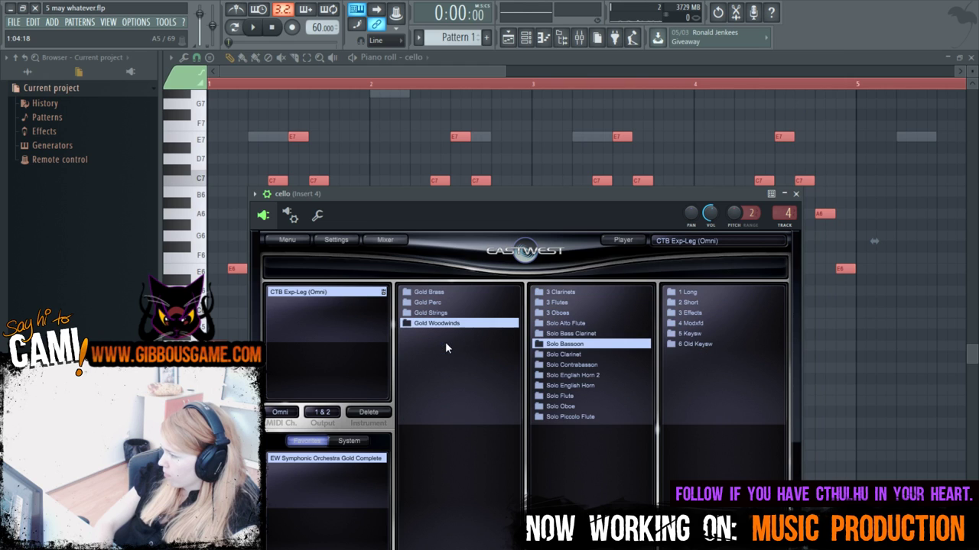
pyautogui.click(693, 294)
pyautogui.click(558, 296)
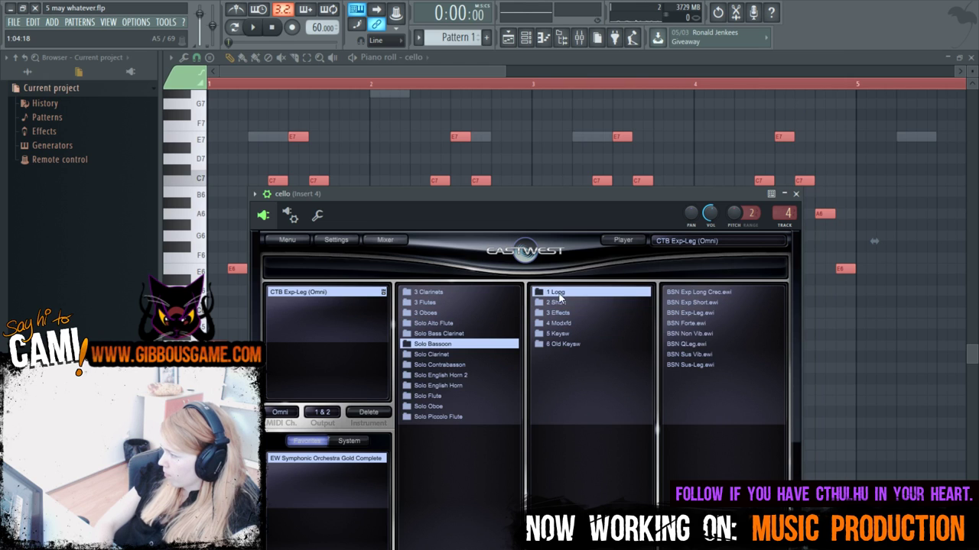
pyautogui.doubleClick(739, 295)
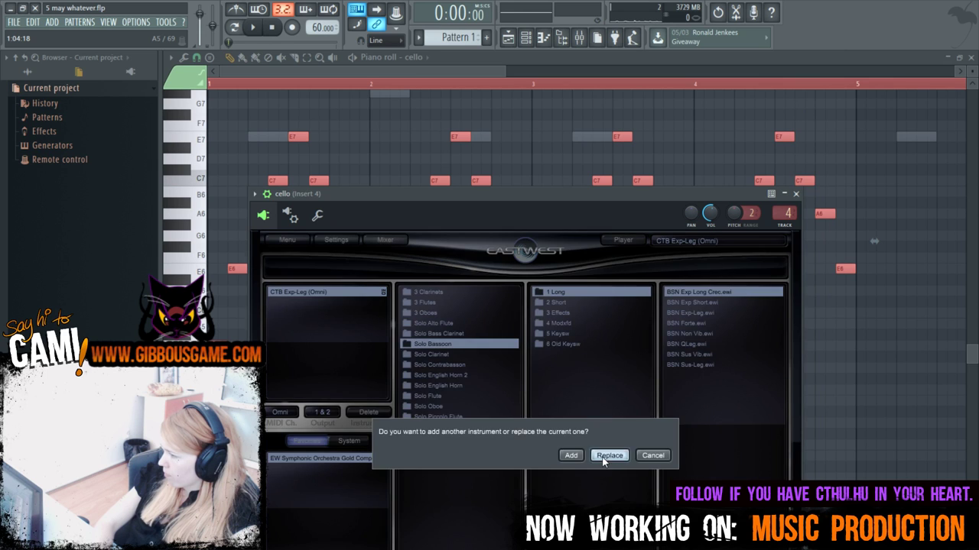
pyautogui.click(609, 455)
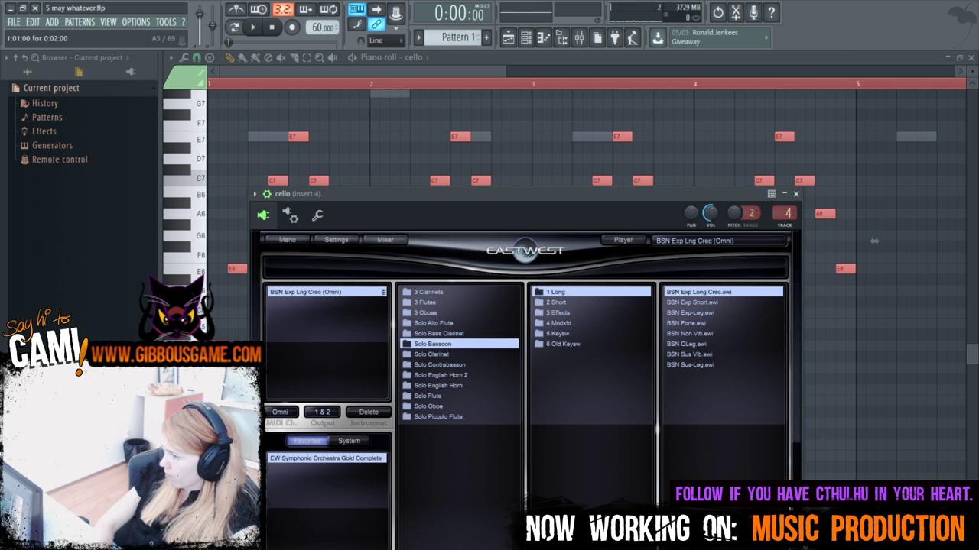
# Lower the whole cello arpeggio by two octaves and listen to the pattern with the bassoon sound.
pyautogui.click(874, 241)
pyautogui.hotkey('ctrl', 'Down')
pyautogui.hotkey('ctrl', 'Down')
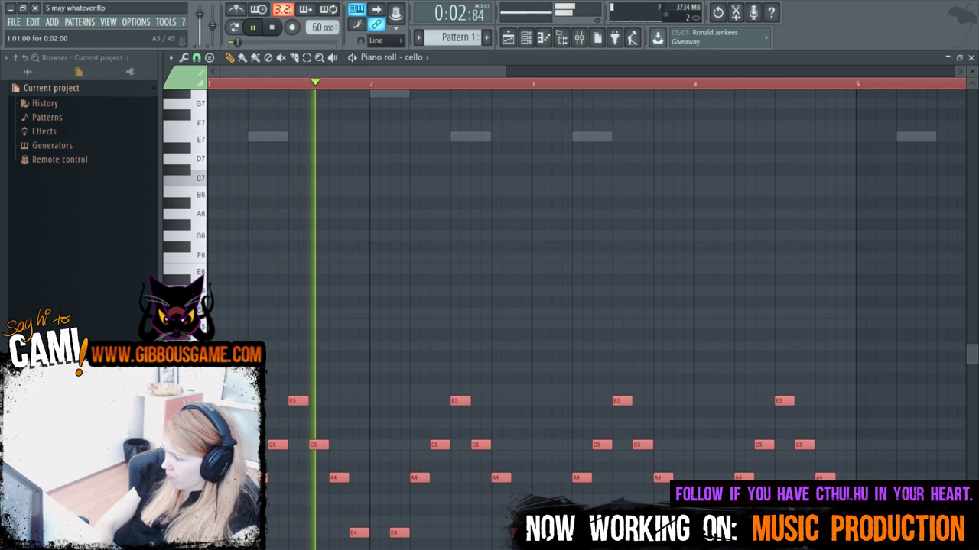
pyautogui.press('F6')
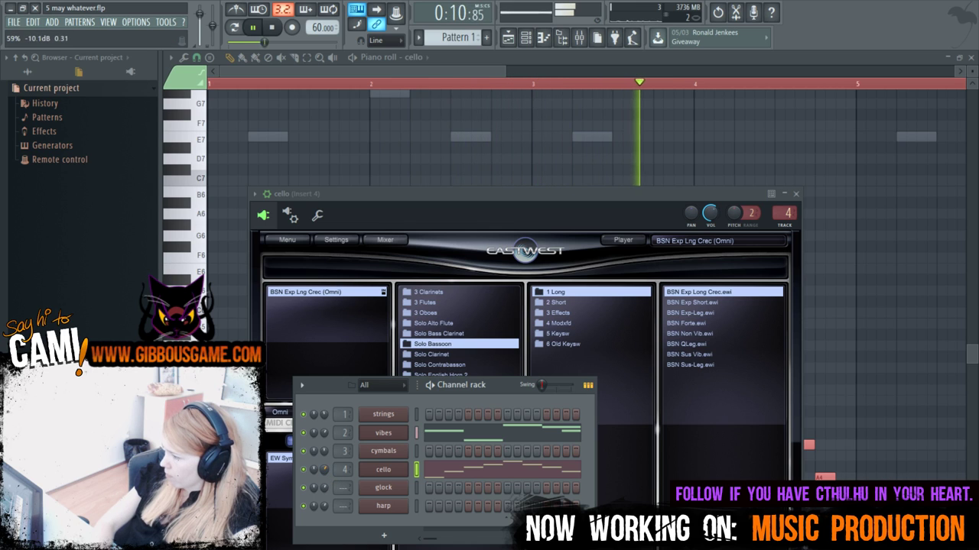
pyautogui.press('F7')
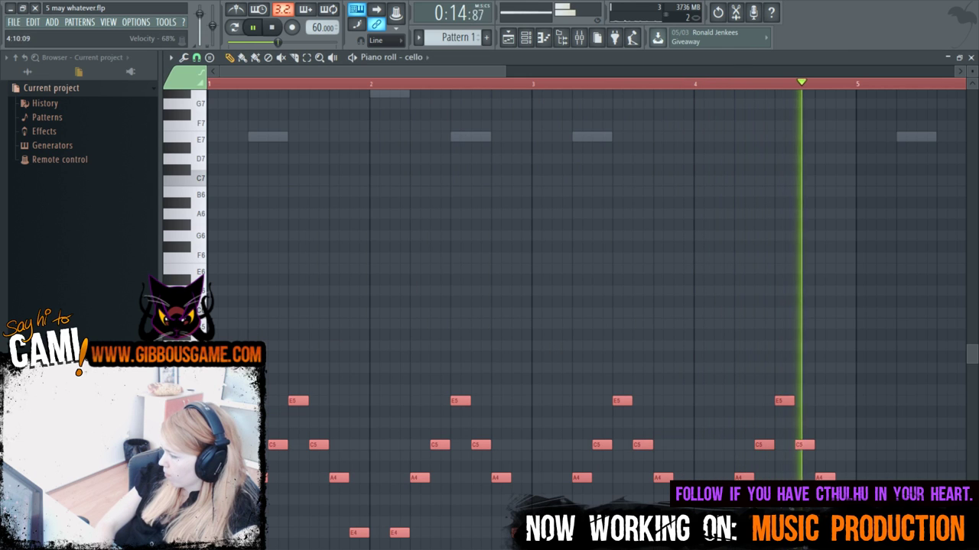
pyautogui.press('space')
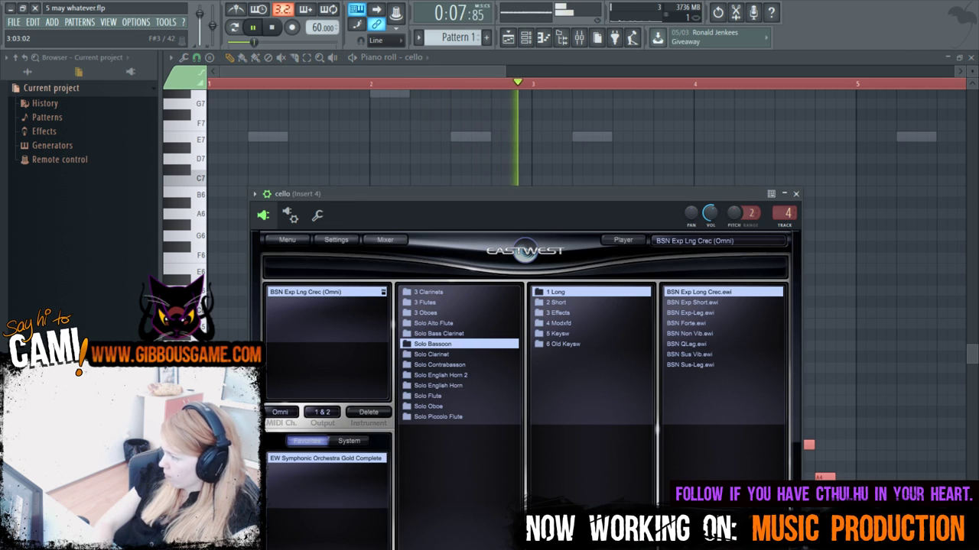
# Replace the vibes channel's VibroMaster instrument with play_VST_x64 [64bit].
pyautogui.press('F6')
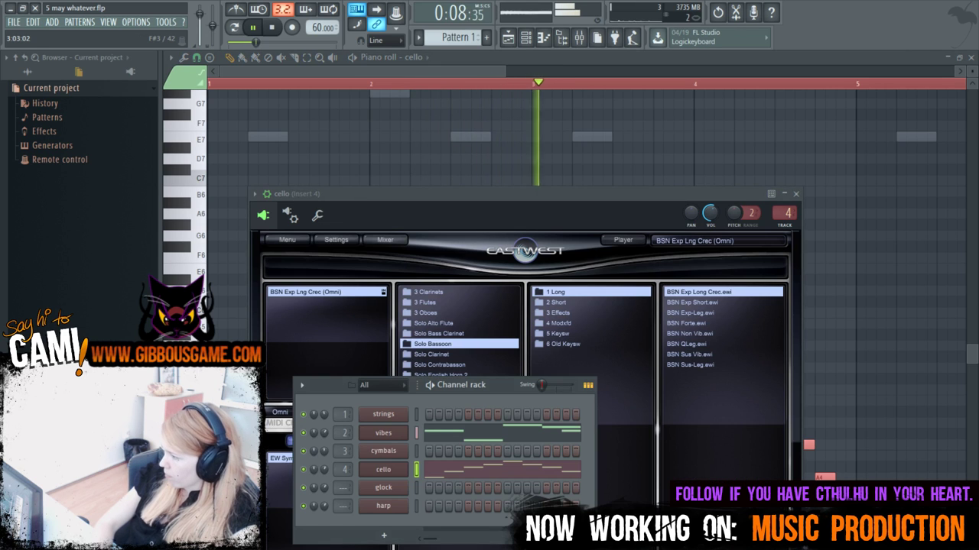
pyautogui.rightClick(390, 433)
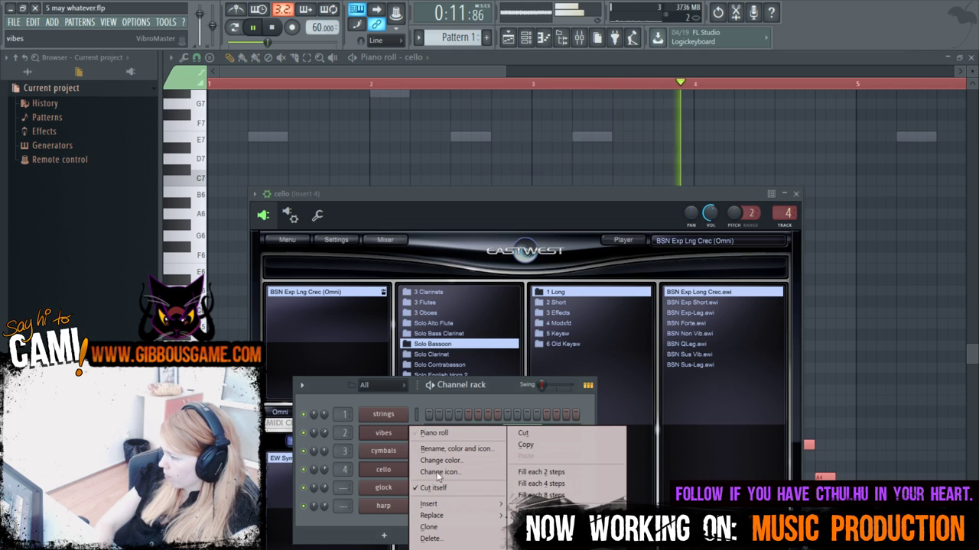
pyautogui.moveTo(458, 515)
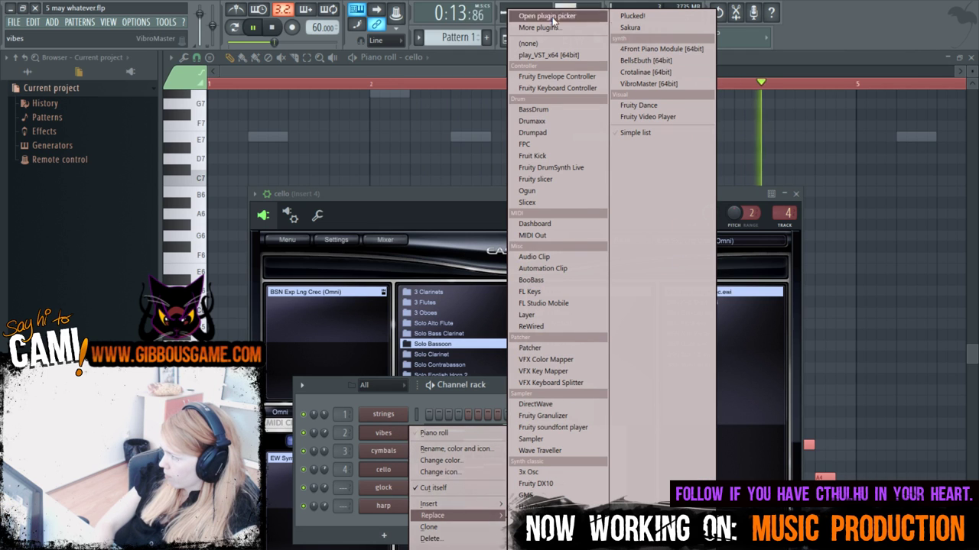
pyautogui.click(570, 58)
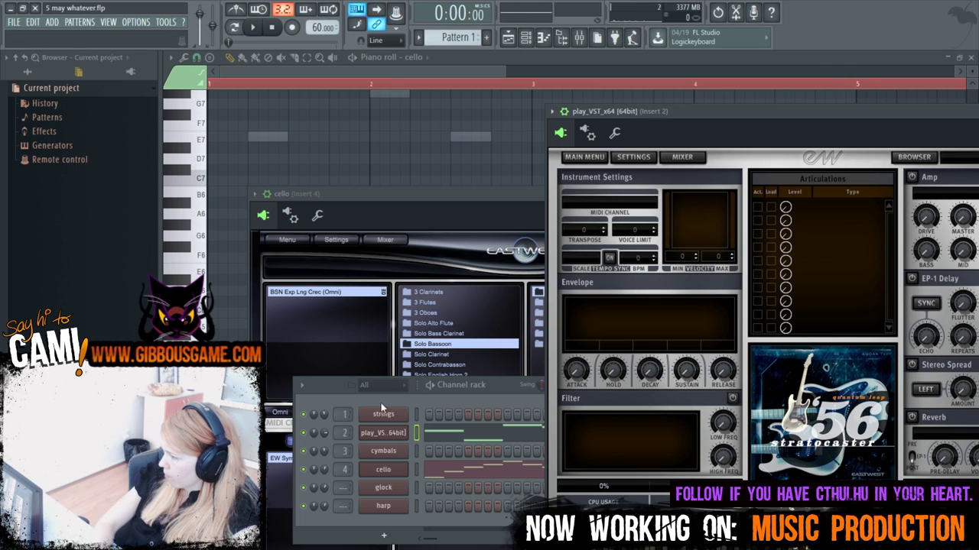
# Move all melody notes from the play_VST_x64 channel's piano roll to the glock channel's piano roll.
pyautogui.click(430, 442)
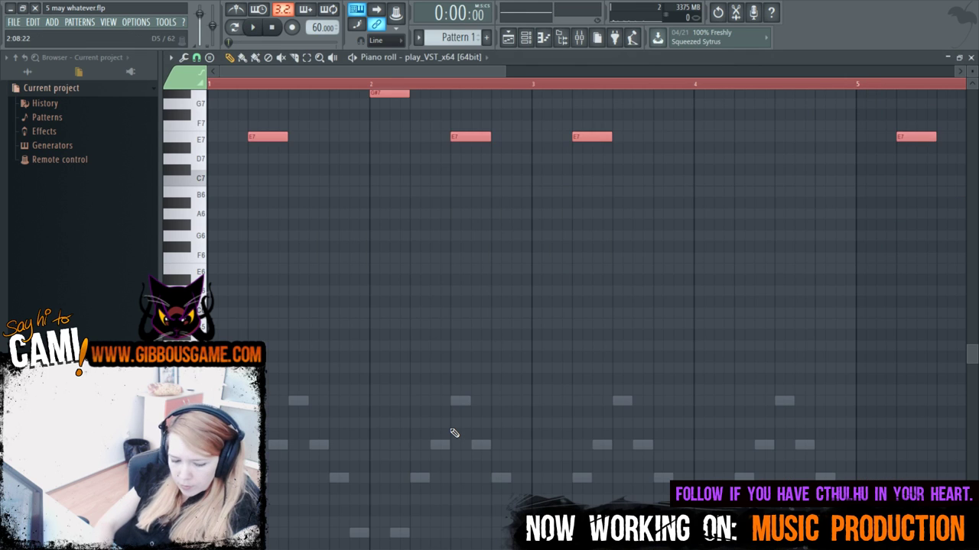
pyautogui.press('F6')
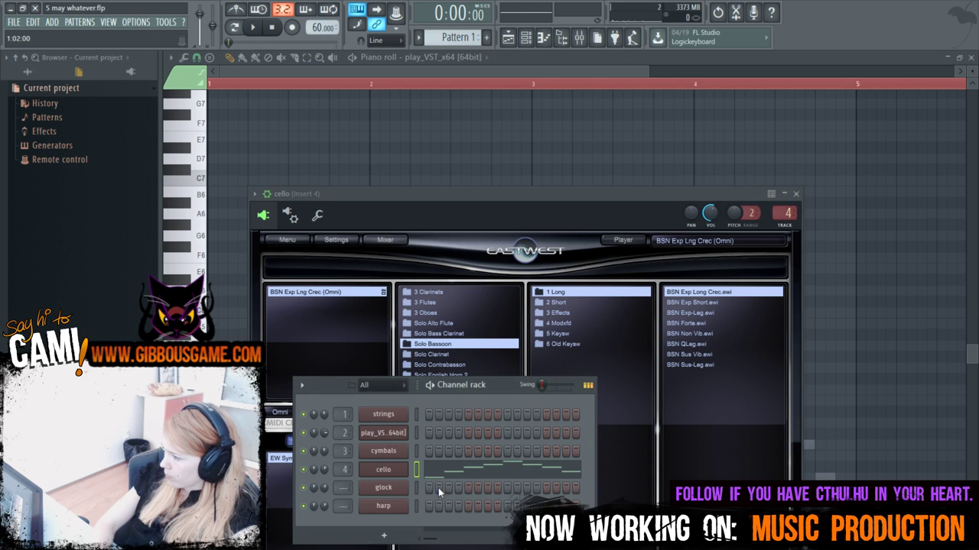
pyautogui.rightClick(397, 489)
pyautogui.click(435, 492)
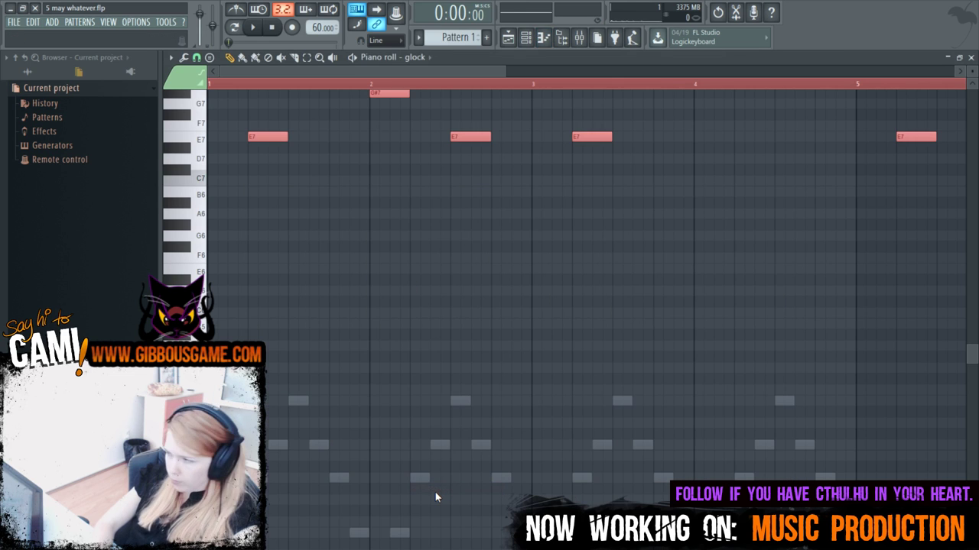
# Lower the glock melody by one octave and set the glock channel's volume to 28% while listening to the pattern.
pyautogui.scroll(4, 367, 338)
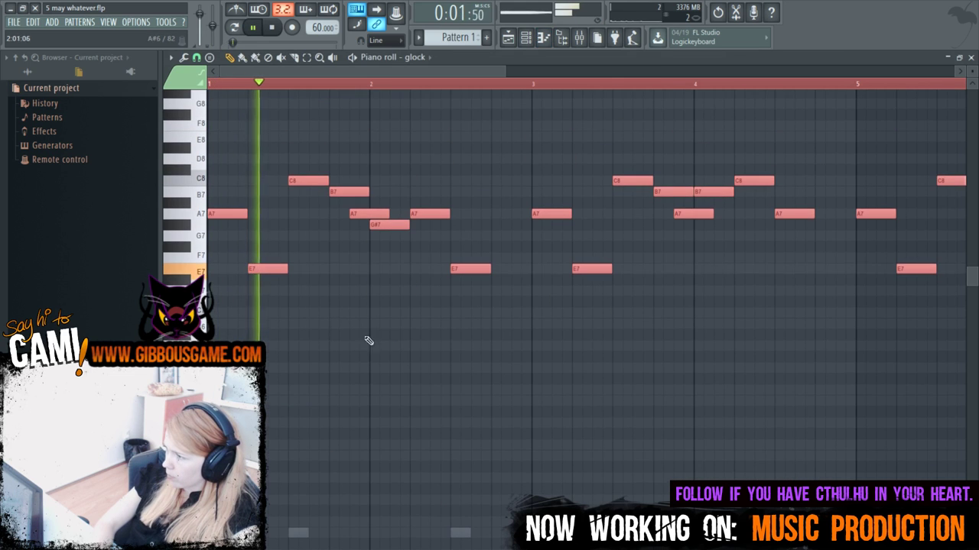
pyautogui.press('space')
pyautogui.moveTo(226, 219); pyautogui.dragTo(226, 351)
pyautogui.press('space')
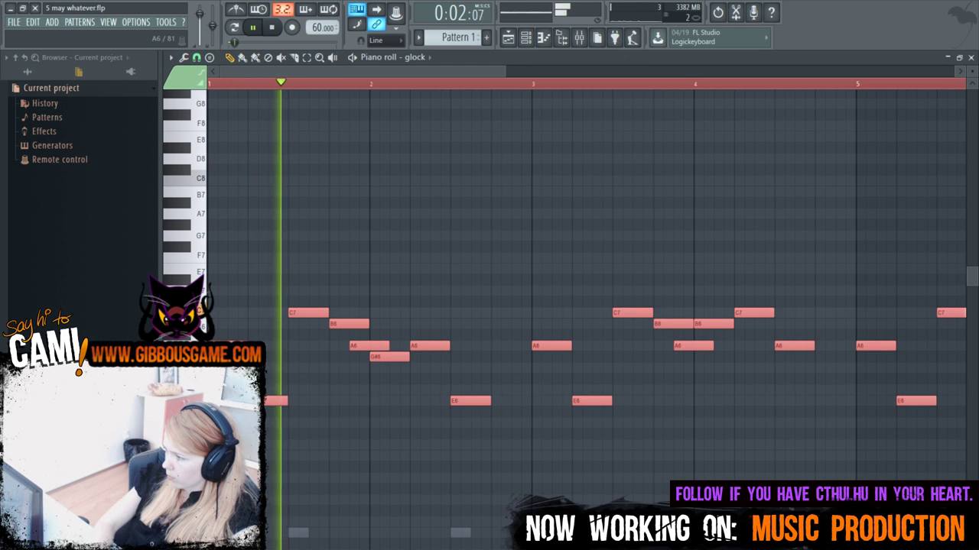
pyautogui.press('F6')
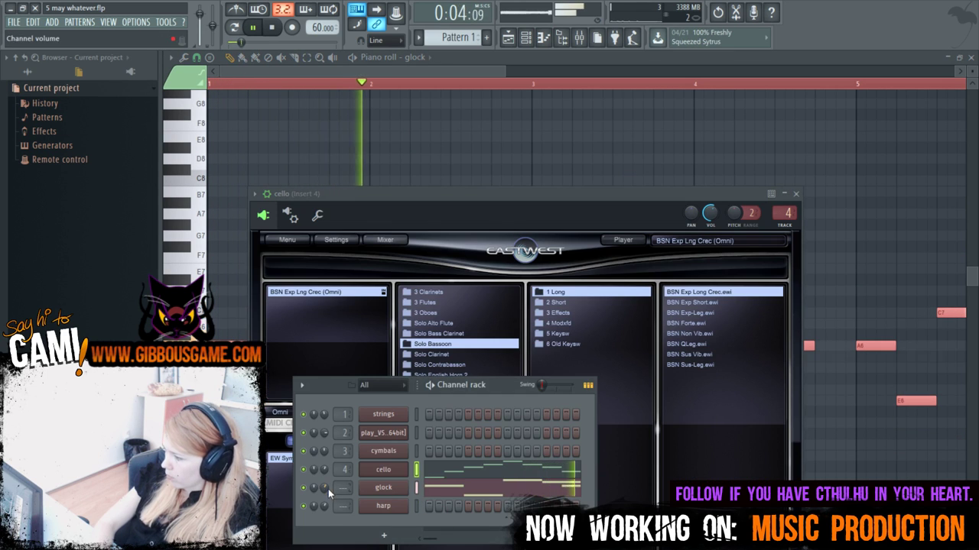
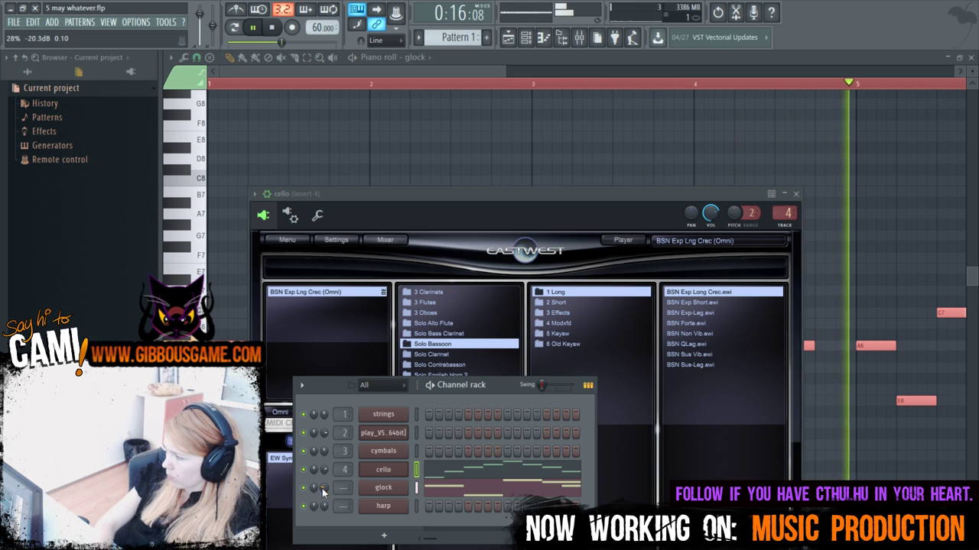
pyautogui.press('space')
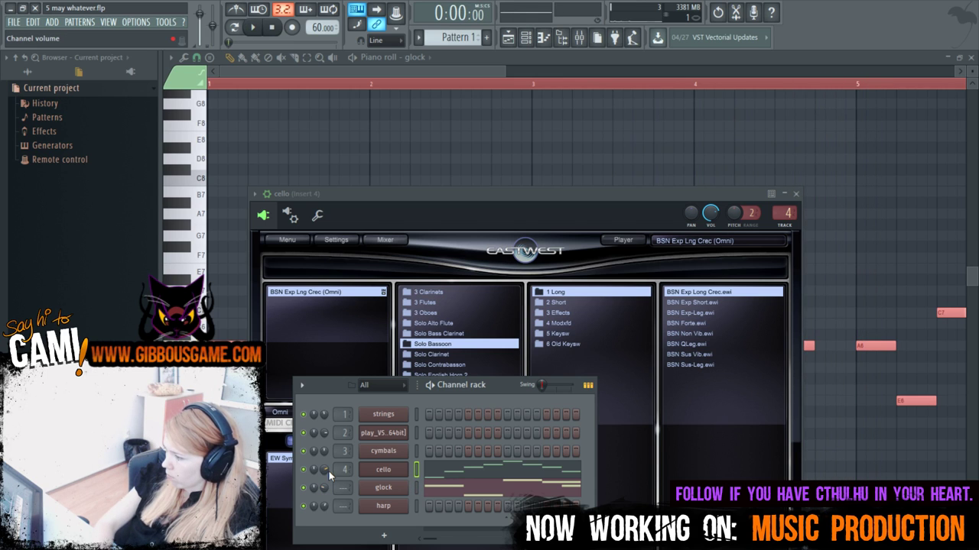
# Step back through the recent volume and note edits in the undo history and restore the latest state.
pyautogui.hotkey('ctrl', 'z')
pyautogui.hotkey('ctrl', 'z')
pyautogui.hotkey('ctrl', 'z')
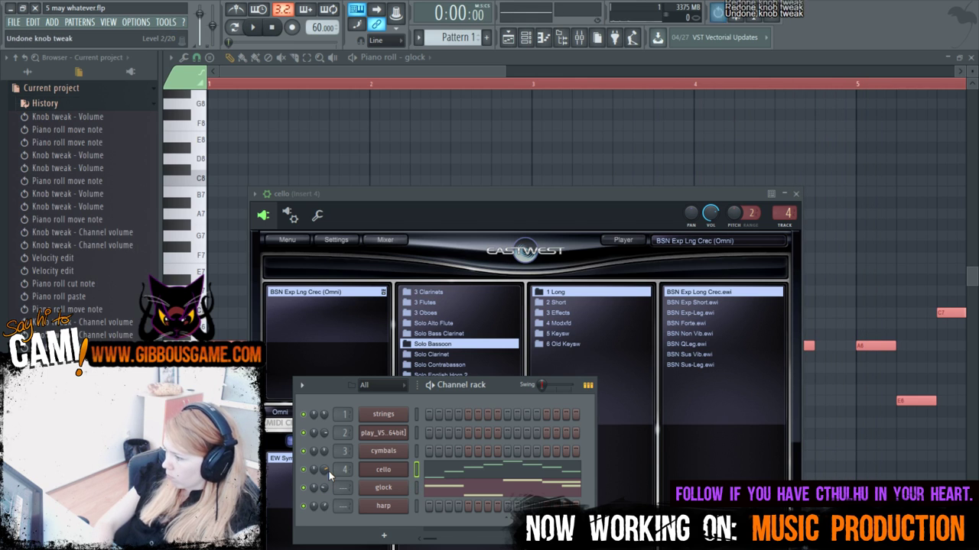
pyautogui.hotkey('ctrl', 'z')
pyautogui.hotkey('ctrl', 'z')
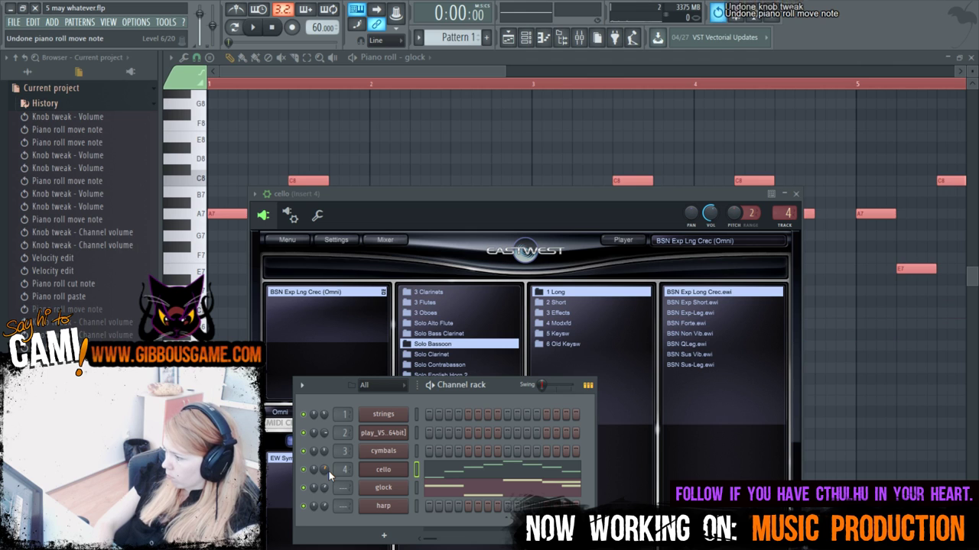
pyautogui.hotkey('ctrl', 'z')
pyautogui.hotkey('ctrl', 'z')
pyautogui.hotkey('ctrl', 'z')
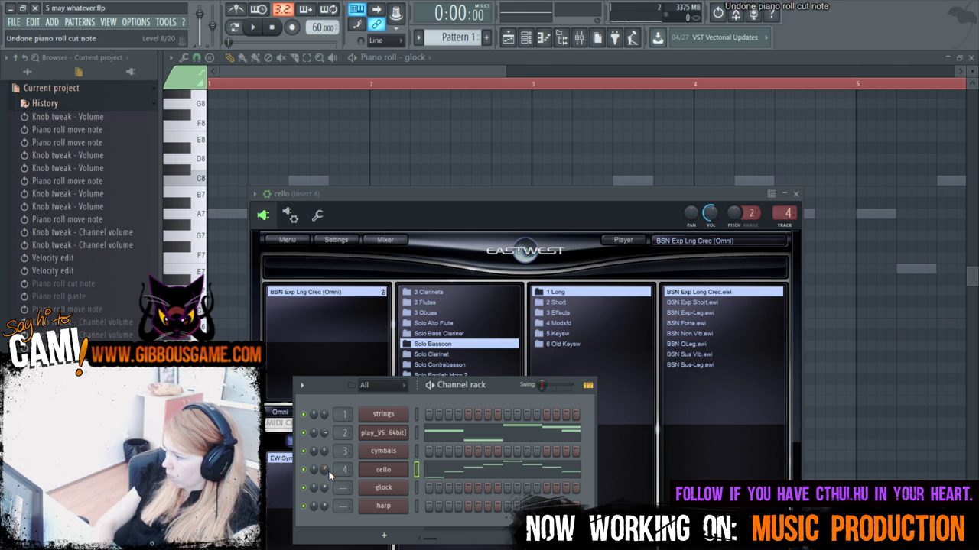
pyautogui.hotkey('ctrl', 'z')
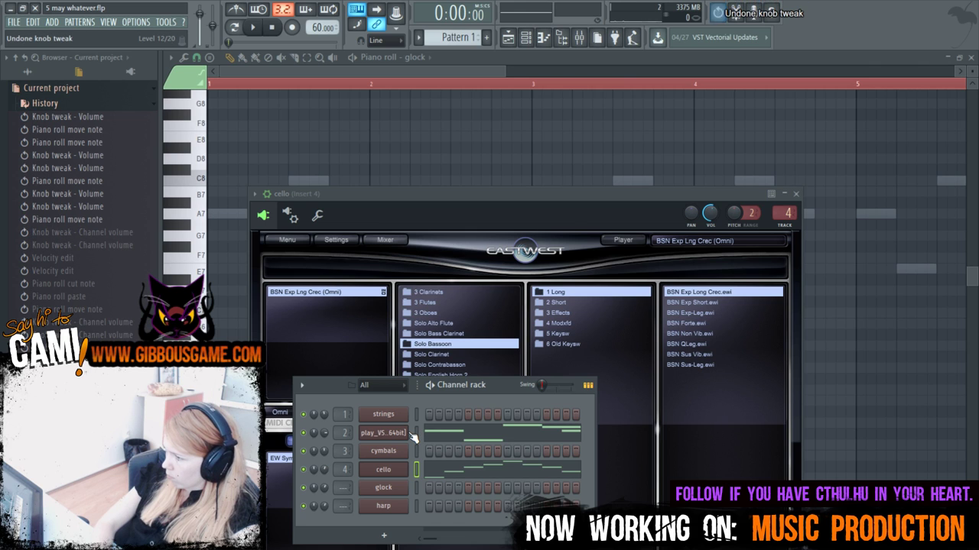
pyautogui.hotkey('ctrl', 'z')
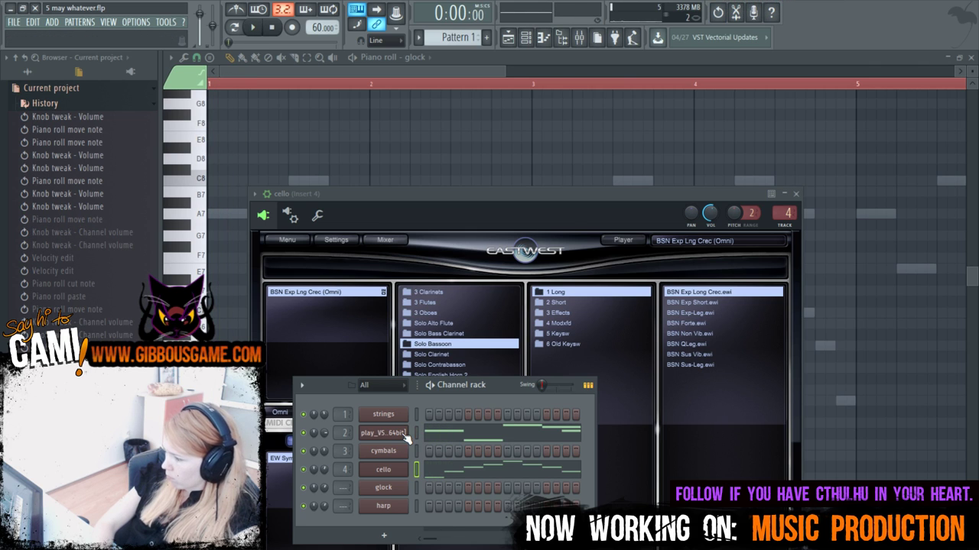
pyautogui.click(97, 310)
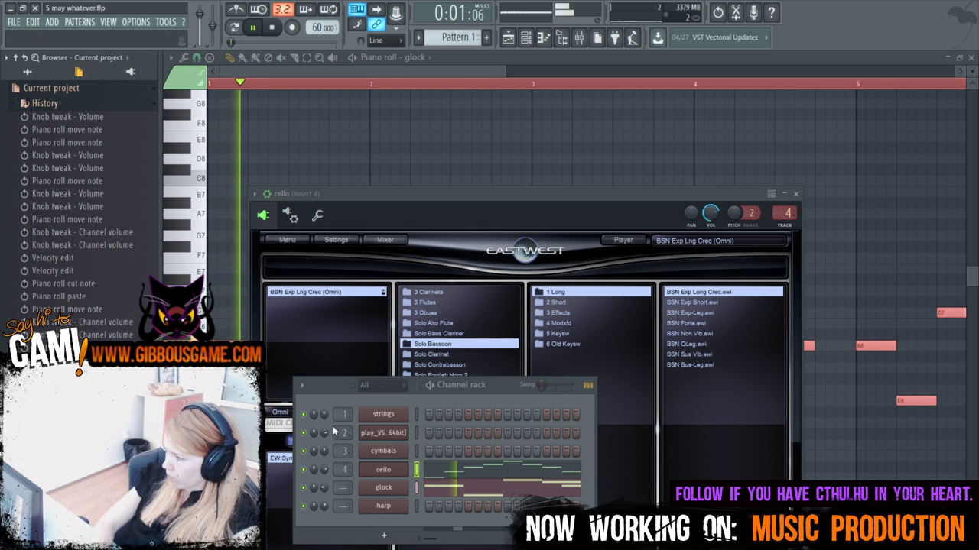
# Copy the whole glock melody and paste it into the play_VST_x64 channel's piano roll.
pyautogui.rightClick(371, 434)
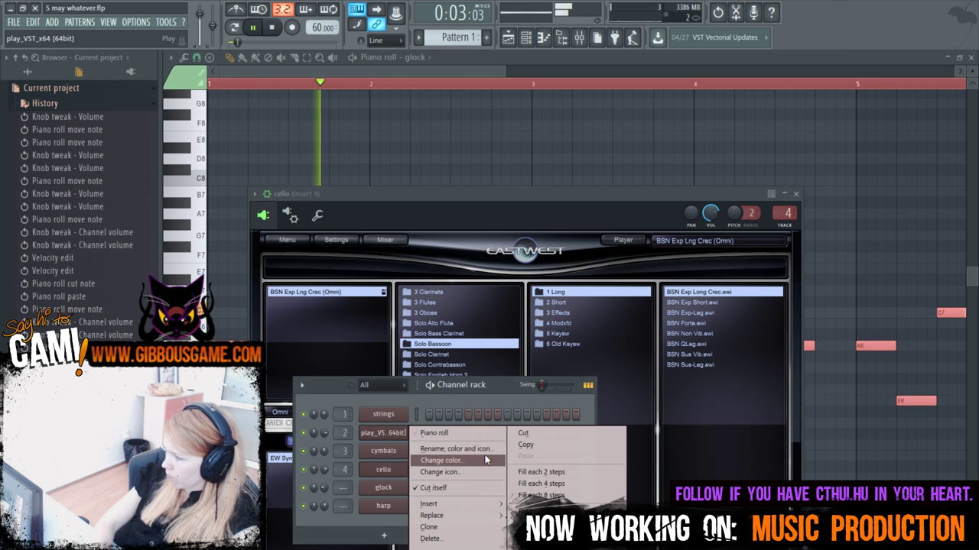
pyautogui.click(384, 434)
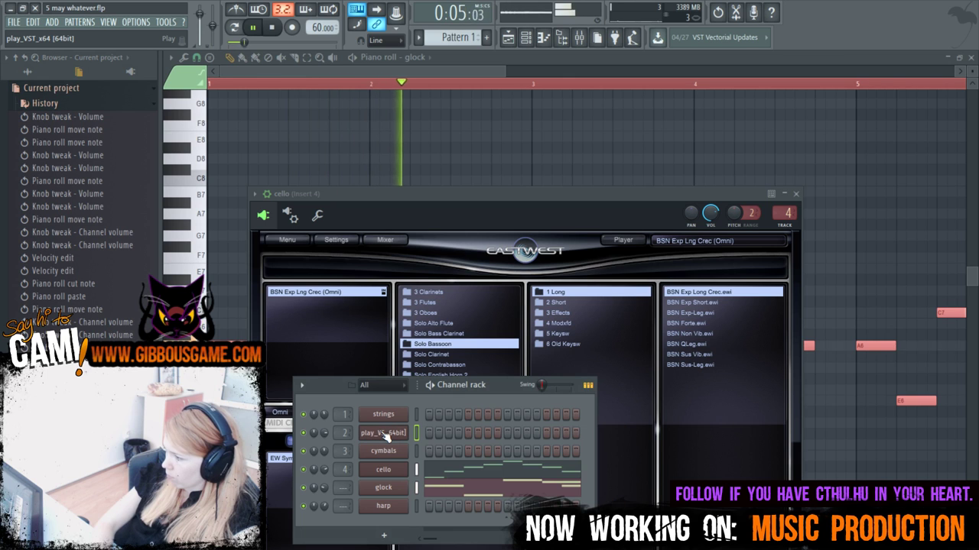
pyautogui.click(456, 487)
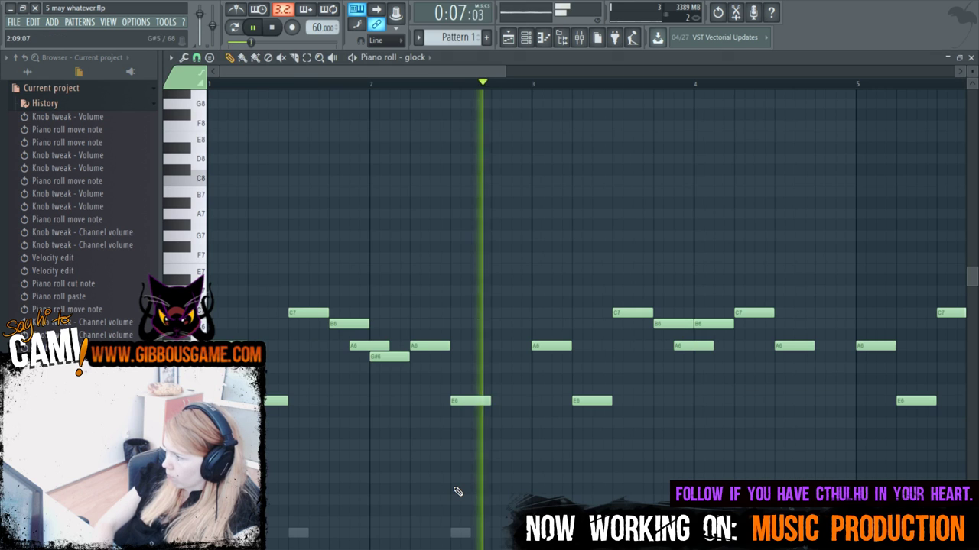
pyautogui.press('F6')
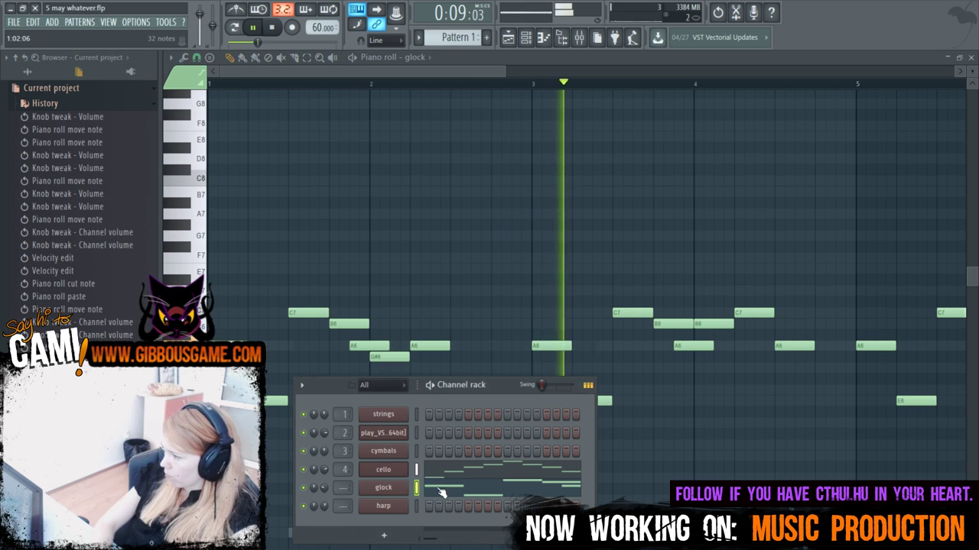
pyautogui.press('F7')
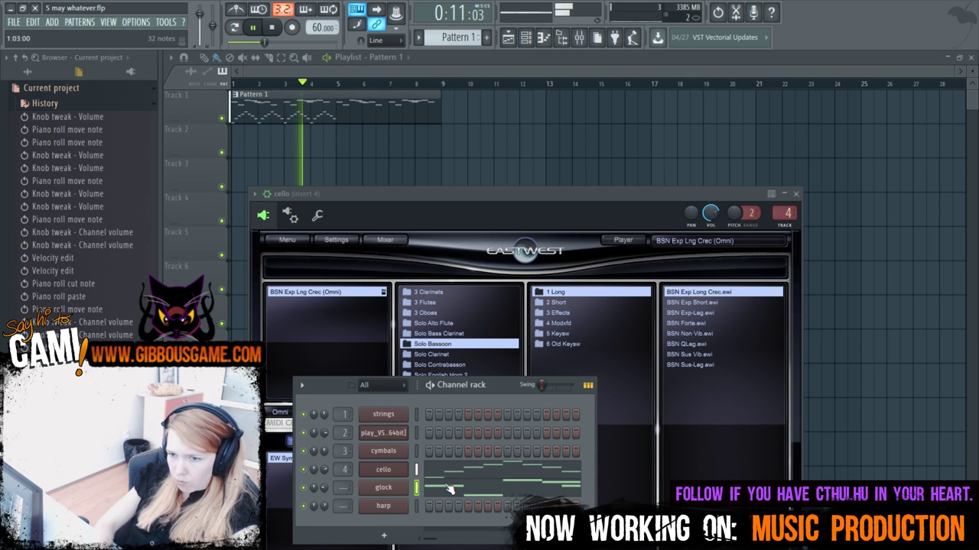
pyautogui.click(449, 489)
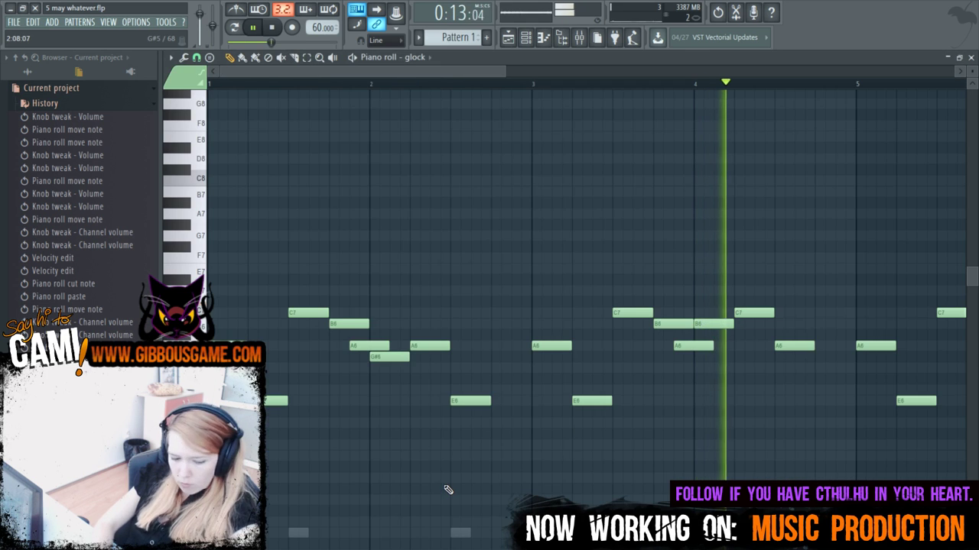
pyautogui.hotkey('ctrl', 'a')
pyautogui.press('F6')
pyautogui.rightClick(404, 433)
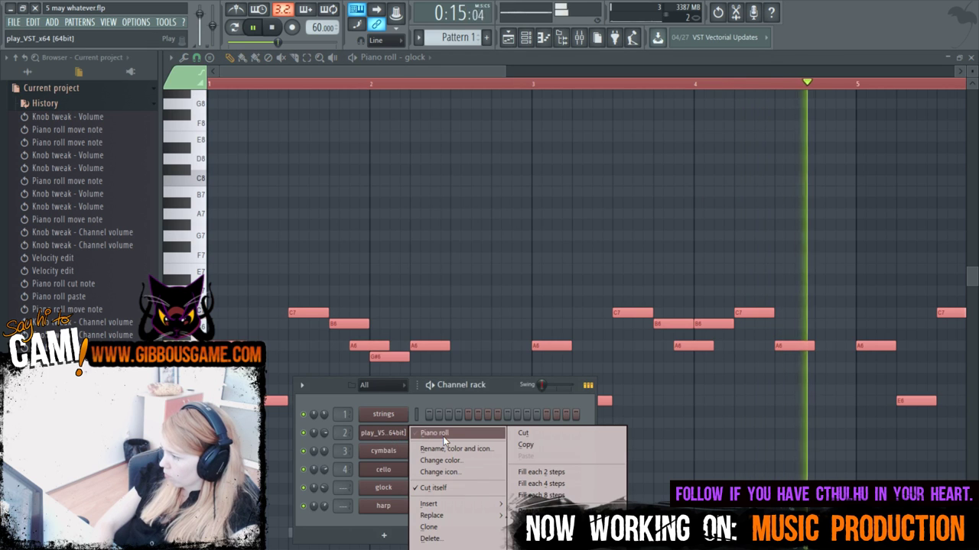
pyautogui.rightClick(395, 432)
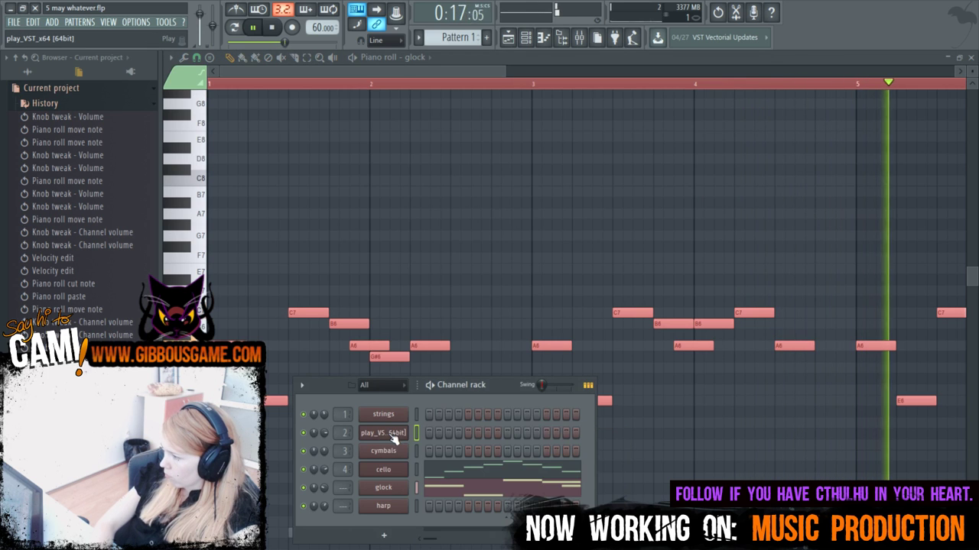
pyautogui.rightClick(395, 432)
pyautogui.click(448, 434)
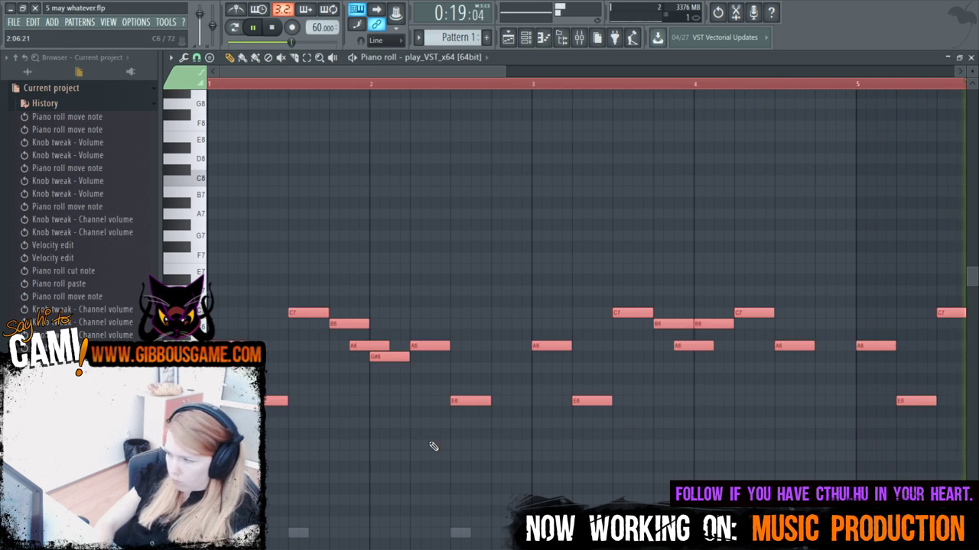
# Replace the play_VST_x64 channel's instrument with VibroMaster [64bit].
pyautogui.press('F6')
pyautogui.rightClick(403, 432)
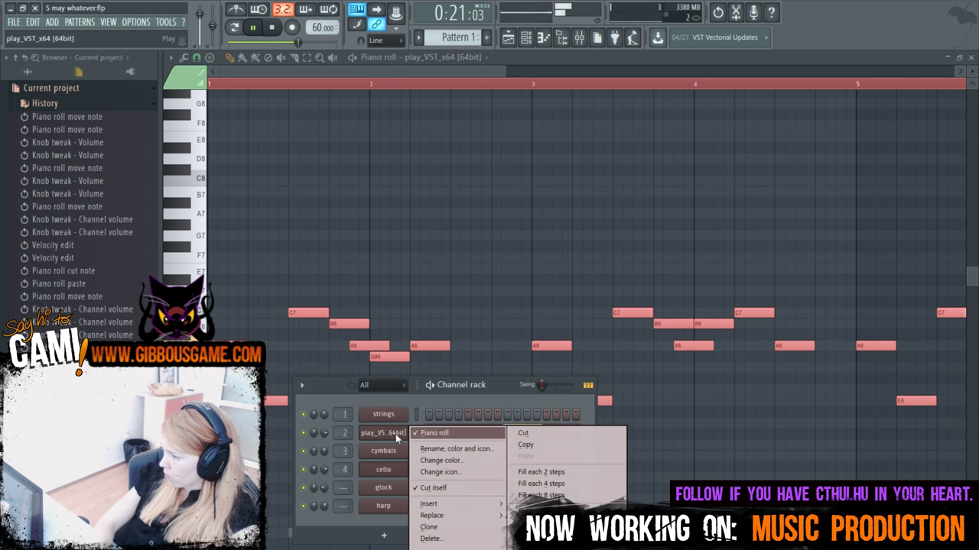
pyautogui.moveTo(448, 518)
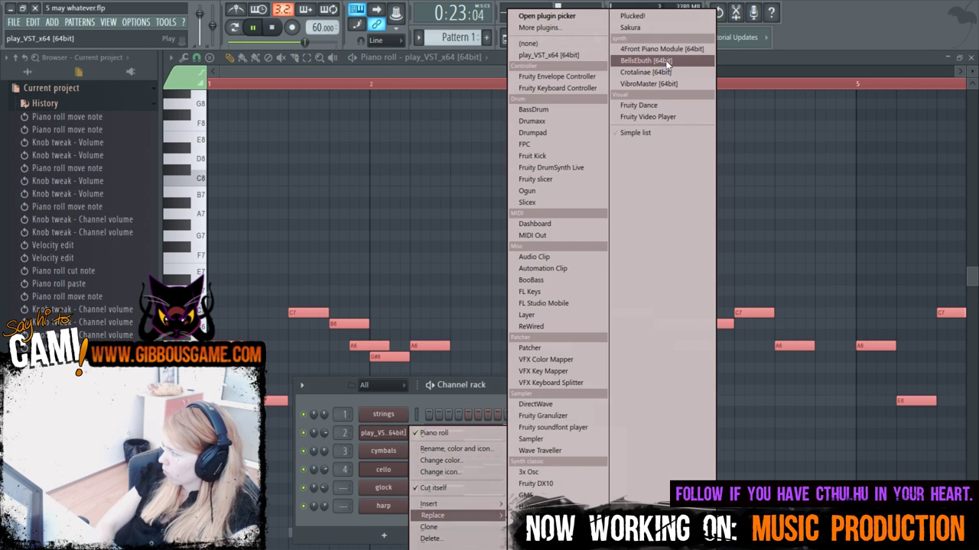
pyautogui.click(659, 85)
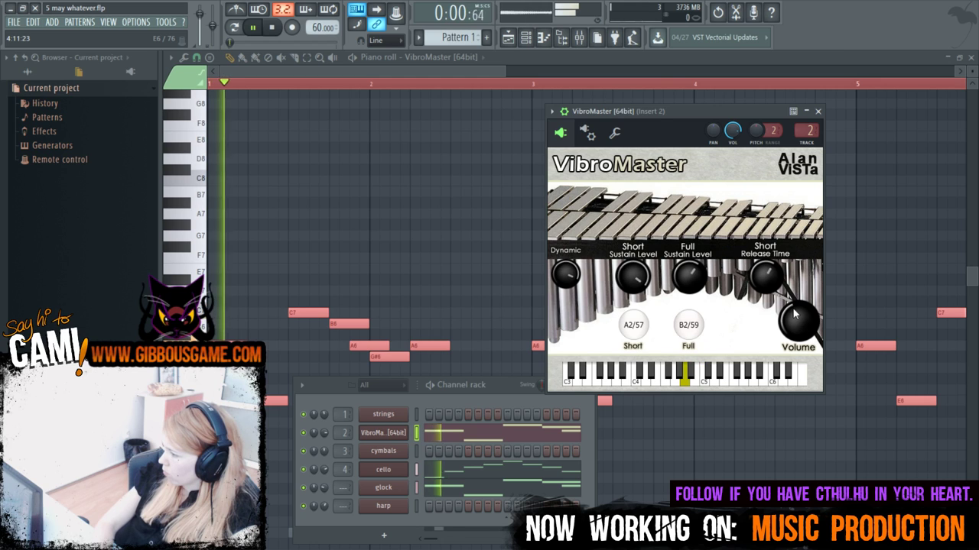
# Raise the whole VibroMaster melody by one octave so that it starts on A7.
pyautogui.click(225, 321)
pyautogui.moveTo(226, 321); pyautogui.dragTo(226, 226)
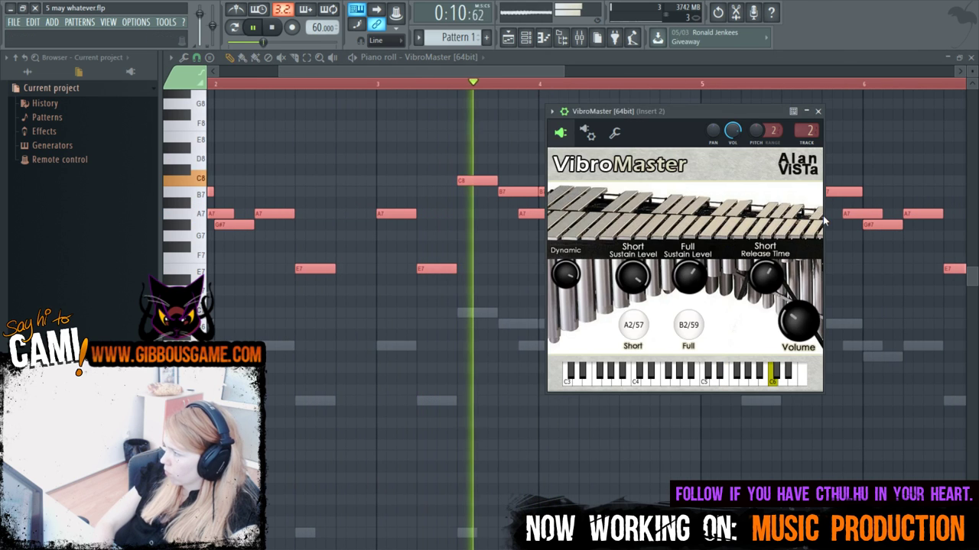
pyautogui.moveTo(564, 71); pyautogui.dragTo(668, 100)
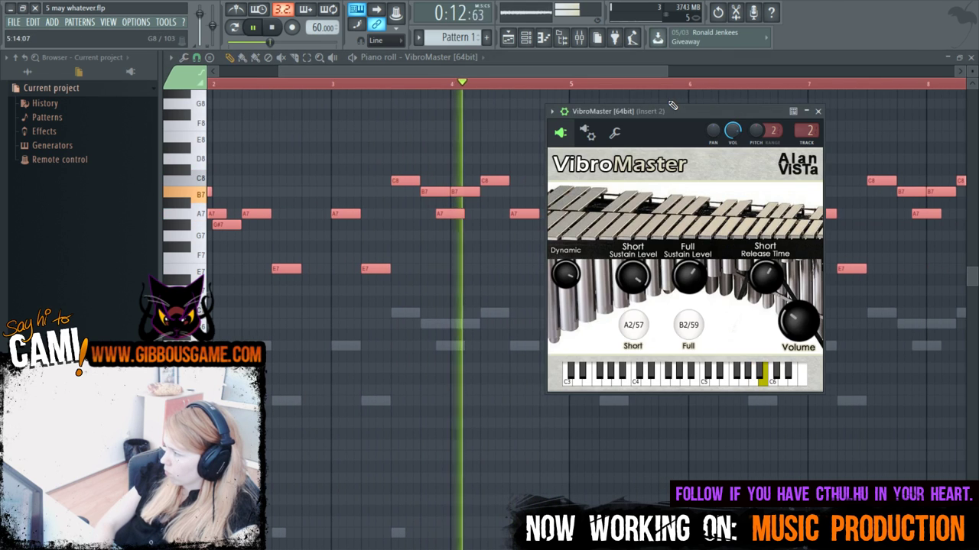
# Duplicate the four-bar cello arpeggio so the repeat starts exactly at bar 5, and play the pattern.
pyautogui.press('F6')
pyautogui.click(502, 475)
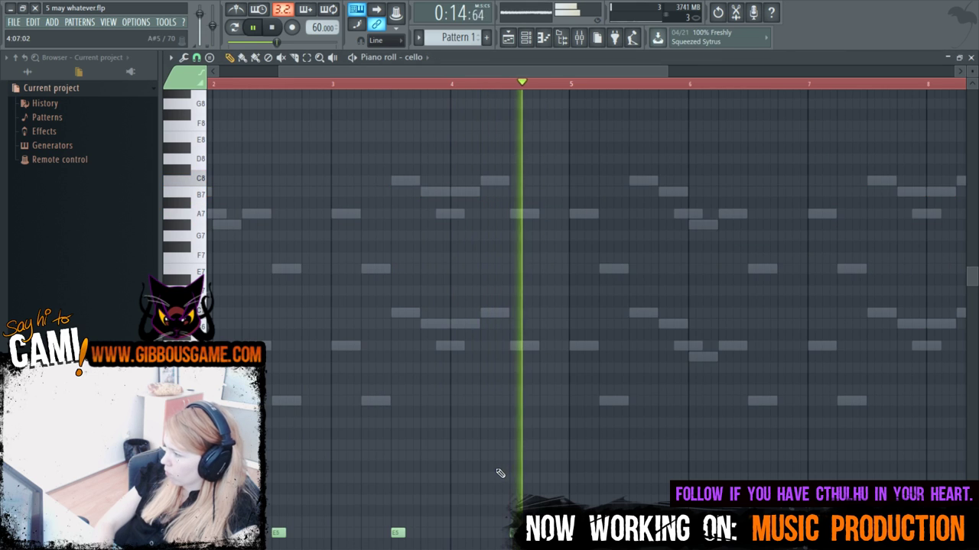
pyautogui.scroll(-6, 429, 476)
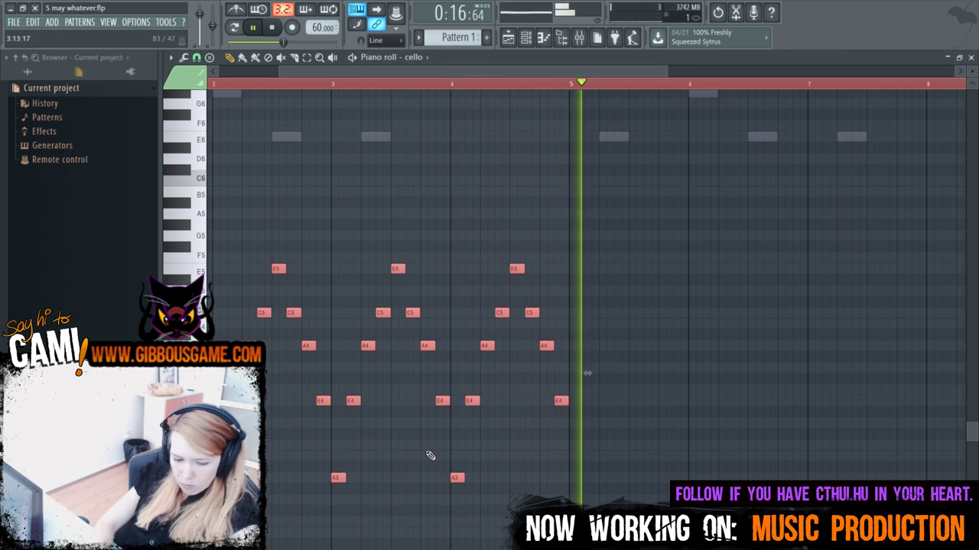
pyautogui.hotkey('ctrl', 'b')
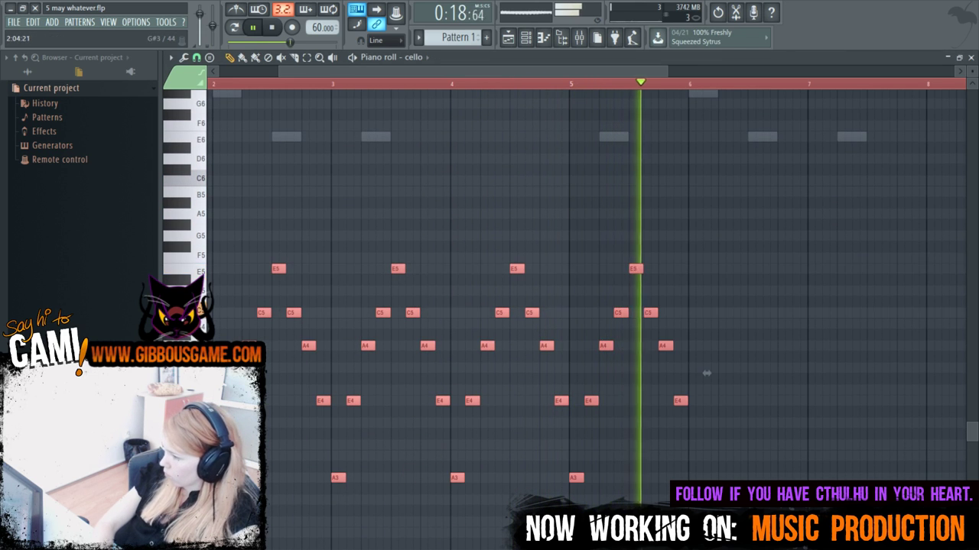
pyautogui.hscroll(-3, 524, 107)
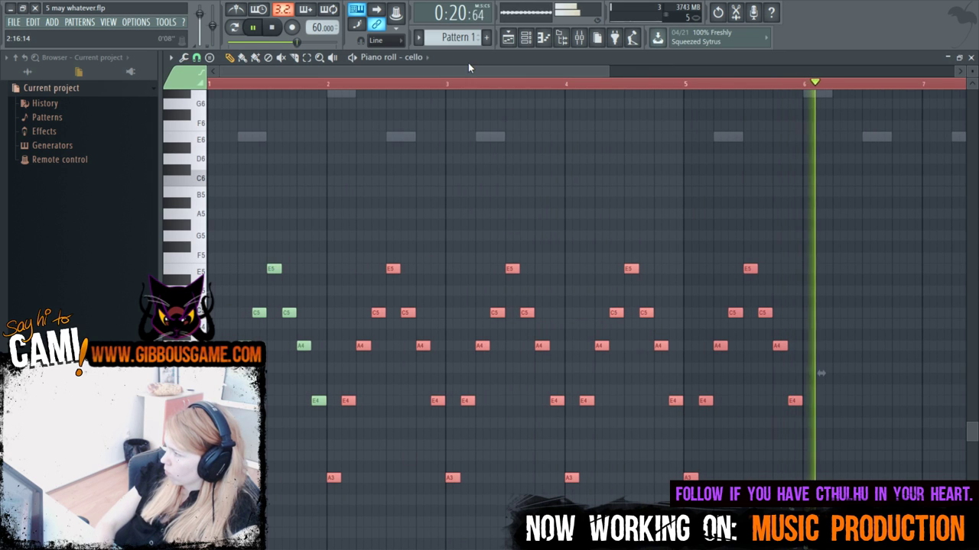
pyautogui.press('space')
pyautogui.hotkey('ctrl', 'b')
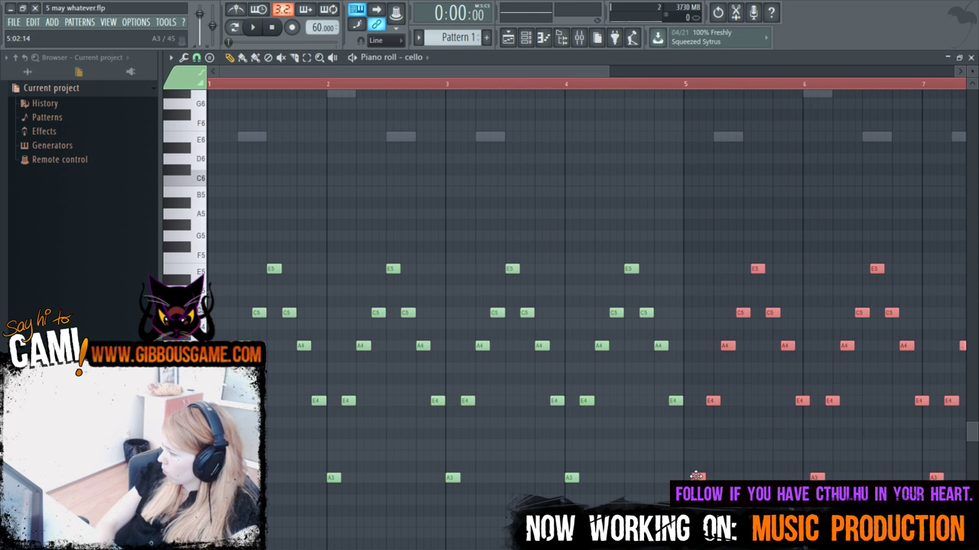
pyautogui.press('space')
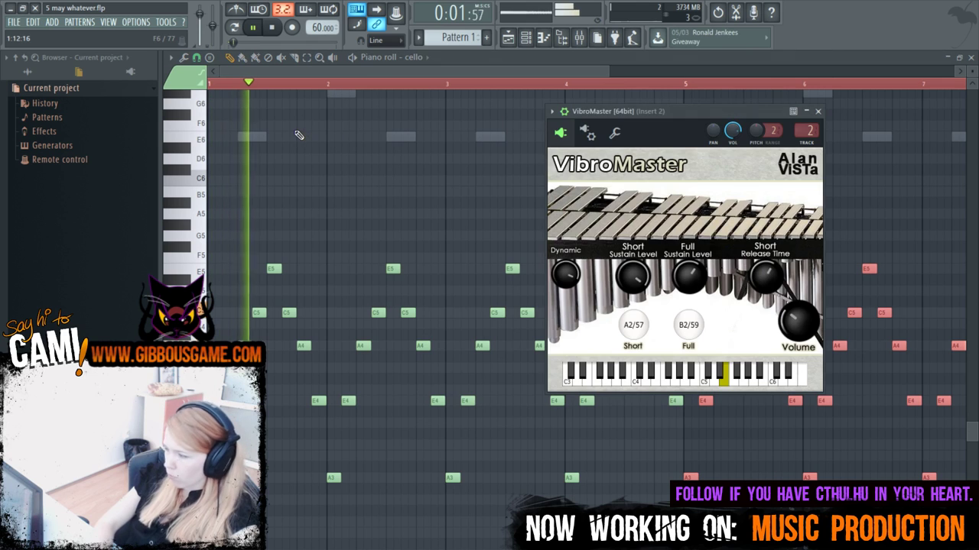
pyautogui.press('F6')
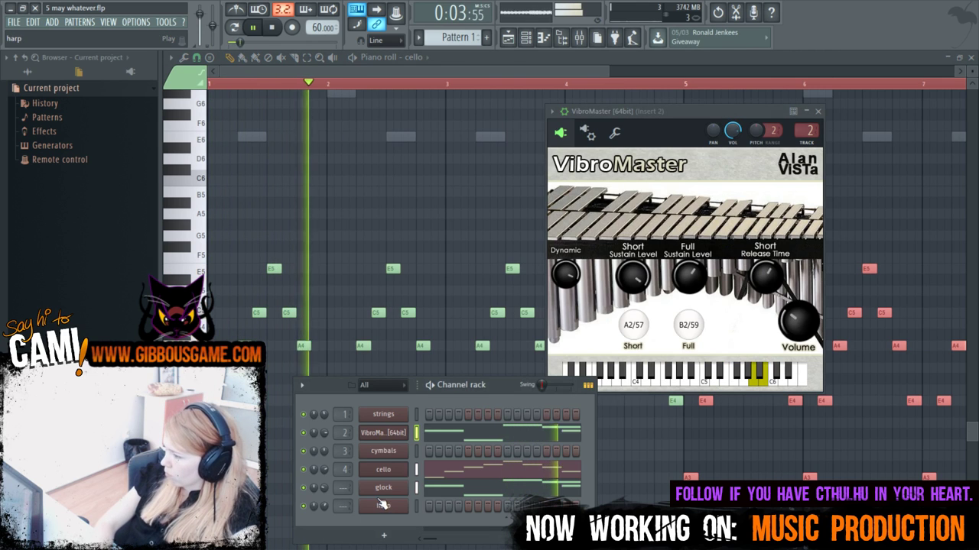
# Rename the cello channel as basson.
pyautogui.rightClick(405, 468)
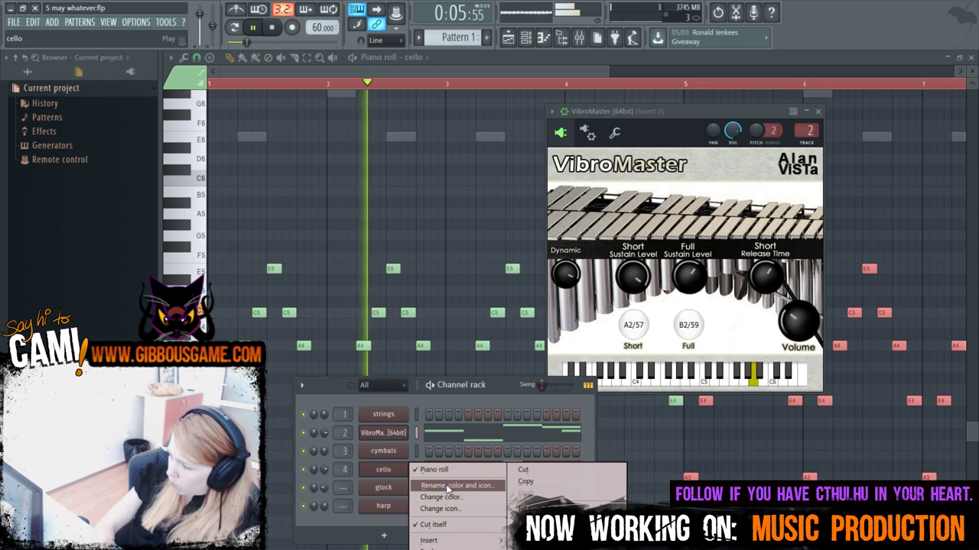
pyautogui.click(454, 486)
pyautogui.write('basson')
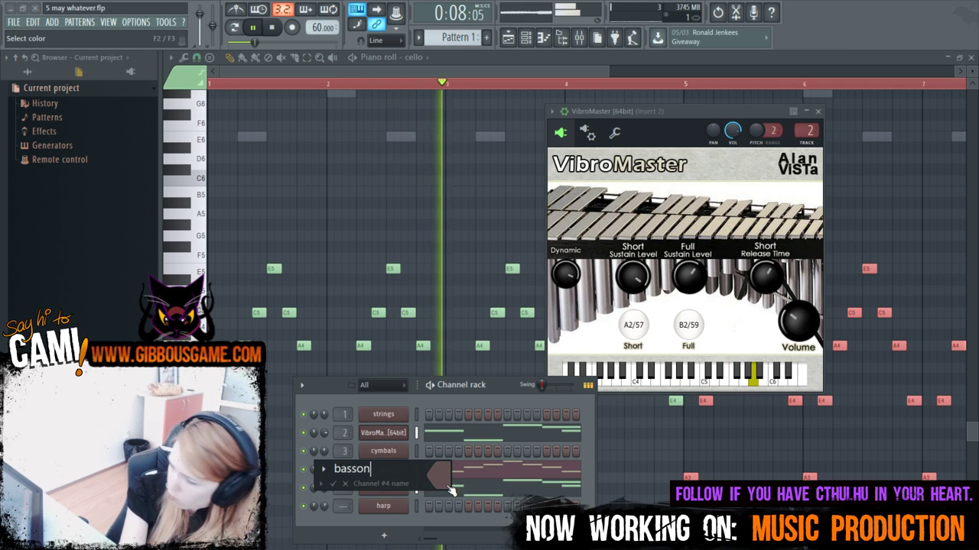
pyautogui.press('Return')
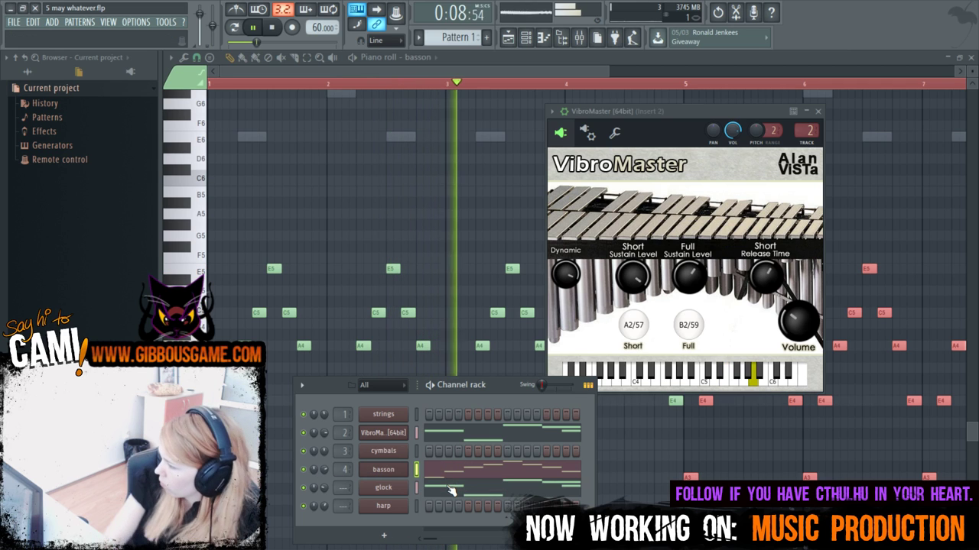
# Rename the VibroMaster [64bit] channel as vibes.
pyautogui.rightClick(405, 433)
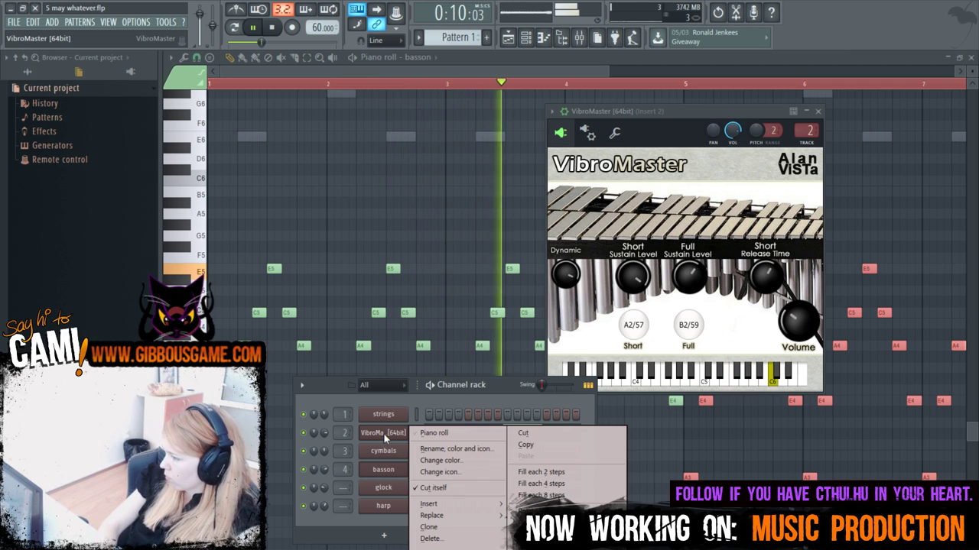
pyautogui.click(452, 452)
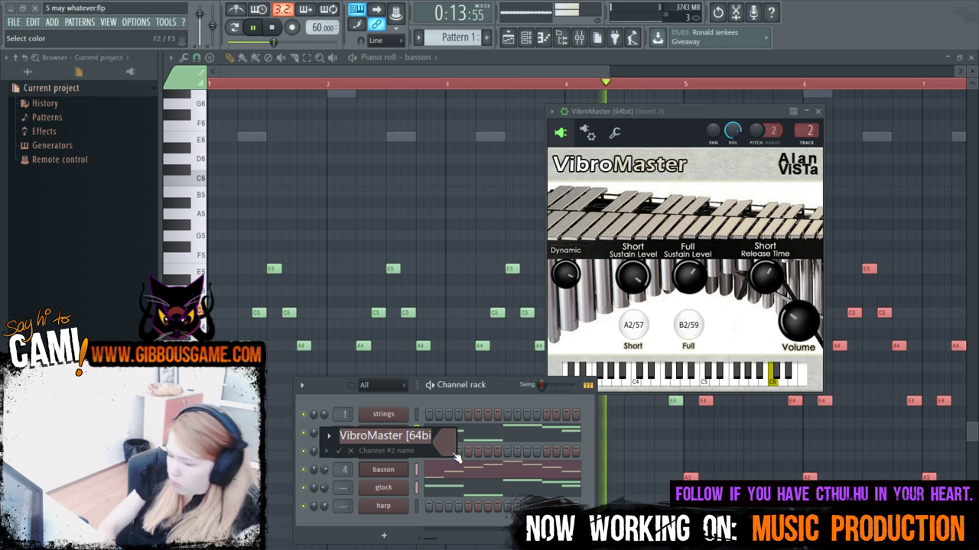
pyautogui.write('vibes')
pyautogui.press('Return')
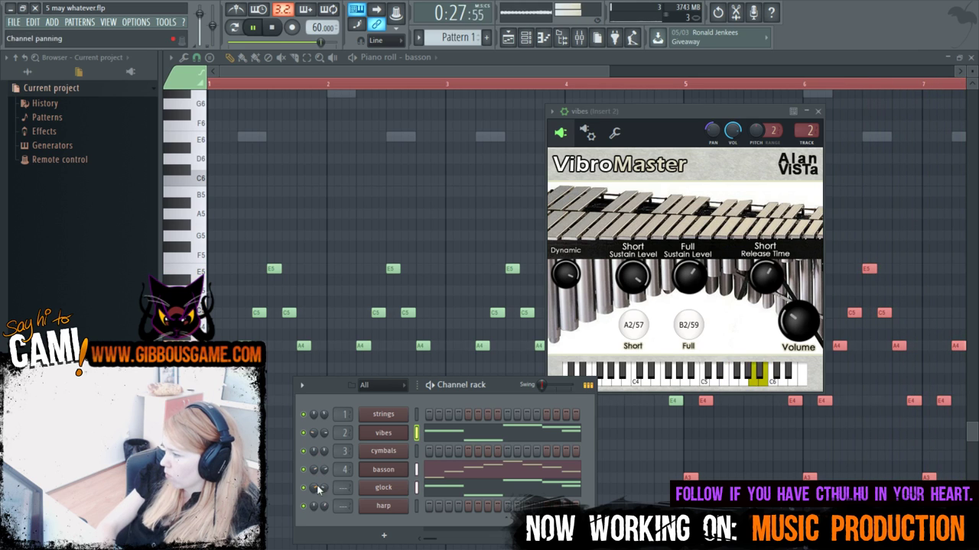
# Open the strings channel's piano roll and draw one-bar notes A6, G#6, A6 and F6 across bars 1 to 4.
pyautogui.rightClick(405, 414)
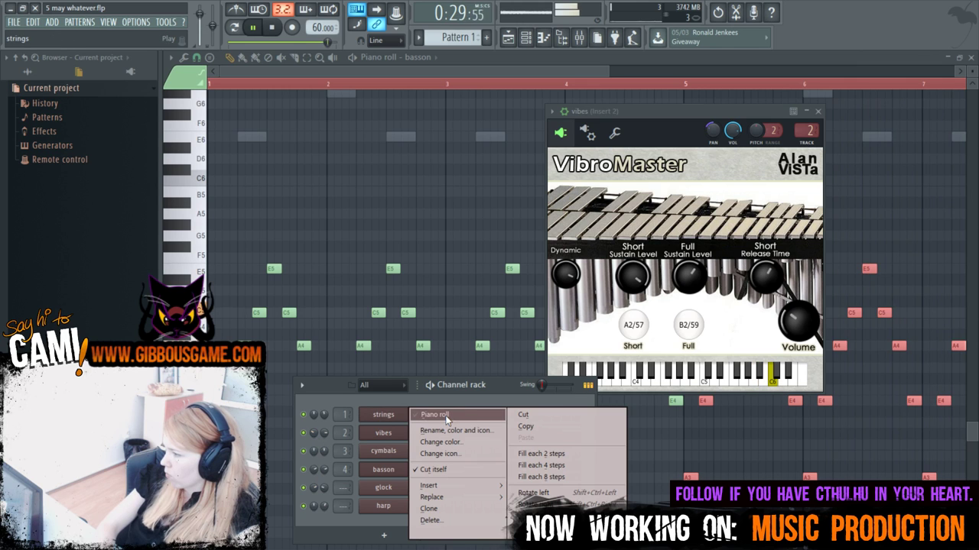
pyautogui.click(447, 416)
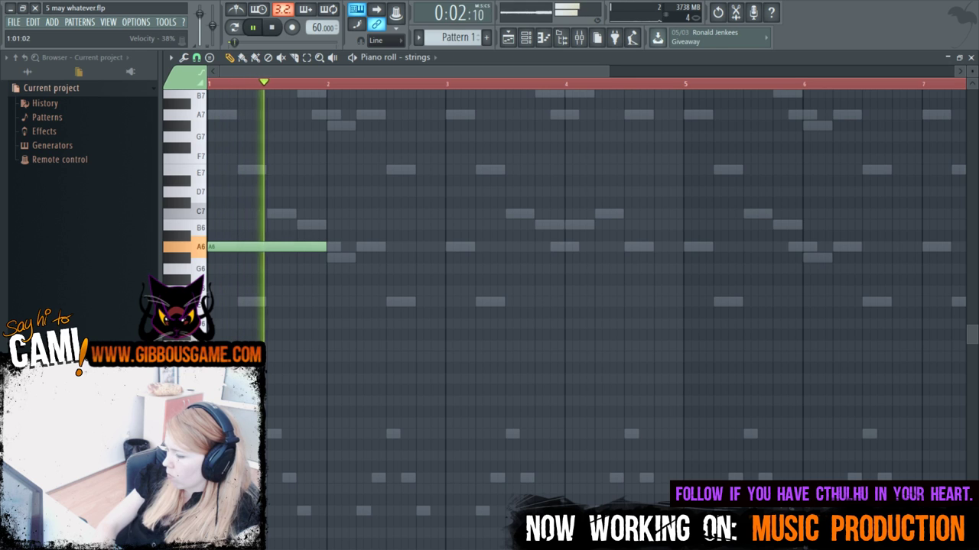
pyautogui.click(329, 257)
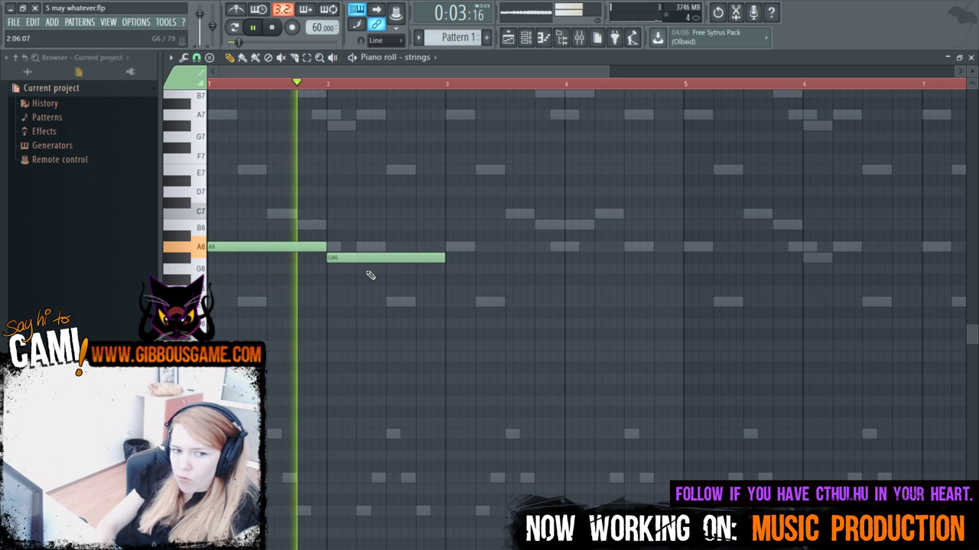
pyautogui.click(451, 247)
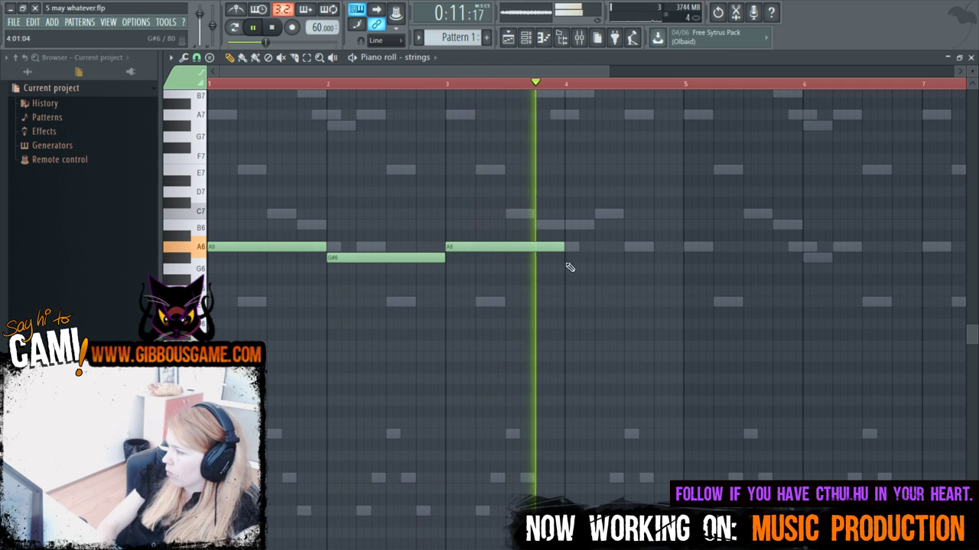
pyautogui.press('space')
pyautogui.click(566, 323)
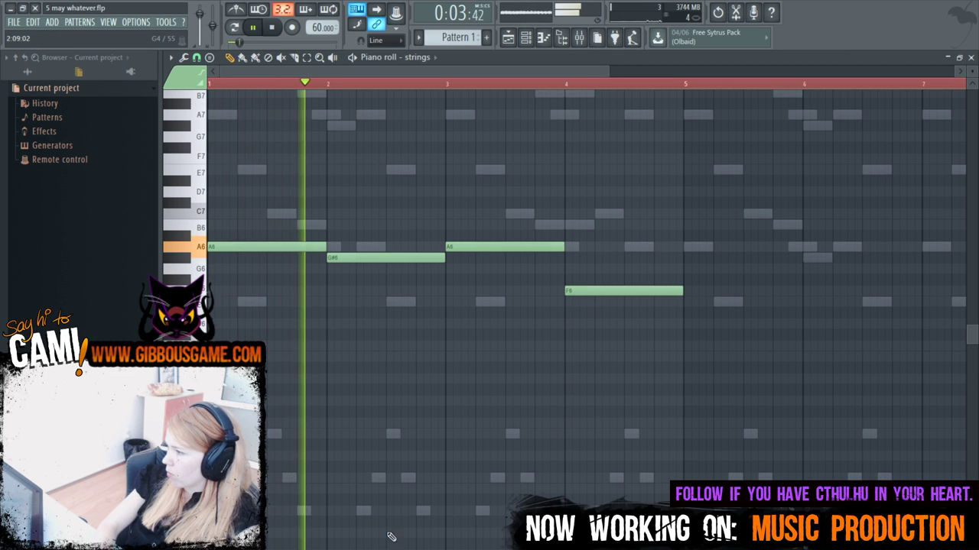
# Transpose all four strings notes down two octaves so the line starts on A4, and play the pattern.
pyautogui.hotkey('ctrl', 'a')
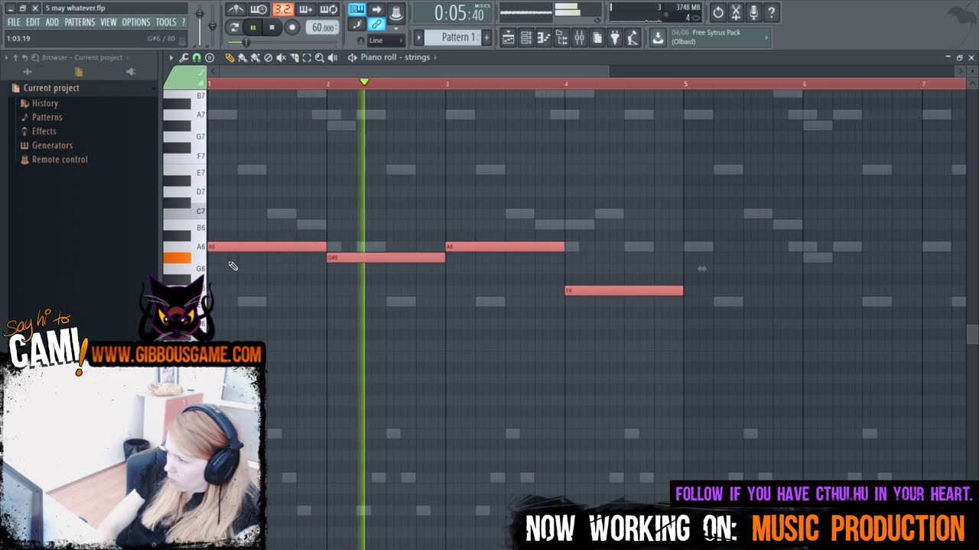
pyautogui.hotkey('shift', 'Down')
pyautogui.hotkey('shift', 'Down')
pyautogui.hotkey('shift', 'Down')
pyautogui.hotkey('shift', 'Down')
pyautogui.hotkey('shift', 'Down')
pyautogui.hotkey('shift', 'Down')
pyautogui.hotkey('shift', 'Down')
pyautogui.hotkey('shift', 'Down')
pyautogui.hotkey('shift', 'Down')
pyautogui.hotkey('shift', 'Down')
pyautogui.hotkey('shift', 'Down')
pyautogui.hotkey('shift', 'Down')
pyautogui.hotkey('shift', 'Down')
pyautogui.hotkey('shift', 'Down')
pyautogui.hotkey('shift', 'Down')
pyautogui.hotkey('shift', 'Down')
pyautogui.hotkey('shift', 'Down')
pyautogui.hotkey('shift', 'Down')
pyautogui.hotkey('shift', 'Down')
pyautogui.hotkey('shift', 'Down')
pyautogui.press('space')
pyautogui.hotkey('shift', 'Up')
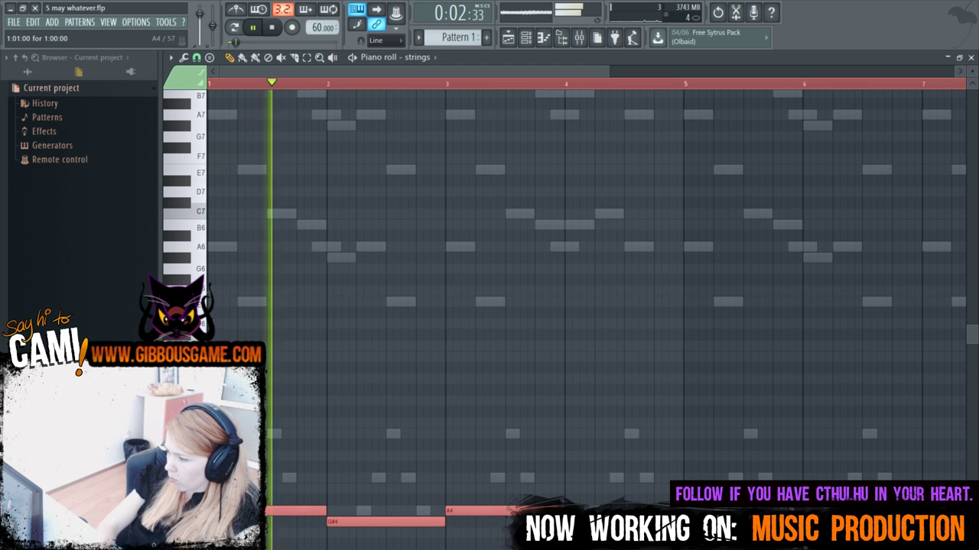
pyautogui.scroll(-4, 702, 401)
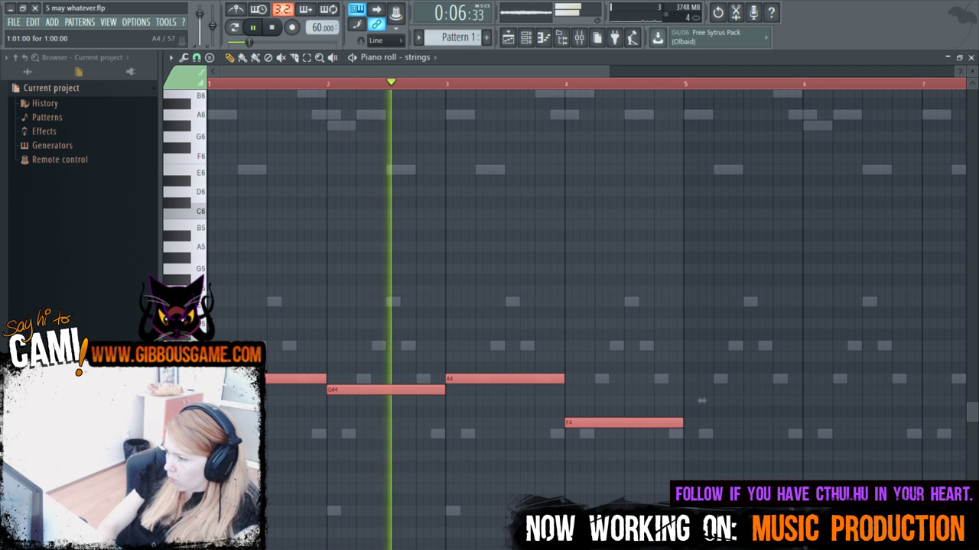
# Try the strings line one octave lower, starting on A3, and return it to A4.
pyautogui.press('space')
pyautogui.hotkey('ctrl', 'd')
pyautogui.hotkey('ctrl', 'z')
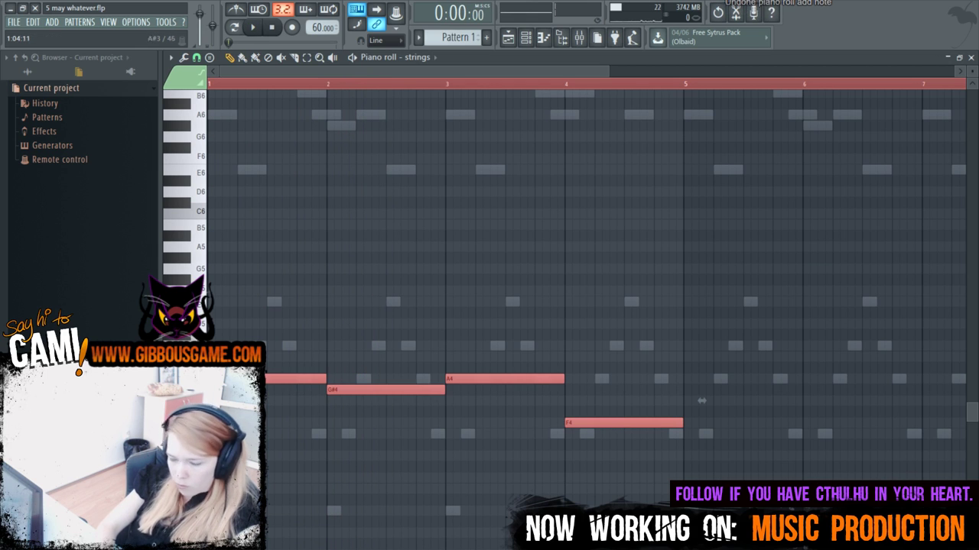
pyautogui.hotkey('ctrl', 'Down')
pyautogui.press('space')
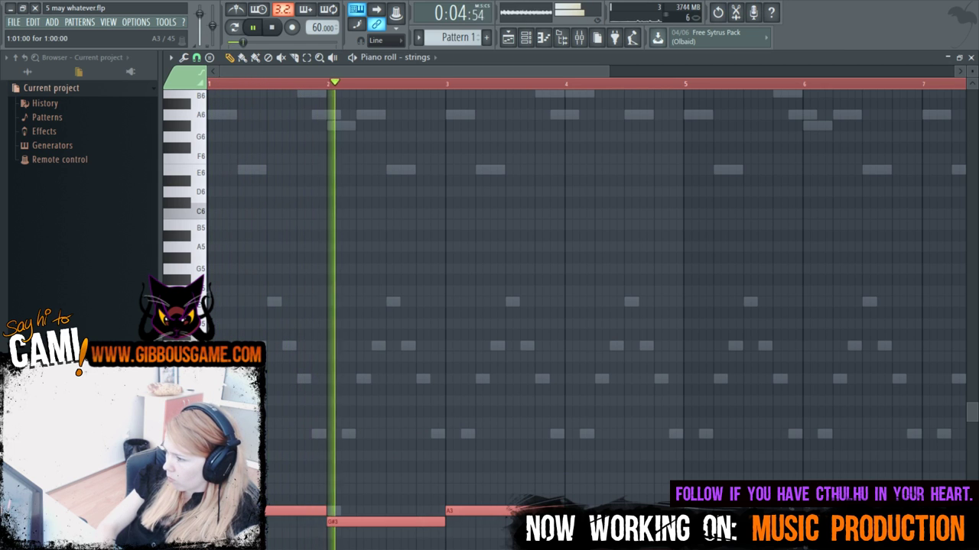
pyautogui.hotkey('ctrl', 'Up')
pyautogui.press('space')
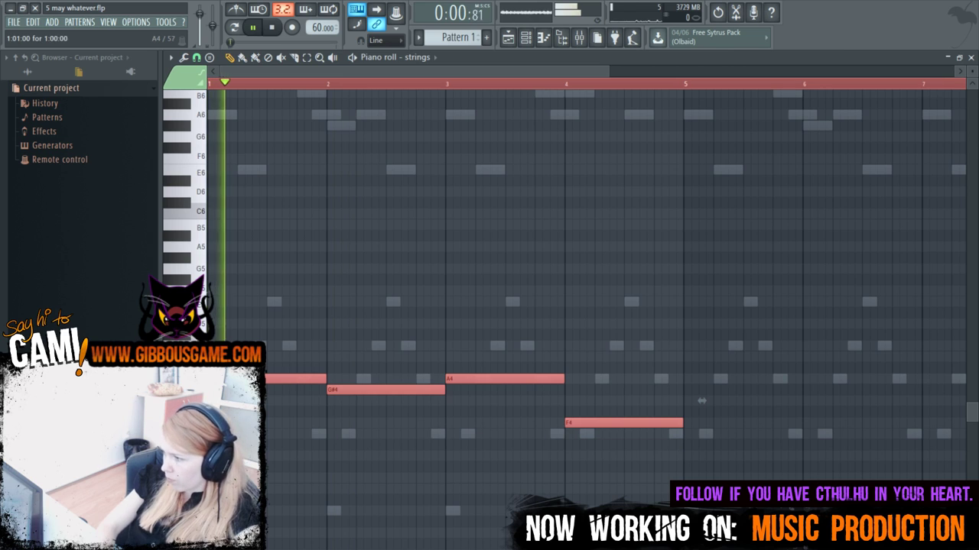
# Raise the whole strings line by one octave so that it starts on A5, and listen to it.
pyautogui.press('space')
pyautogui.moveTo(214, 378); pyautogui.dragTo(209, 244)
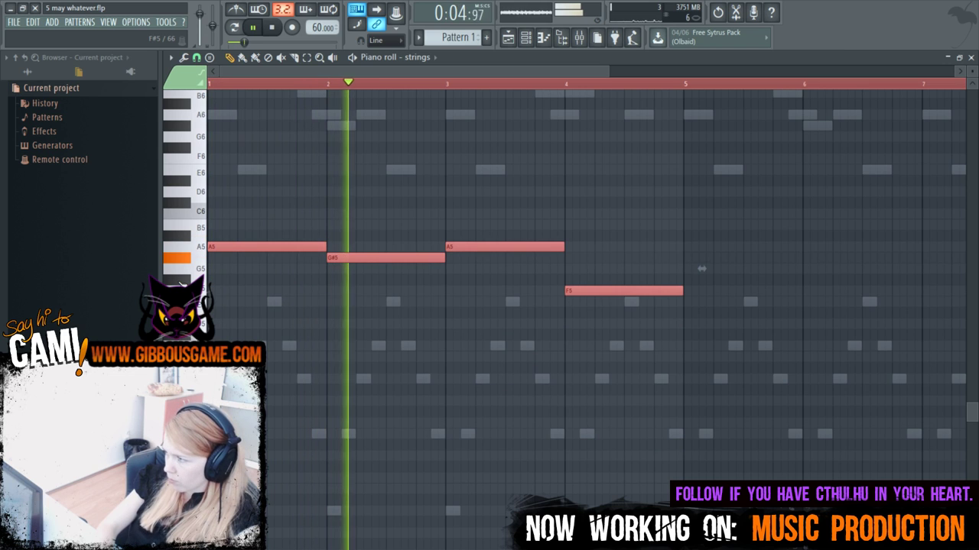
pyautogui.moveTo(503, 70); pyautogui.dragTo(519, 70)
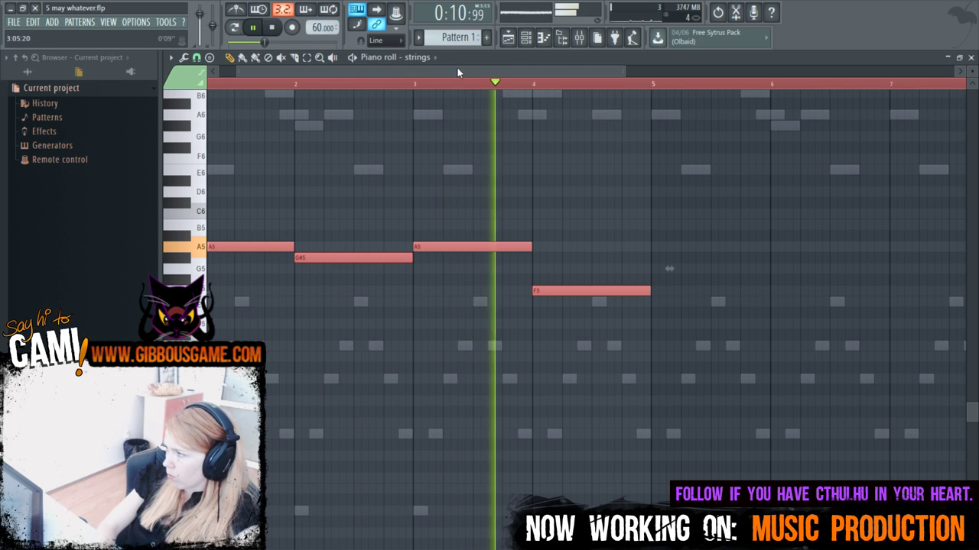
pyautogui.moveTo(456, 67); pyautogui.dragTo(481, 73)
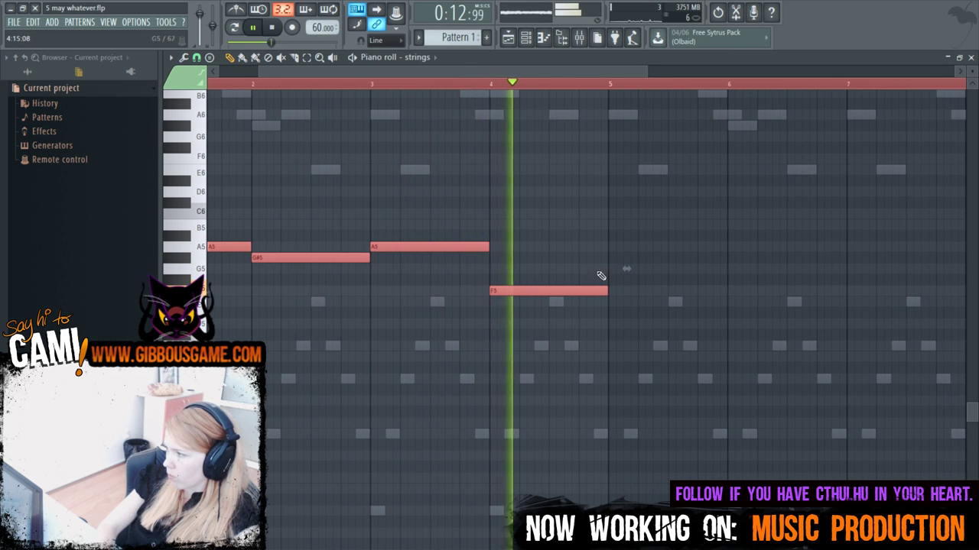
pyautogui.moveTo(577, 299); pyautogui.dragTo(574, 305)
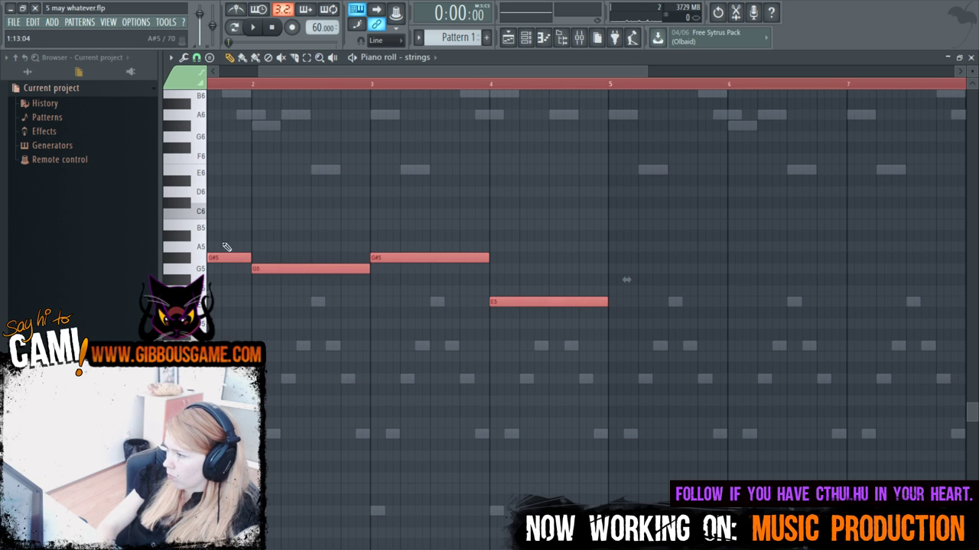
pyautogui.moveTo(220, 259); pyautogui.dragTo(217, 247)
# Delete the strings' F5 note from bar 4 and add a one-bar E5 beneath the A5 in bar 1.
pyautogui.click(603, 325)
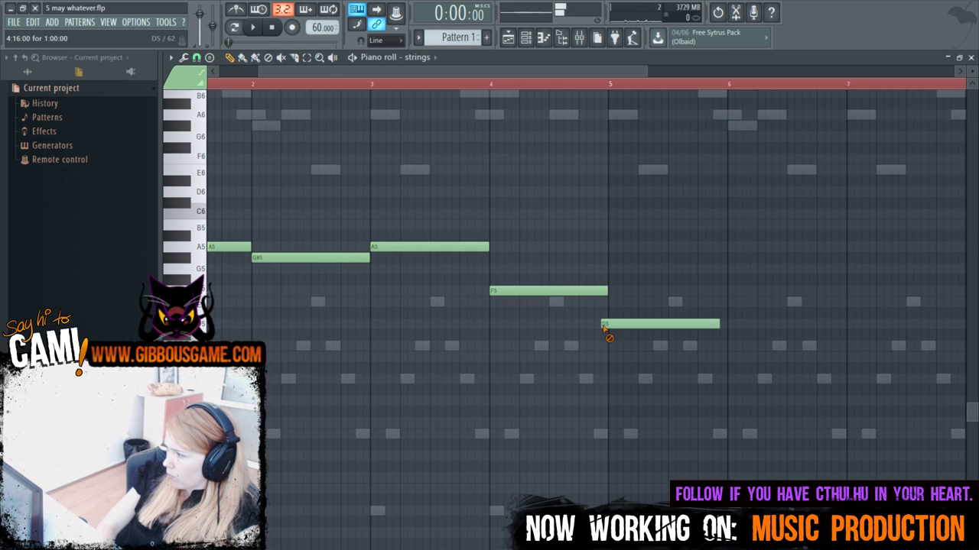
pyautogui.moveTo(601, 83); pyautogui.dragTo(283, 397)
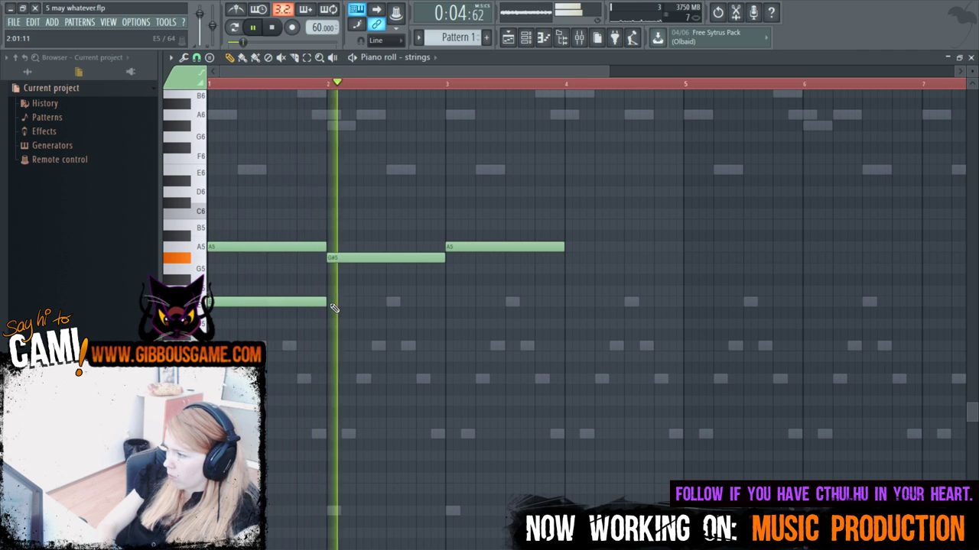
# Try F5, C5 and B4 as a second voice in bar 2 of the strings, and remove all the harmony notes including bar 1's E5.
pyautogui.press('space')
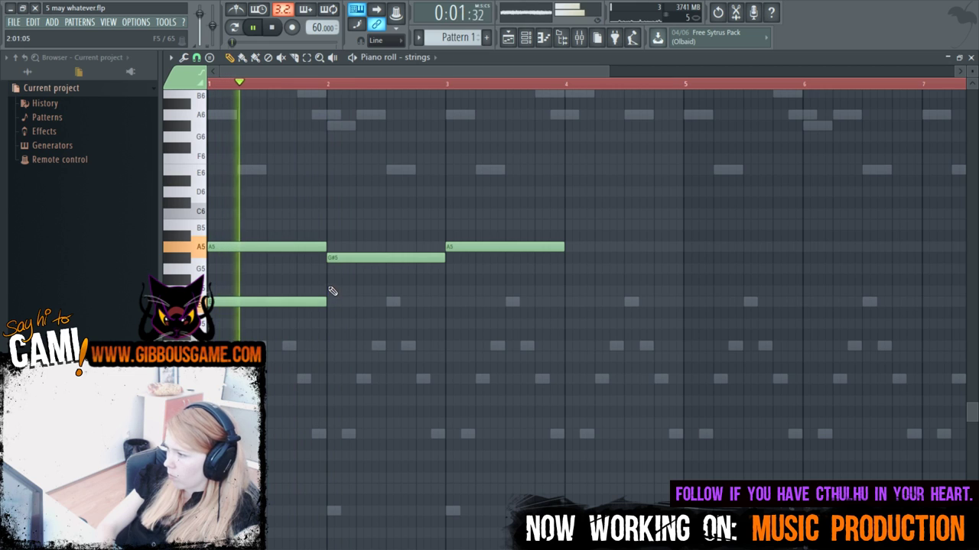
pyautogui.moveTo(367, 296); pyautogui.dragTo(360, 291)
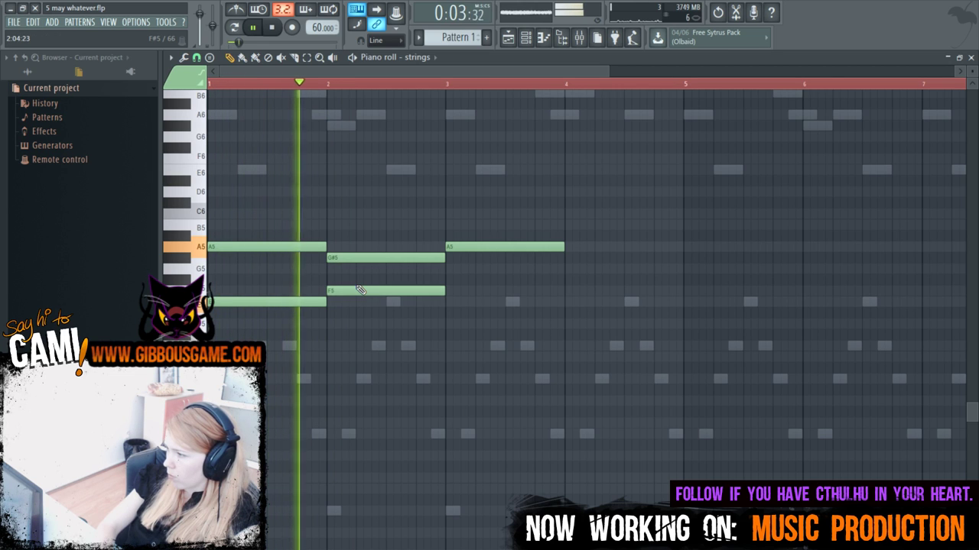
pyautogui.rightClick(360, 290)
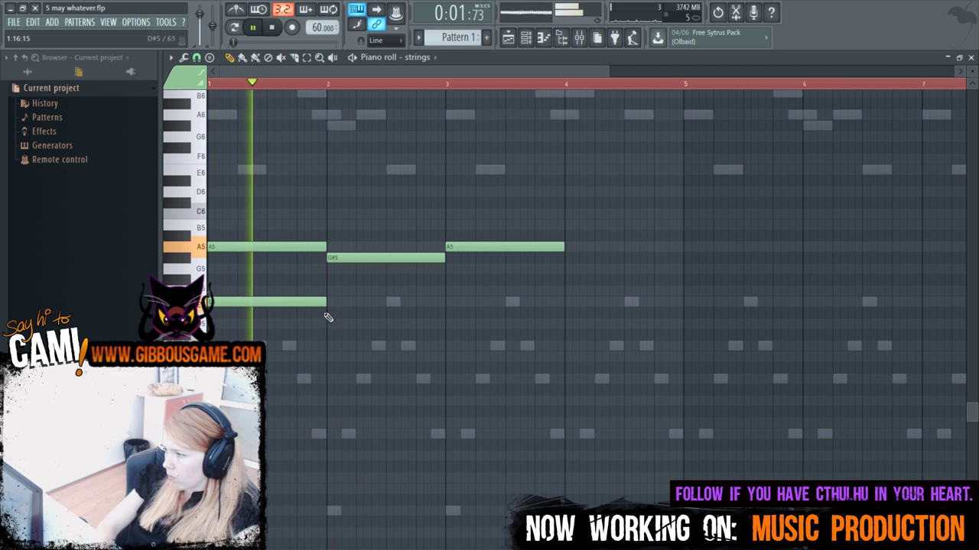
pyautogui.moveTo(376, 327); pyautogui.dragTo(370, 350)
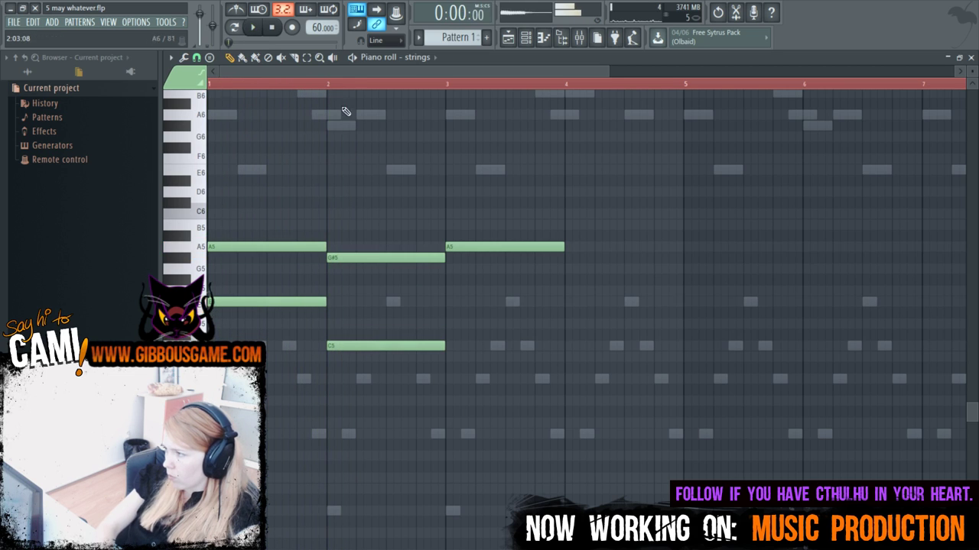
pyautogui.press('space')
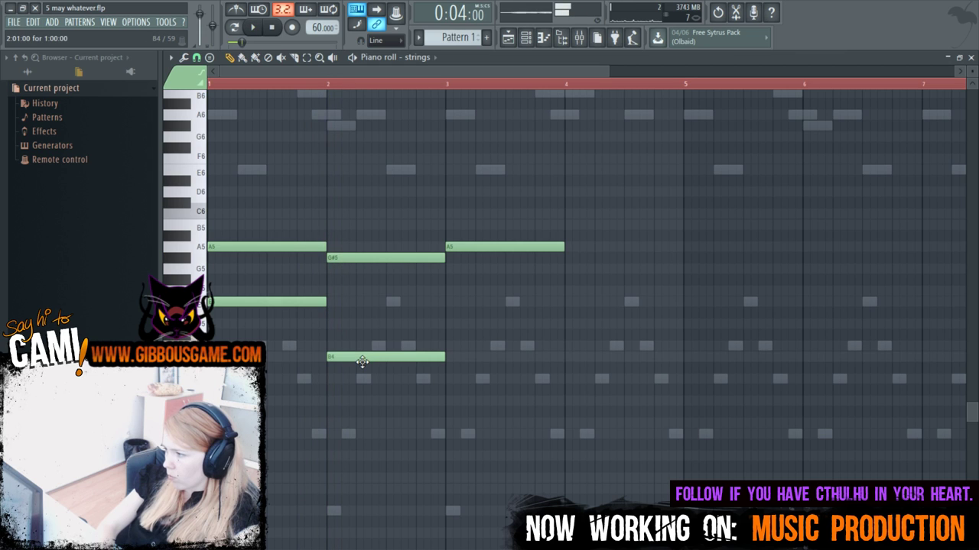
pyautogui.rightClick(363, 358)
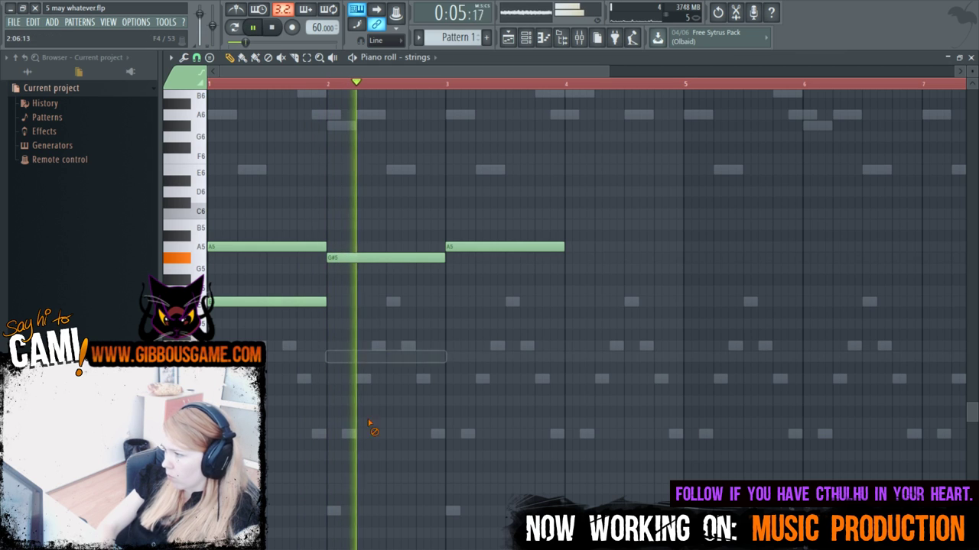
pyautogui.press('space')
pyautogui.rightClick(291, 302)
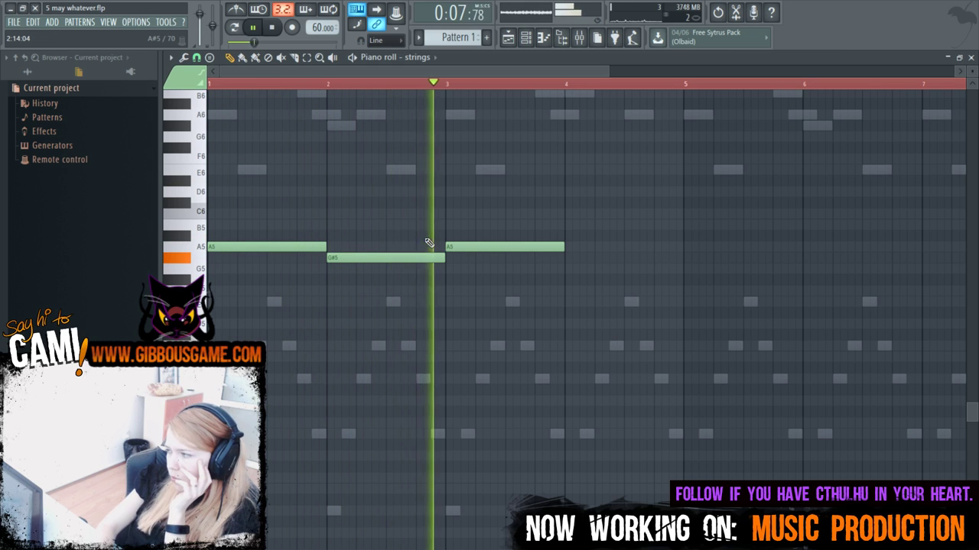
# Add a one-bar E5 in bar 4 and a one-bar A5 in bar 5 of the strings line.
pyautogui.moveTo(585, 71); pyautogui.dragTo(675, 105)
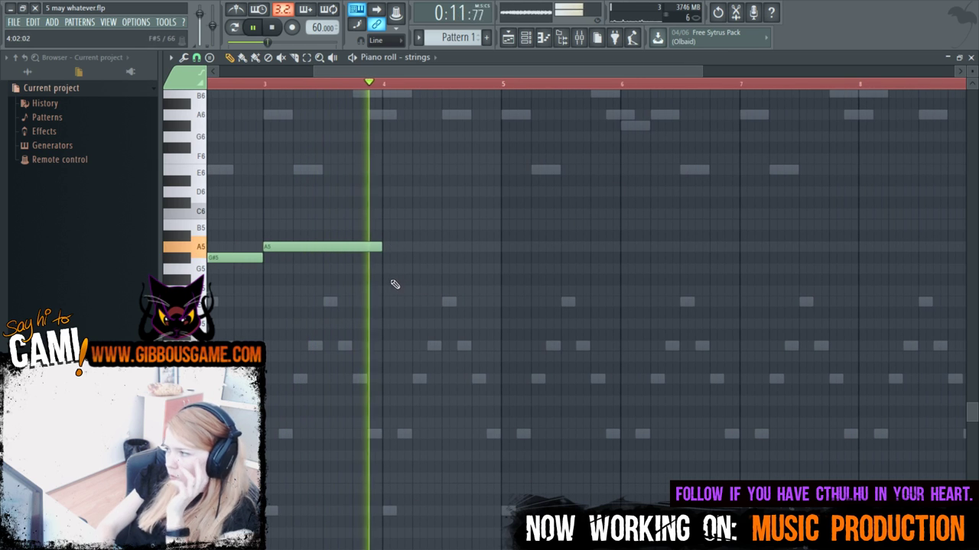
pyautogui.press('space')
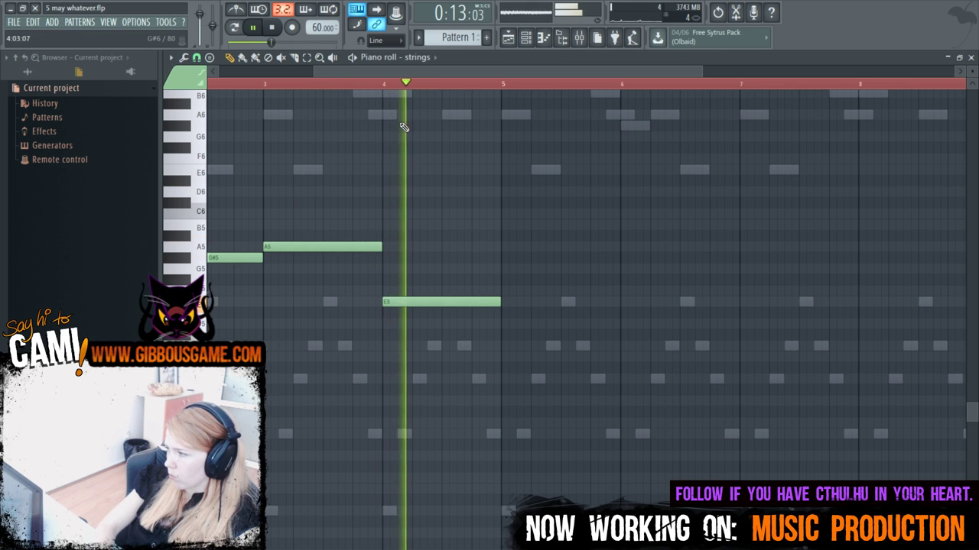
pyautogui.moveTo(593, 74); pyautogui.dragTo(235, 73)
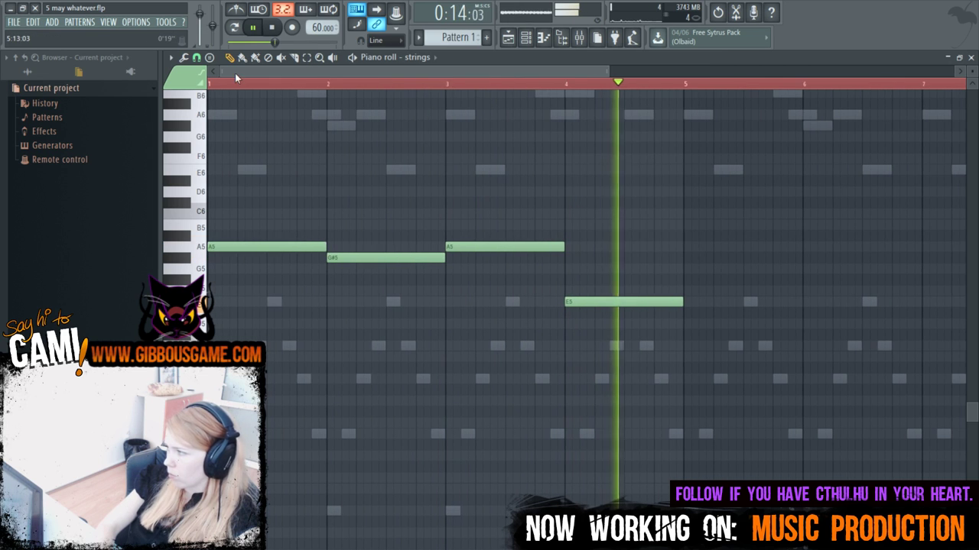
pyautogui.click(687, 249)
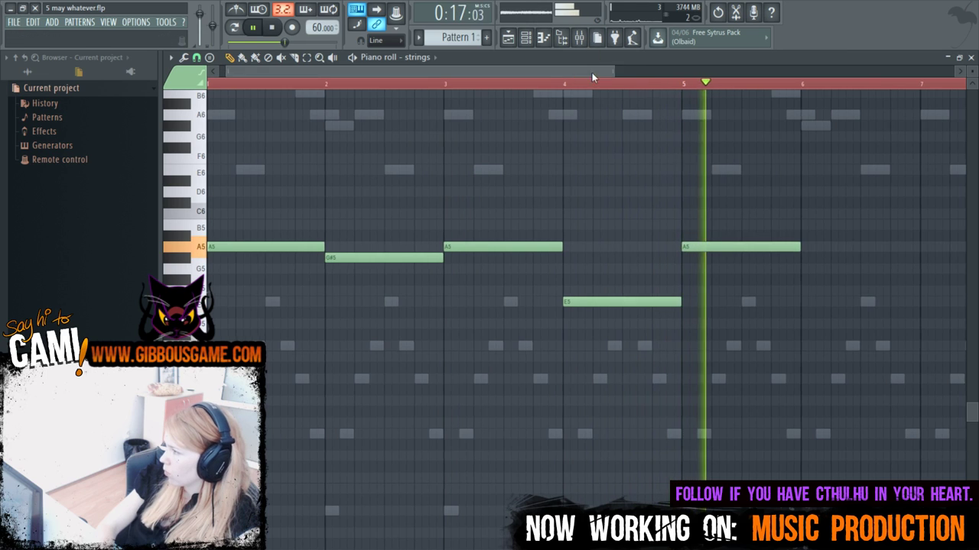
# Add a one-beat B5 at the end of bar 5 and shorten that bar's A5 to three beats so it ends there.
pyautogui.moveTo(592, 73); pyautogui.dragTo(707, 74)
pyautogui.click(568, 224)
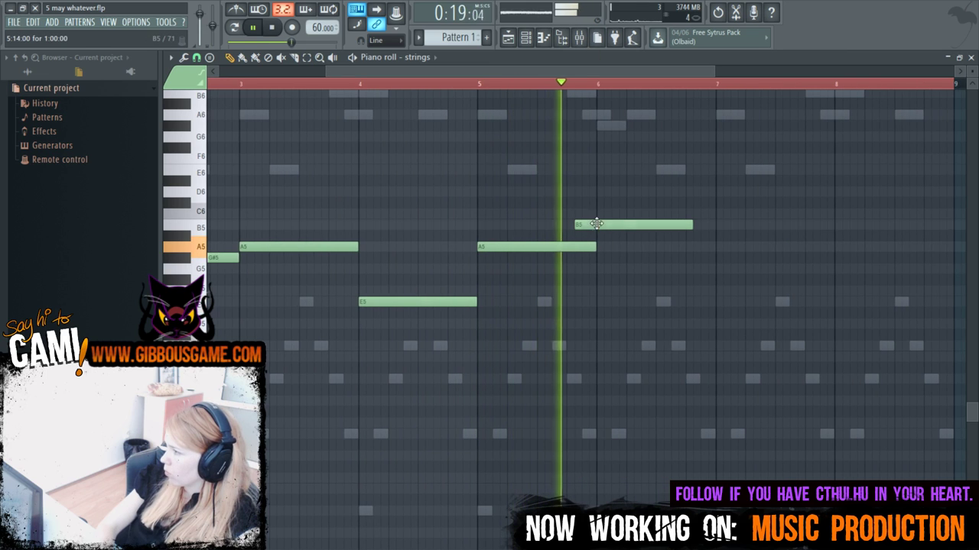
pyautogui.press('space')
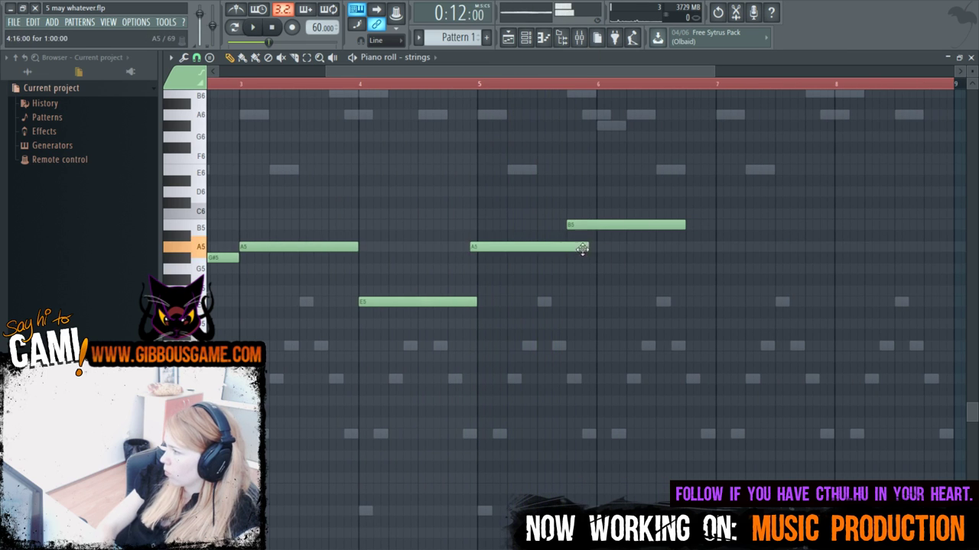
pyautogui.press('space')
pyautogui.moveTo(595, 247); pyautogui.dragTo(572, 247)
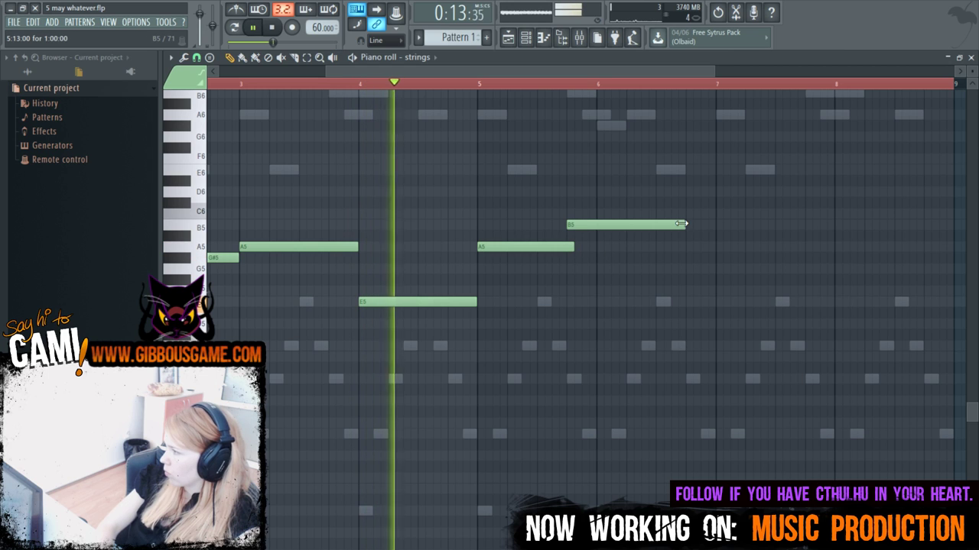
pyautogui.moveTo(684, 223); pyautogui.dragTo(567, 247)
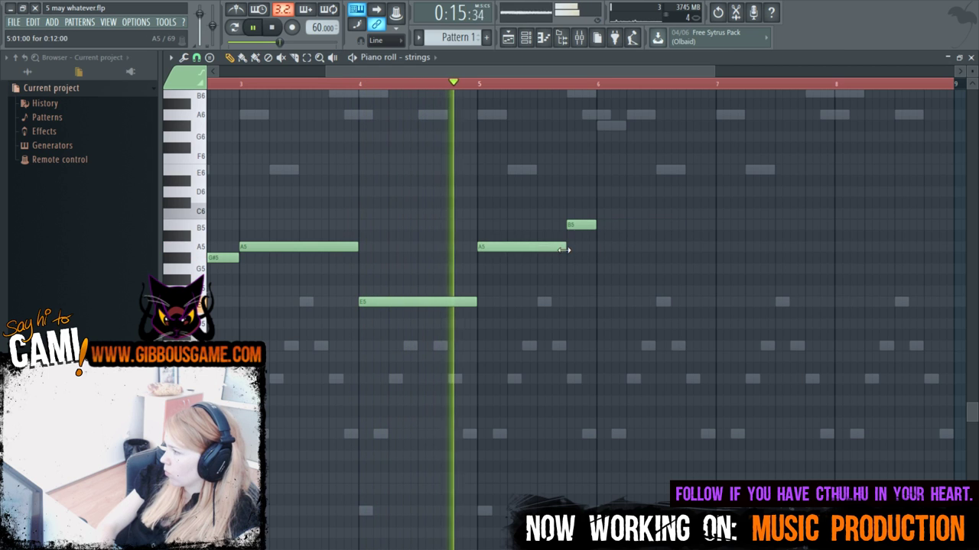
# Add a one-bar G#5 in bar 6 of the strings, followed by a three-beat A5 and a one-beat B5 in bar 7.
pyautogui.click(607, 259)
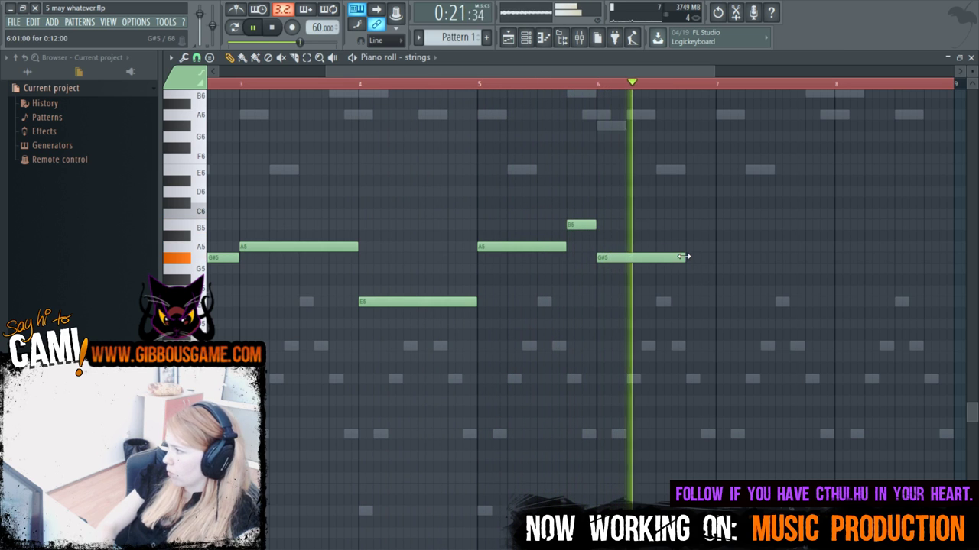
pyautogui.moveTo(686, 258); pyautogui.dragTo(715, 257)
pyautogui.click(723, 247)
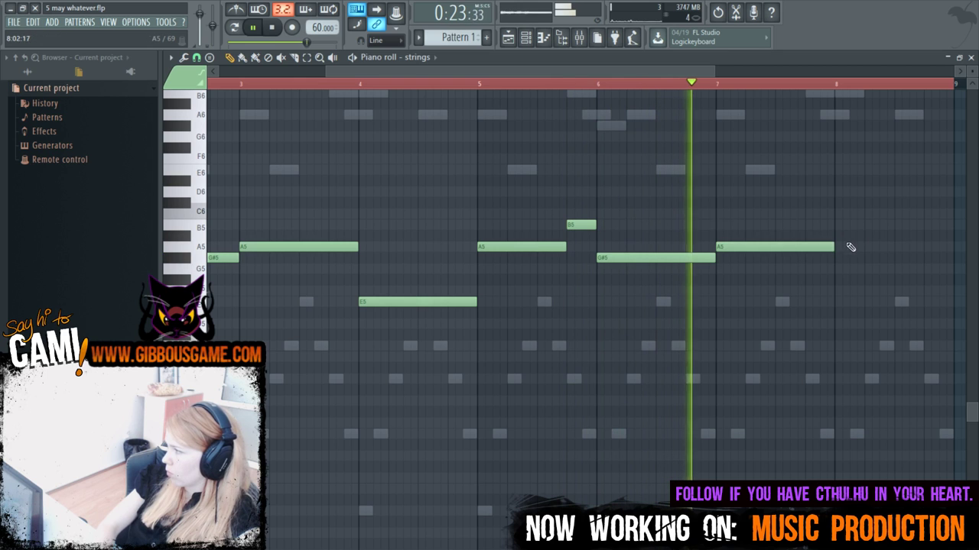
pyautogui.moveTo(828, 250); pyautogui.dragTo(811, 224)
pyautogui.click(808, 235)
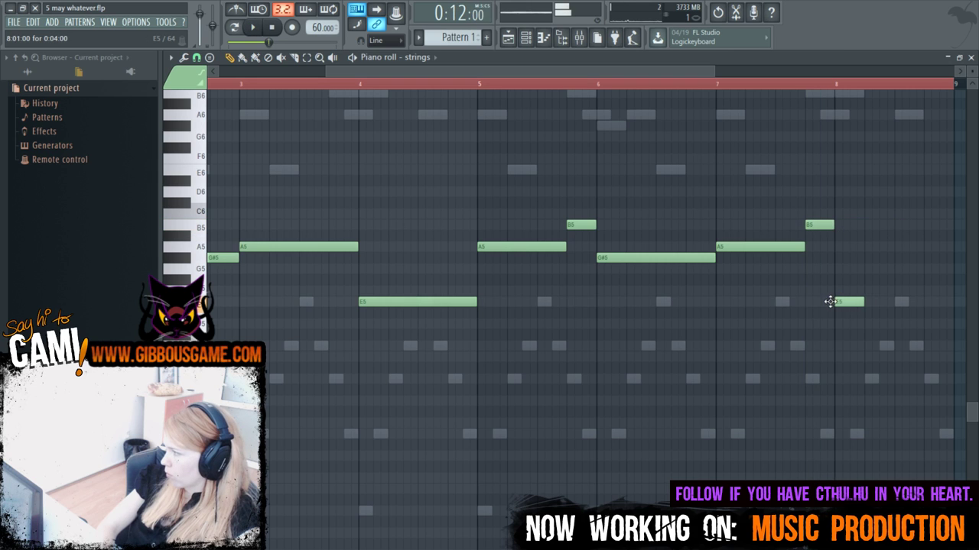
# Complete the strings line with an E5 filling bar 8, and listen through to the end of the pattern.
pyautogui.moveTo(853, 302); pyautogui.dragTo(932, 321)
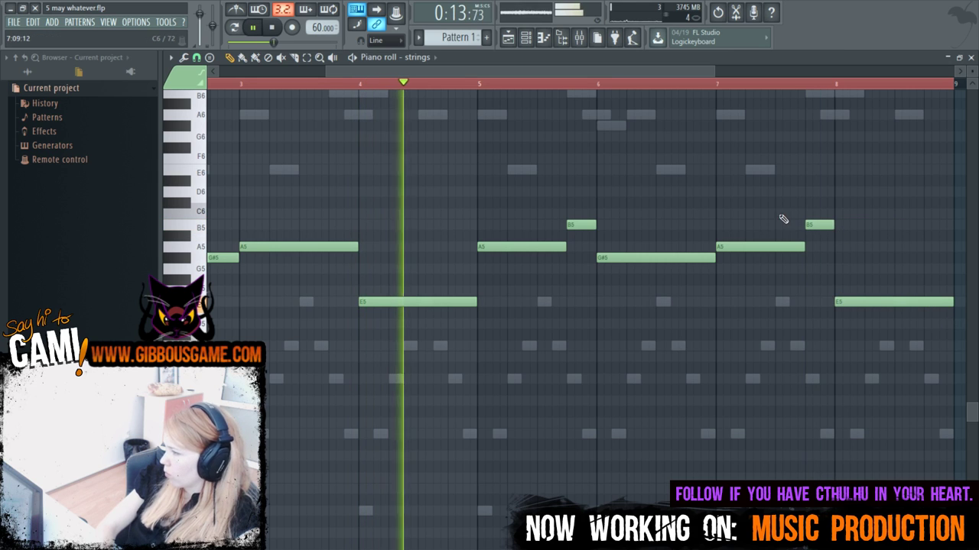
pyautogui.hscroll(2, 585, 101)
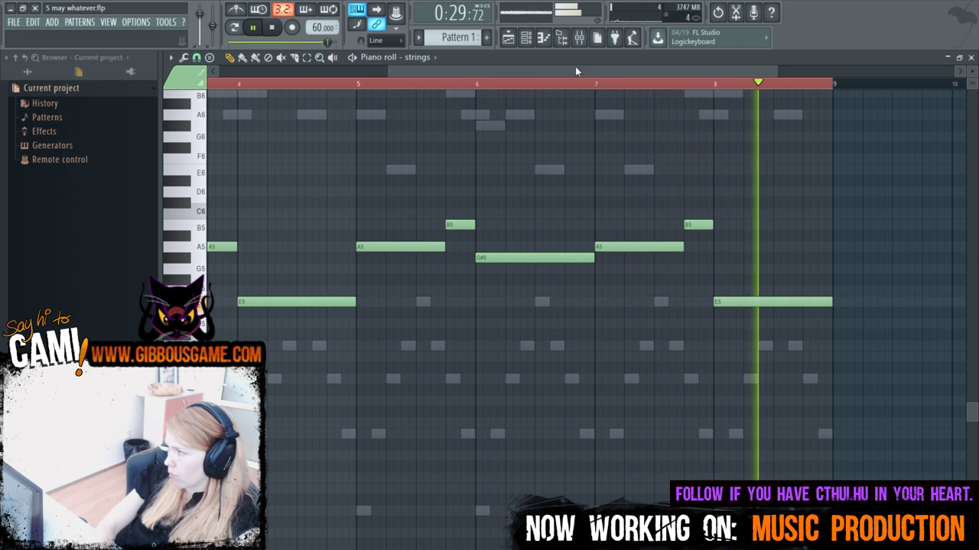
pyautogui.moveTo(575, 67); pyautogui.dragTo(634, 122)
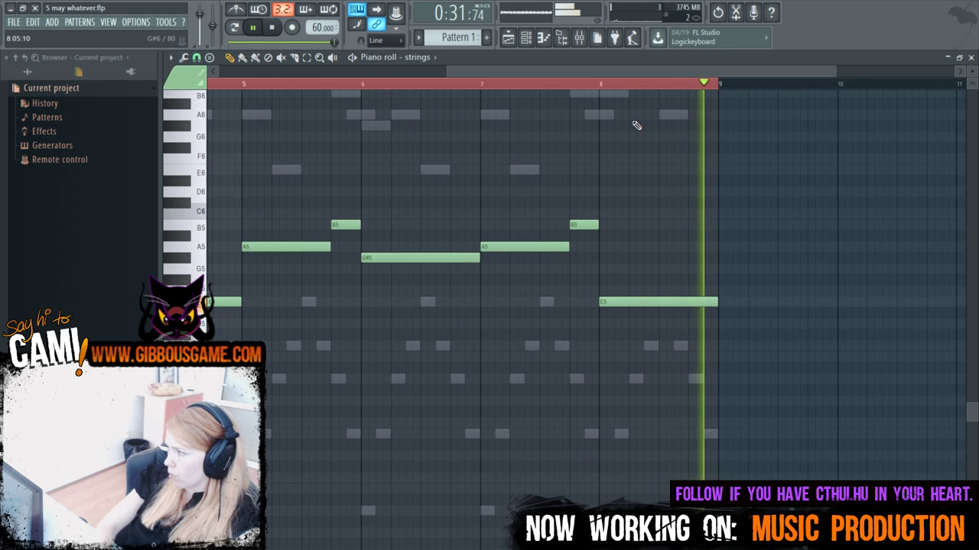
pyautogui.moveTo(599, 77); pyautogui.dragTo(372, 74)
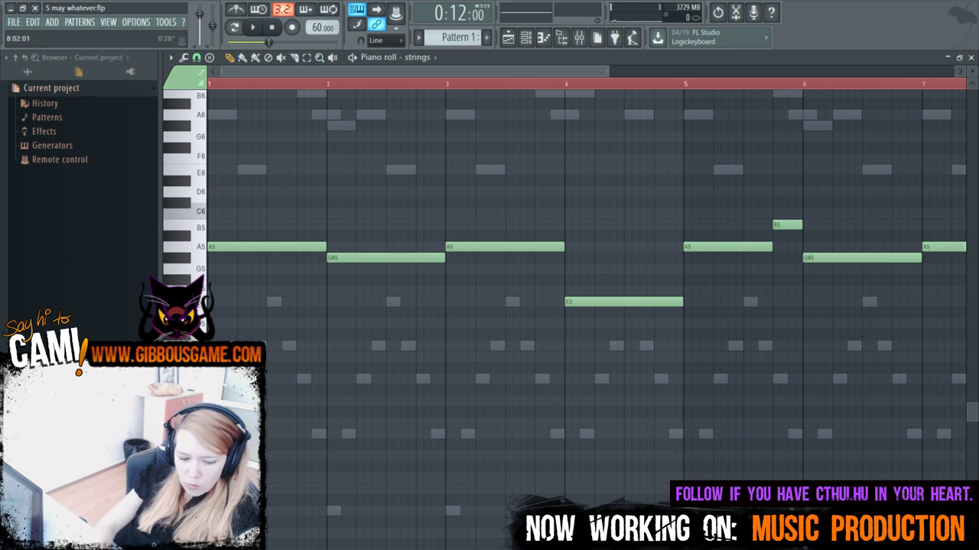
# Open the bassoon instrument's player view and try the HDIR Cathedral 2.0 celli basses reverb during playback.
pyautogui.press('F6')
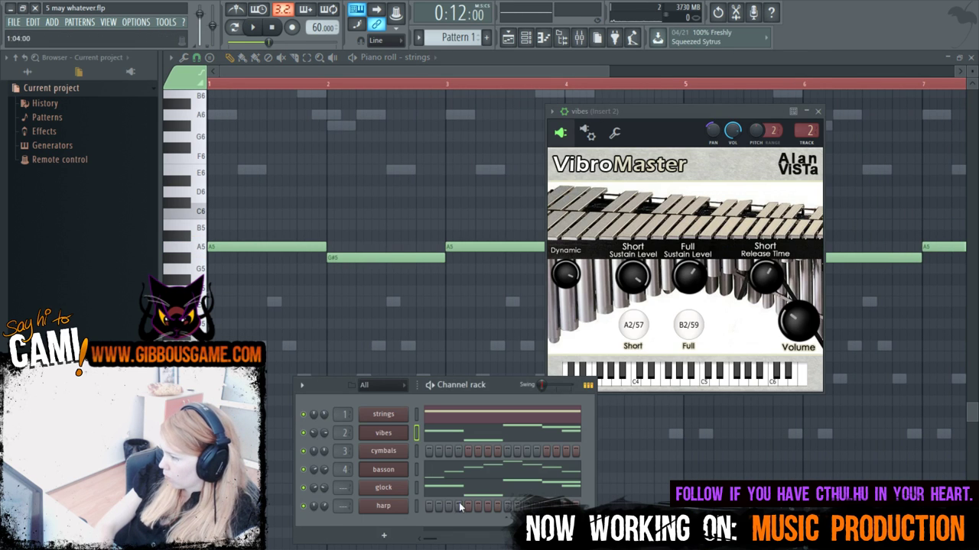
pyautogui.click(399, 474)
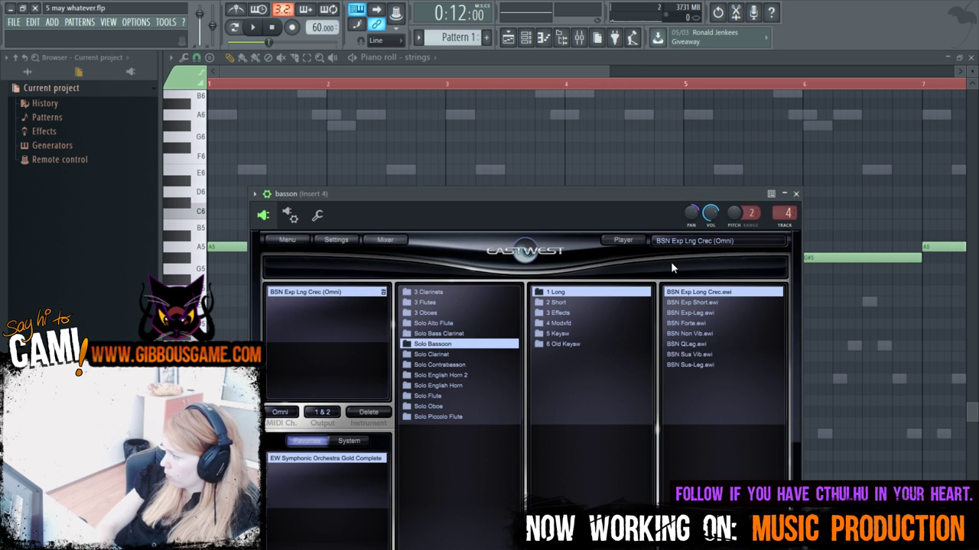
pyautogui.click(622, 242)
pyautogui.click(692, 330)
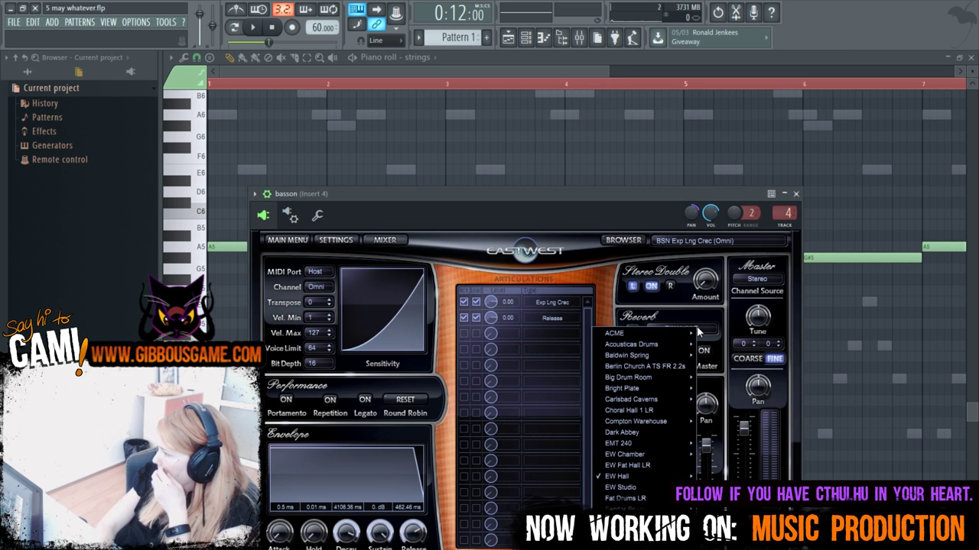
pyautogui.moveTo(650, 520)
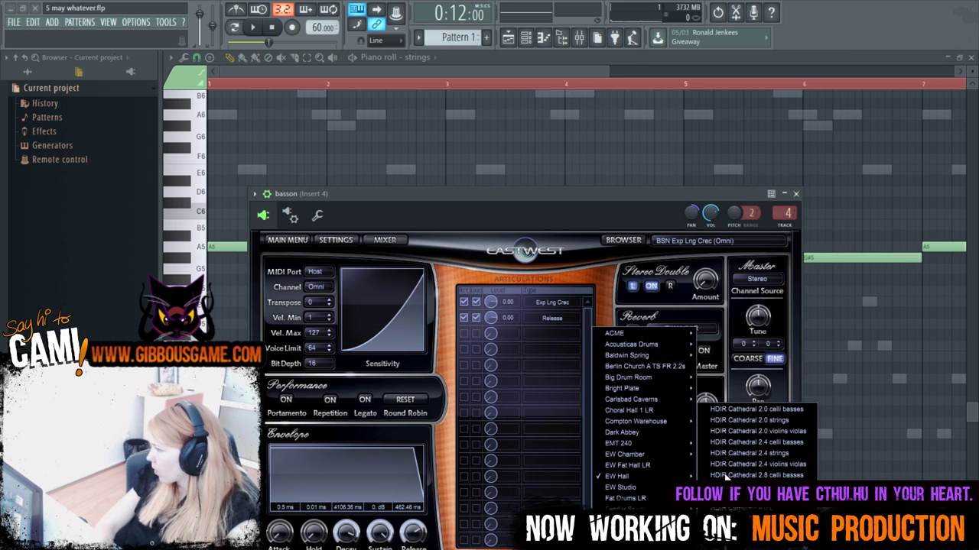
pyautogui.click(734, 410)
pyautogui.press('space')
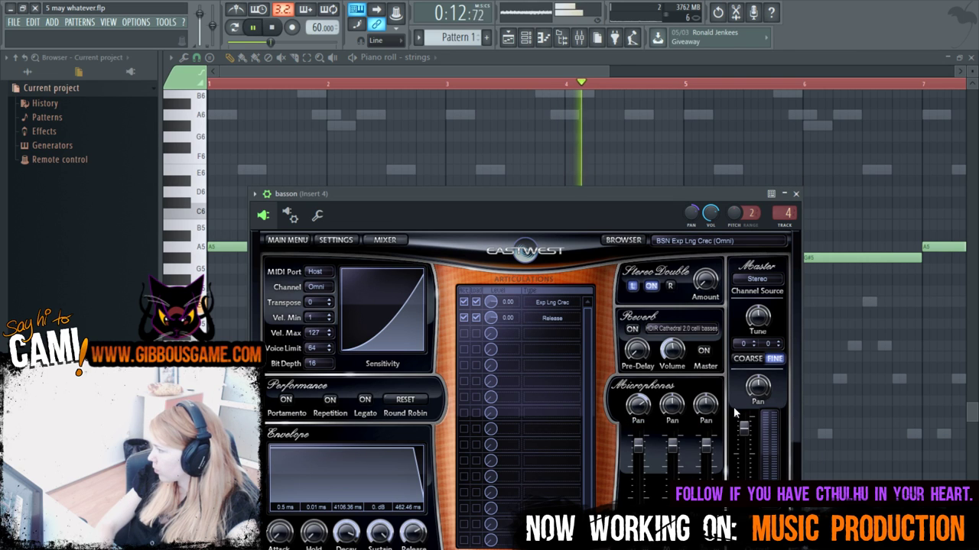
# Change the bassoon's reverb to S. Cal. Hall All Brass, listen to it, and close the instrument and channel windows.
pyautogui.click(688, 330)
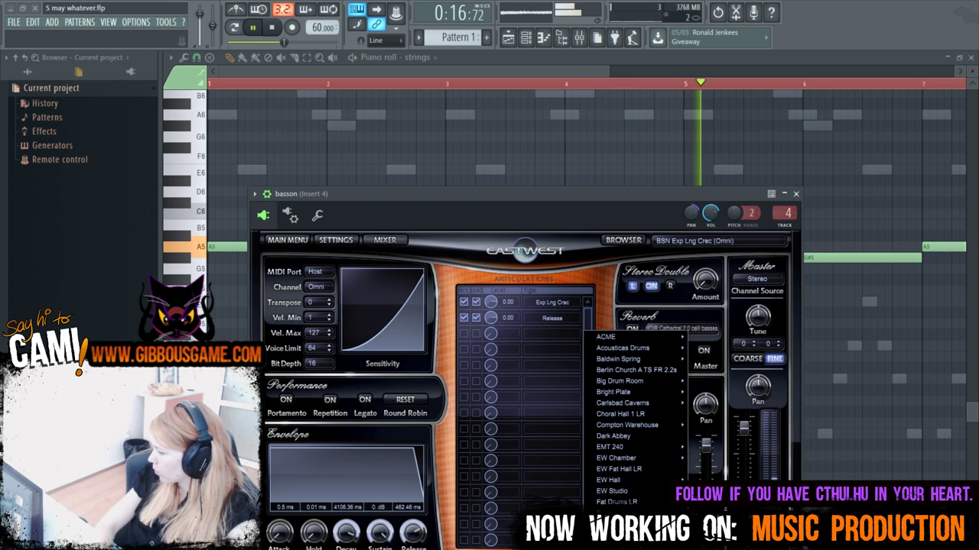
pyautogui.moveTo(627, 425)
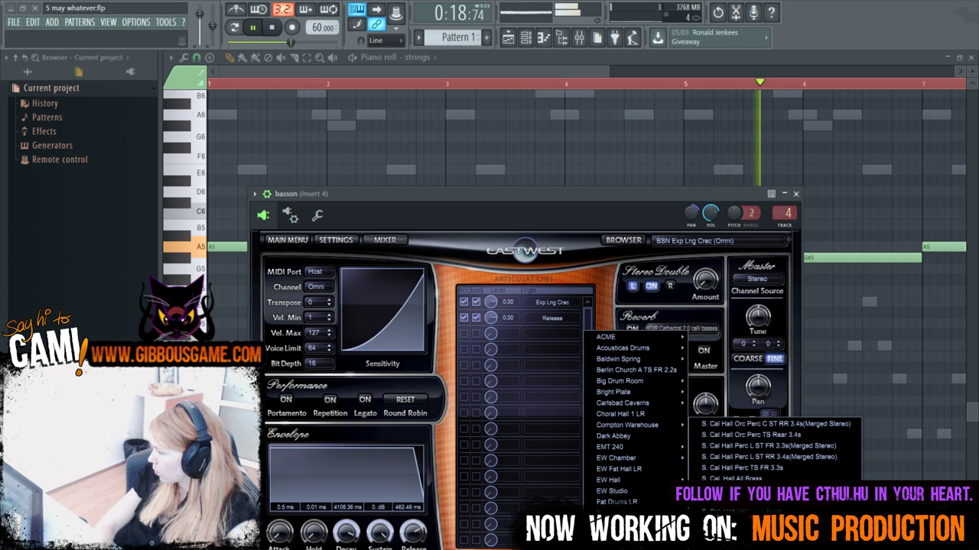
pyautogui.click(734, 479)
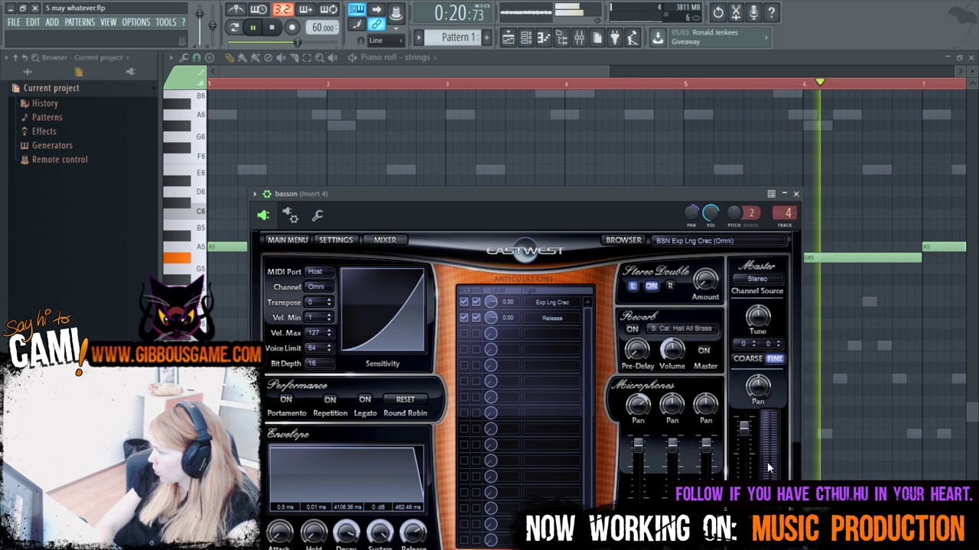
pyautogui.click(702, 336)
pyautogui.moveTo(673, 418)
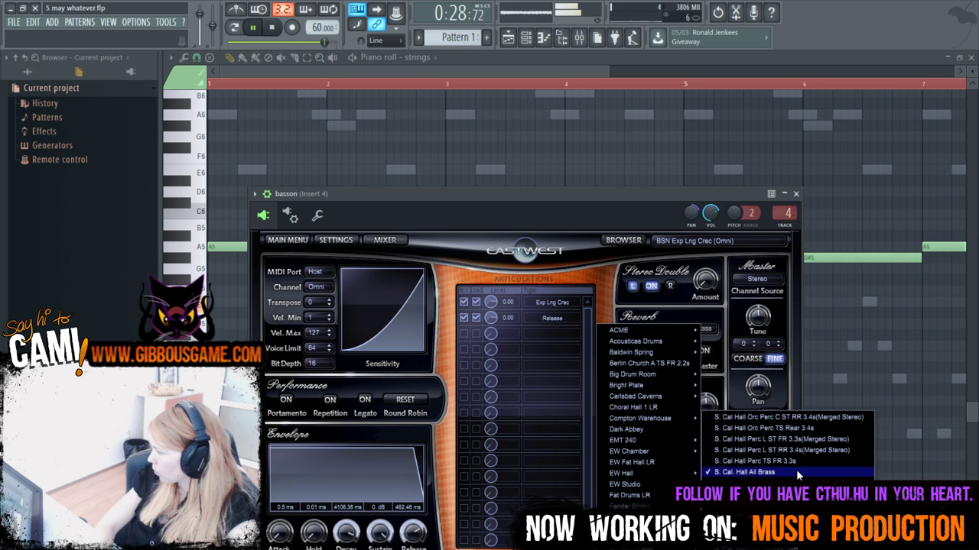
pyautogui.click(655, 197)
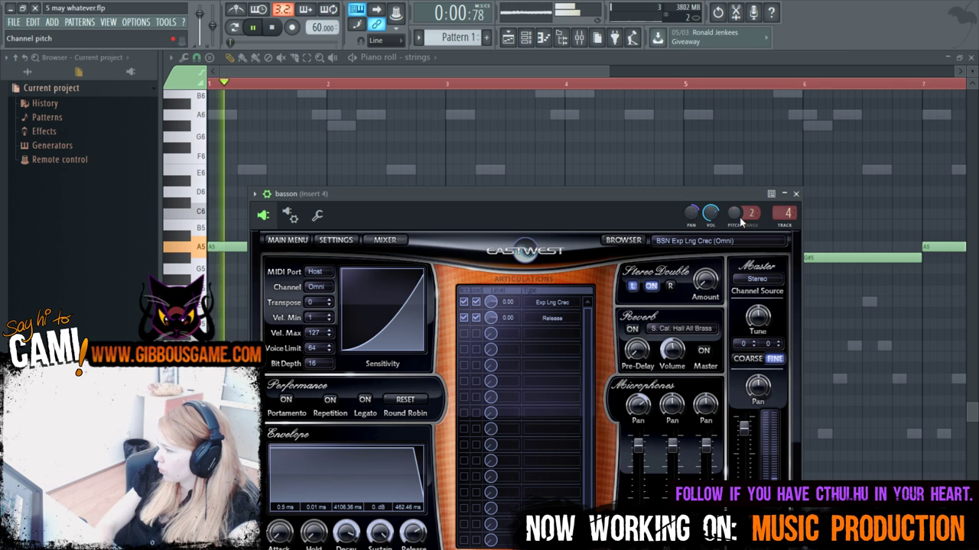
pyautogui.click(795, 195)
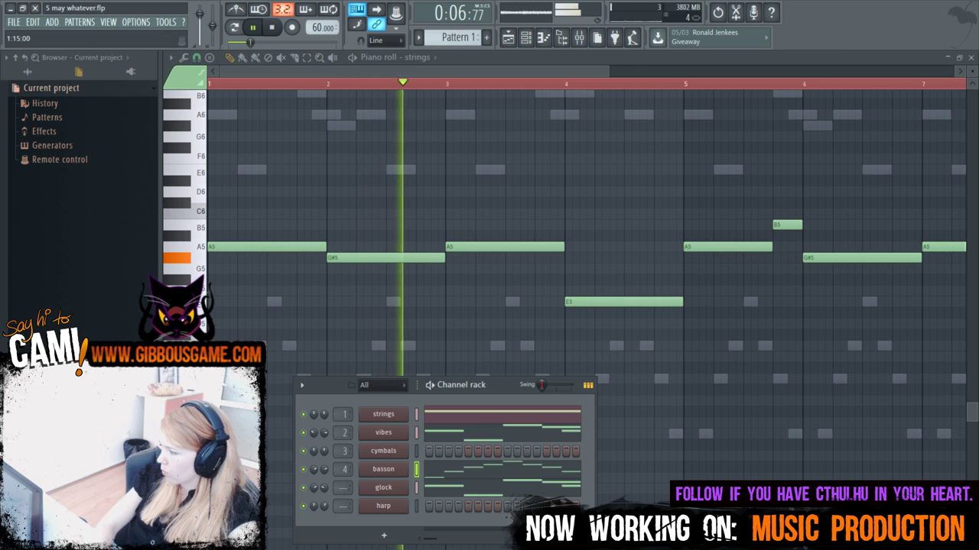
pyautogui.press('F6')
# Open the cymbals channel in the piano roll.
pyautogui.moveTo(613, 69); pyautogui.dragTo(956, 70)
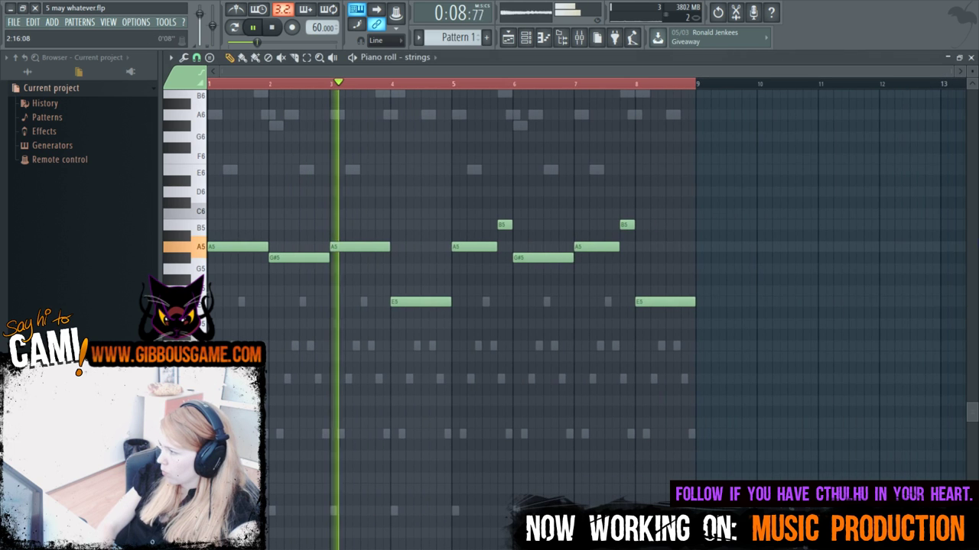
pyautogui.scroll(4, 581, 306)
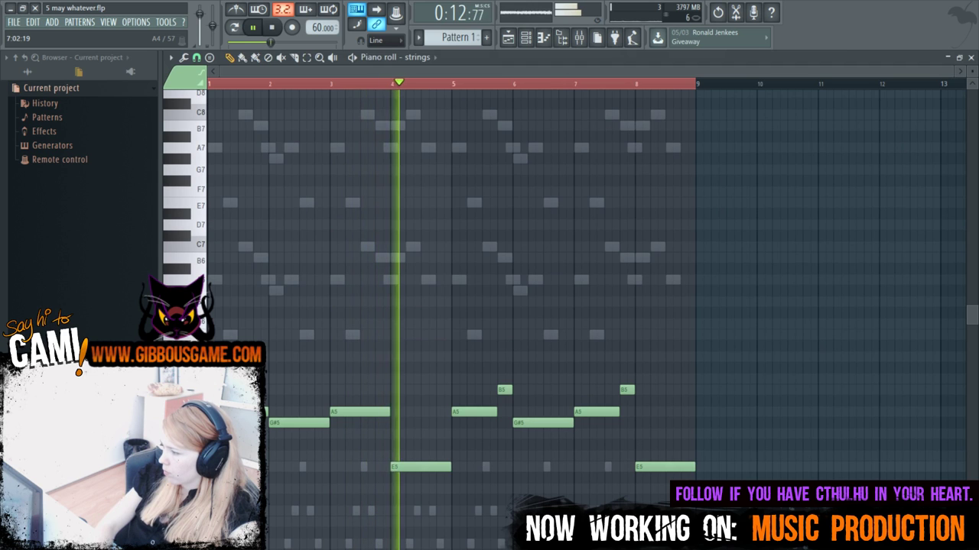
pyautogui.scroll(-3, 581, 306)
pyautogui.press('F6')
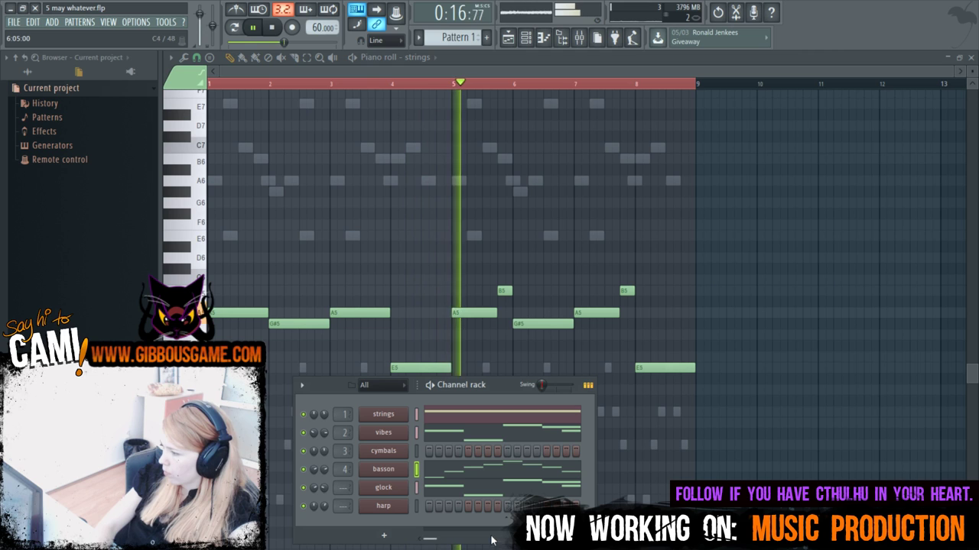
pyautogui.rightClick(401, 456)
pyautogui.click(427, 452)
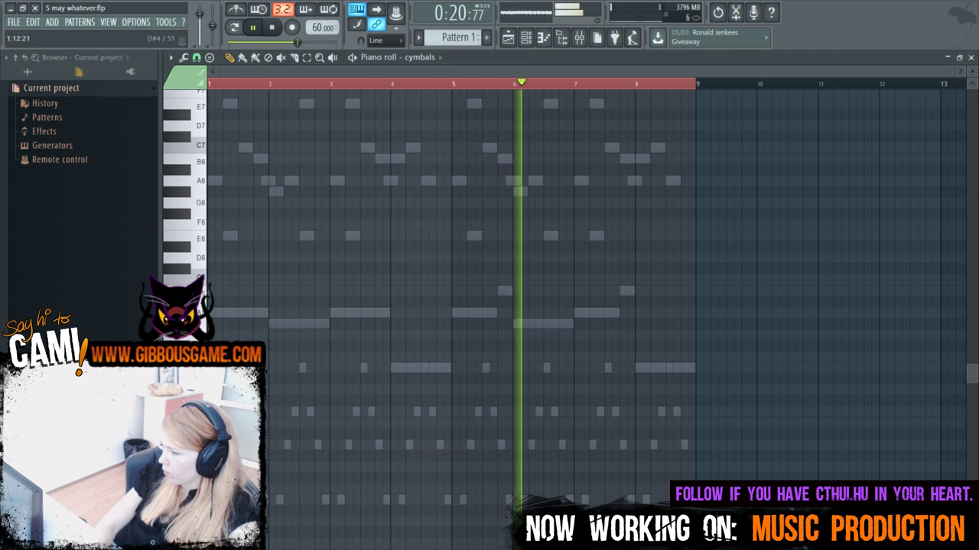
# Place a one-bar C6 cymbals note from the middle of bar 1 and another filling bar 6.
pyautogui.press('space')
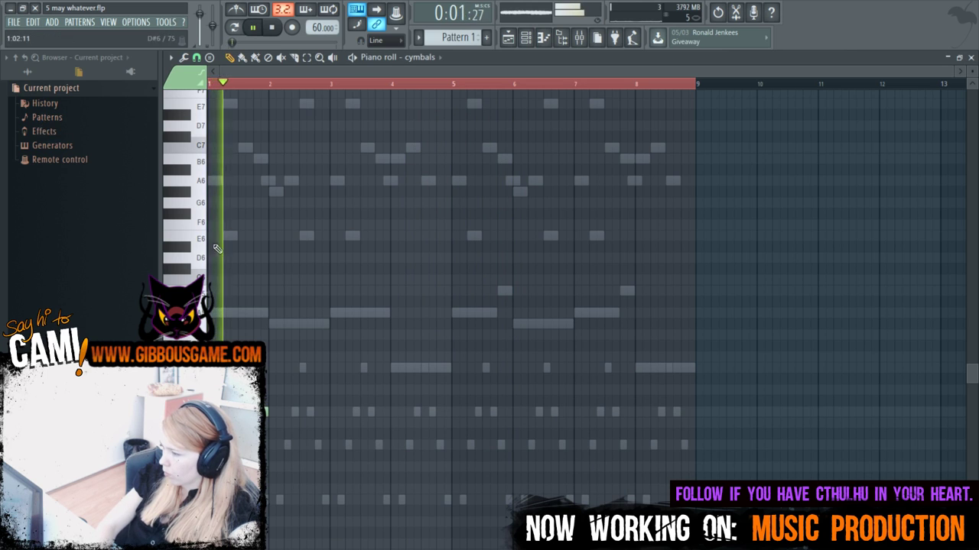
pyautogui.press('space')
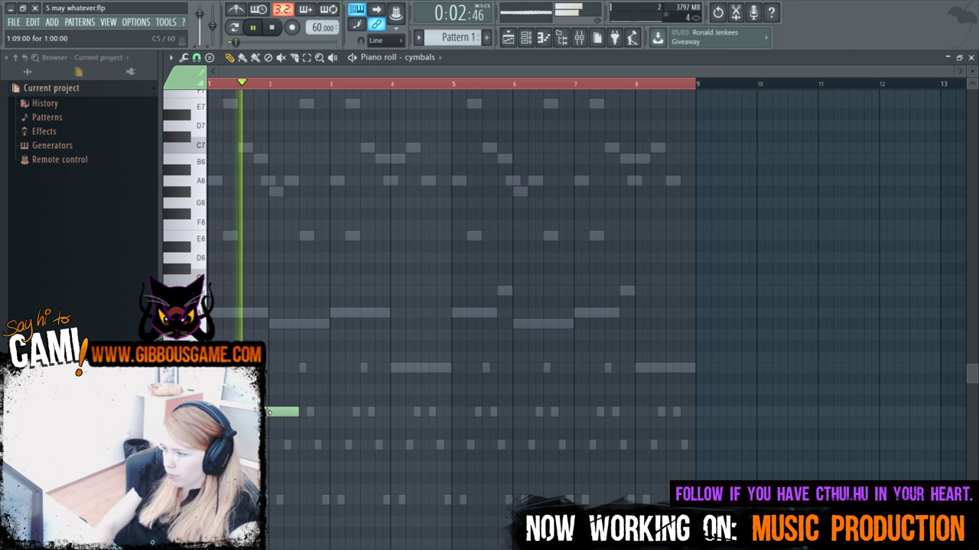
pyautogui.press('space')
pyautogui.moveTo(267, 413); pyautogui.dragTo(280, 379)
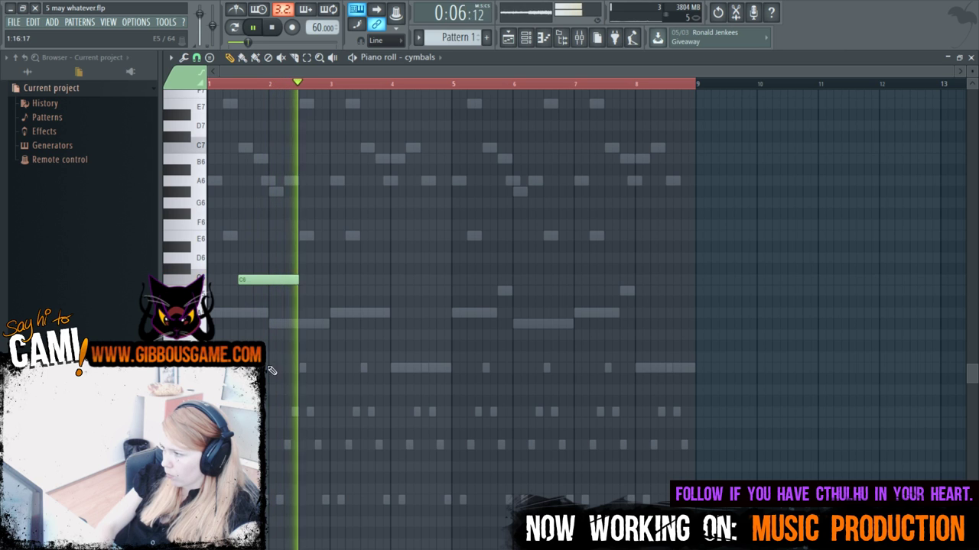
pyautogui.click(491, 280)
pyautogui.moveTo(515, 281); pyautogui.dragTo(540, 280)
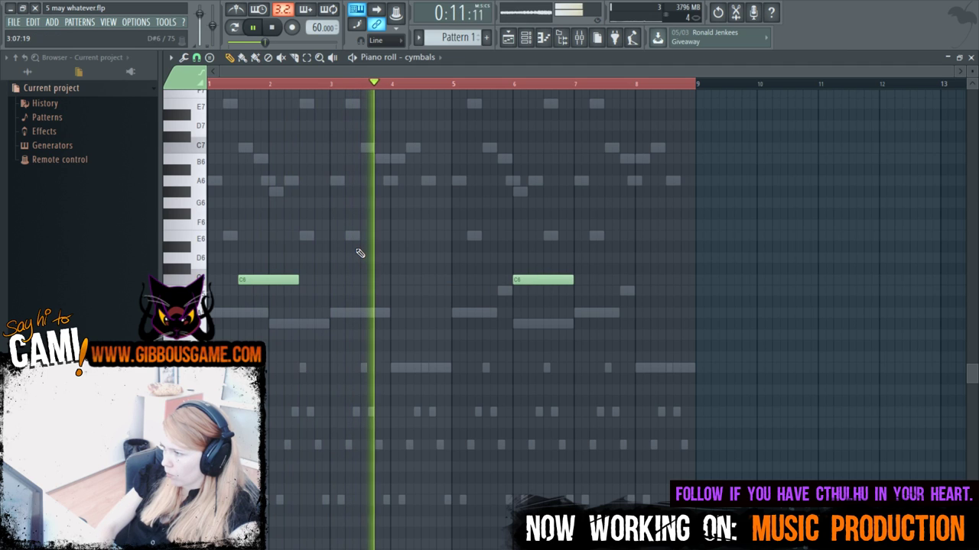
# Place one-bar cymbals notes on F7 from the middle of bar 3 and on C5 from the middle of bar 7, and save the project.
pyautogui.press('space')
pyautogui.click(341, 189)
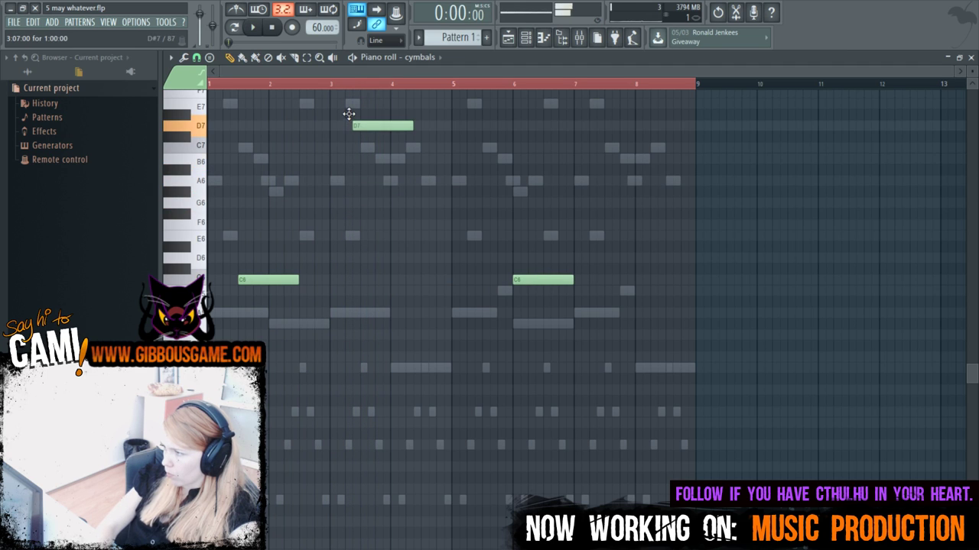
pyautogui.moveTo(355, 94); pyautogui.dragTo(350, 101)
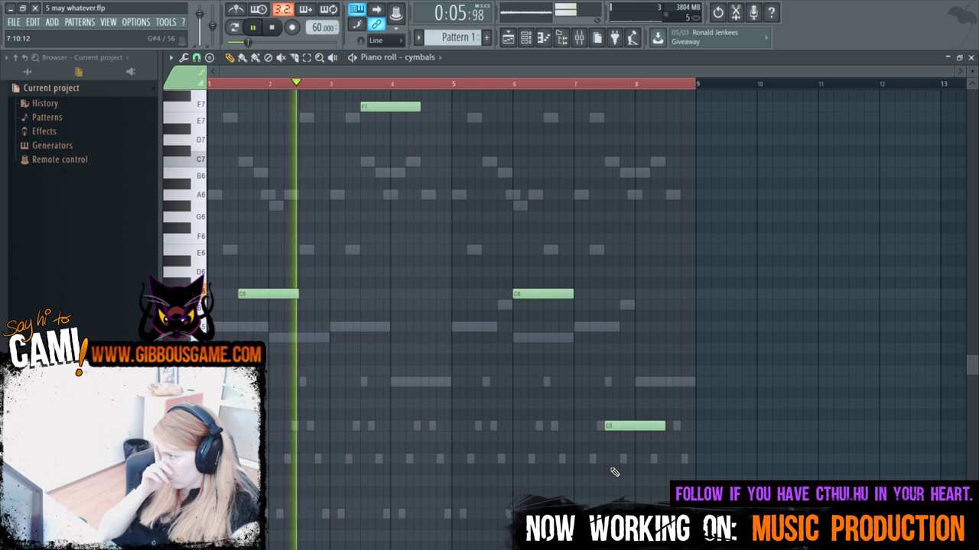
pyautogui.hotkey('ctrl', 's')
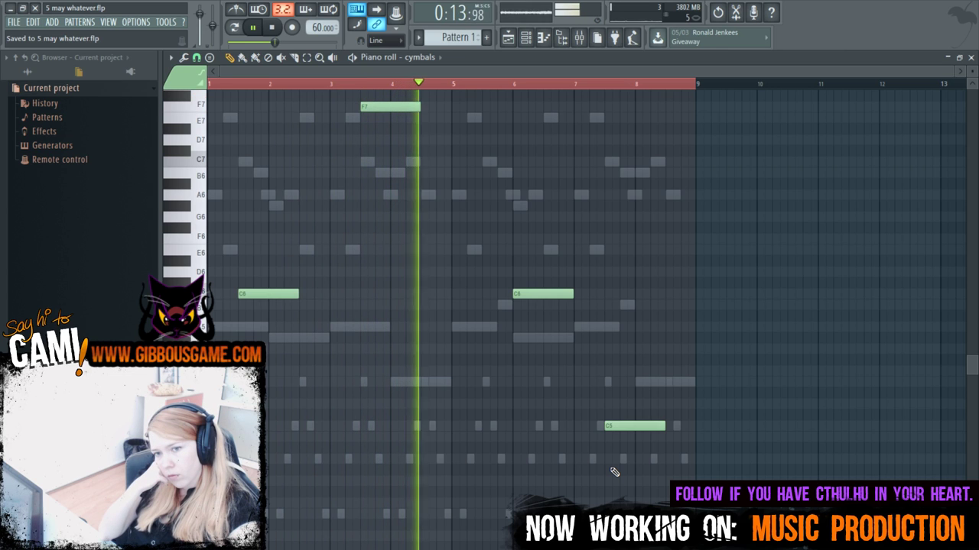
pyautogui.press('space')
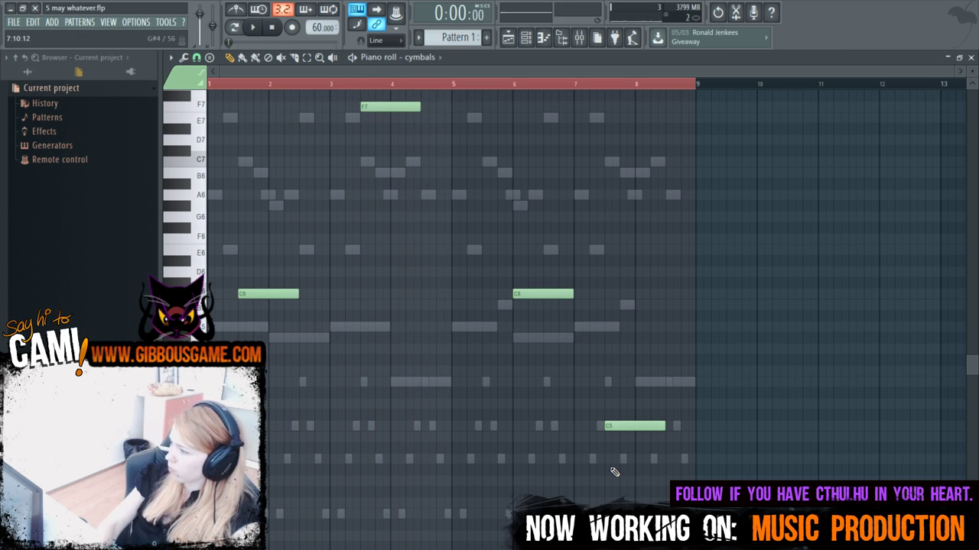
# Move the cymbals' high note to F8 so it fills bar 4, and add a matching F8 note filling bar 8.
pyautogui.scroll(5, 458, 267)
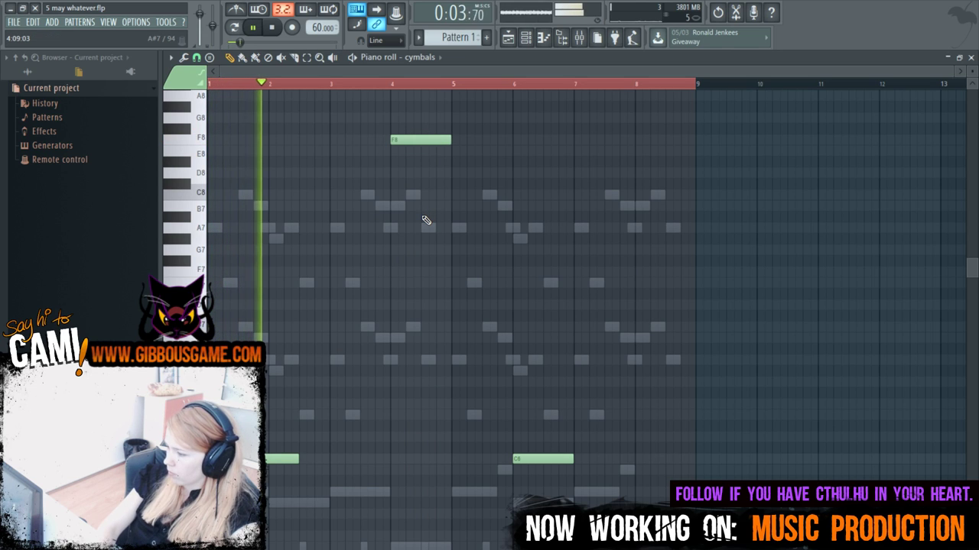
pyautogui.scroll(-3, 533, 417)
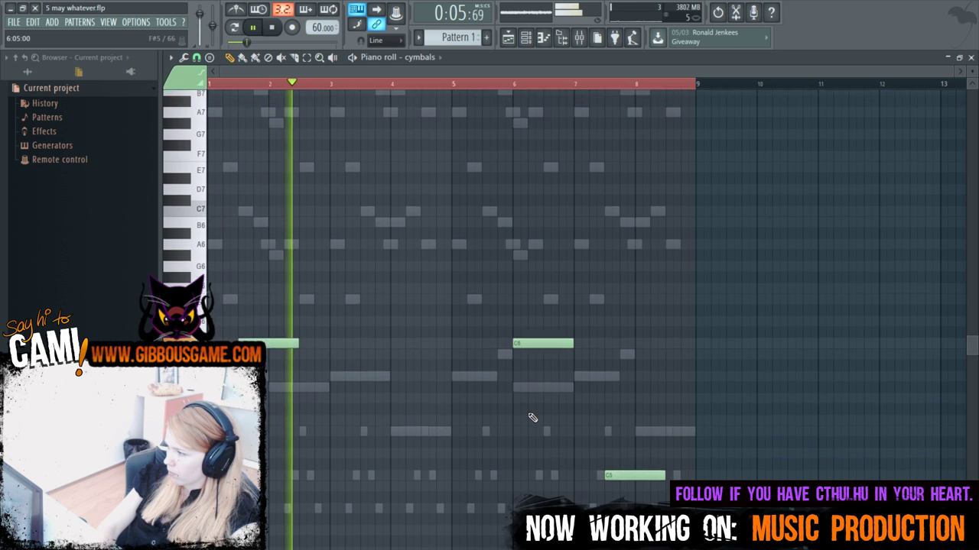
pyautogui.scroll(1, 511, 386)
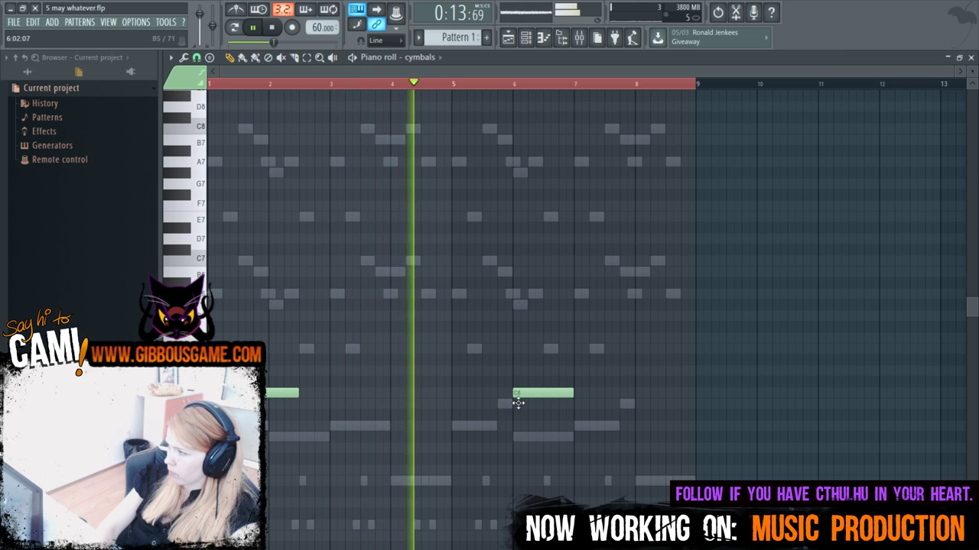
pyautogui.scroll(3, 517, 403)
pyautogui.click(640, 208)
pyautogui.scroll(-4, 702, 476)
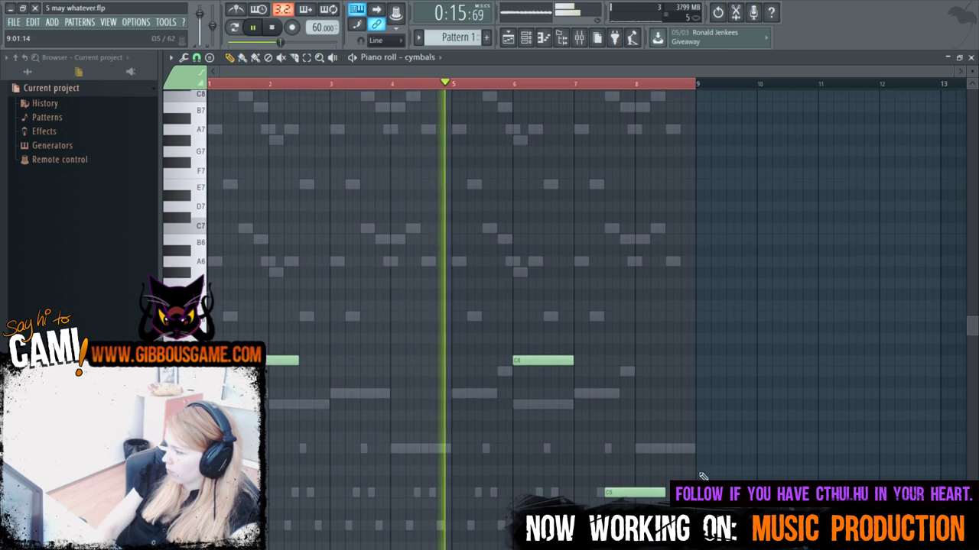
pyautogui.scroll(4, 592, 478)
pyautogui.scroll(-4, 591, 489)
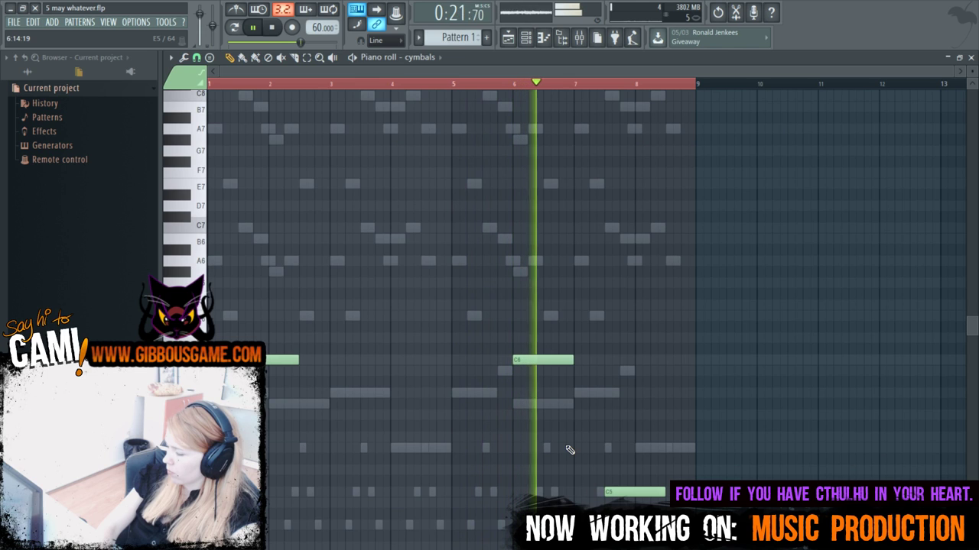
# Align the lower cymbals notes to the bar lines: the C6 notes to bars 2 and 5, the C5 note to bar 7.
pyautogui.moveTo(271, 361); pyautogui.dragTo(302, 361)
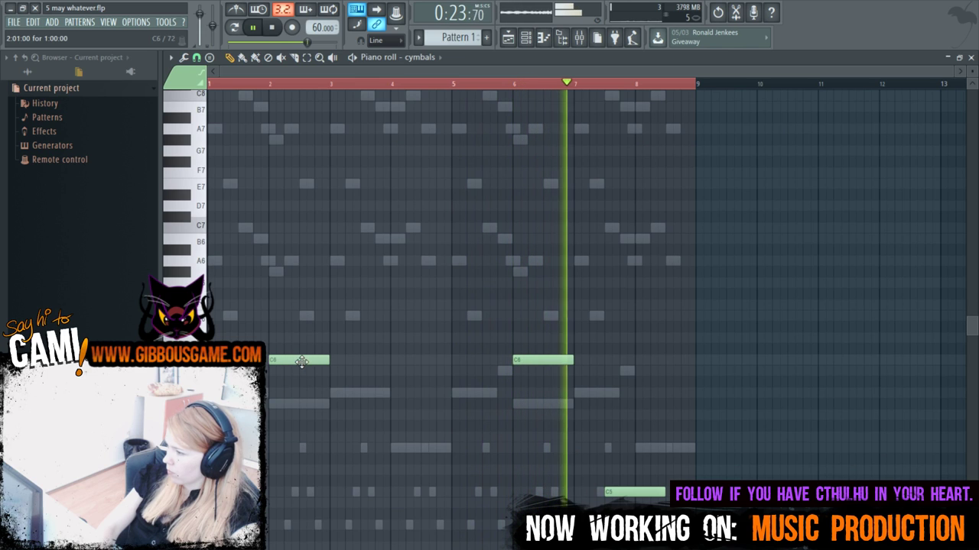
pyautogui.moveTo(617, 490); pyautogui.dragTo(585, 488)
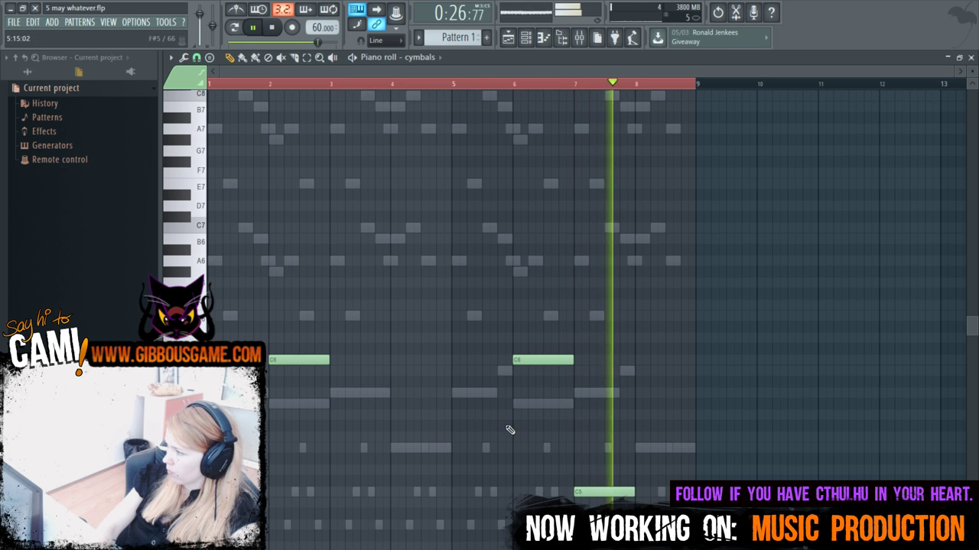
pyautogui.moveTo(528, 360); pyautogui.dragTo(469, 360)
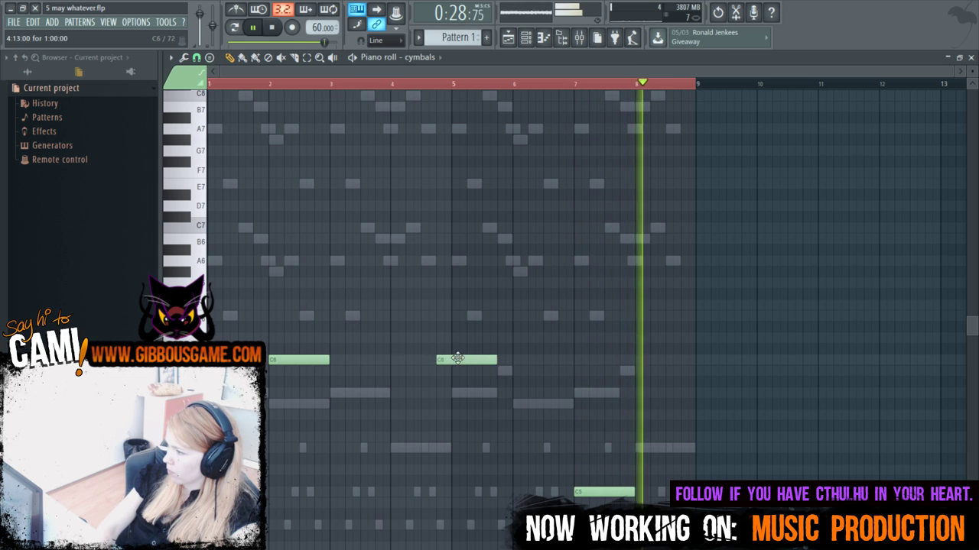
pyautogui.scroll(3, 459, 382)
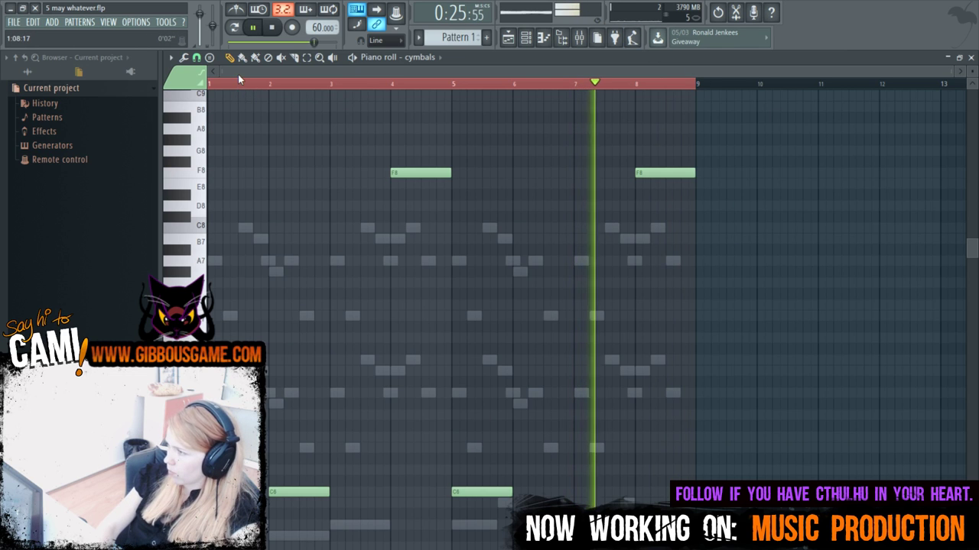
# Open the vibes in the piano roll and copy the whole eight-bar melody so the repeat starts exactly at bar 9.
pyautogui.press('space')
pyautogui.press('F6')
pyautogui.click(471, 444)
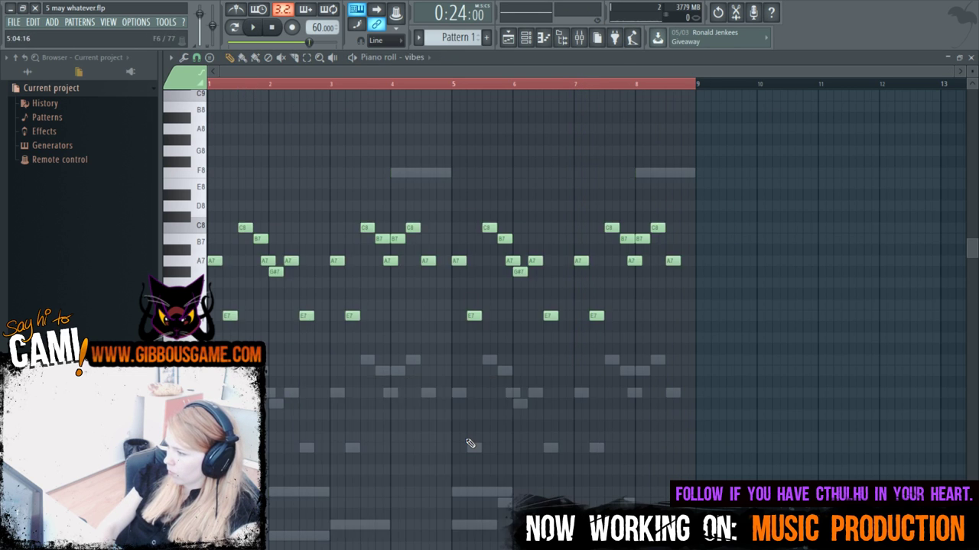
pyautogui.hotkey('ctrl', 'a')
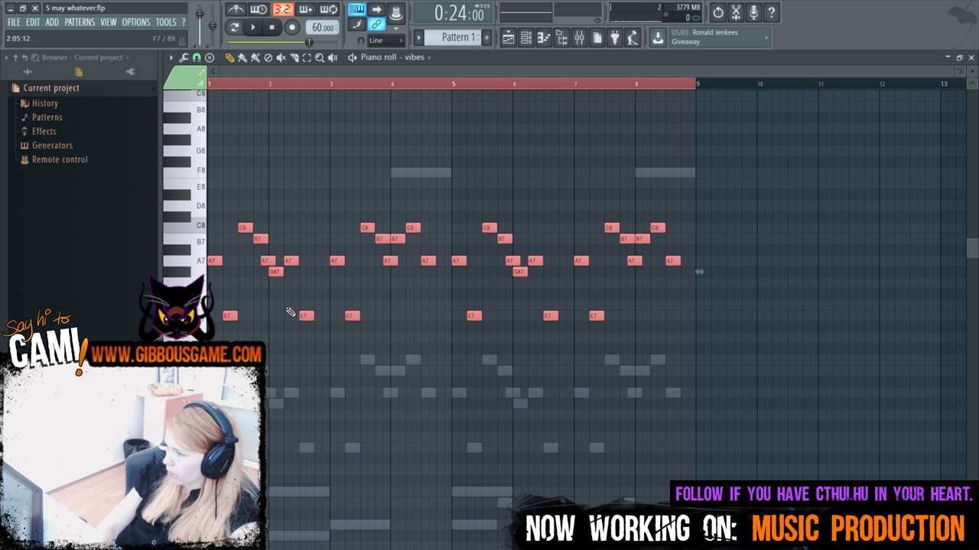
pyautogui.moveTo(213, 261); pyautogui.dragTo(703, 258)
pyautogui.hotkey('ctrl', 'z')
pyautogui.hotkey('shift', 'Right')
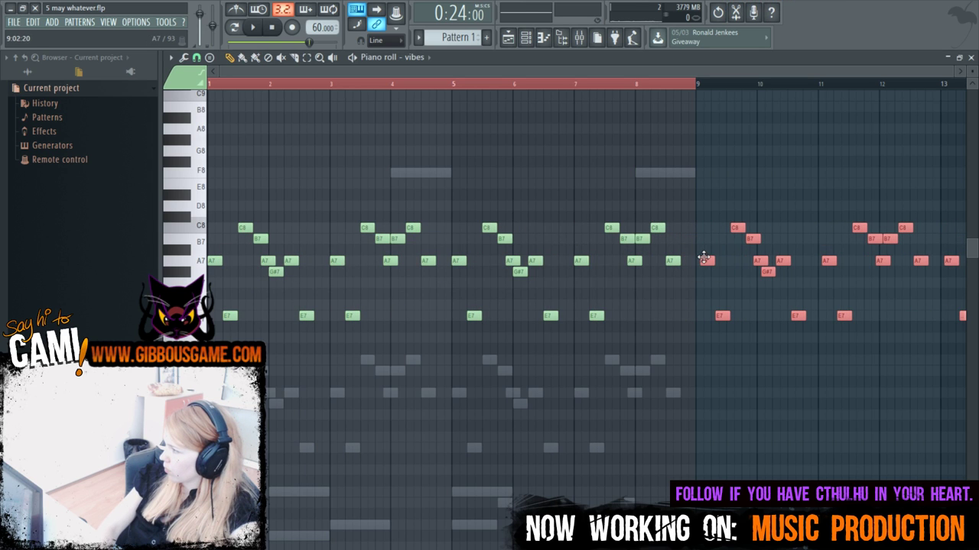
pyautogui.moveTo(221, 73); pyautogui.dragTo(472, 116)
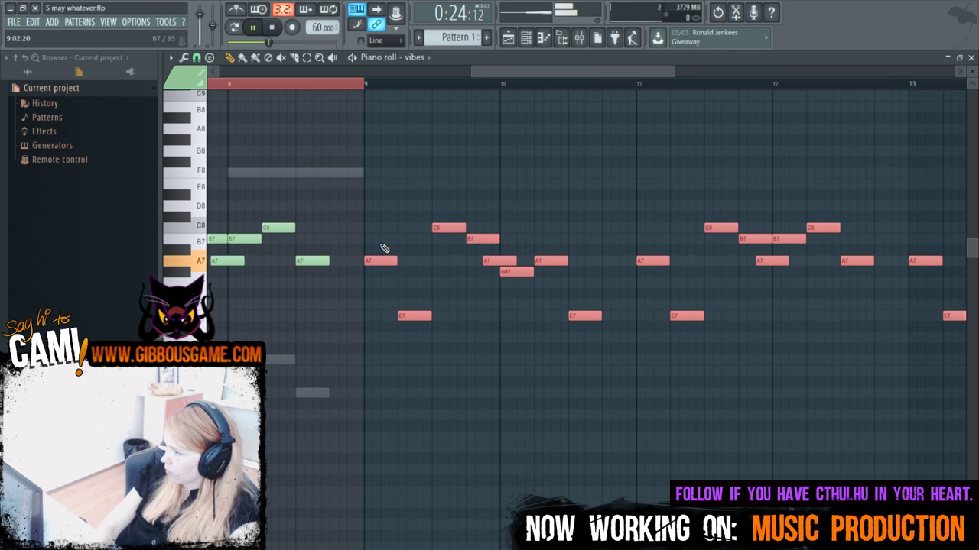
# Open the bassoon in the piano roll and duplicate its whole eight-bar arpeggio line from bar 9 onwards.
pyautogui.press('F6')
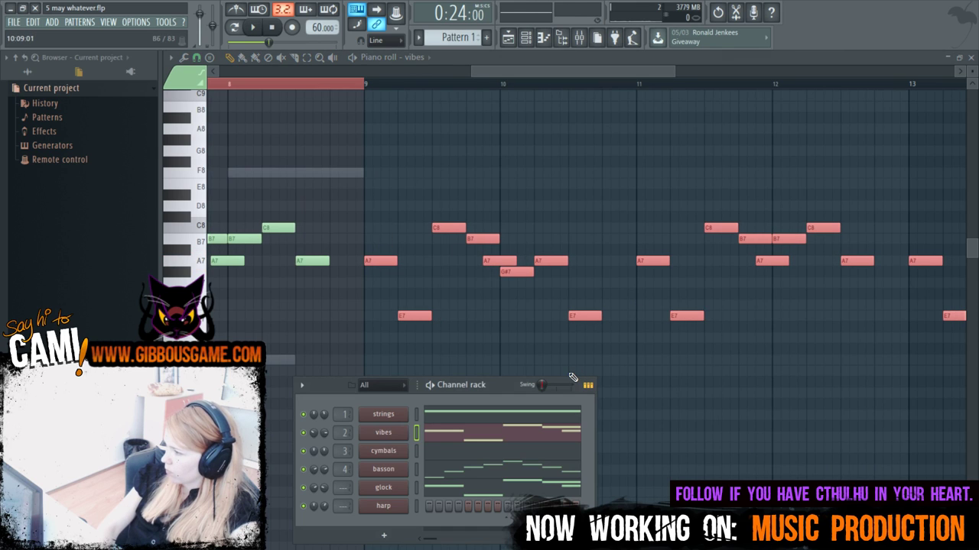
pyautogui.click(461, 474)
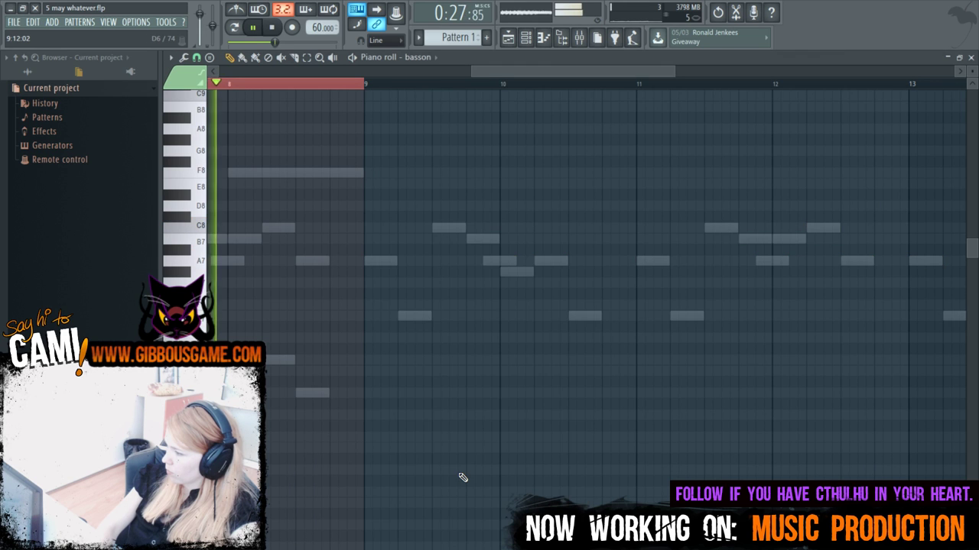
pyautogui.scroll(-3, 443, 476)
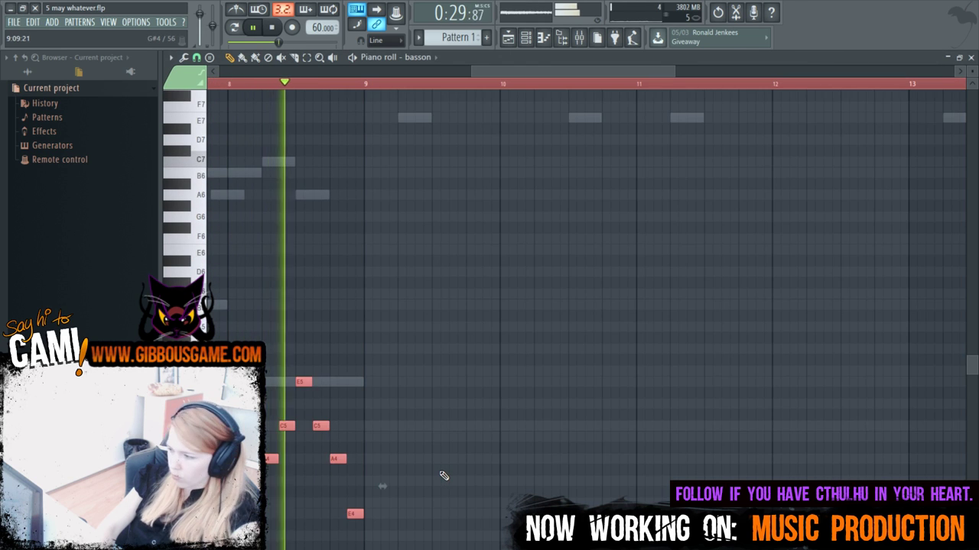
pyautogui.scroll(-3, 441, 477)
pyautogui.moveTo(487, 70); pyautogui.dragTo(531, 77)
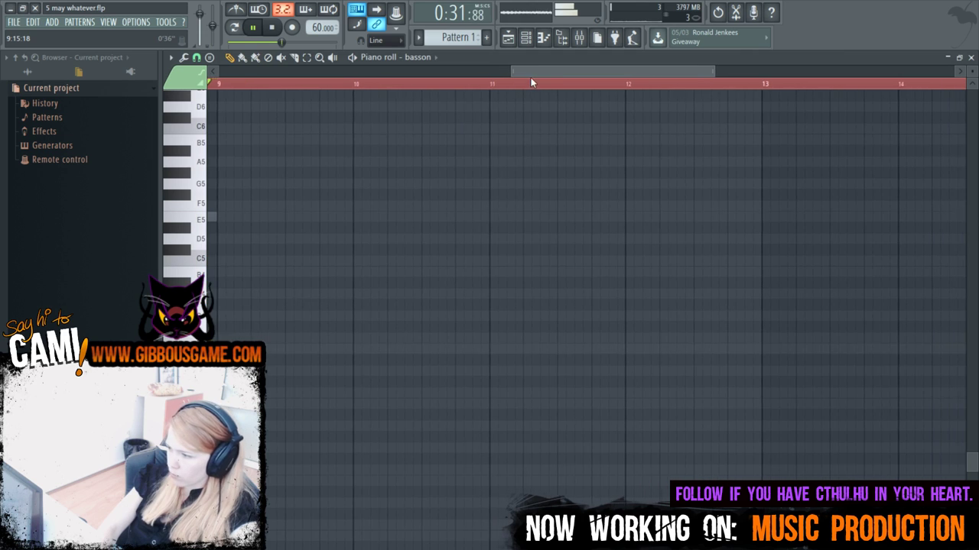
# Open the cymbals in the piano roll and duplicate all their notes so the copy begins at bar 9.
pyautogui.press('F6')
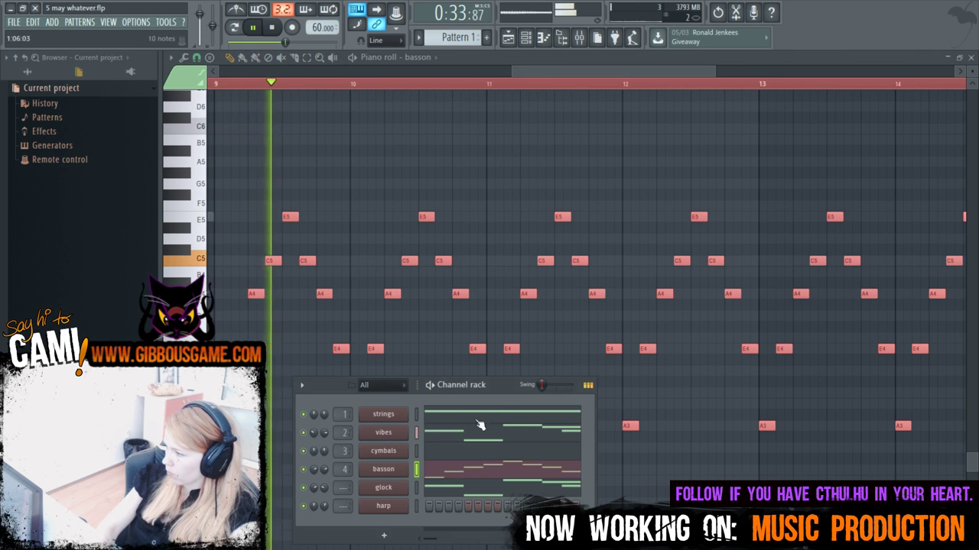
pyautogui.click(460, 464)
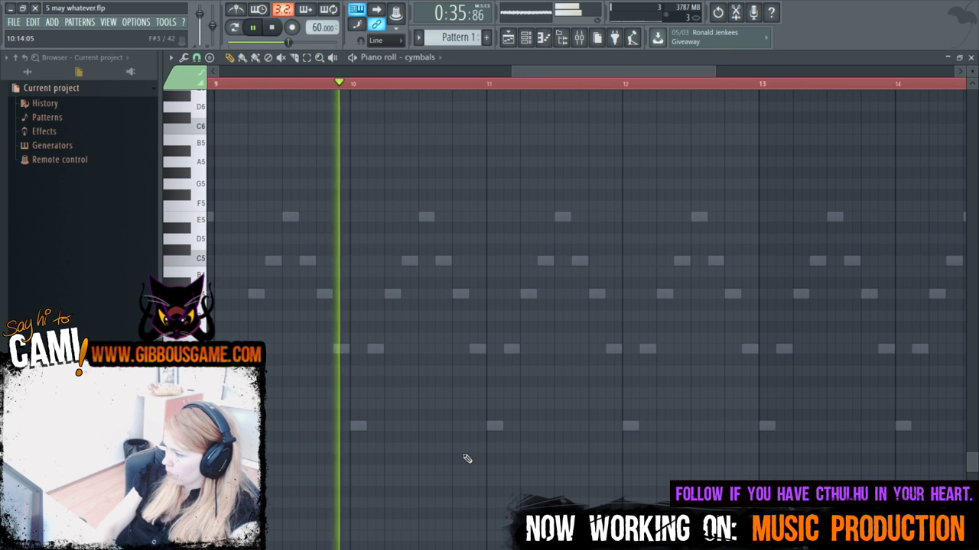
pyautogui.moveTo(648, 70); pyautogui.dragTo(367, 107)
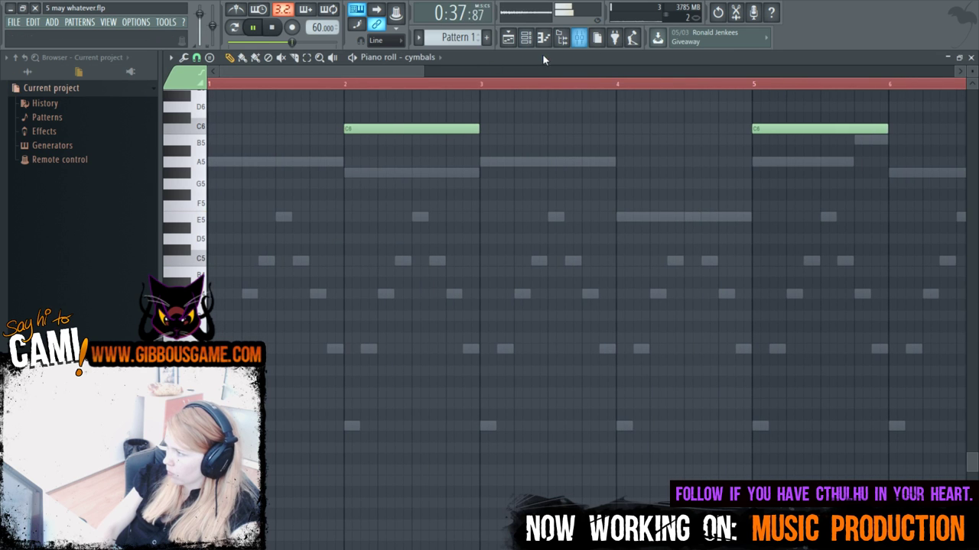
pyautogui.moveTo(422, 74); pyautogui.dragTo(757, 77)
pyautogui.scroll(3, 681, 198)
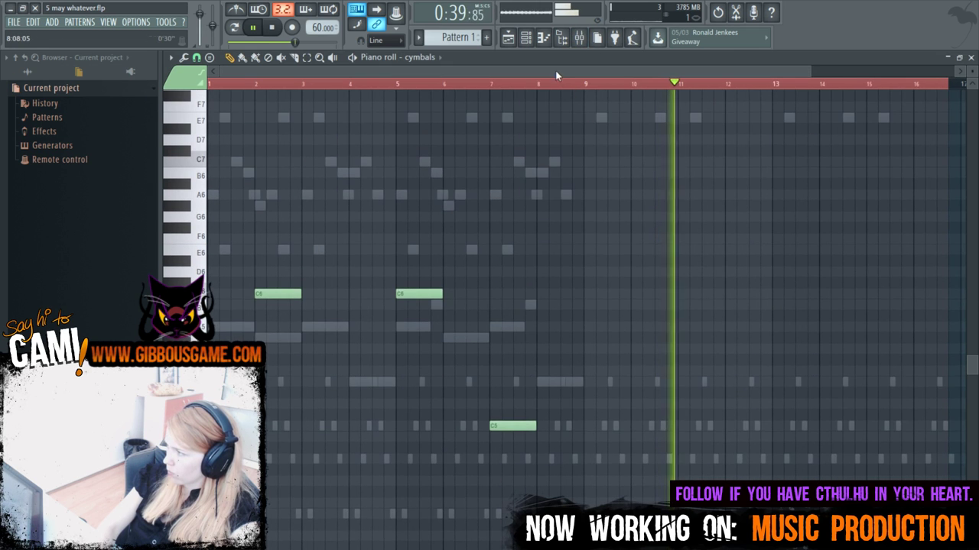
pyautogui.moveTo(591, 74); pyautogui.dragTo(358, 69)
pyautogui.scroll(3, 518, 139)
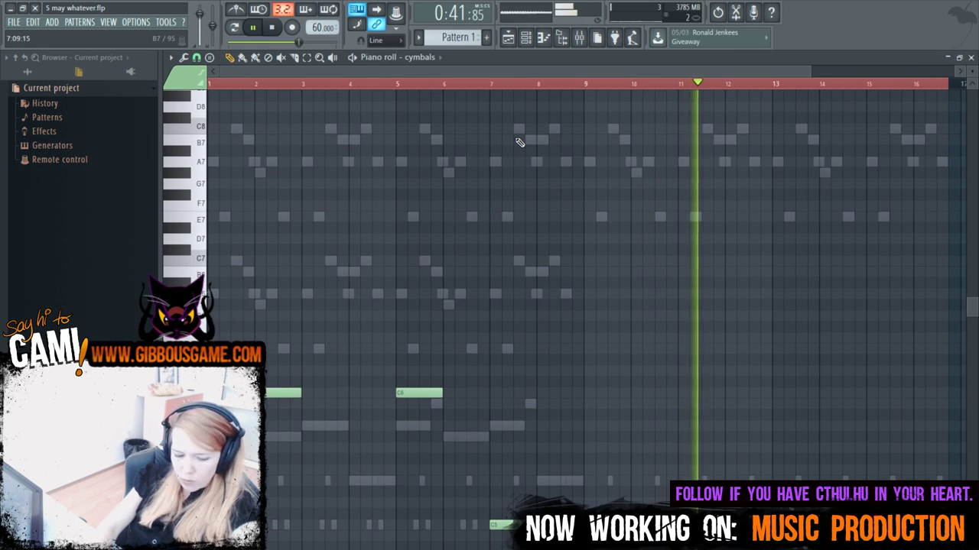
pyautogui.moveTo(531, 77); pyautogui.dragTo(808, 122)
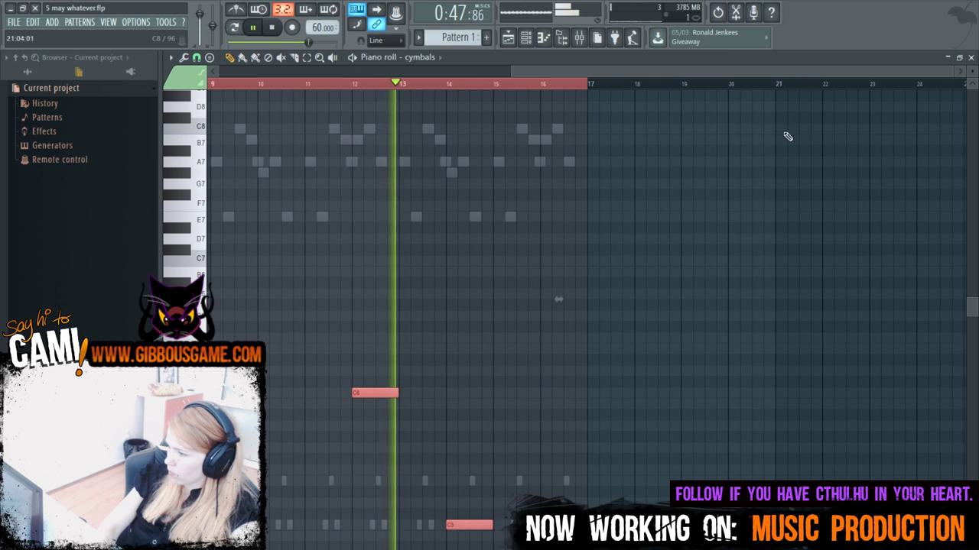
pyautogui.scroll(2, 629, 204)
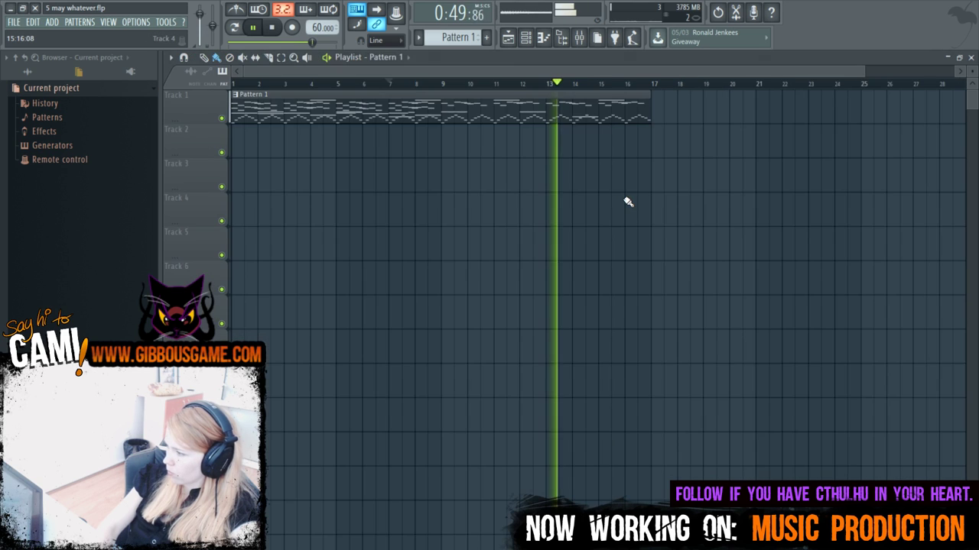
# Open the glock in the piano roll and copy all its notes into bars 9 to 16, aligned to the start of bar 9.
pyautogui.press('F6')
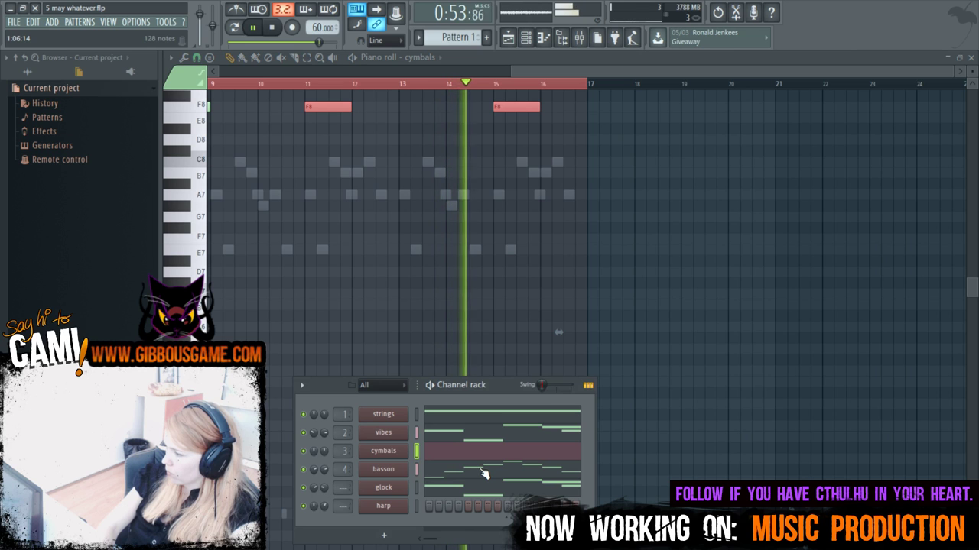
pyautogui.click(495, 491)
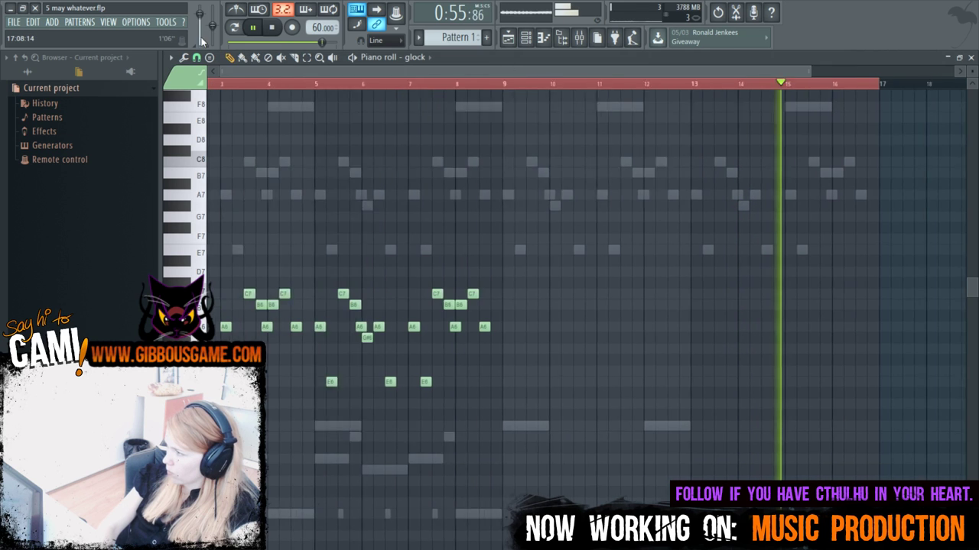
pyautogui.hotkey('ctrl', 'a')
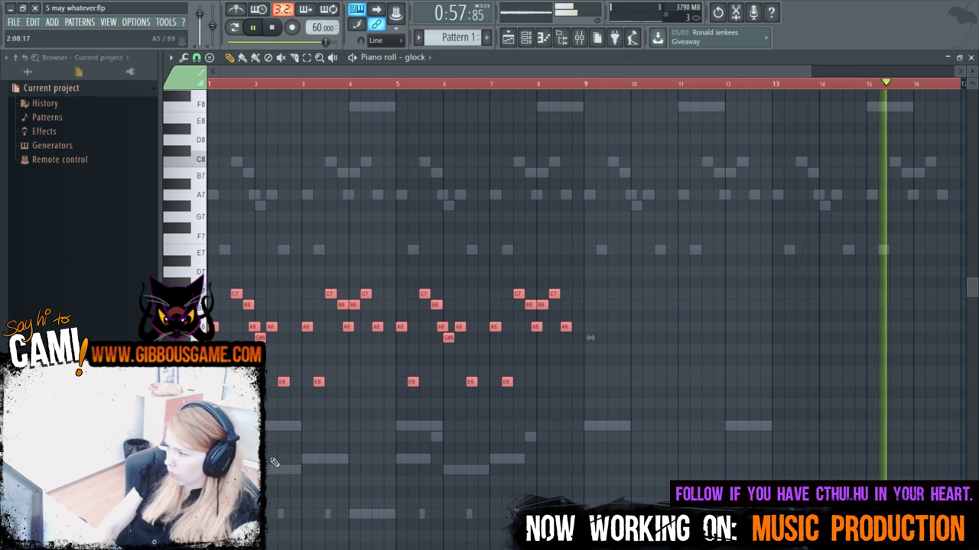
pyautogui.hotkey('ctrl', 'z')
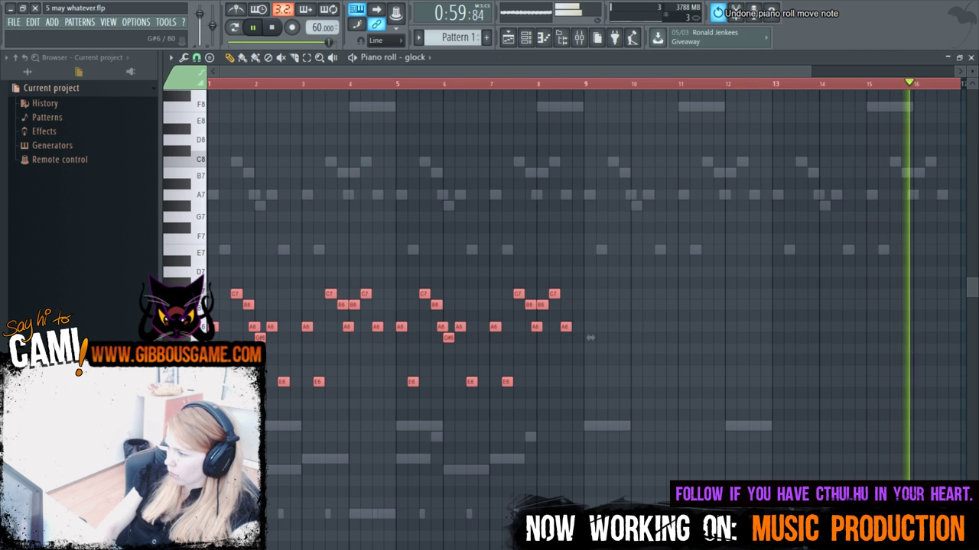
pyautogui.moveTo(209, 326); pyautogui.dragTo(590, 330)
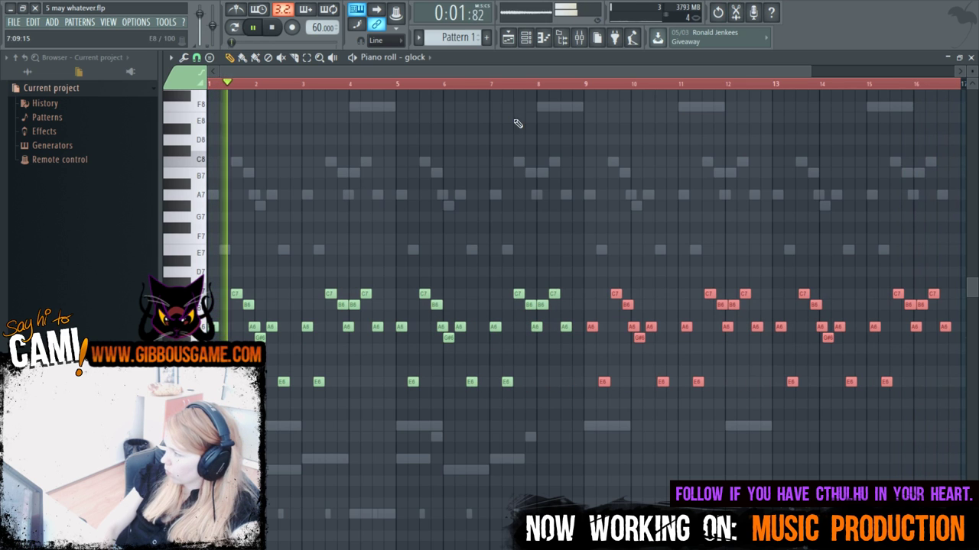
pyautogui.moveTo(211, 71); pyautogui.dragTo(476, 75)
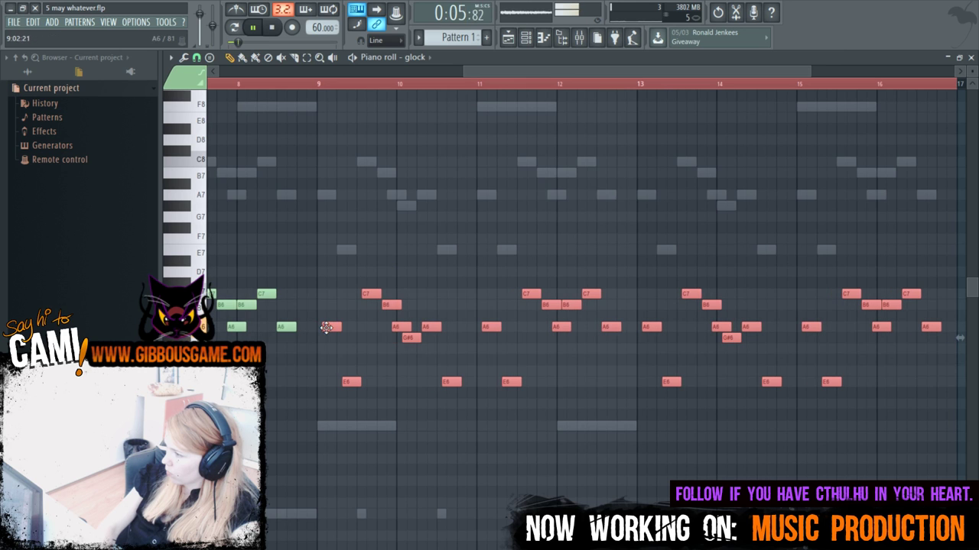
pyautogui.moveTo(578, 70); pyautogui.dragTo(425, 321)
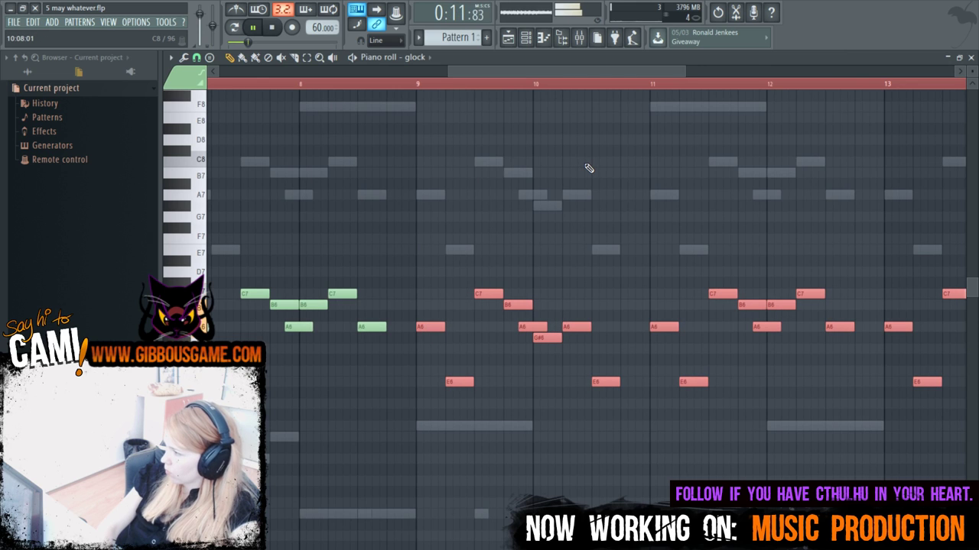
# Delete the A6 and E6 notes that open bar 5 of the glock part.
pyautogui.moveTo(446, 70); pyautogui.dragTo(218, 70)
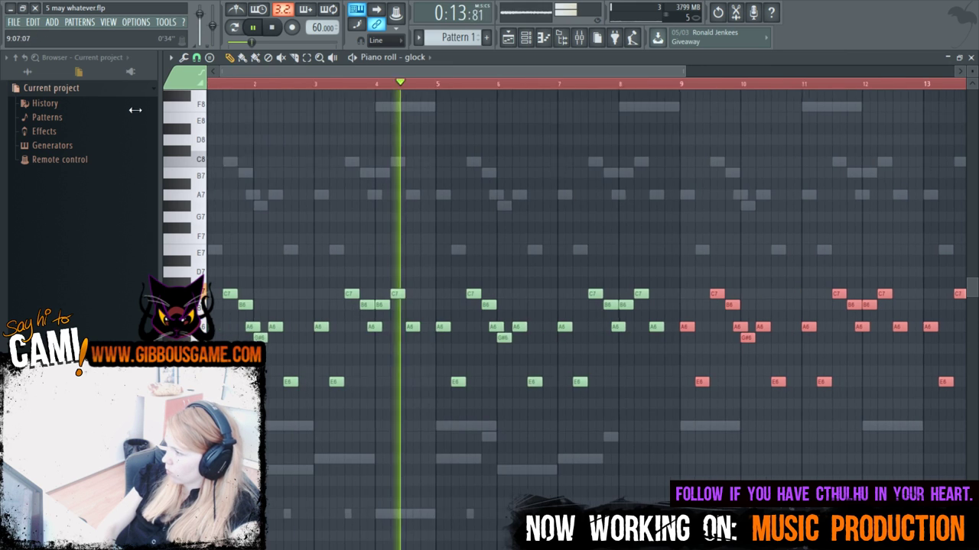
pyautogui.rightClick(452, 326)
pyautogui.rightClick(468, 381)
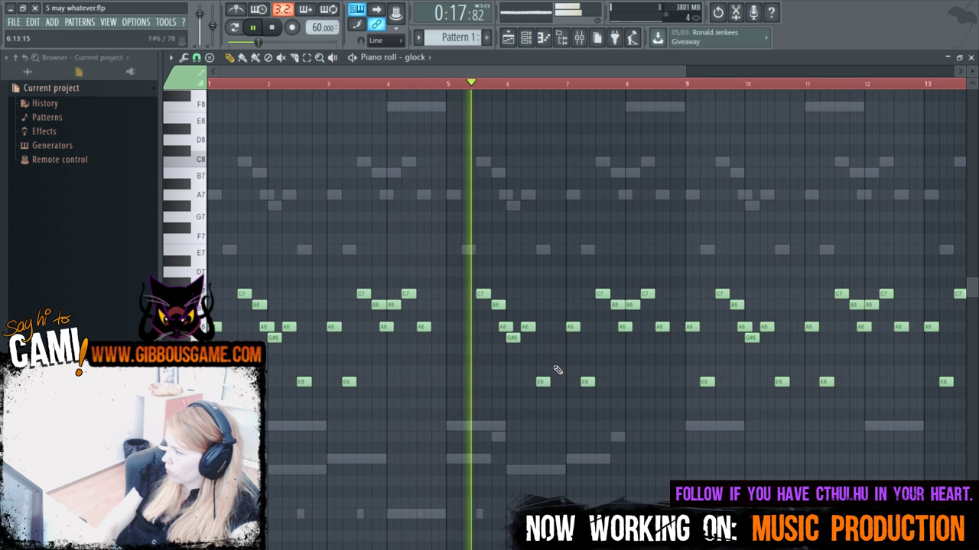
pyautogui.rightClick(482, 293)
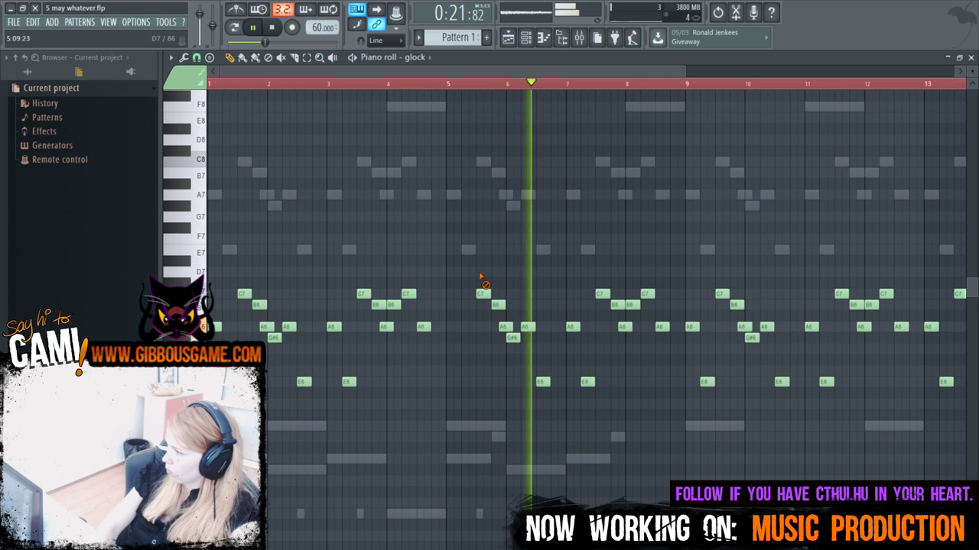
pyautogui.rightClick(498, 304)
pyautogui.rightClick(503, 326)
pyautogui.rightClick(513, 337)
pyautogui.rightClick(571, 326)
pyautogui.rightClick(587, 382)
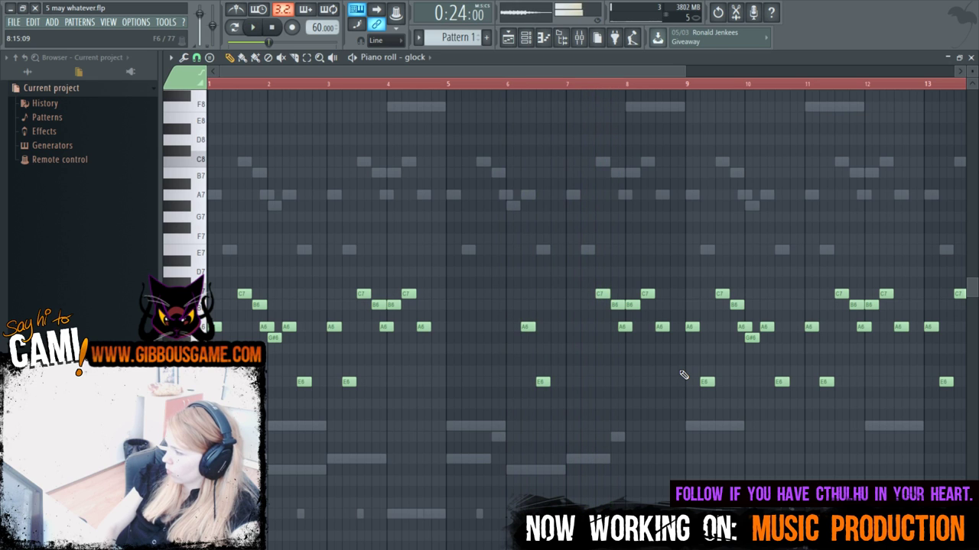
pyautogui.hotkey('ctrl', 'alt', 'z')
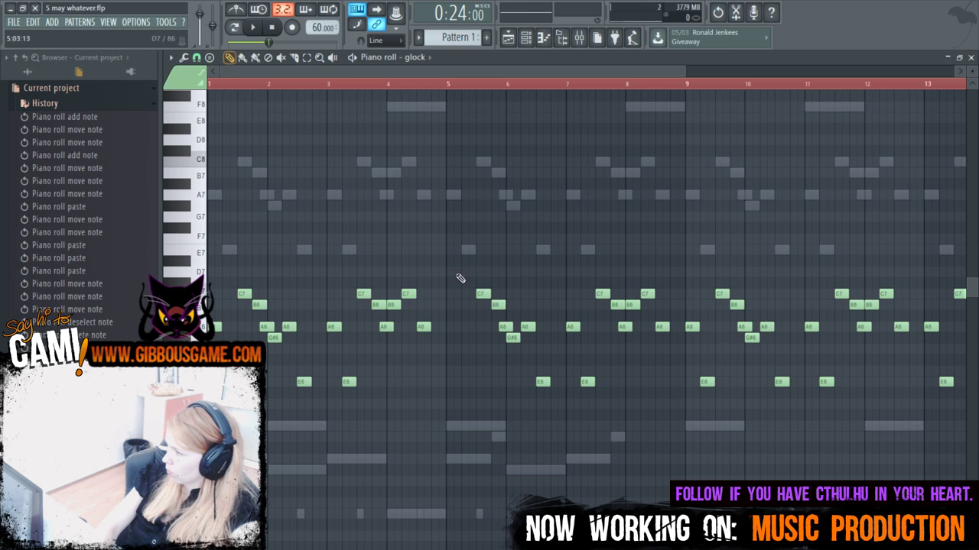
# Play the pattern and delete the glock's last A6 and E6 in bar 6 and the A6 and E6 opening bar 7.
pyautogui.press('space')
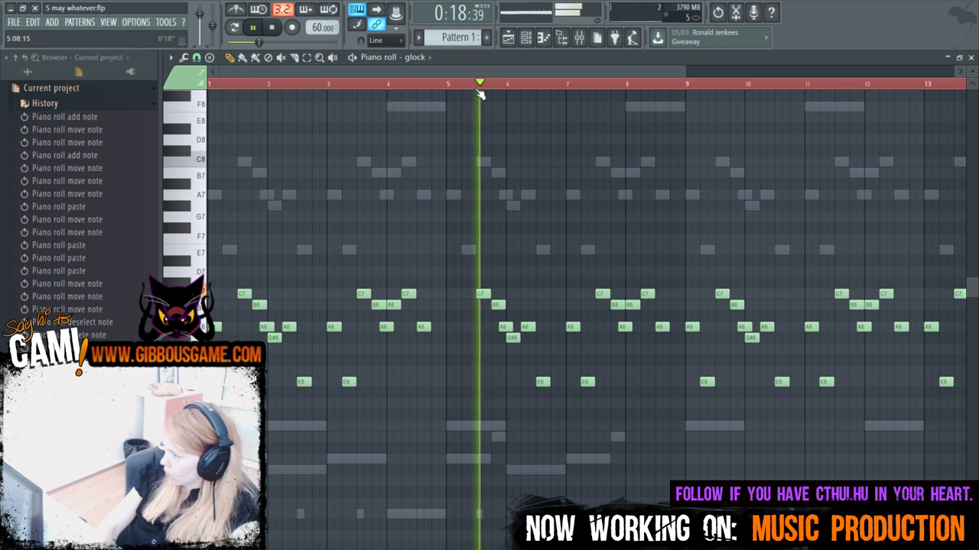
pyautogui.rightClick(534, 326)
pyautogui.rightClick(544, 381)
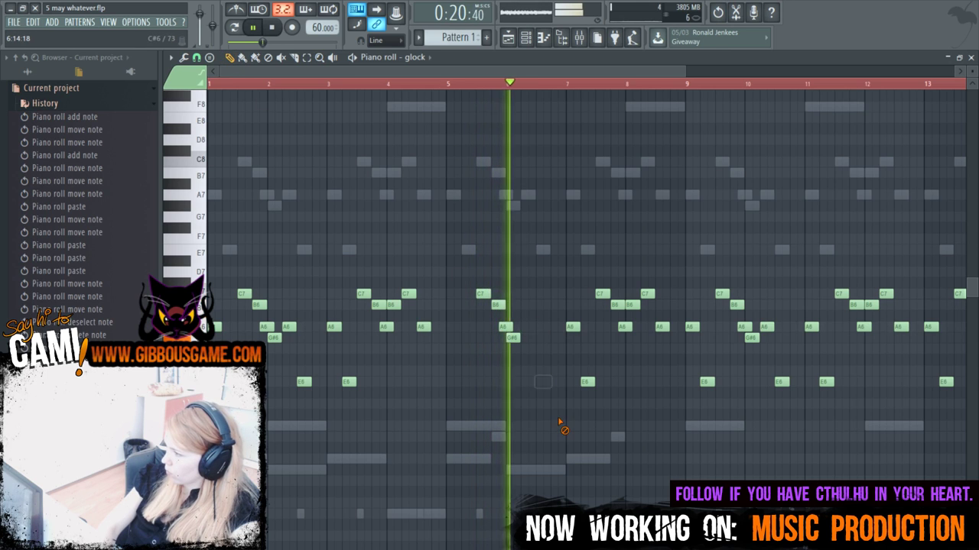
pyautogui.rightClick(571, 327)
pyautogui.rightClick(587, 382)
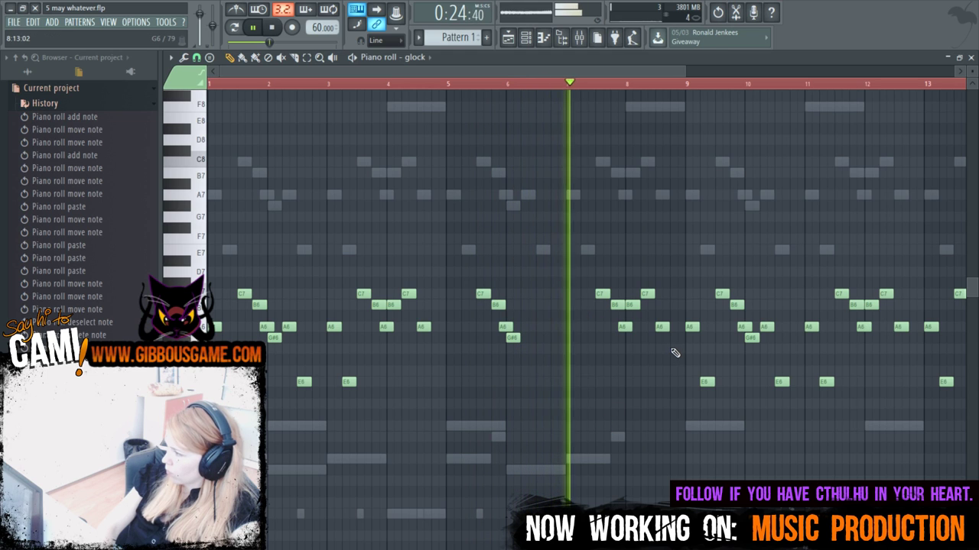
# In bar 8 of the glock part, delete the B6, C7 and A6 notes and add a G#6 at the bar's start.
pyautogui.rightClick(642, 296)
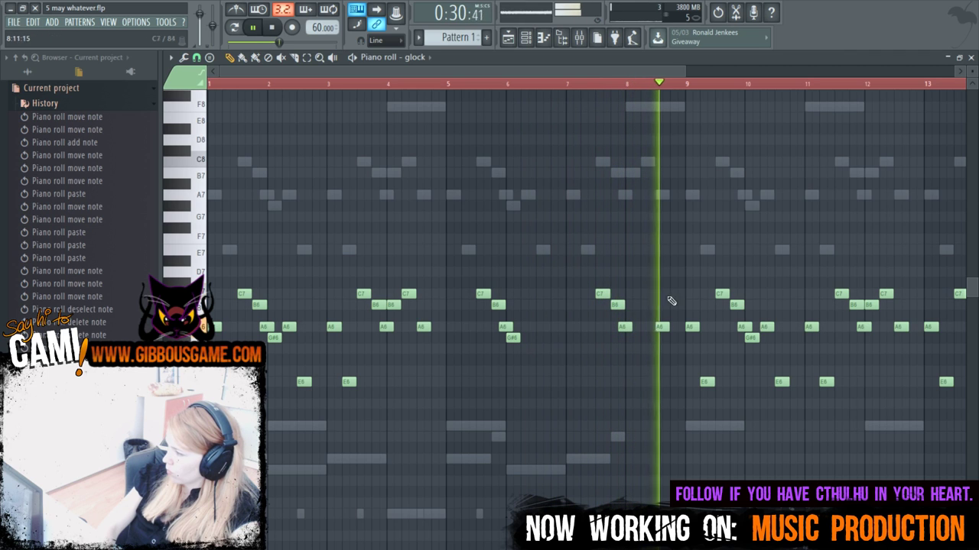
pyautogui.rightClick(662, 327)
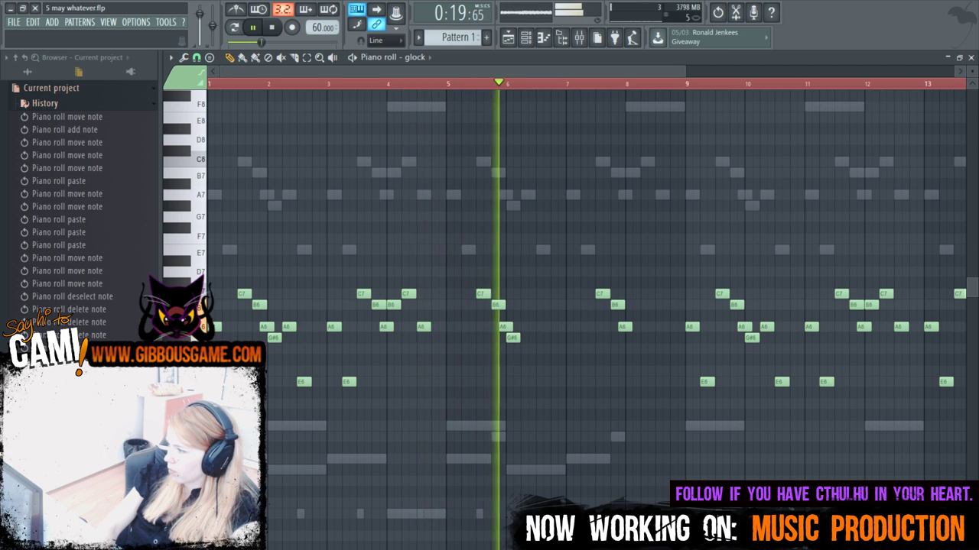
pyautogui.click(630, 337)
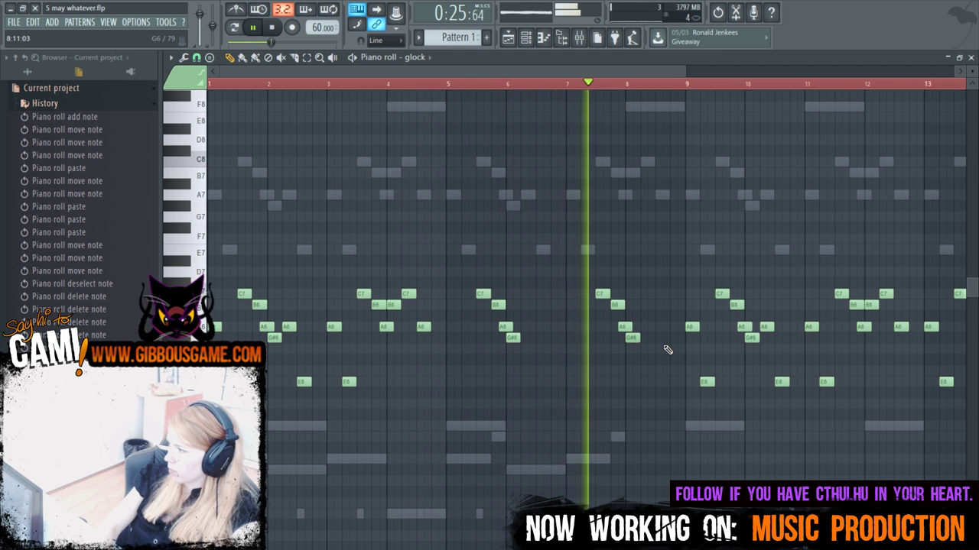
# Raise the vibes channel's volume slightly and check the settings of its VibroMaster instrument.
pyautogui.press('F6')
pyautogui.moveTo(324, 433); pyautogui.dragTo(324, 425)
pyautogui.press('F6')
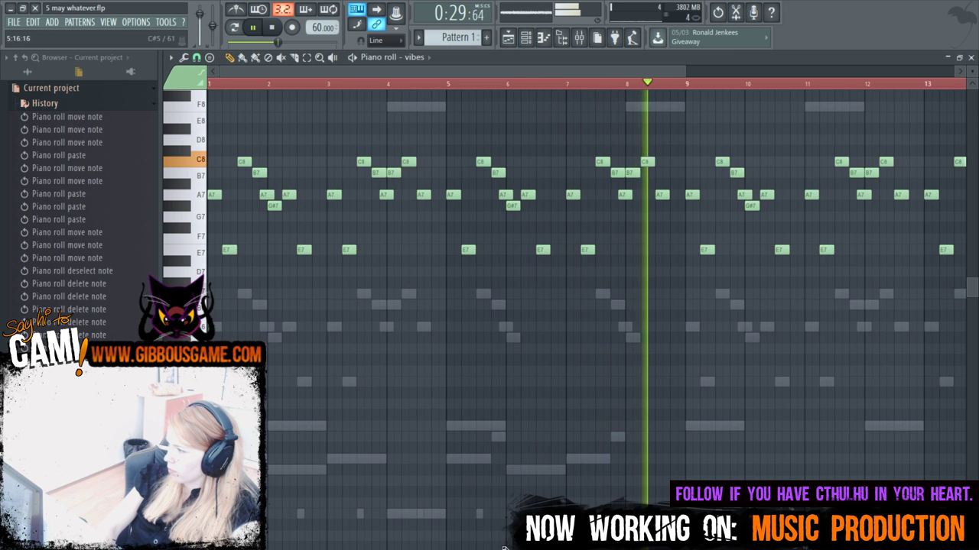
pyautogui.press('F5')
pyautogui.press('F7')
pyautogui.press('F6')
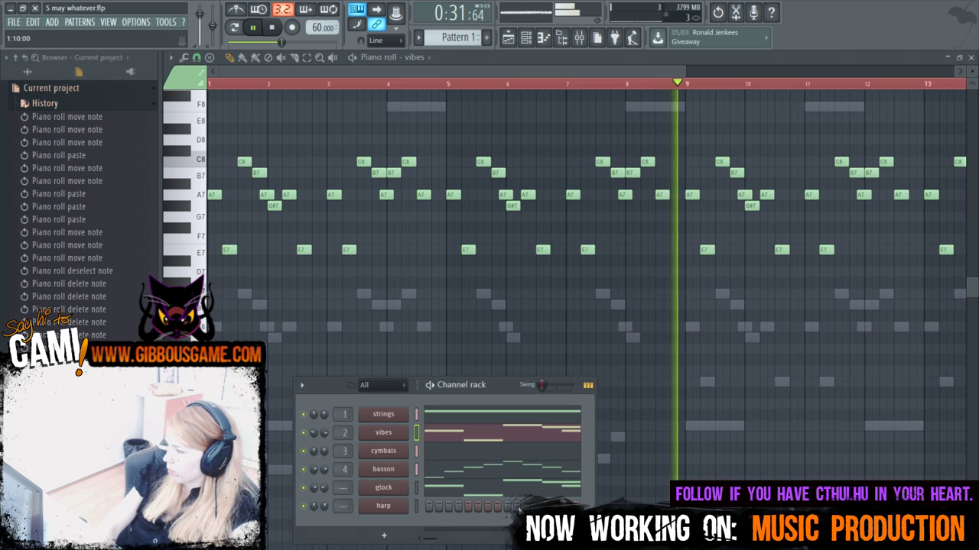
pyautogui.click(397, 436)
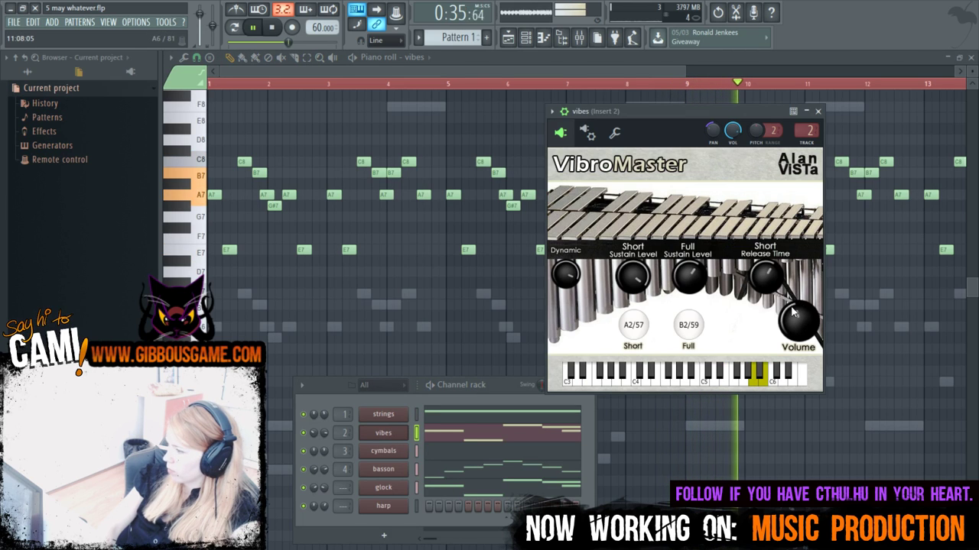
pyautogui.click(806, 111)
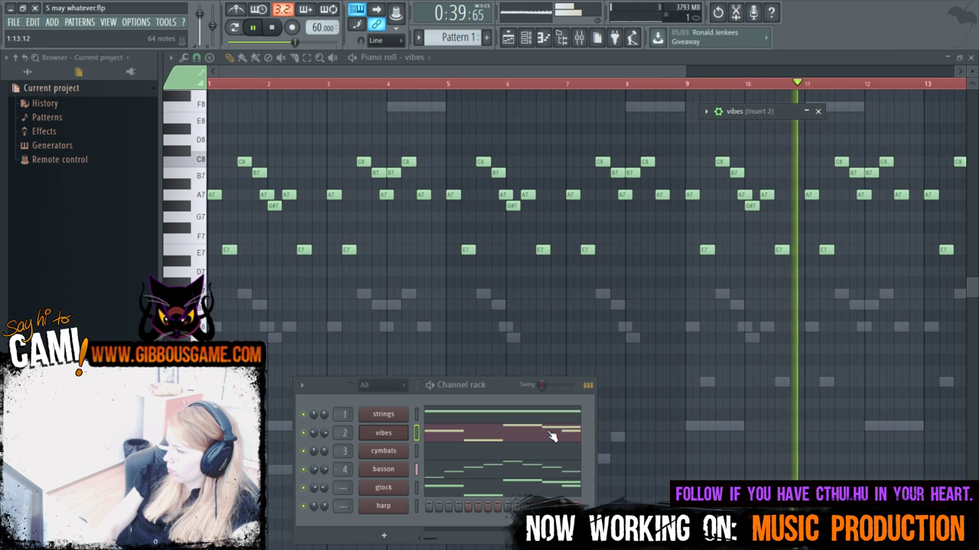
# Open the strings in the piano roll and add a one-bar note at bar 9, raised to F6.
pyautogui.click(480, 417)
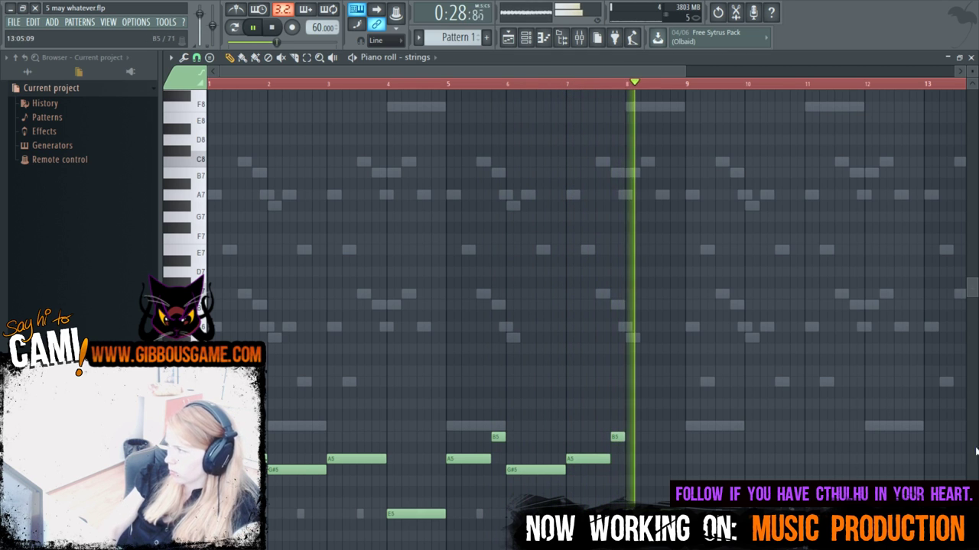
pyautogui.hscroll(1, 597, 85)
pyautogui.hscroll(3, 598, 92)
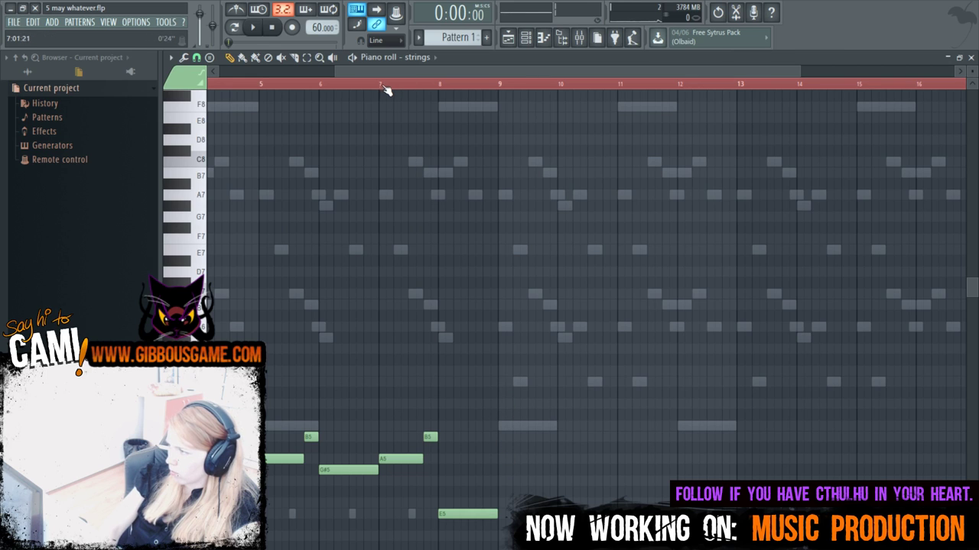
pyautogui.press('space')
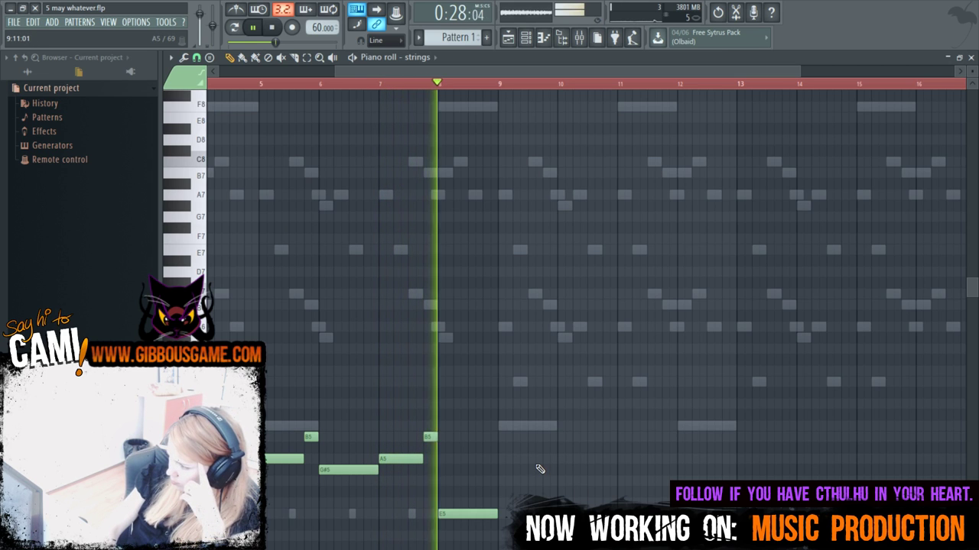
pyautogui.click(504, 408)
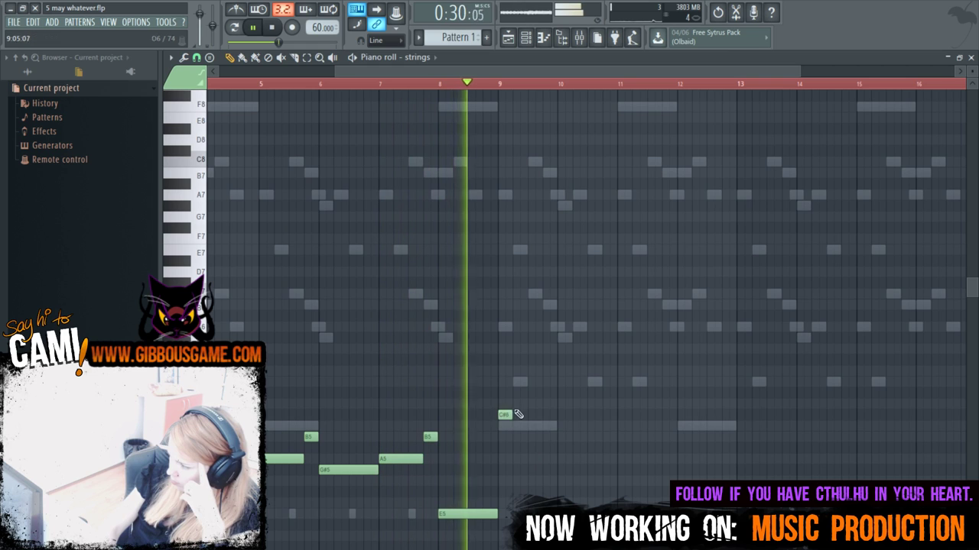
pyautogui.moveTo(506, 404); pyautogui.dragTo(509, 370)
pyautogui.press('space')
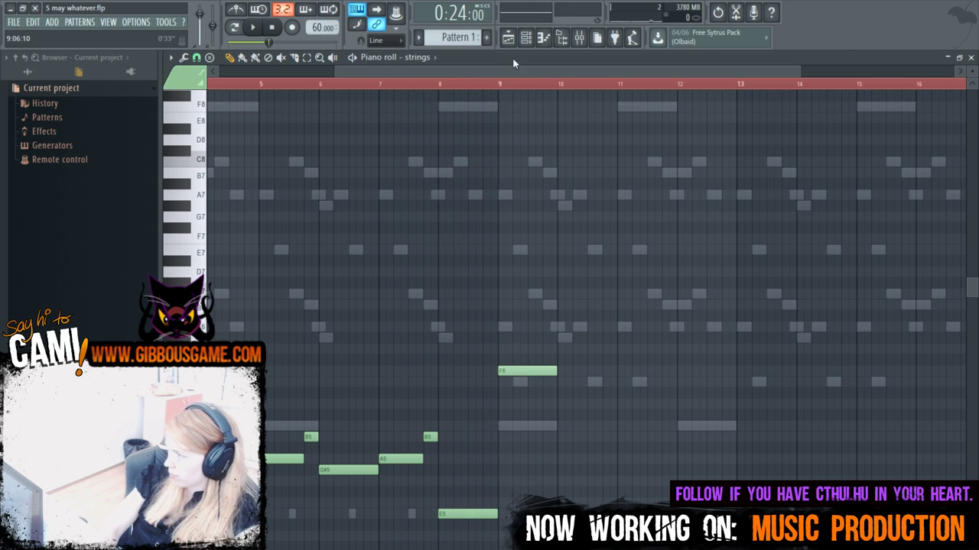
# Lower the strings' bar 9 note to E6 and audition D#6 and D6 for a one-bar note at bar 10, playing from bar 9.
pyautogui.click(502, 87)
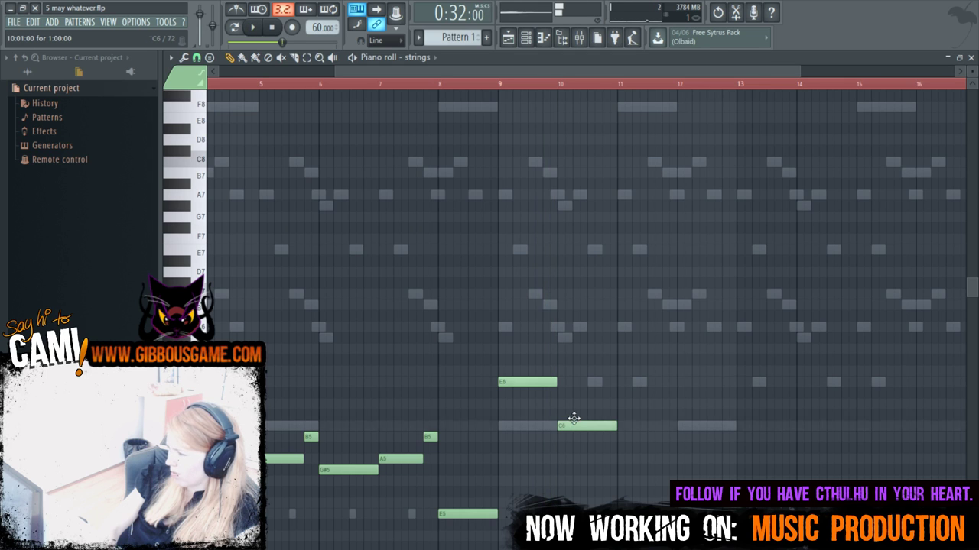
pyautogui.press('space')
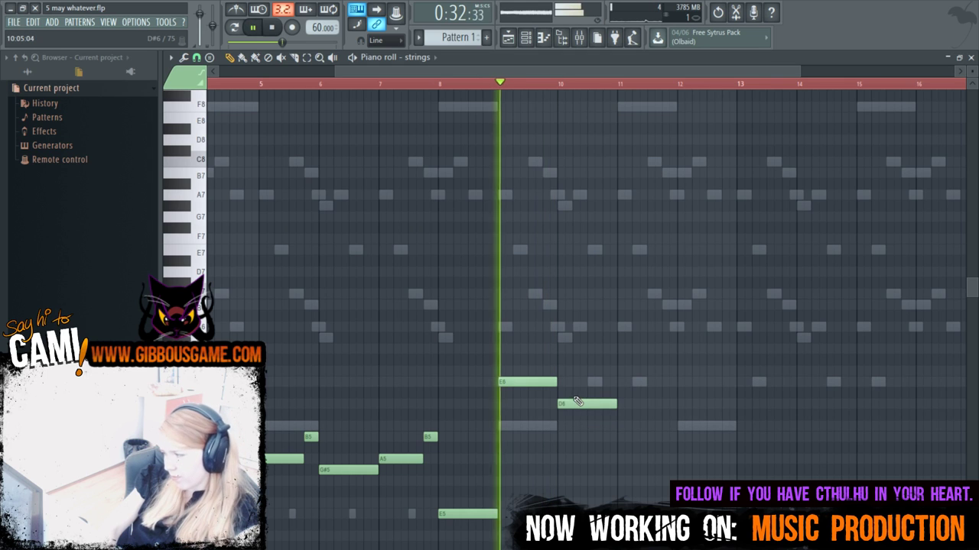
pyautogui.moveTo(575, 402); pyautogui.dragTo(577, 392)
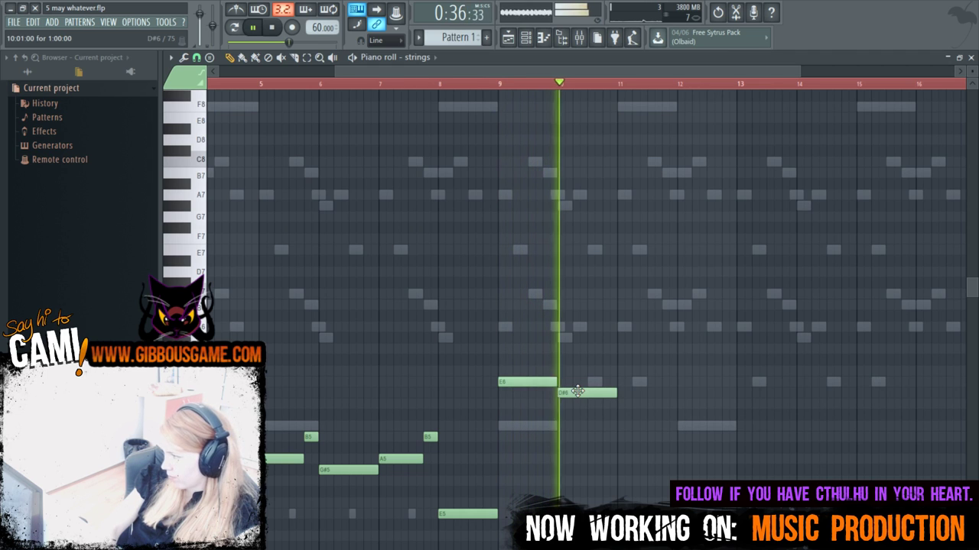
pyautogui.moveTo(577, 392); pyautogui.dragTo(575, 404)
pyautogui.press('space')
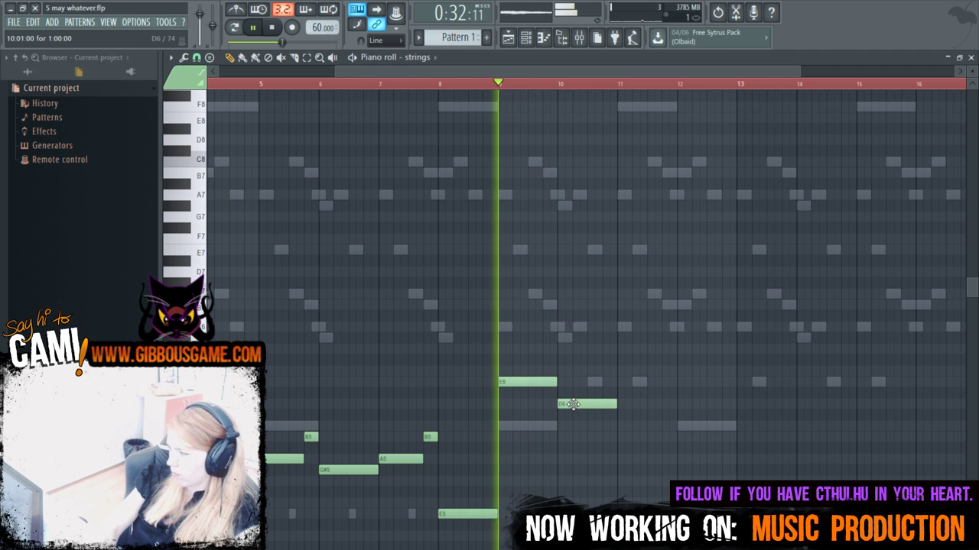
pyautogui.moveTo(640, 74); pyautogui.dragTo(419, 88)
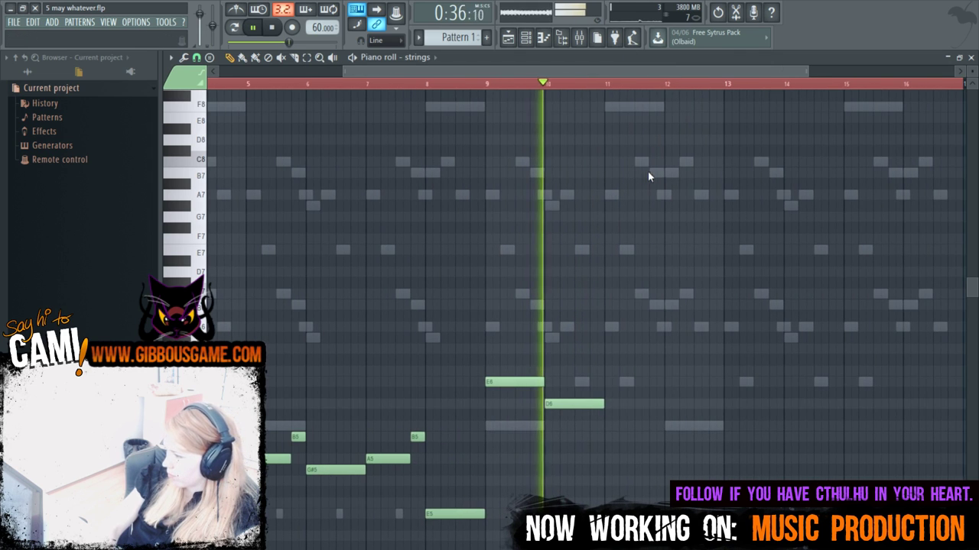
# Fill bar 10 of the strings with two half-bar notes, A5 followed by B5, instead of the D6.
pyautogui.press('space')
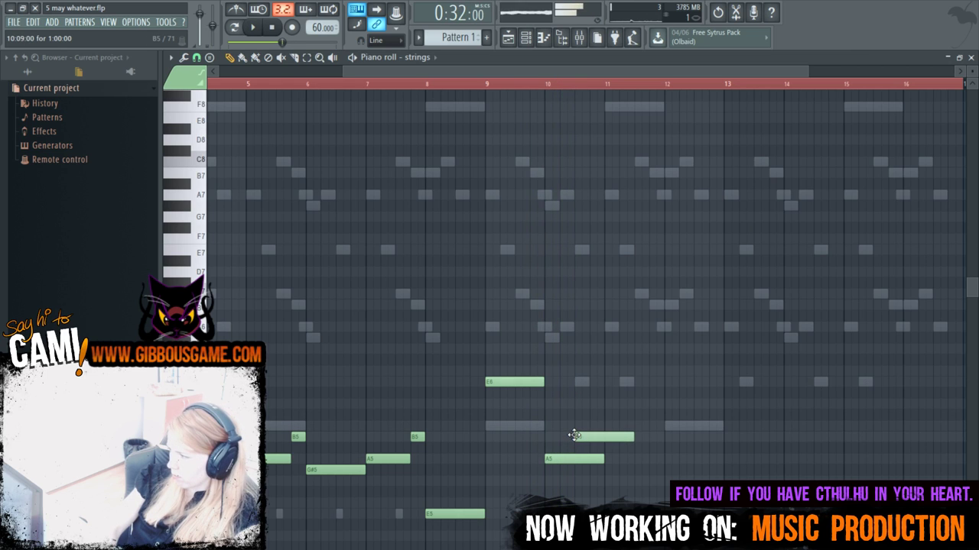
pyautogui.moveTo(603, 458); pyautogui.dragTo(573, 459)
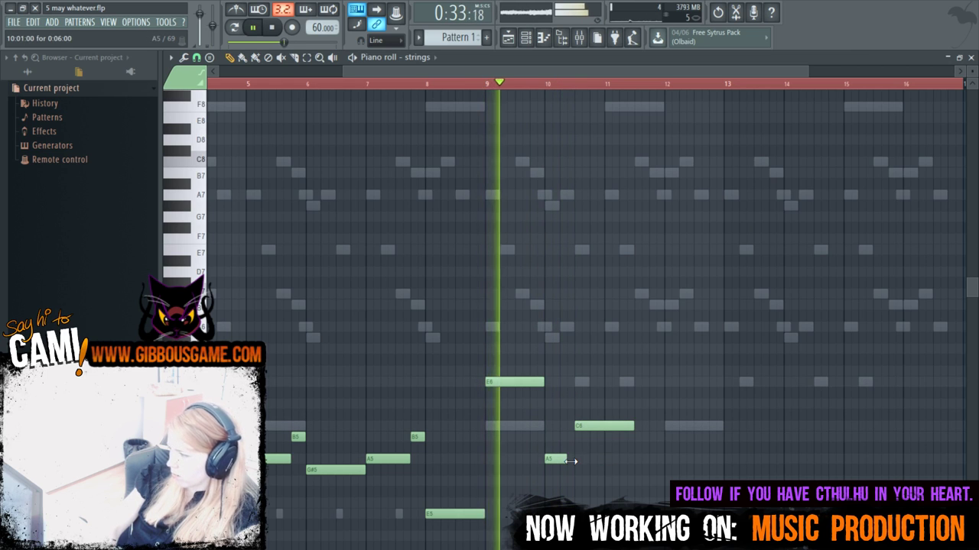
pyautogui.moveTo(629, 425); pyautogui.dragTo(604, 425)
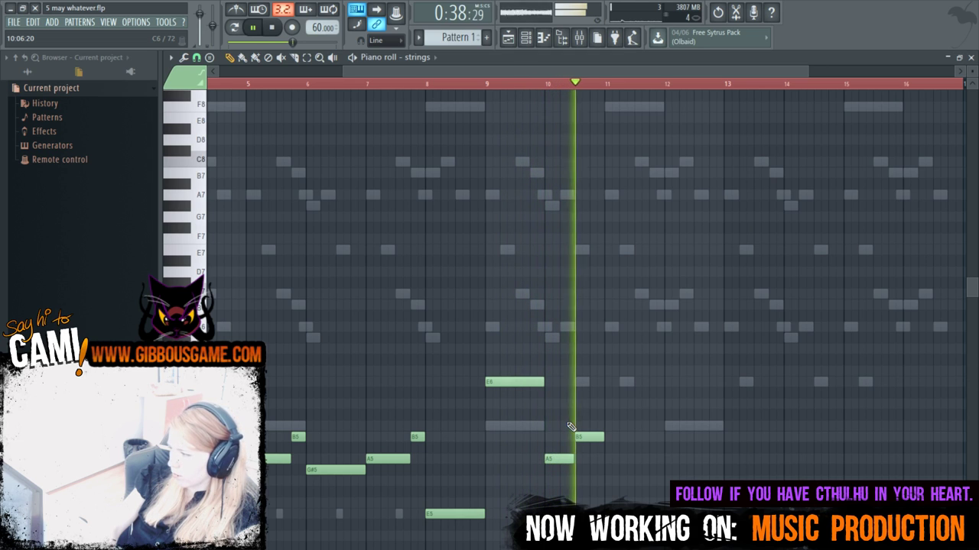
# Add an E6 to the strings at bar 11 and lengthen it to the whole bar while listening from bar 9.
pyautogui.press('space')
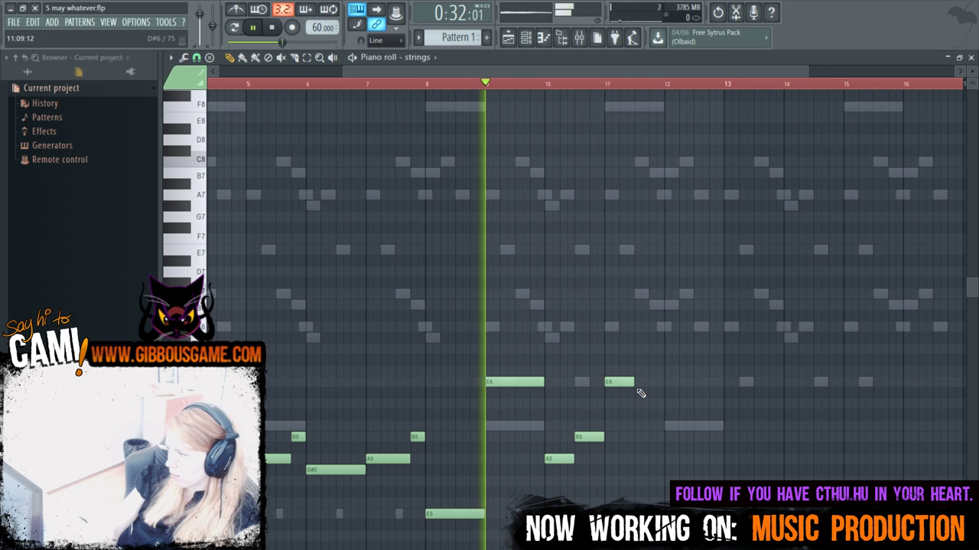
pyautogui.moveTo(641, 393); pyautogui.dragTo(667, 393)
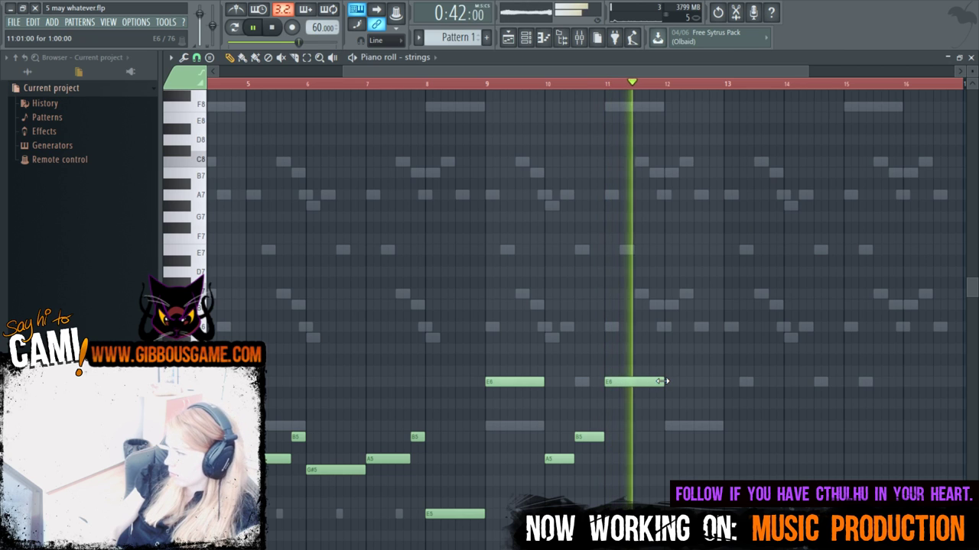
pyautogui.press('space')
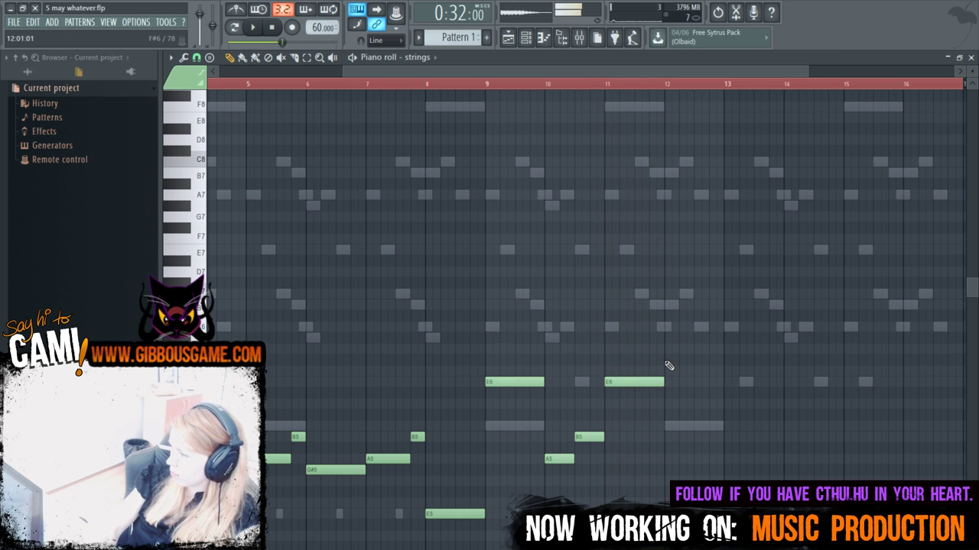
# Add an F6 and a G#5 to bar 12 of the strings and shorten each to half a bar.
pyautogui.moveTo(666, 361); pyautogui.dragTo(666, 375)
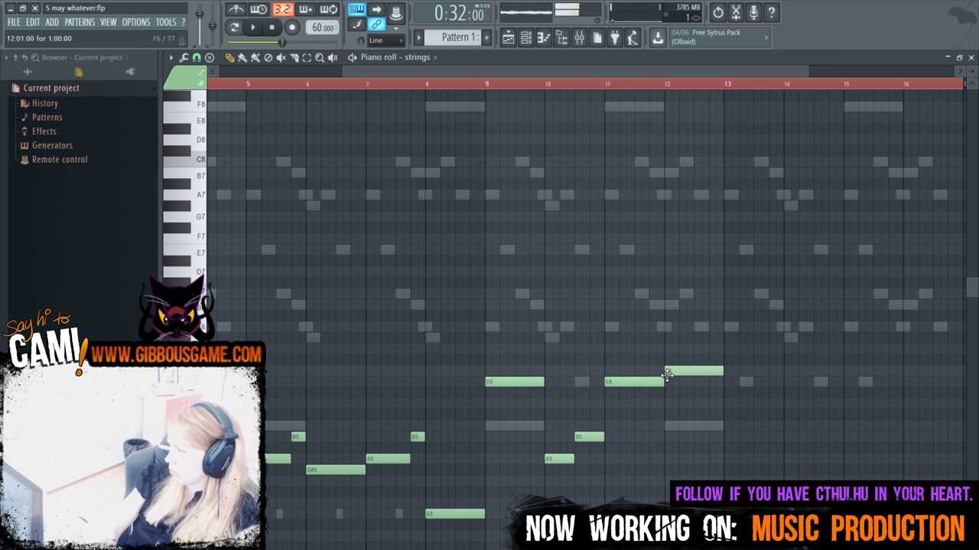
pyautogui.moveTo(692, 426); pyautogui.dragTo(690, 471)
pyautogui.press('space')
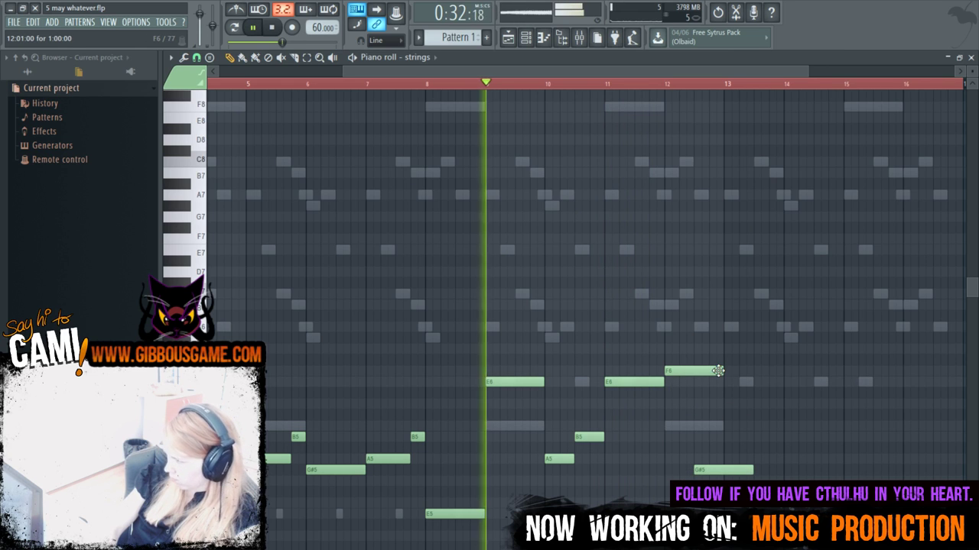
pyautogui.moveTo(721, 372); pyautogui.dragTo(691, 374)
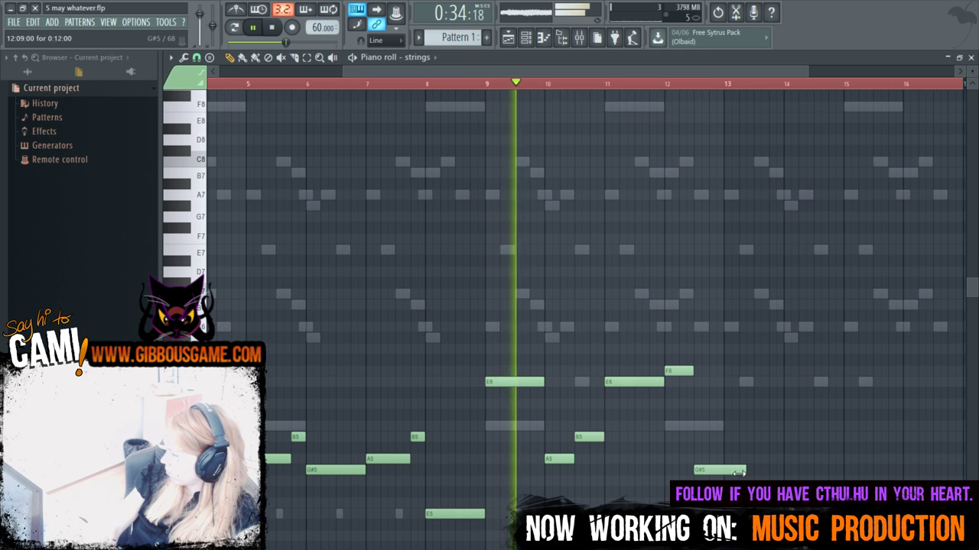
pyautogui.moveTo(752, 470); pyautogui.dragTo(722, 470)
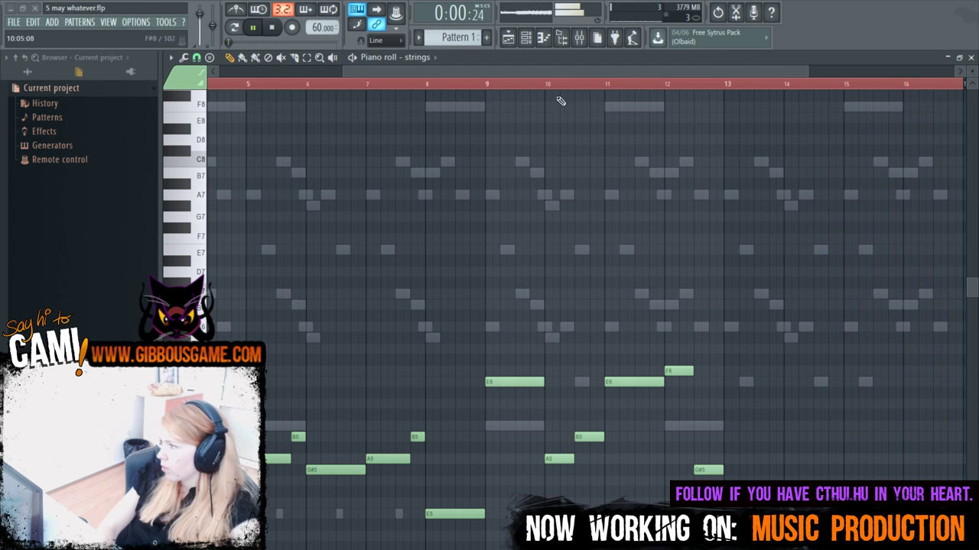
# Show the strings' full sixteen bars and play the pattern from bar 9, then from bar 5.
pyautogui.moveTo(532, 68); pyautogui.dragTo(244, 61)
pyautogui.press('space')
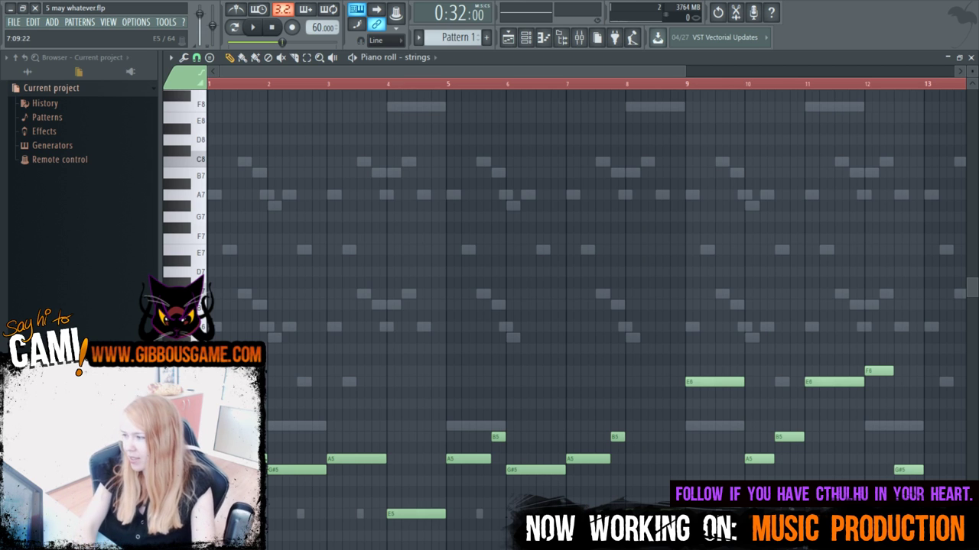
pyautogui.moveTo(681, 70); pyautogui.dragTo(956, 70)
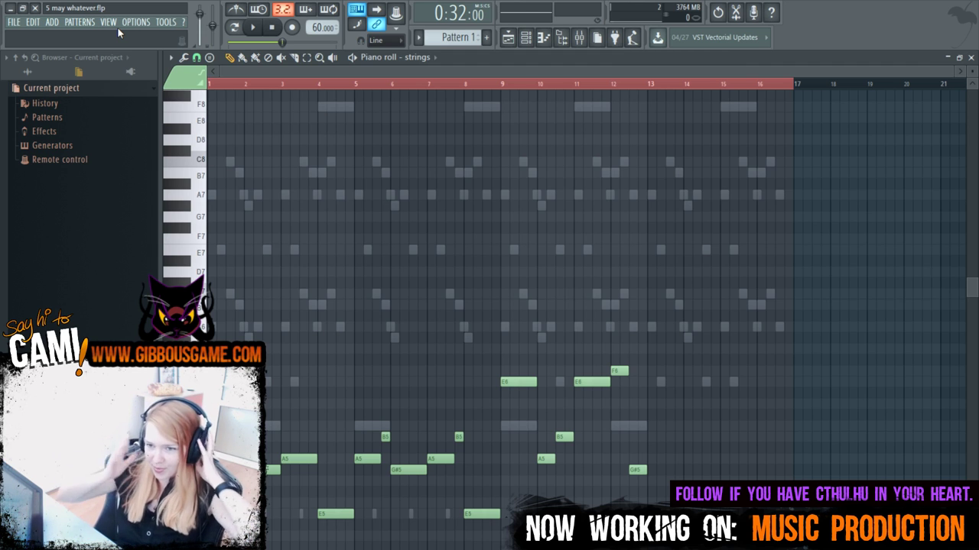
pyautogui.click(505, 84)
pyautogui.press('space')
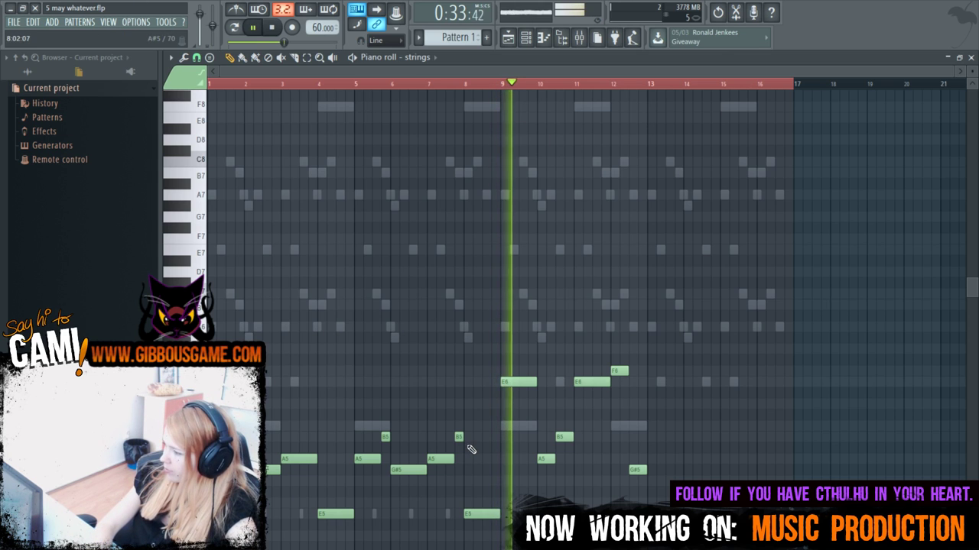
pyautogui.click(355, 83)
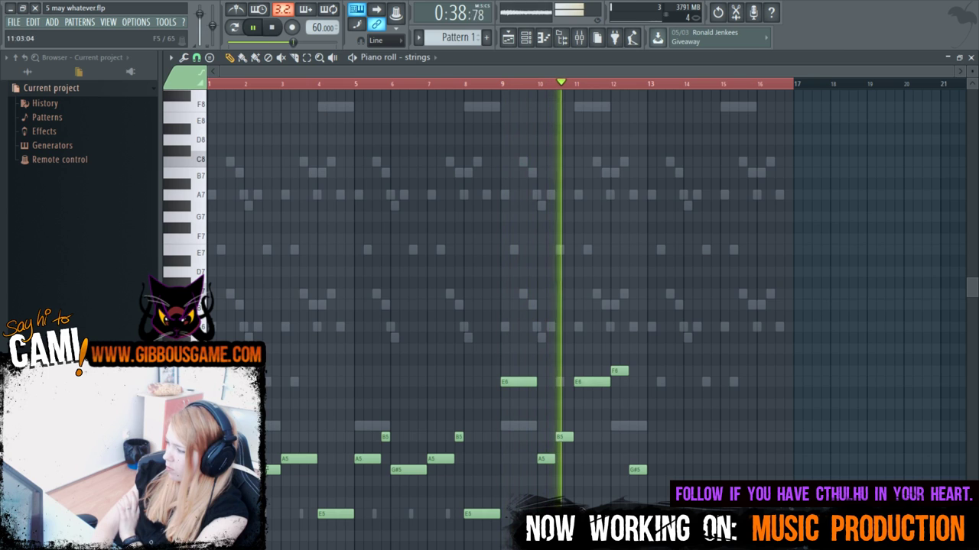
# Delete all the strings notes in bars 9 to 12 and stop playback.
pyautogui.rightClick(546, 459)
pyautogui.rightClick(564, 436)
pyautogui.rightClick(592, 381)
pyautogui.rightClick(518, 381)
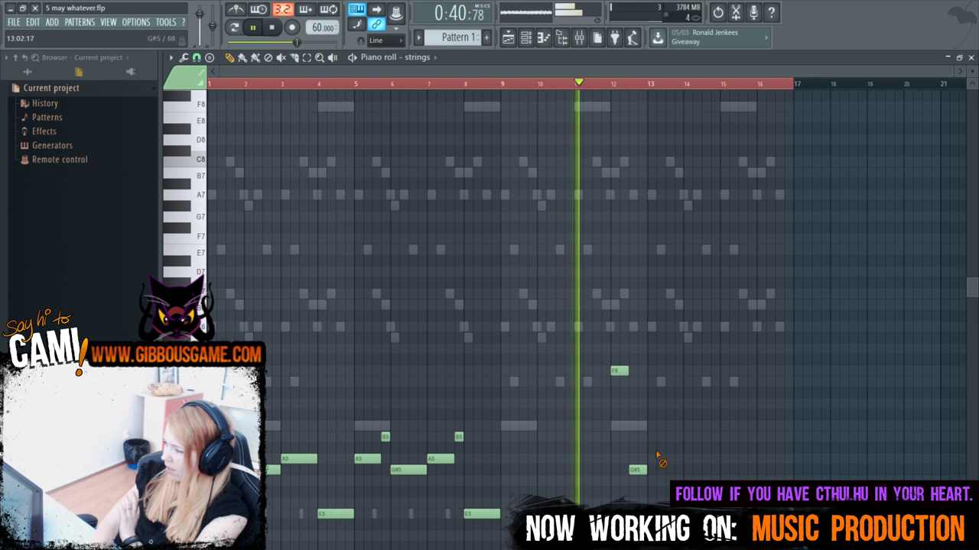
pyautogui.rightClick(619, 371)
pyautogui.rightClick(637, 469)
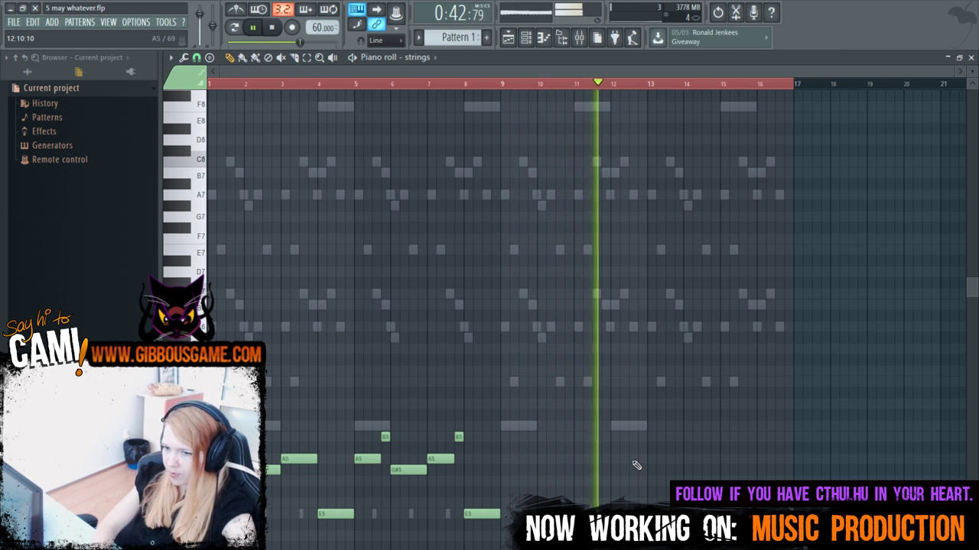
pyautogui.press('space')
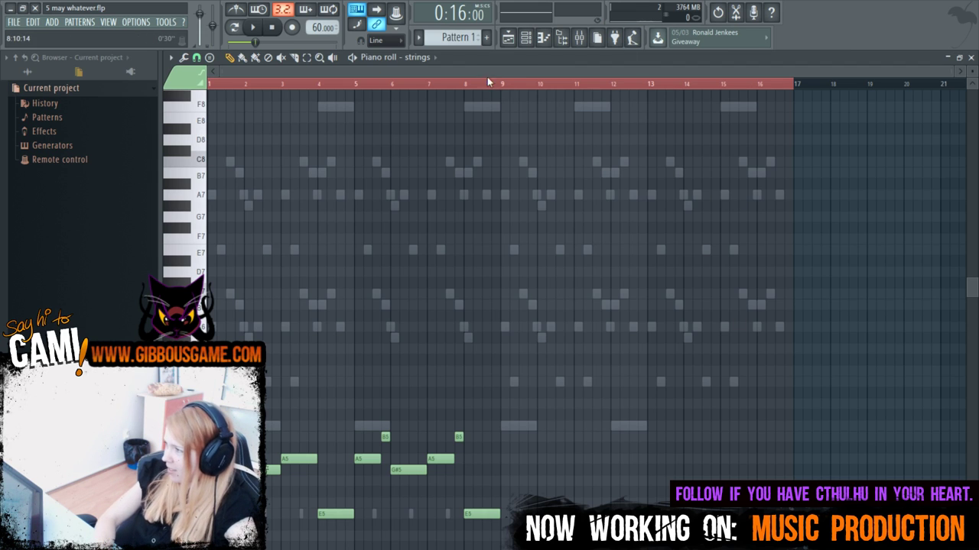
# Listen again from bar 5 and add a half-bar A4 to the strings at the start of bar 9.
pyautogui.click(497, 86)
pyautogui.click(361, 87)
pyautogui.press('space')
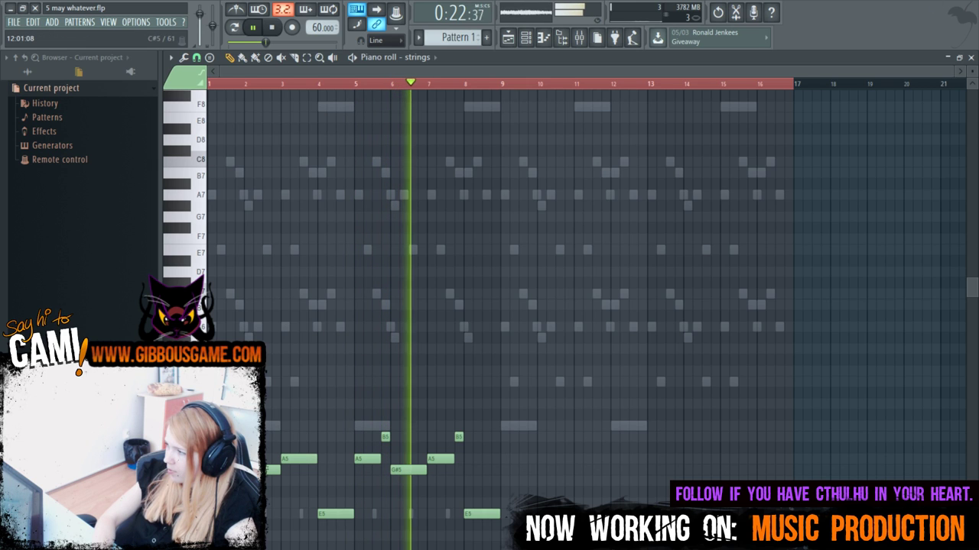
pyautogui.scroll(-4, 579, 498)
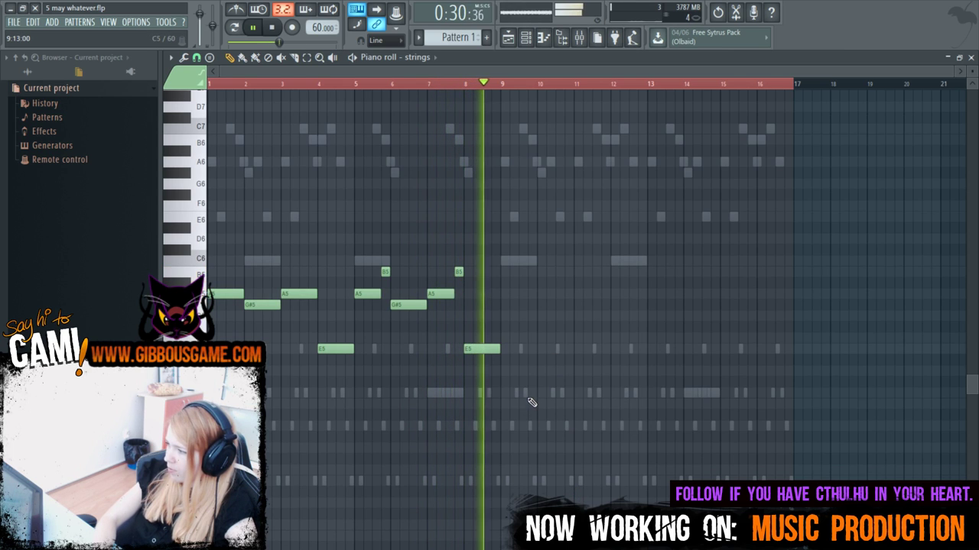
pyautogui.press('space')
pyautogui.moveTo(505, 460); pyautogui.dragTo(497, 403)
pyautogui.moveTo(498, 425); pyautogui.dragTo(496, 431)
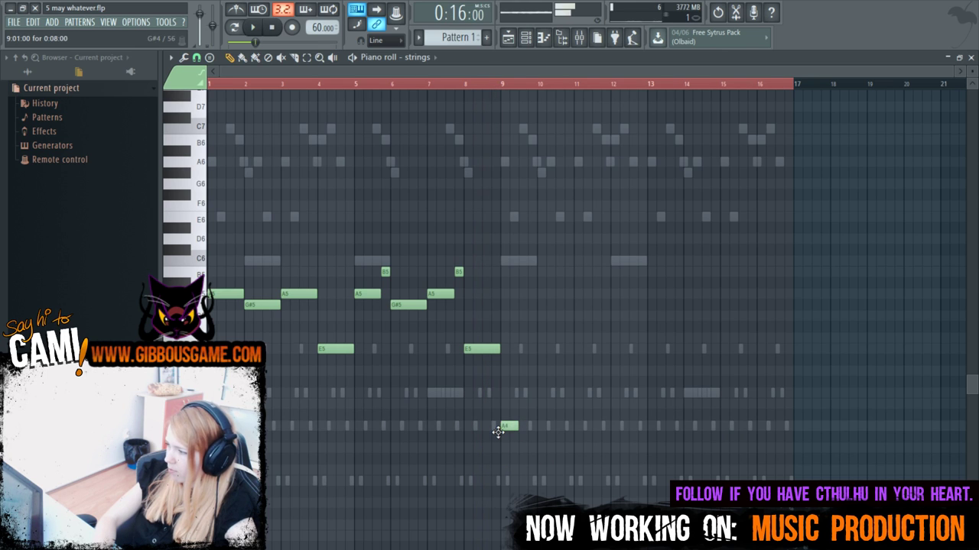
# Continue the strings with a half-bar B4 in the second half of bar 9 and a C5 at the start of bar 10.
pyautogui.press('space')
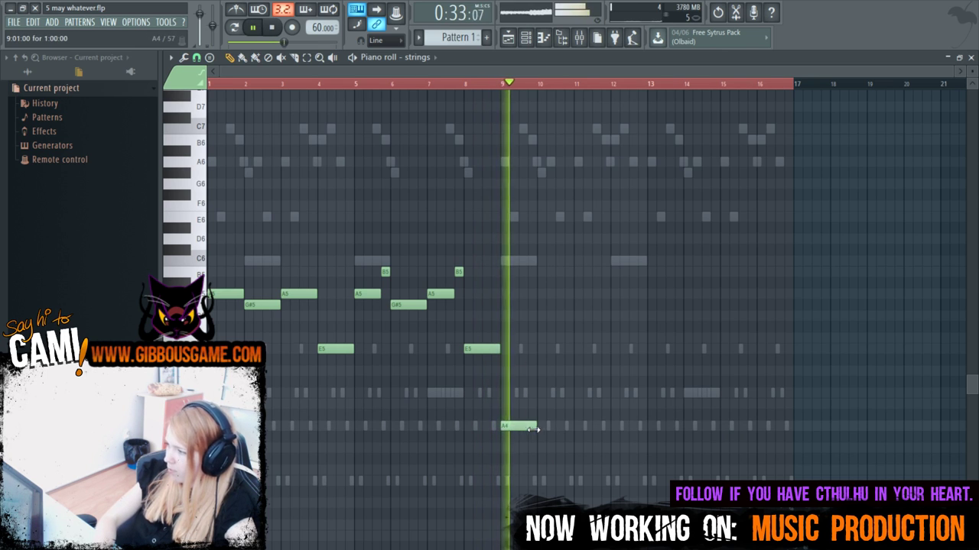
pyautogui.press('space')
pyautogui.click(520, 403)
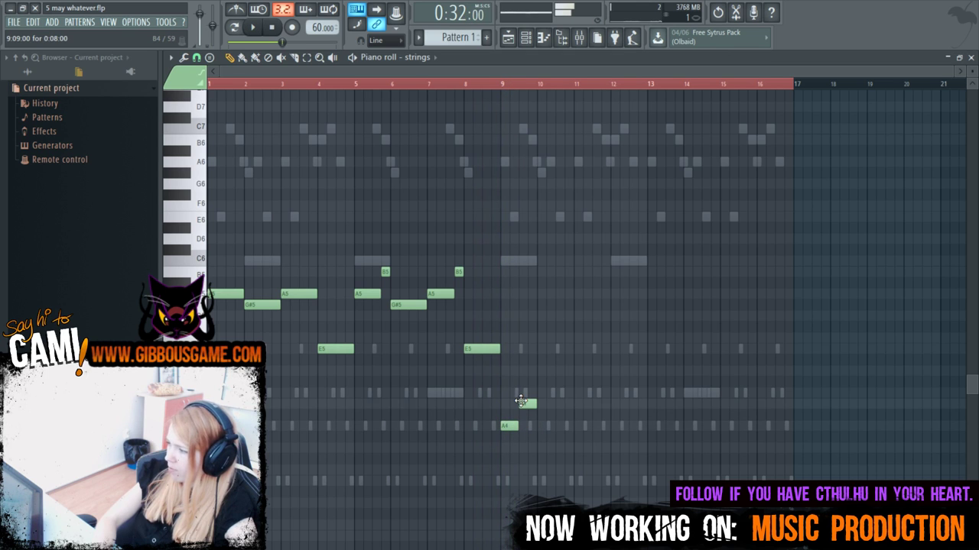
pyautogui.press('space')
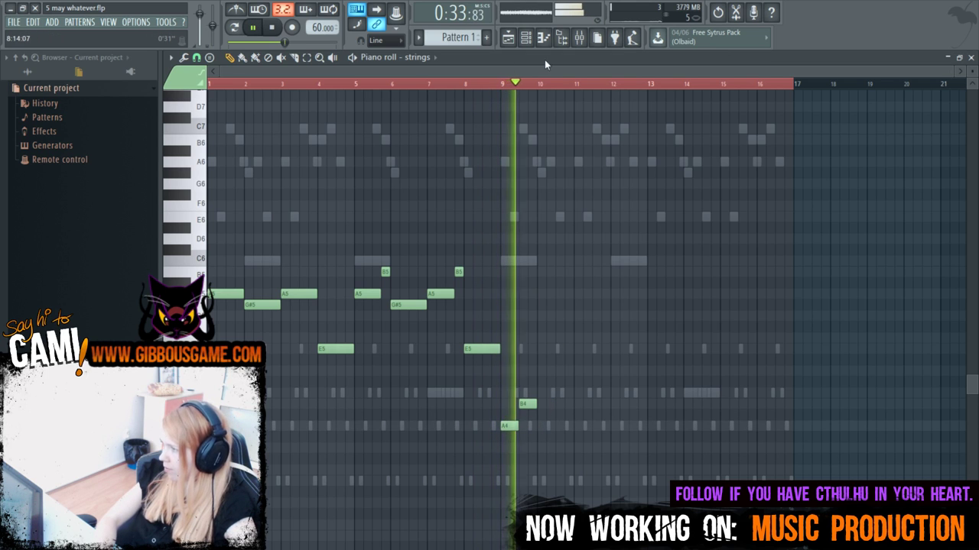
pyautogui.click(545, 393)
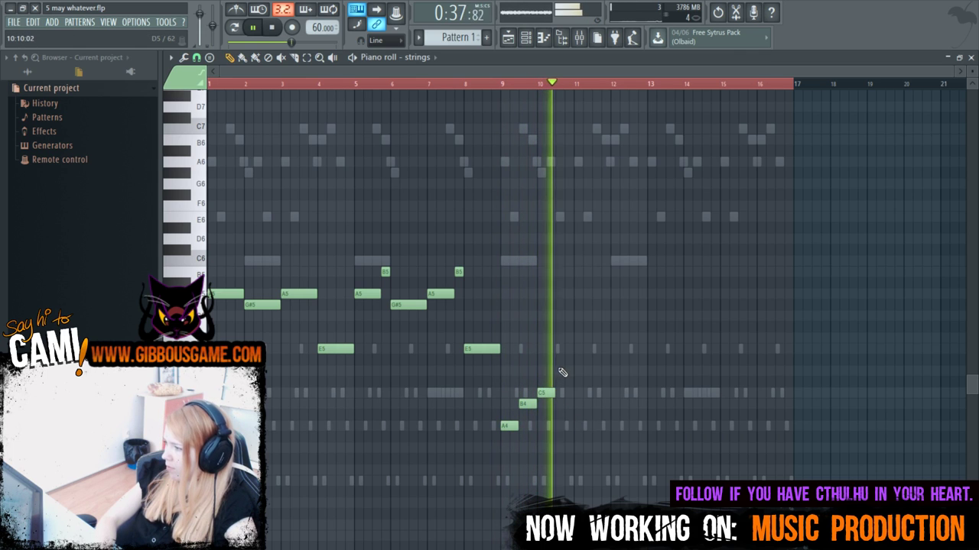
# Add a half-bar E5 to the second half of bar 10 in the strings and audition the phrase from bar 9.
pyautogui.press('space')
pyautogui.click(562, 373)
pyautogui.moveTo(562, 372); pyautogui.dragTo(563, 346)
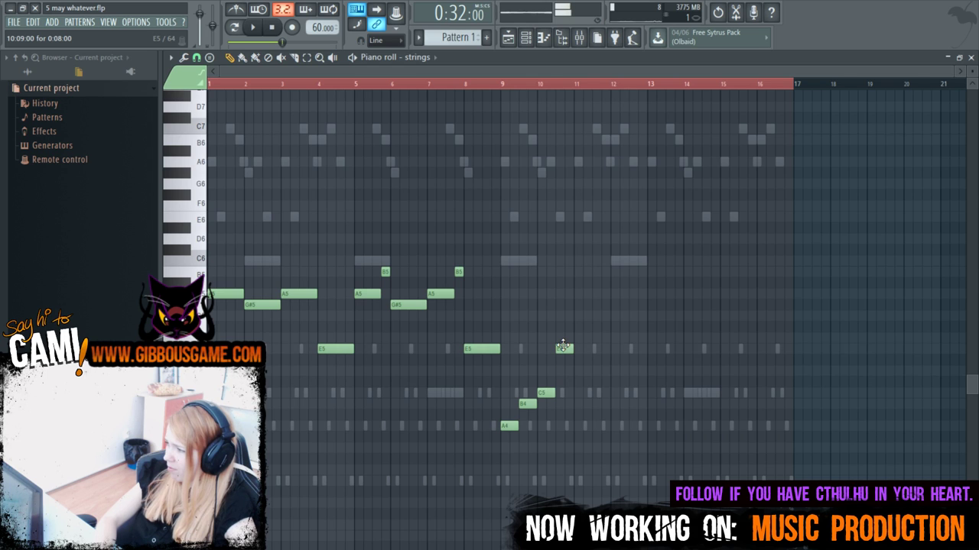
pyautogui.press('space')
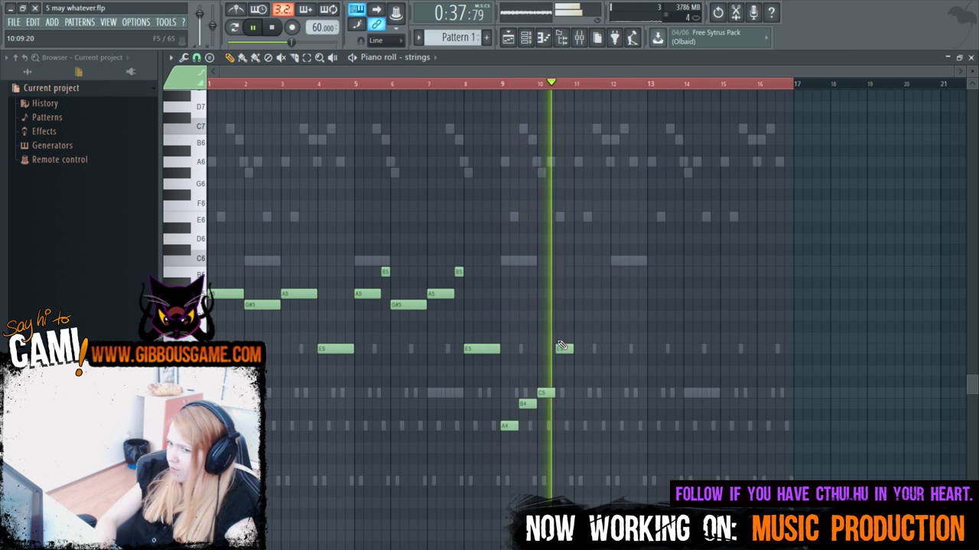
pyautogui.press('space')
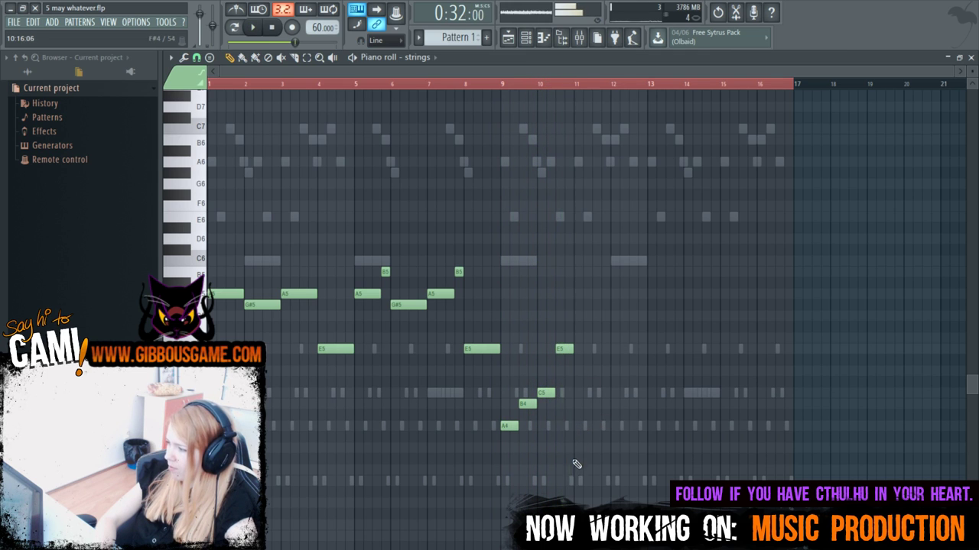
# Try a half-bar G#4 at the start of bar 11, then lower it to F4, listening from bar 9.
pyautogui.moveTo(573, 468); pyautogui.dragTo(572, 434)
pyautogui.press('space')
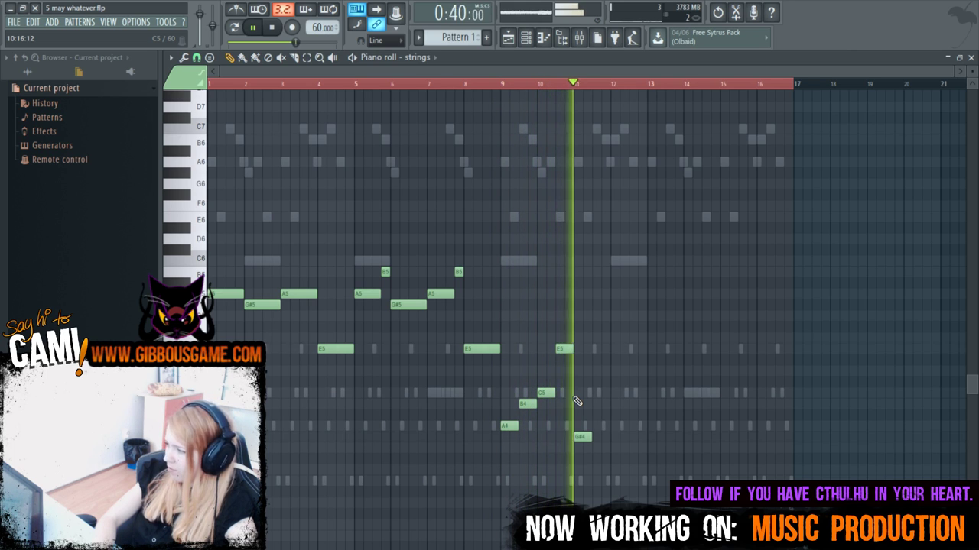
pyautogui.press('space')
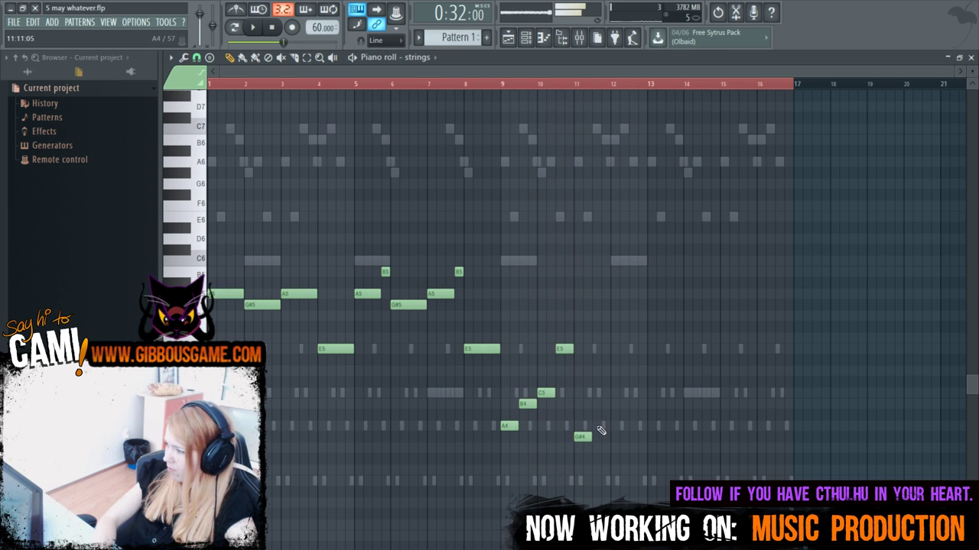
pyautogui.moveTo(582, 437); pyautogui.dragTo(581, 469)
pyautogui.press('space')
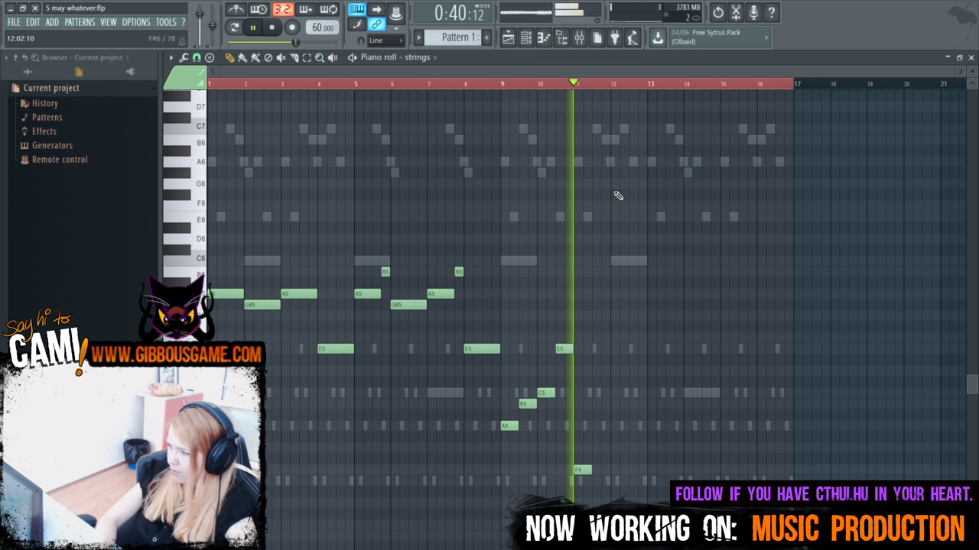
pyautogui.press('space')
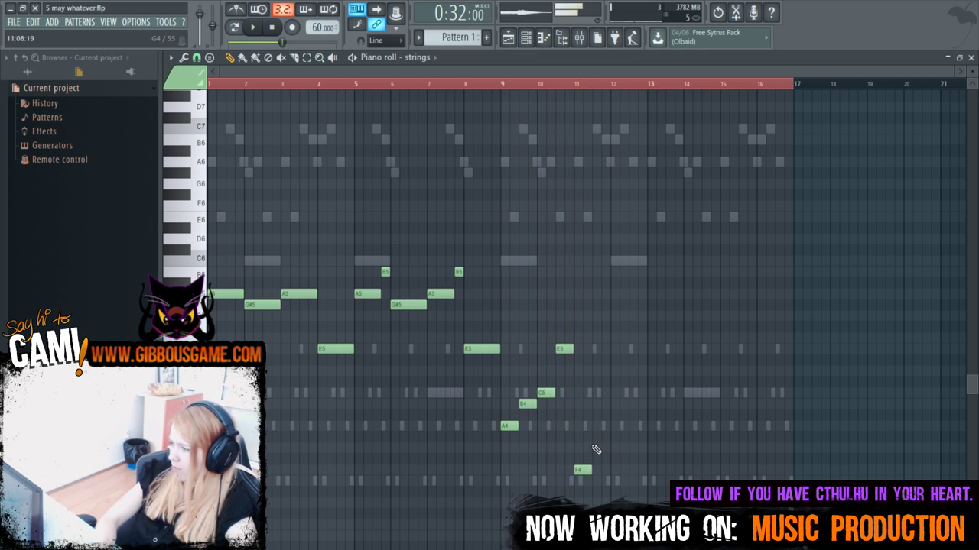
# Add a half-bar B4 in the second half of bar 11 and a C5 at the start of bar 12, playing from bar 11.
pyautogui.moveTo(590, 450); pyautogui.dragTo(593, 404)
pyautogui.scroll(2, 600, 252)
pyautogui.click(578, 82)
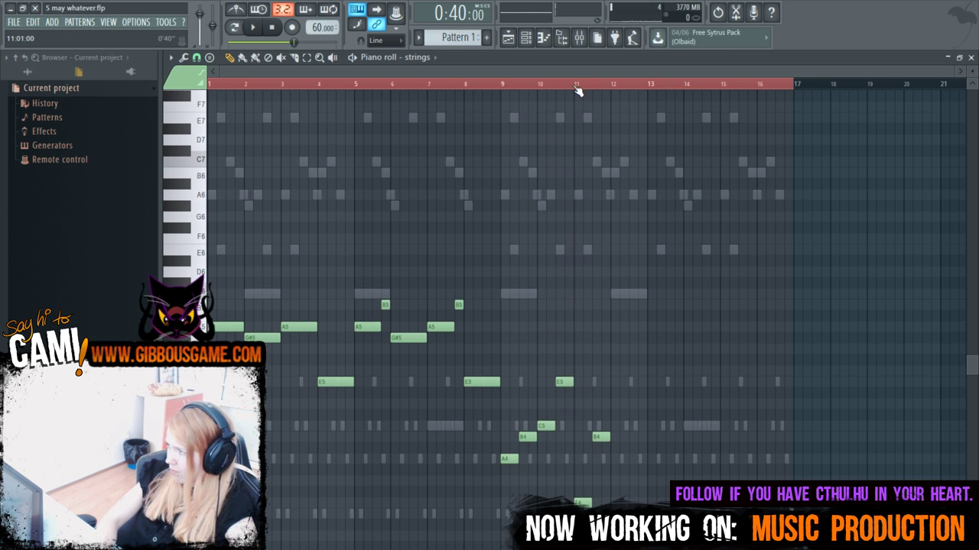
pyautogui.press('space')
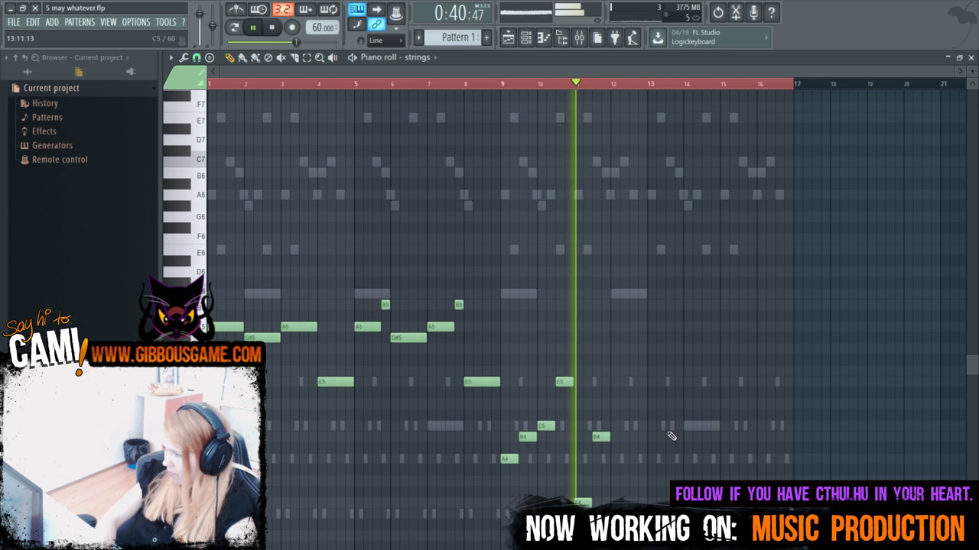
pyautogui.click(614, 427)
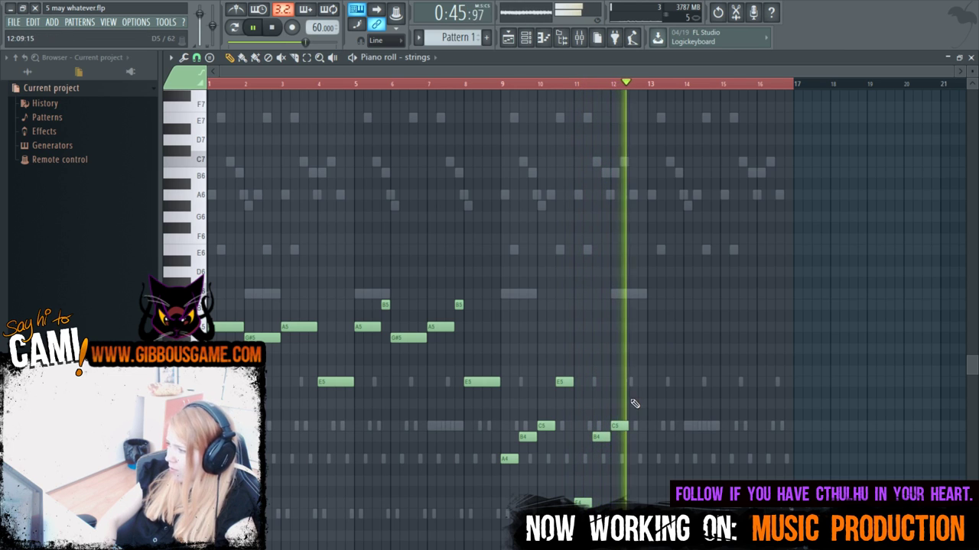
# Fill the second half of bar 12 with a half-bar F5 and play the phrase from bar 11.
pyautogui.press('space')
pyautogui.click(628, 382)
pyautogui.moveTo(630, 376)
pyautogui.mouseDown()
pyautogui.moveTo(628, 353)
pyautogui.moveTo(627, 366)
pyautogui.mouseUp()
pyautogui.press('space')
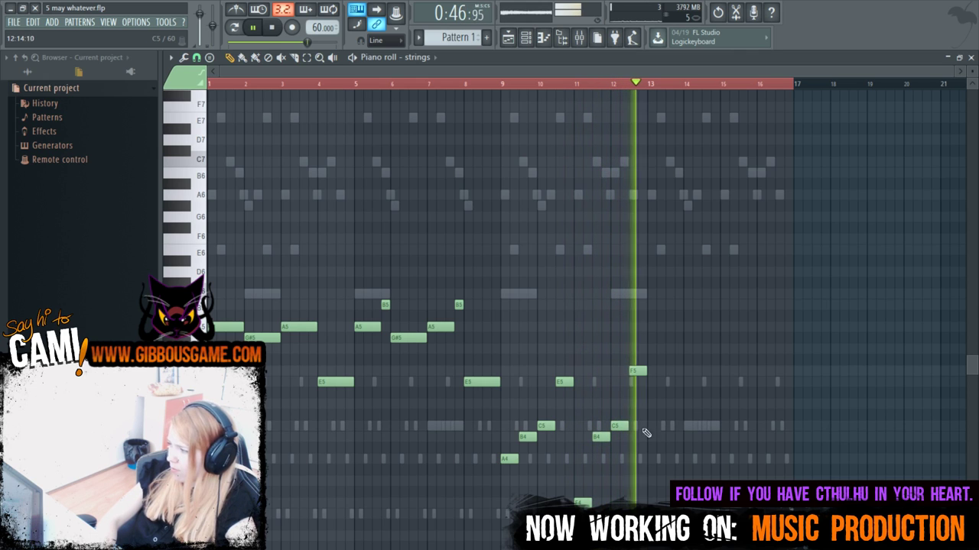
# Add half-bar A4 and B4 notes to bar 13 of the strings and a C5 at the start of bar 14.
pyautogui.click(651, 458)
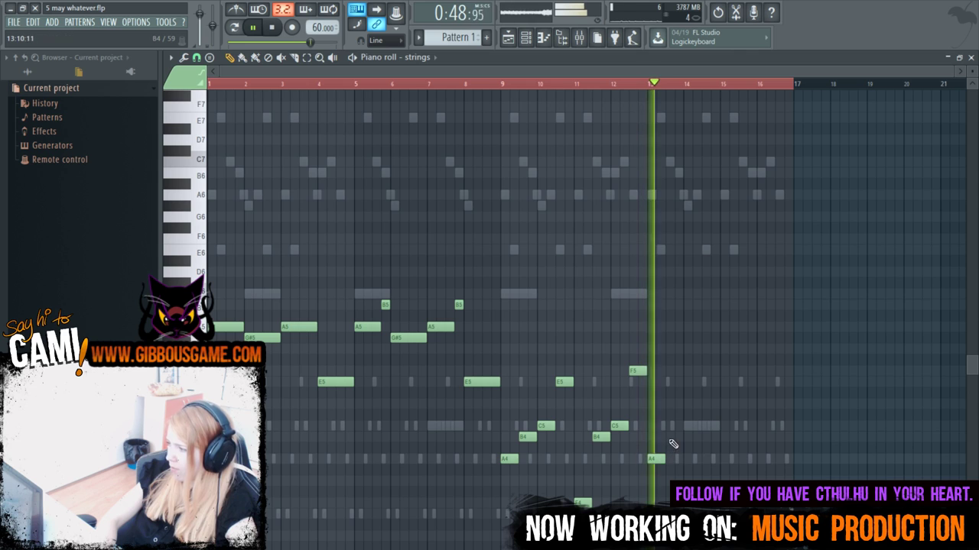
pyautogui.click(673, 437)
pyautogui.click(690, 426)
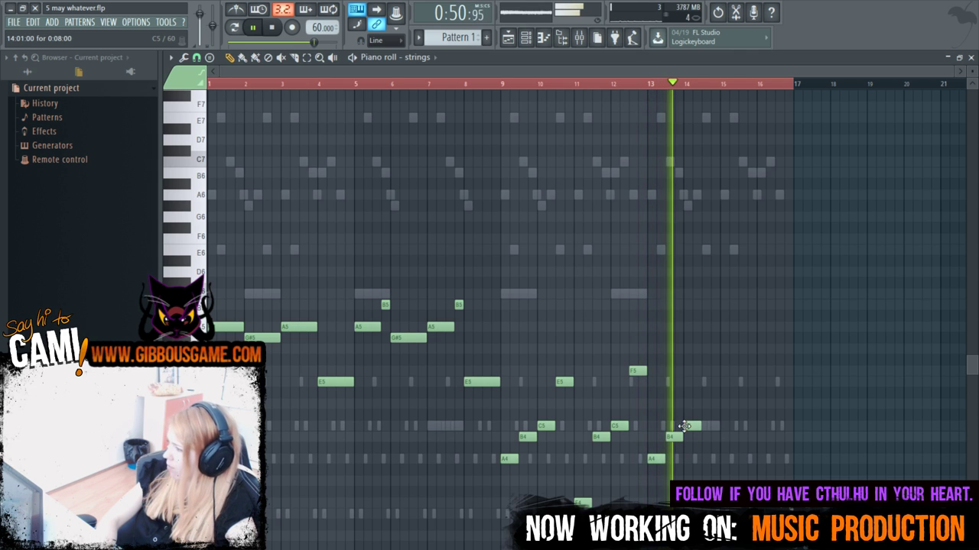
pyautogui.press('space')
# Complete the strings with half-bar notes: A4 in late bar 14, G#4 and A4 in bar 15, B4 and G#4 in bar 16.
pyautogui.click(705, 459)
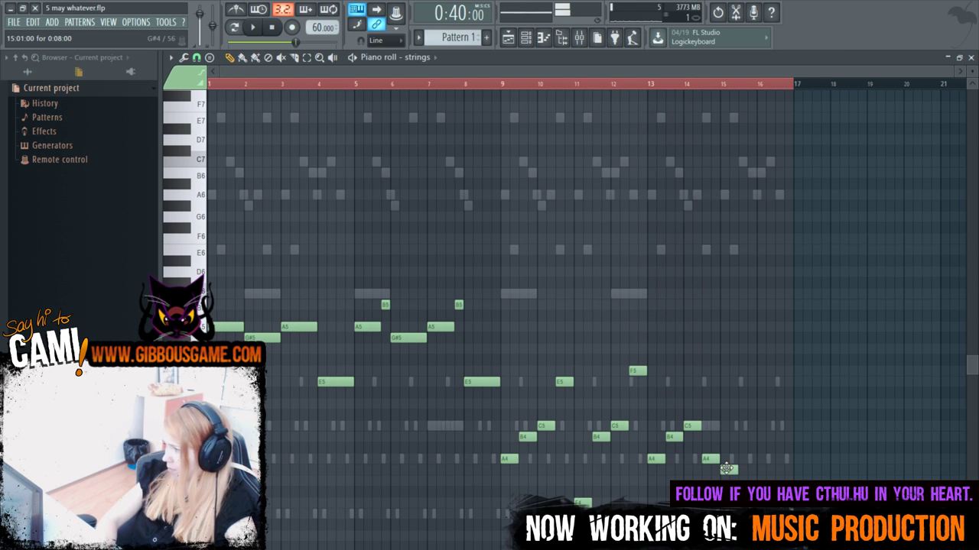
pyautogui.click(738, 459)
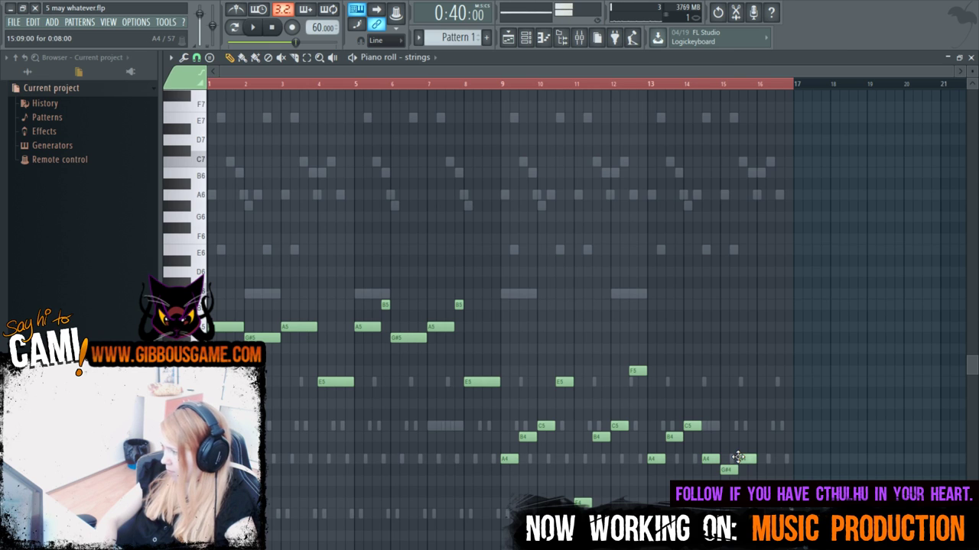
pyautogui.moveTo(765, 448); pyautogui.dragTo(761, 436)
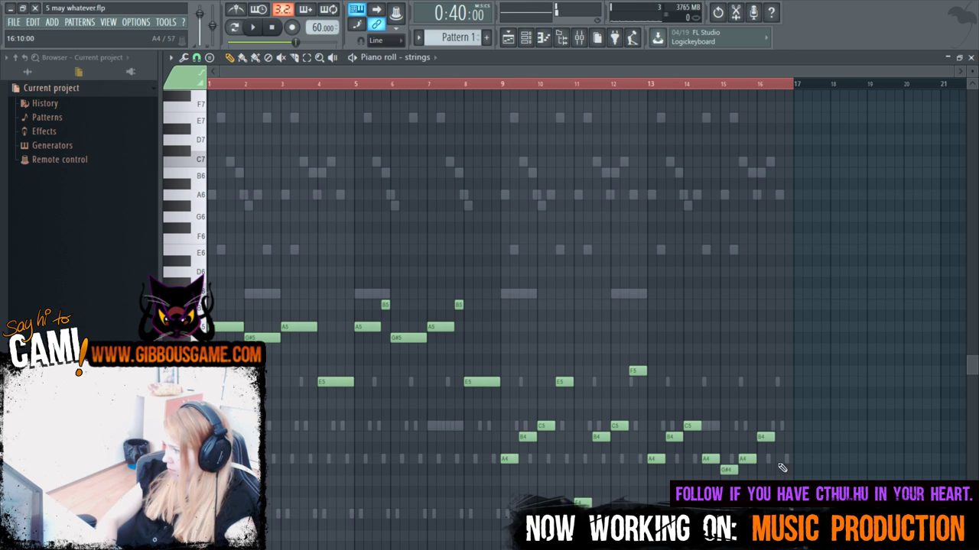
pyautogui.moveTo(782, 468); pyautogui.dragTo(772, 471)
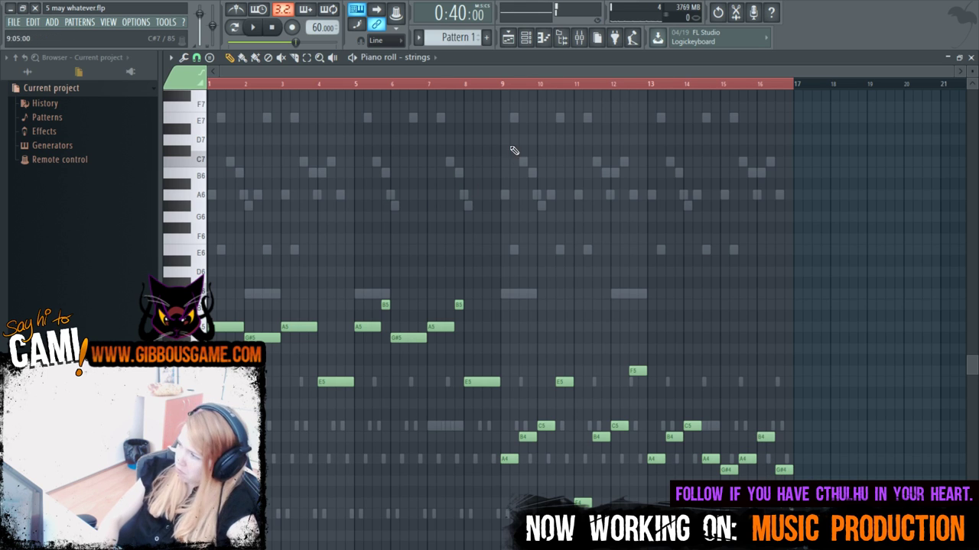
# Play the new strings melody from bar 9 to check it against the other instruments, then stop playback.
pyautogui.click(503, 86)
pyautogui.press('space')
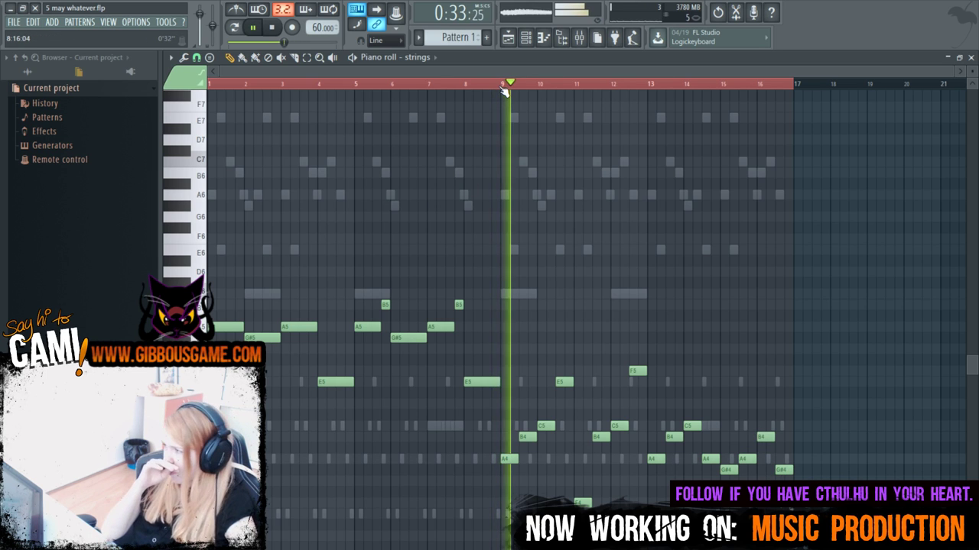
pyautogui.press('space')
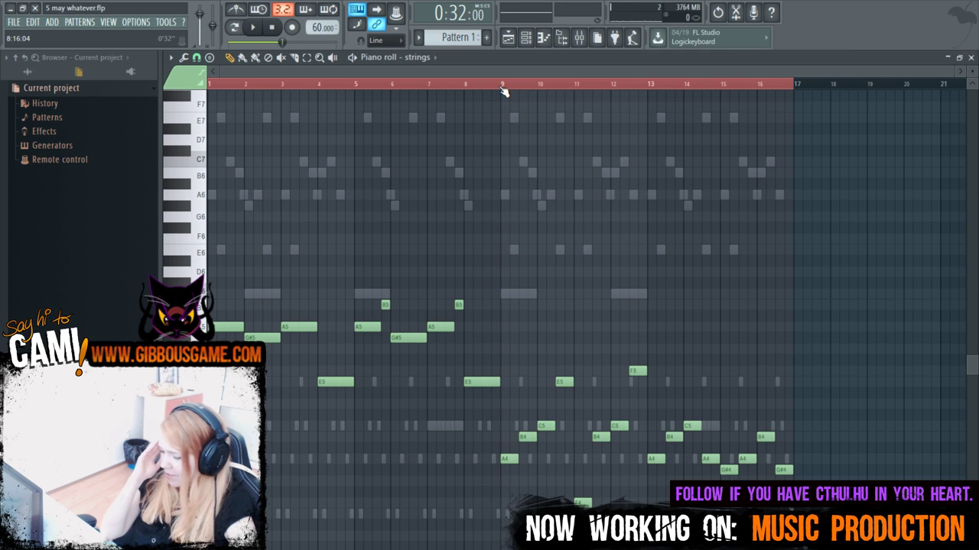
pyautogui.press('space')
pyautogui.press('space')
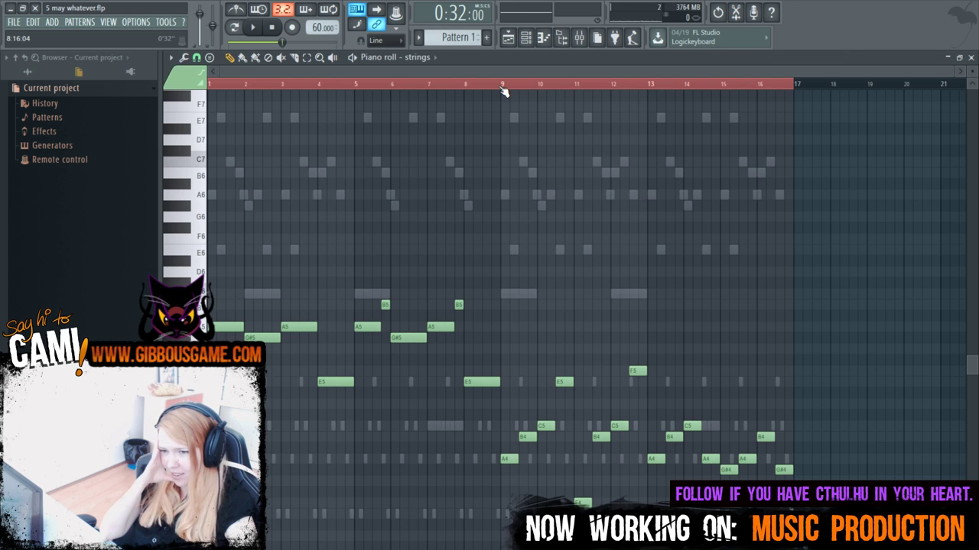
pyautogui.press('space')
pyautogui.press('space')
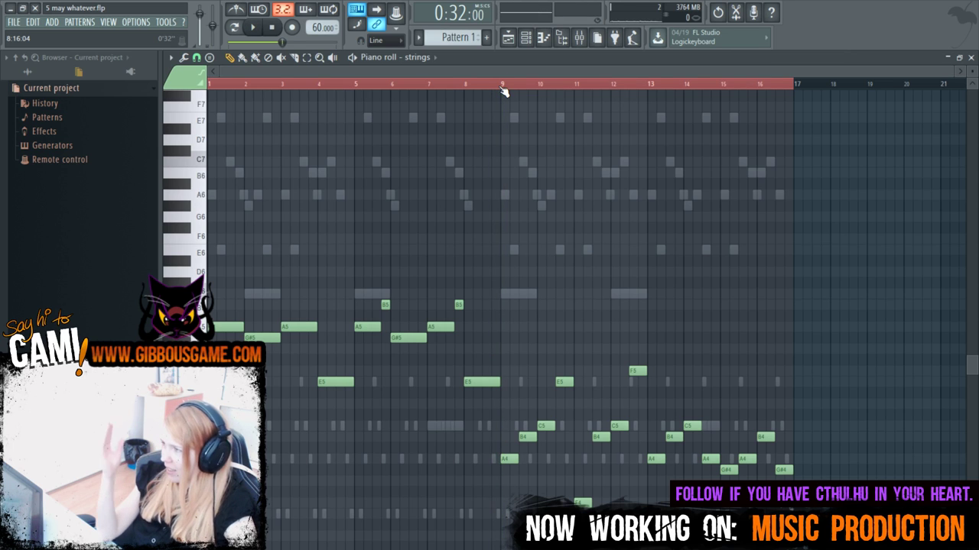
pyautogui.press('space')
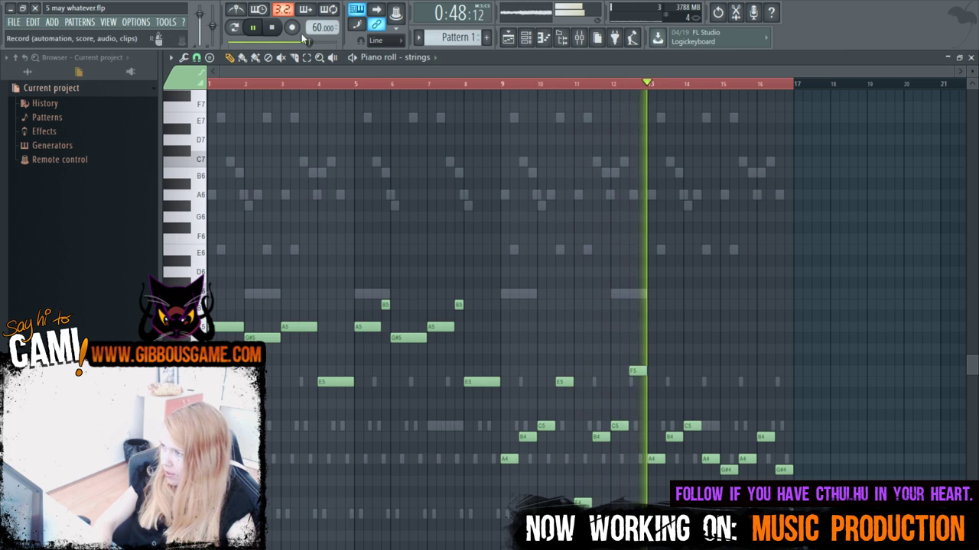
pyautogui.click(271, 28)
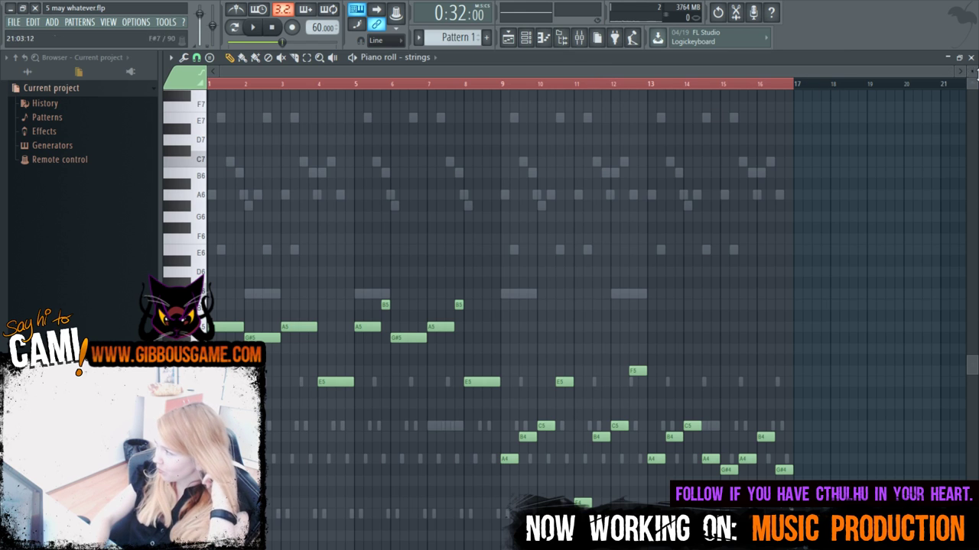
pyautogui.moveTo(951, 72); pyautogui.dragTo(956, 73)
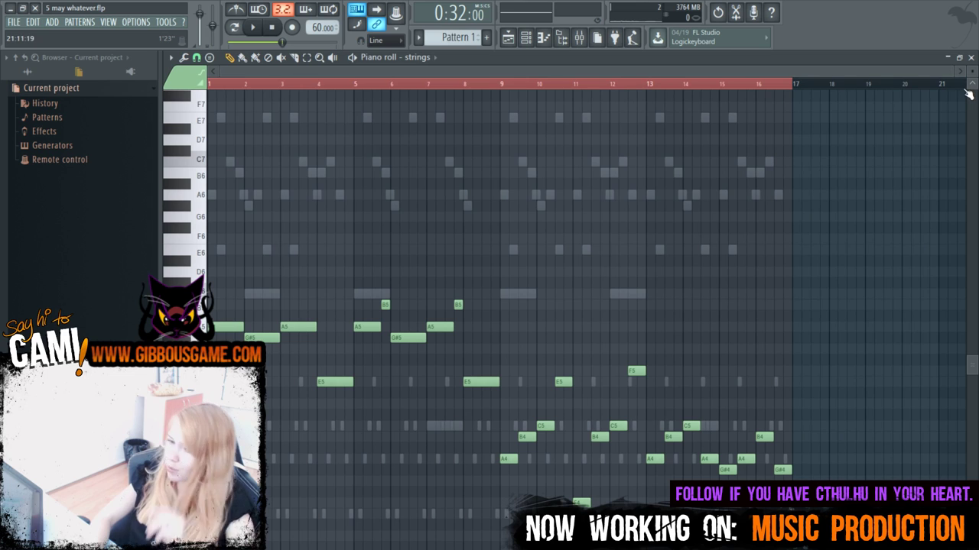